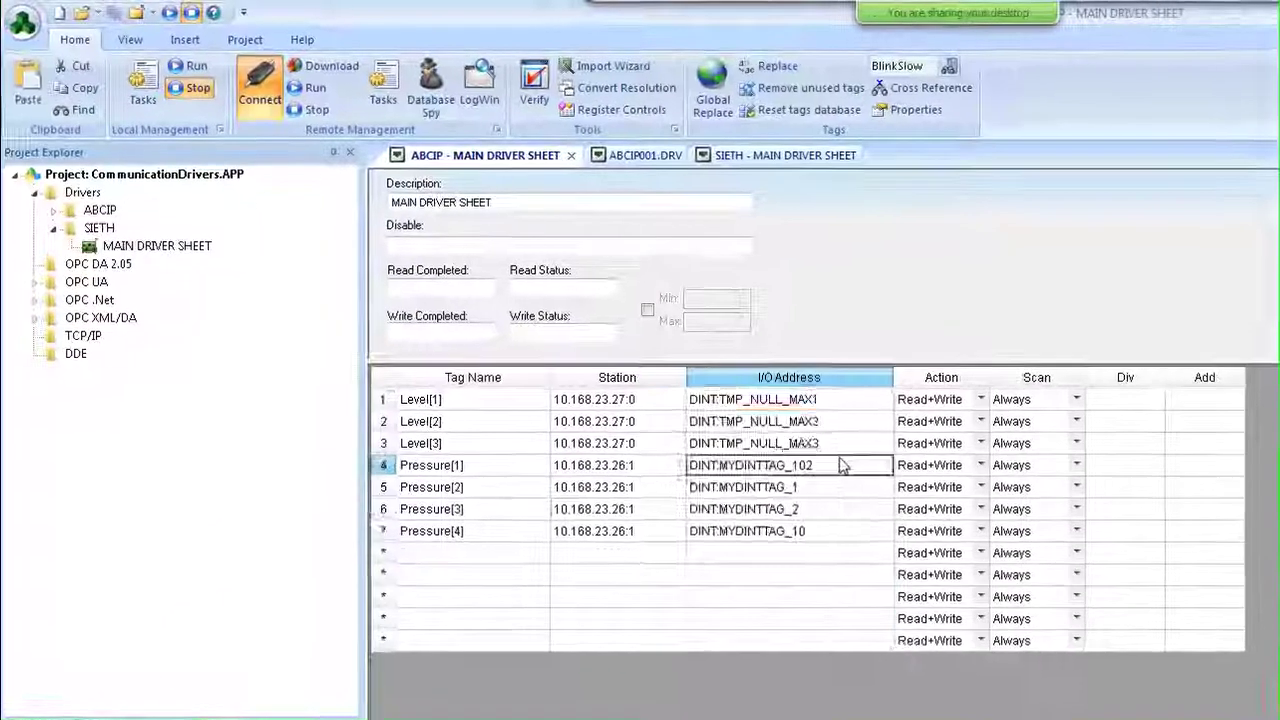
Review the stations and I/O addresses assigned to the Level and Pressure tags in the ABCIP main driver sheet
{"action": "left_click", "coordinate": [600, 254]}
{"action": "left_click", "coordinate": [790, 444]}
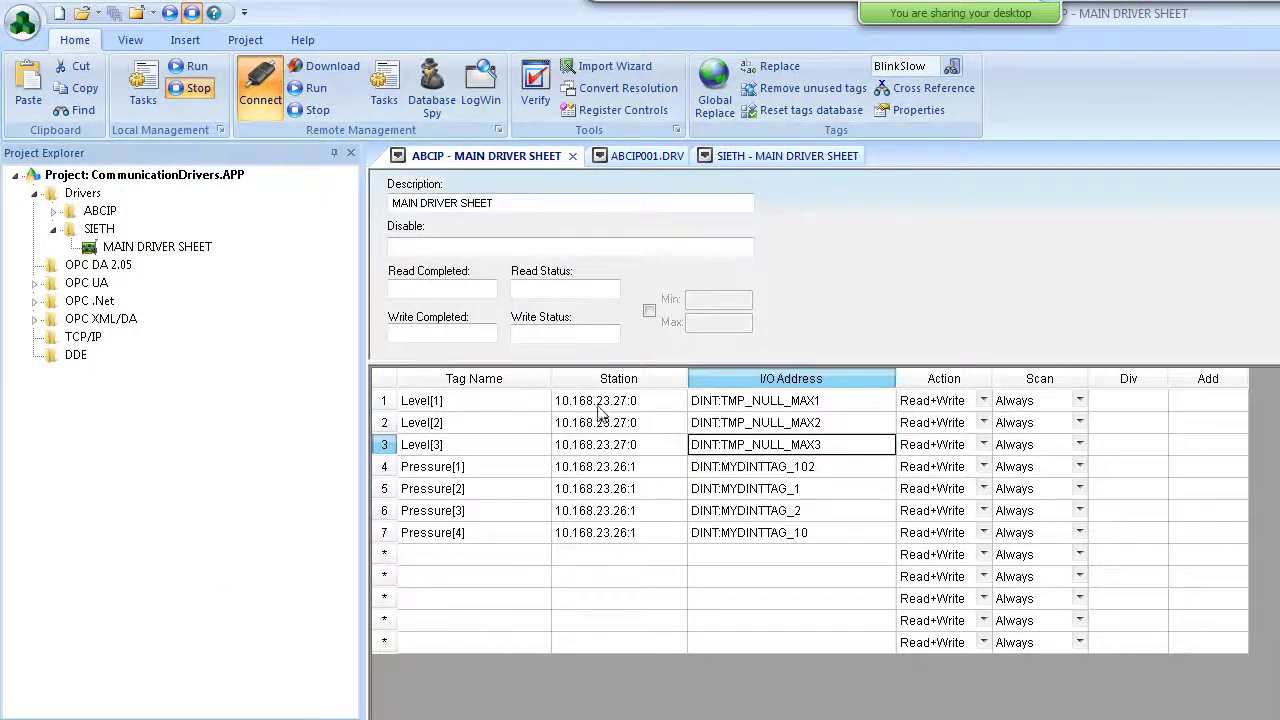
{"action": "left_click", "coordinate": [600, 420]}
{"action": "key", "text": "Down"}
{"action": "key", "text": "Down"}
{"action": "key", "text": "Down"}
{"action": "key", "text": "Down"}
{"action": "key", "text": "Down"}
{"action": "left_click", "coordinate": [826, 370]}
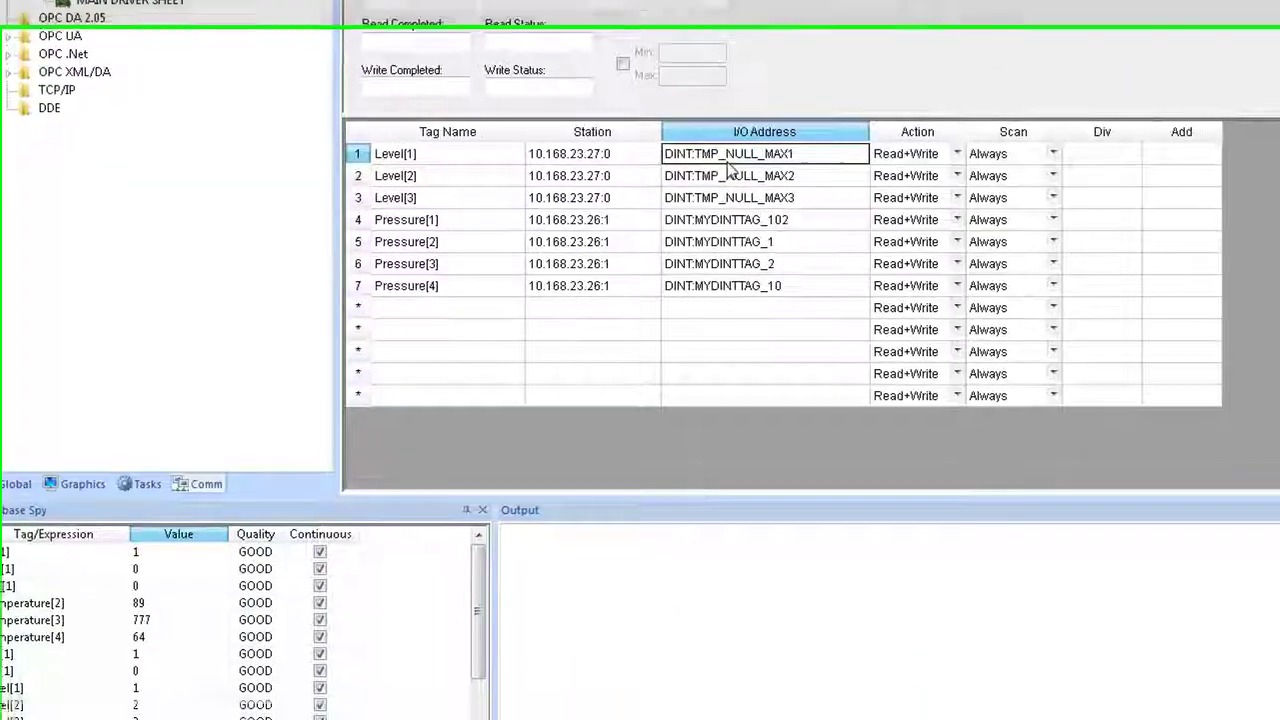
Open the Output window's log settings and check the enabled log options
{"action": "right_click", "coordinate": [698, 538]}
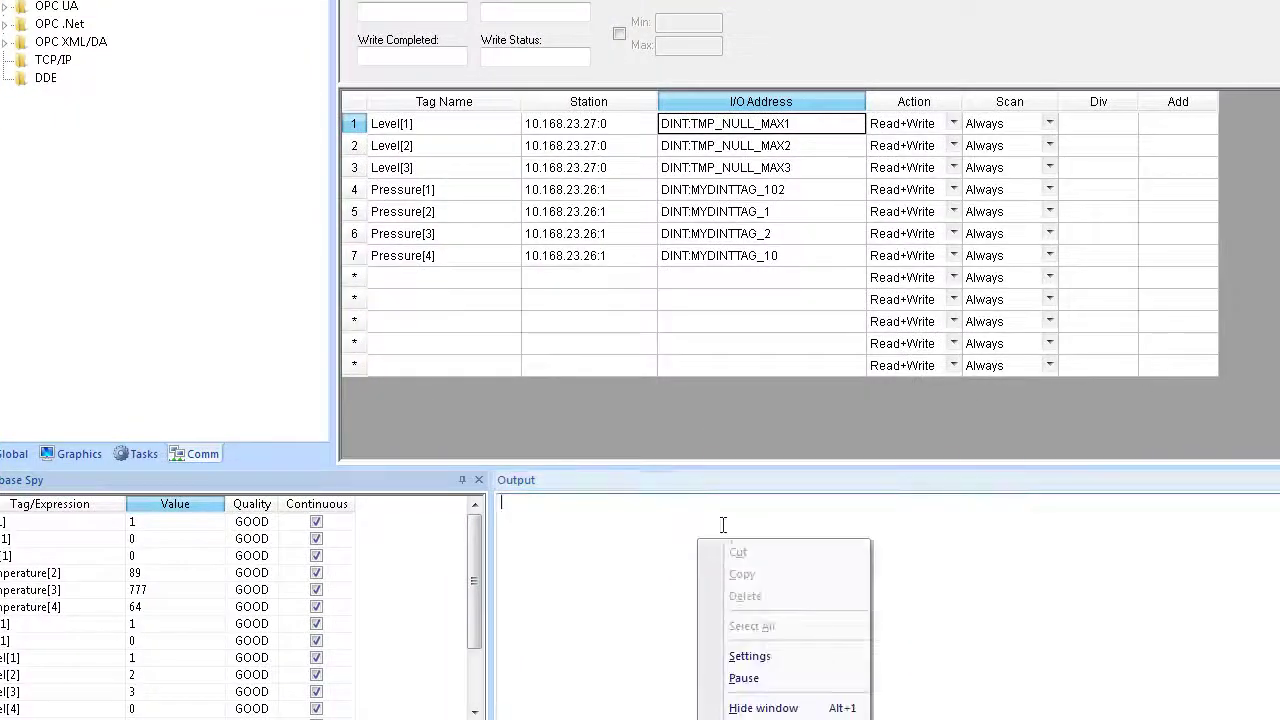
{"action": "left_click", "coordinate": [771, 656]}
{"action": "left_click", "coordinate": [930, 440]}
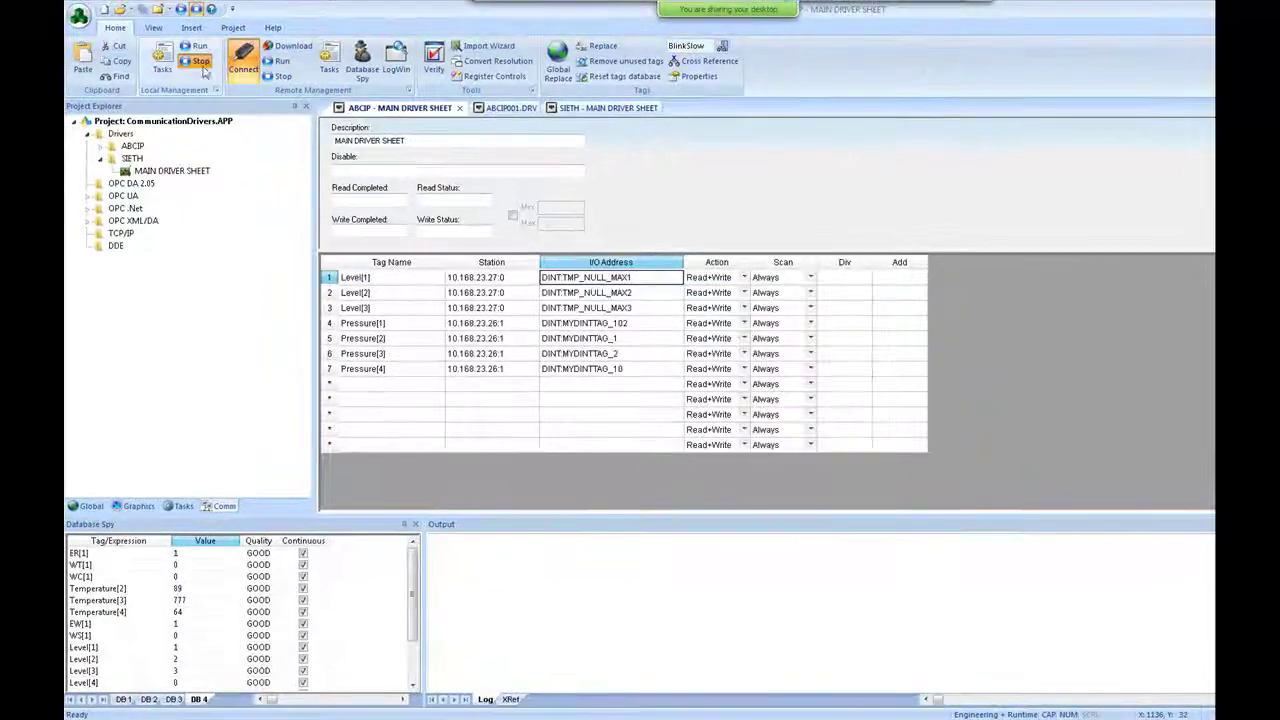
Run the project locally so that the driver communication is logged in the Output window
{"action": "left_click", "coordinate": [162, 60]}
{"action": "left_click", "coordinate": [695, 341]}
{"action": "left_click", "coordinate": [953, 262]}
{"action": "left_click", "coordinate": [967, 548]}
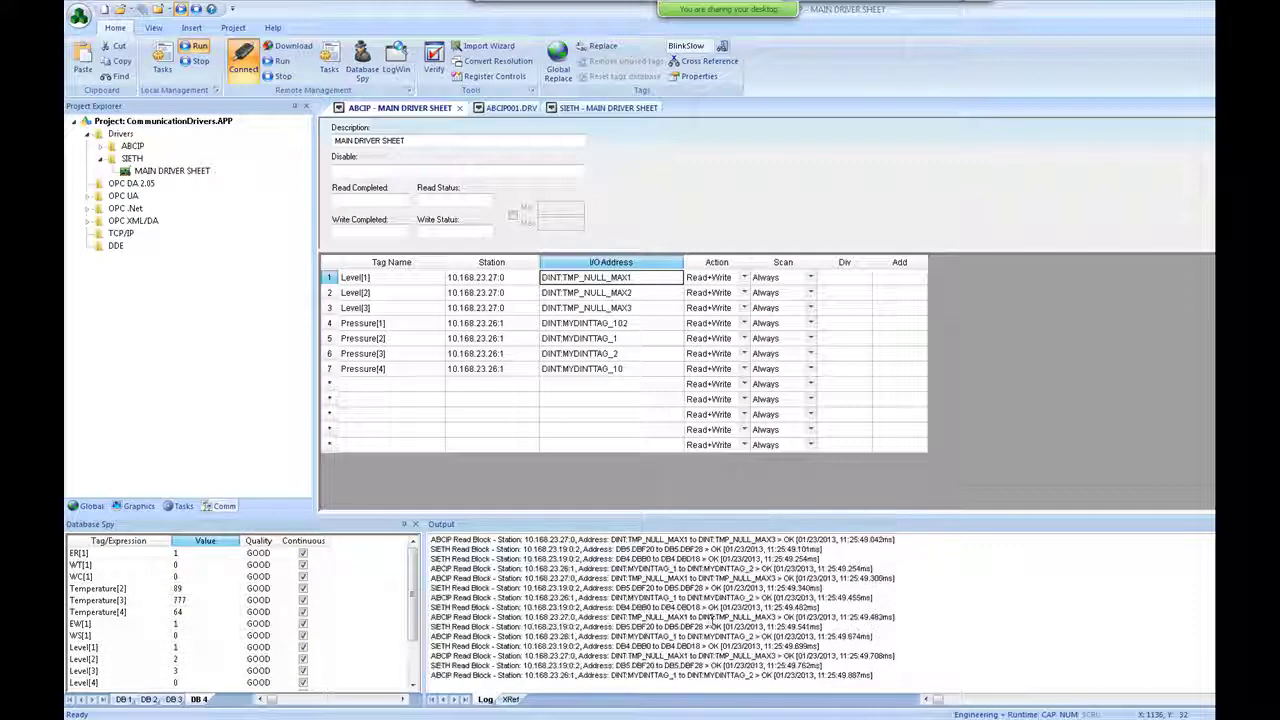
Pause the Output log and compare an ABCIP read block's address range for station 10.168.23.26:1 with the Pressure tag addresses
{"action": "right_click", "coordinate": [674, 590]}
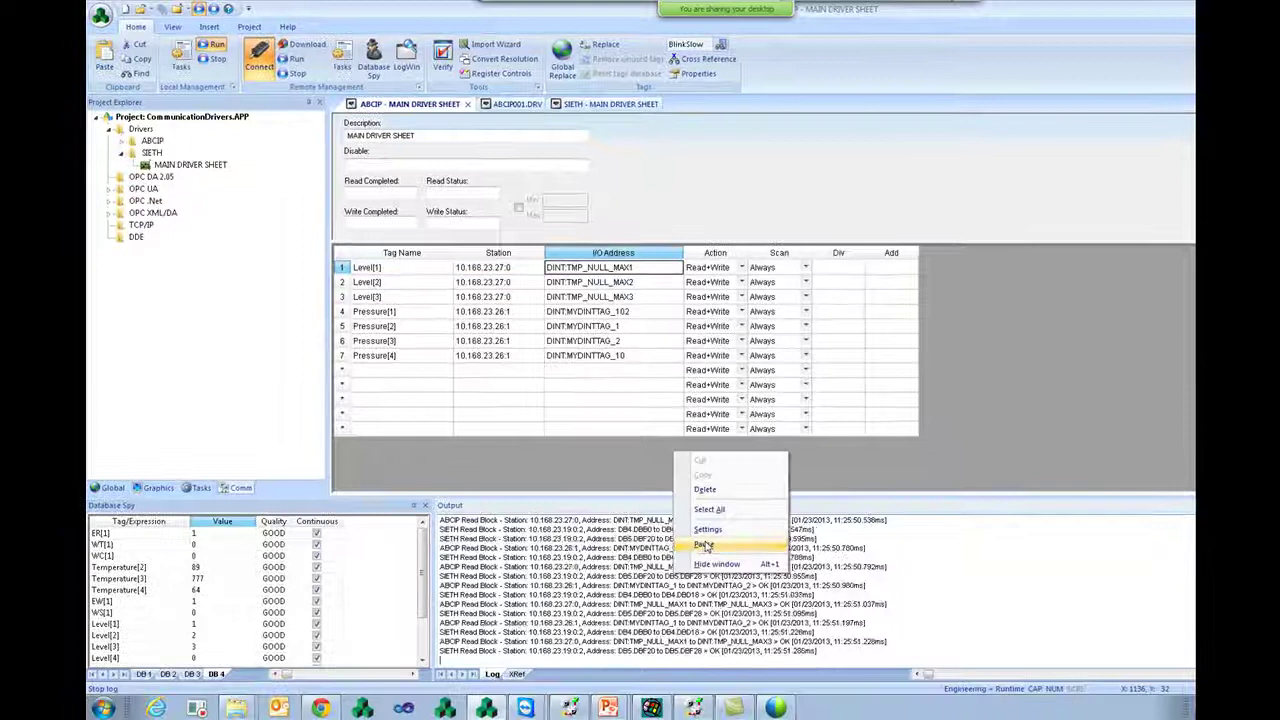
{"action": "left_click", "coordinate": [704, 546]}
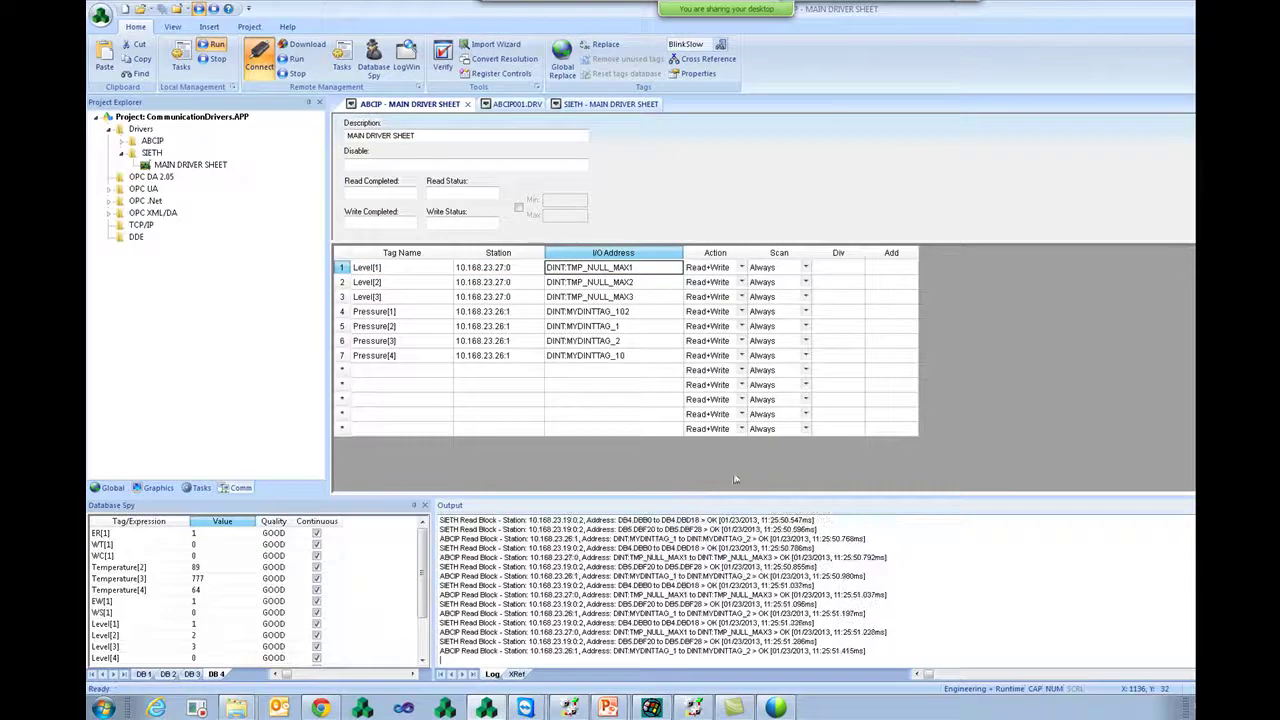
{"action": "left_click_drag", "start_coordinate": [768, 576], "coordinate": [618, 576]}
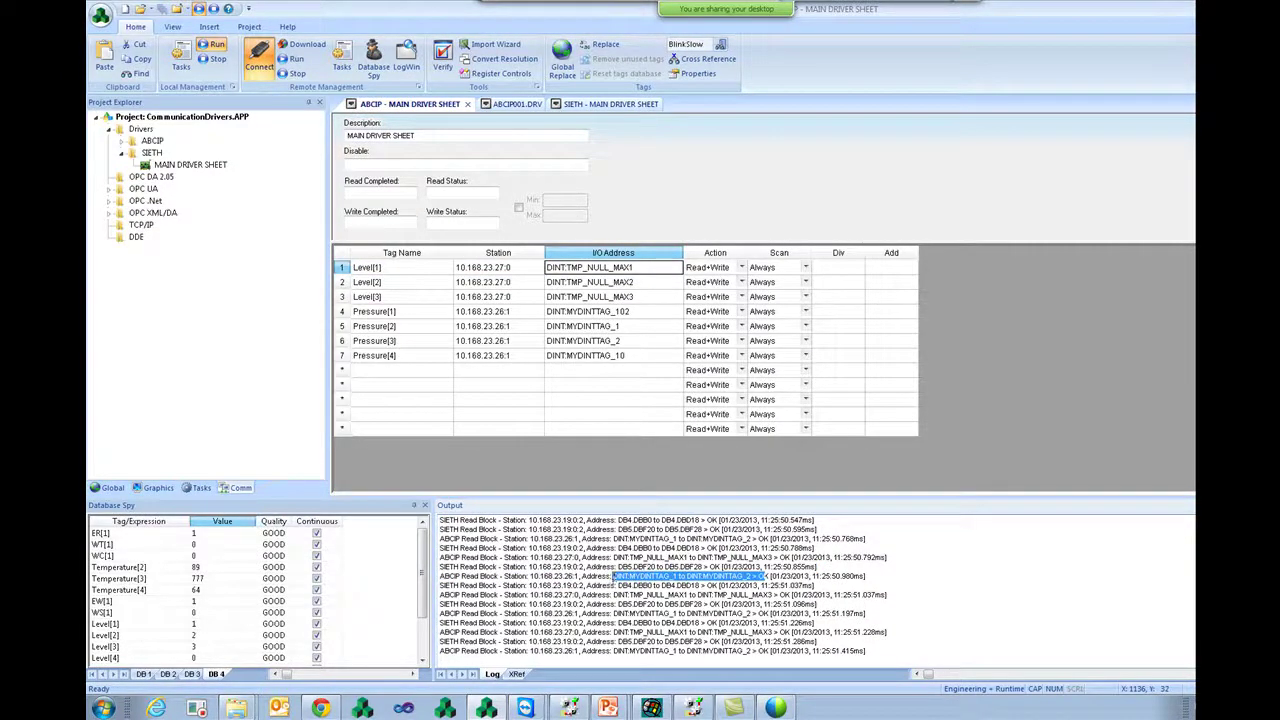
{"action": "left_click", "coordinate": [656, 577]}
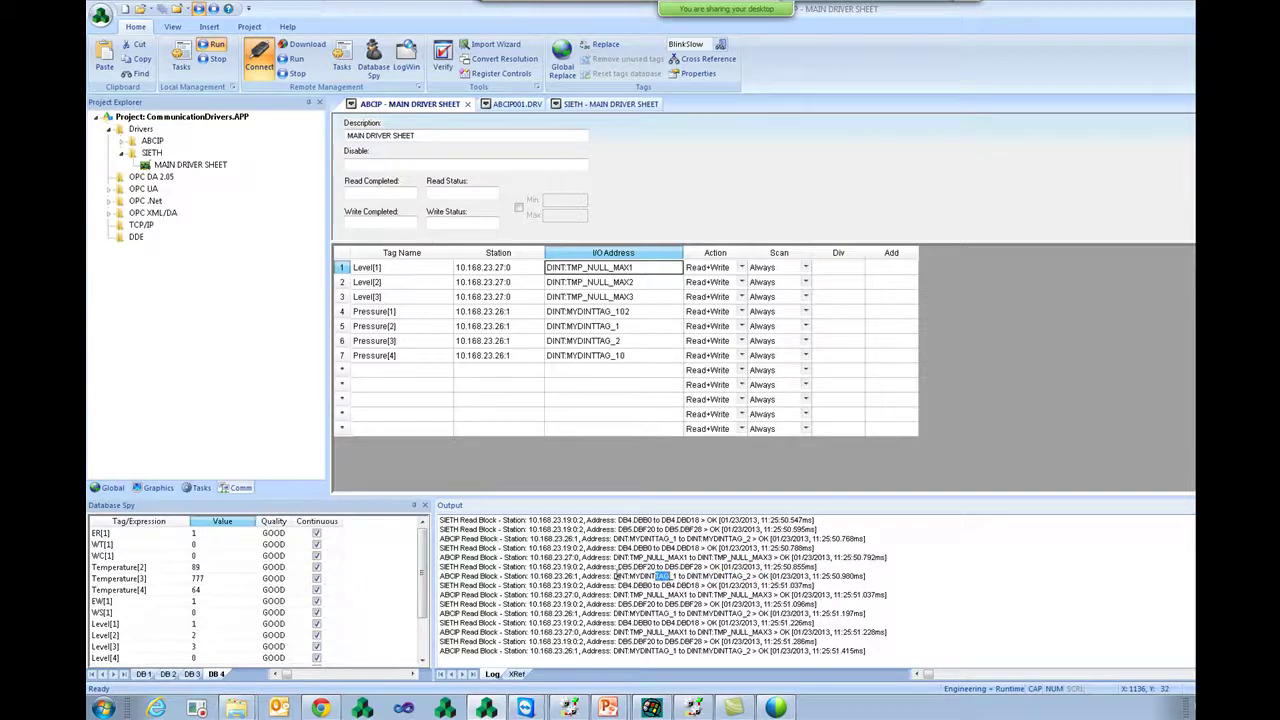
{"action": "left_click_drag", "start_coordinate": [617, 577], "coordinate": [754, 577]}
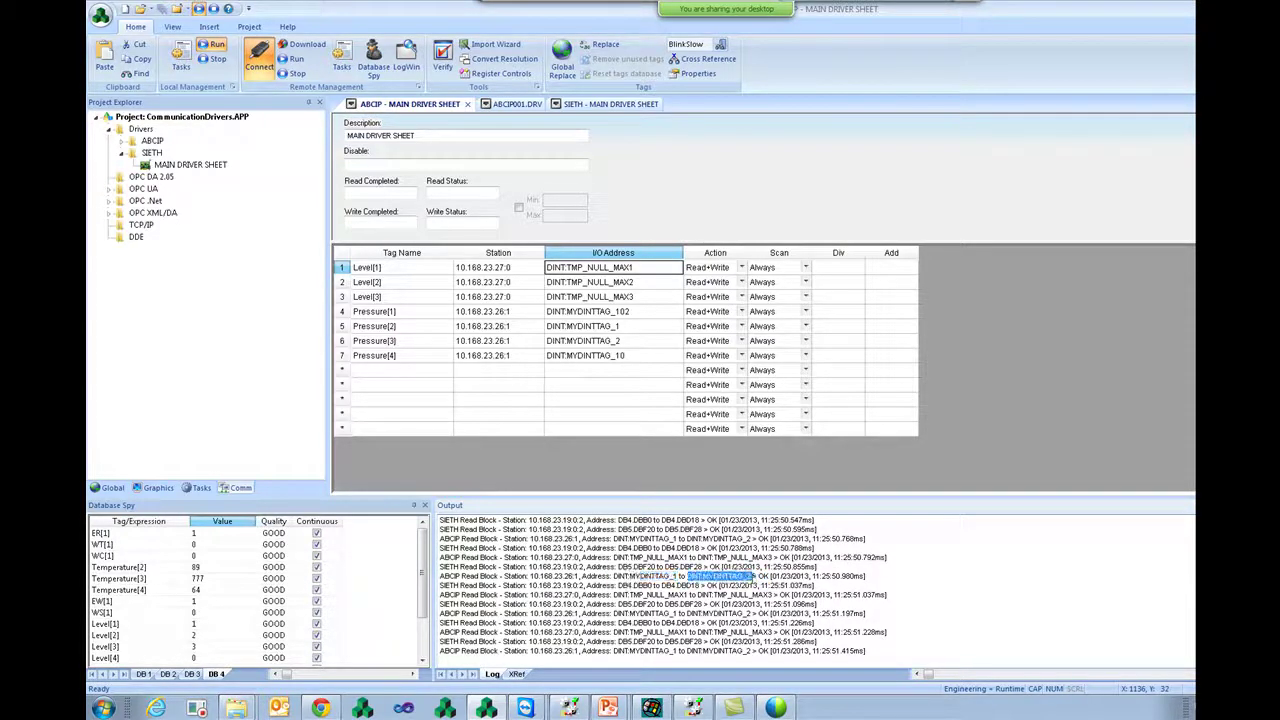
{"action": "left_click", "coordinate": [634, 313]}
{"action": "left_click", "coordinate": [653, 358]}
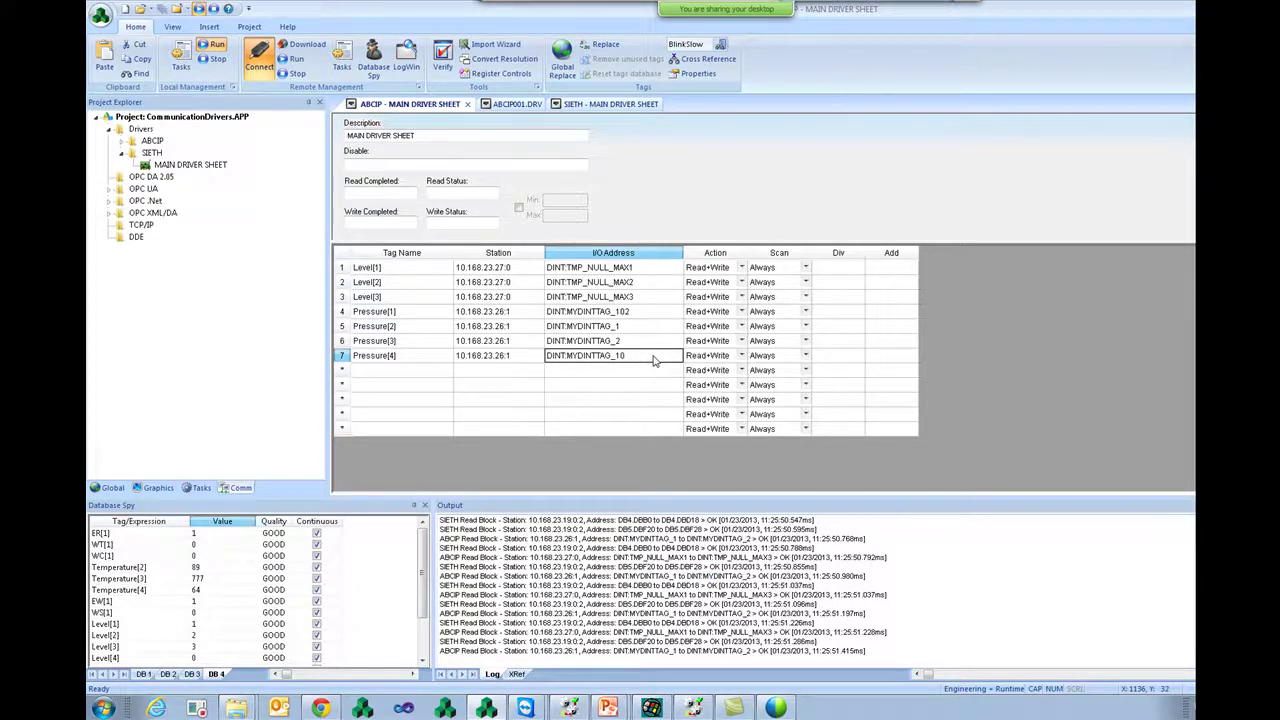
Switch to the slide presentation and view the Main Driver Sheet slides
{"action": "key", "text": "alt+Tab"}
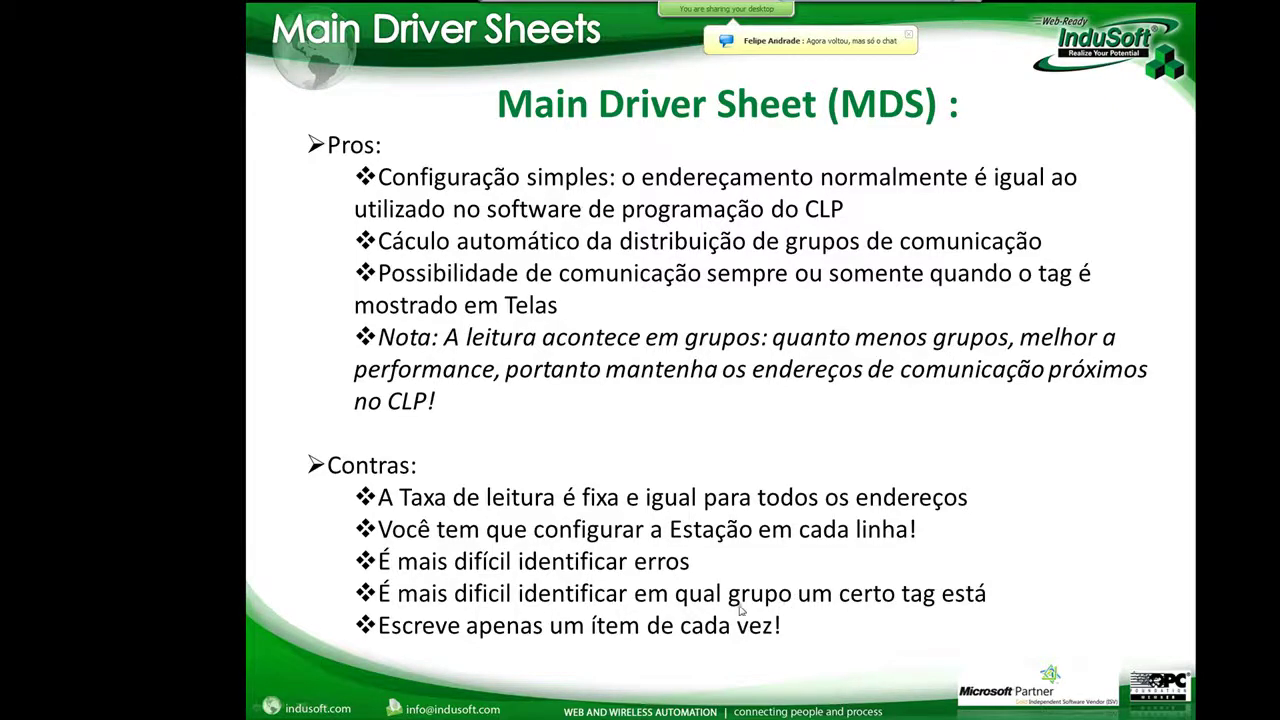
{"action": "left_click", "coordinate": [836, 460]}
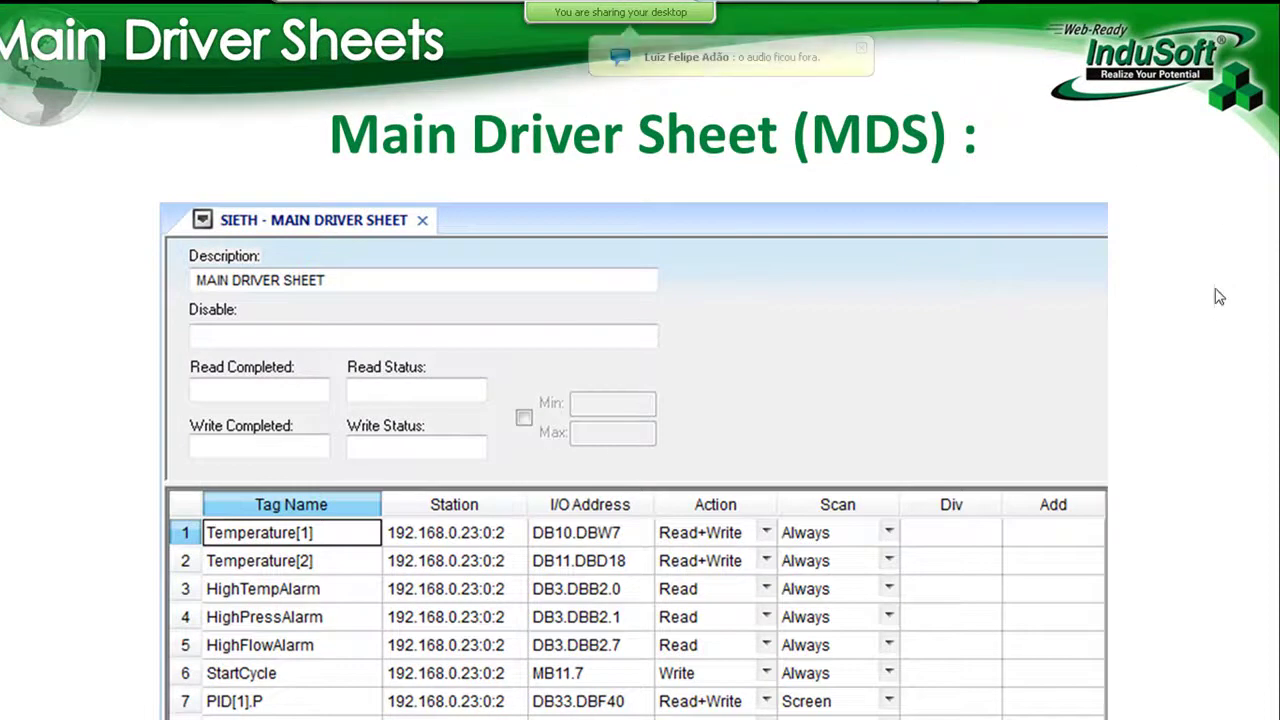
{"action": "left_click", "coordinate": [863, 50]}
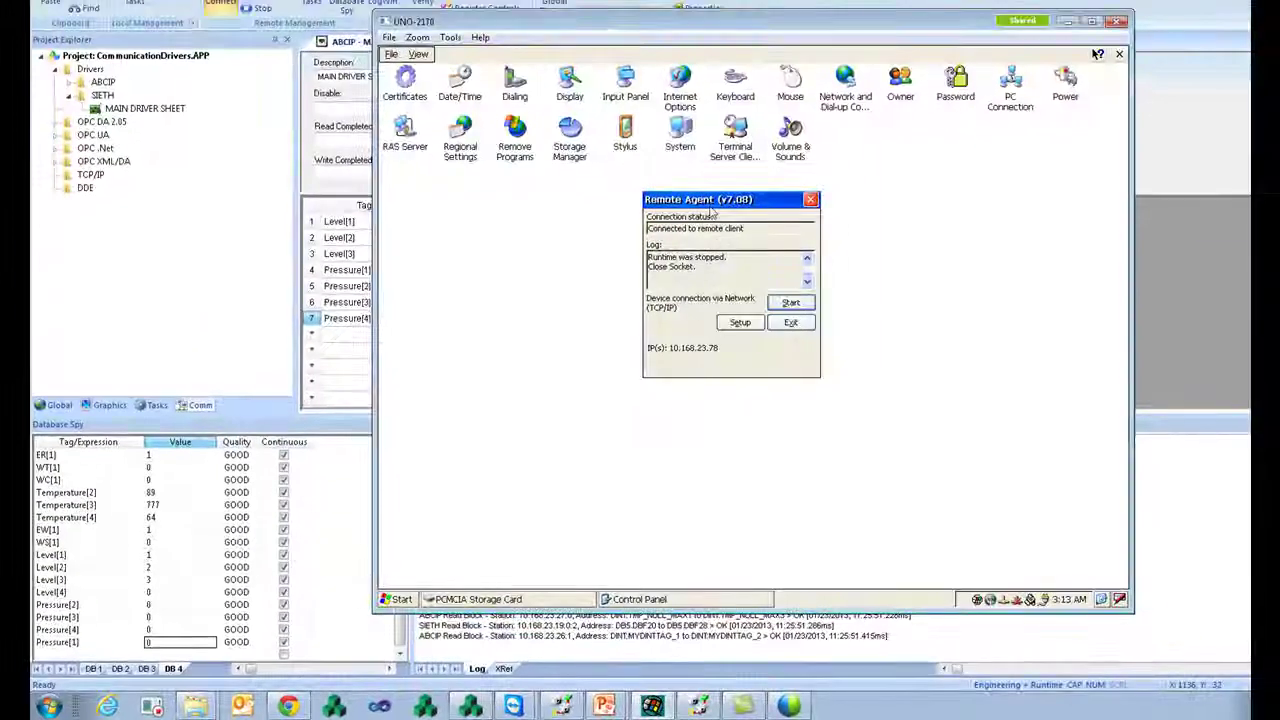
Start the runtime from the Remote Agent on the UNO-2170 device and return to InduSoft Web Studio
{"action": "left_click_drag", "start_coordinate": [714, 208], "coordinate": [690, 232]}
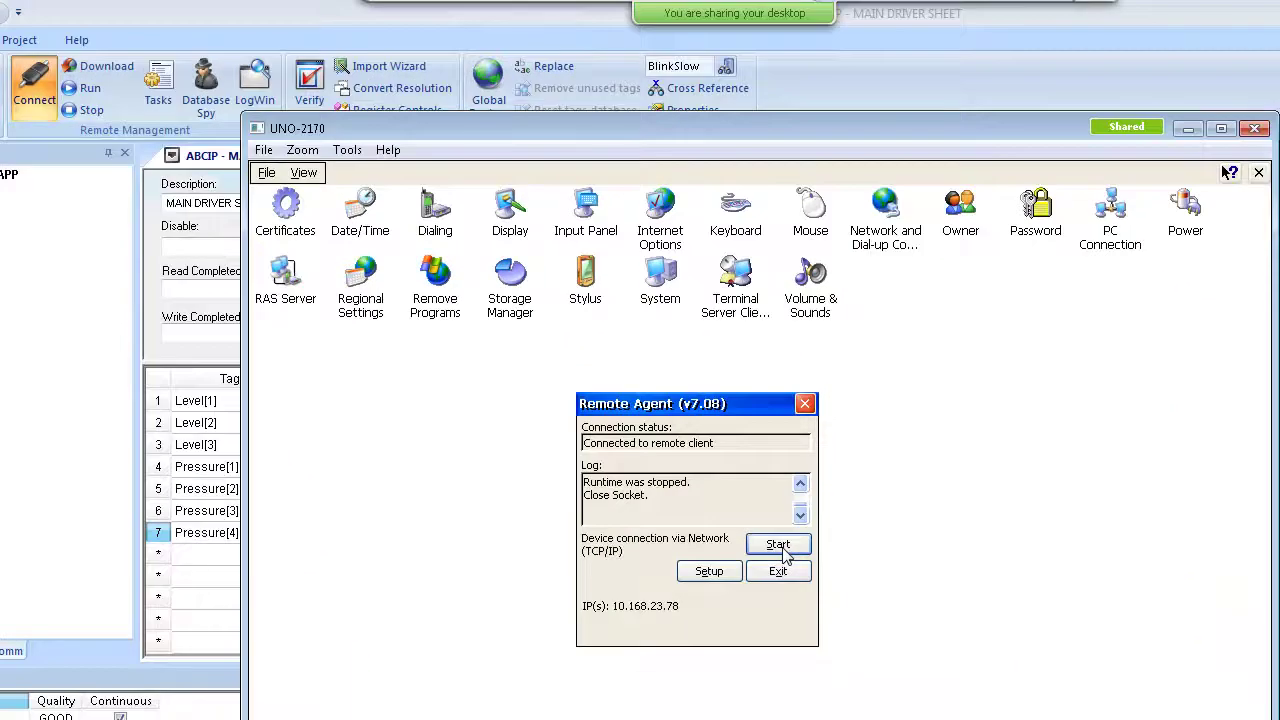
{"action": "left_click", "coordinate": [768, 328]}
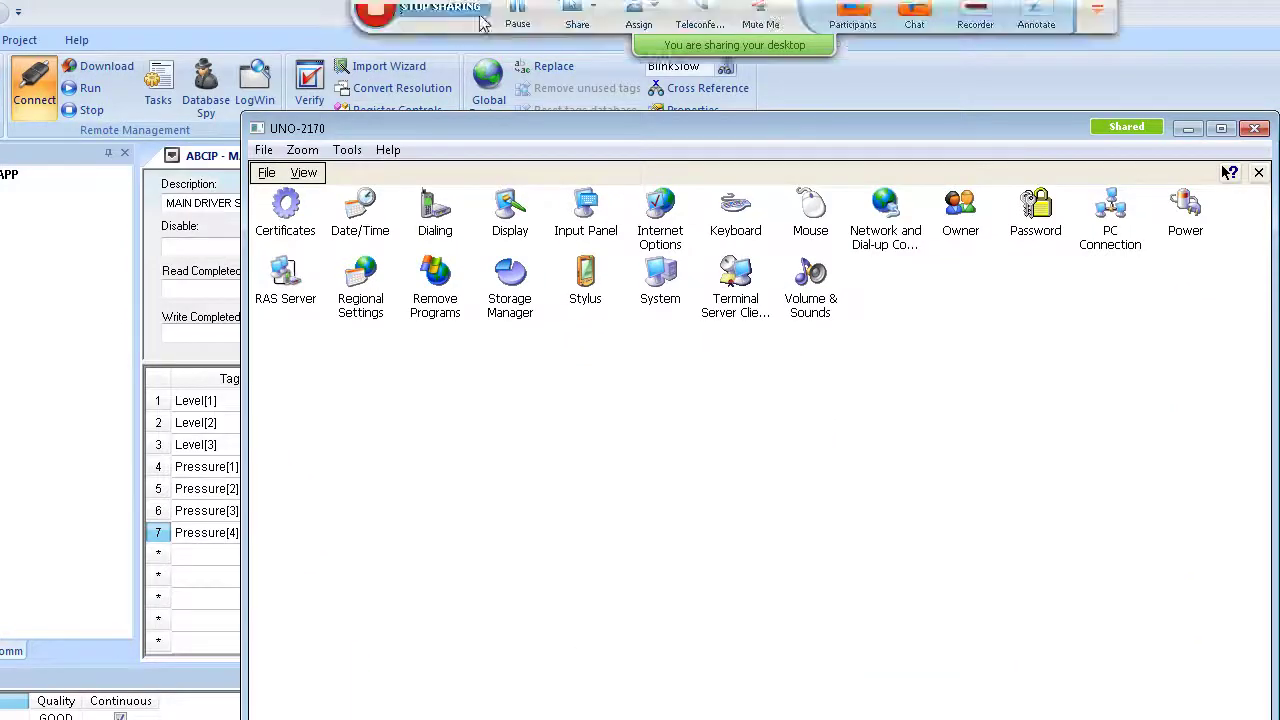
{"action": "left_click", "coordinate": [258, 12]}
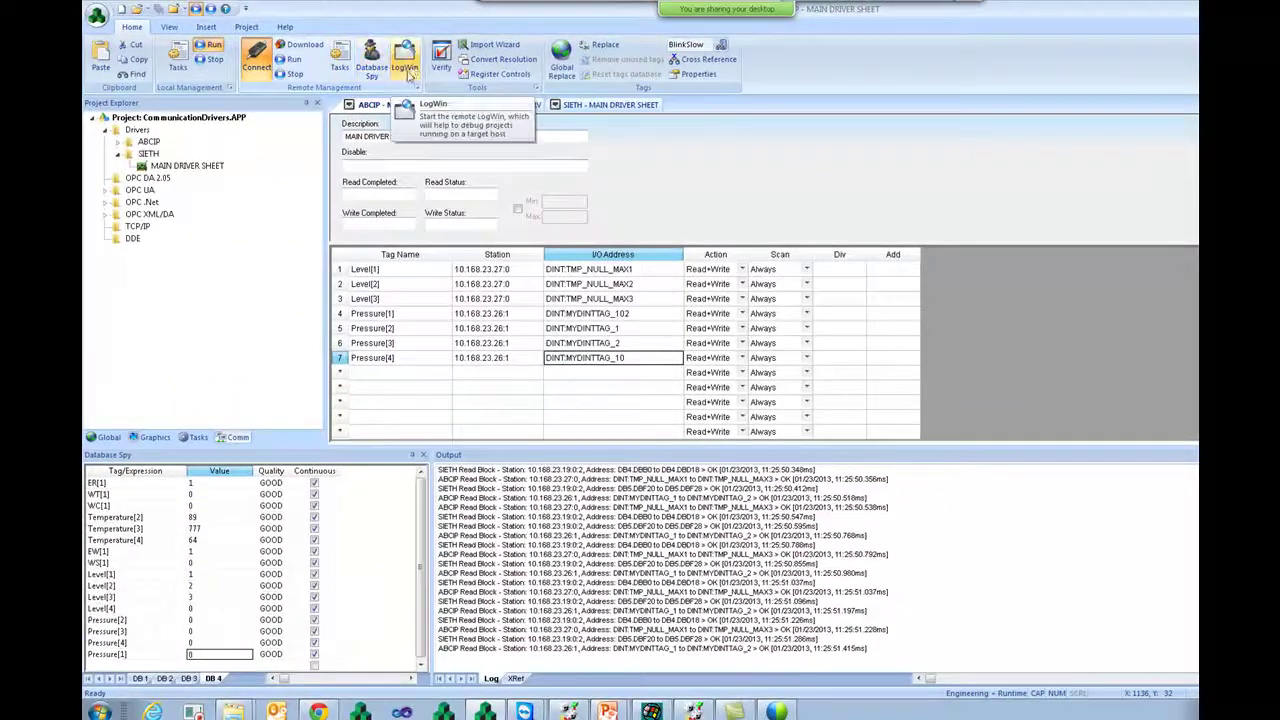
Open the remote LogWin connected to 10.168.23.78 and examine the driver read and write messages
{"action": "left_click", "coordinate": [408, 70]}
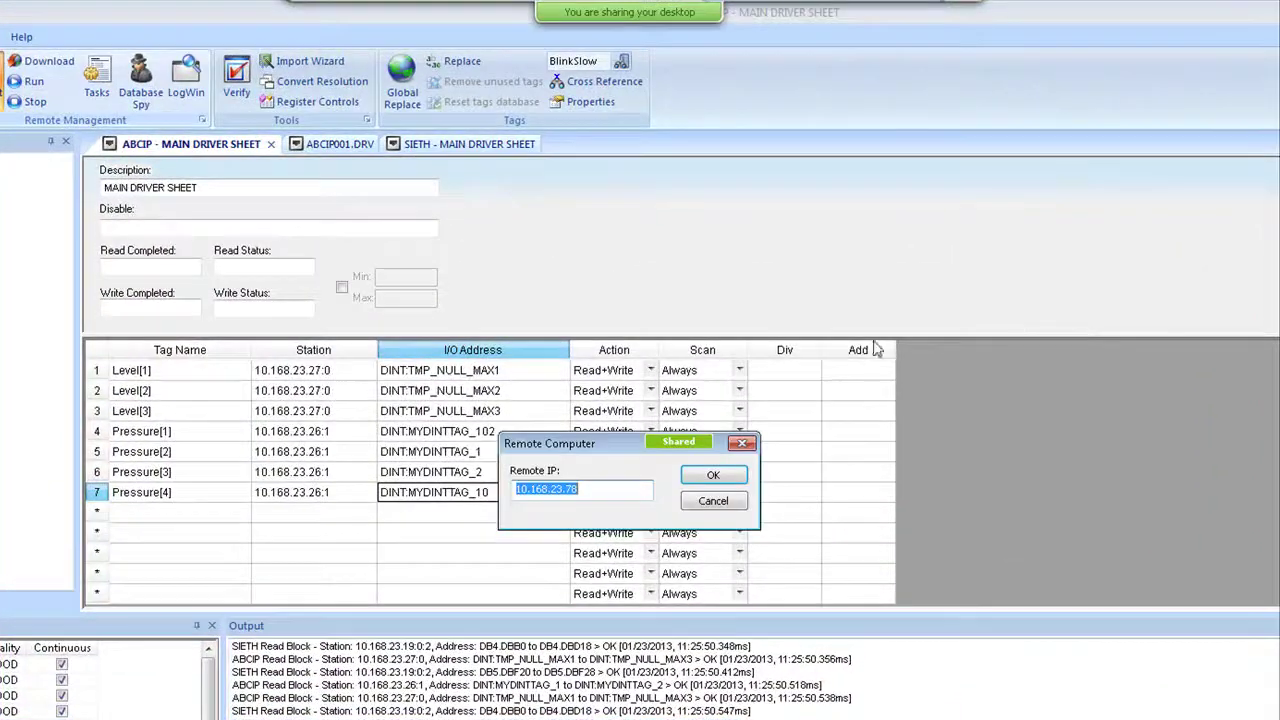
{"action": "left_click", "coordinate": [613, 487]}
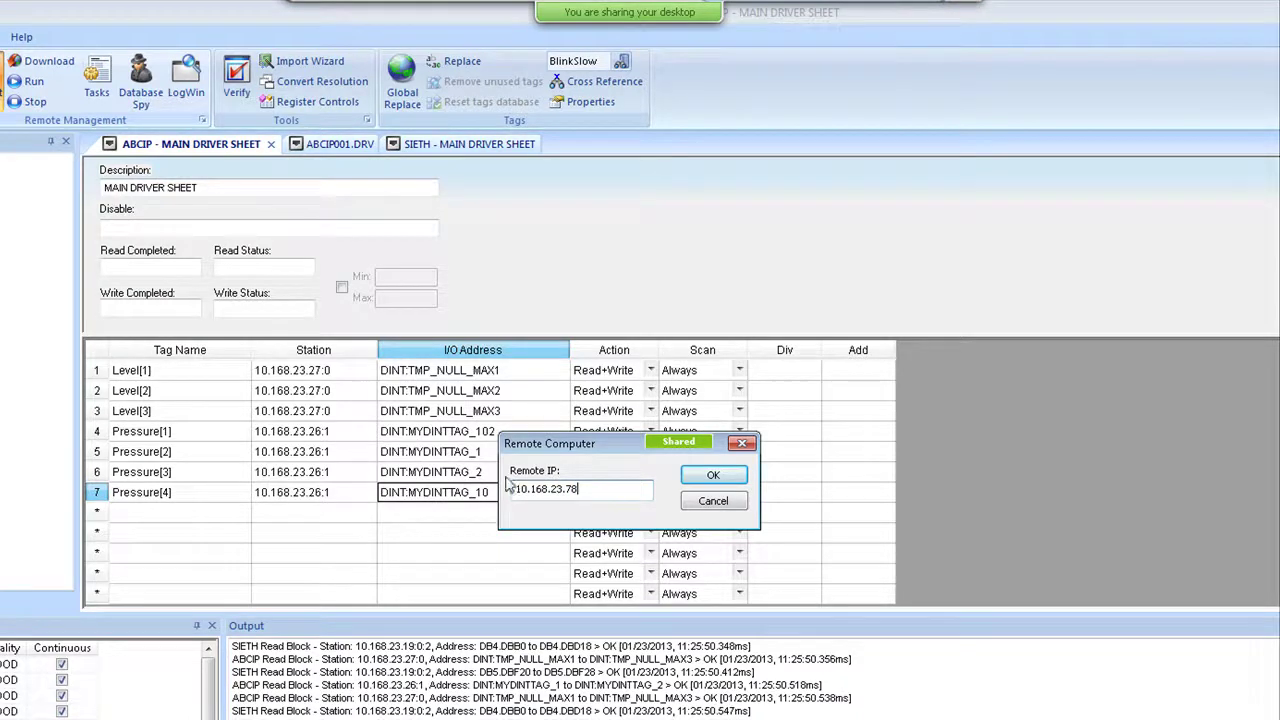
{"action": "left_click", "coordinate": [725, 478]}
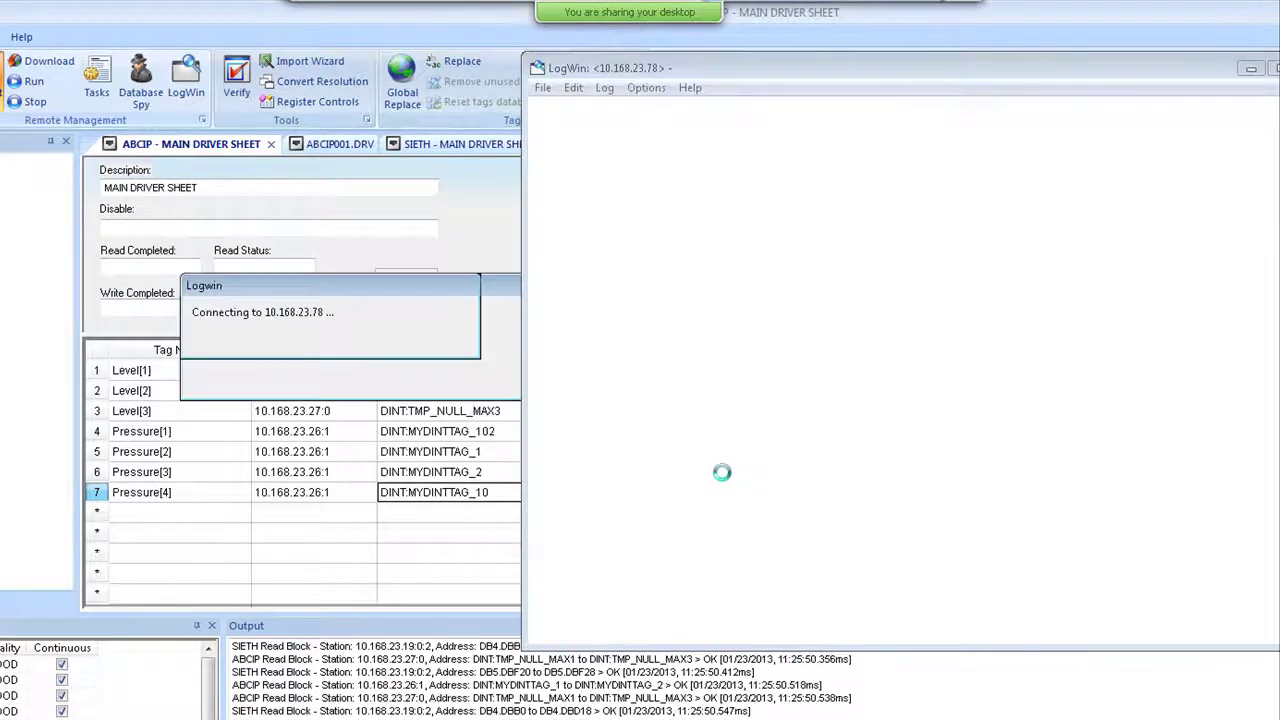
{"action": "left_click", "coordinate": [607, 90]}
{"action": "key", "text": "Escape"}
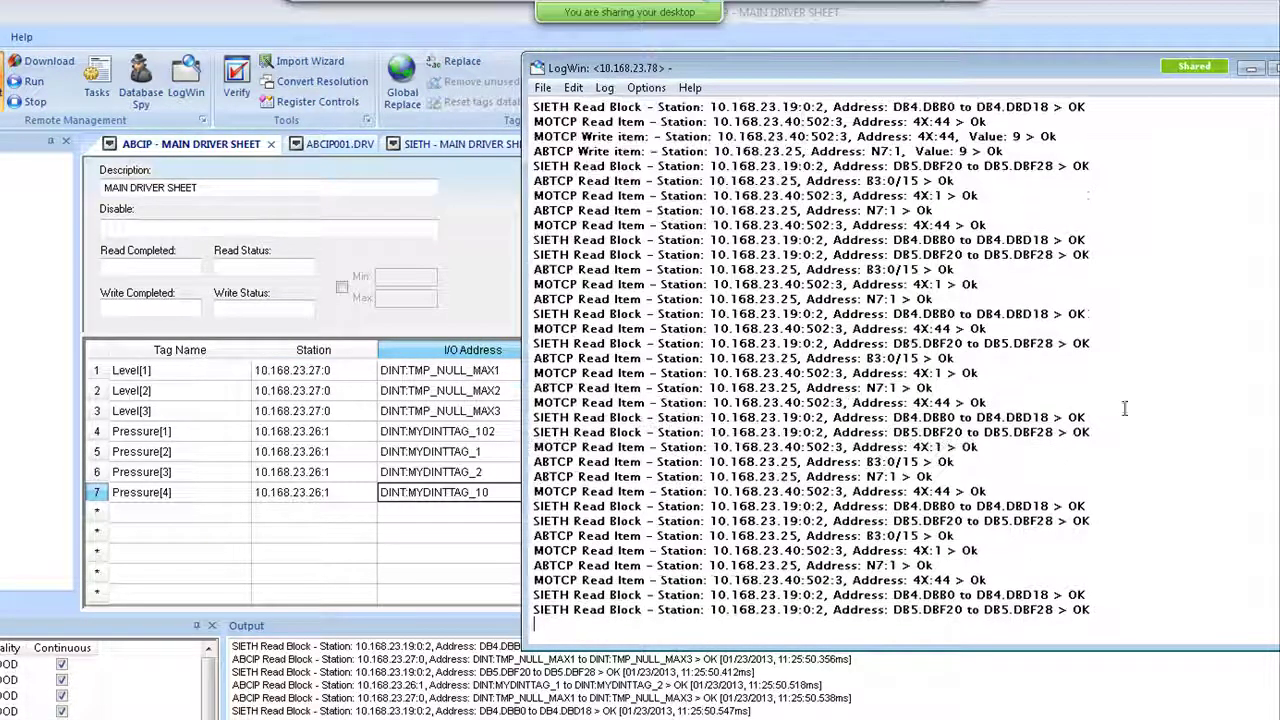
{"action": "left_click_drag", "start_coordinate": [1088, 610], "coordinate": [897, 402]}
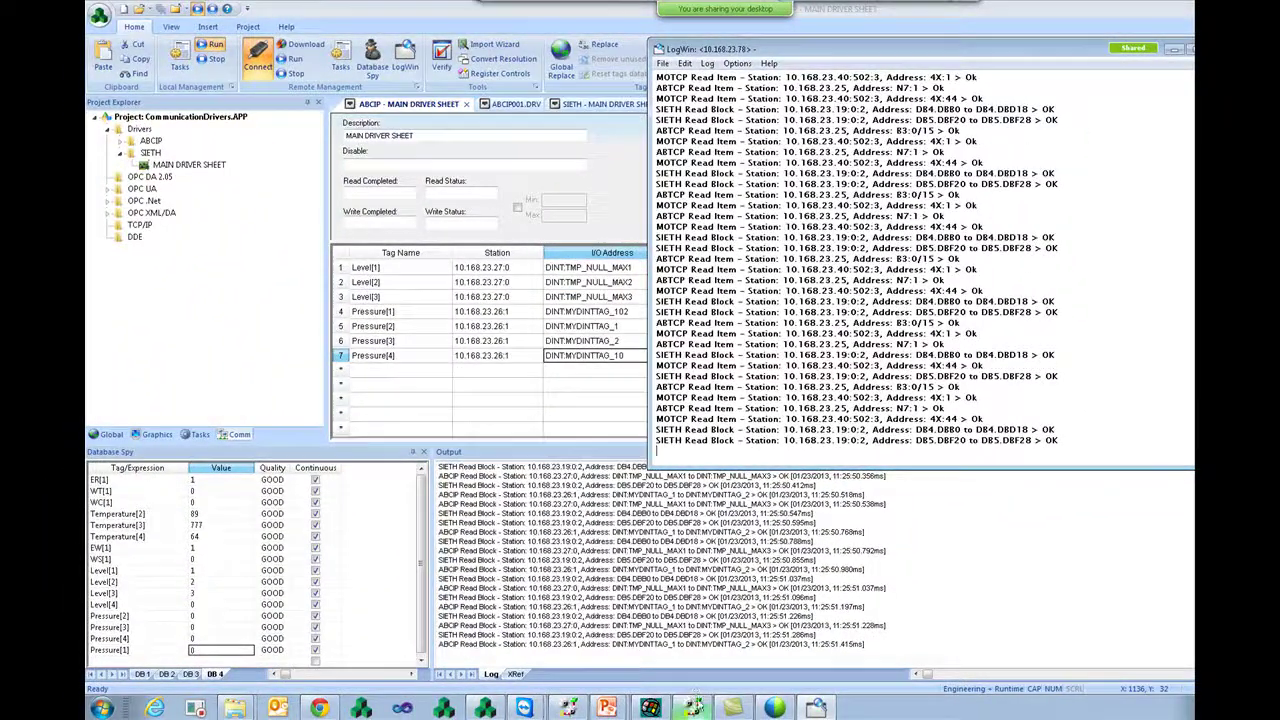
Return to the ABCIP driver sheet and resume the paused Output log
{"action": "left_click", "coordinate": [590, 341]}
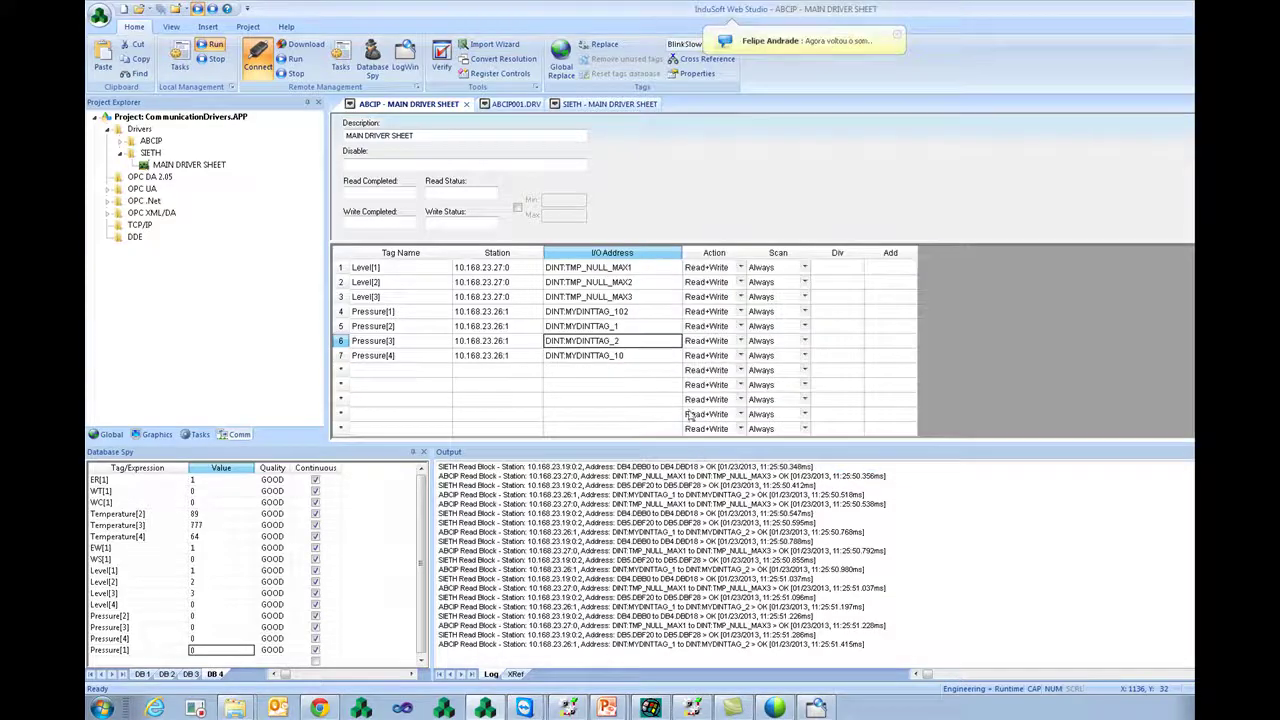
{"action": "right_click", "coordinate": [604, 539]}
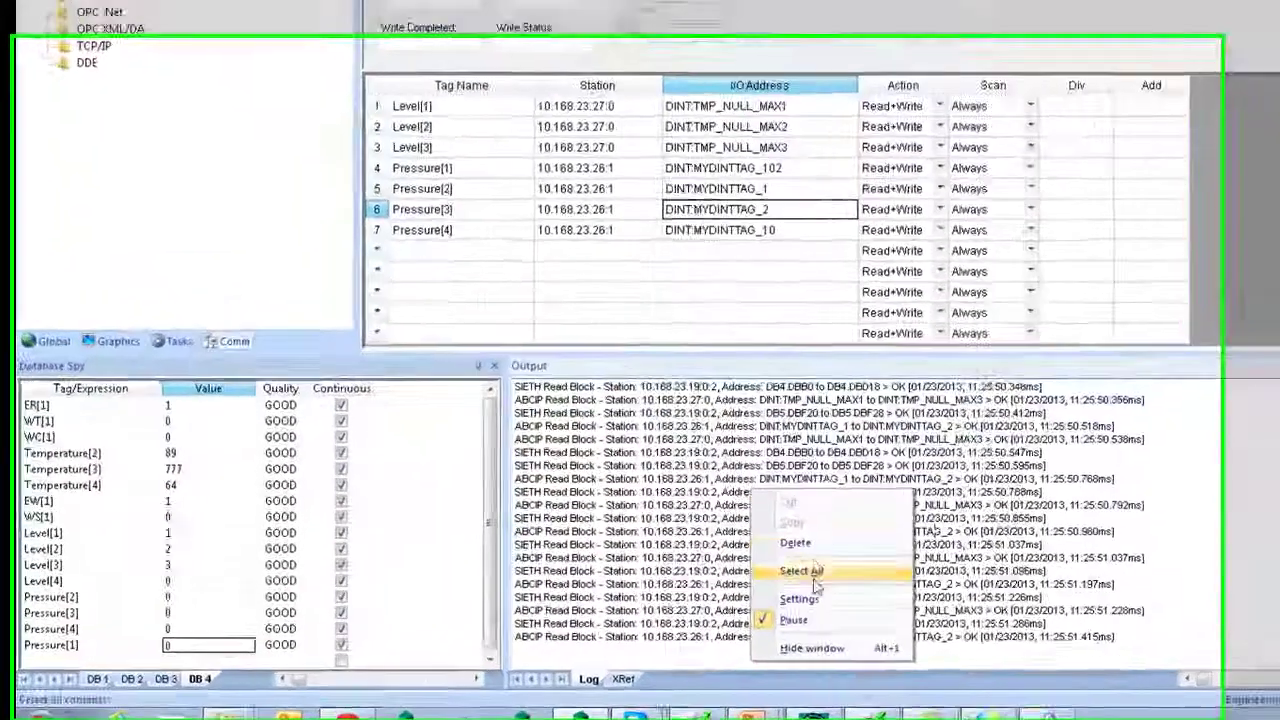
{"action": "left_click", "coordinate": [814, 572]}
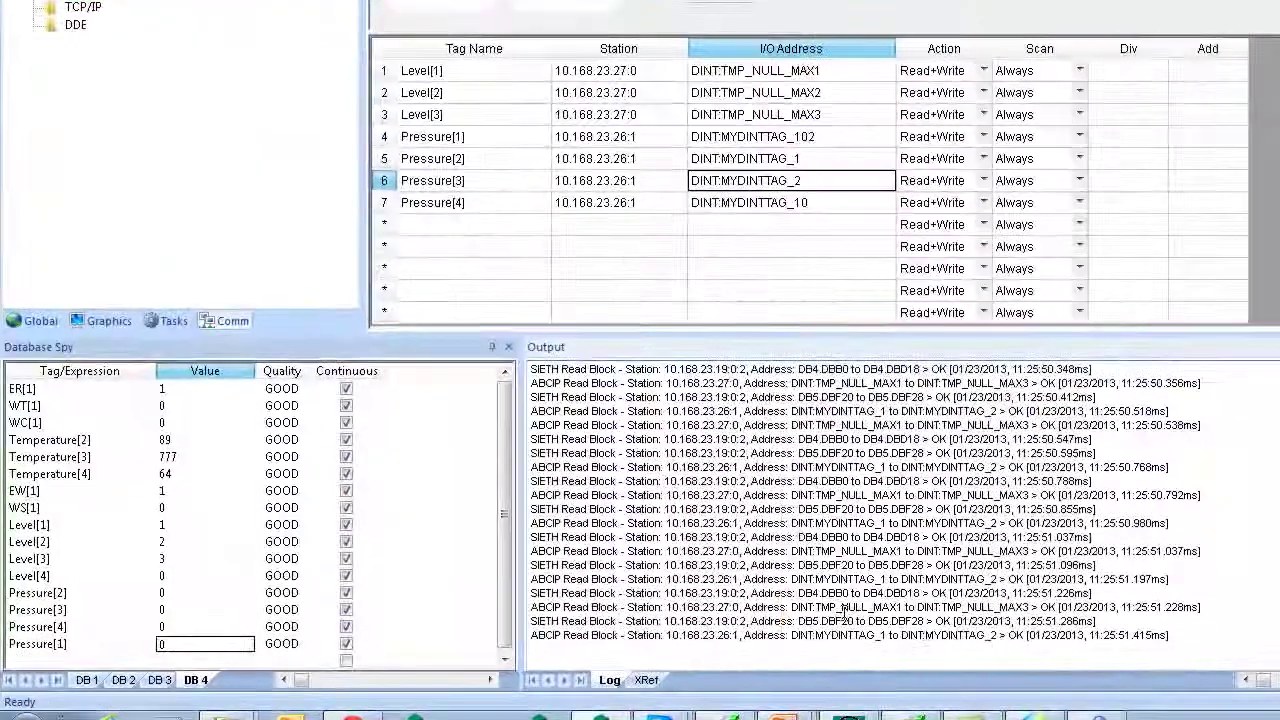
Check the log options for field commands and date/time, and enlarge the Output window
{"action": "right_click", "coordinate": [795, 490]}
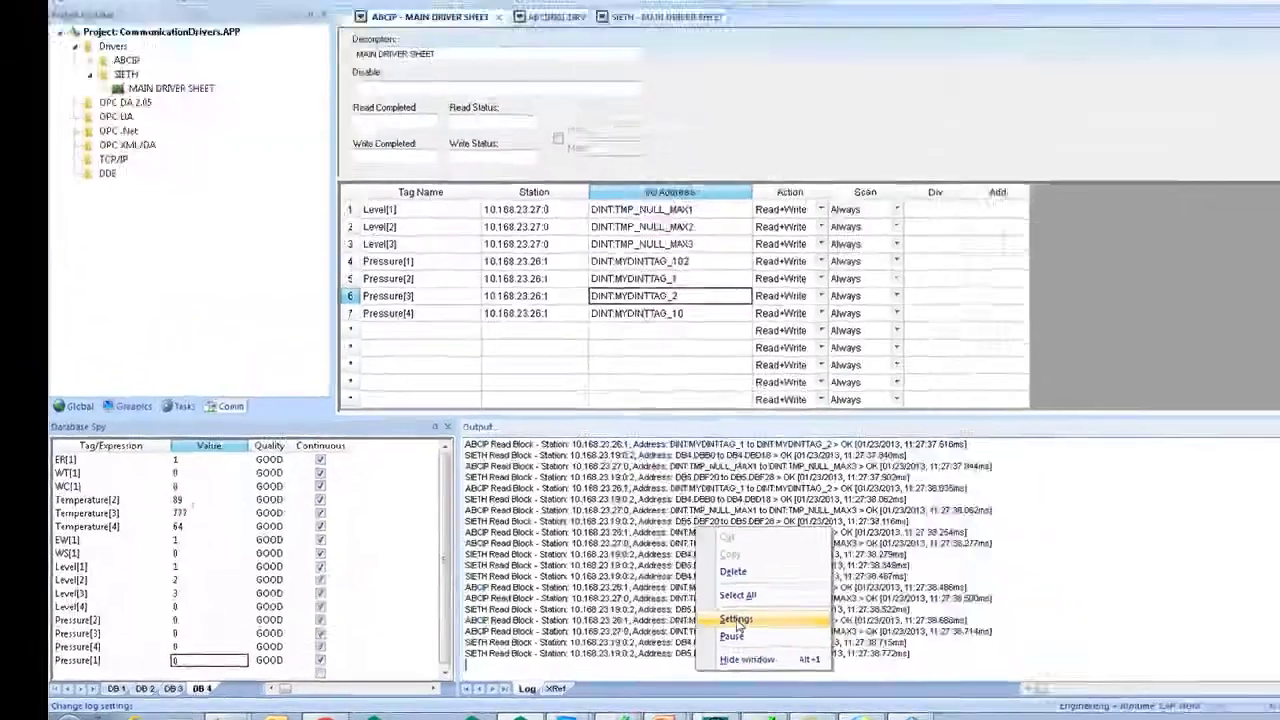
{"action": "left_click", "coordinate": [872, 590]}
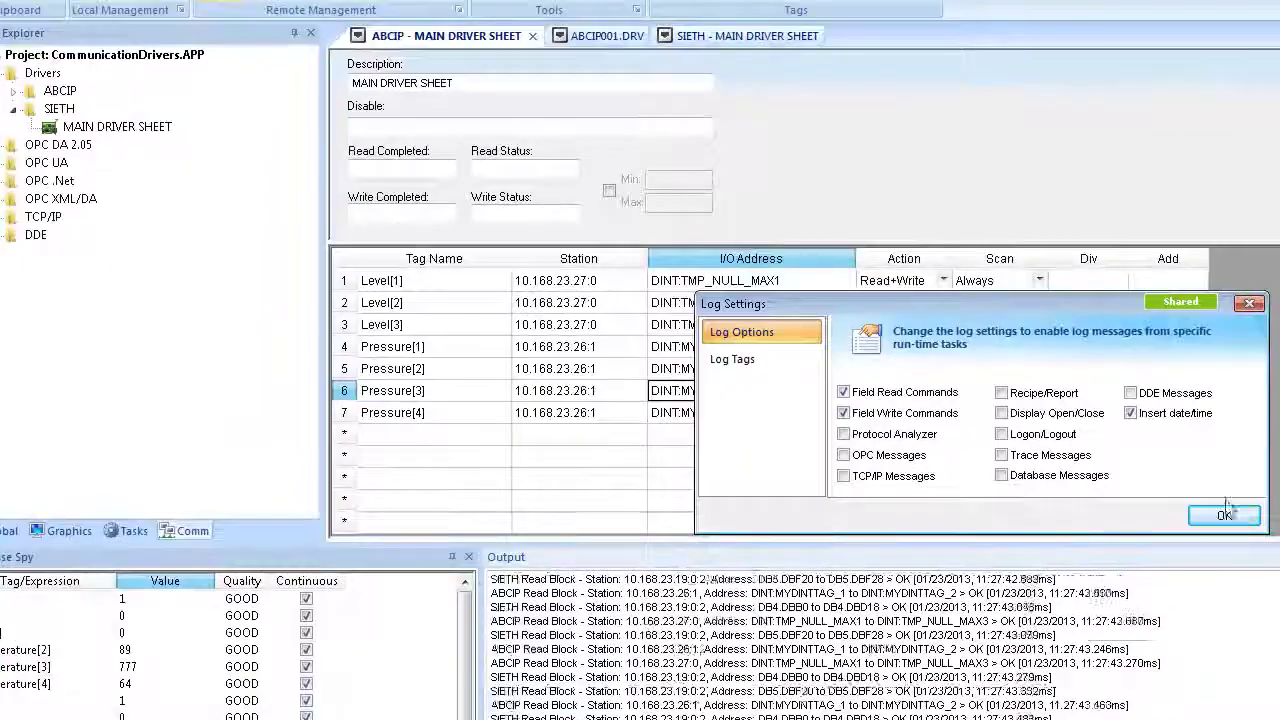
{"action": "left_click", "coordinate": [1221, 514]}
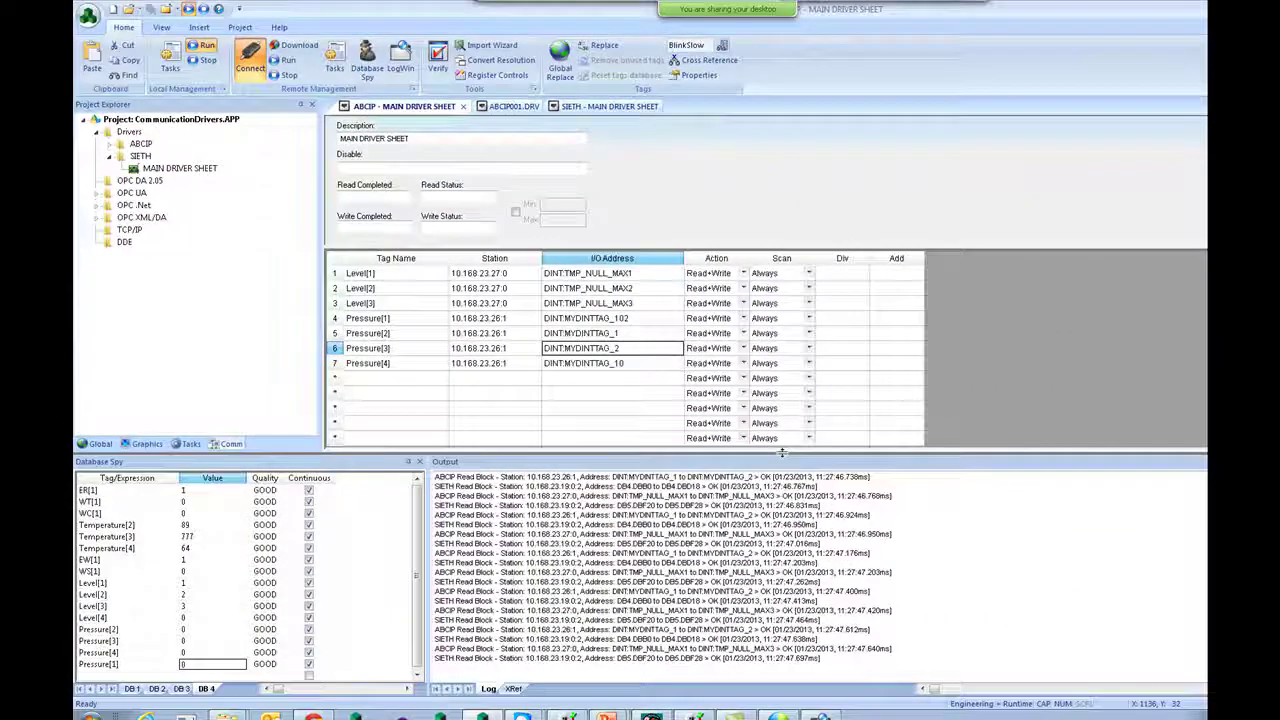
{"action": "left_click_drag", "start_coordinate": [785, 455], "coordinate": [785, 372]}
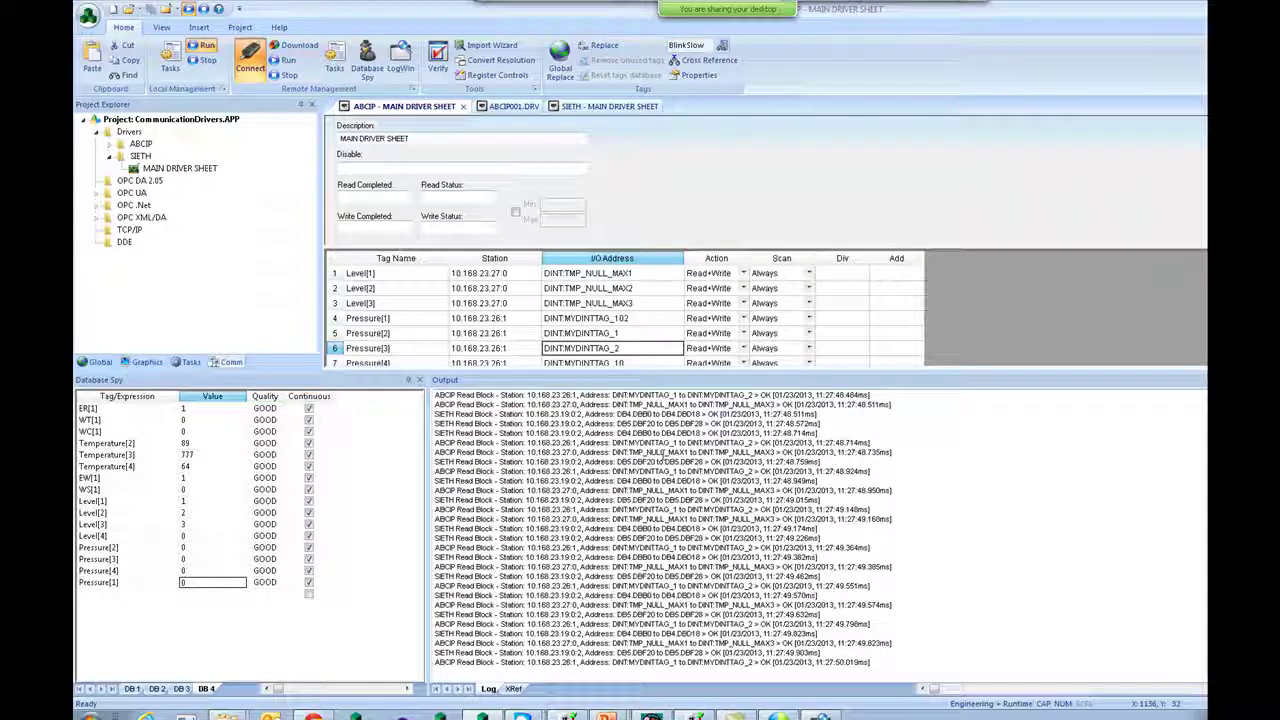
Change the I/O address of Pressure[1] to DINT:MYDINTTAG102
{"action": "right_click", "coordinate": [670, 516]}
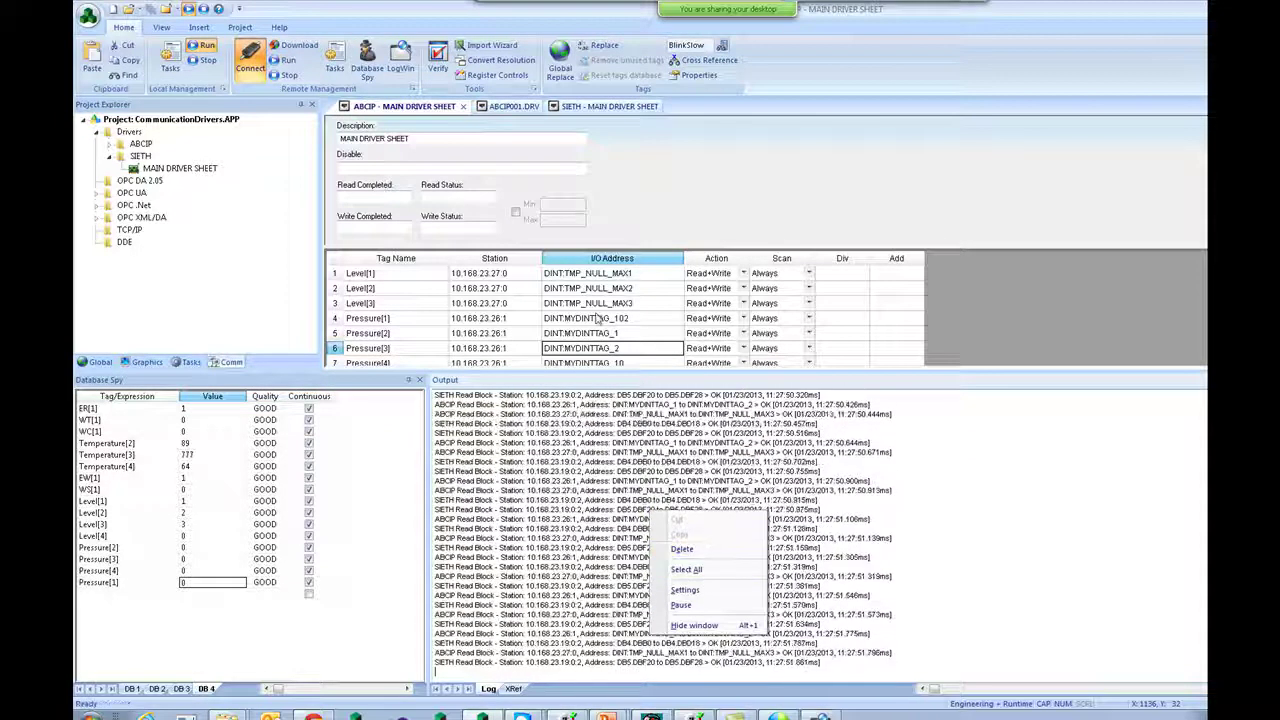
{"action": "left_click", "coordinate": [706, 570]}
{"action": "left_click", "coordinate": [612, 302]}
{"action": "left_click", "coordinate": [622, 319]}
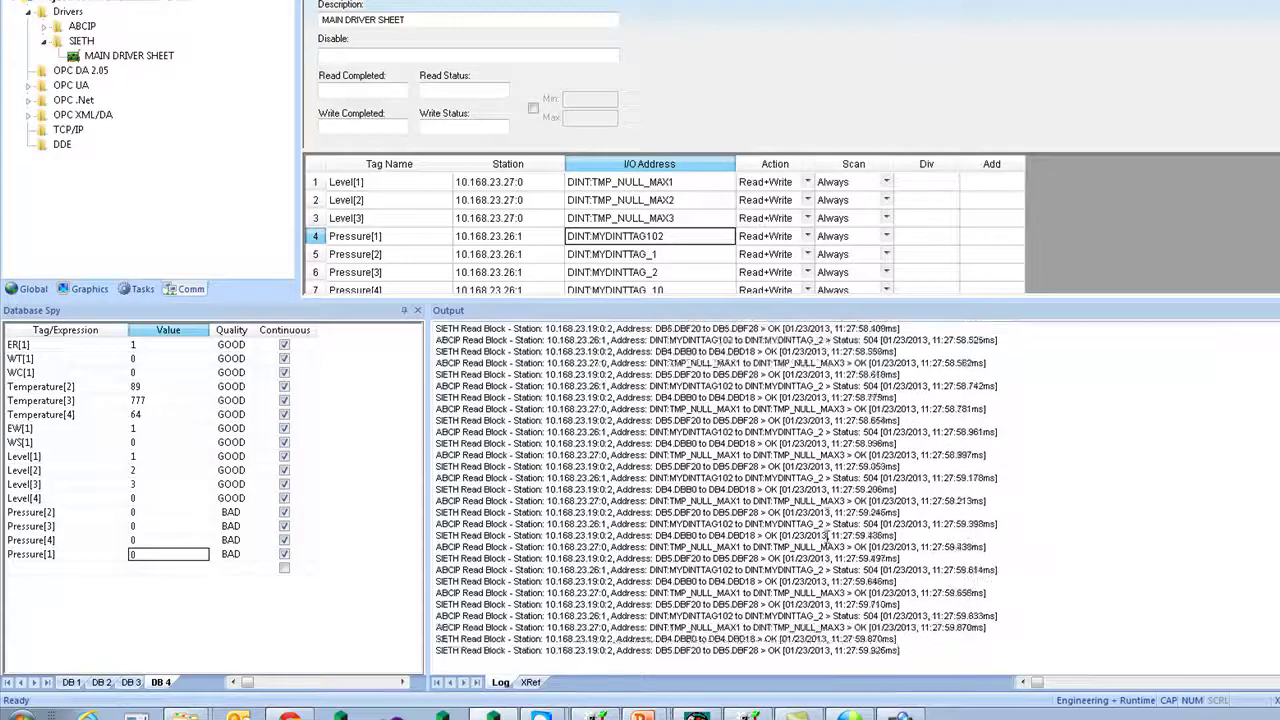
Pause the Output log and examine an ABCIP read block entry for DINT:MYDINTTAG102
{"action": "right_click", "coordinate": [828, 535]}
{"action": "left_click", "coordinate": [884, 630]}
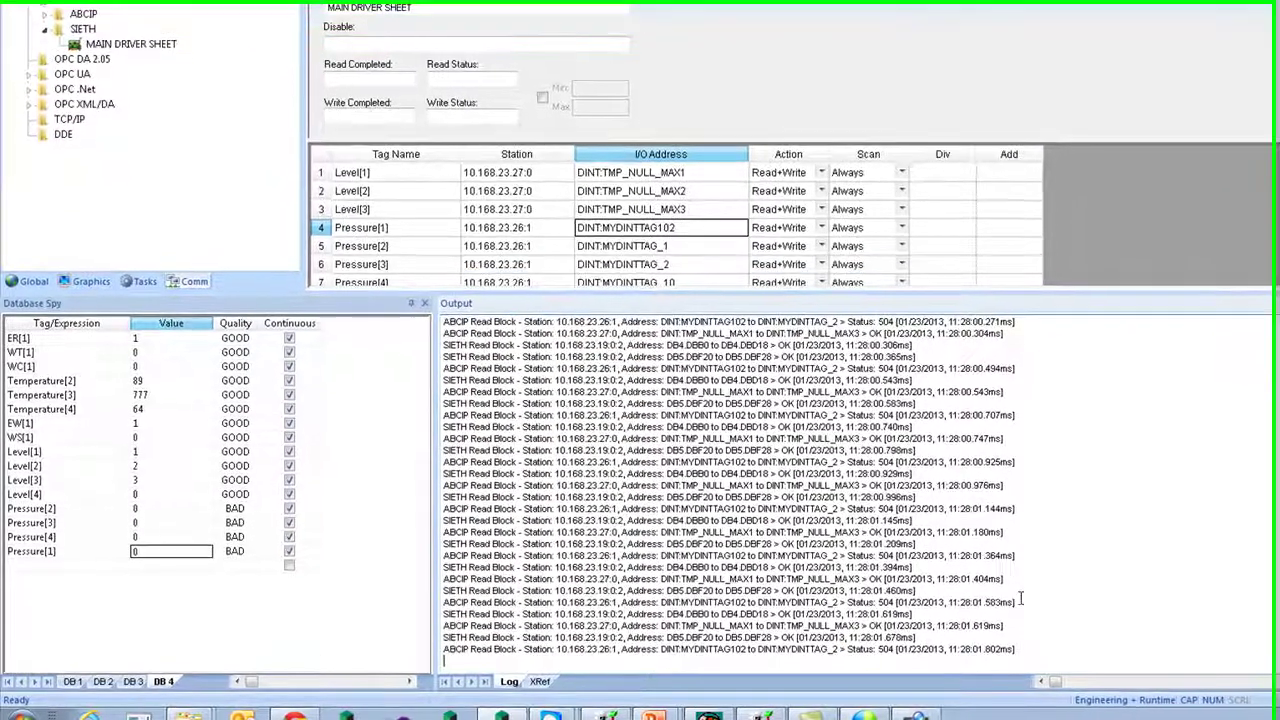
{"action": "left_click_drag", "start_coordinate": [997, 604], "coordinate": [463, 599]}
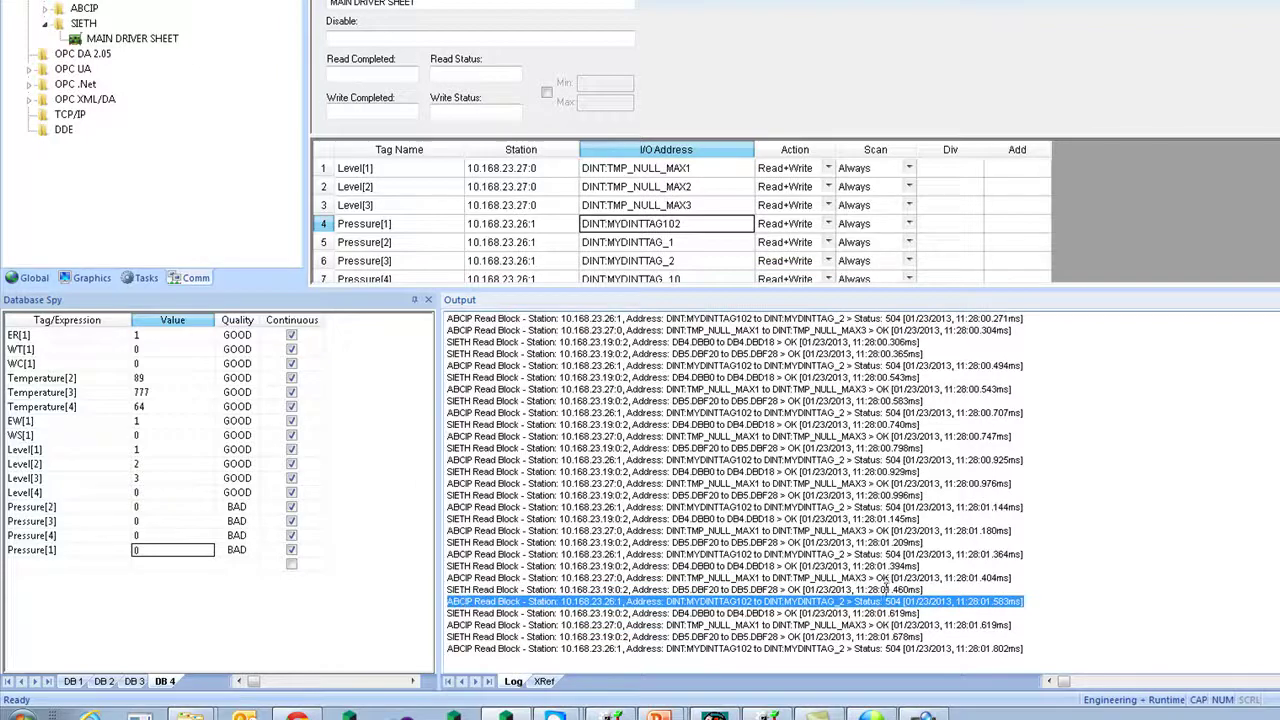
{"action": "left_click", "coordinate": [903, 596]}
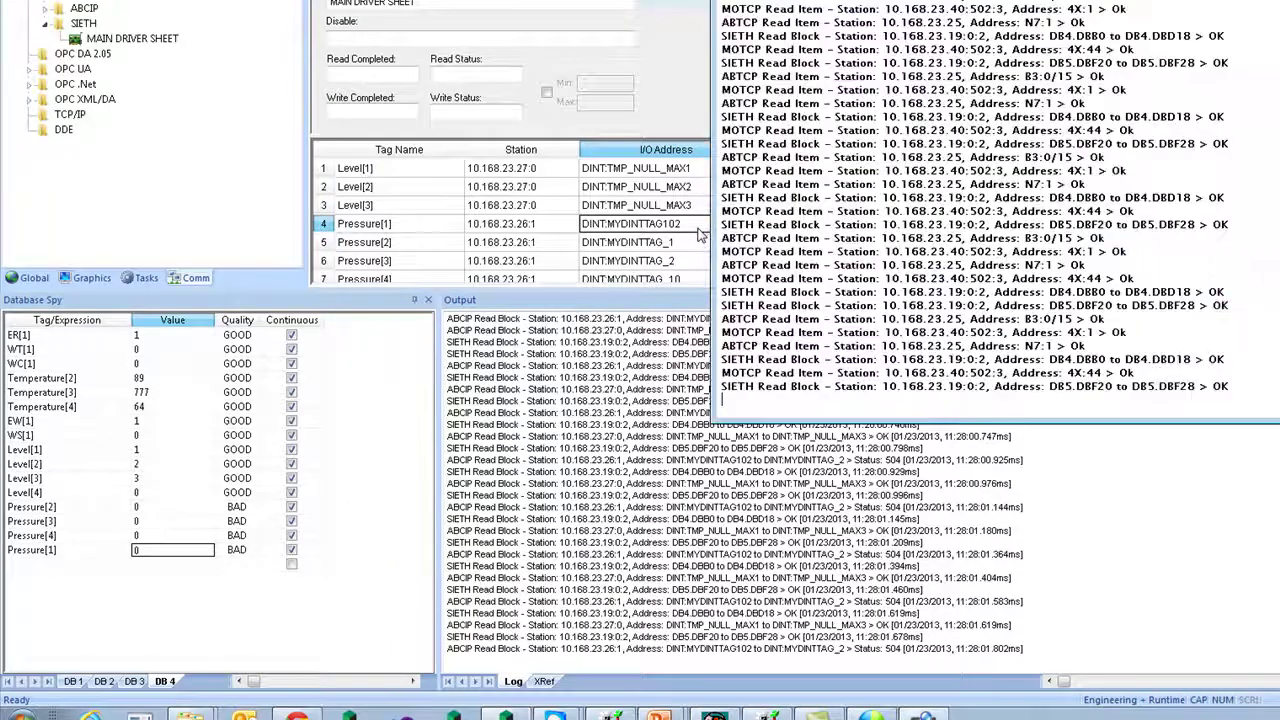
Switch to the presentation's Main Driver Sheet troubleshooting slide
{"action": "key", "text": "alt+Tab"}
{"action": "key", "text": "alt+Tab"}
{"action": "key", "text": "alt+Tab"}
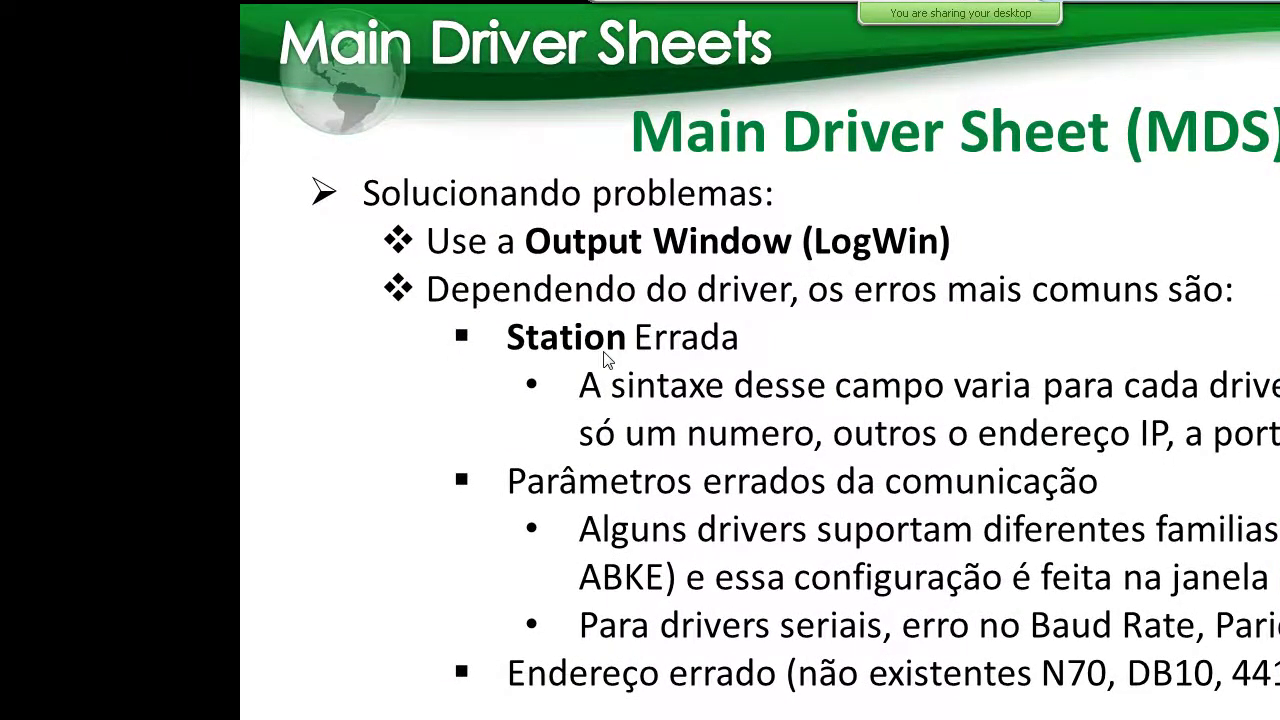
Switch to InduSoft Web Studio, examine the Station entry of Level[1] in the ABCIP main driver sheet, and return to the presentation
{"action": "key", "text": "alt+Tab"}
{"action": "key", "text": "alt+Tab"}
{"action": "left_click", "coordinate": [645, 405]}
{"action": "left_click", "coordinate": [631, 414]}
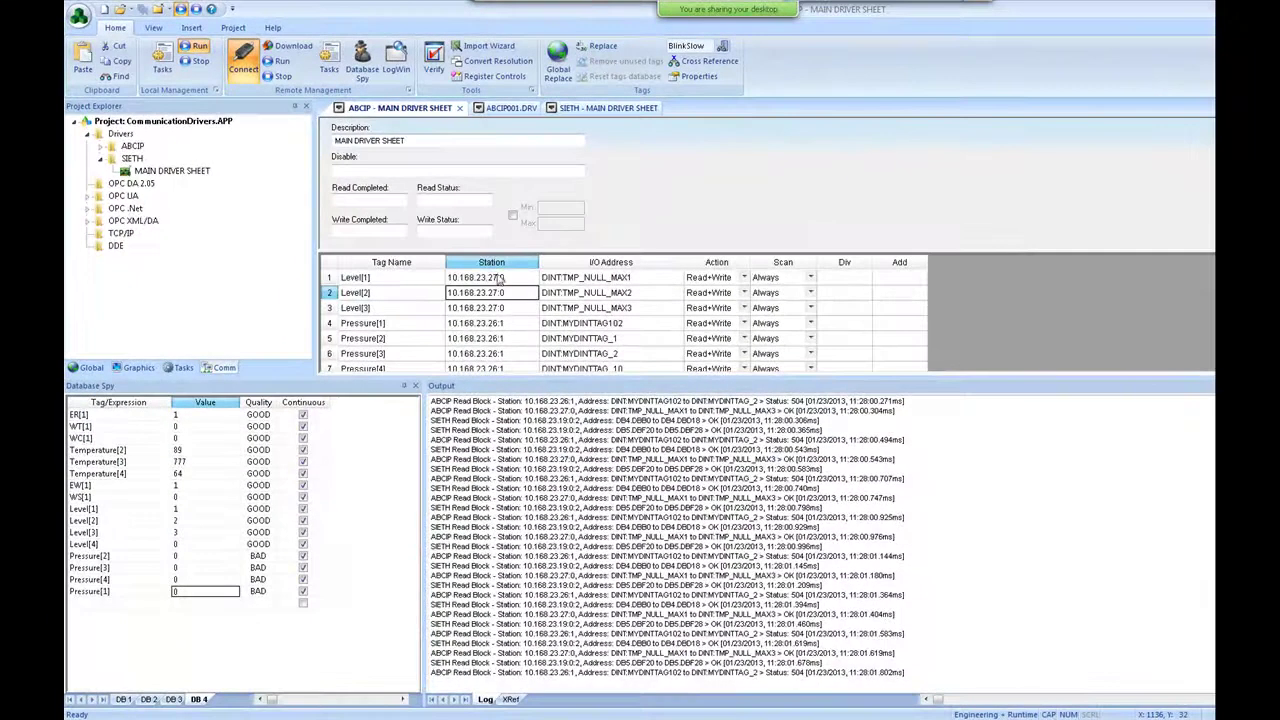
{"action": "left_click", "coordinate": [504, 279]}
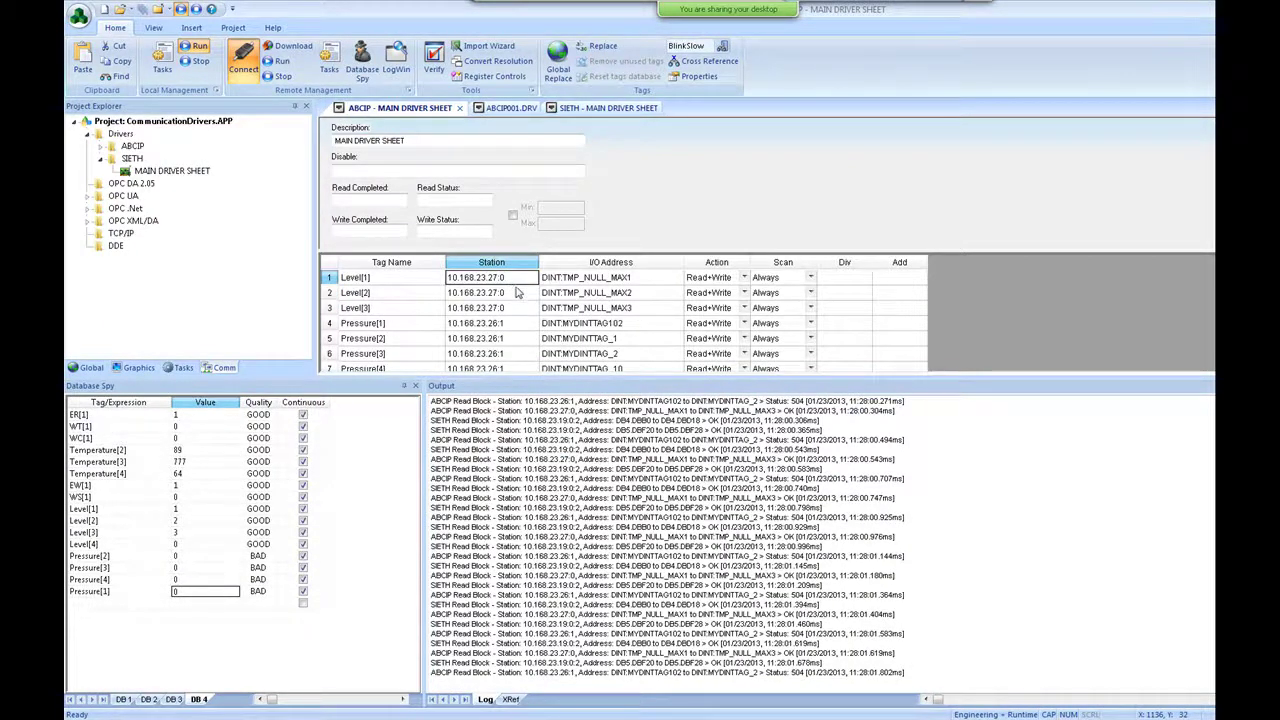
{"action": "key", "text": "alt+Tab"}
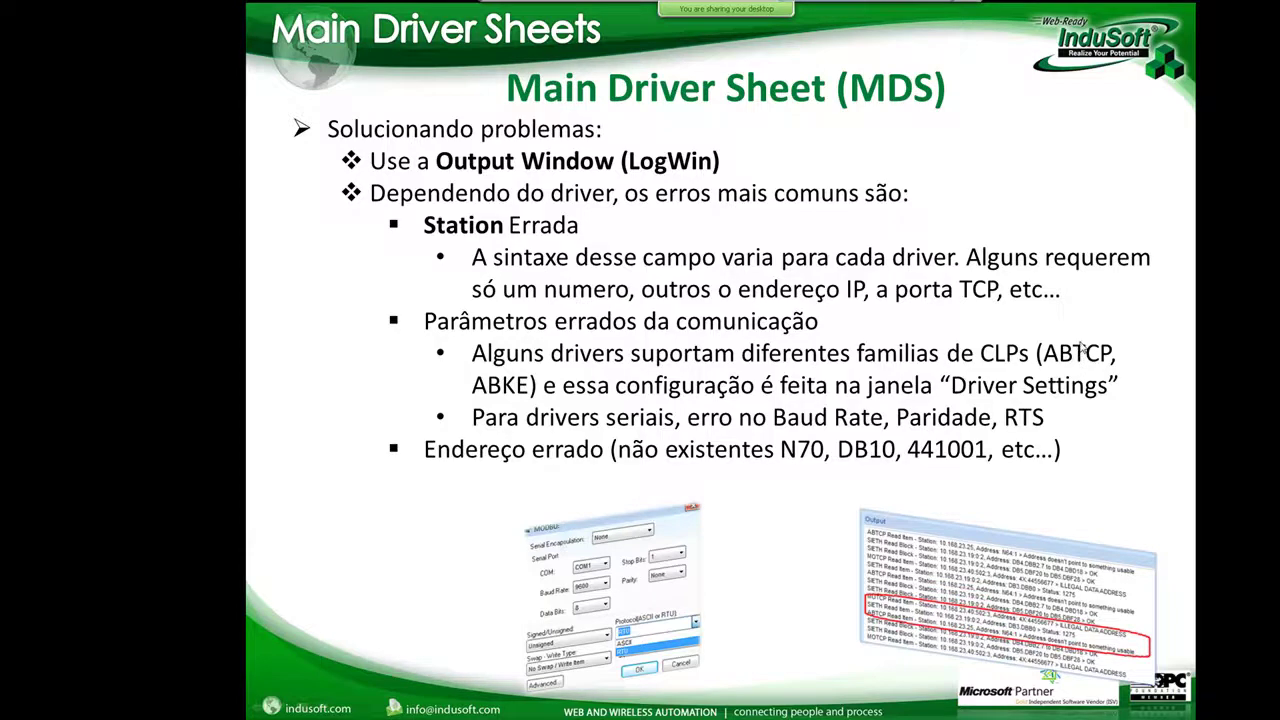
Switch back to InduSoft Web Studio and add the Allen Bradley ABTCP communication driver to the project
{"action": "key", "text": "alt+Tab"}
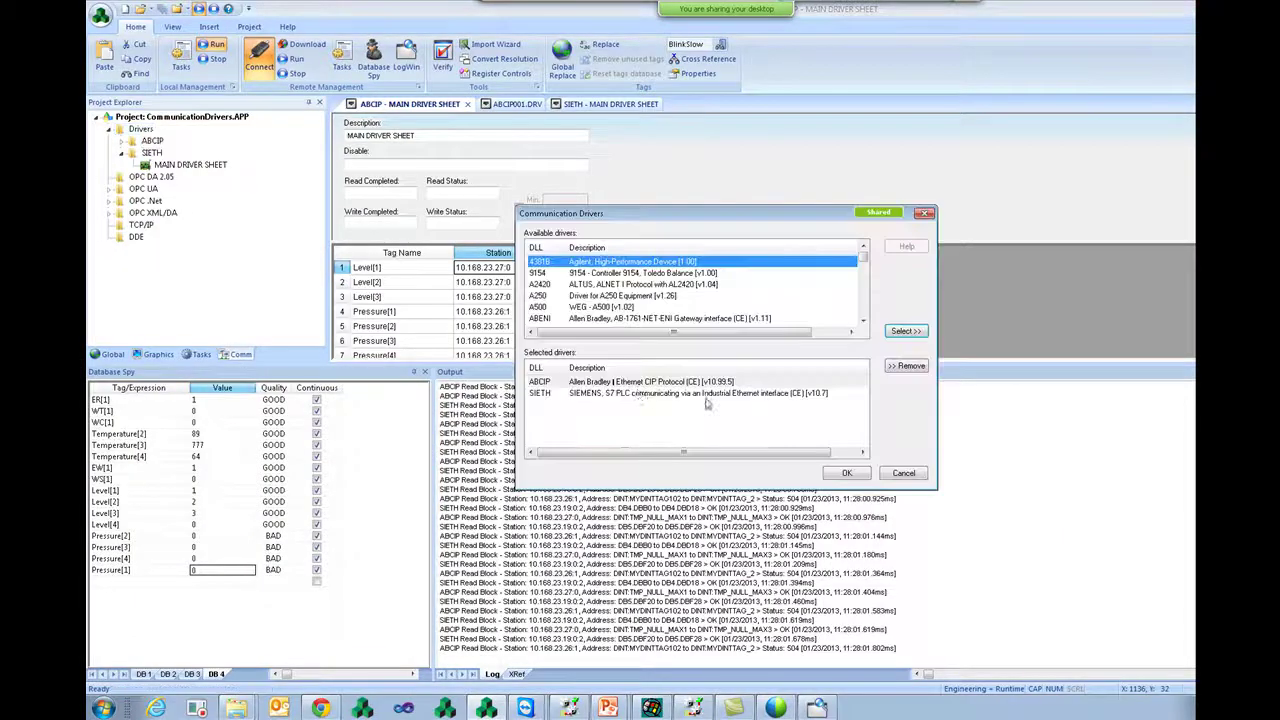
{"action": "left_click", "coordinate": [612, 318]}
{"action": "scroll", "coordinate": [614, 324], "scroll_direction": "down", "scroll_amount": 2}
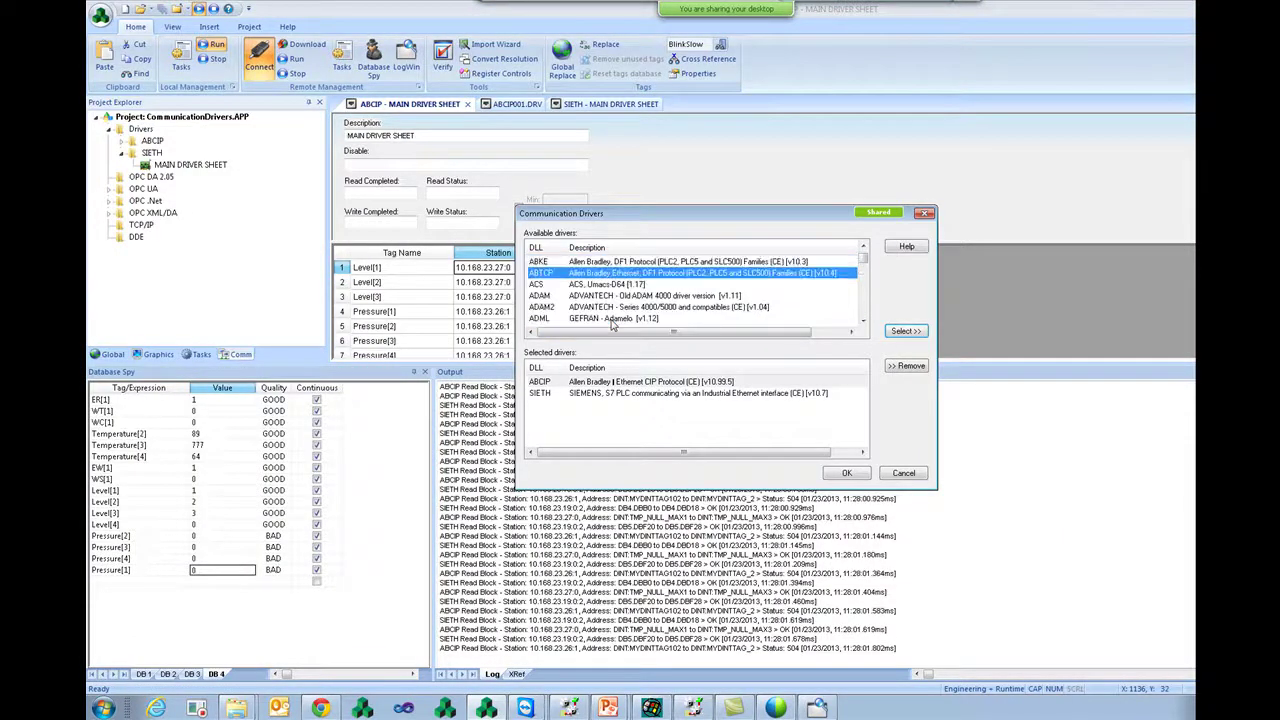
{"action": "double_click", "coordinate": [630, 276]}
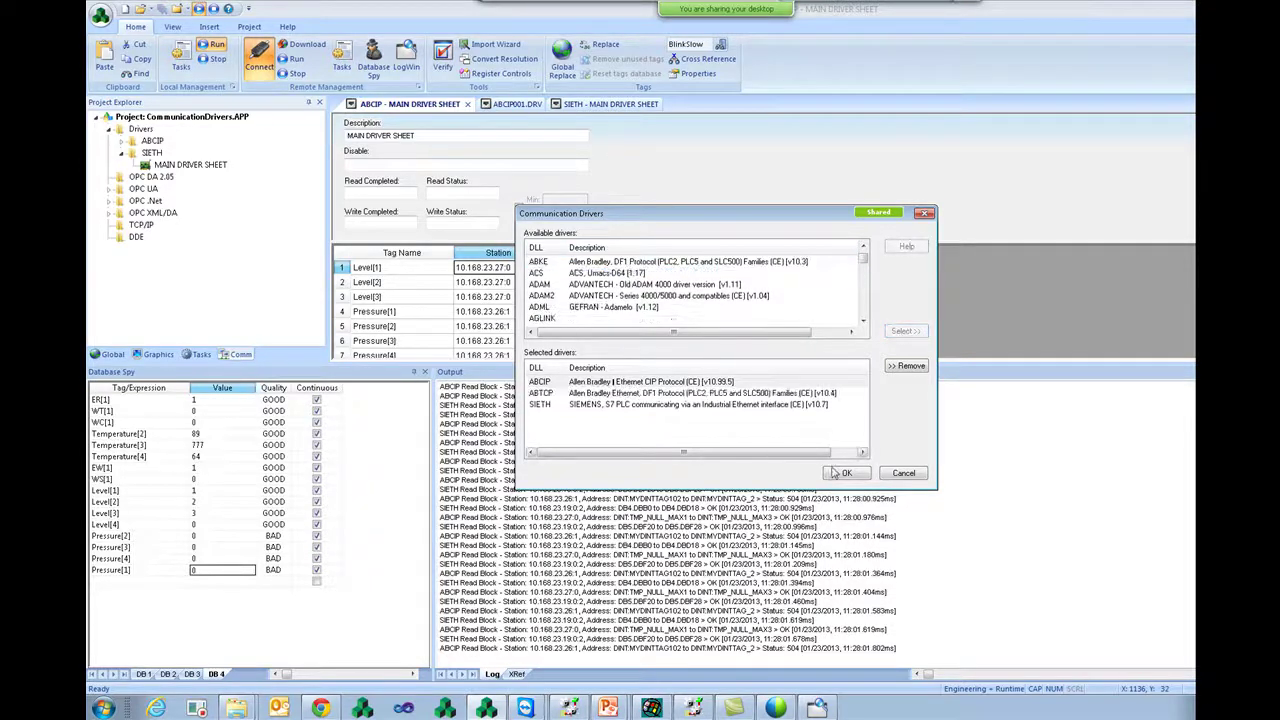
{"action": "left_click", "coordinate": [846, 472]}
Select PLC5 with I/O Octal as the PLC family in the ABTCP driver settings
{"action": "right_click", "coordinate": [155, 153]}
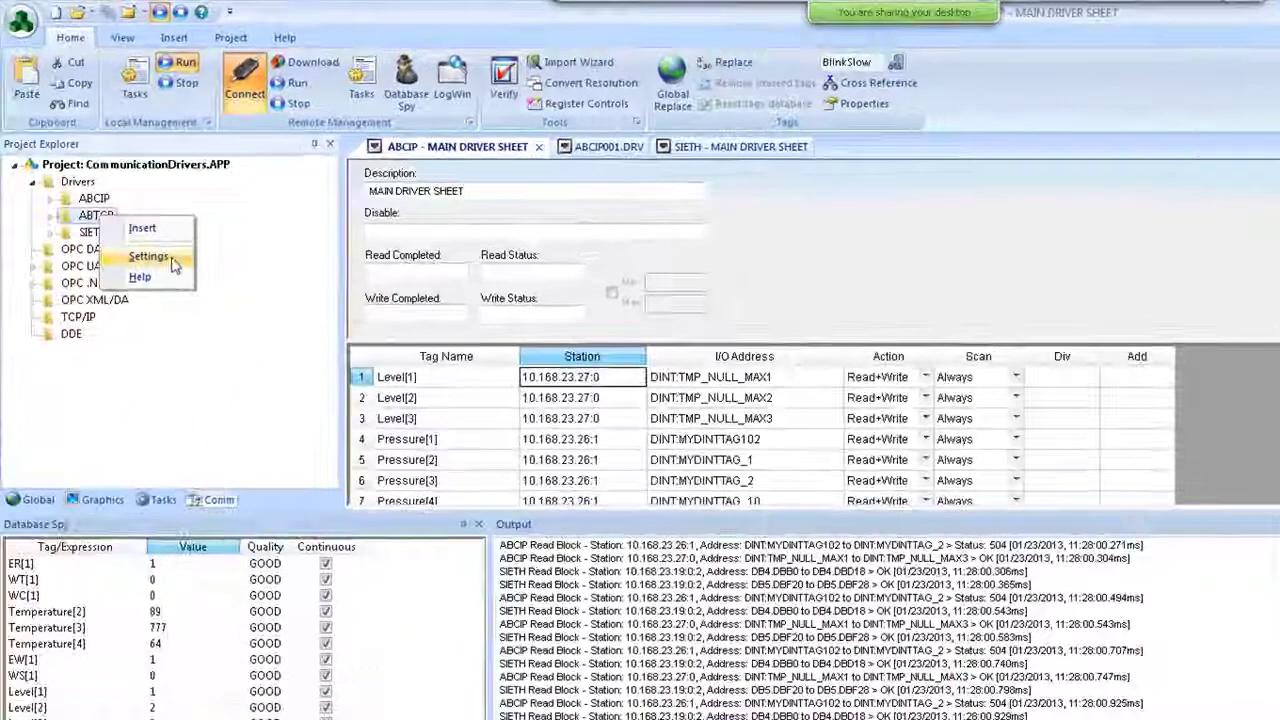
{"action": "left_click", "coordinate": [172, 260]}
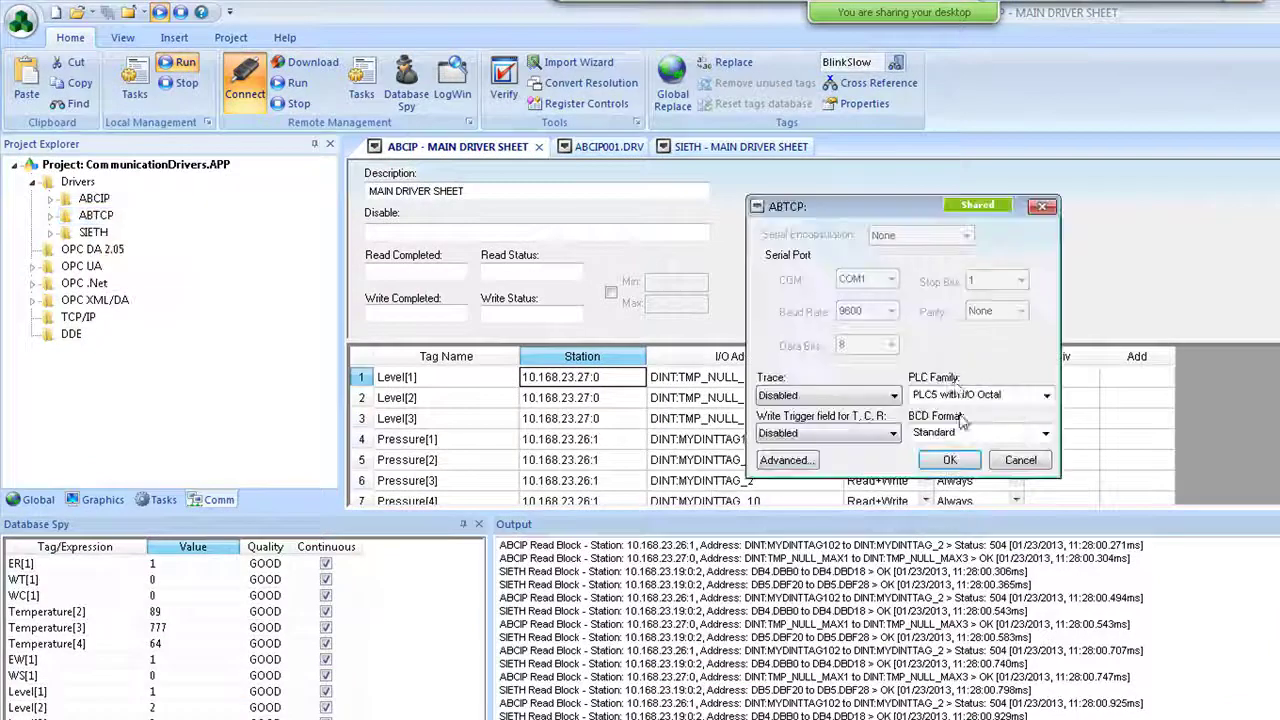
{"action": "left_click", "coordinate": [1045, 397]}
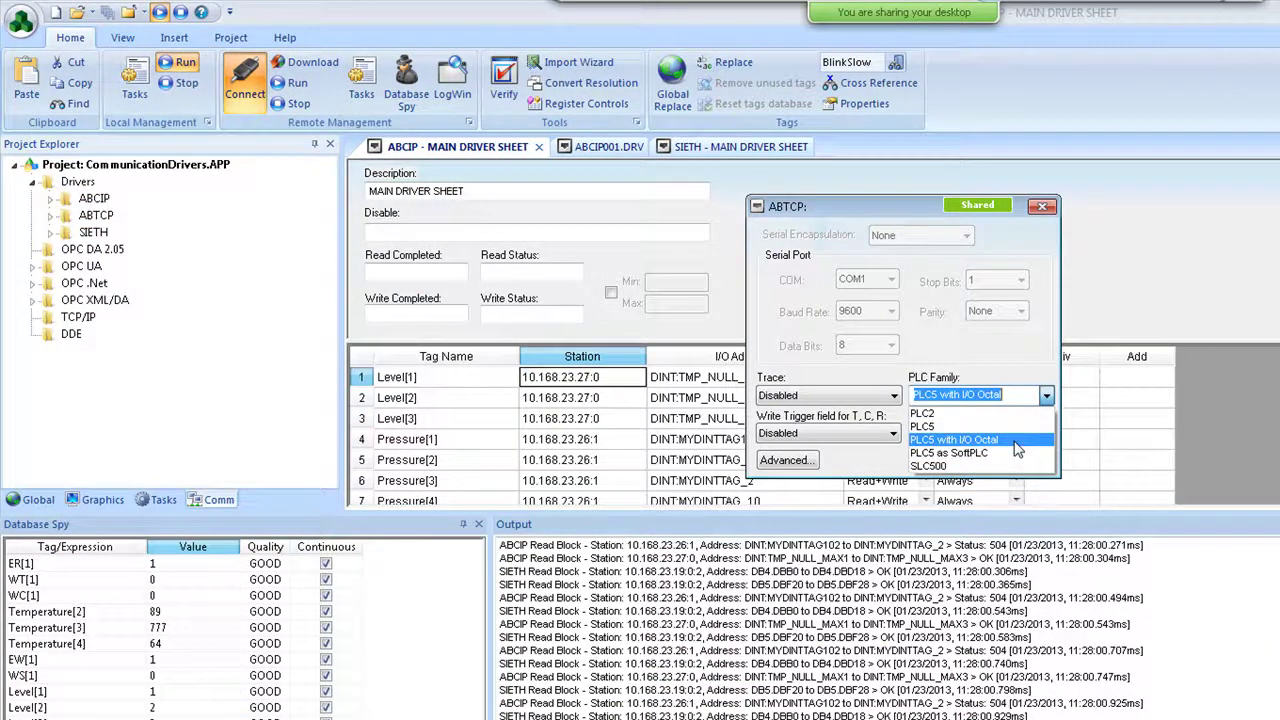
{"action": "left_click", "coordinate": [1020, 440]}
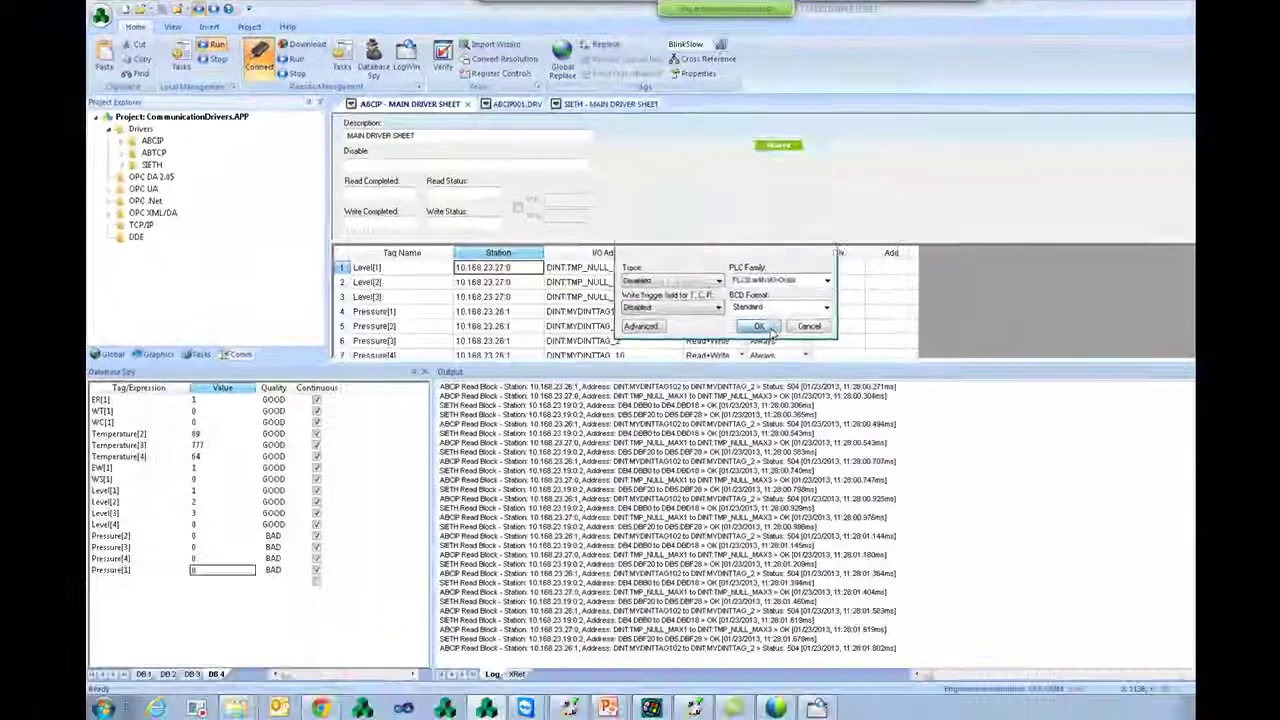
{"action": "left_click", "coordinate": [949, 460]}
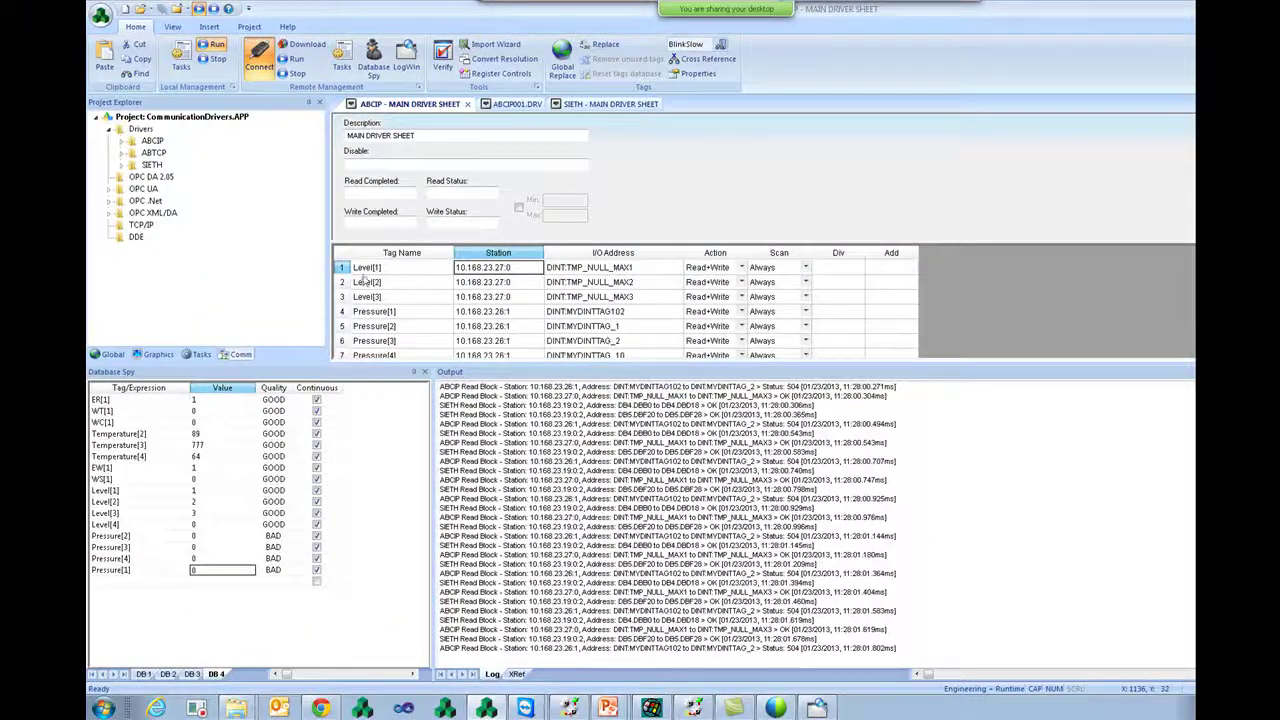
Advance the presentation to the slide on the Output window and Protocol Analyzer, and compare it with the Output log
{"action": "left_click", "coordinate": [396, 268]}
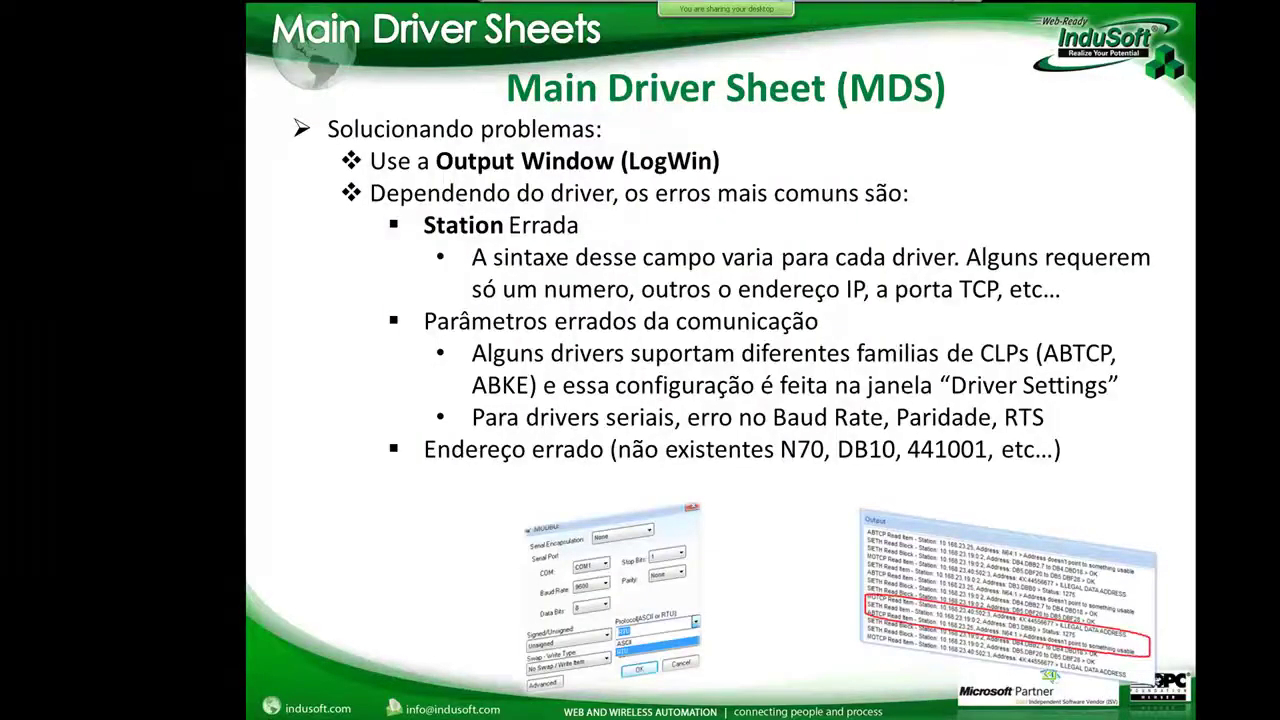
{"action": "key", "text": "Page_Down"}
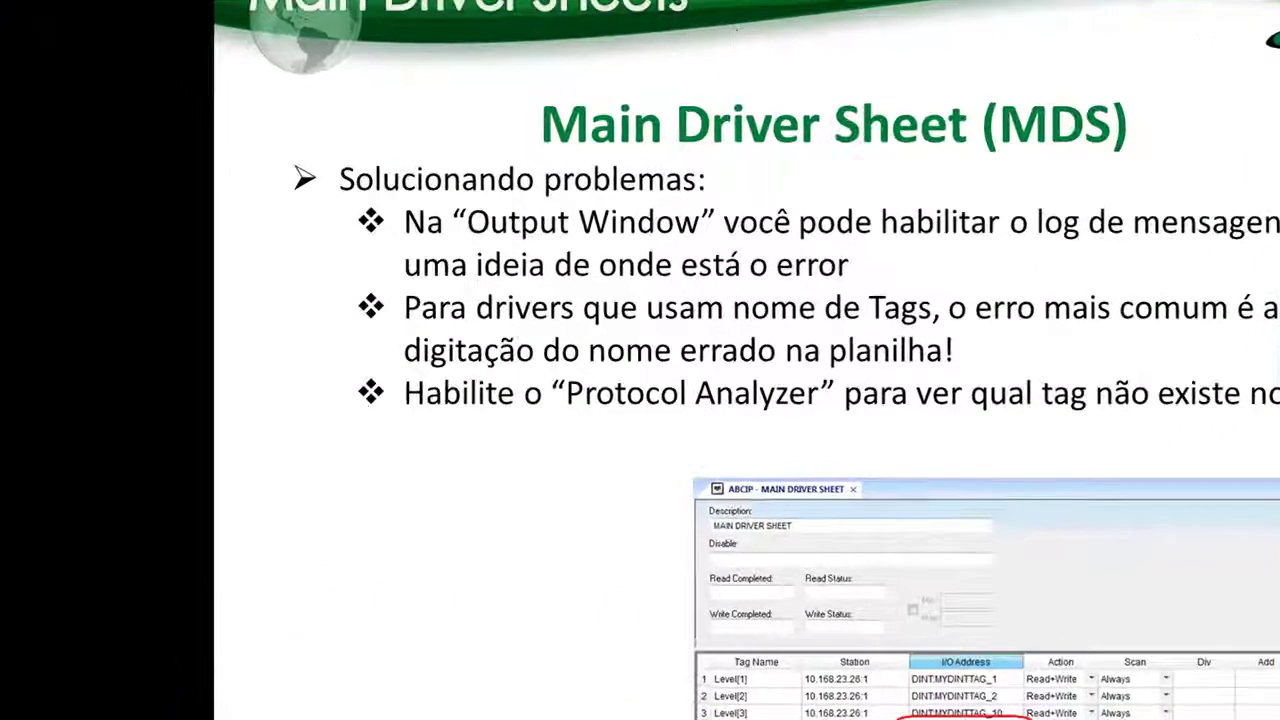
{"action": "key", "text": "alt+Tab"}
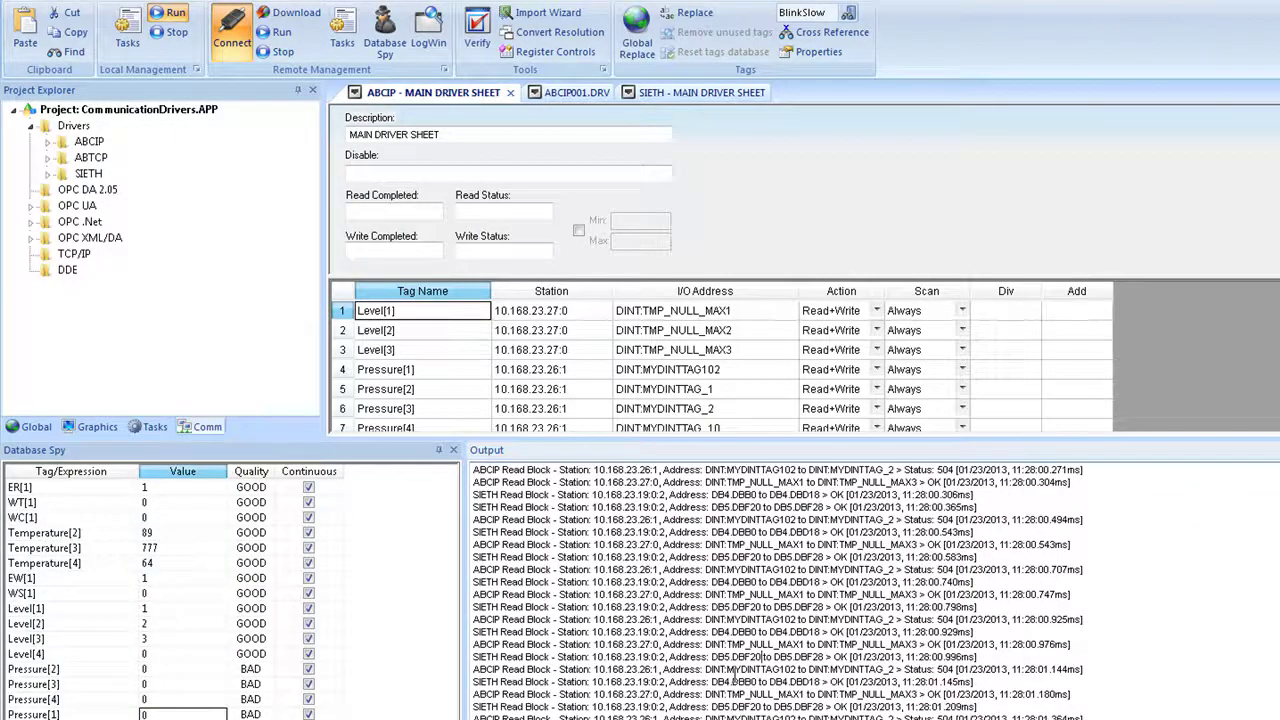
{"action": "key", "text": "alt+Tab"}
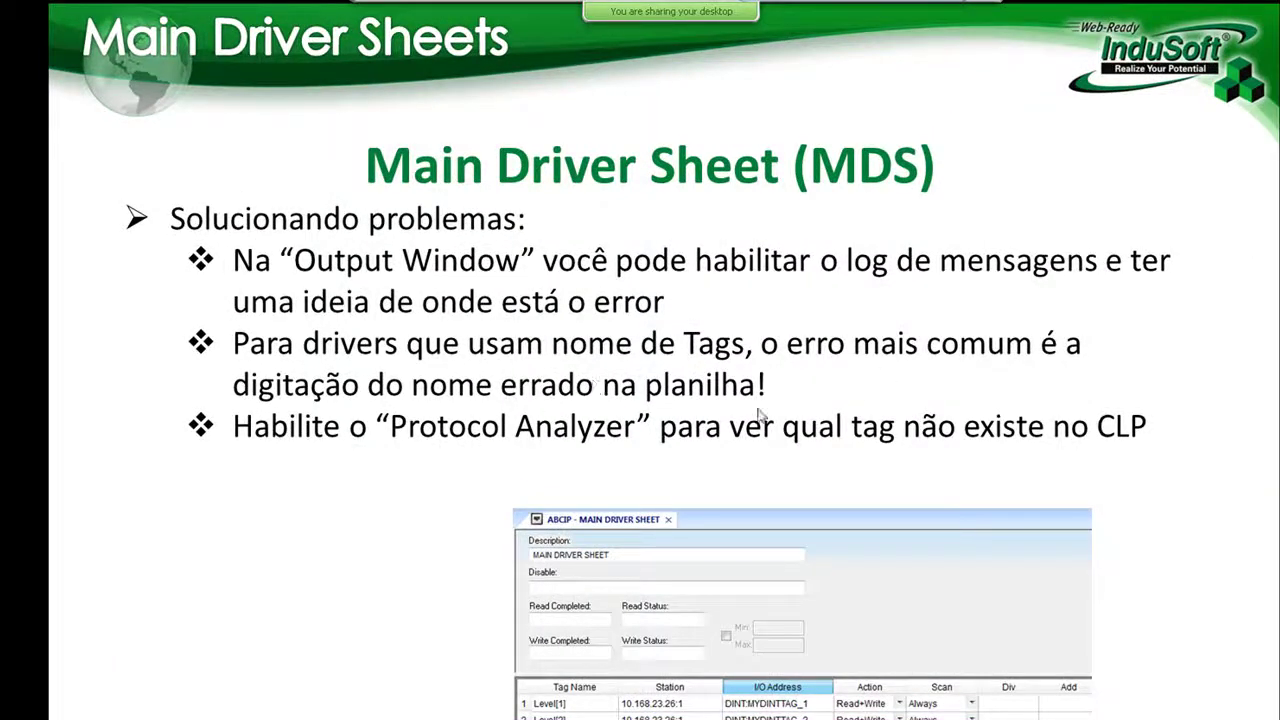
Show the meeting chat over the troubleshooting slide
{"action": "mouse_move", "coordinate": [830, 52]}
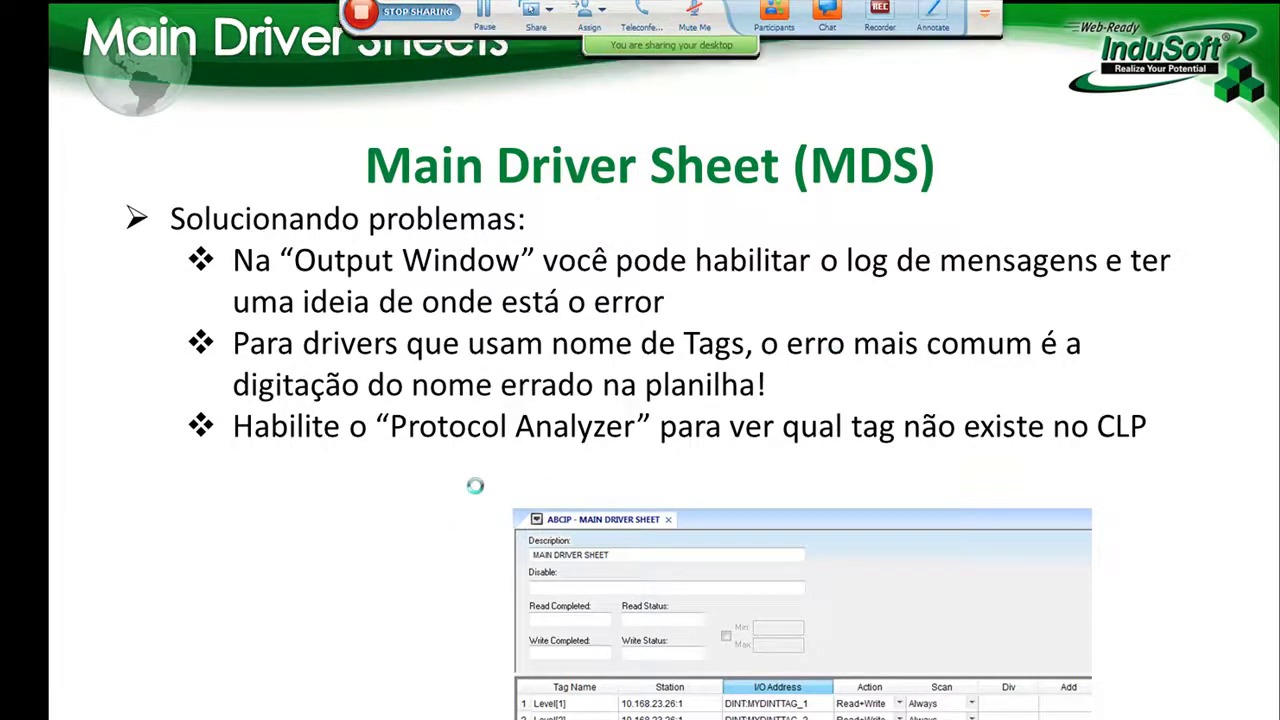
{"action": "mouse_move", "coordinate": [883, 8]}
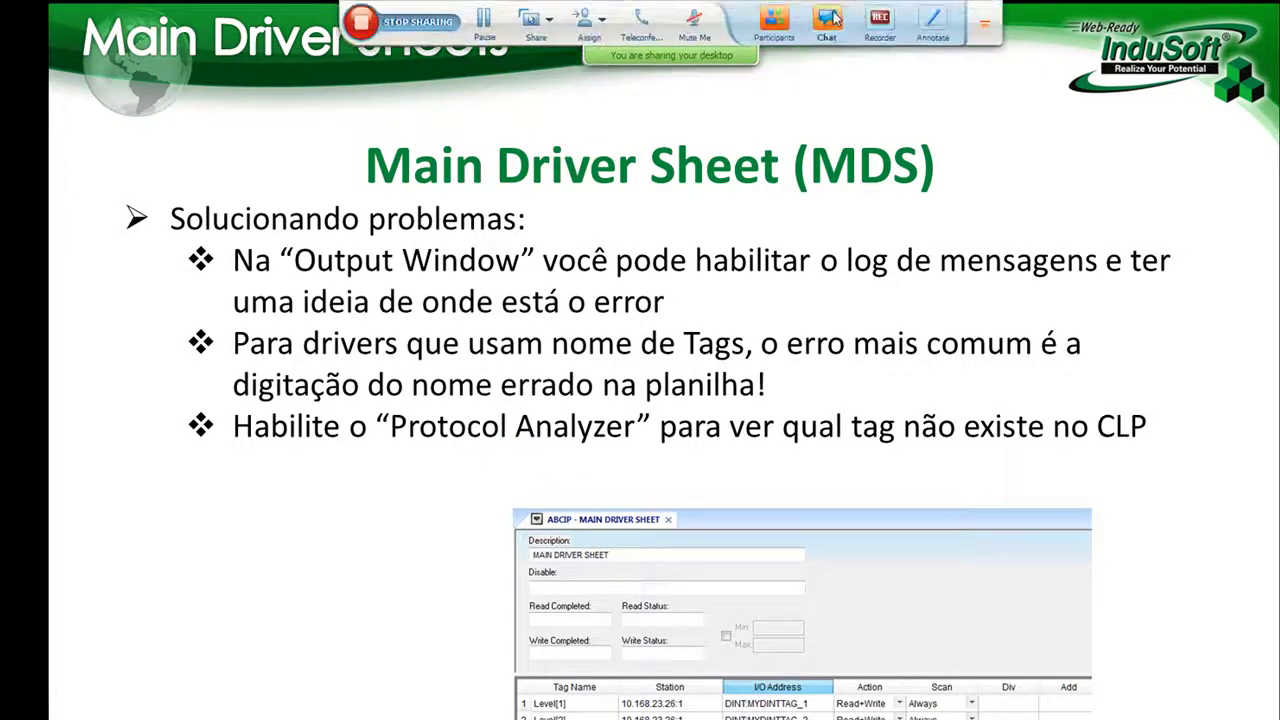
{"action": "key", "text": "Right"}
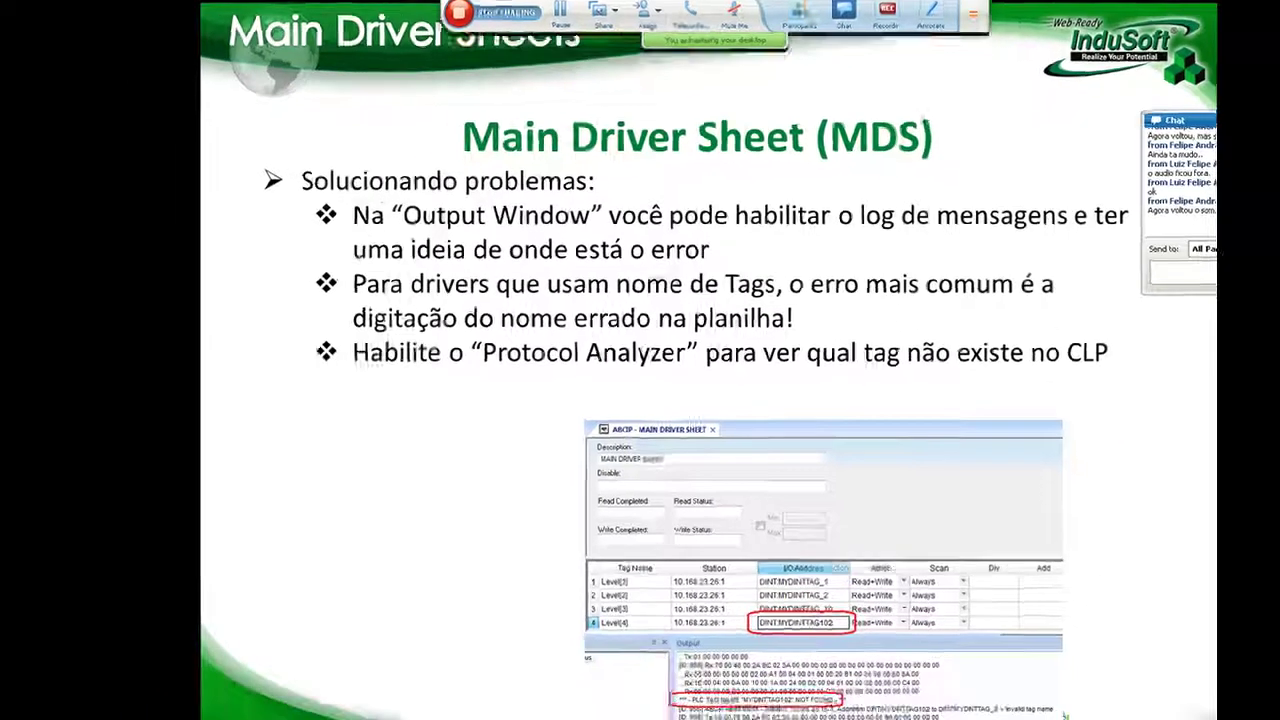
Switch to InduSoft Web Studio and enable the Protocol Analyzer option in the Output log settings
{"action": "key", "text": "alt+Tab"}
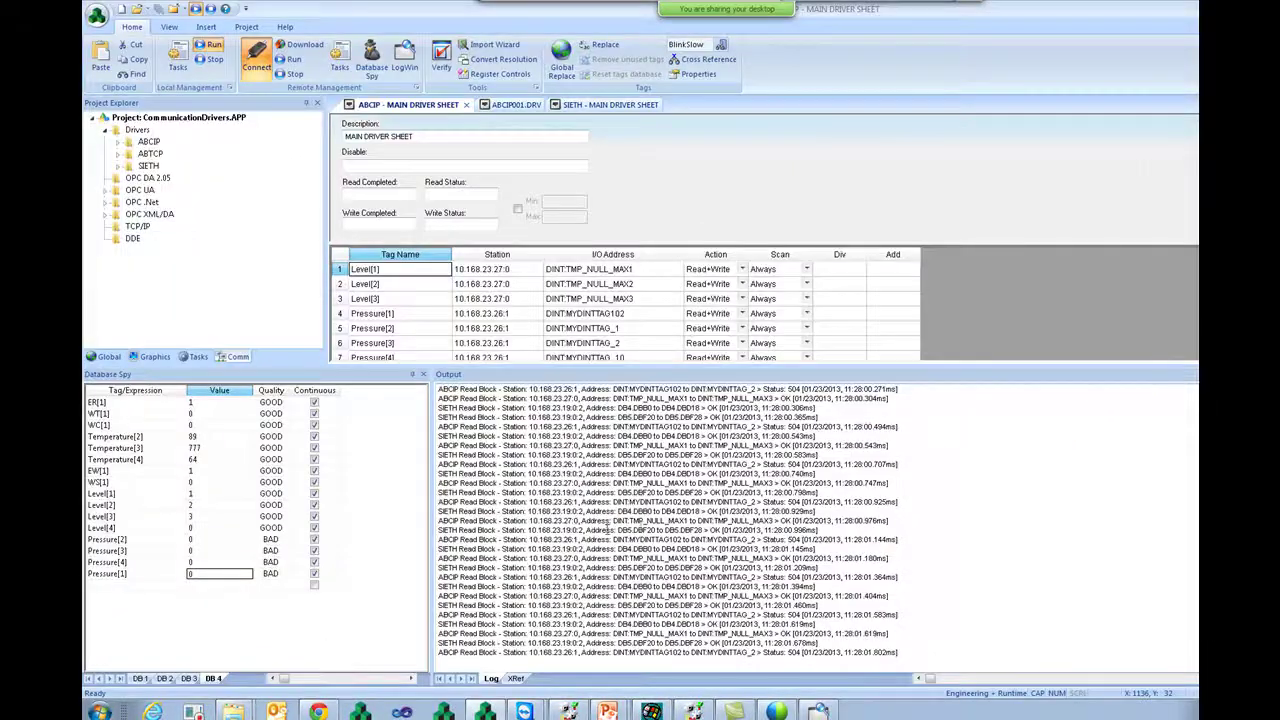
{"action": "right_click", "coordinate": [607, 528]}
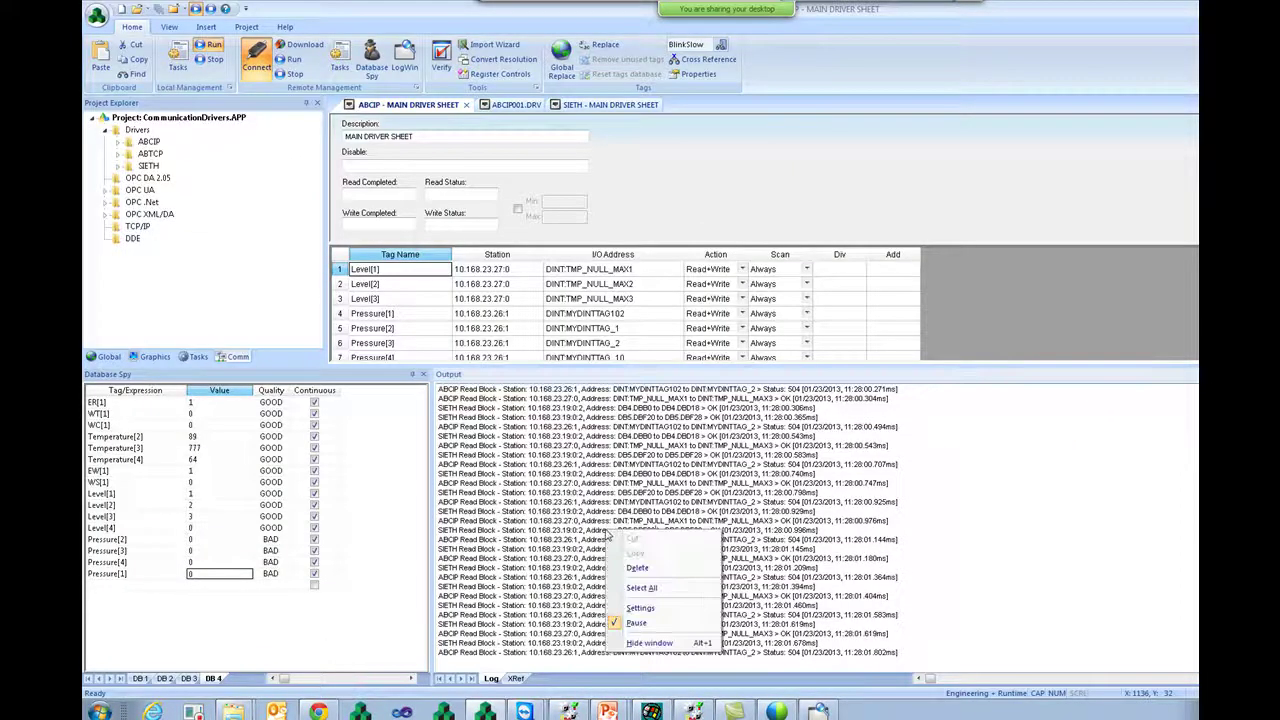
{"action": "left_click", "coordinate": [655, 610]}
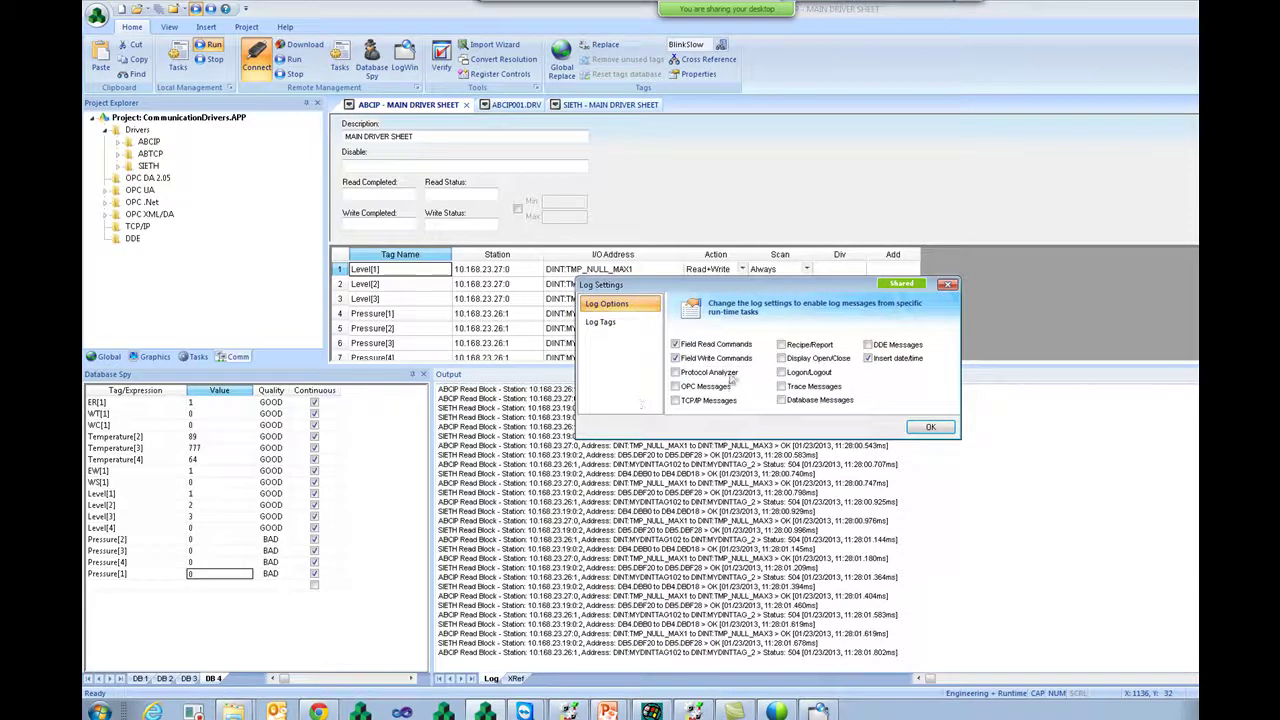
{"action": "left_click", "coordinate": [928, 427]}
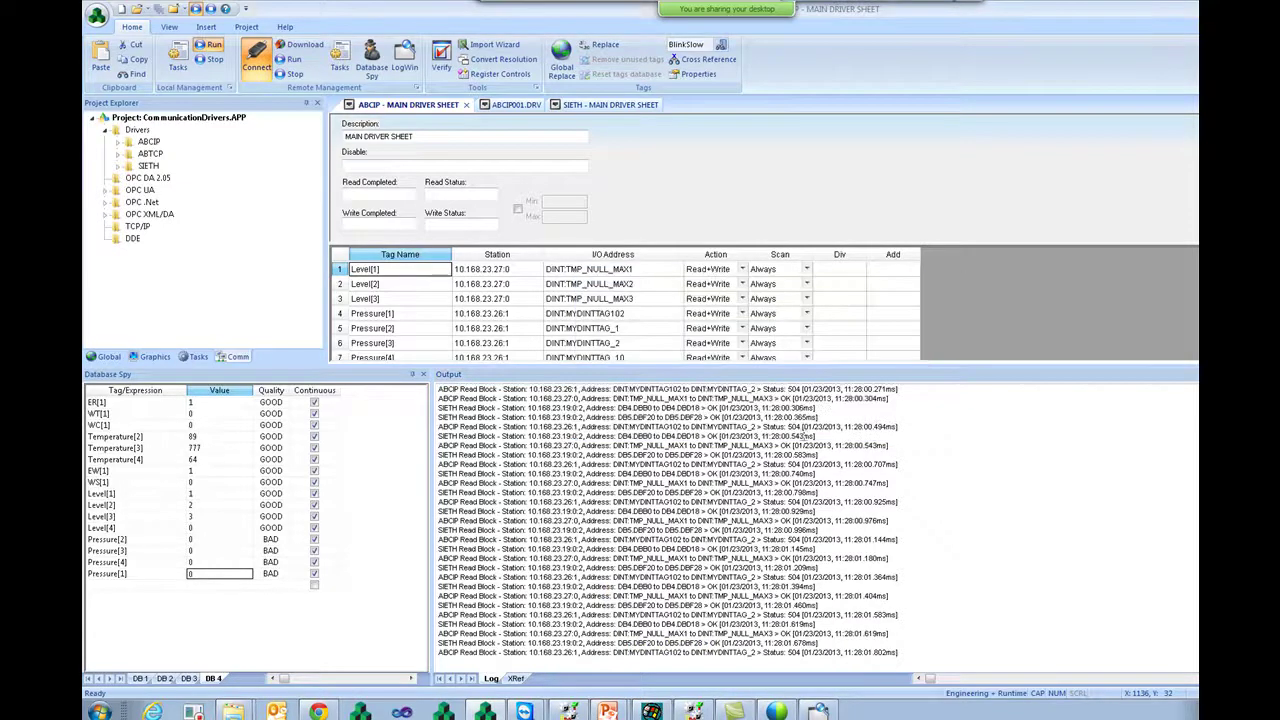
Set the I/O address of the Test tag in the SIETH main driver sheet to DB43.DBB0 and stop the local project
{"action": "left_click", "coordinate": [578, 316]}
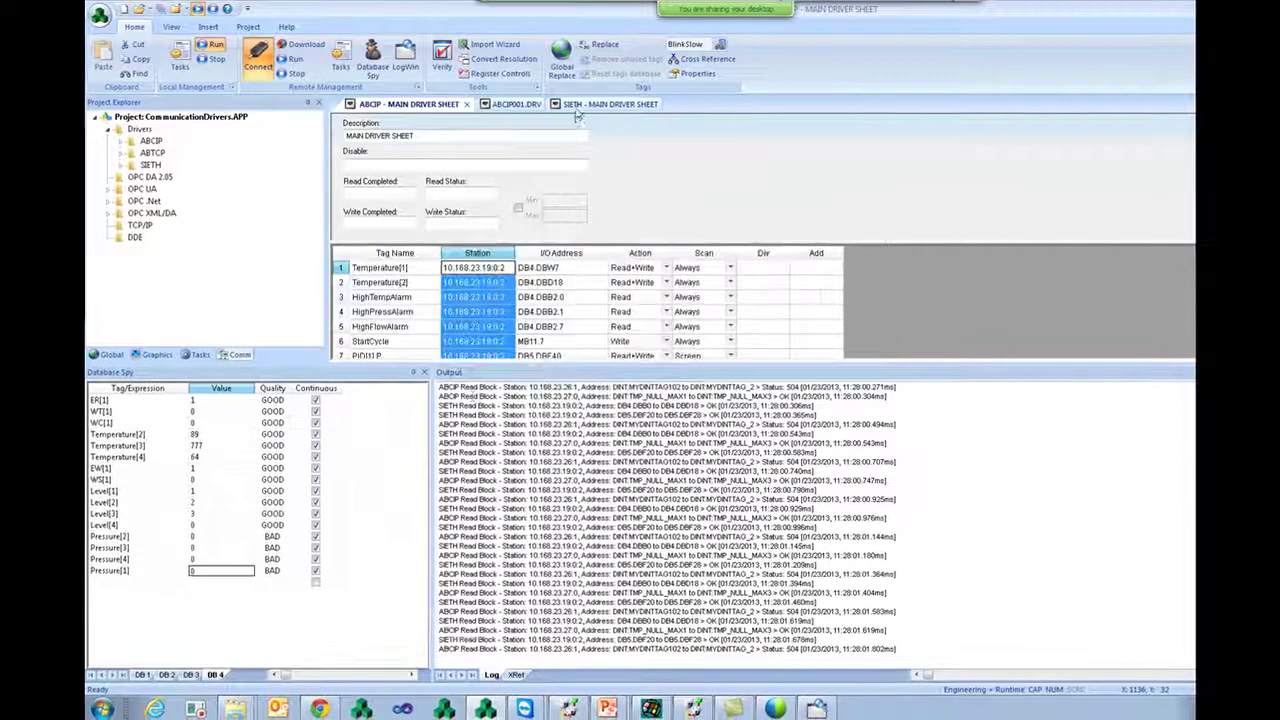
{"action": "left_click", "coordinate": [540, 340]}
{"action": "scroll", "coordinate": [540, 300], "scroll_direction": "down", "scroll_amount": 5}
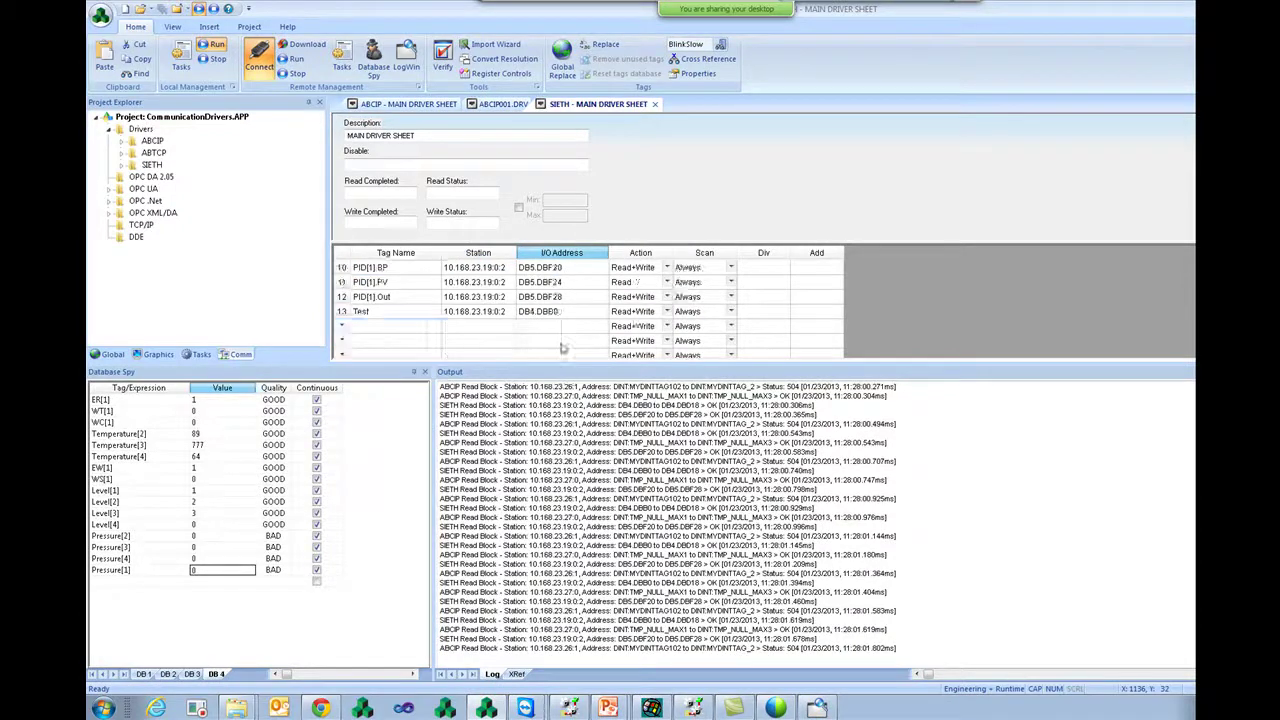
{"action": "left_click", "coordinate": [542, 271]}
{"action": "left_click", "coordinate": [543, 272]}
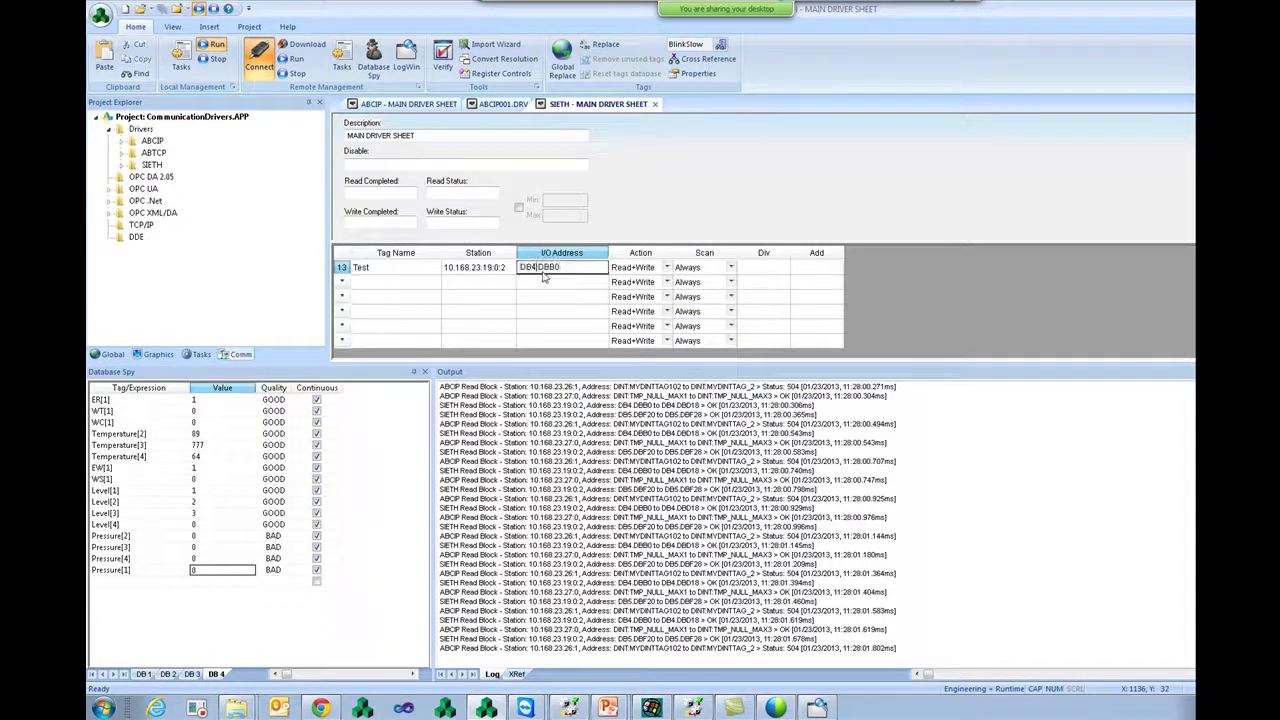
{"action": "type", "text": "3"}
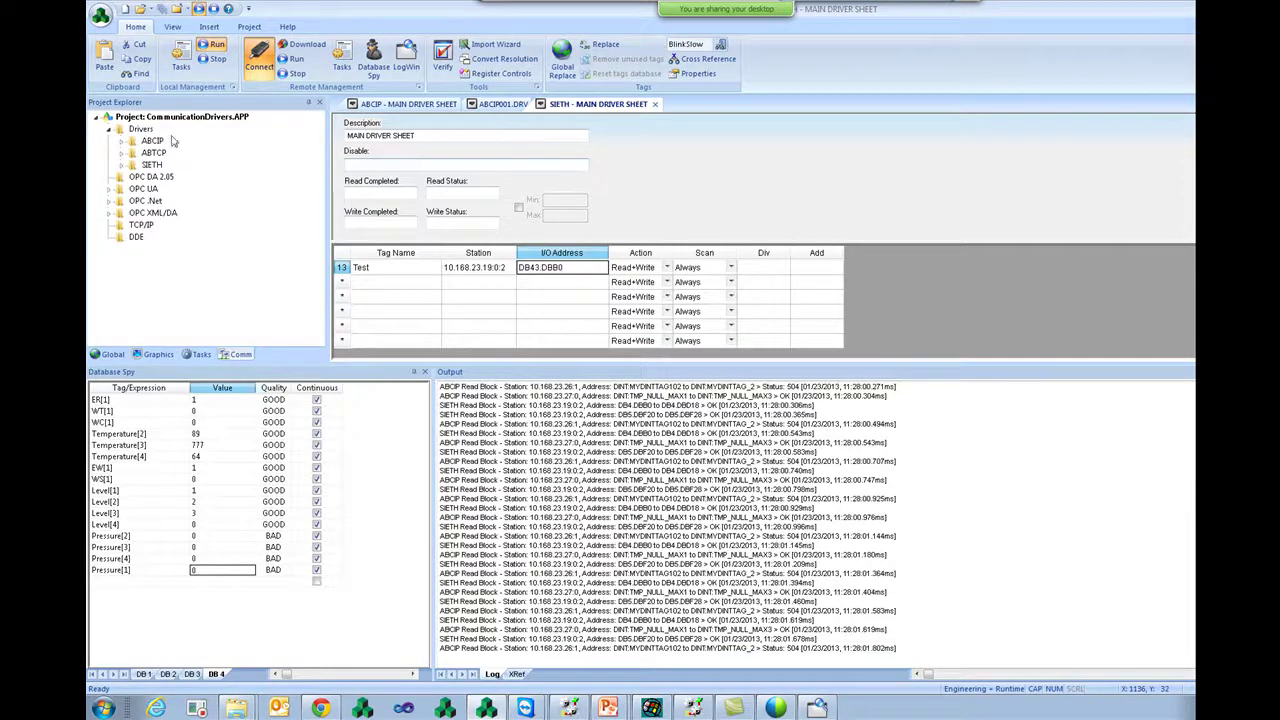
{"action": "left_click", "coordinate": [274, 64]}
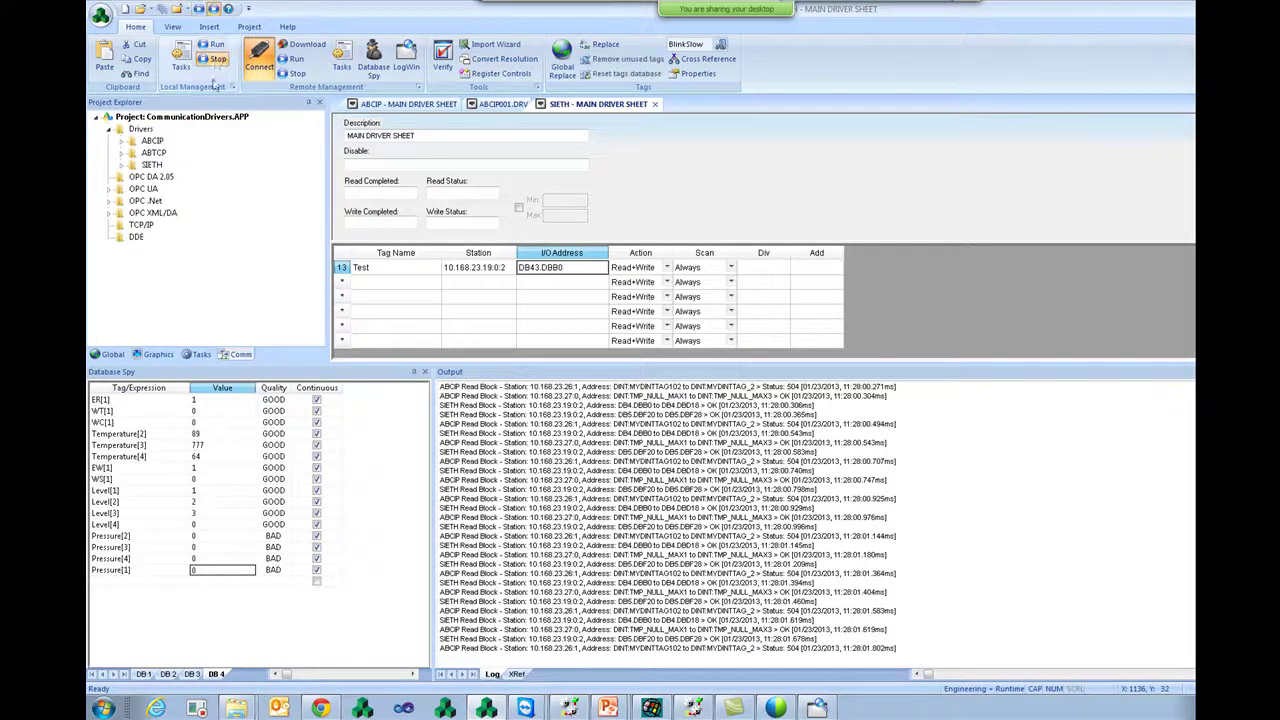
Set the I/O address of the Test tag in the ABTCP main driver sheet to N64:1
{"action": "double_click", "coordinate": [154, 153]}
{"action": "double_click", "coordinate": [186, 164]}
{"action": "left_click", "coordinate": [580, 288]}
{"action": "left_click", "coordinate": [546, 271]}
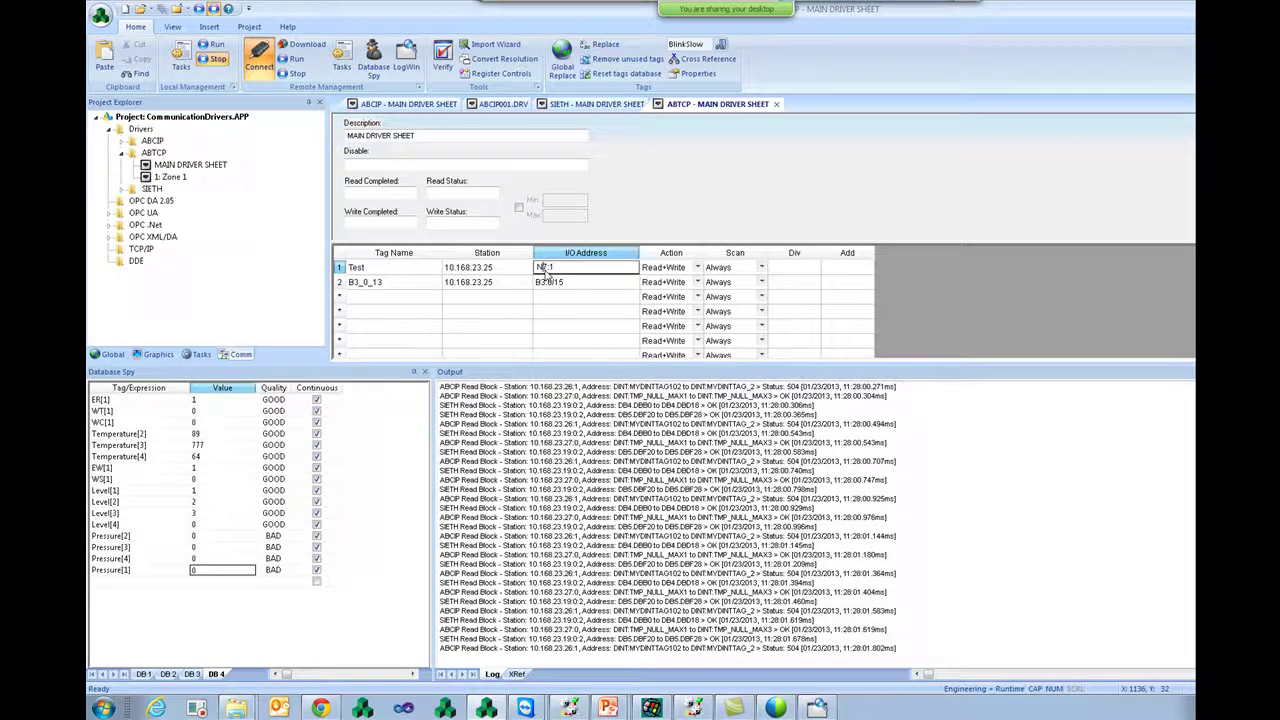
{"action": "left_click", "coordinate": [547, 272]}
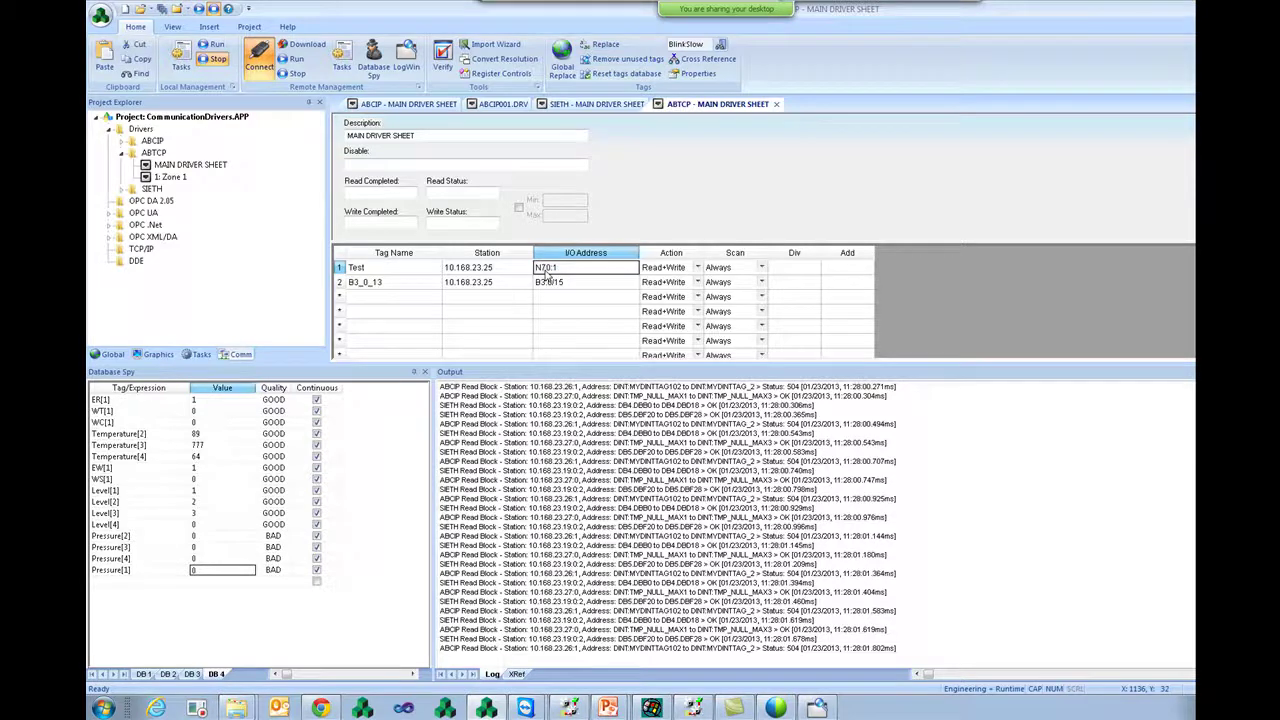
{"action": "left_click", "coordinate": [547, 272]}
{"action": "double_click", "coordinate": [547, 272]}
{"action": "type", "text": "64"}
Check the Driver Runtime entry among the execution tasks and run the local project
{"action": "left_click_drag", "start_coordinate": [740, 365], "coordinate": [740, 344]}
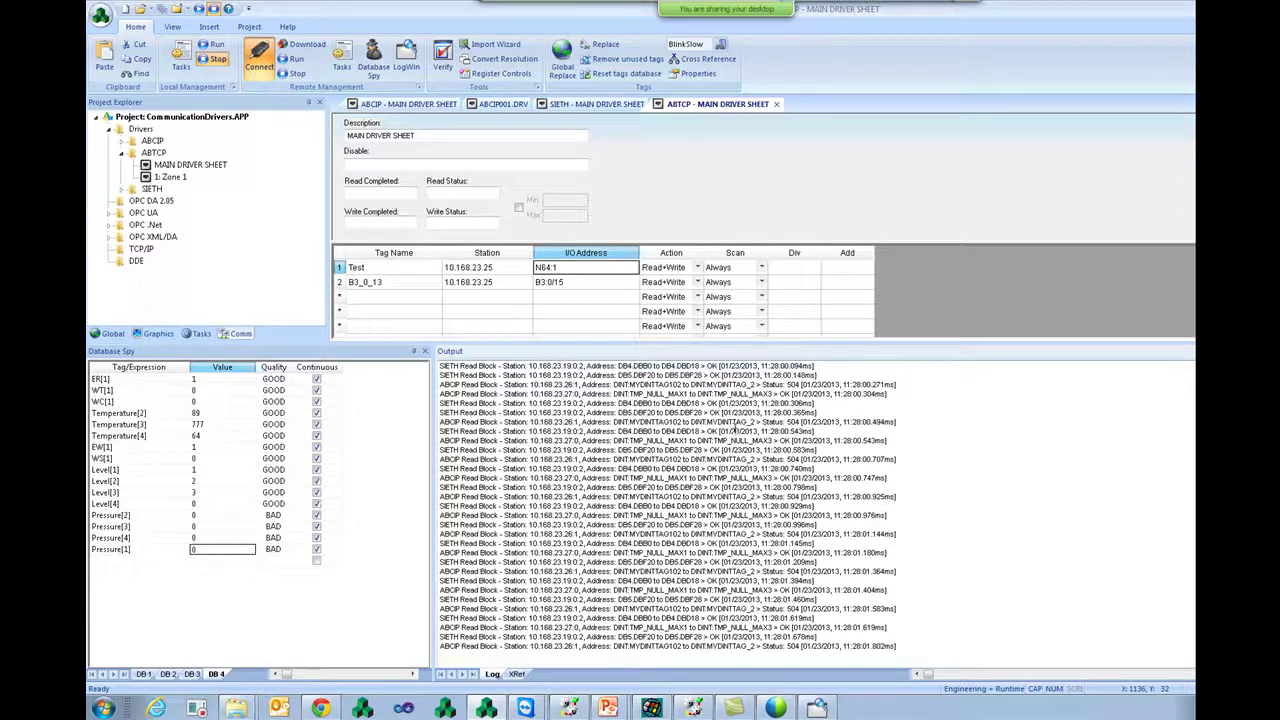
{"action": "left_click", "coordinate": [181, 60]}
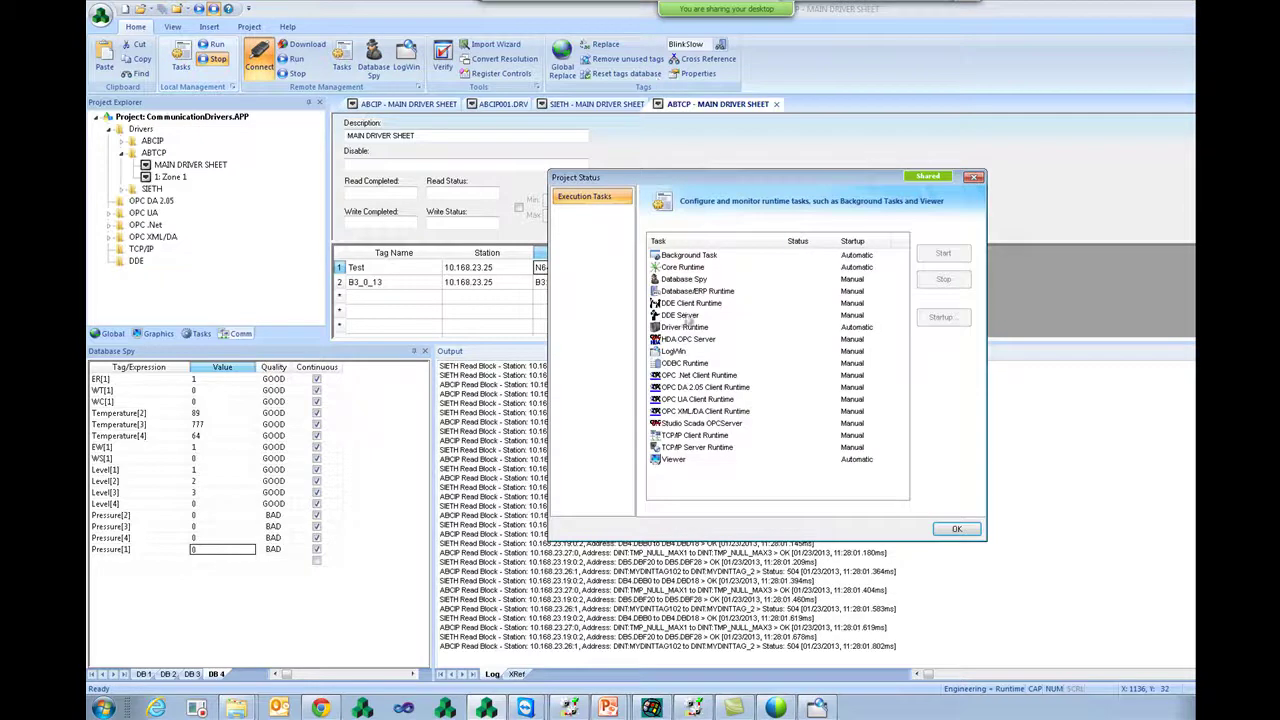
{"action": "left_click", "coordinate": [702, 328]}
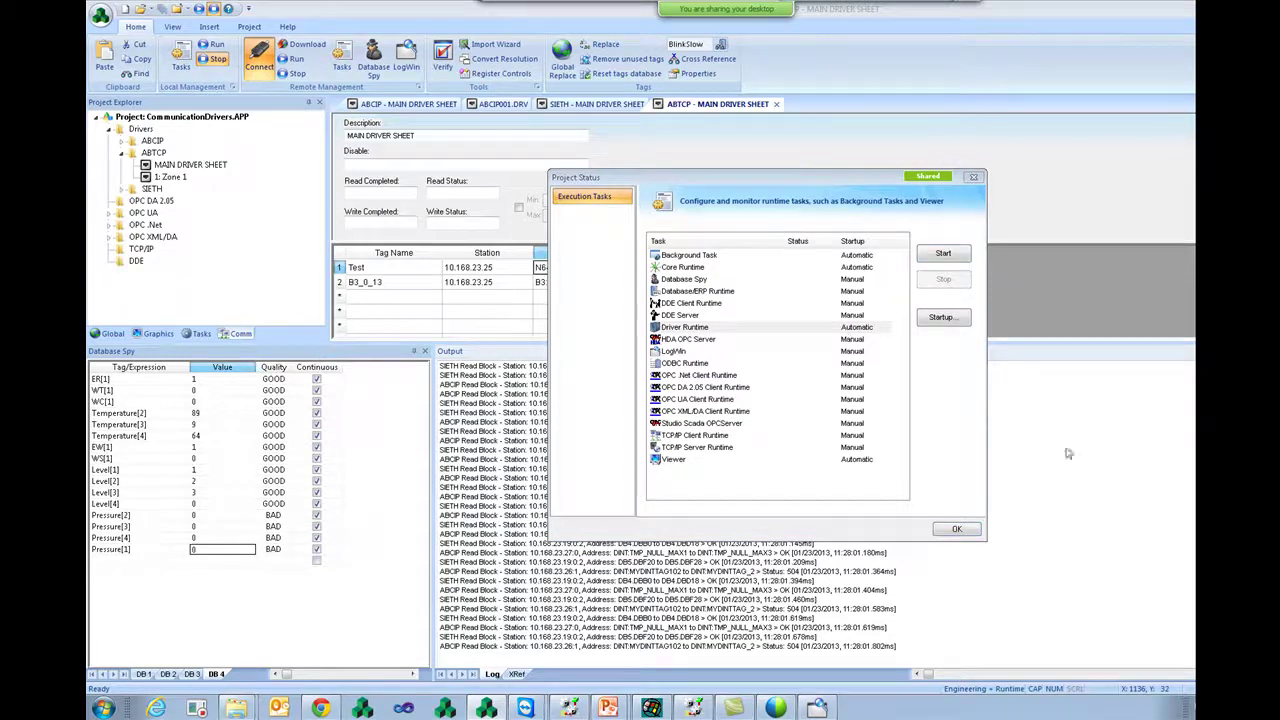
{"action": "left_click", "coordinate": [966, 532]}
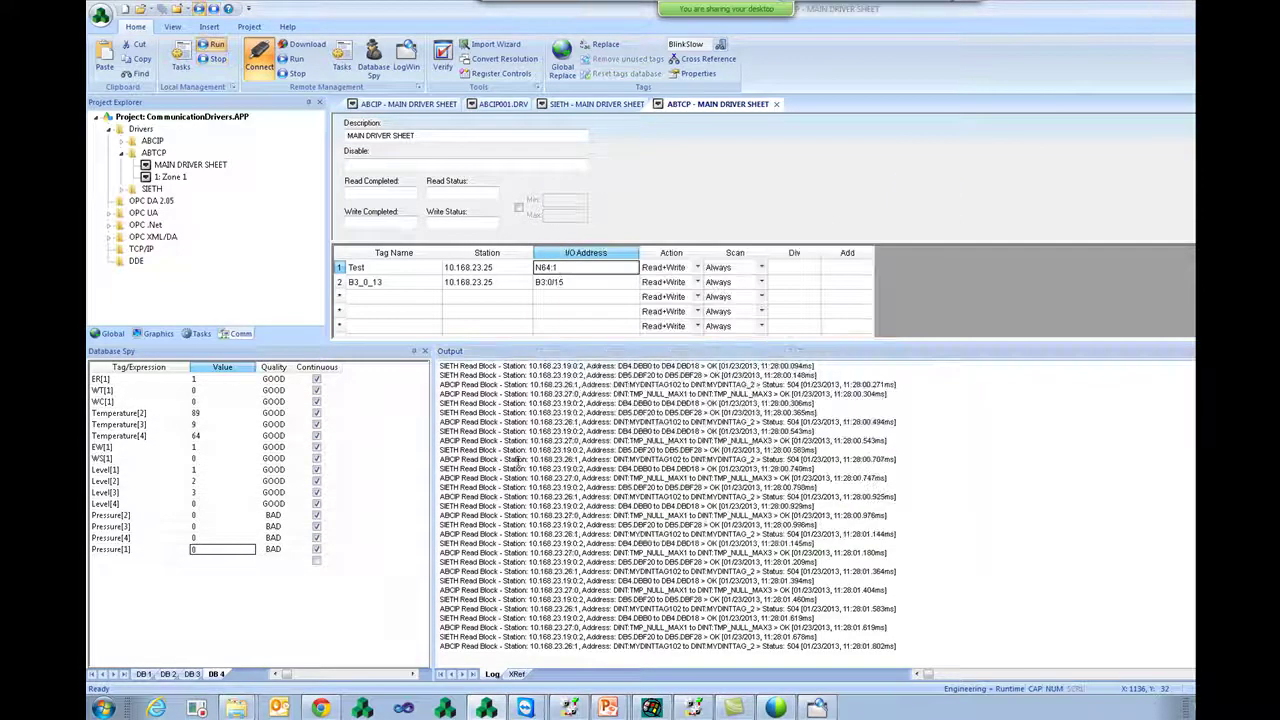
Check the Output log settings for Protocol Analyzer, resume the log to capture fresh driver messages, and pause it again
{"action": "right_click", "coordinate": [565, 450]}
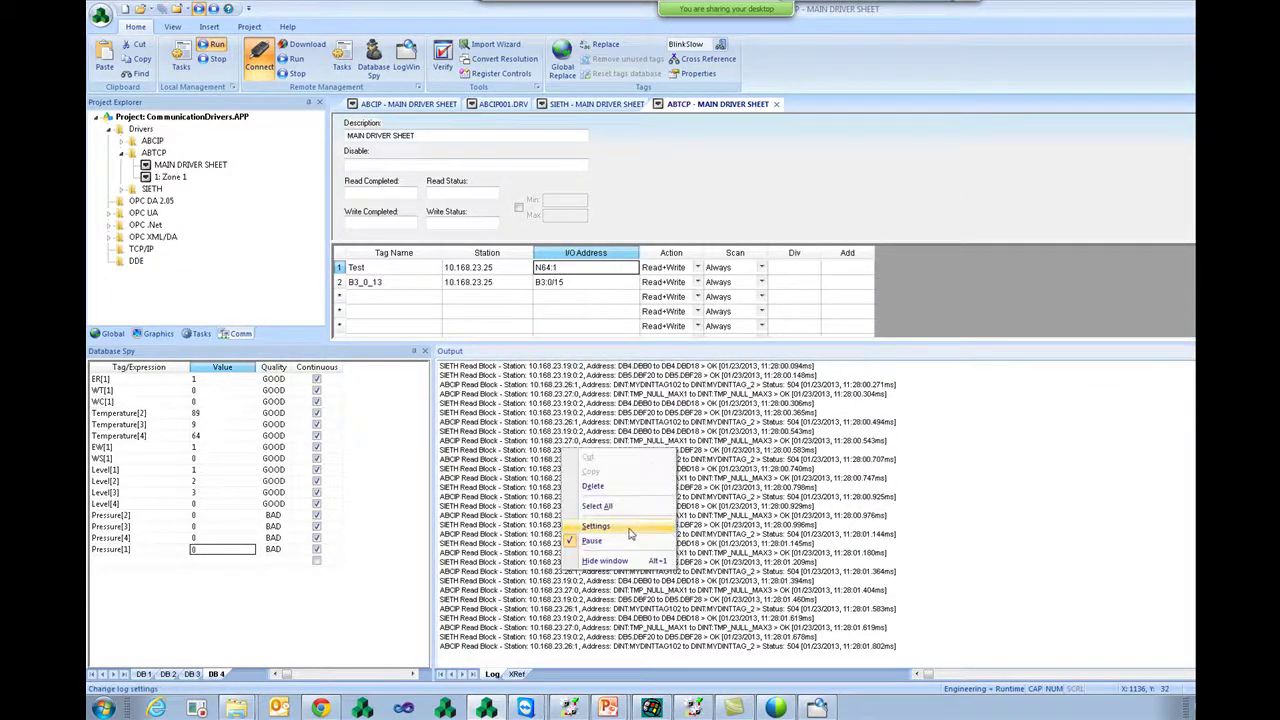
{"action": "left_click", "coordinate": [624, 527]}
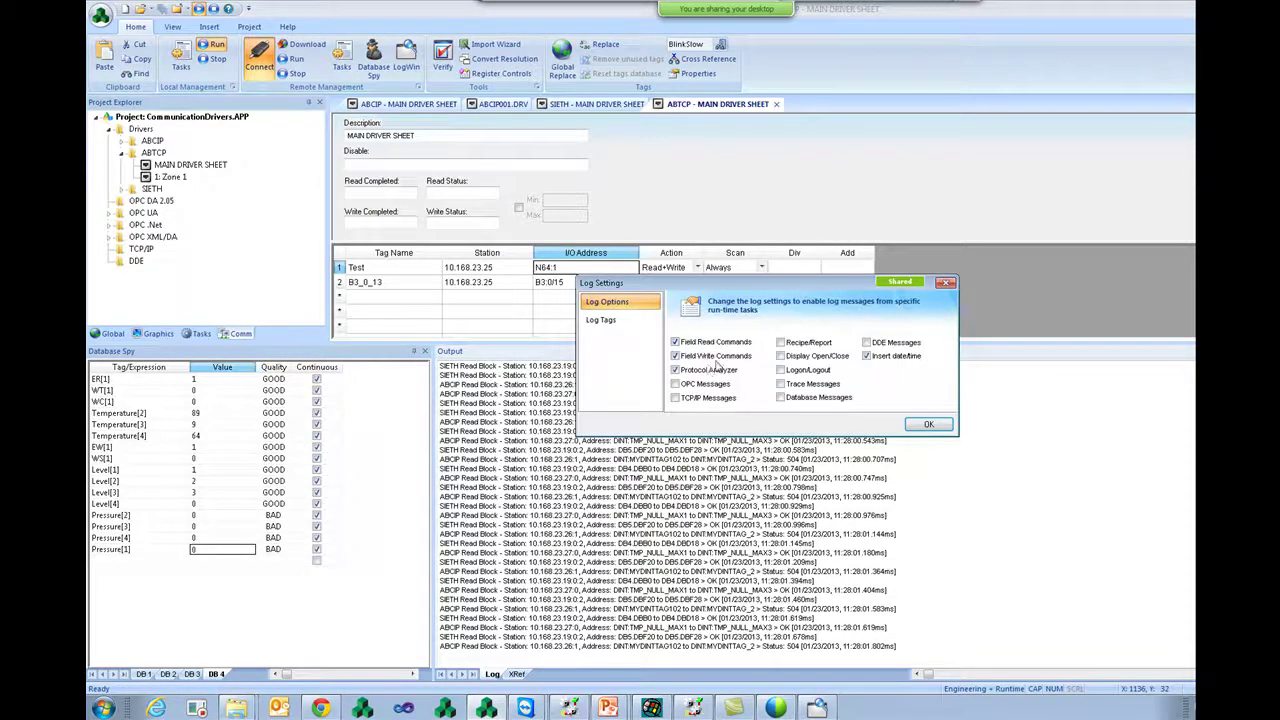
{"action": "left_click", "coordinate": [928, 424]}
{"action": "right_click", "coordinate": [726, 474]}
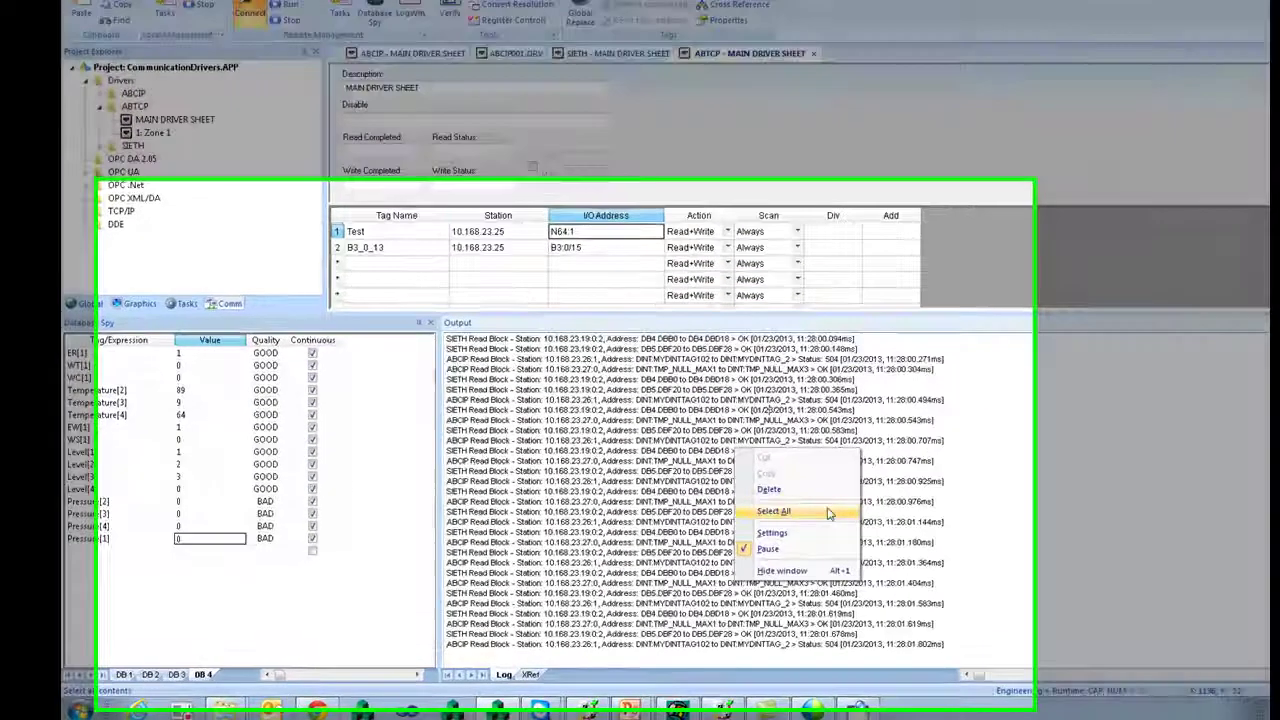
{"action": "left_click", "coordinate": [768, 549]}
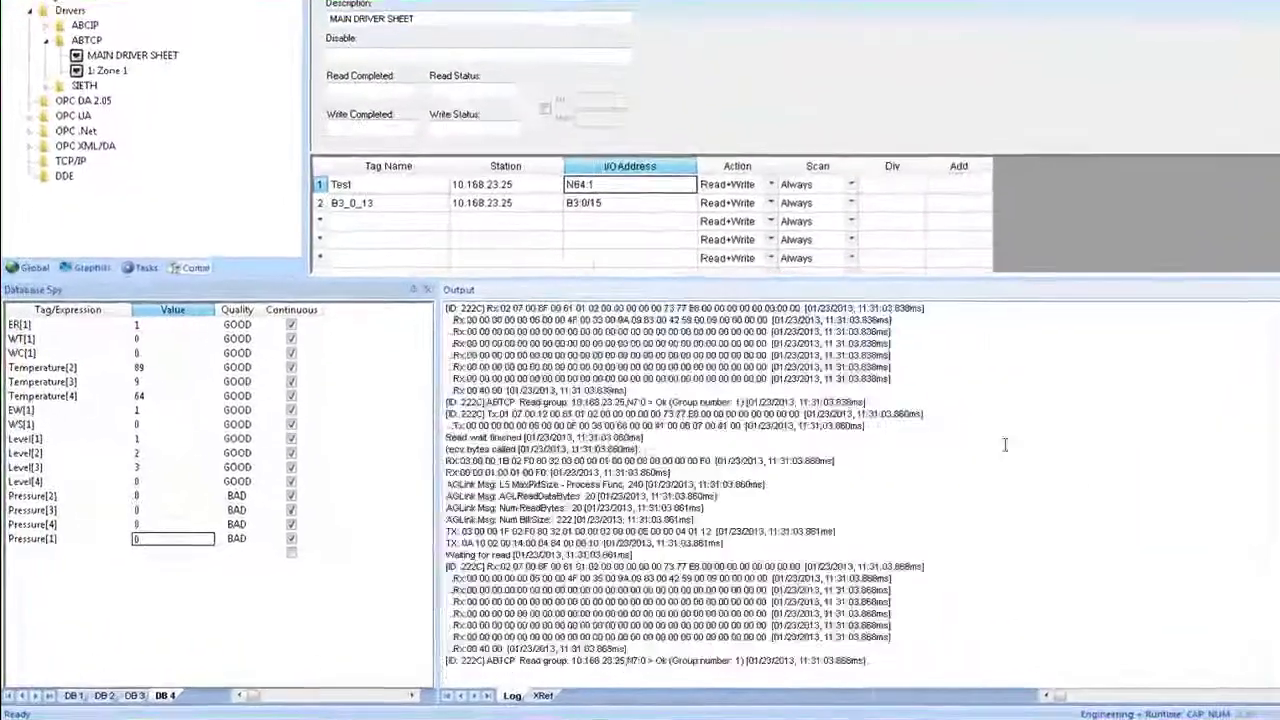
{"action": "right_click", "coordinate": [767, 492]}
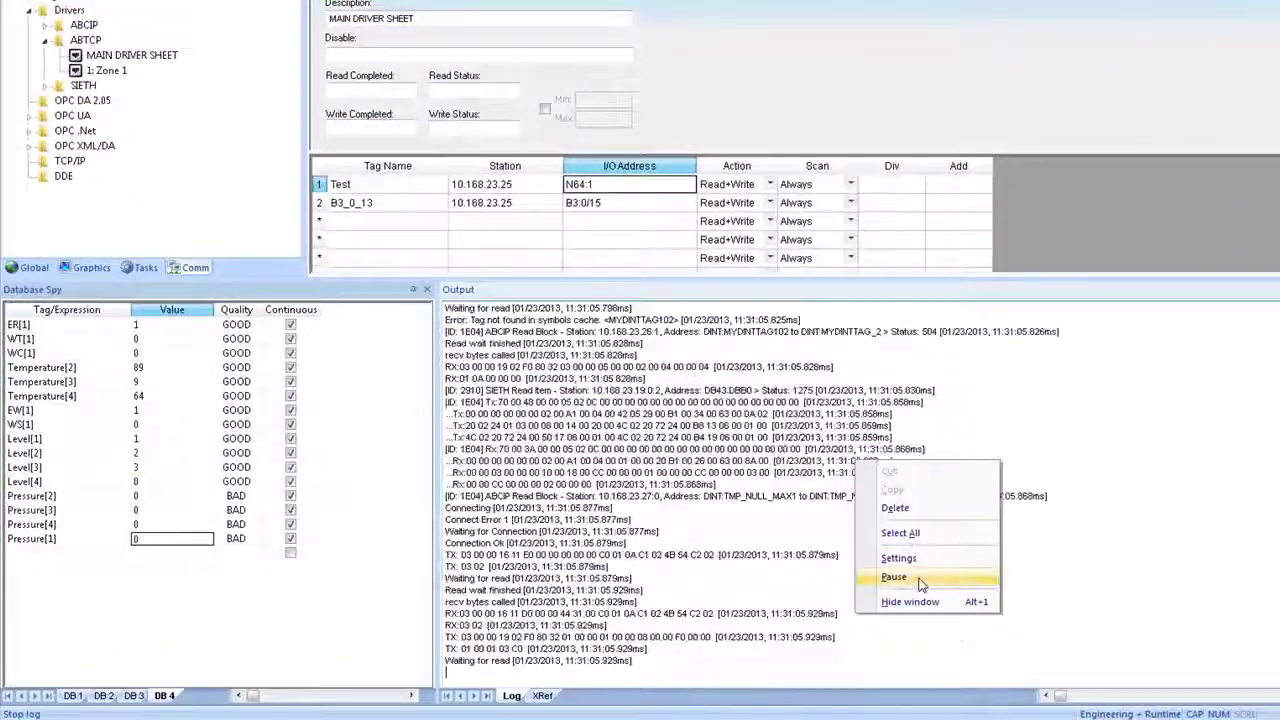
{"action": "left_click", "coordinate": [894, 578]}
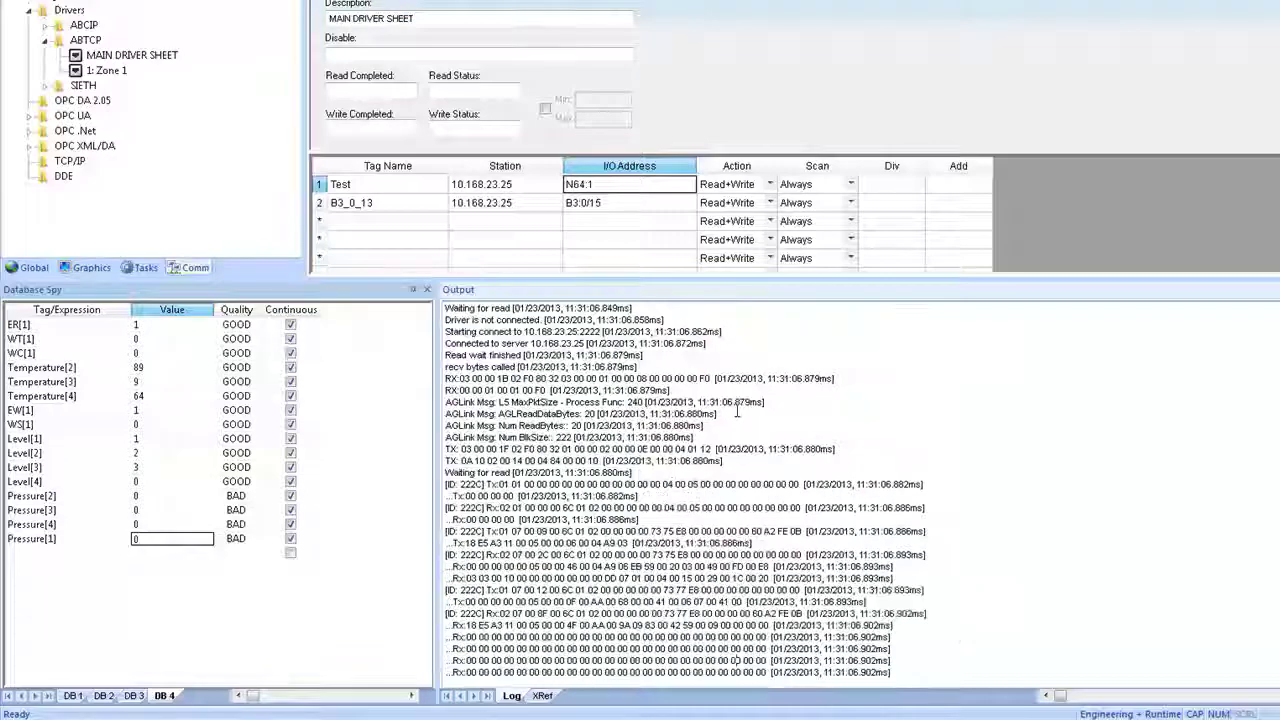
Examine the paused protocol messages for driver read errors, including the ABCIP read block on station 10.168.23.26:1
{"action": "scroll", "coordinate": [736, 410], "scroll_direction": "up", "scroll_amount": 3}
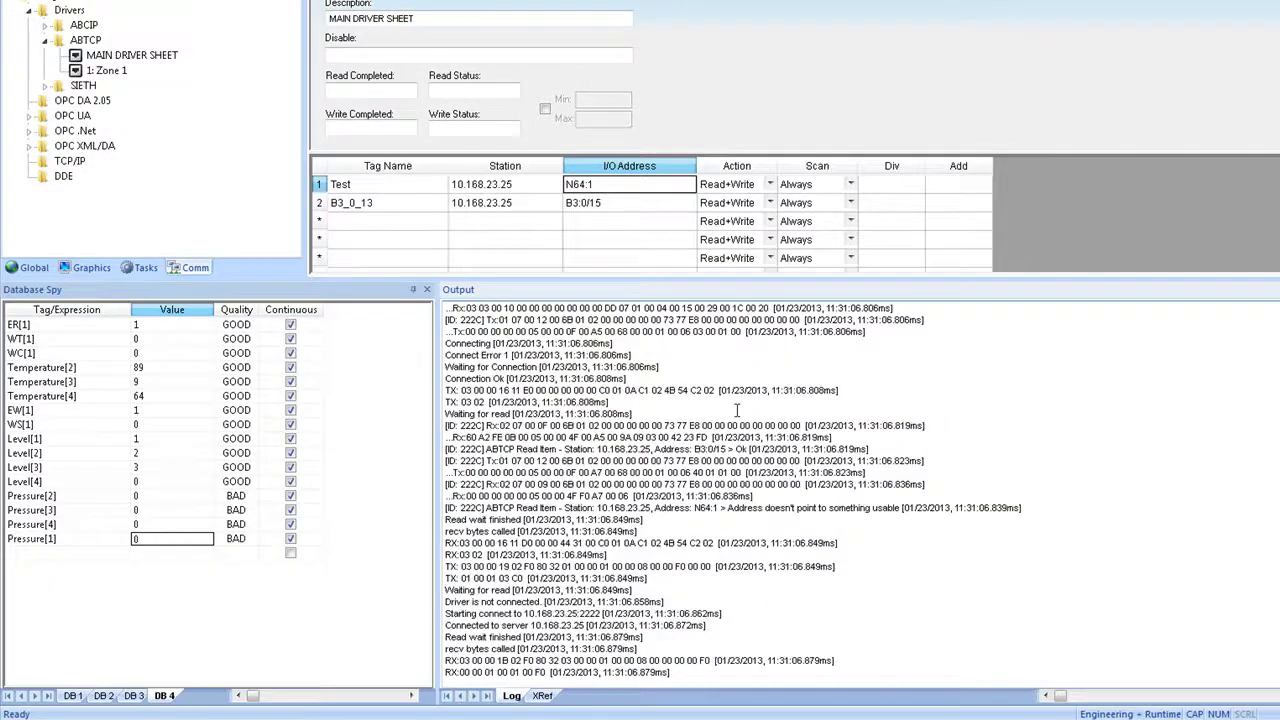
{"action": "left_click_drag", "start_coordinate": [513, 354], "coordinate": [450, 348]}
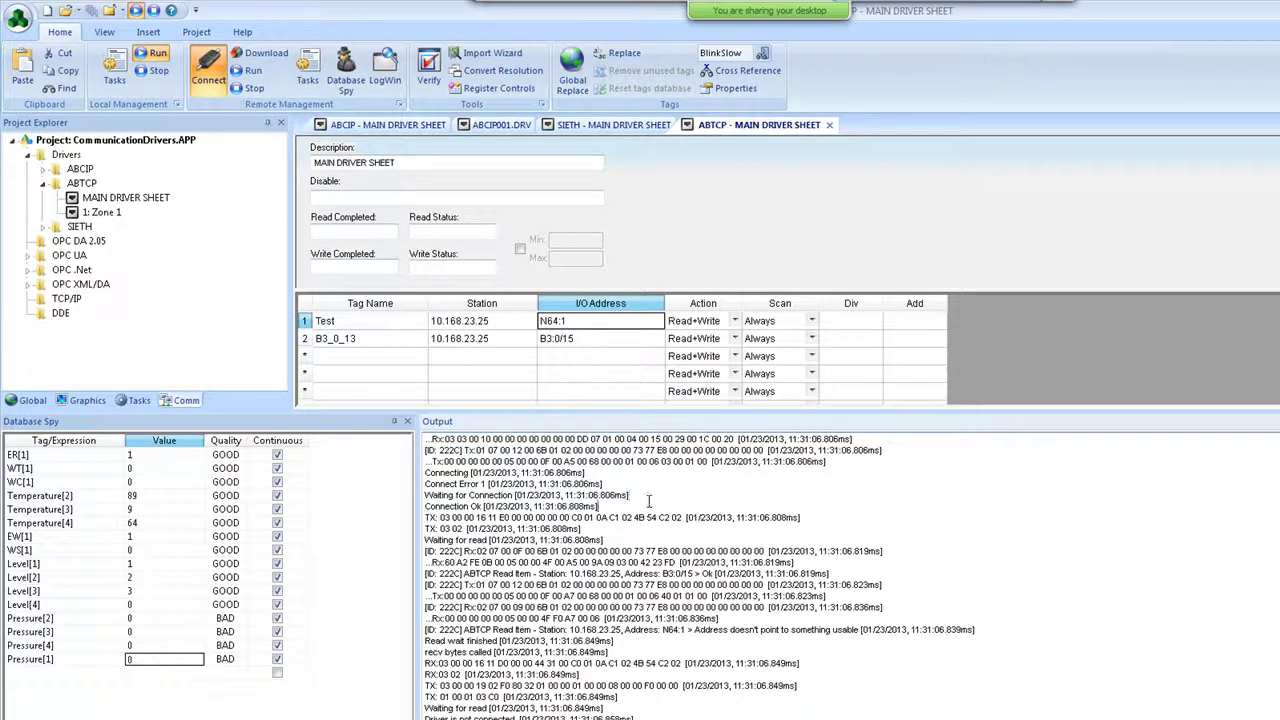
{"action": "double_click", "coordinate": [461, 504]}
{"action": "left_click", "coordinate": [498, 516]}
{"action": "scroll", "coordinate": [540, 595], "scroll_direction": "up", "scroll_amount": 6}
{"action": "scroll", "coordinate": [548, 585], "scroll_direction": "up", "scroll_amount": 7}
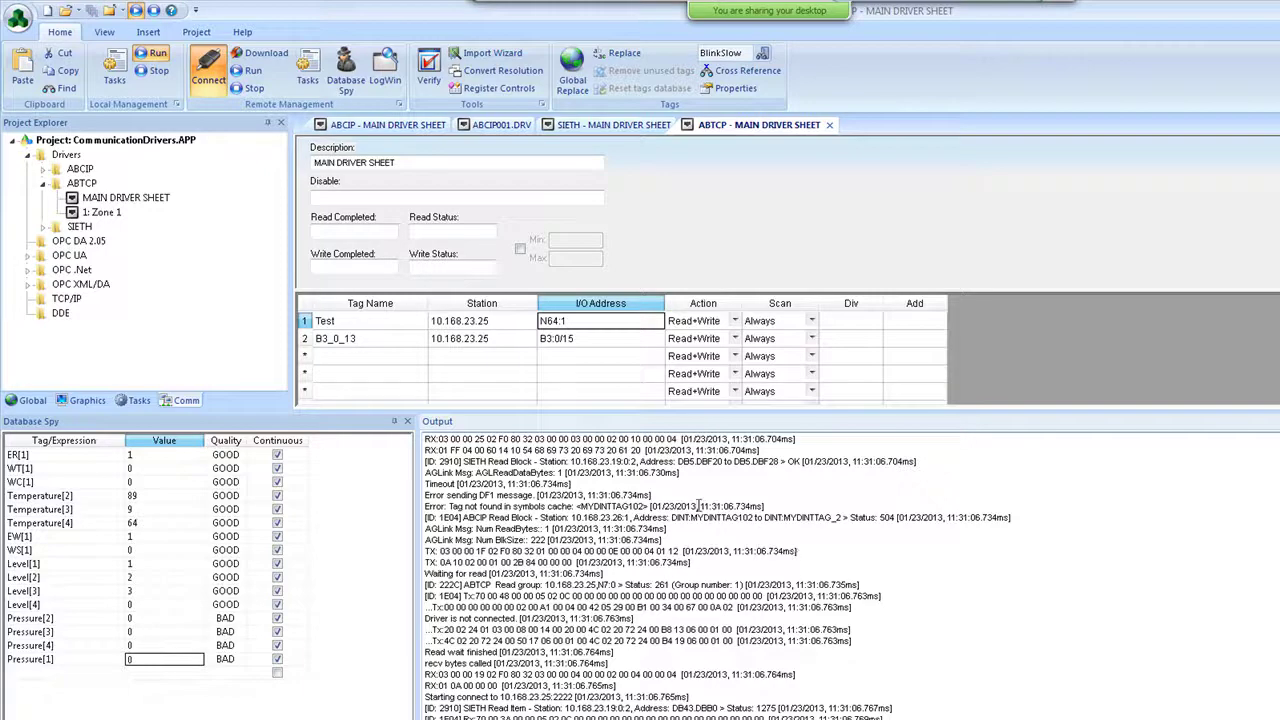
{"action": "left_click_drag", "start_coordinate": [765, 505], "coordinate": [424, 510]}
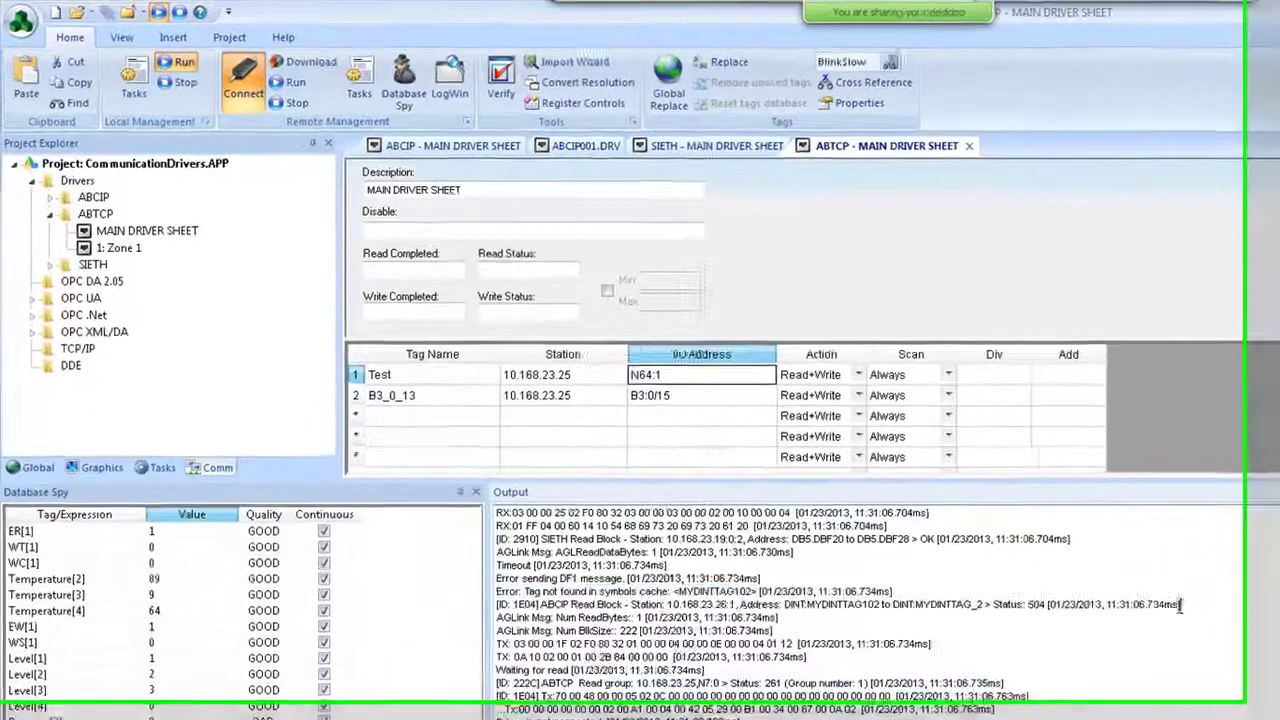
{"action": "left_click_drag", "start_coordinate": [507, 517], "coordinate": [408, 503]}
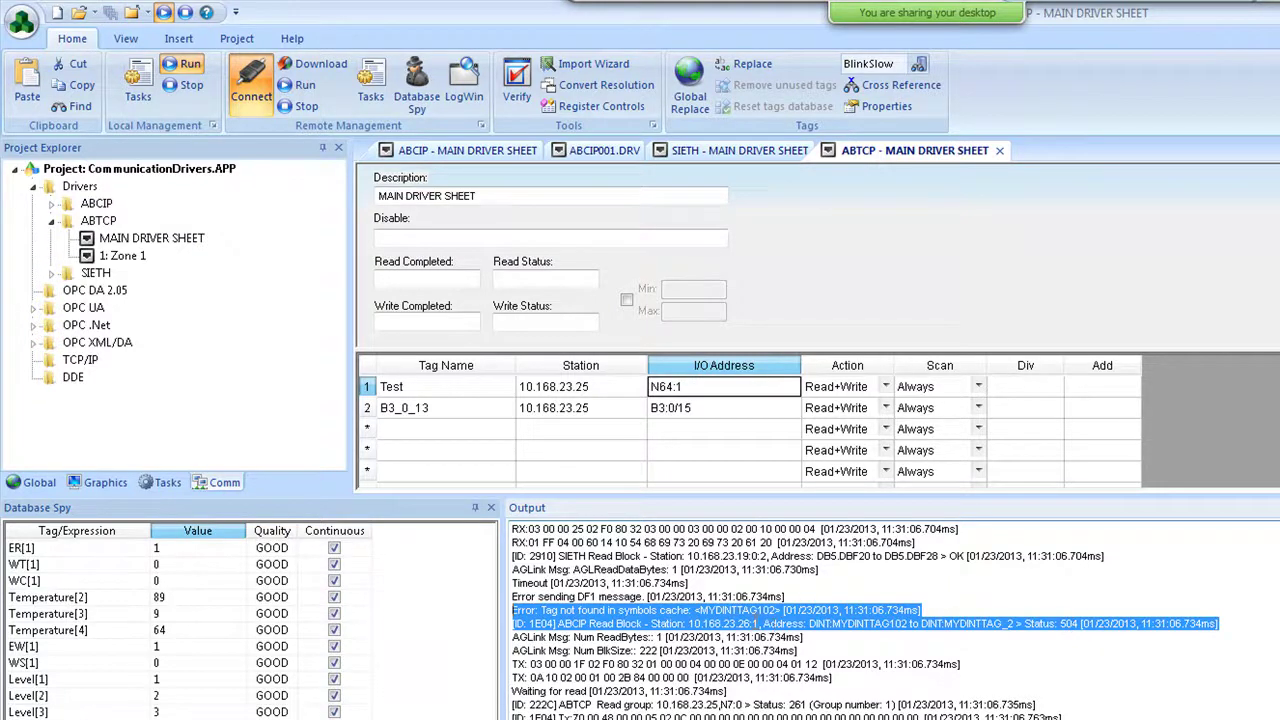
{"action": "left_click_drag", "start_coordinate": [744, 624], "coordinate": [689, 622]}
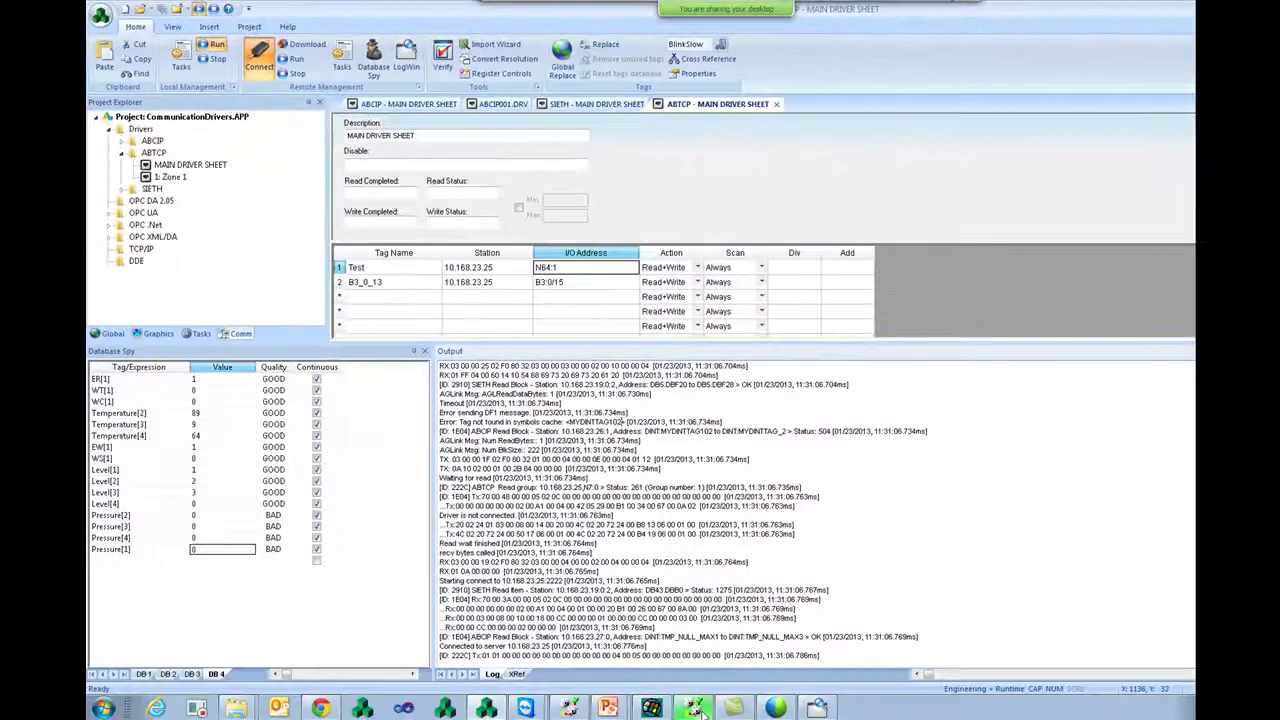
Switch to RSLogix 5000 and look up the exact name of MyDintTag_102 among the controller tags
{"action": "left_click", "coordinate": [697, 708]}
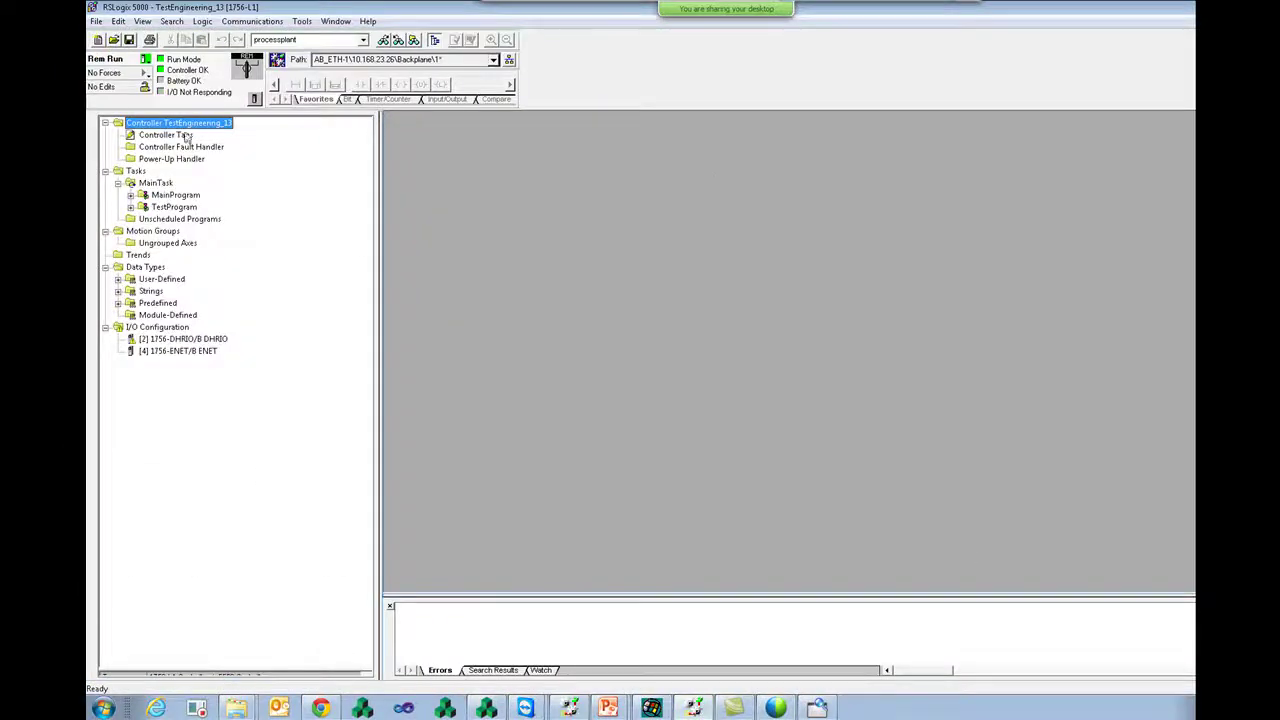
{"action": "double_click", "coordinate": [166, 135]}
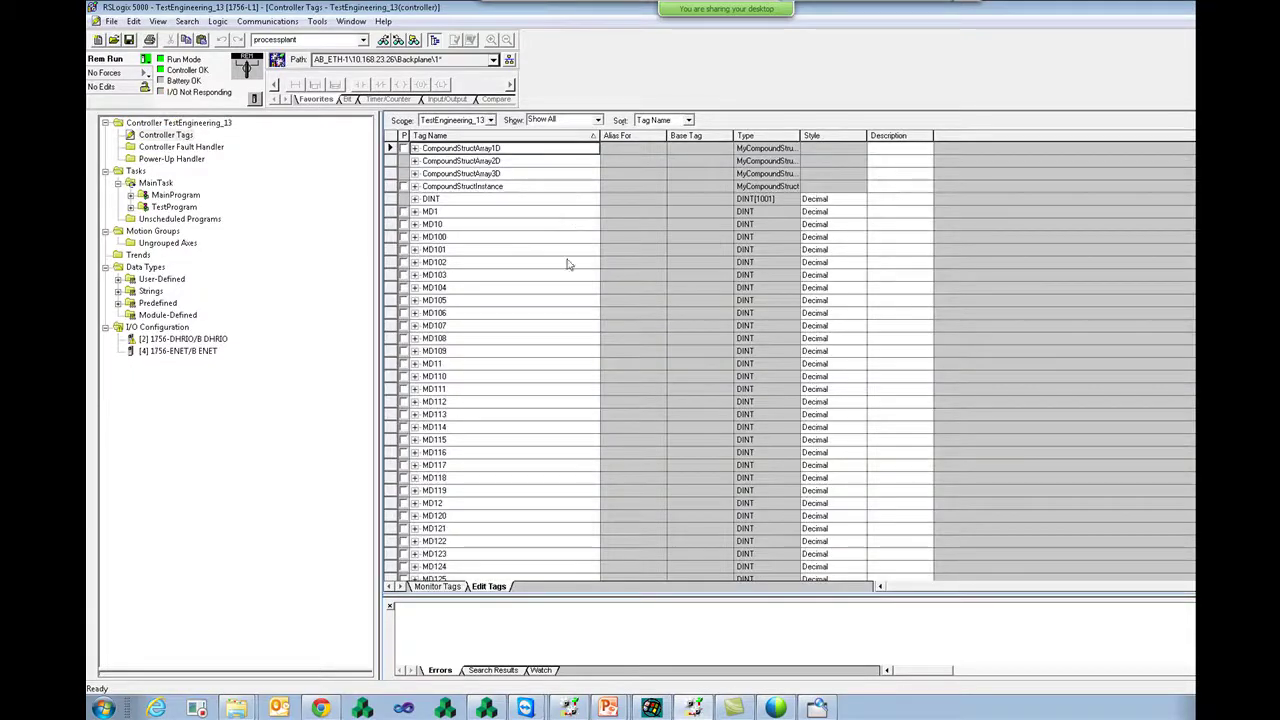
{"action": "scroll", "coordinate": [772, 199], "scroll_direction": "down", "scroll_amount": 10}
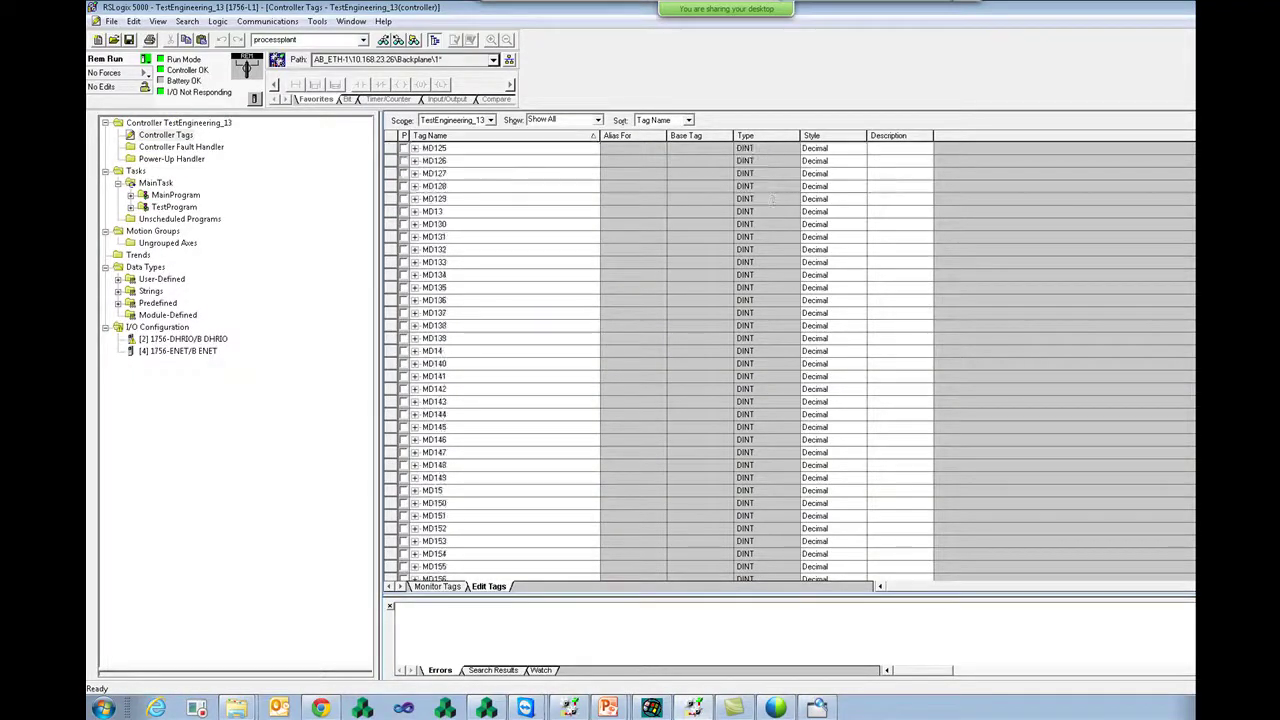
{"action": "scroll", "coordinate": [772, 199], "scroll_direction": "down", "scroll_amount": 20}
{"action": "scroll", "coordinate": [640, 450], "scroll_direction": "down", "scroll_amount": 20}
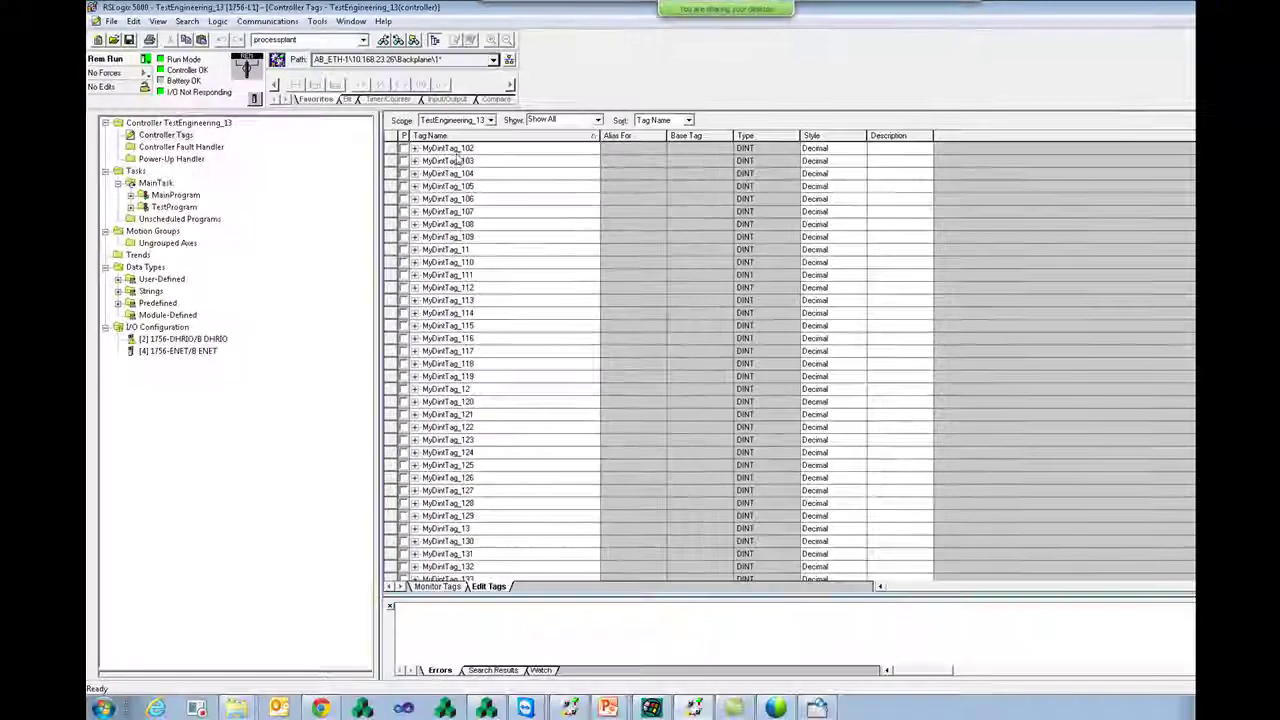
{"action": "double_click", "coordinate": [443, 150]}
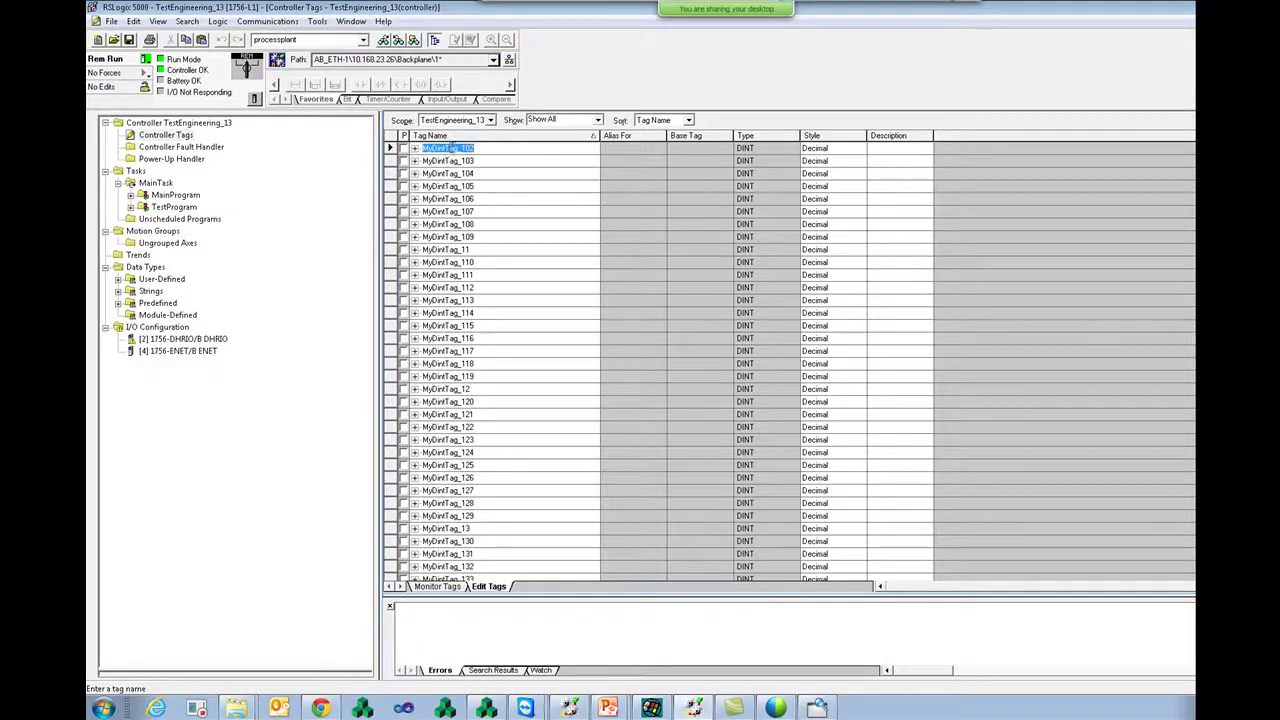
{"action": "left_click", "coordinate": [462, 148]}
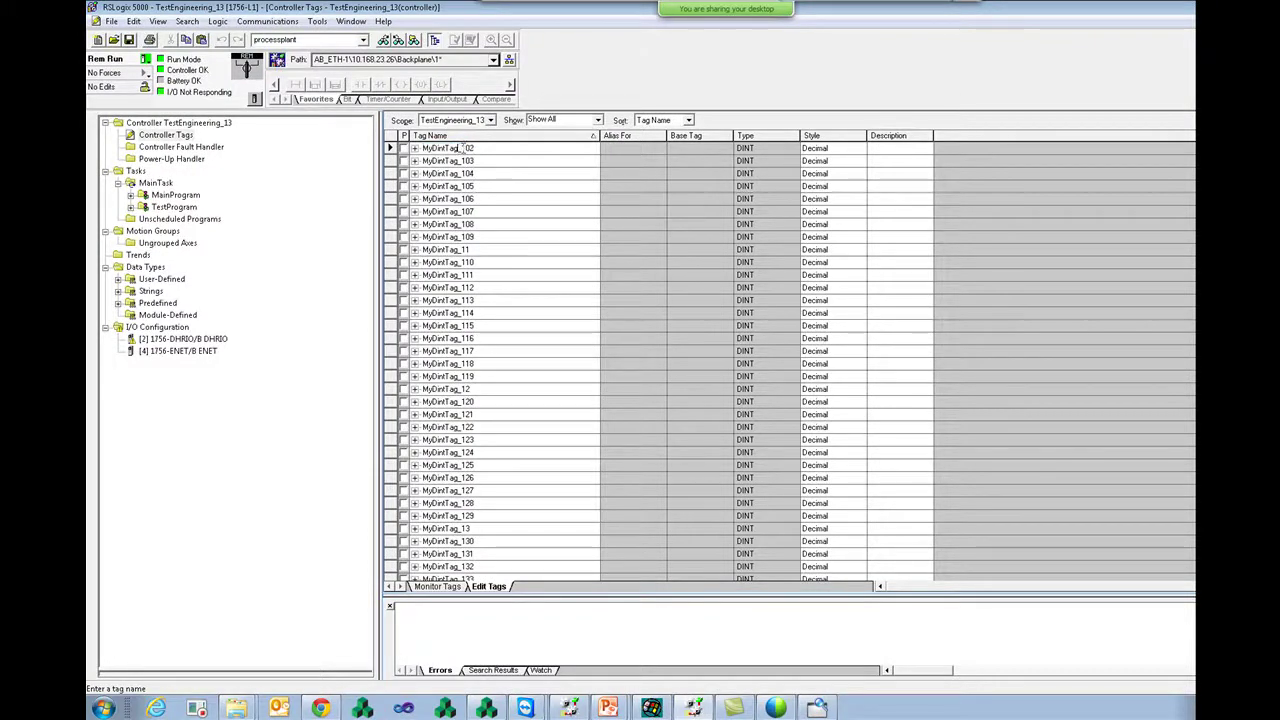
Return to InduSoft Web Studio and set the Pressure[1] I/O address in the ABCIP main driver sheet to DINT:MYDINTTAG_102
{"action": "left_click", "coordinate": [525, 708]}
{"action": "key", "text": "ctrl+Tab"}
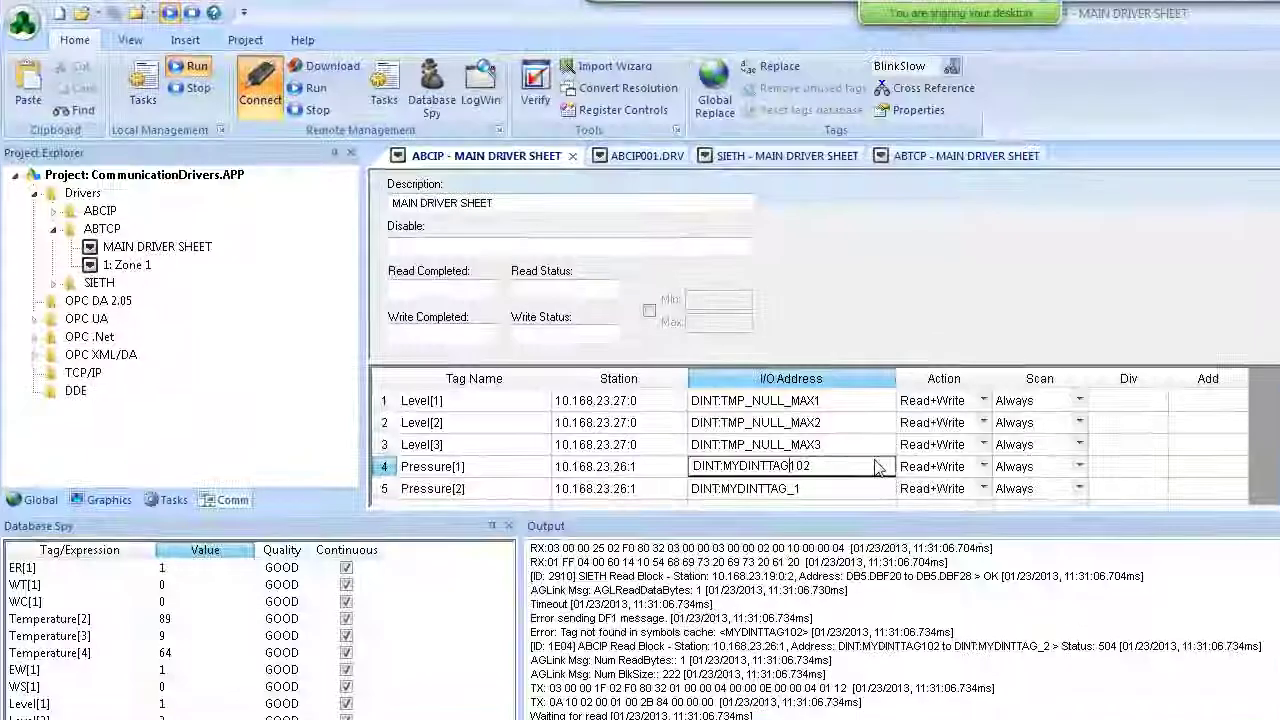
{"action": "type", "text": "_"}
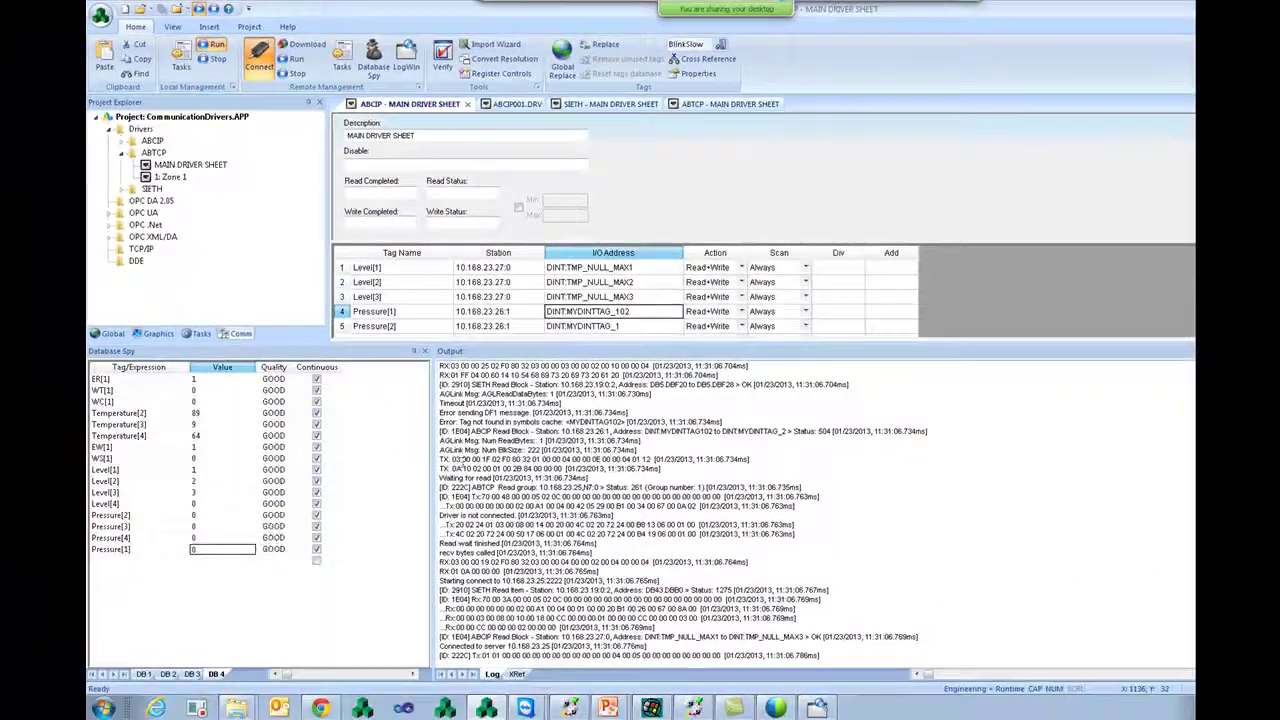
Disable Protocol Analyzer in the Output log settings, resume the log to capture new read messages, and pause it
{"action": "right_click", "coordinate": [626, 497]}
{"action": "left_click", "coordinate": [633, 478]}
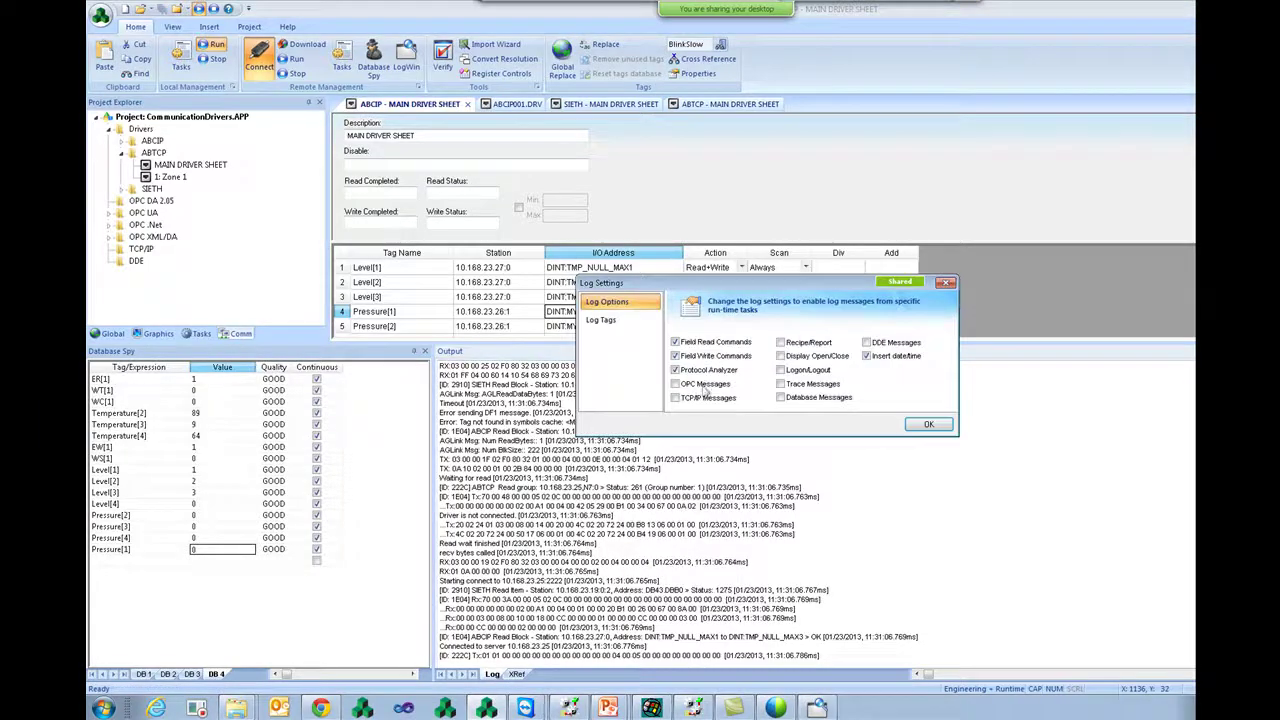
{"action": "left_click", "coordinate": [928, 424]}
{"action": "right_click", "coordinate": [750, 467]}
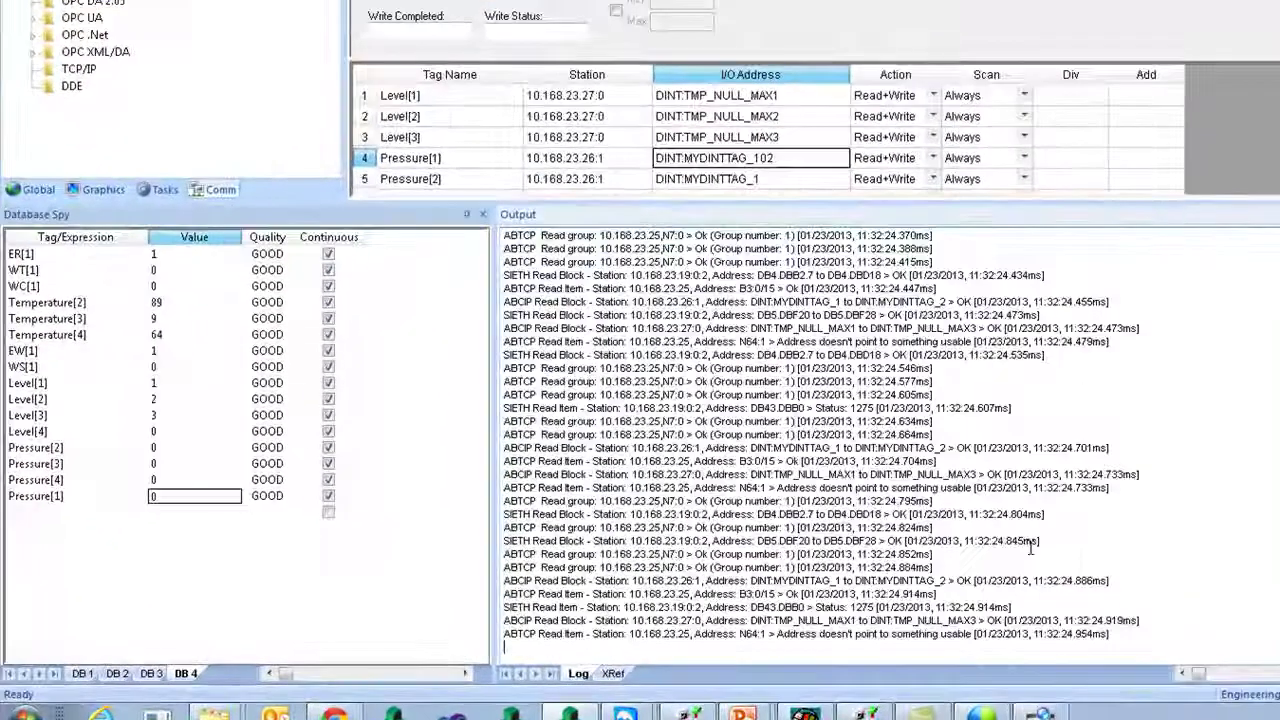
{"action": "right_click", "coordinate": [1162, 532]}
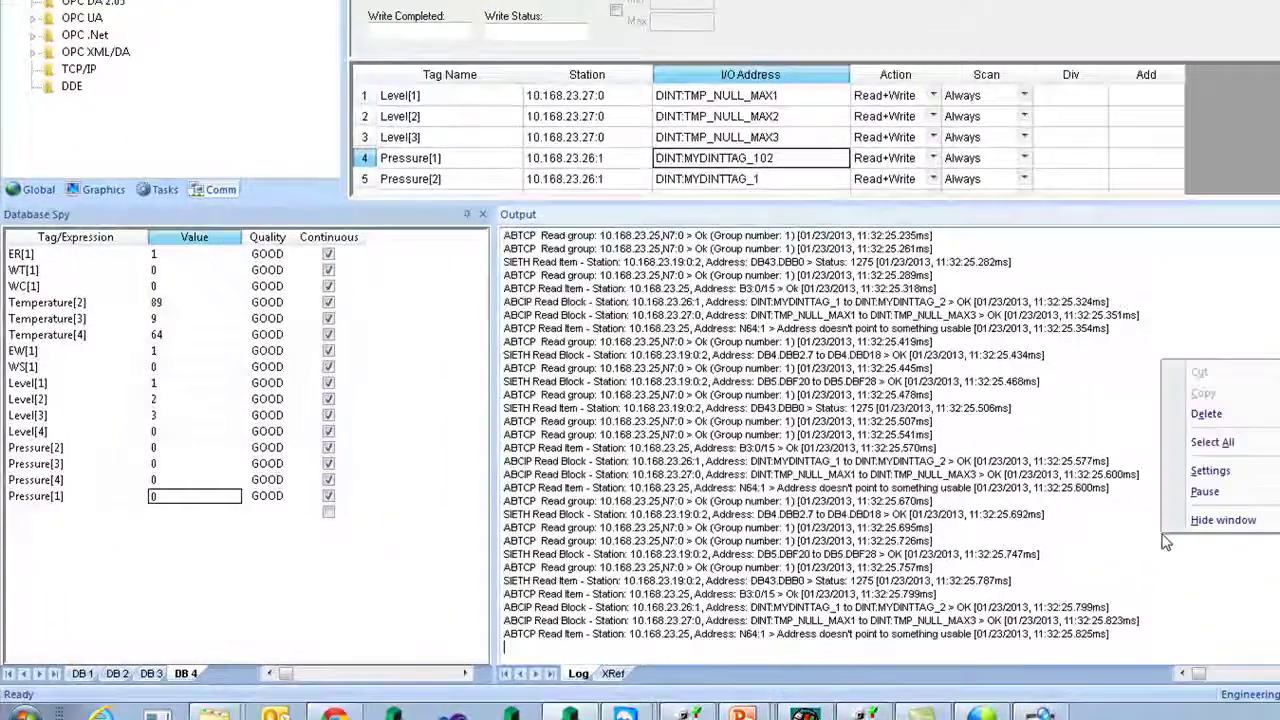
{"action": "left_click", "coordinate": [1210, 493]}
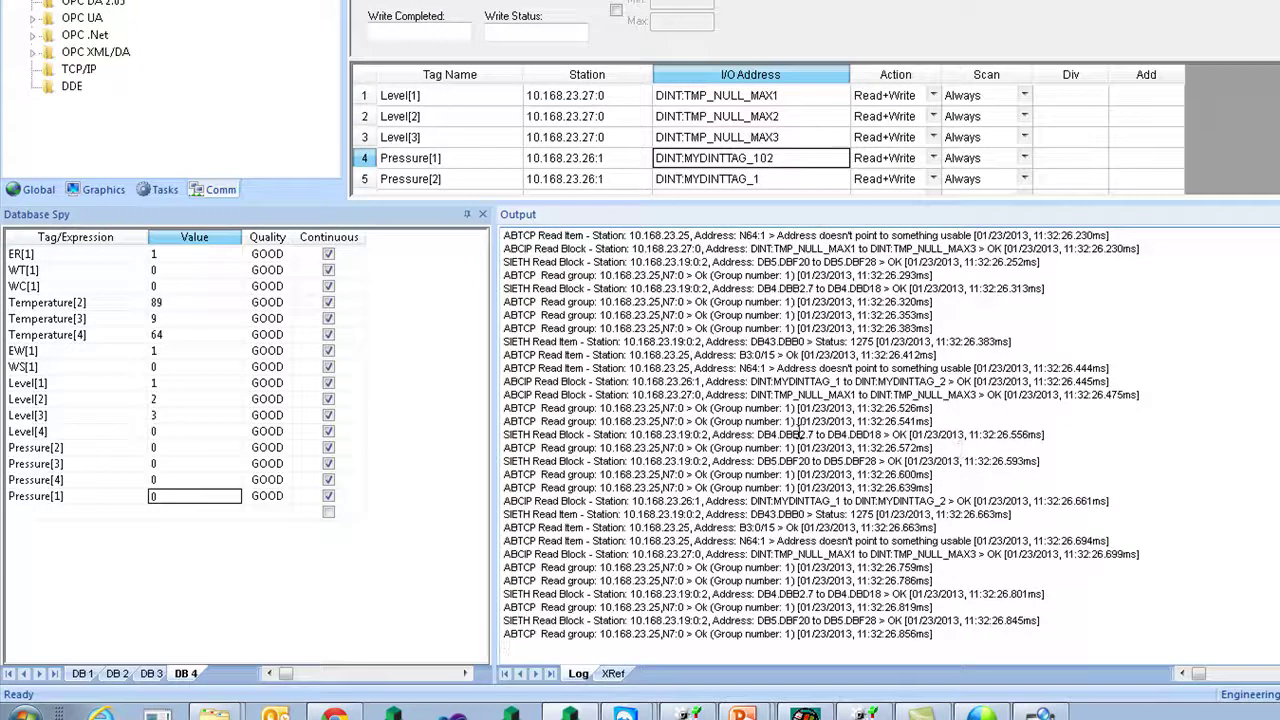
Examine the ABCIP read block entry and the ABTCP read item entry for address N64:1 in the paused log
{"action": "left_click_drag", "start_coordinate": [526, 500], "coordinate": [1079, 490]}
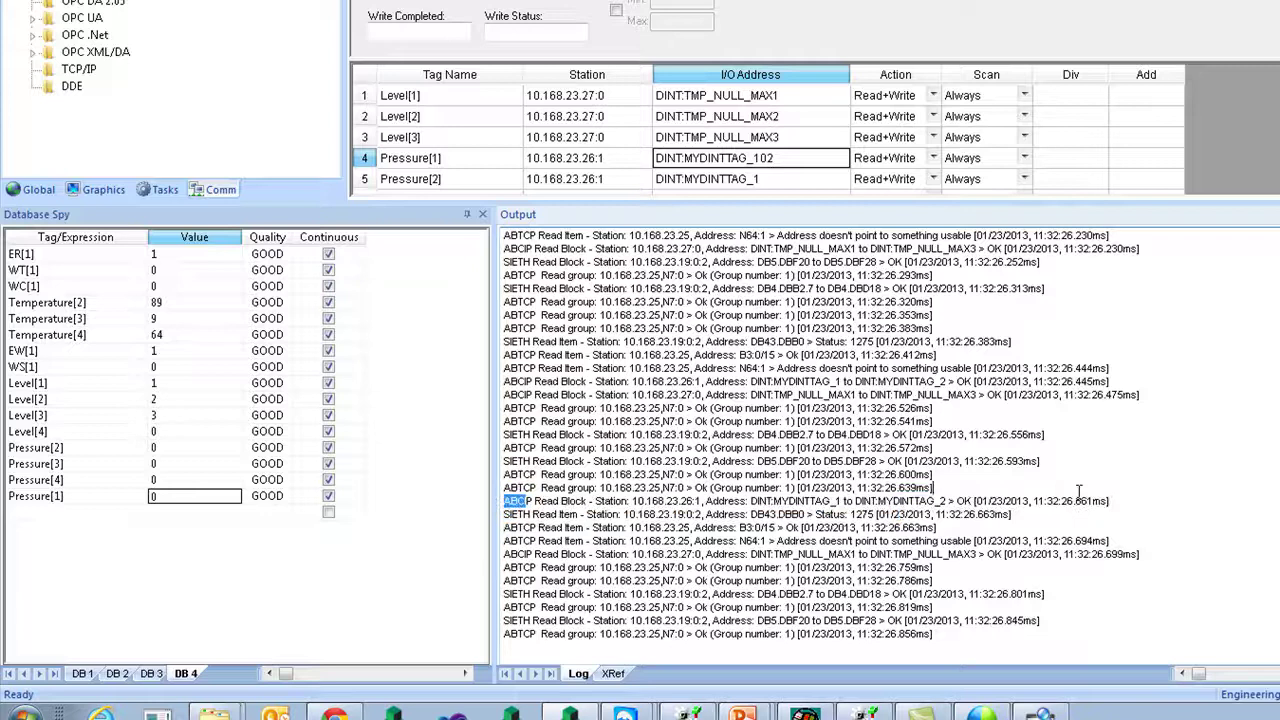
{"action": "left_click", "coordinate": [507, 567]}
{"action": "left_click", "coordinate": [527, 620]}
{"action": "left_click_drag", "start_coordinate": [1107, 368], "coordinate": [505, 368]}
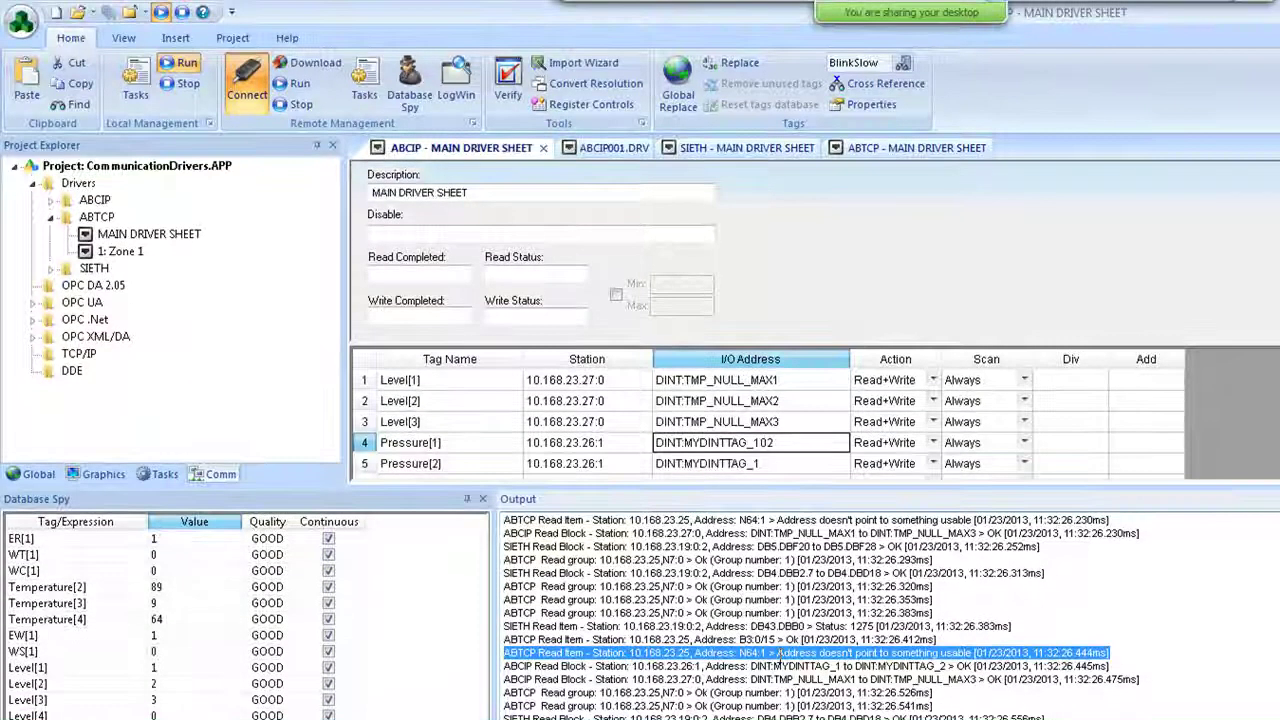
{"action": "left_click_drag", "start_coordinate": [740, 652], "coordinate": [767, 653]}
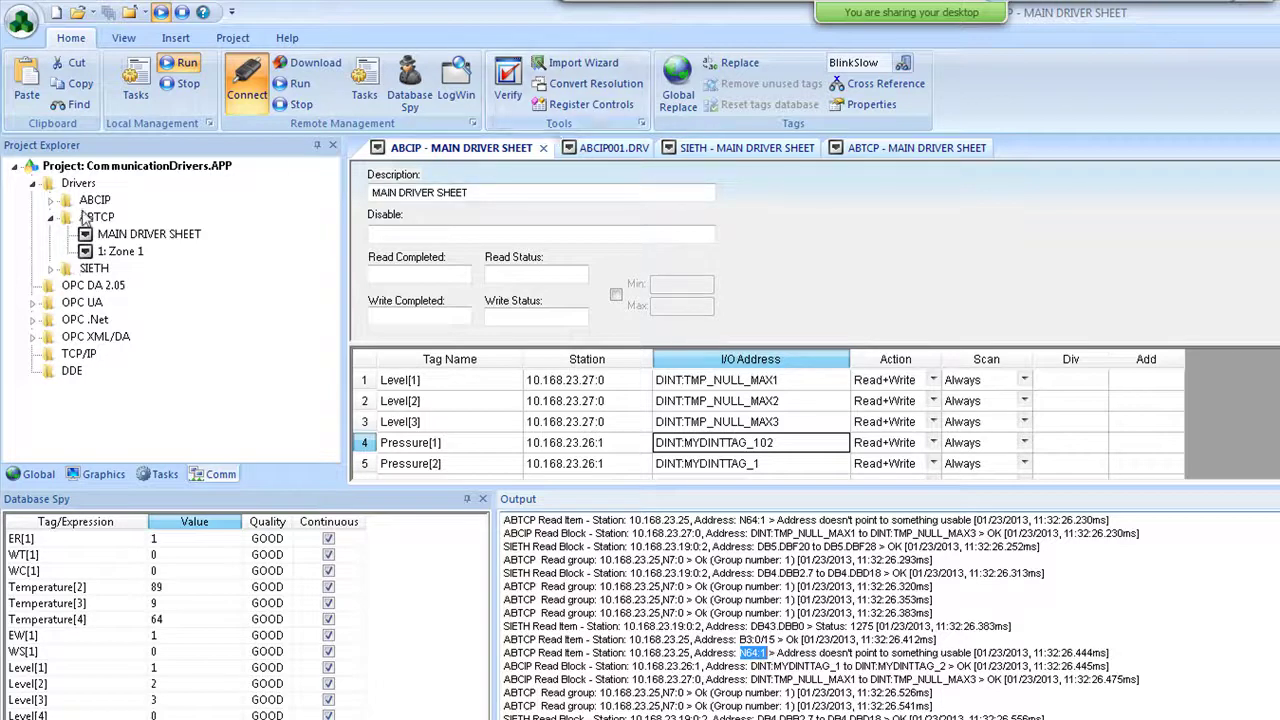
Bring up the ABTCP main driver sheet, then switch to RSLogix 5 in TeamViewer and open the N40 data file
{"action": "double_click", "coordinate": [132, 251]}
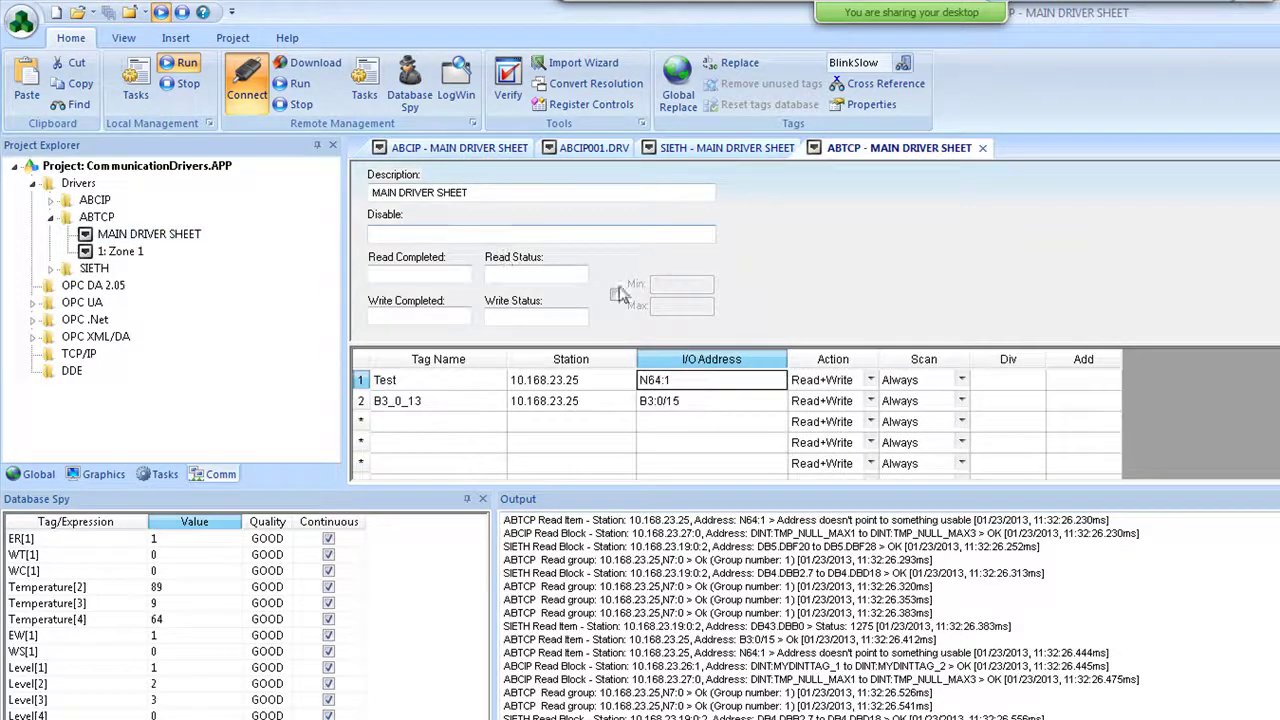
{"action": "left_click", "coordinate": [680, 382]}
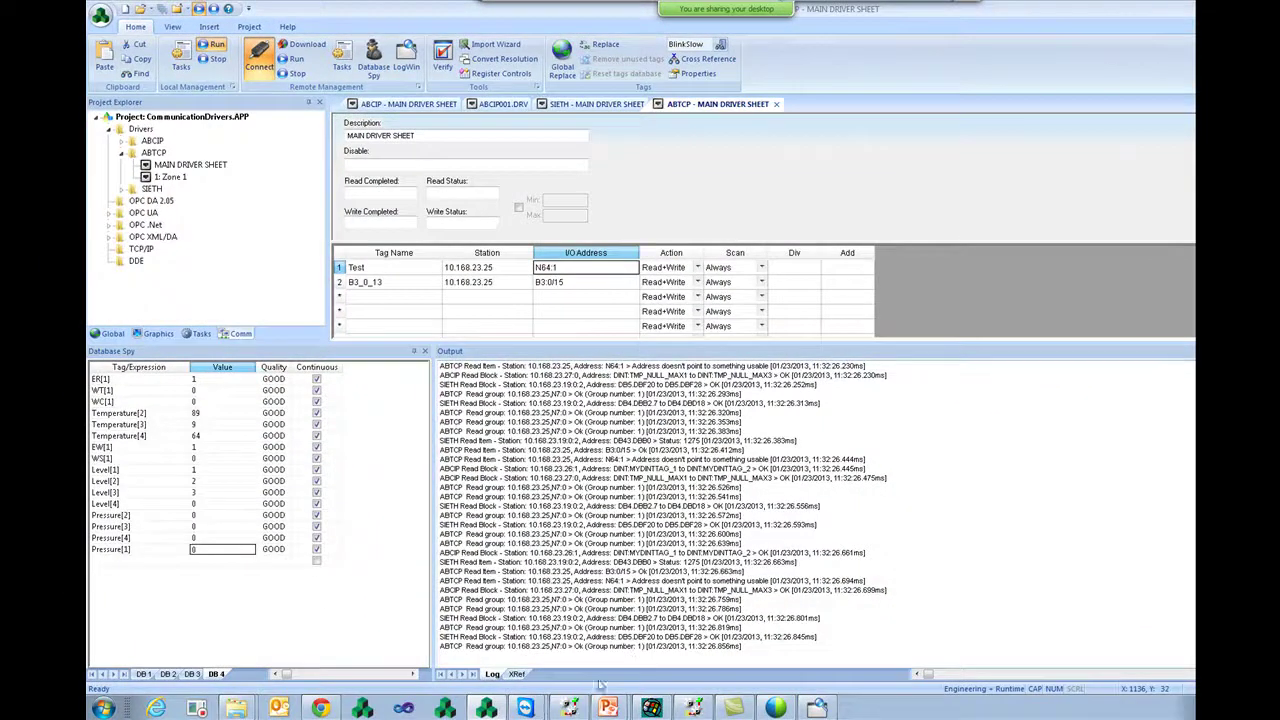
{"action": "left_click", "coordinate": [540, 708]}
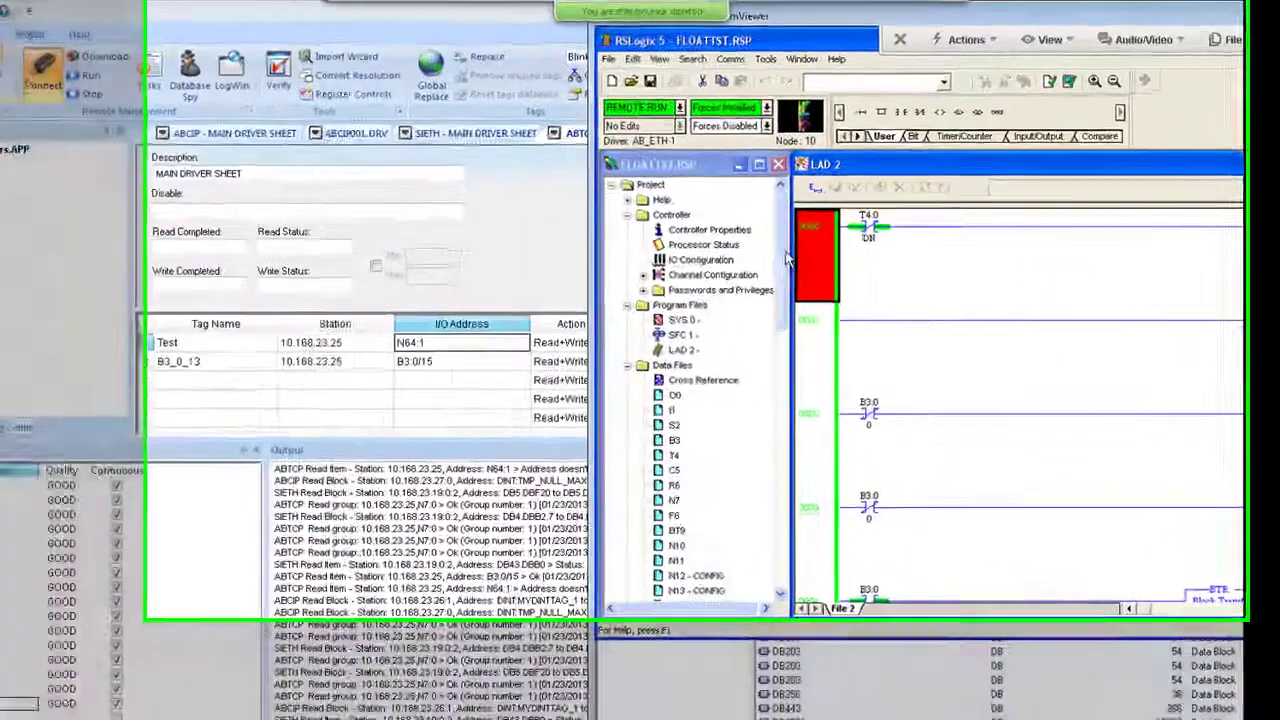
{"action": "left_click_drag", "start_coordinate": [839, 160], "coordinate": [844, 287]}
{"action": "left_click_drag", "start_coordinate": [755, 430], "coordinate": [620, 510]}
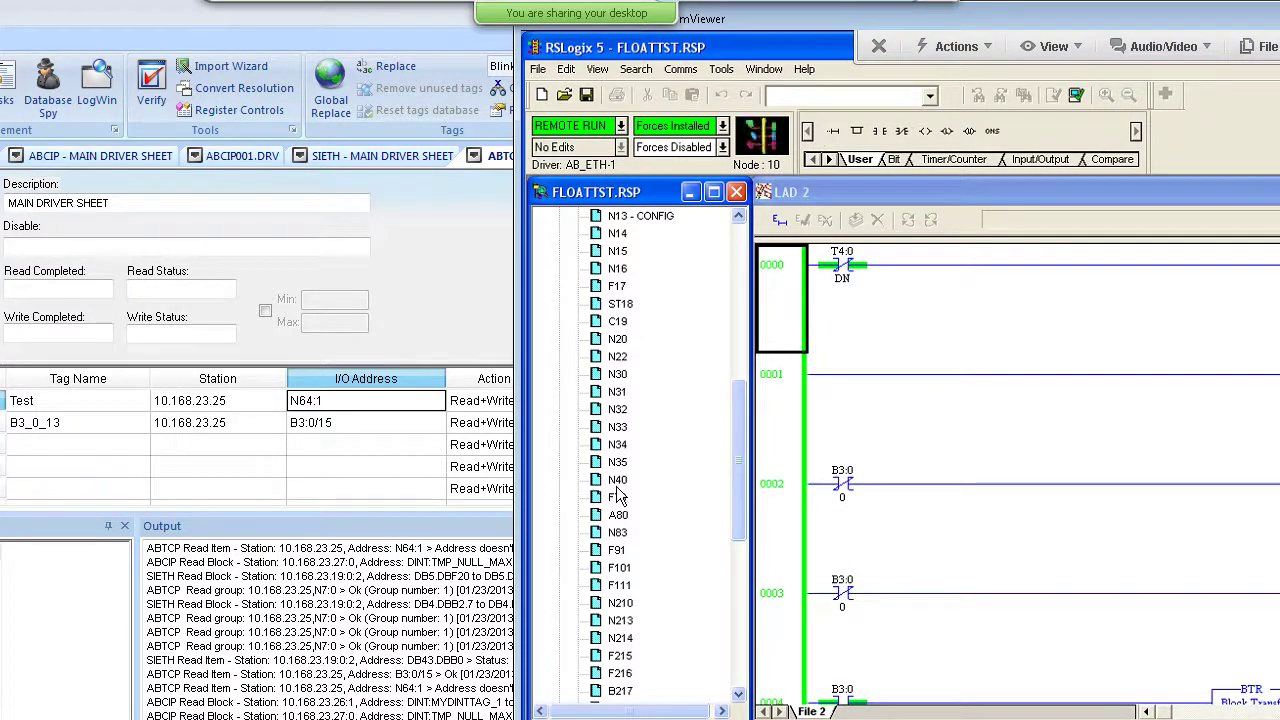
{"action": "double_click", "coordinate": [617, 481]}
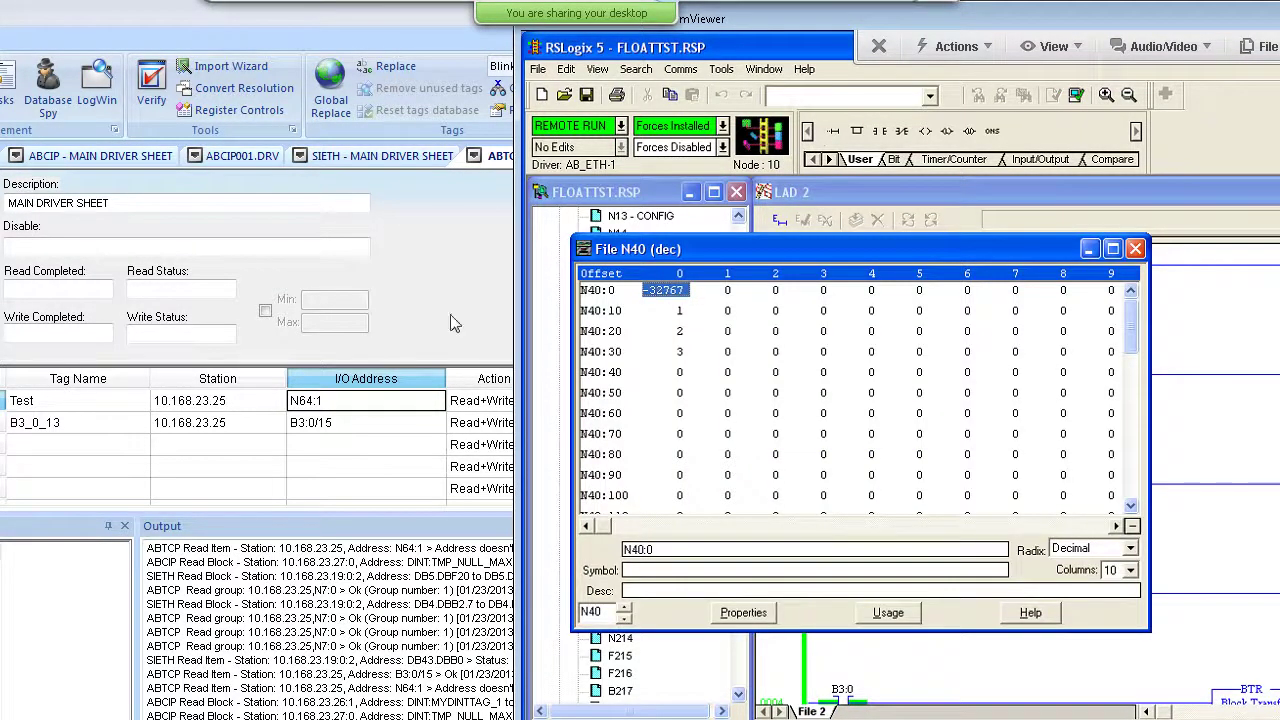
Set the I/O address of the Test tag in the ABTCP main driver sheet to N40:1
{"action": "left_click", "coordinate": [340, 405]}
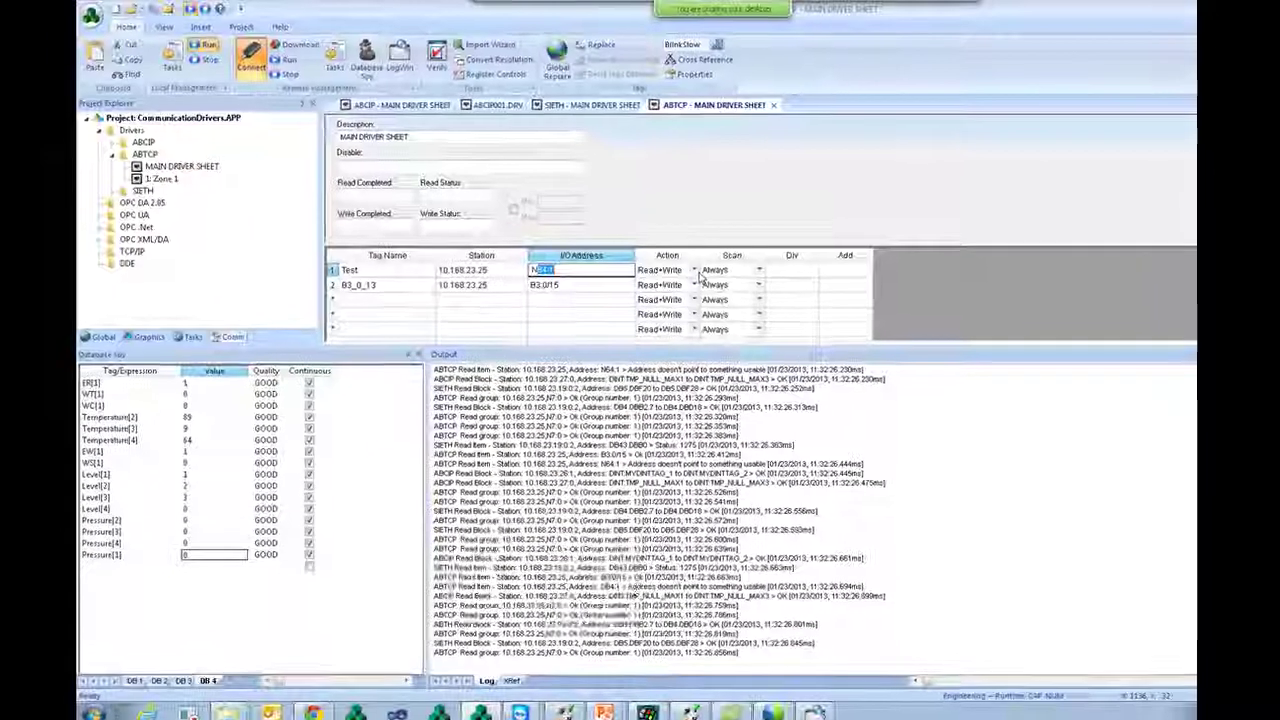
{"action": "type", "text": "N40"}
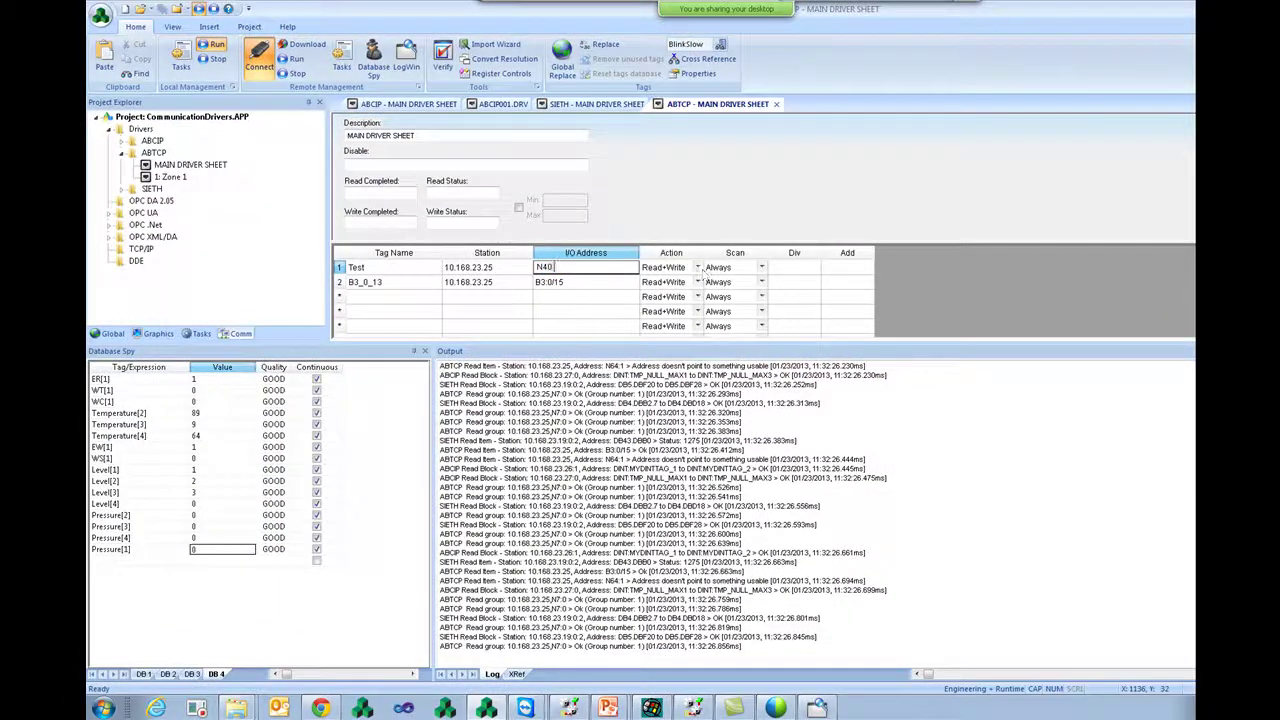
{"action": "key", "text": "Return"}
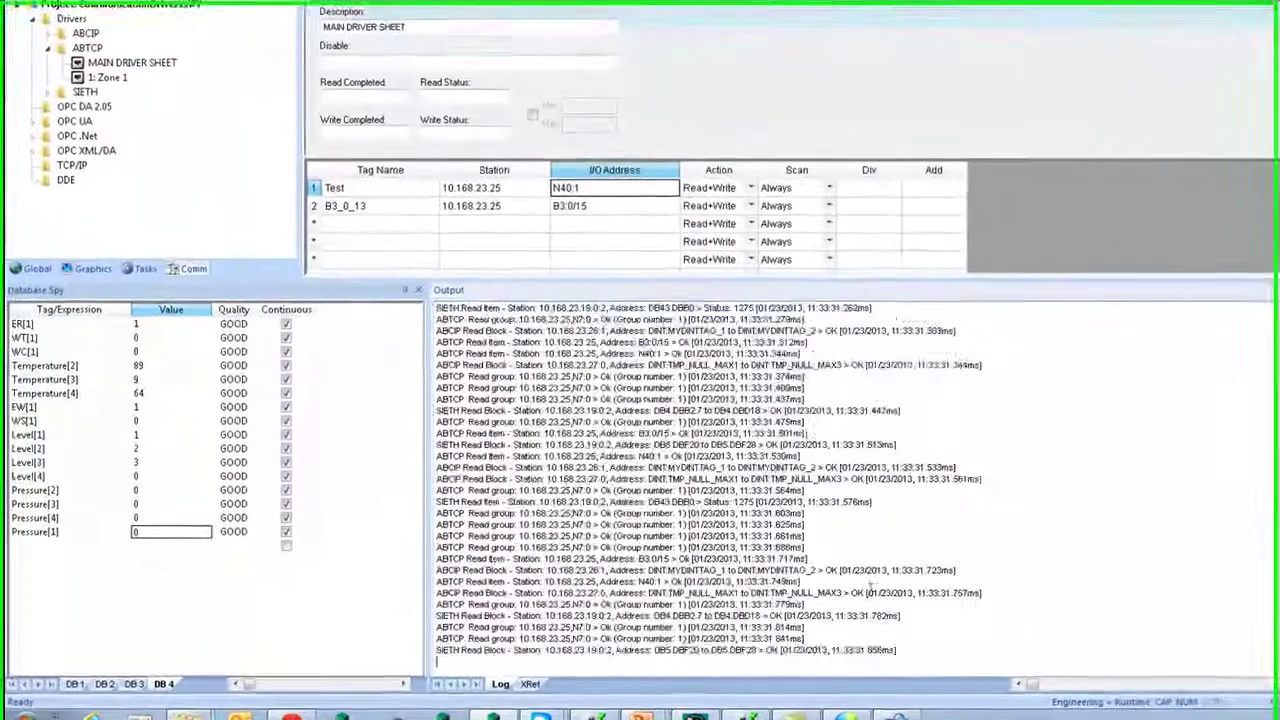
Pause the Output log and highlight the SIETH read block entry for DB4.DBB2.7 to DB4.DBD18
{"action": "right_click", "coordinate": [866, 434]}
{"action": "left_click", "coordinate": [893, 556]}
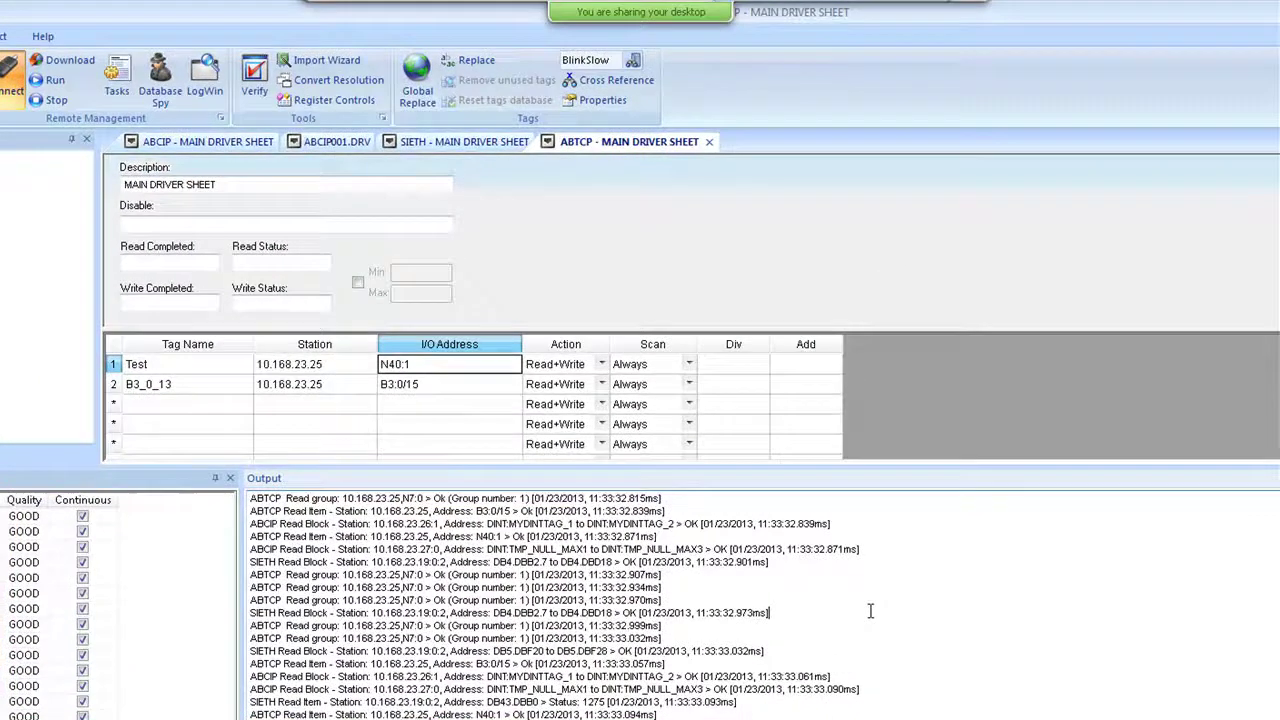
{"action": "left_click_drag", "start_coordinate": [993, 403], "coordinate": [550, 407]}
Glance at RSLogix 5 and the slides, return to InduSoft Web Studio, and launch LogWin, accepting the Remote Computer prompt
{"action": "mouse_move", "coordinate": [640, 12]}
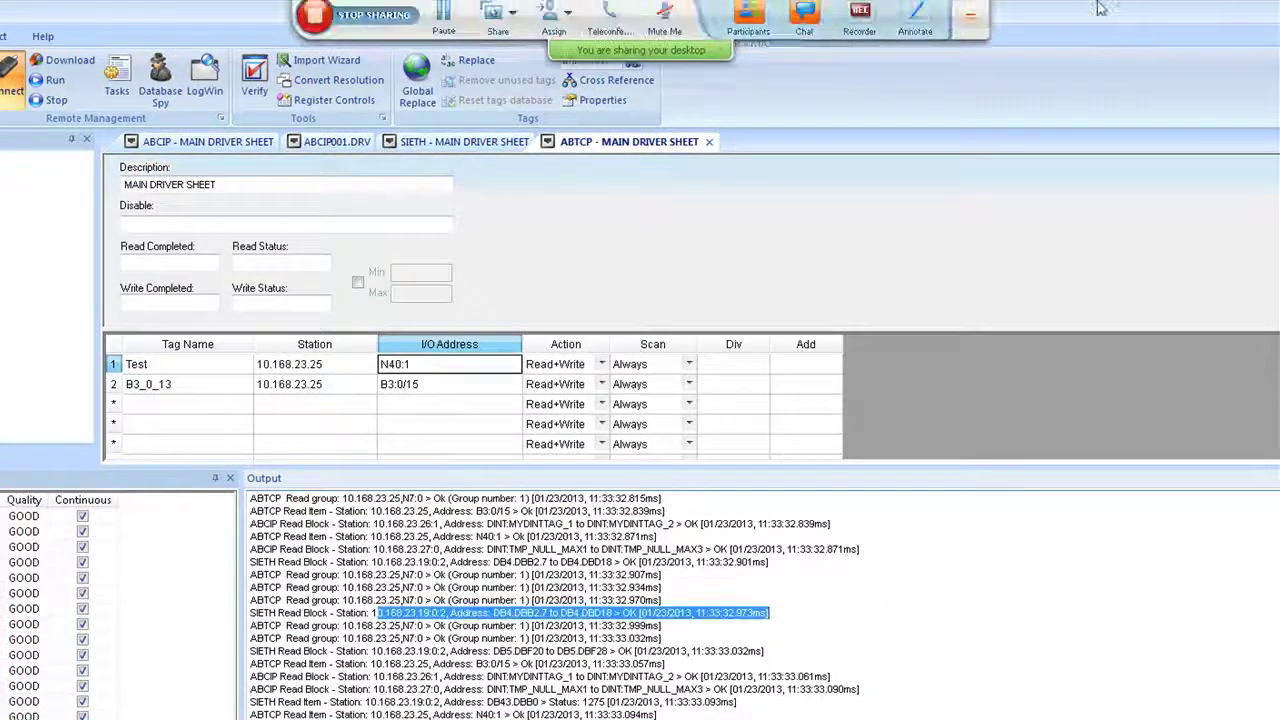
{"action": "left_click", "coordinate": [804, 22]}
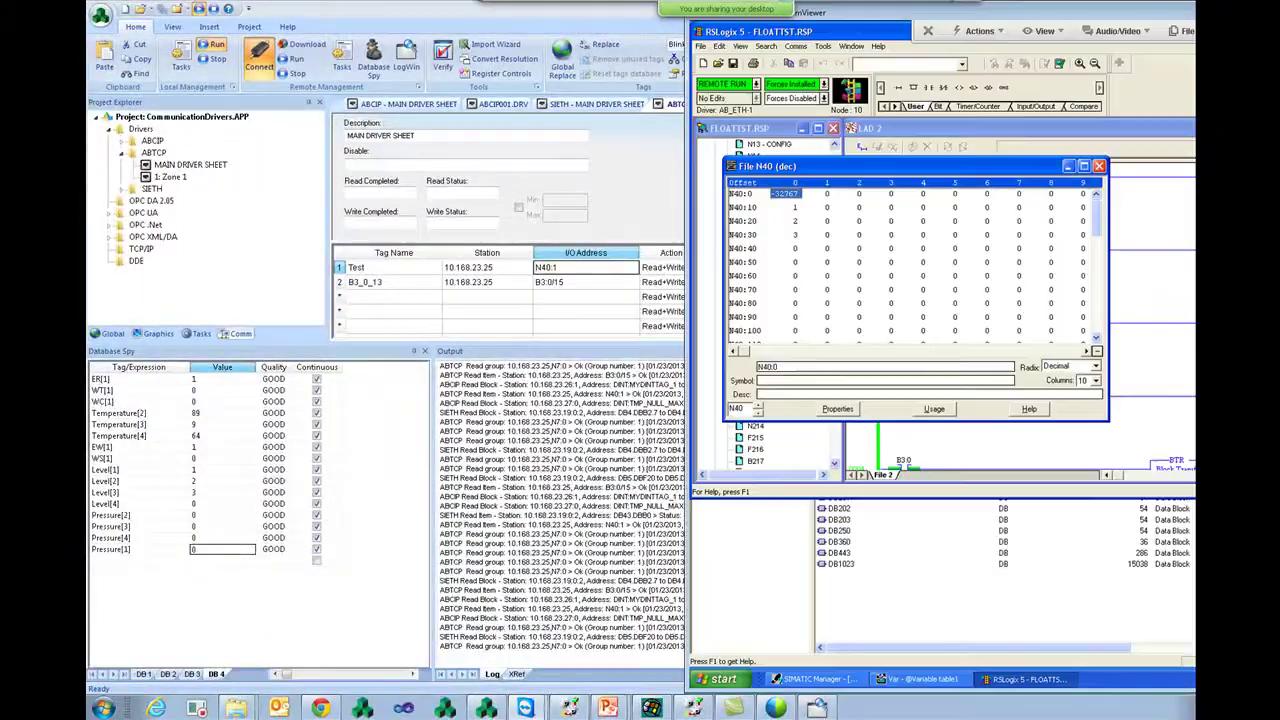
{"action": "key", "text": "alt+Tab"}
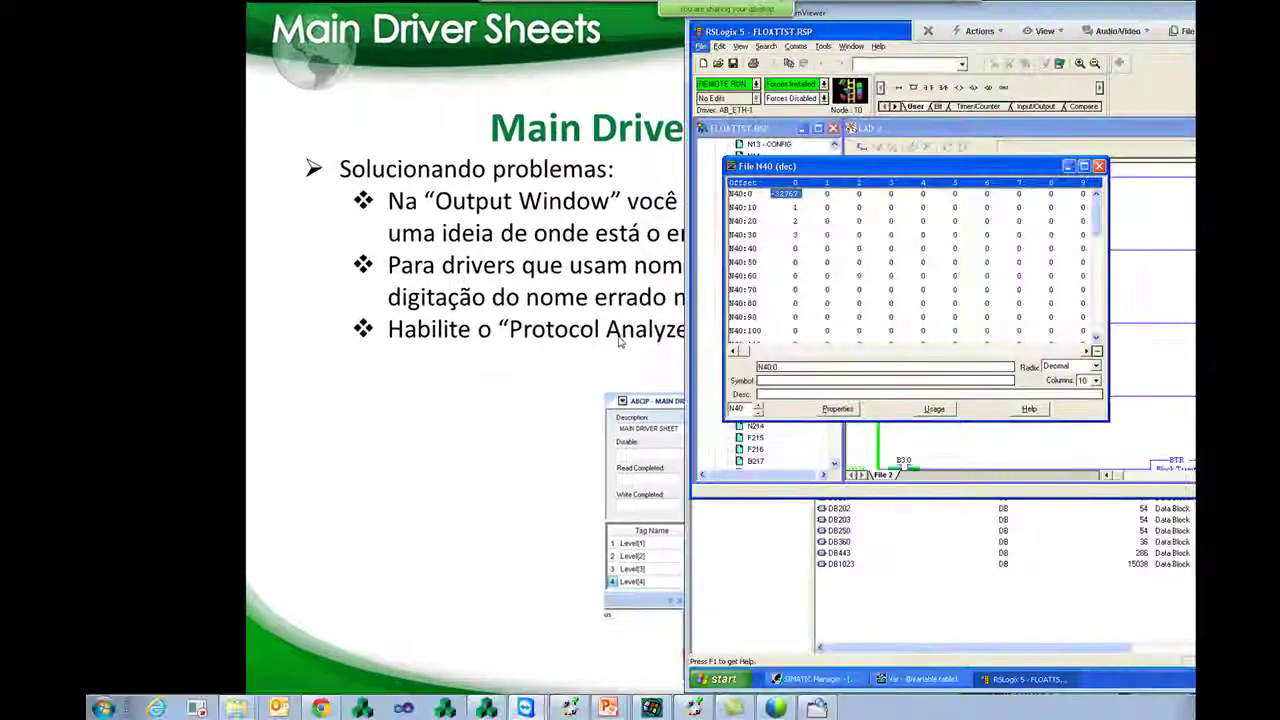
{"action": "key", "text": "alt+Tab"}
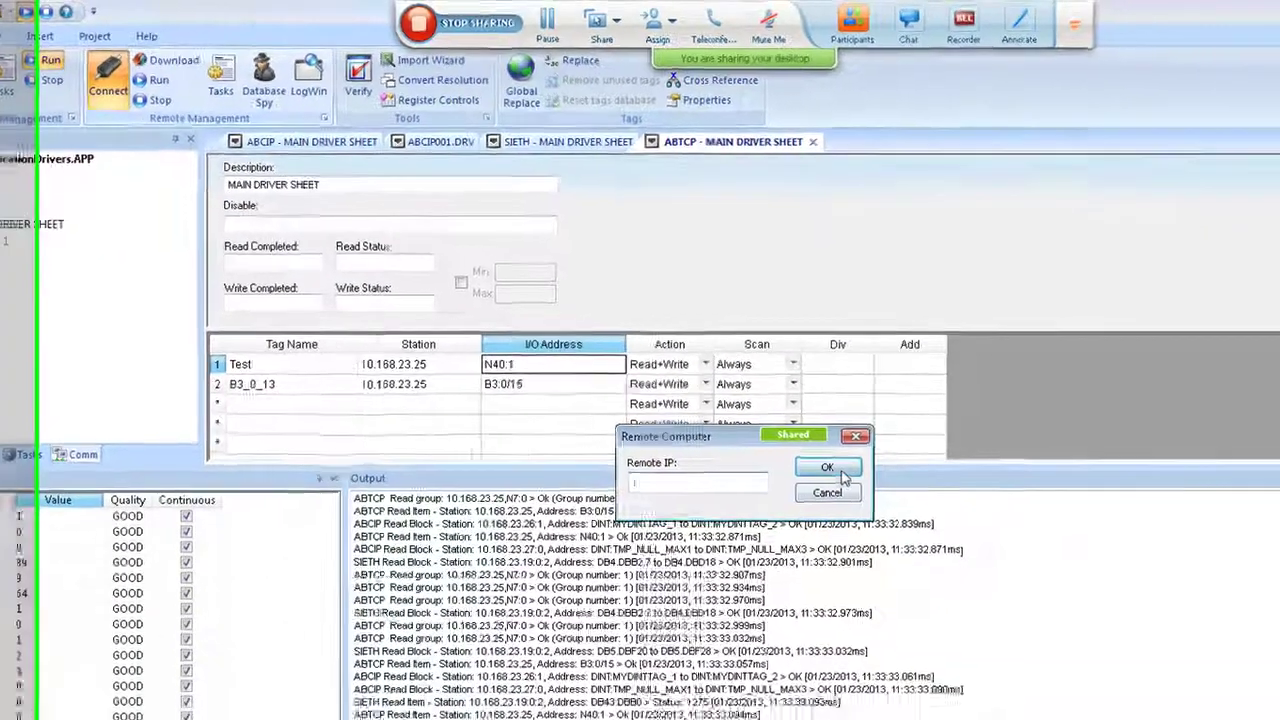
{"action": "left_click", "coordinate": [992, 513]}
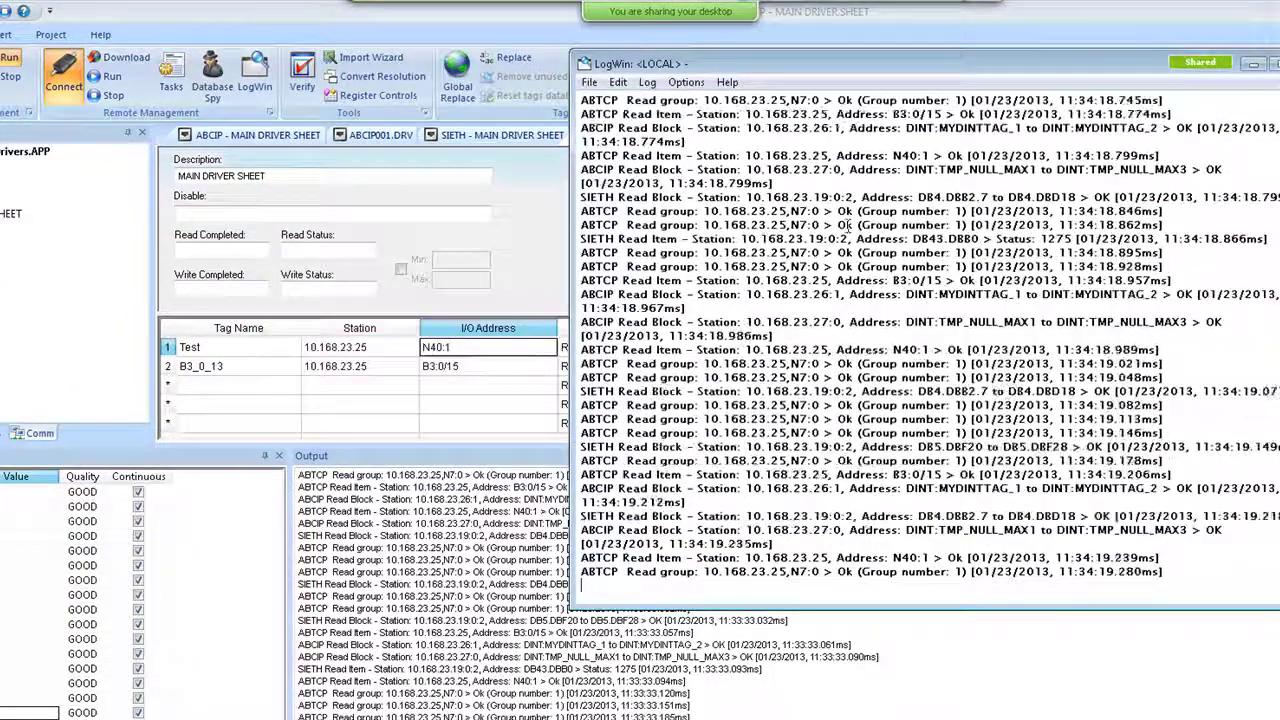
{"action": "left_click", "coordinate": [686, 82]}
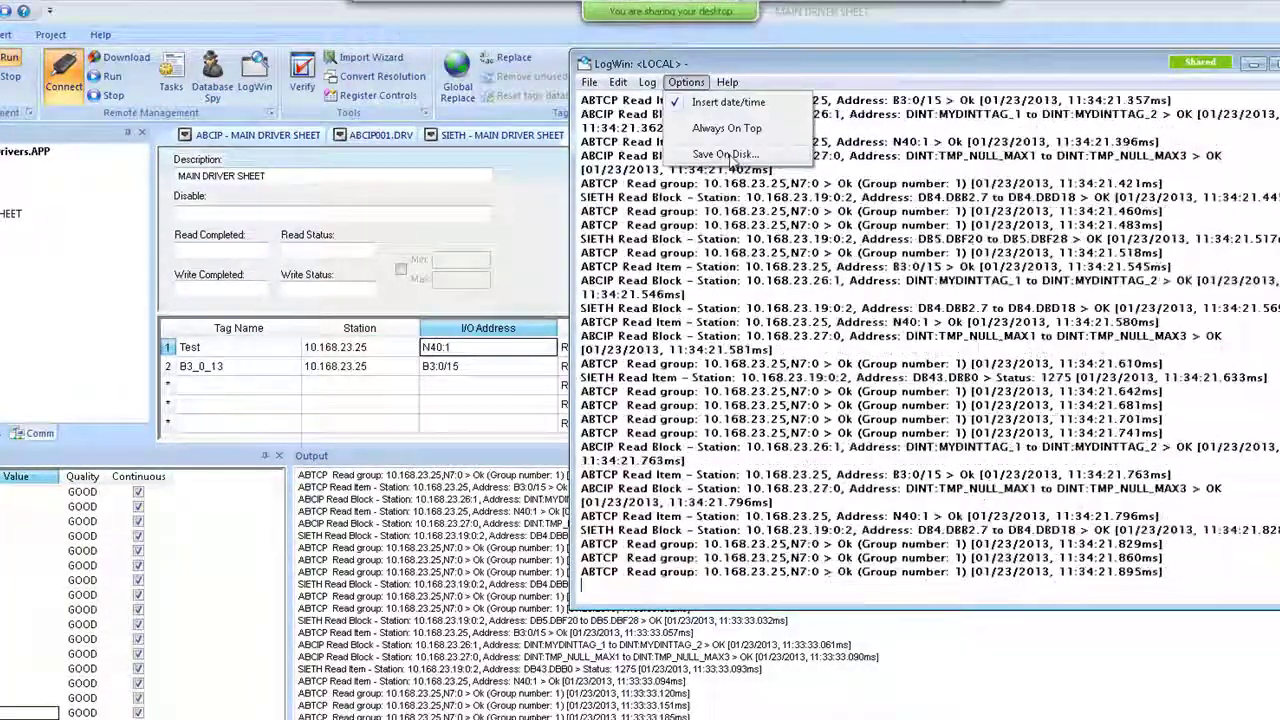
{"action": "left_click", "coordinate": [726, 156]}
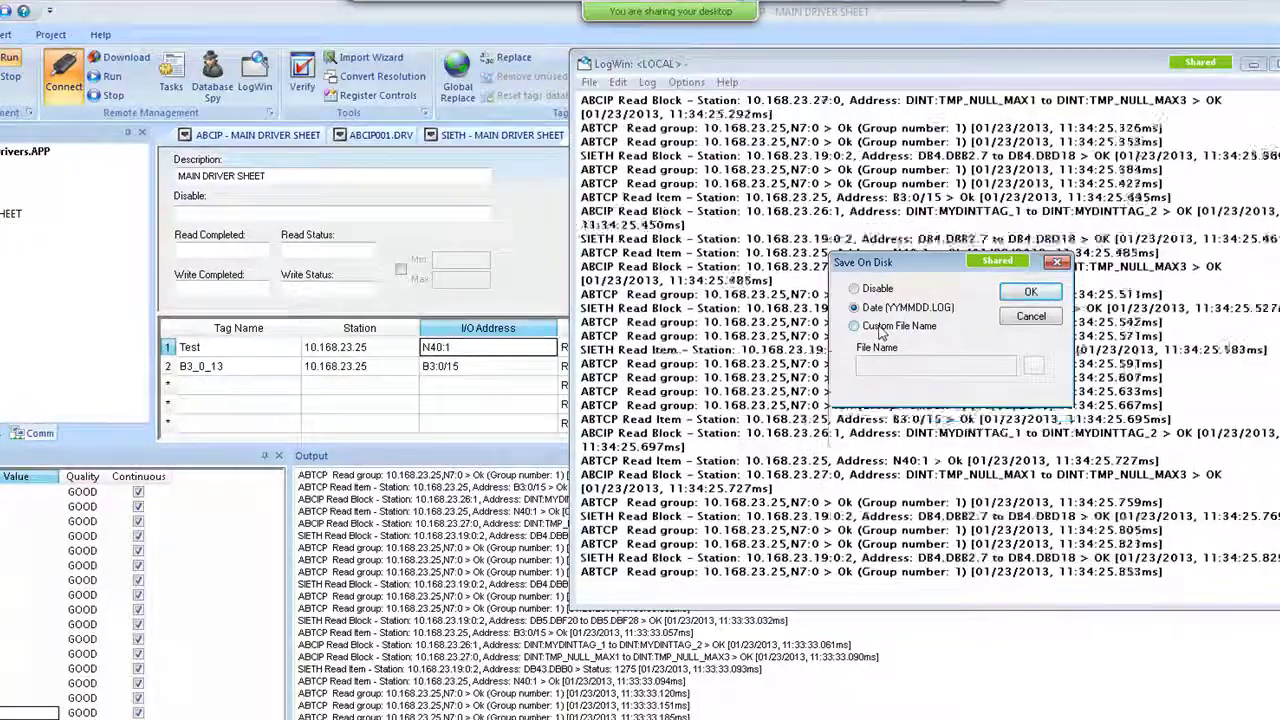
{"action": "left_click", "coordinate": [1031, 316]}
Turn on Protocol Analyzer messages in LogWin and set the log to save on disk with the Date (YYMMDD.LOG) option
{"action": "left_click", "coordinate": [647, 82]}
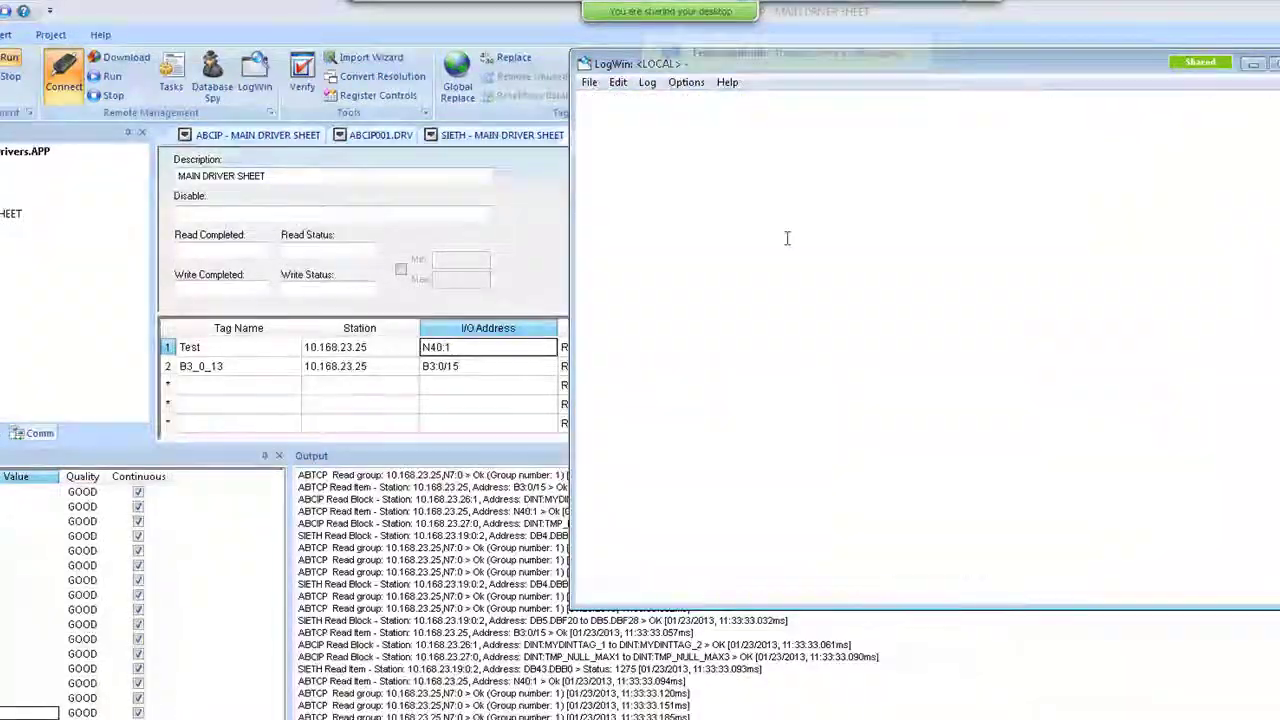
{"action": "left_click", "coordinate": [686, 82]}
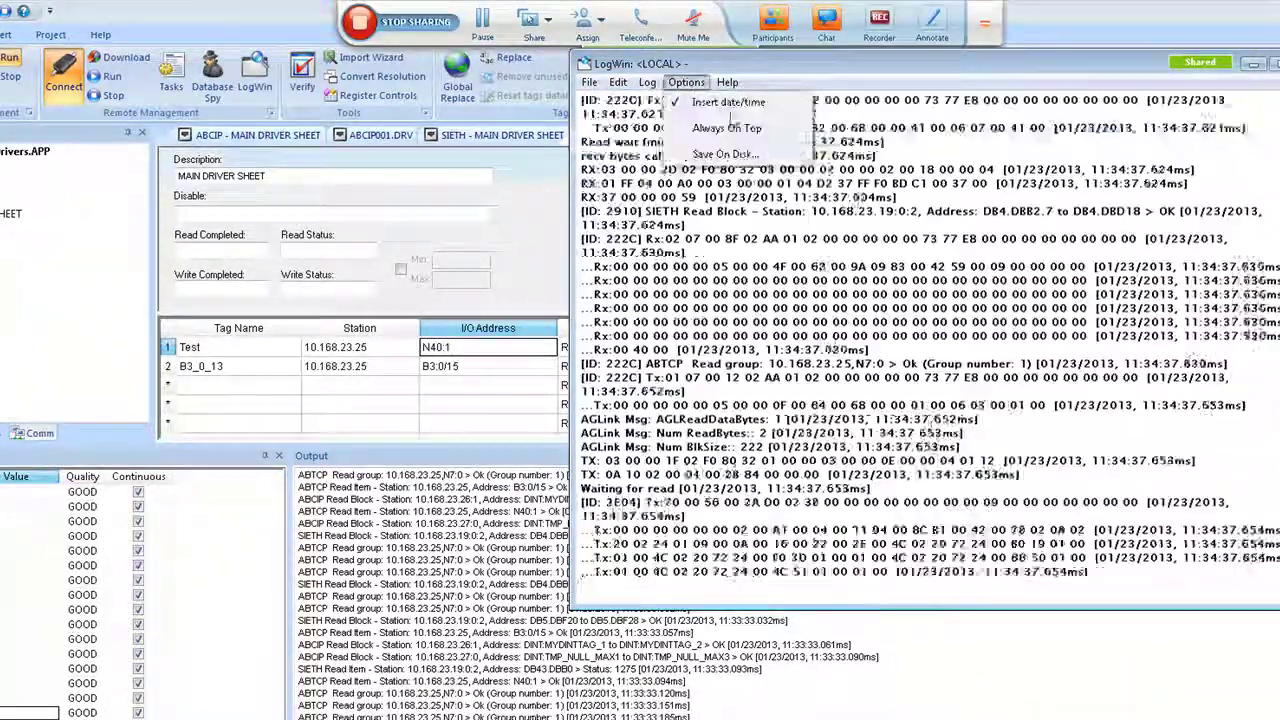
{"action": "left_click", "coordinate": [740, 155]}
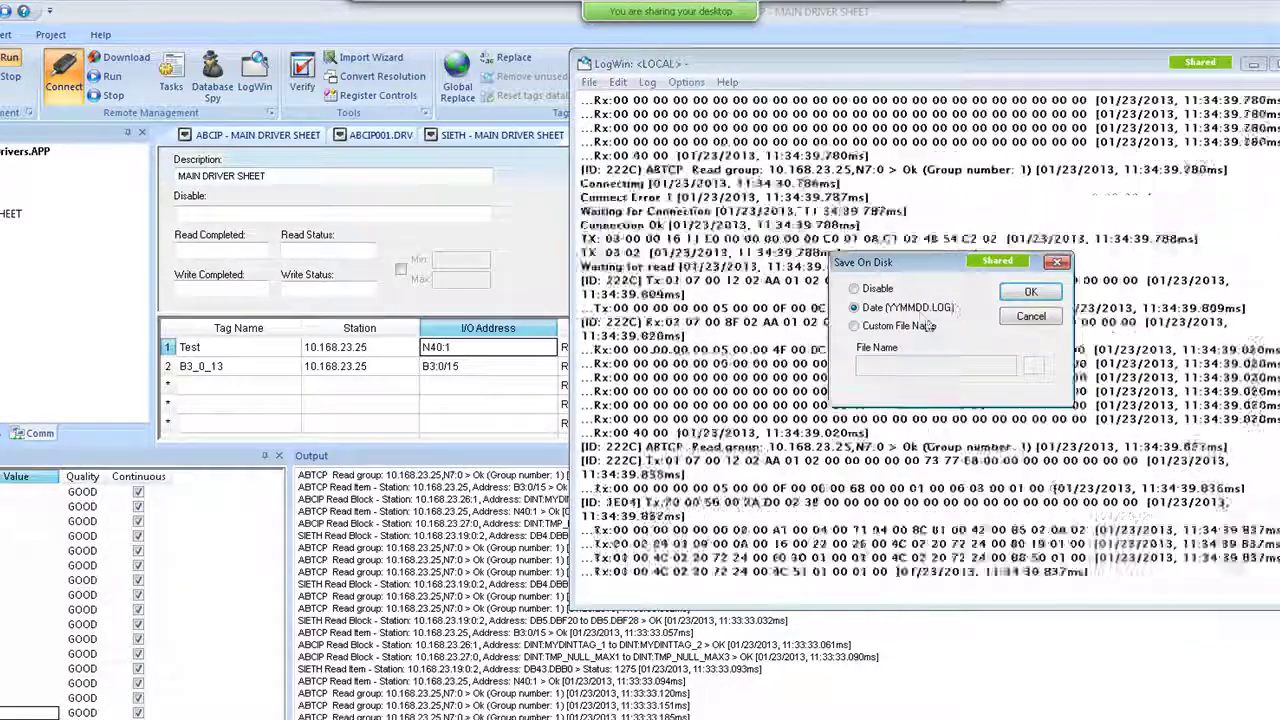
{"action": "left_click", "coordinate": [1056, 298]}
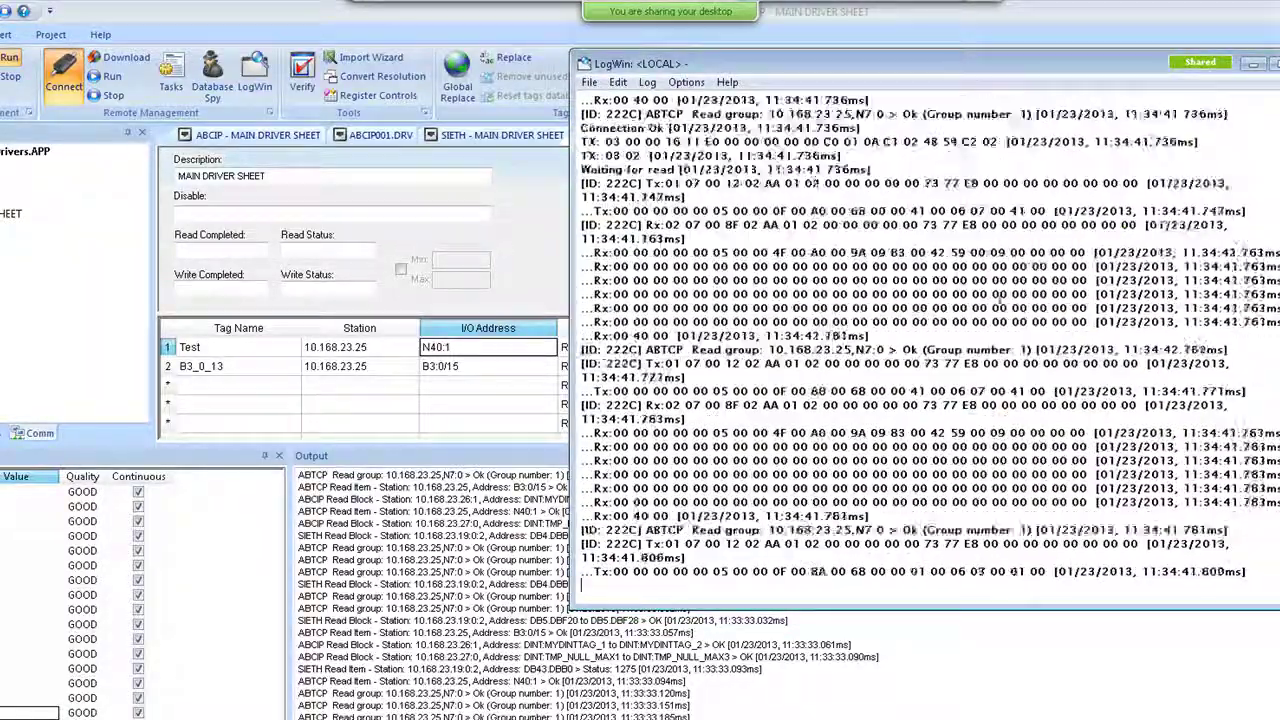
Inspect the Tx and Rx protocol messages in LogWin and exit the window
{"action": "left_click_drag", "start_coordinate": [843, 233], "coordinate": [976, 366]}
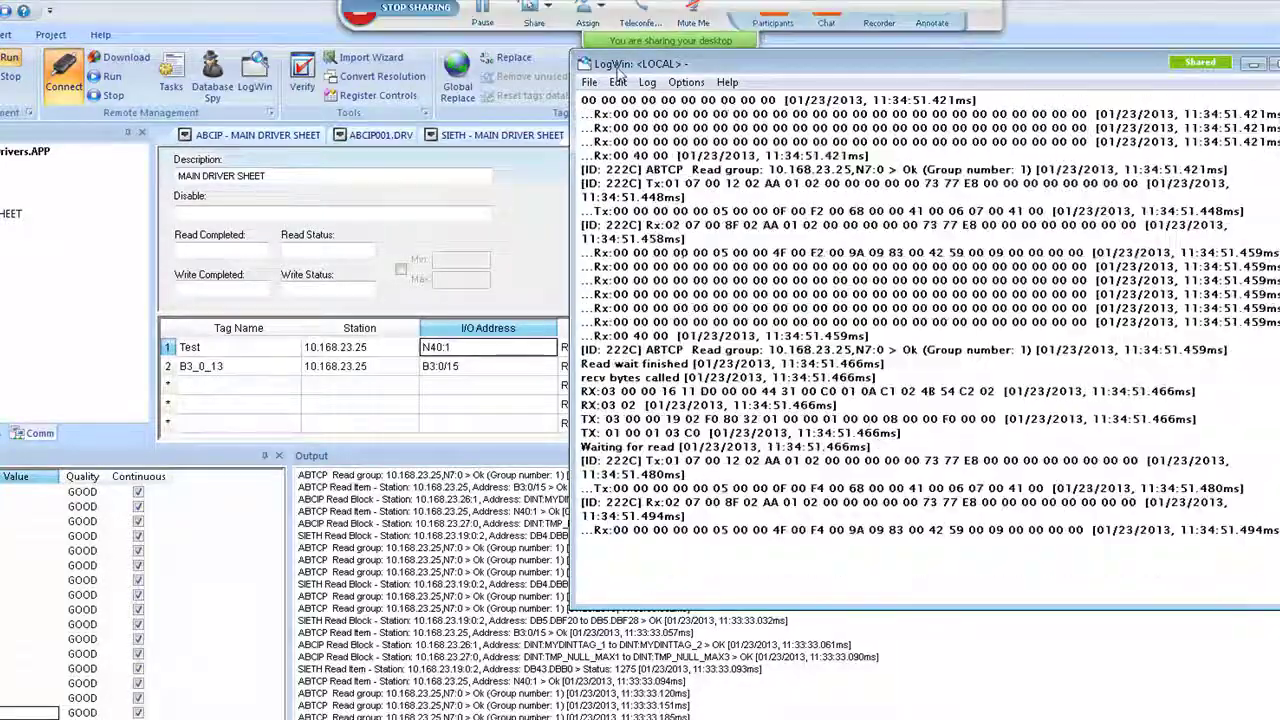
{"action": "left_click", "coordinate": [590, 82]}
{"action": "left_click", "coordinate": [612, 226]}
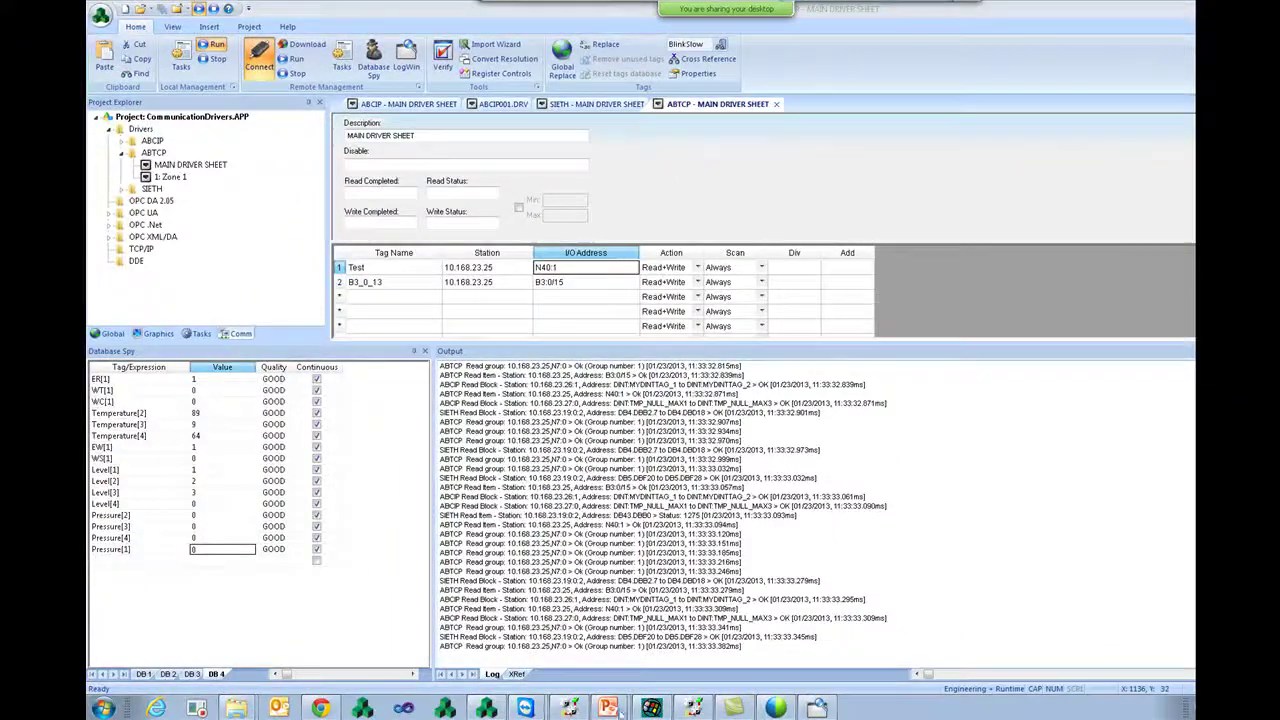
Switch to the PowerPoint presentation and advance to the slide on debugging the Main Driver Sheet
{"action": "mouse_move", "coordinate": [628, 712]}
{"action": "left_click", "coordinate": [600, 677]}
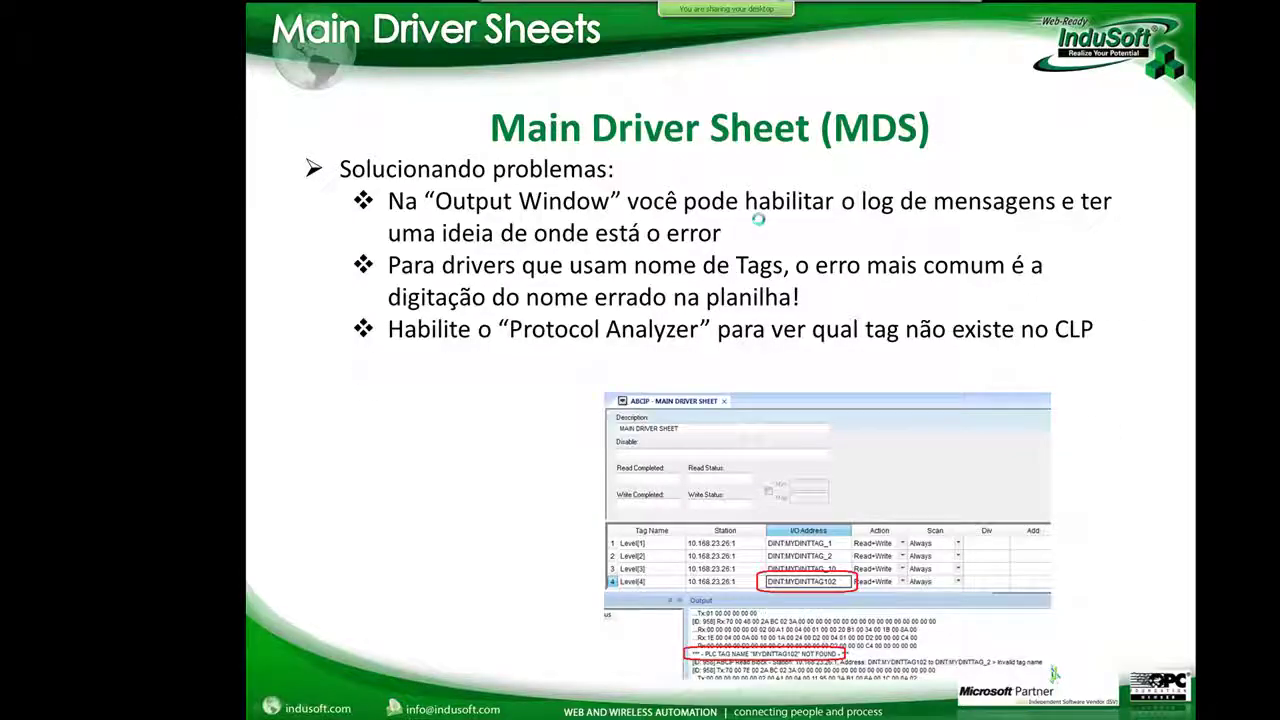
{"action": "left_click", "coordinate": [760, 131]}
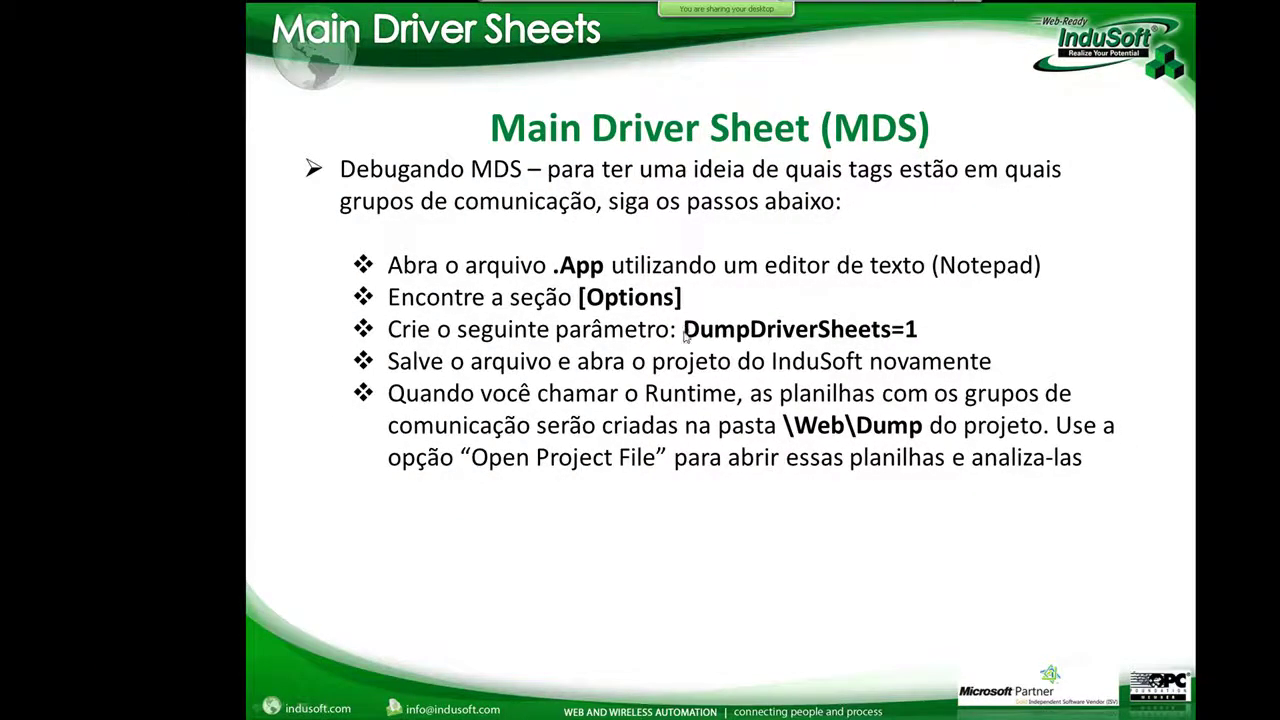
Return to InduSoft Web Studio, examine the address ranges in the Output window's Virtual Read Groups list, and close it
{"action": "key", "text": "alt+Tab"}
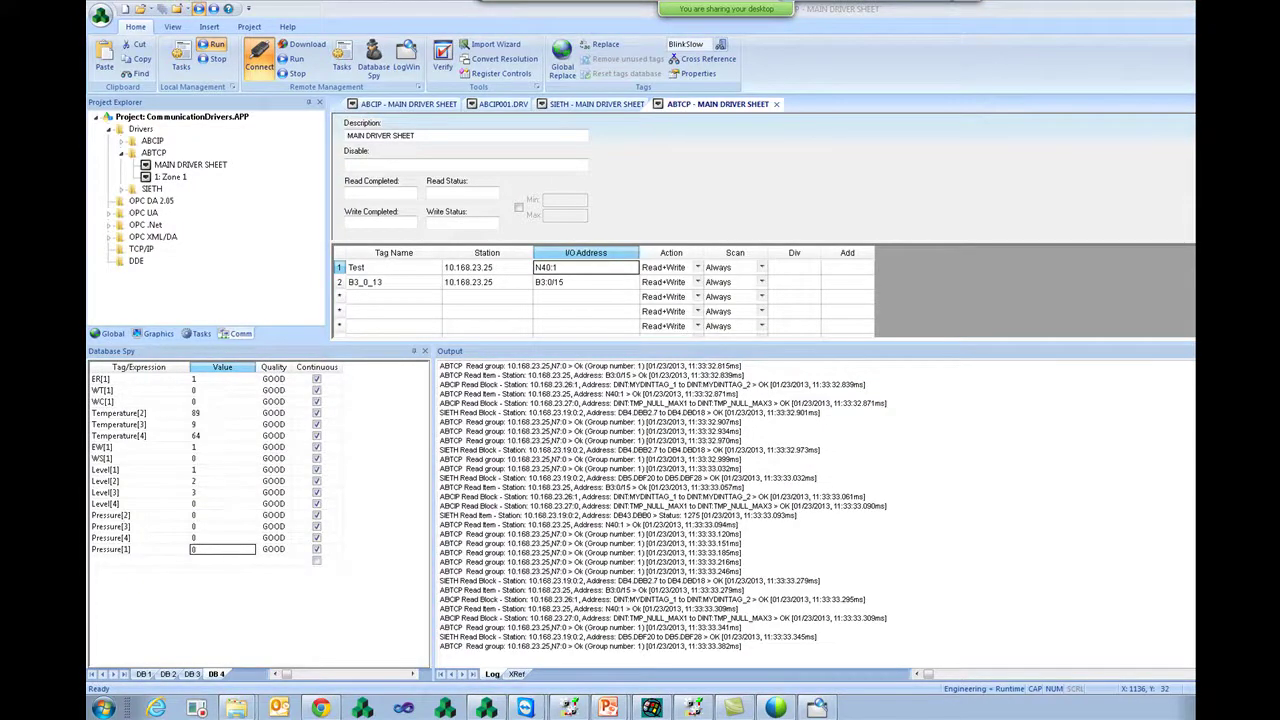
{"action": "right_click", "coordinate": [1188, 578]}
{"action": "left_click", "coordinate": [1182, 594]}
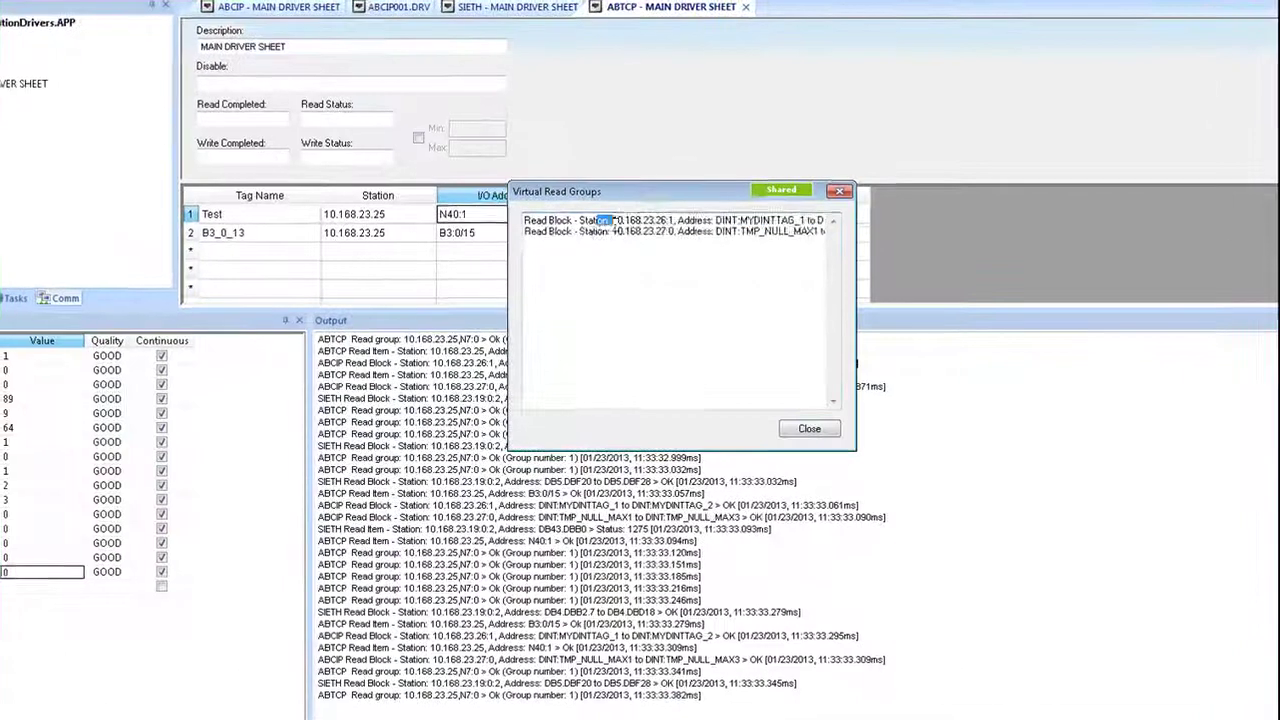
{"action": "left_click_drag", "start_coordinate": [604, 272], "coordinate": [856, 278]}
{"action": "left_click", "coordinate": [806, 220]}
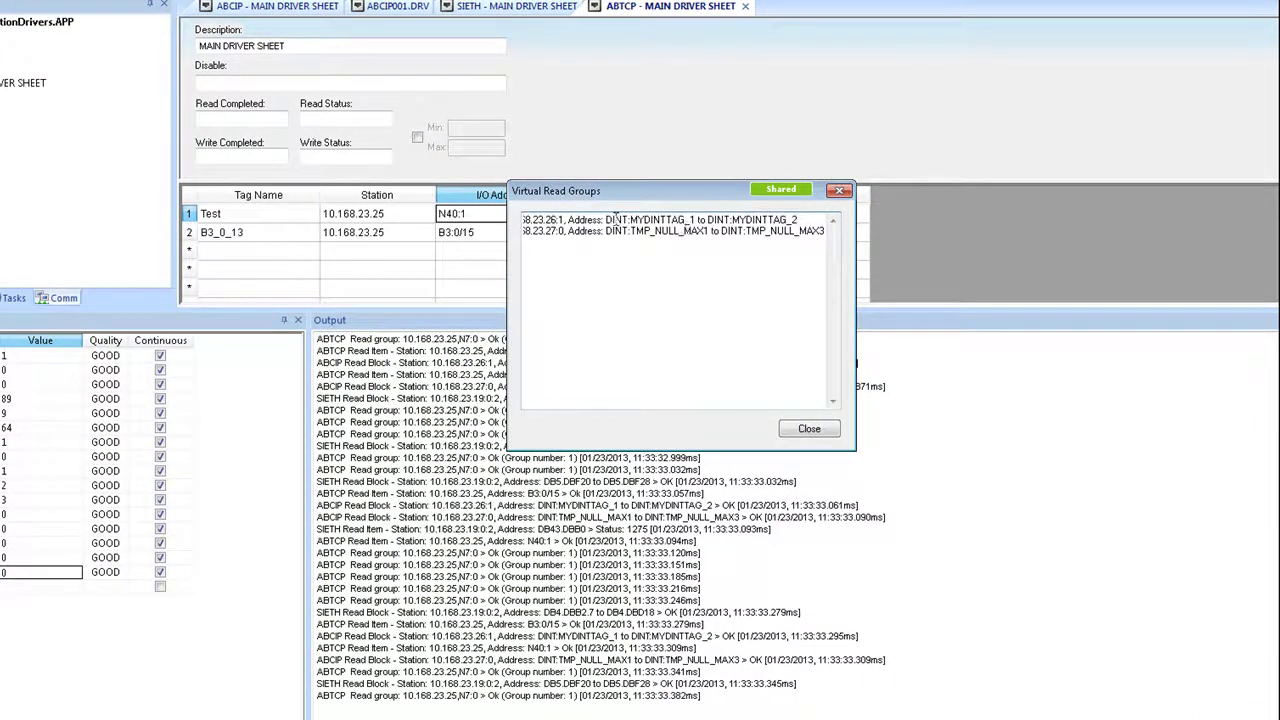
{"action": "left_click_drag", "start_coordinate": [606, 220], "coordinate": [773, 214]}
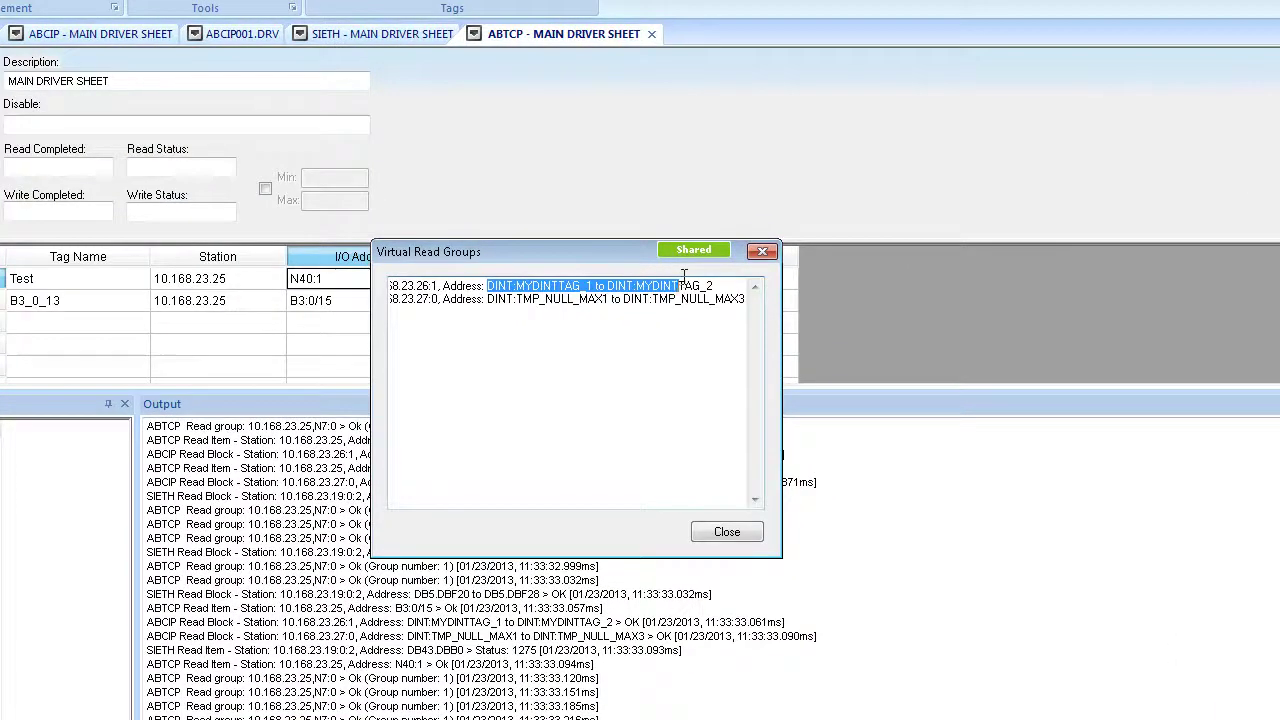
{"action": "left_click_drag", "start_coordinate": [683, 275], "coordinate": [716, 279]}
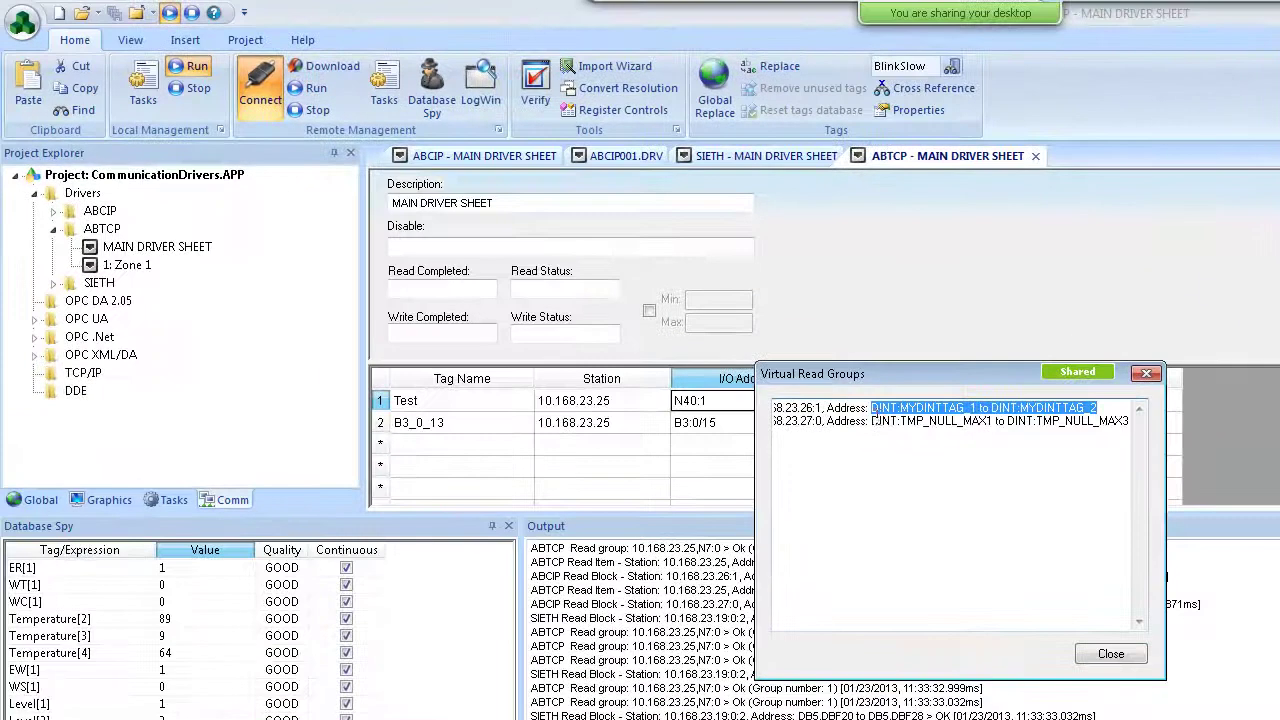
{"action": "left_click_drag", "start_coordinate": [609, 338], "coordinate": [702, 338]}
{"action": "left_click_drag", "start_coordinate": [966, 413], "coordinate": [1135, 422]}
{"action": "left_click", "coordinate": [1111, 653]}
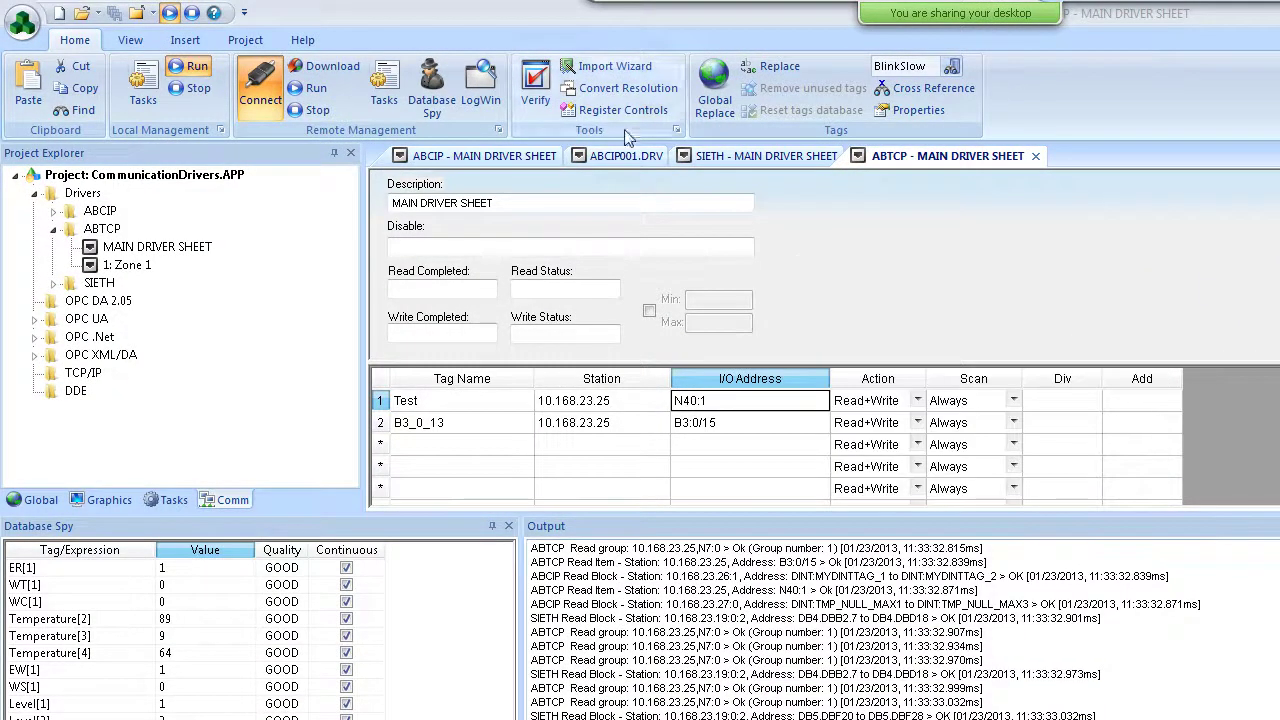
Bring up the ABCIP main driver sheet, enlarge its table area, and examine the I/O addresses of the Level and Pressure tags
{"action": "left_click", "coordinate": [840, 490]}
{"action": "scroll", "coordinate": [832, 480], "scroll_direction": "down", "scroll_amount": 1}
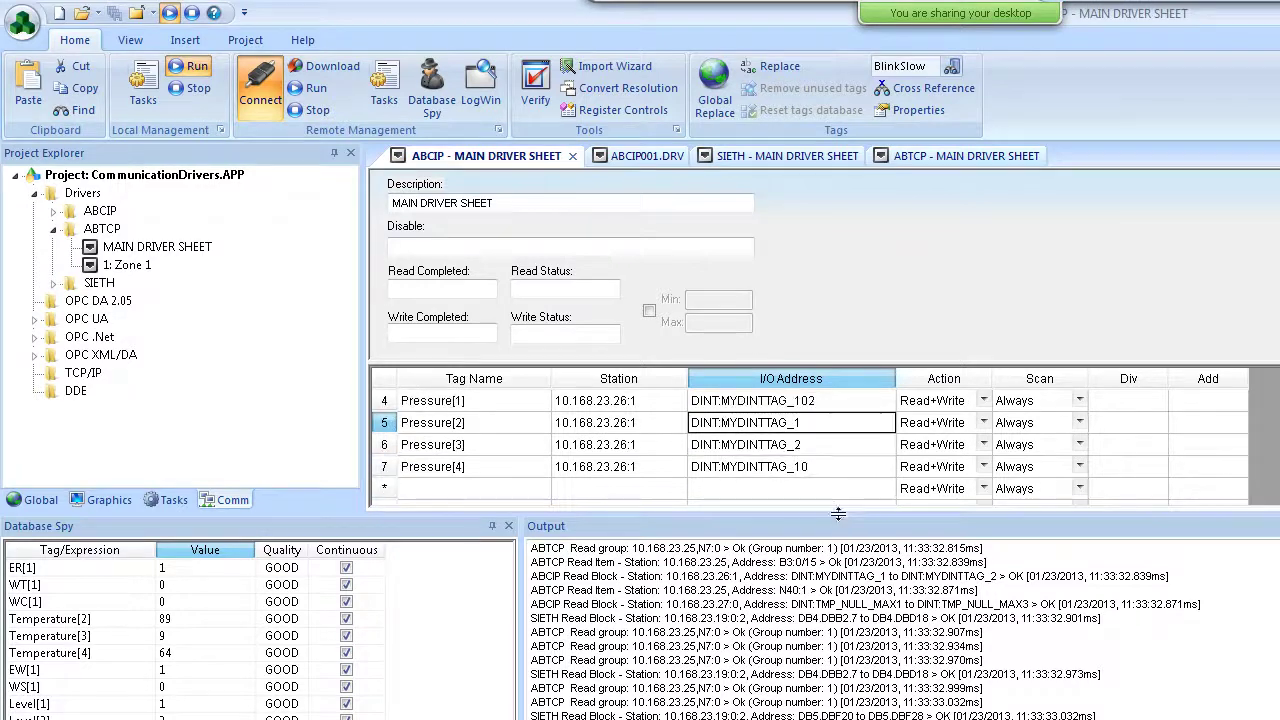
{"action": "left_click_drag", "start_coordinate": [840, 514], "coordinate": [815, 632]}
{"action": "key", "text": "Up"}
{"action": "key", "text": "Up"}
{"action": "key", "text": "Up"}
{"action": "key", "text": "Up"}
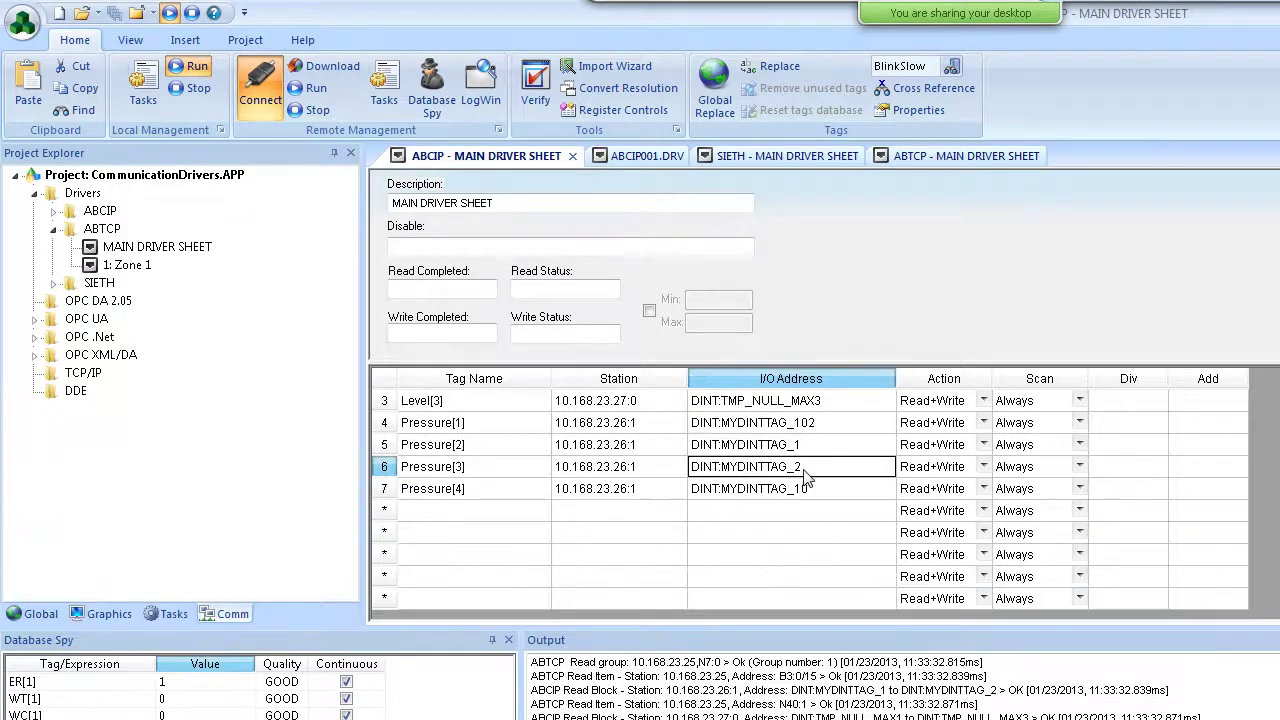
{"action": "scroll", "coordinate": [818, 412], "scroll_direction": "up", "scroll_amount": 1}
{"action": "key", "text": "Up"}
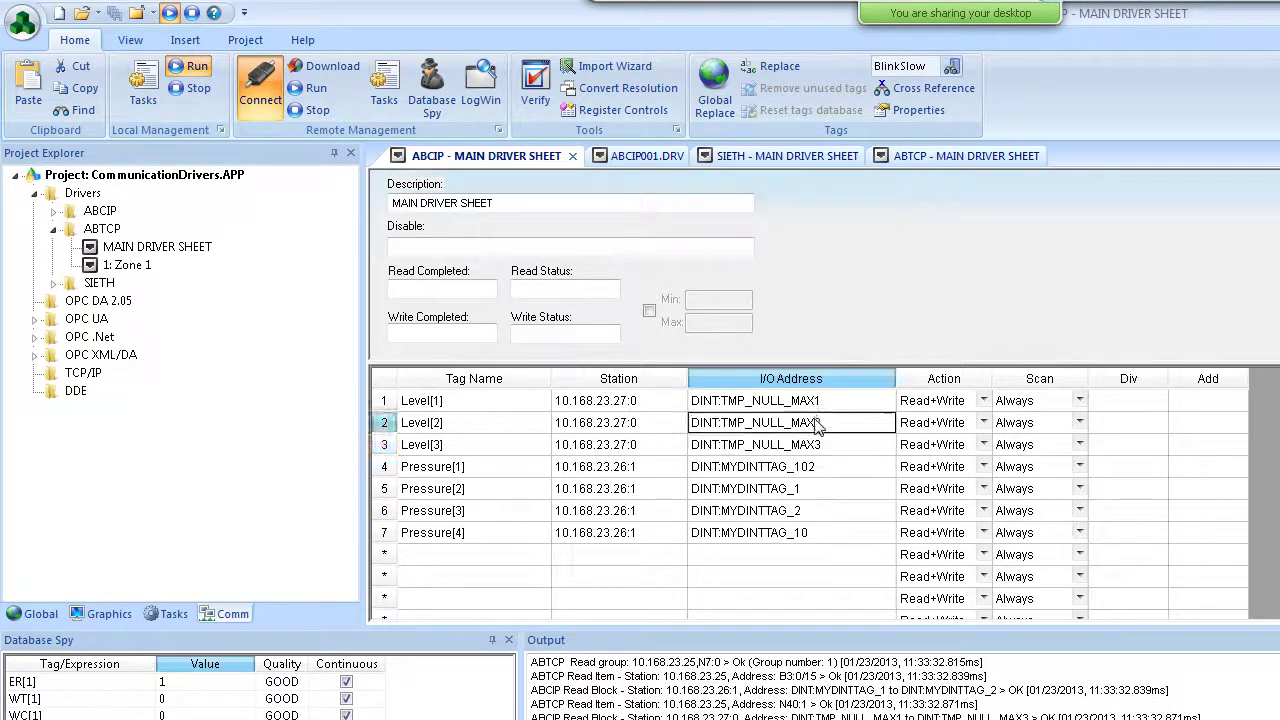
{"action": "key", "text": "Left"}
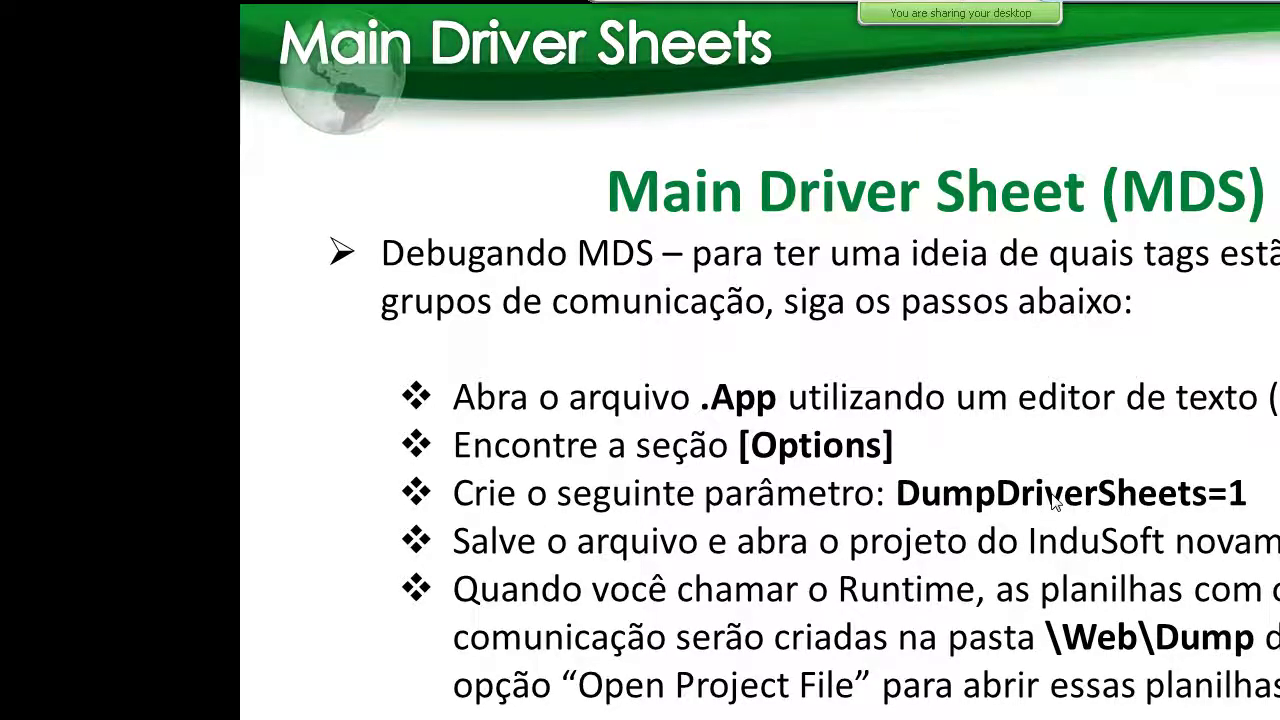
Switch to the CommunicationDrivers project folder in Windows Explorer and open CommunicationDrivers.APP with Notepad
{"action": "key", "text": "super"}
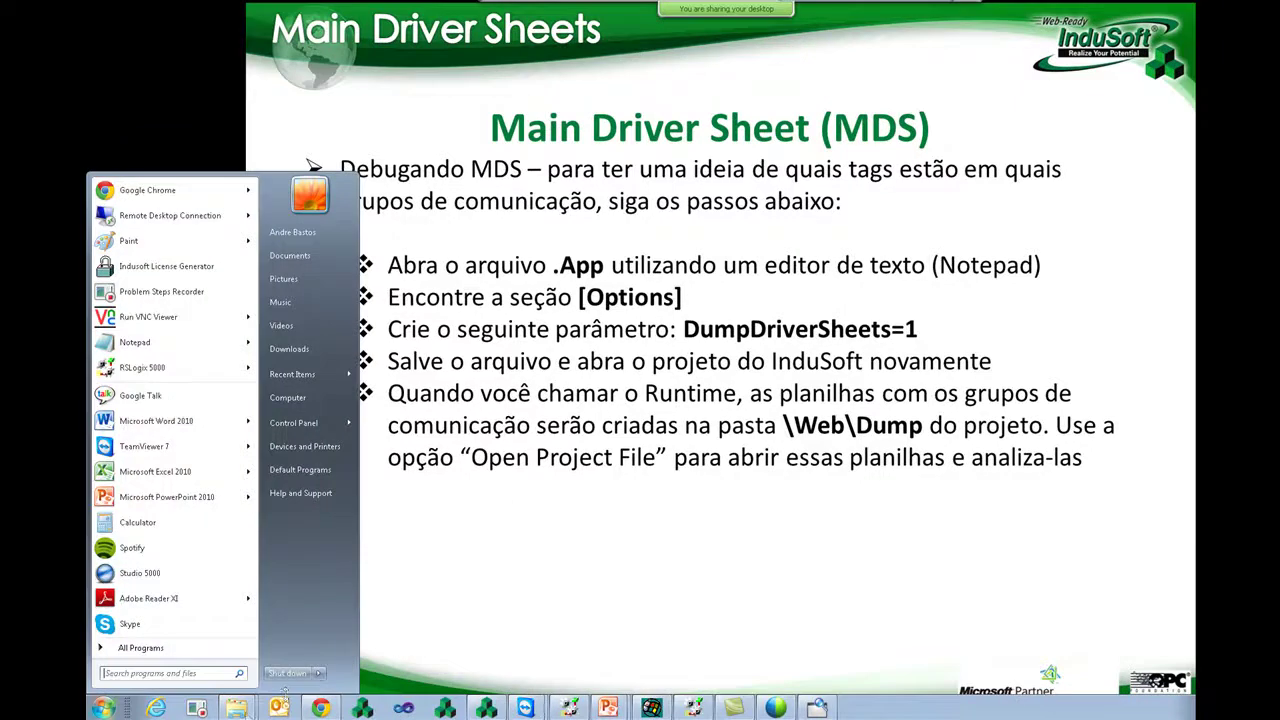
{"action": "left_click", "coordinate": [236, 708]}
{"action": "left_click", "coordinate": [236, 655]}
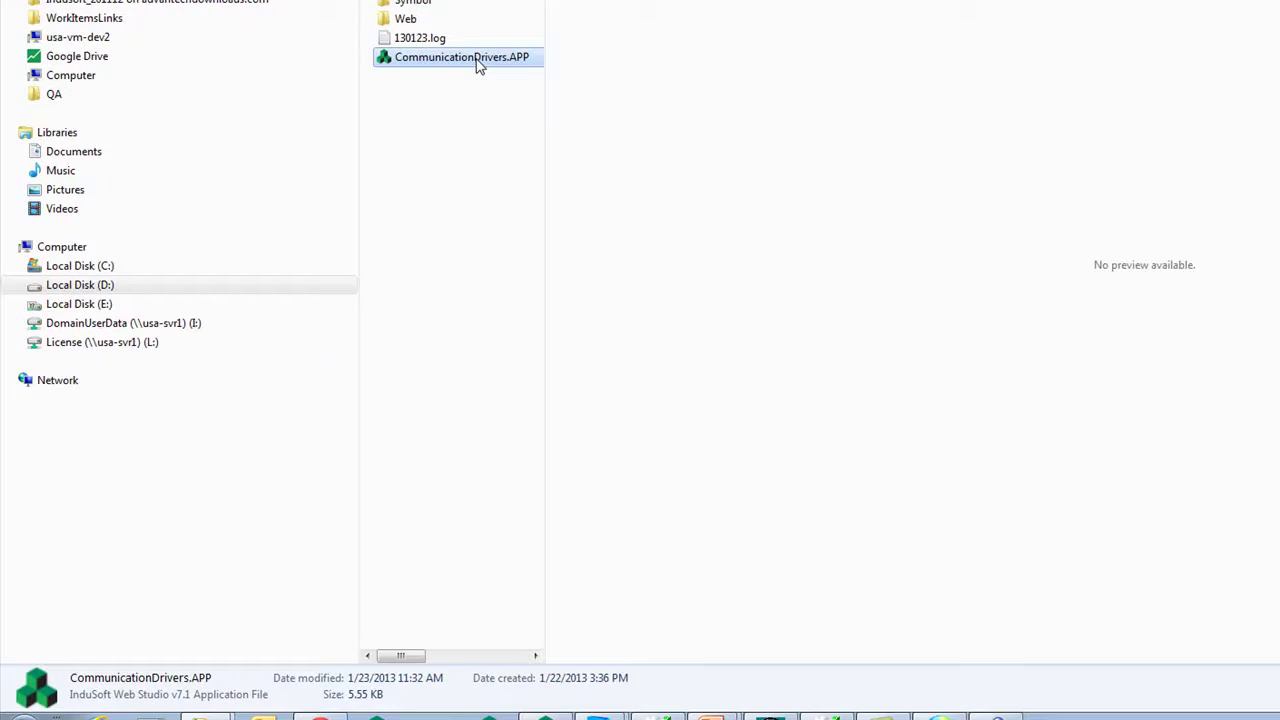
{"action": "right_click", "coordinate": [436, 215]}
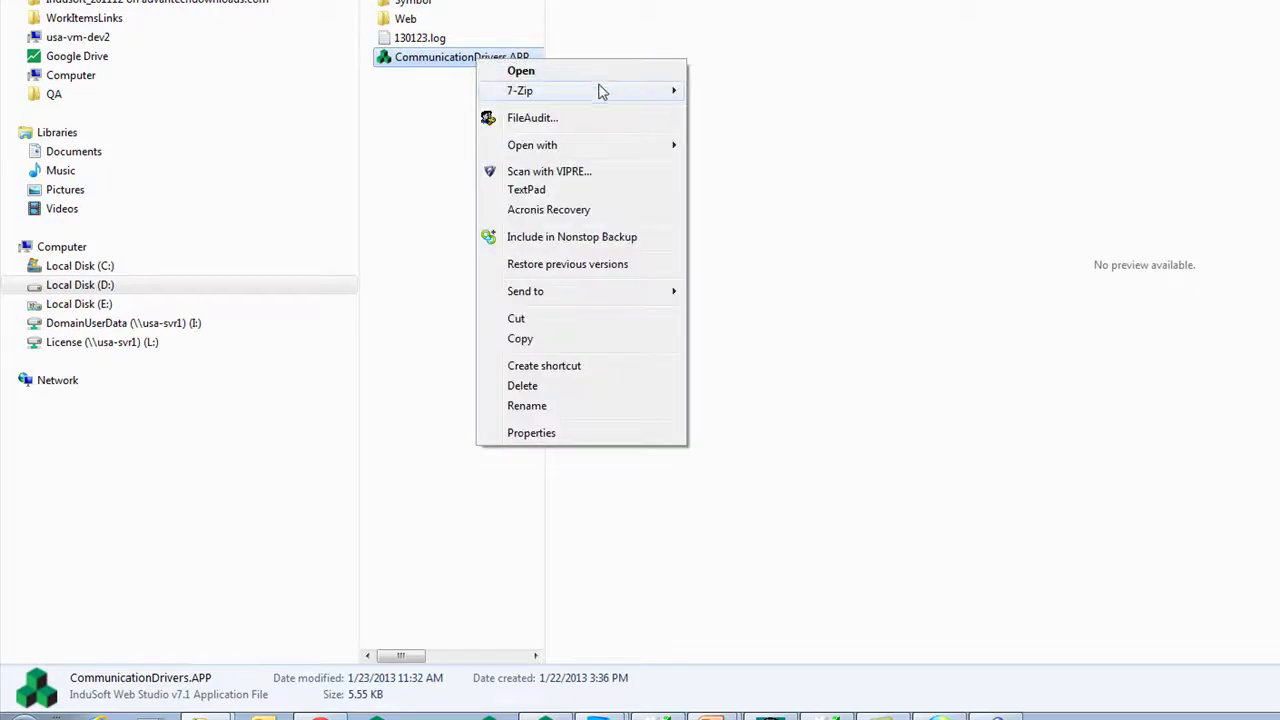
{"action": "mouse_move", "coordinate": [600, 140]}
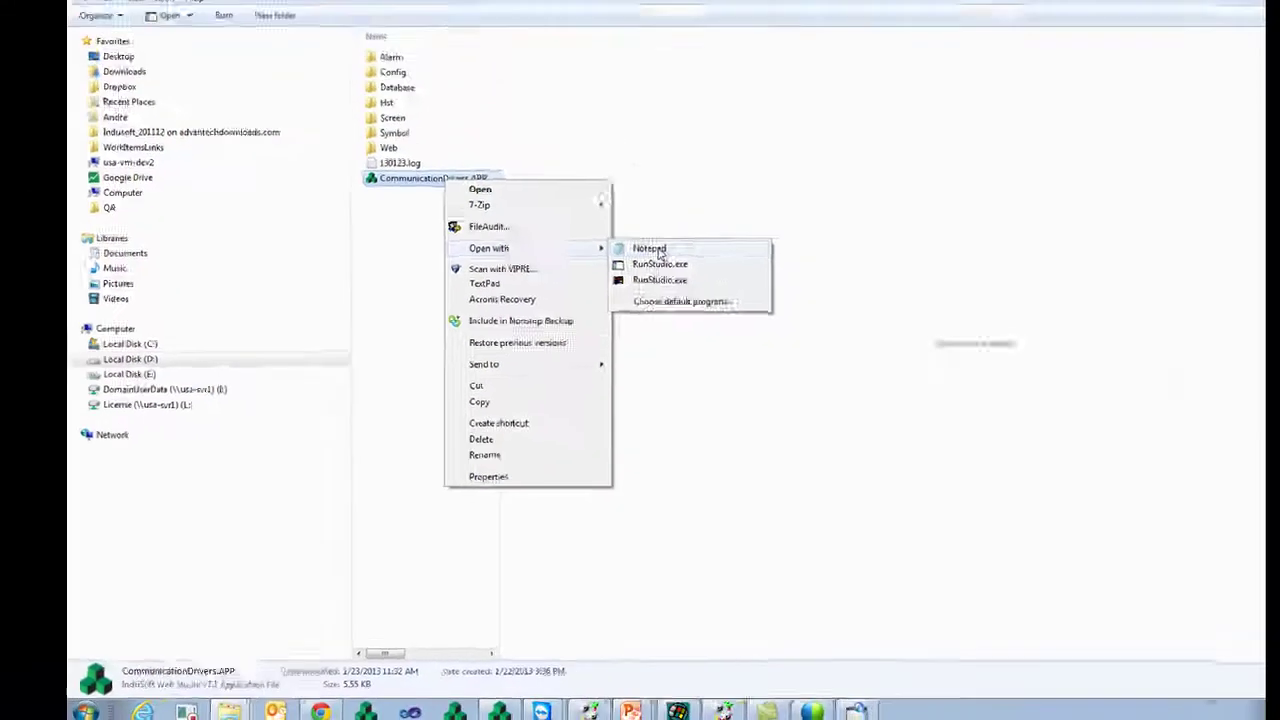
{"action": "left_click", "coordinate": [655, 249]}
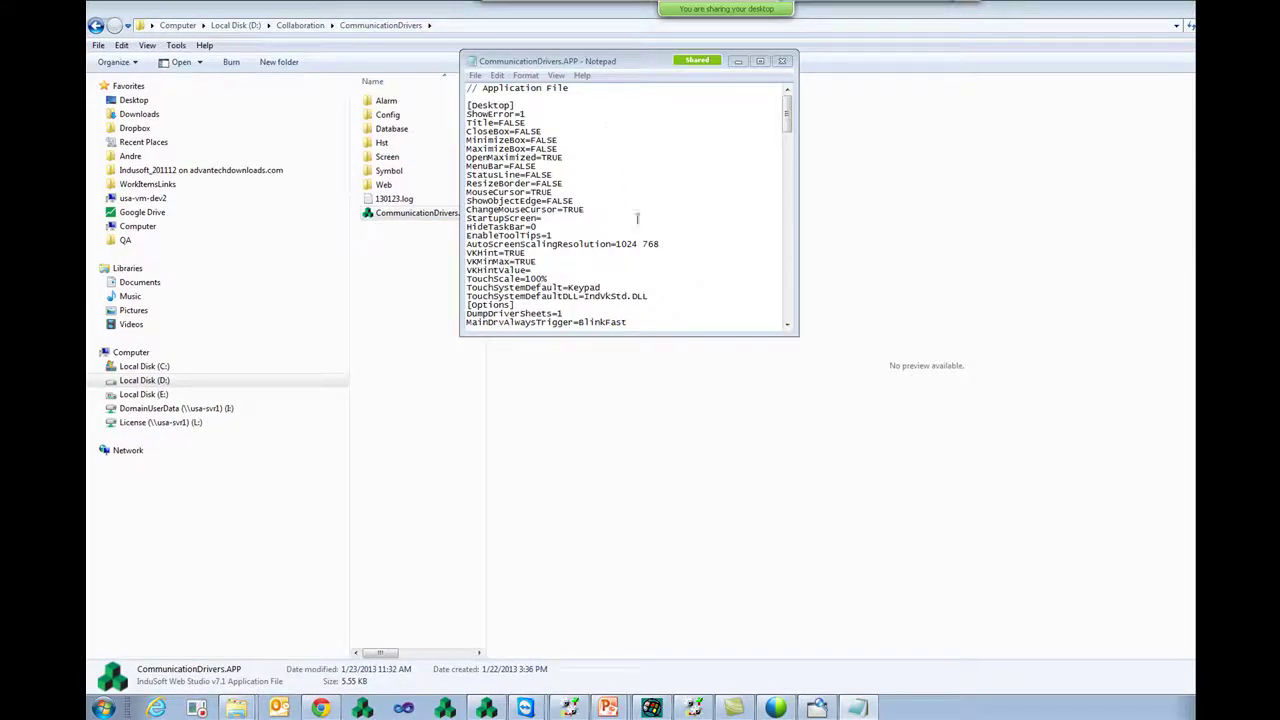
Find the [Options] section in CommunicationDrivers.APP and highlight the DumpDriverSheets=1 parameter
{"action": "left_click", "coordinate": [610, 88]}
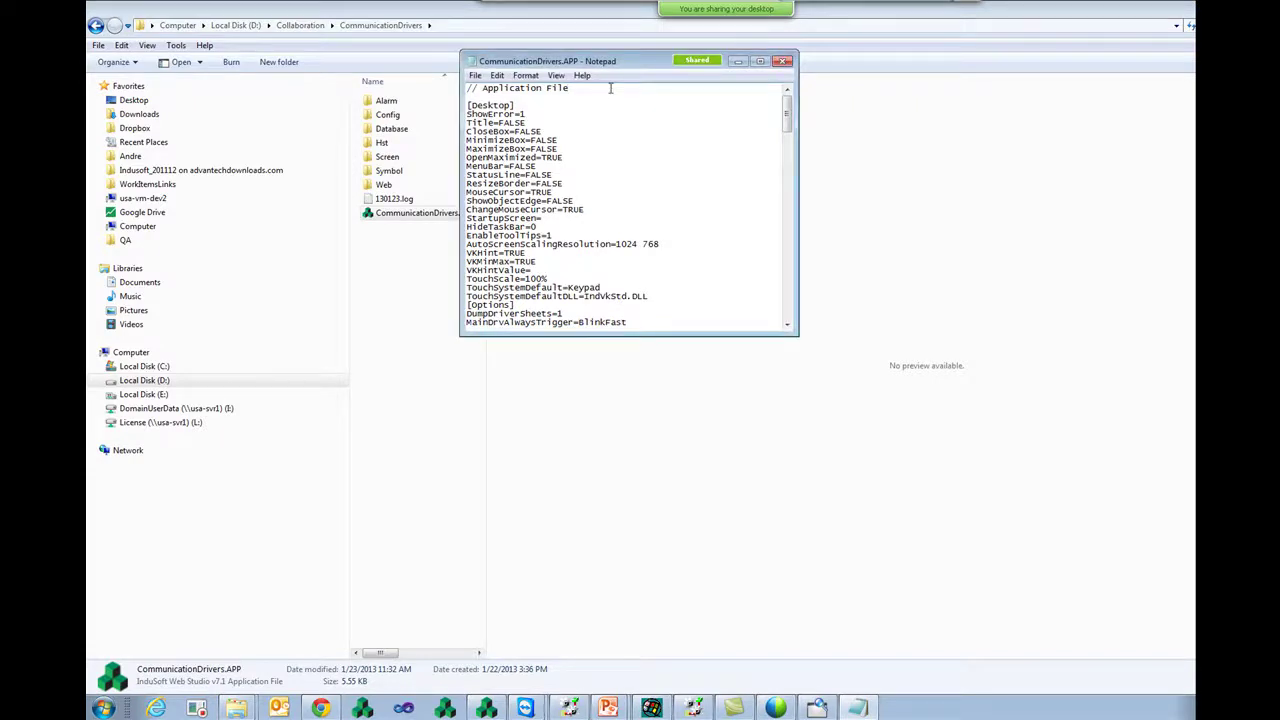
{"action": "key", "text": "ctrl+f"}
{"action": "type", "text": "oPTIONS"}
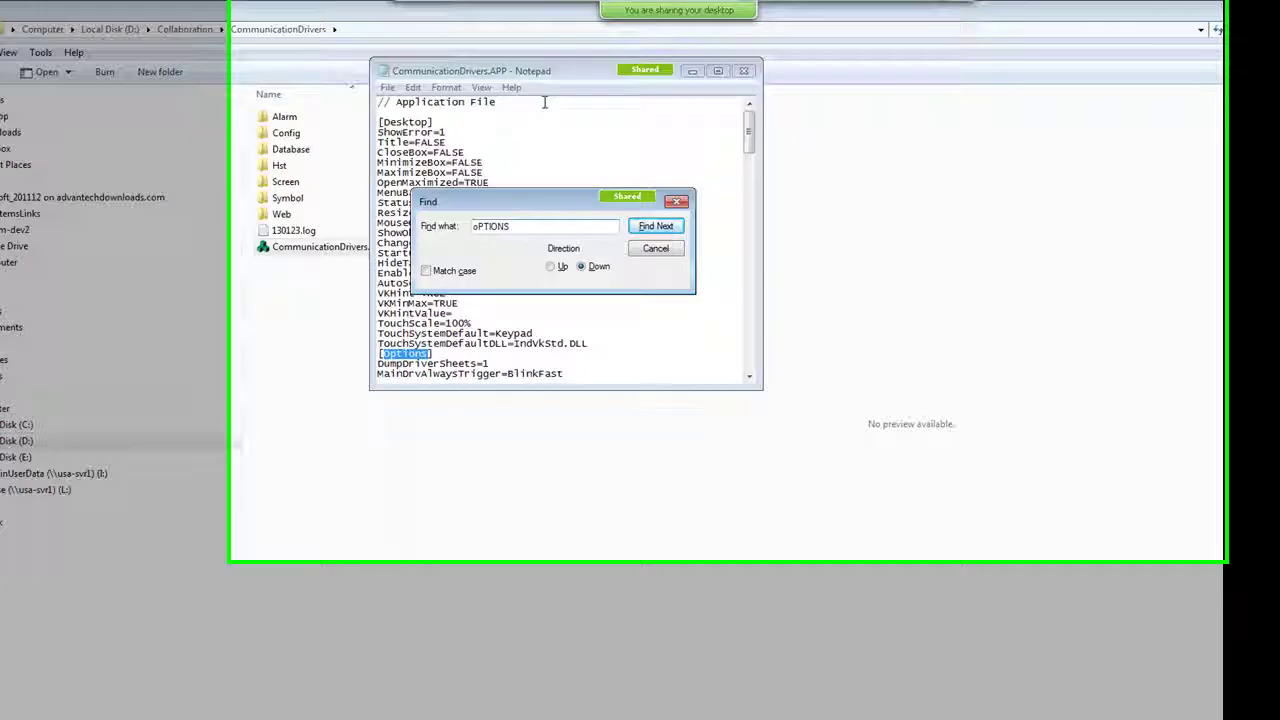
{"action": "key", "text": "Return"}
{"action": "key", "text": "Escape"}
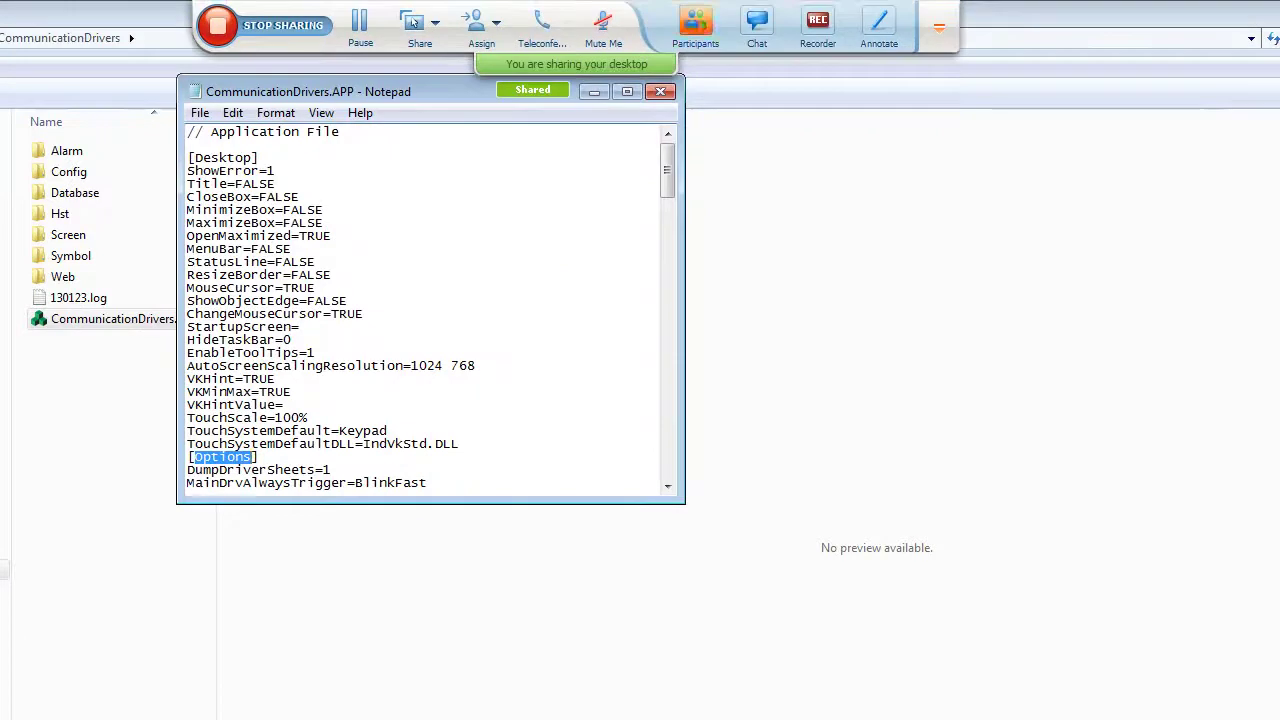
{"action": "left_click_drag", "start_coordinate": [331, 469], "coordinate": [220, 469]}
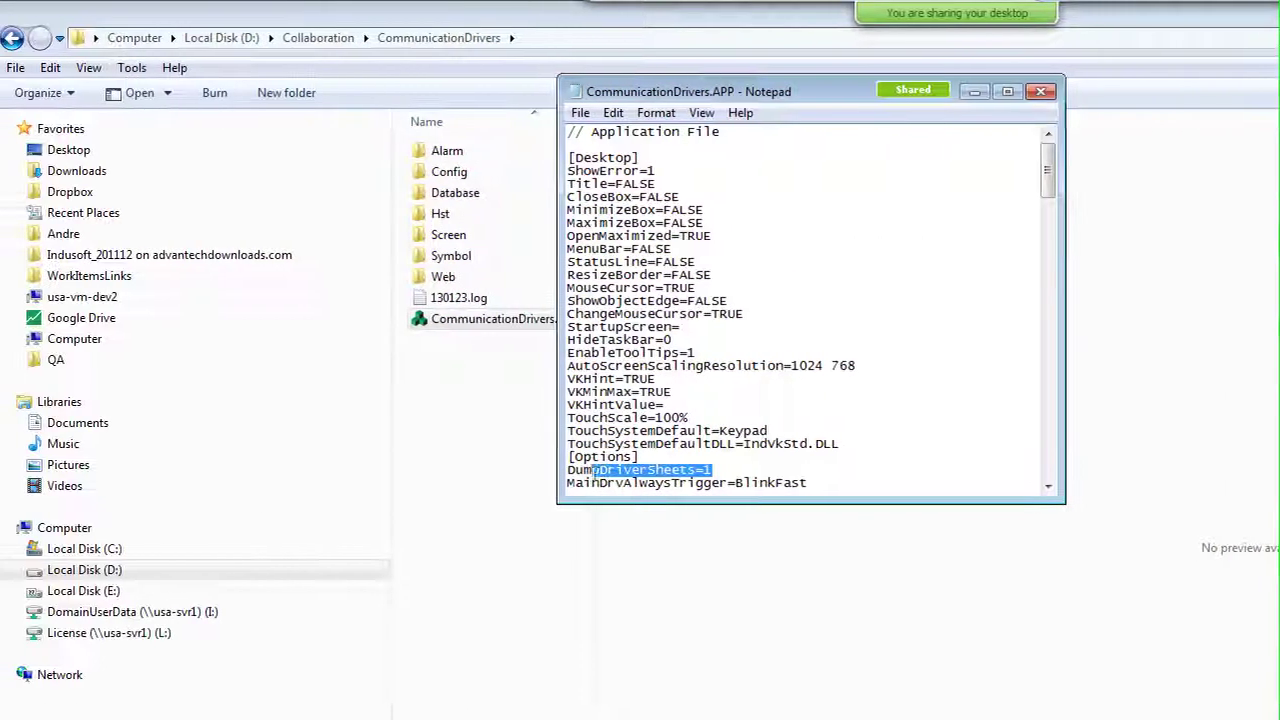
Close CommunicationDrivers.APP in Notepad, open the project's Web\Dump folder in Windows Explorer, and examine the listed DRV files
{"action": "left_click_drag", "start_coordinate": [701, 469], "coordinate": [557, 469]}
{"action": "left_click", "coordinate": [726, 470]}
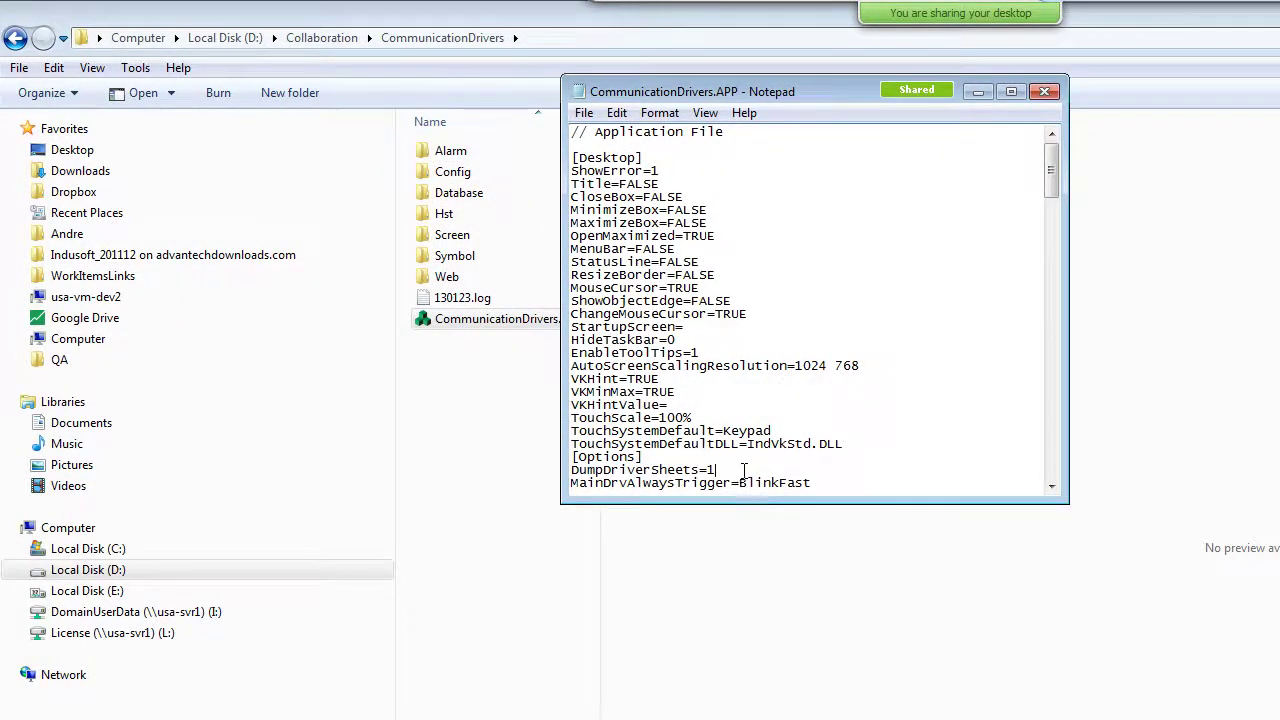
{"action": "left_click", "coordinate": [1044, 91]}
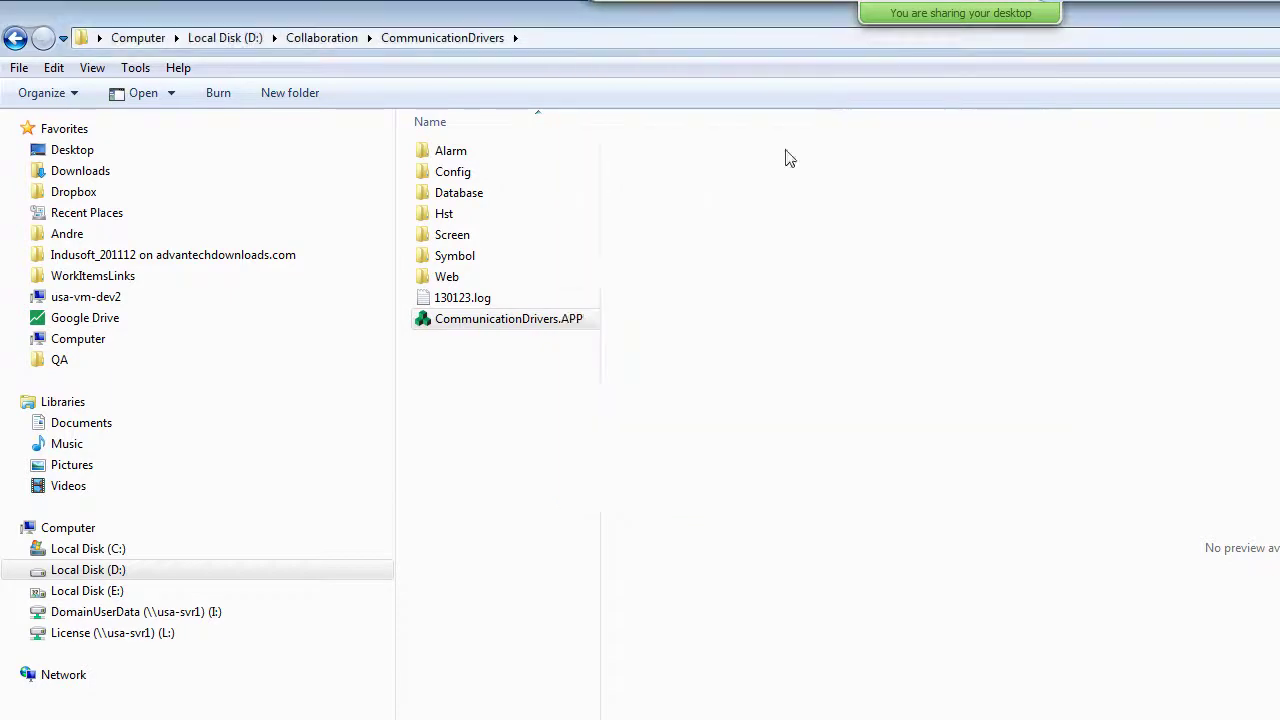
{"action": "left_click", "coordinate": [453, 283]}
{"action": "double_click", "coordinate": [450, 280]}
{"action": "double_click", "coordinate": [450, 151]}
{"action": "left_click", "coordinate": [480, 171]}
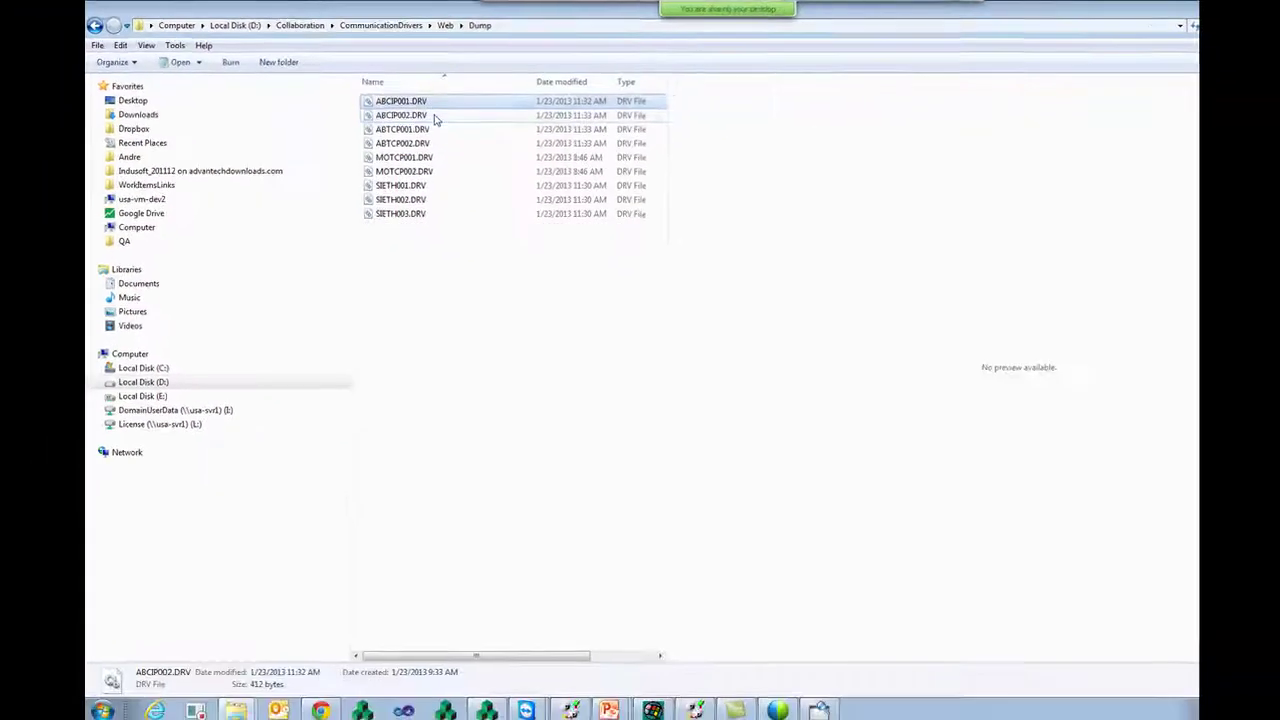
{"action": "left_click", "coordinate": [440, 100]}
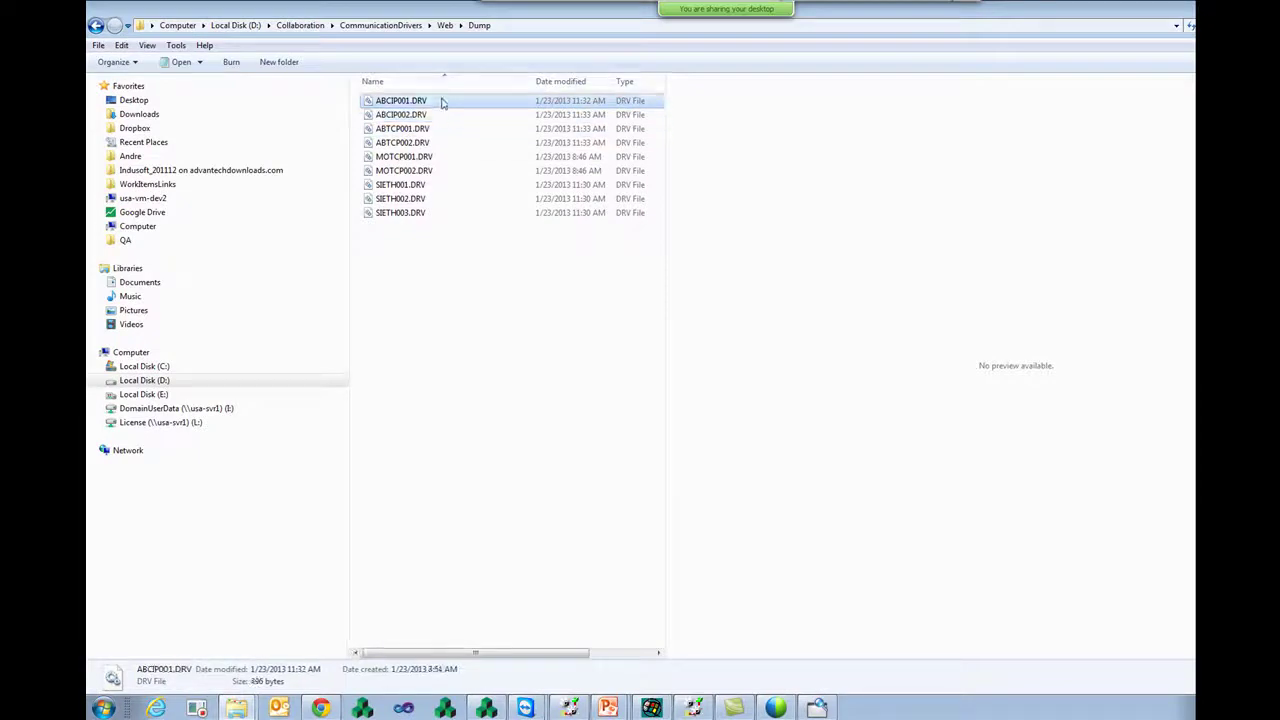
Copy the full path of the Dump folder from Windows Explorer
{"action": "left_click", "coordinate": [505, 28]}
{"action": "right_click", "coordinate": [339, 27]}
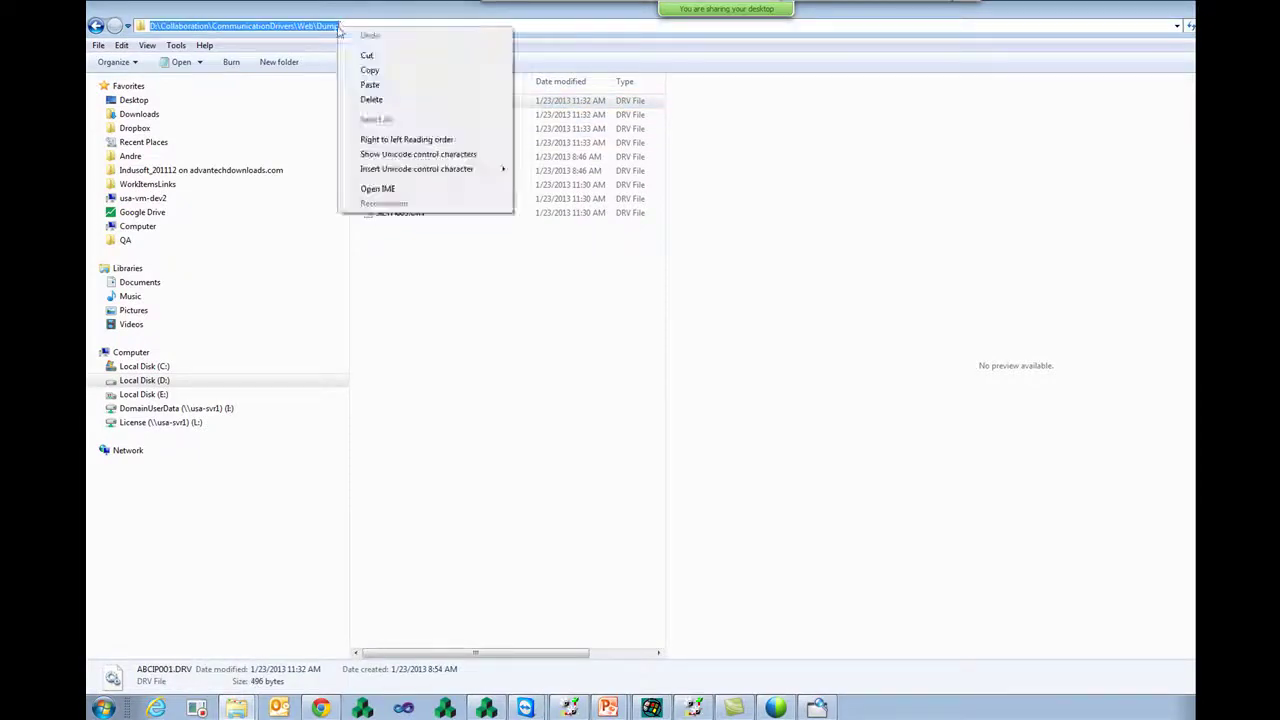
{"action": "left_click", "coordinate": [372, 69]}
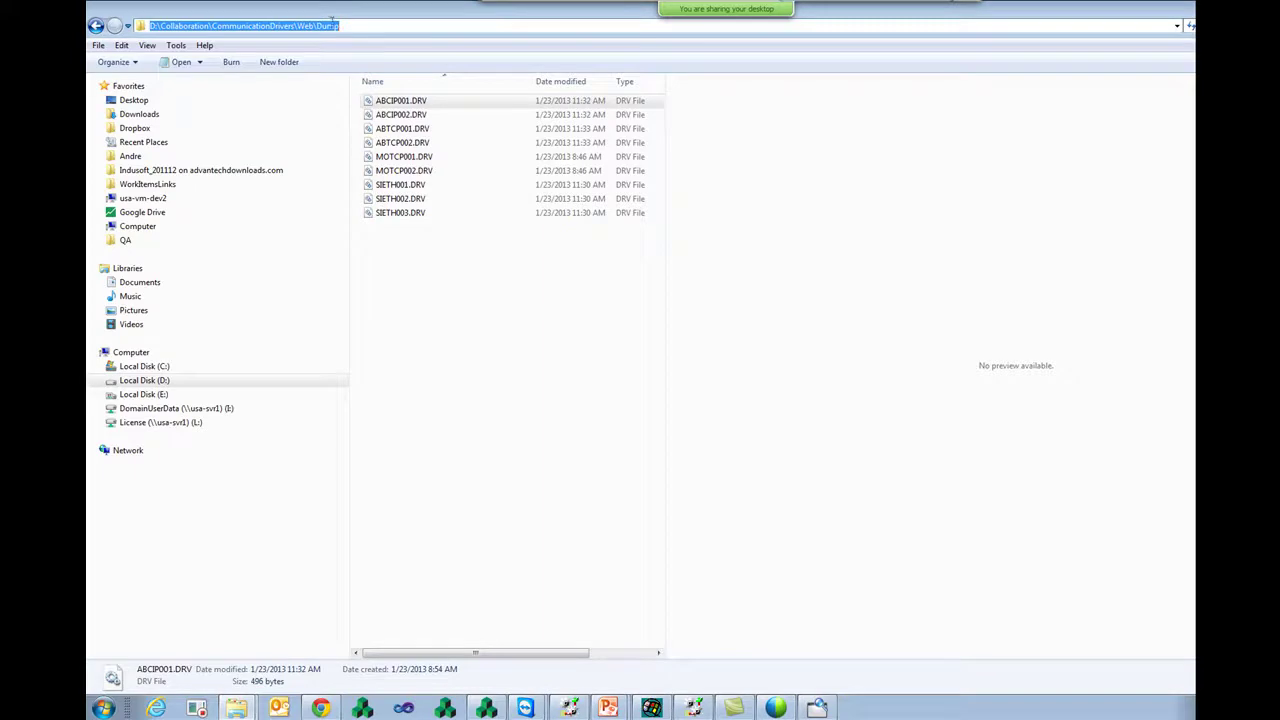
{"action": "left_click", "coordinate": [433, 297]}
Switch to InduSoft Web Studio and browse to D:\Collaboration\CommunicationDrivers\Web\Dump for opening a project file
{"action": "left_click", "coordinate": [486, 708]}
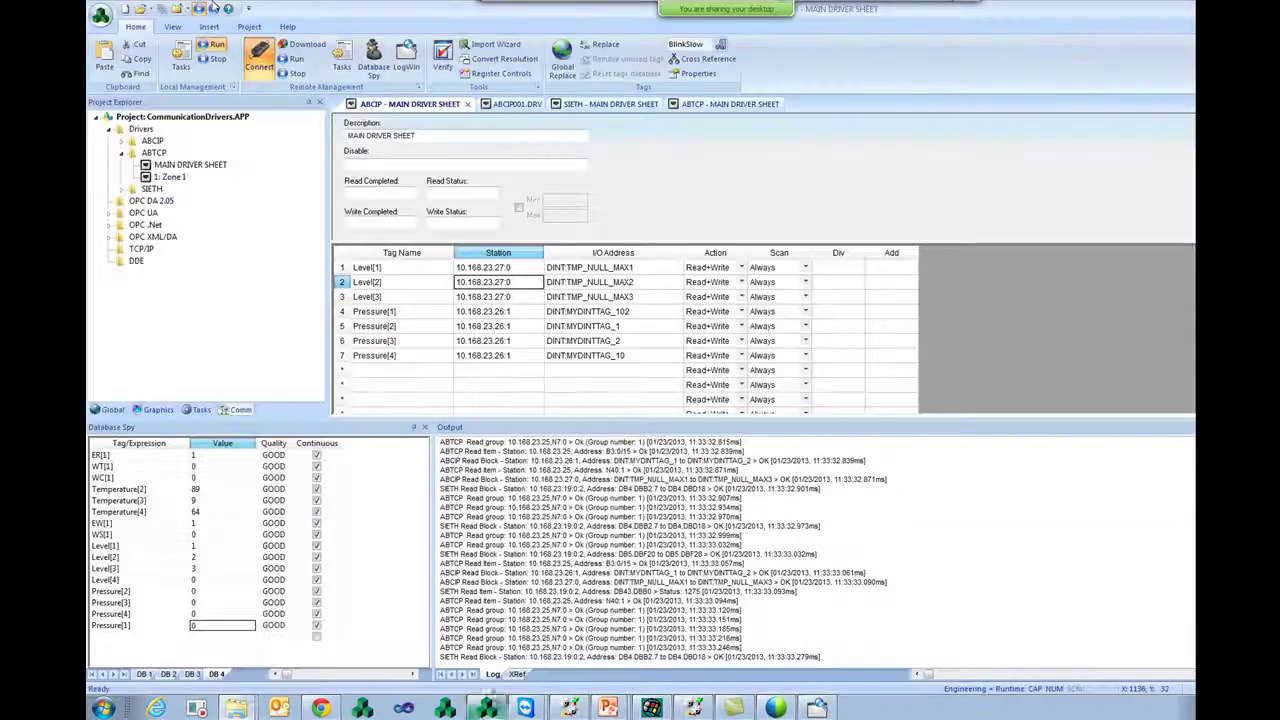
{"action": "left_click", "coordinate": [187, 12]}
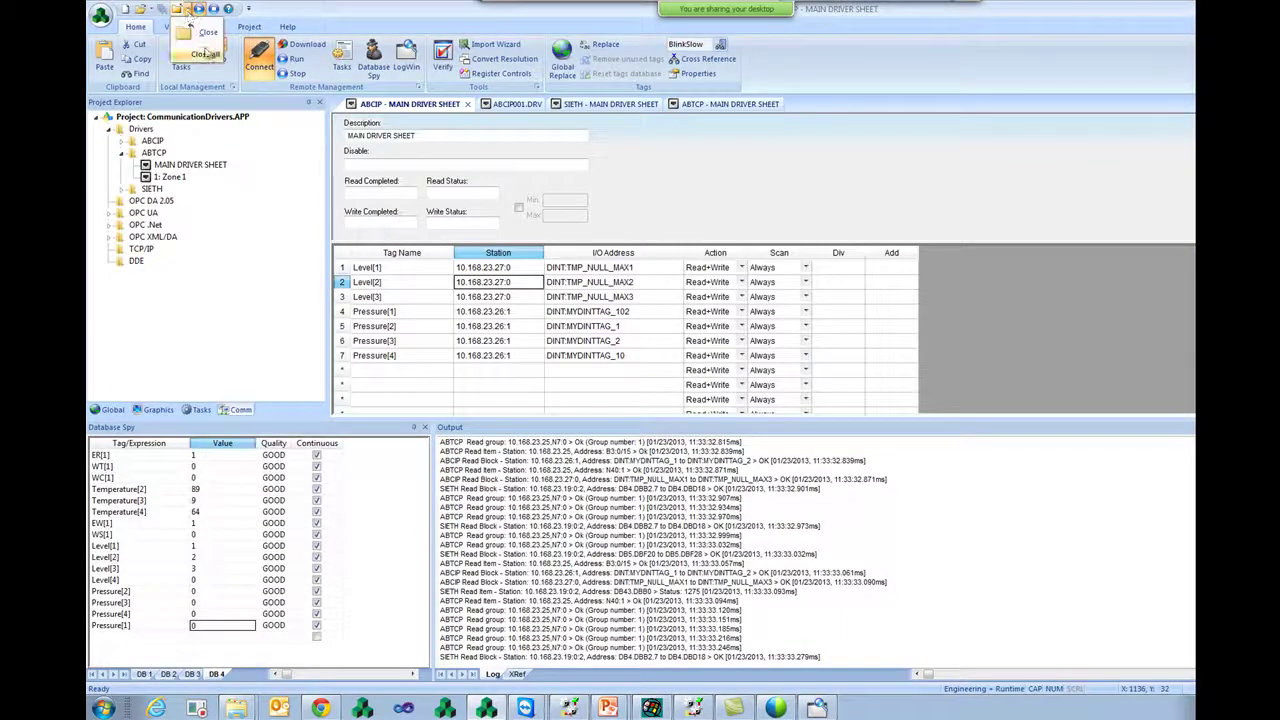
{"action": "left_click", "coordinate": [152, 10]}
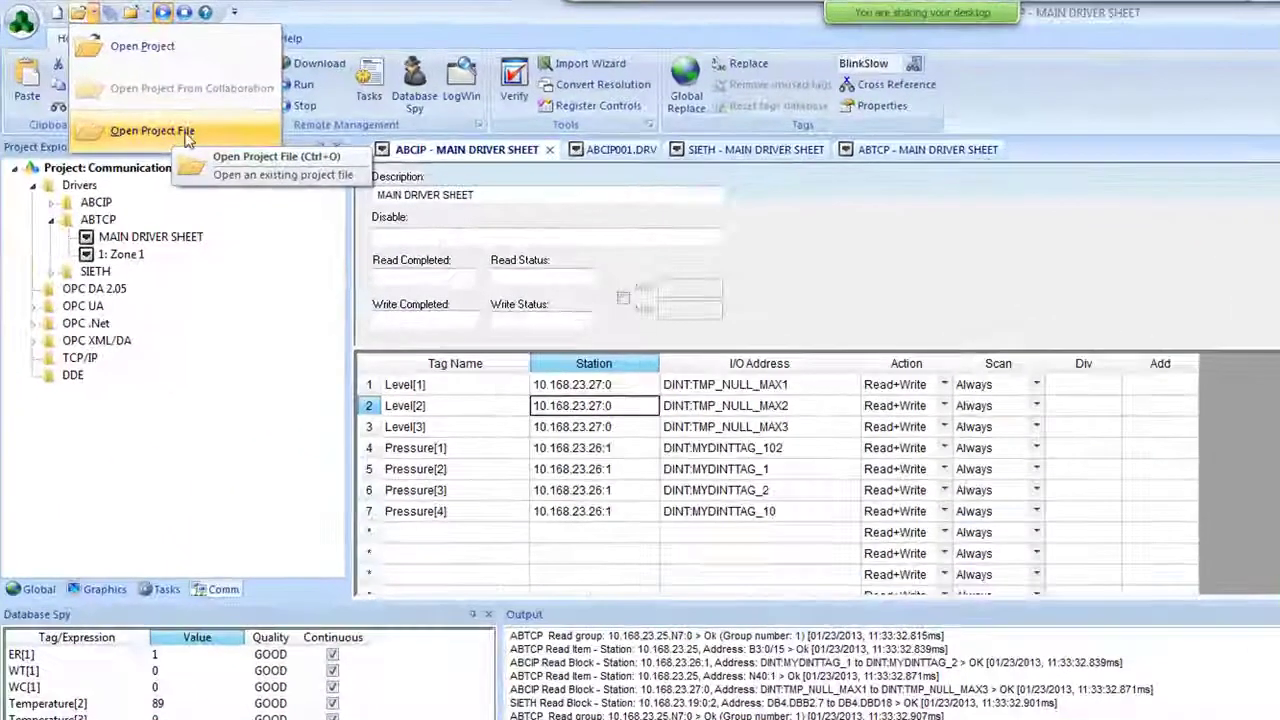
{"action": "left_click", "coordinate": [146, 129]}
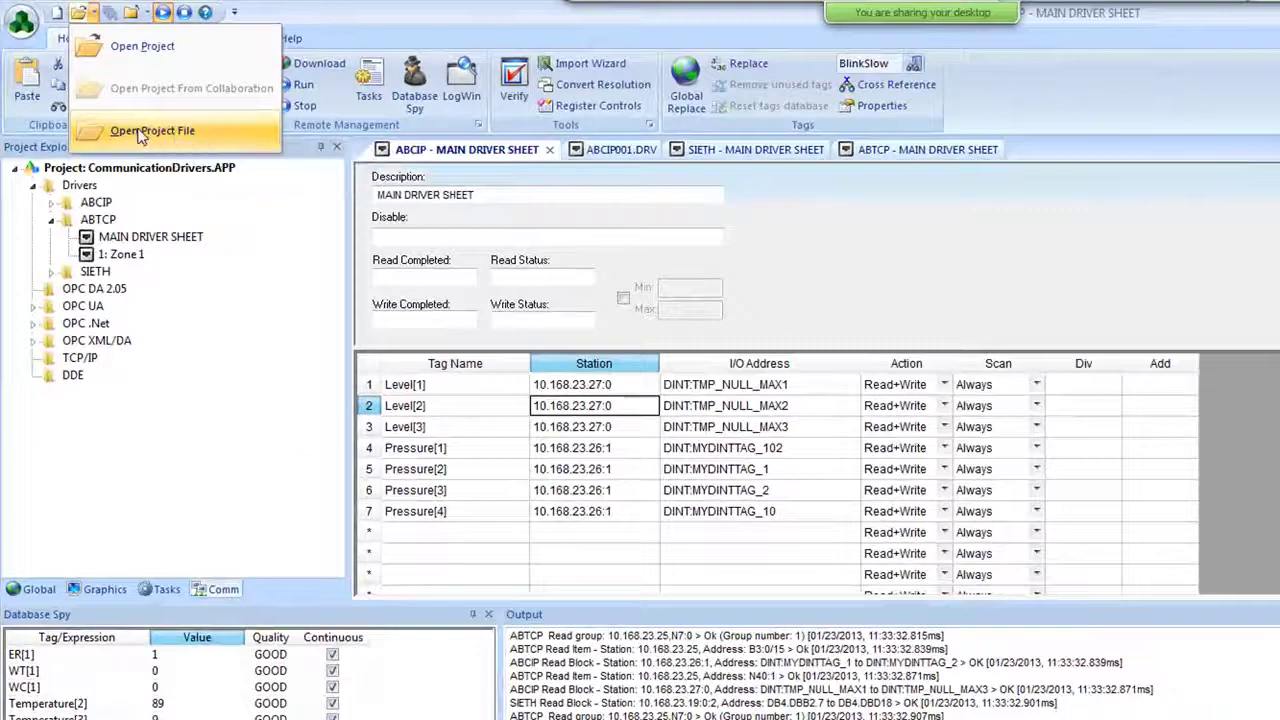
{"action": "key", "text": "ctrl+v"}
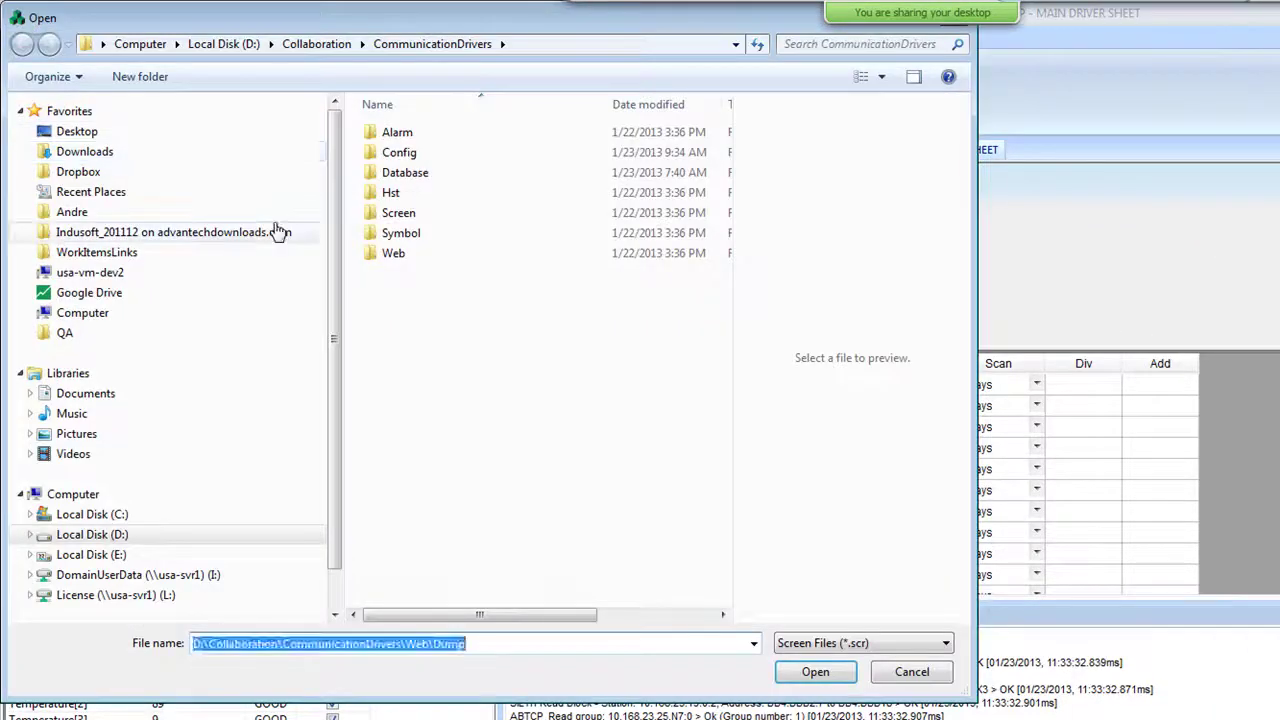
{"action": "key", "text": "Return"}
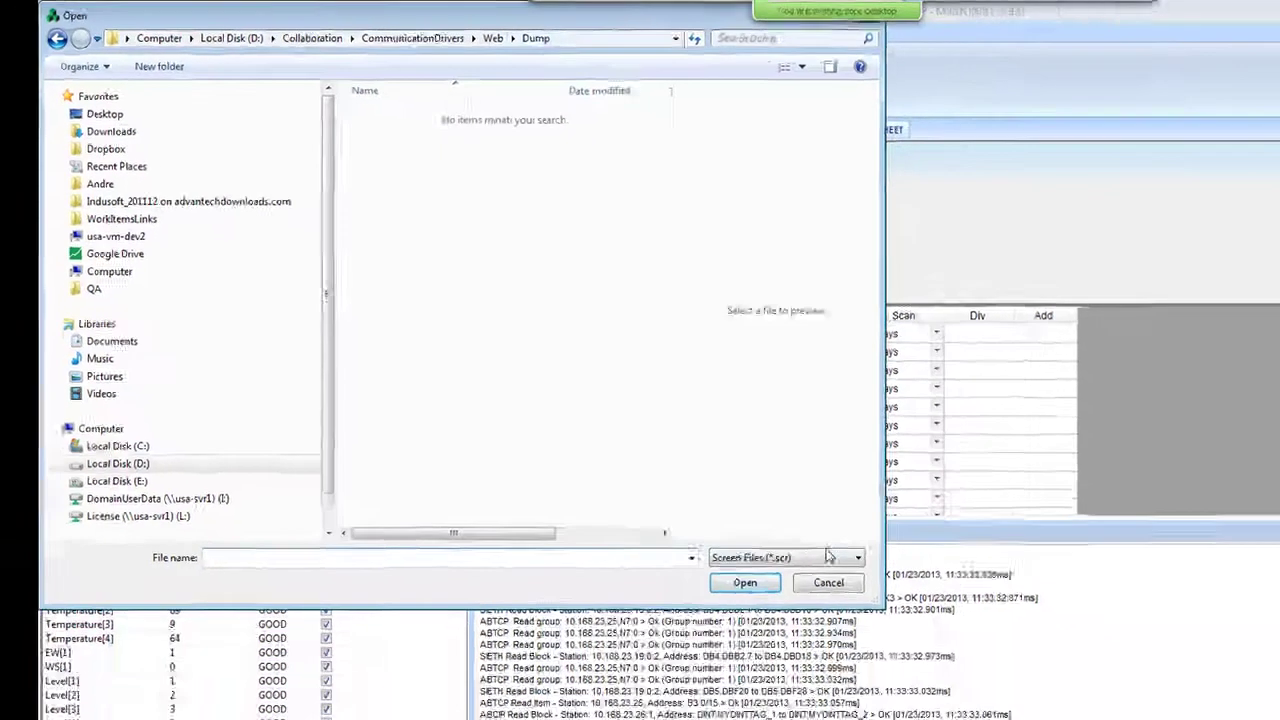
Filter the file list to Driver Files (*.drv) and open the virtual driver sheet ABCIP001.DRV
{"action": "left_click", "coordinate": [900, 643]}
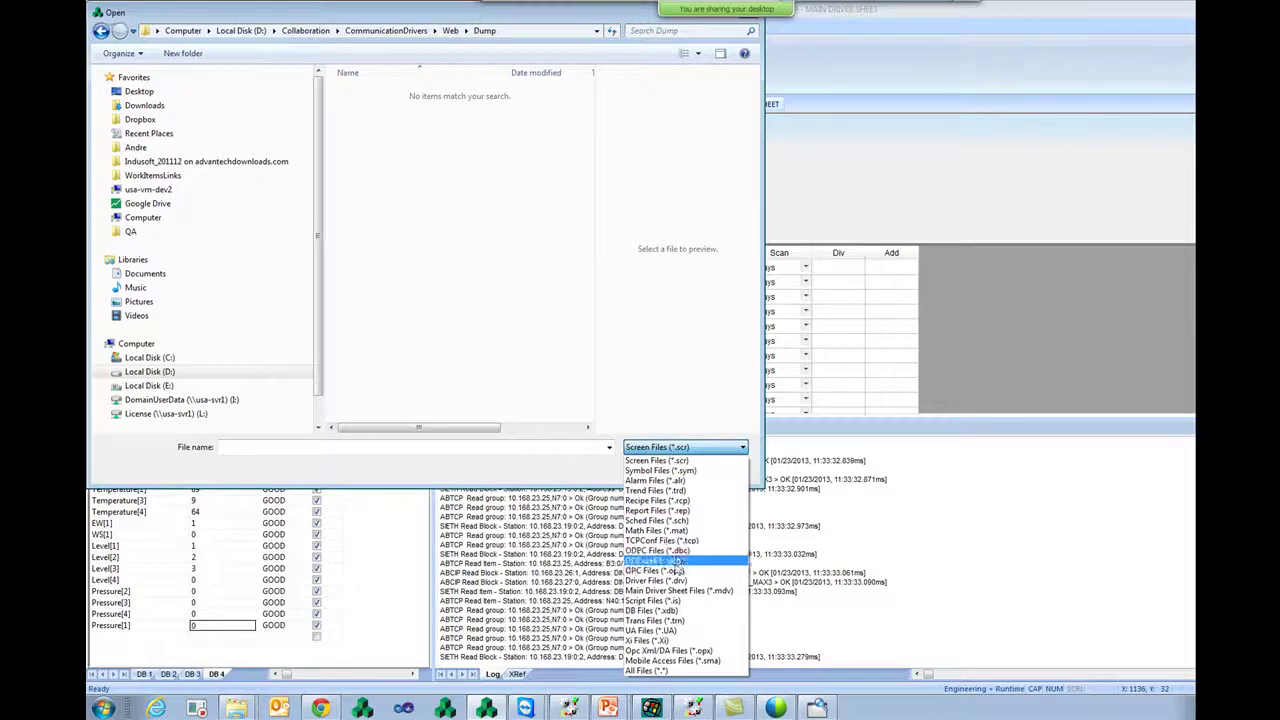
{"action": "left_click", "coordinate": [678, 581]}
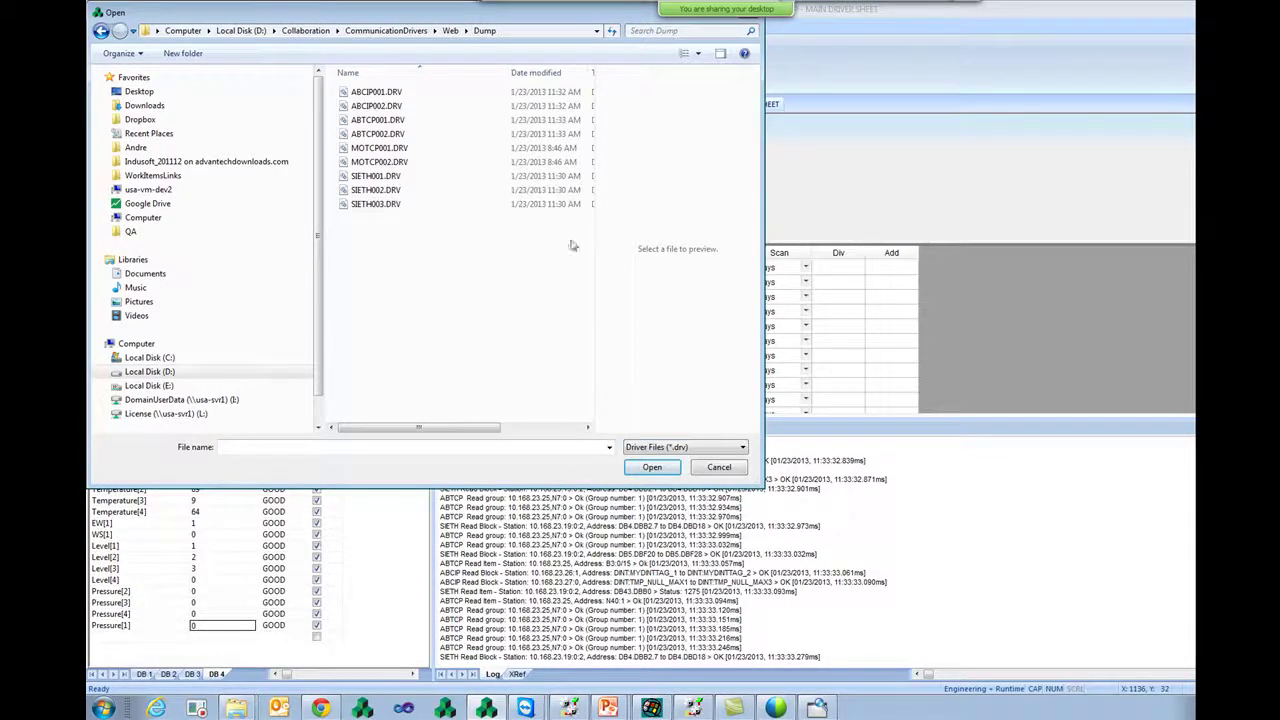
{"action": "double_click", "coordinate": [390, 92]}
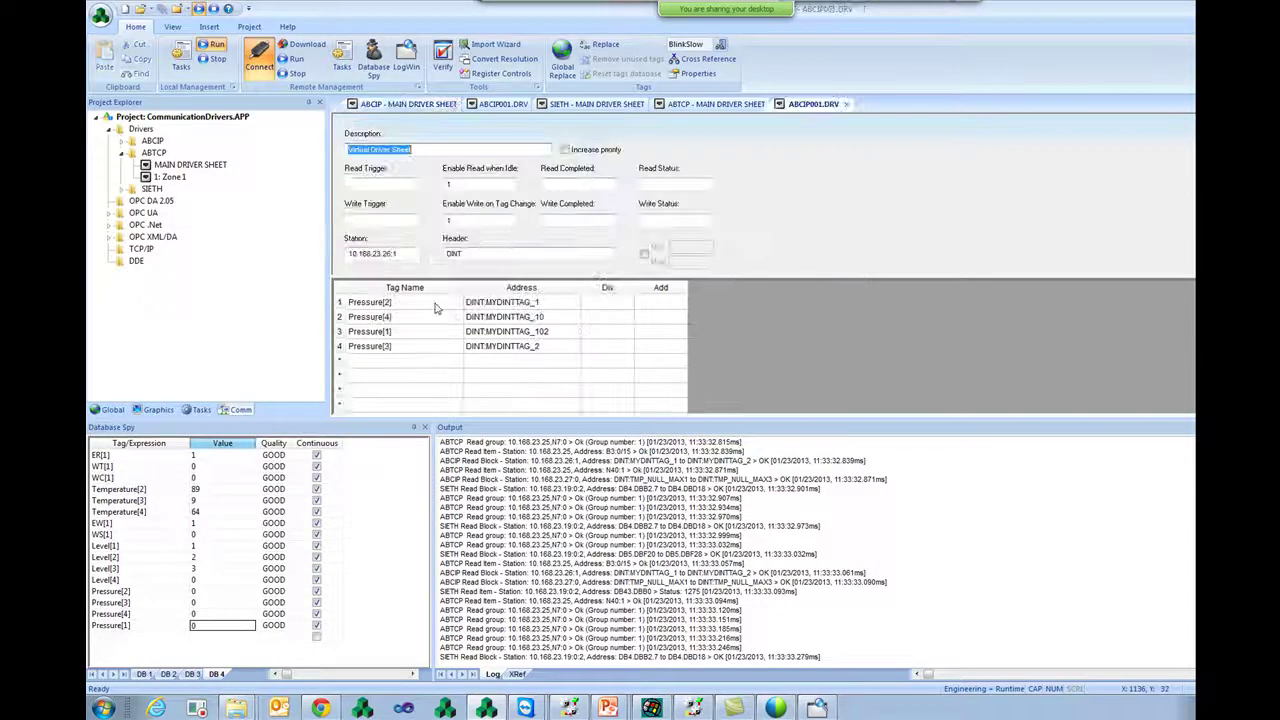
Examine the order of the Pressure tags' DINT:MYDINTTAG addresses in the ABCIP001.DRV virtual driver sheet
{"action": "left_click", "coordinate": [507, 303]}
{"action": "left_click", "coordinate": [525, 347]}
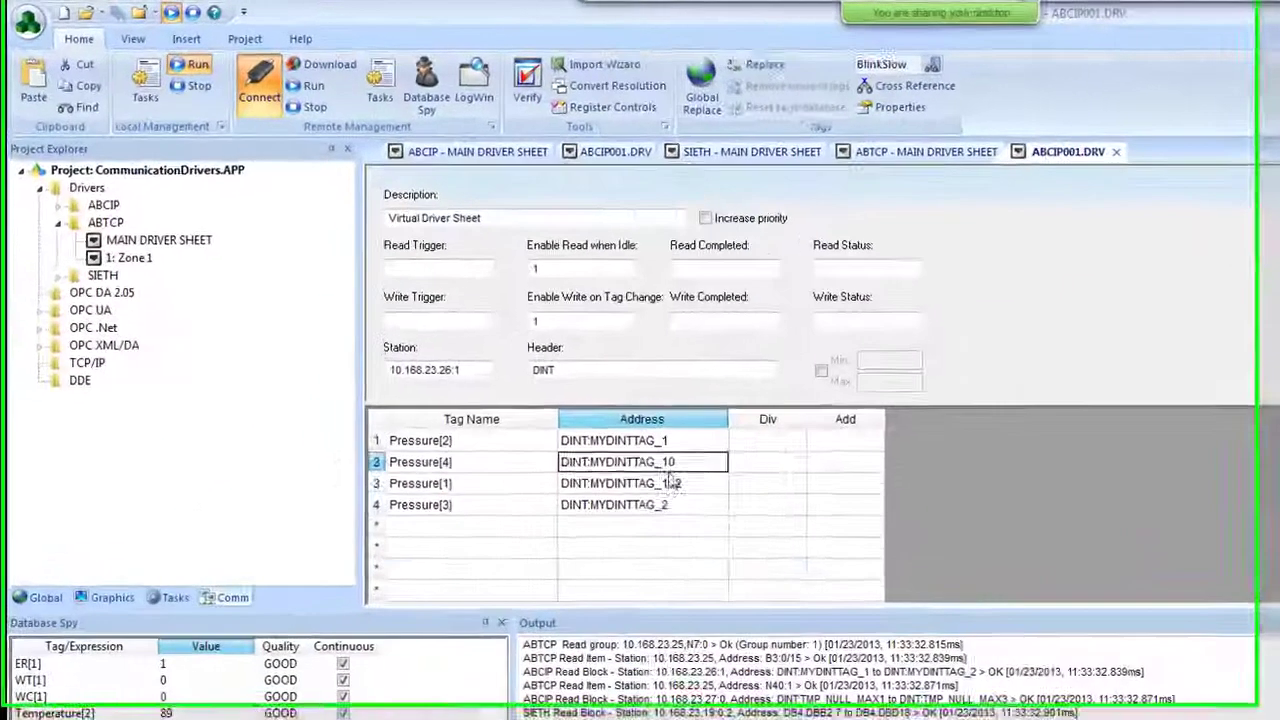
{"action": "left_click", "coordinate": [683, 476]}
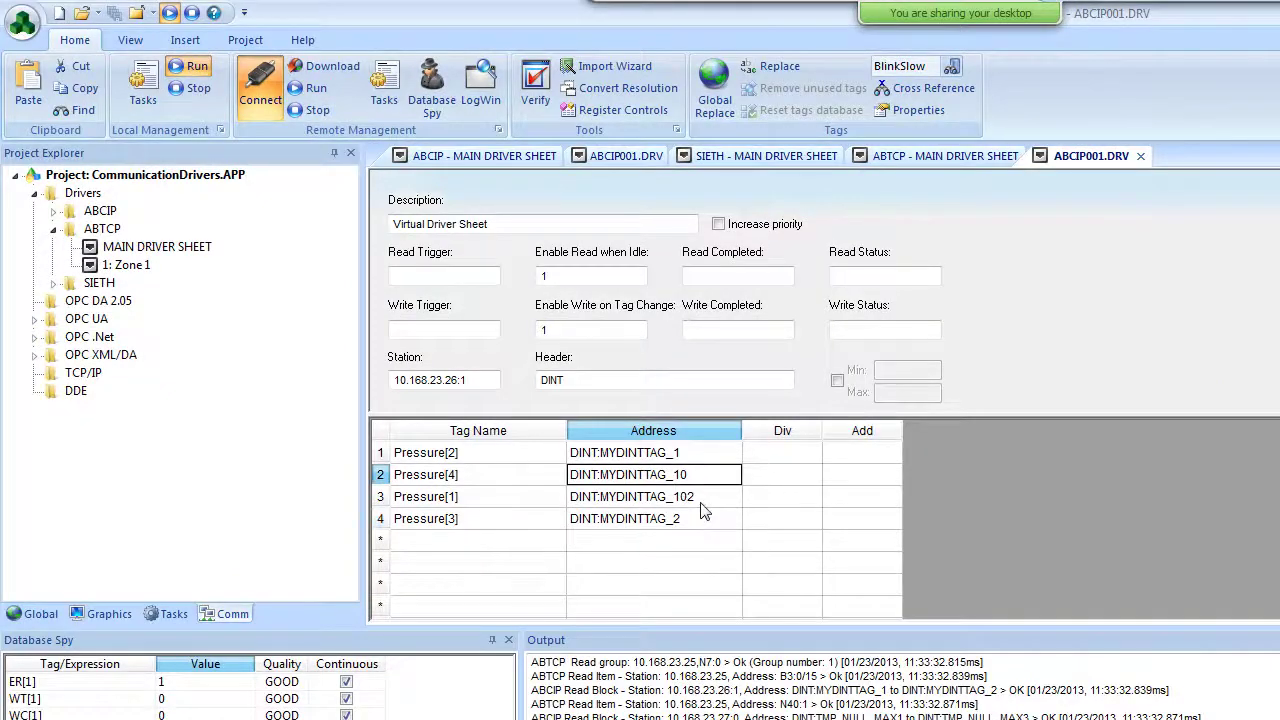
{"action": "left_click", "coordinate": [703, 494], "text": "shift"}
{"action": "key", "text": "ctrl+c"}
{"action": "left_click", "coordinate": [700, 519]}
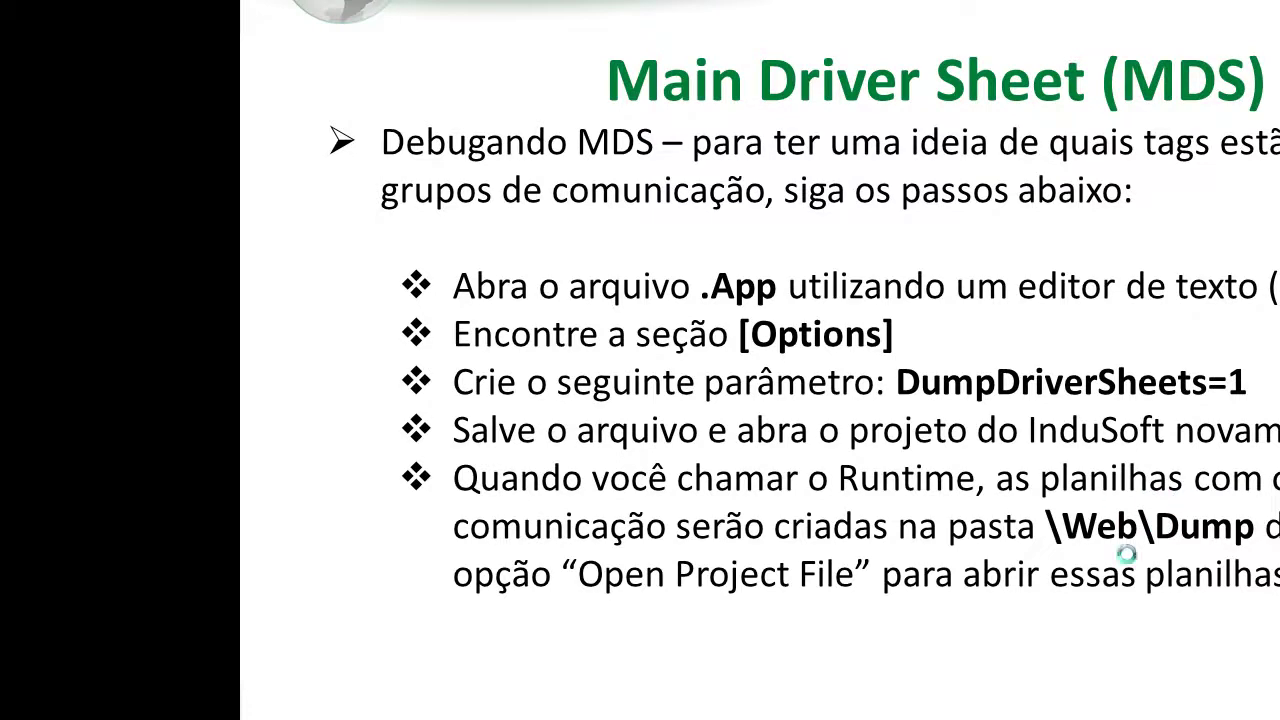
{"action": "left_click", "coordinate": [1079, 636]}
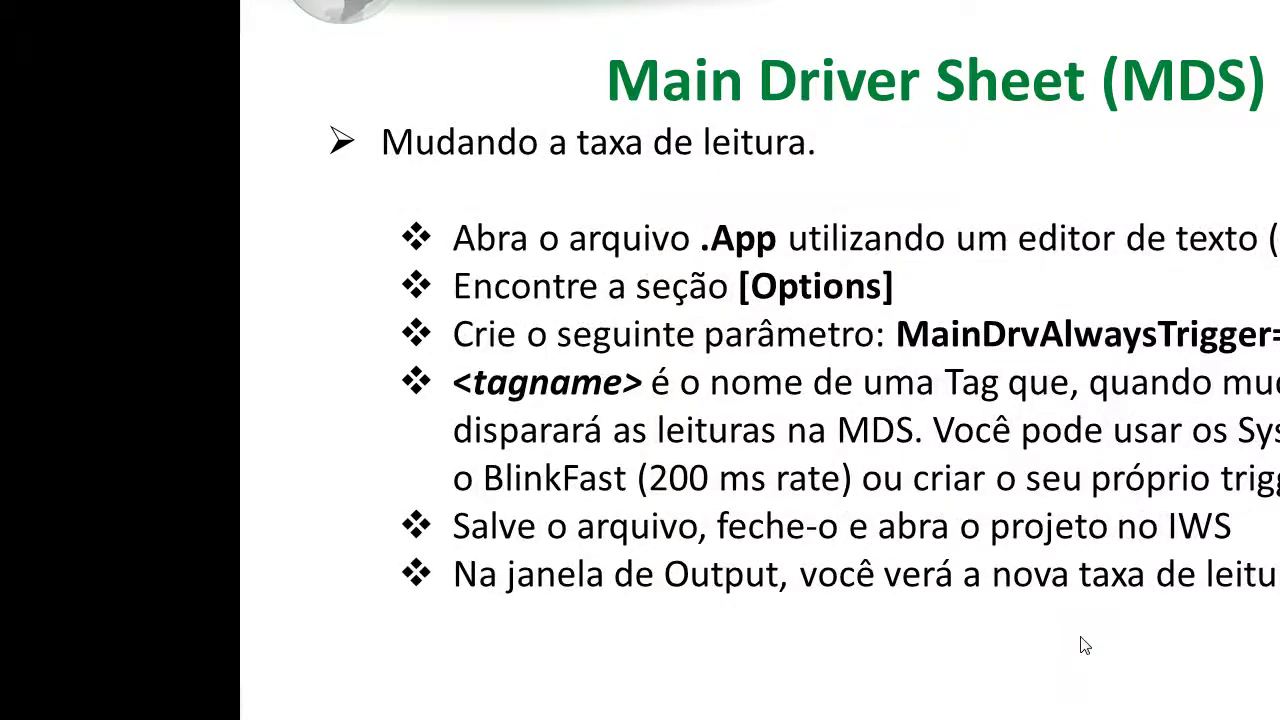
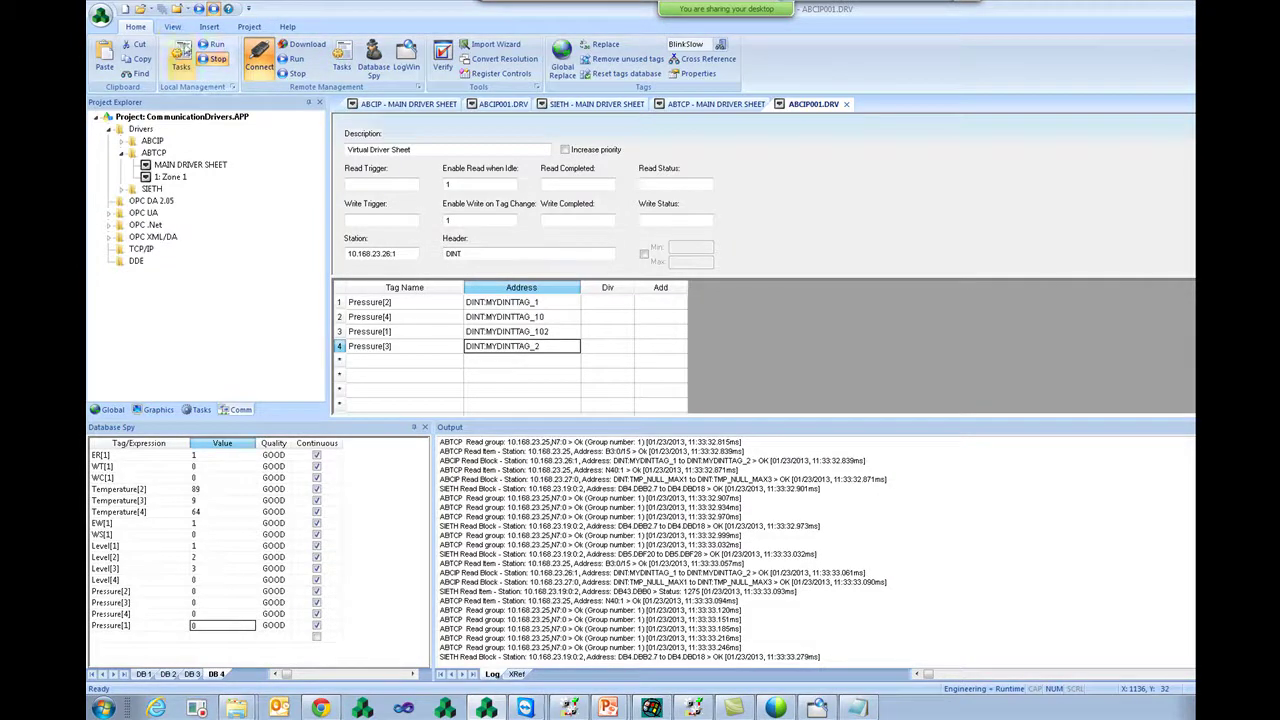
Remove the SIETH and ABCIP communication drivers from the project, keeping only ABTCP
{"action": "right_click", "coordinate": [148, 130]}
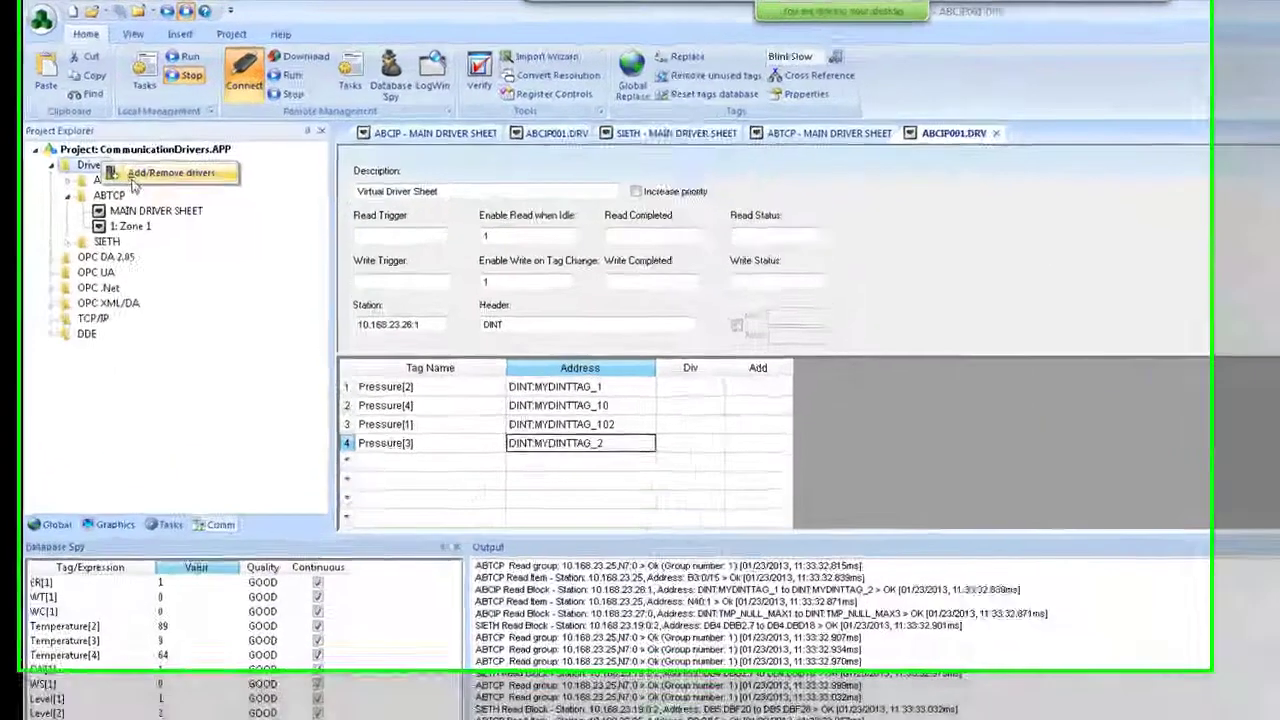
{"action": "left_click", "coordinate": [160, 173]}
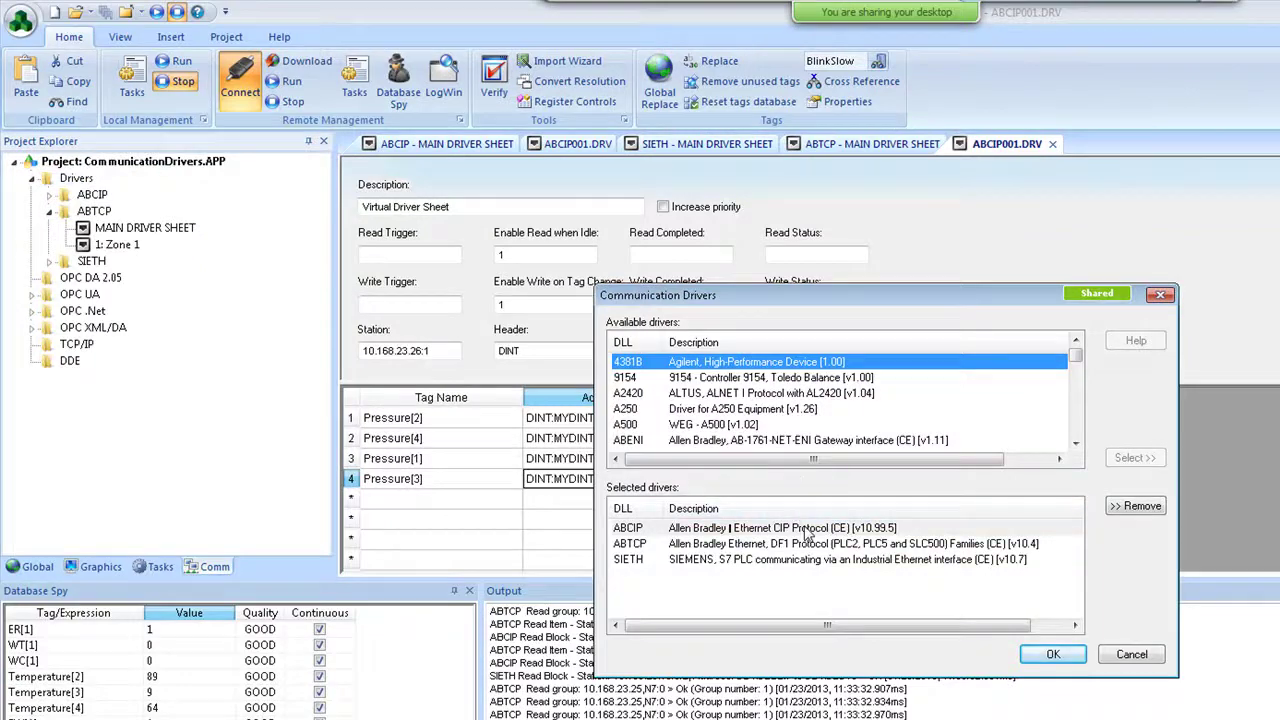
{"action": "left_click", "coordinate": [806, 530]}
{"action": "double_click", "coordinate": [815, 560]}
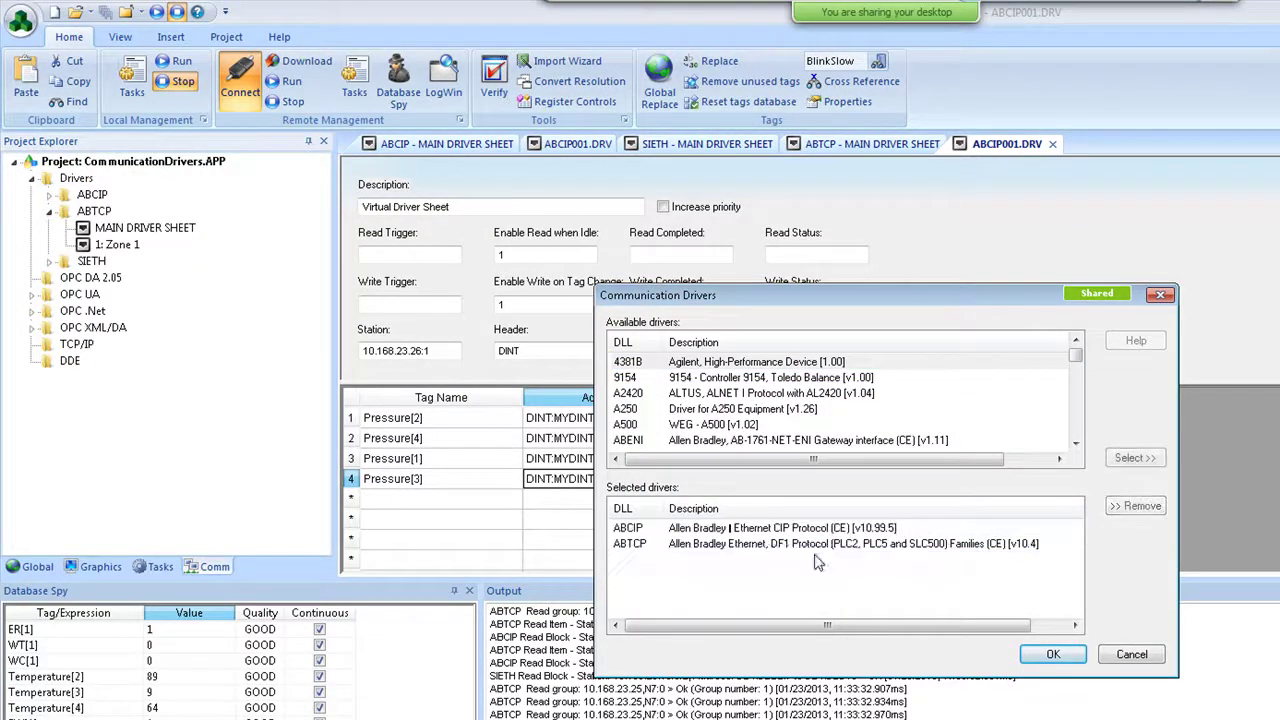
{"action": "double_click", "coordinate": [830, 532]}
{"action": "left_click", "coordinate": [1078, 655]}
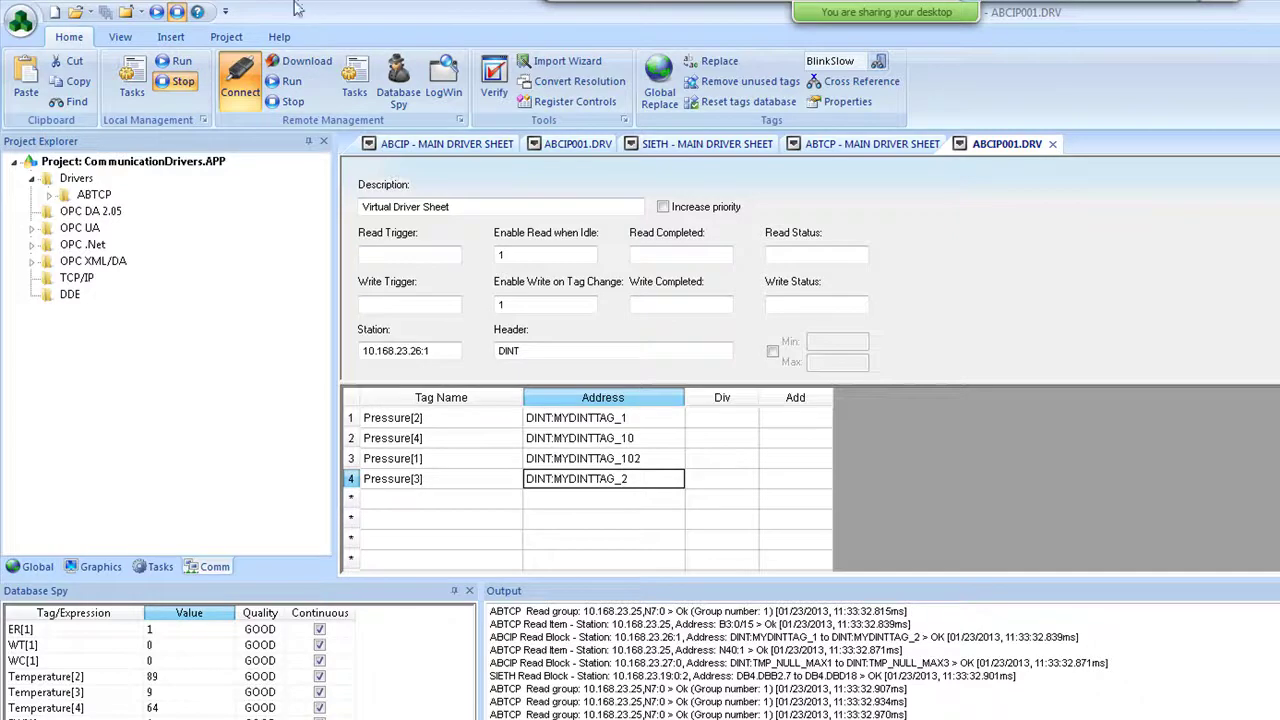
Close all open driver sheets and clear the messages in the Output log
{"action": "left_click", "coordinate": [143, 13]}
{"action": "left_click", "coordinate": [165, 75]}
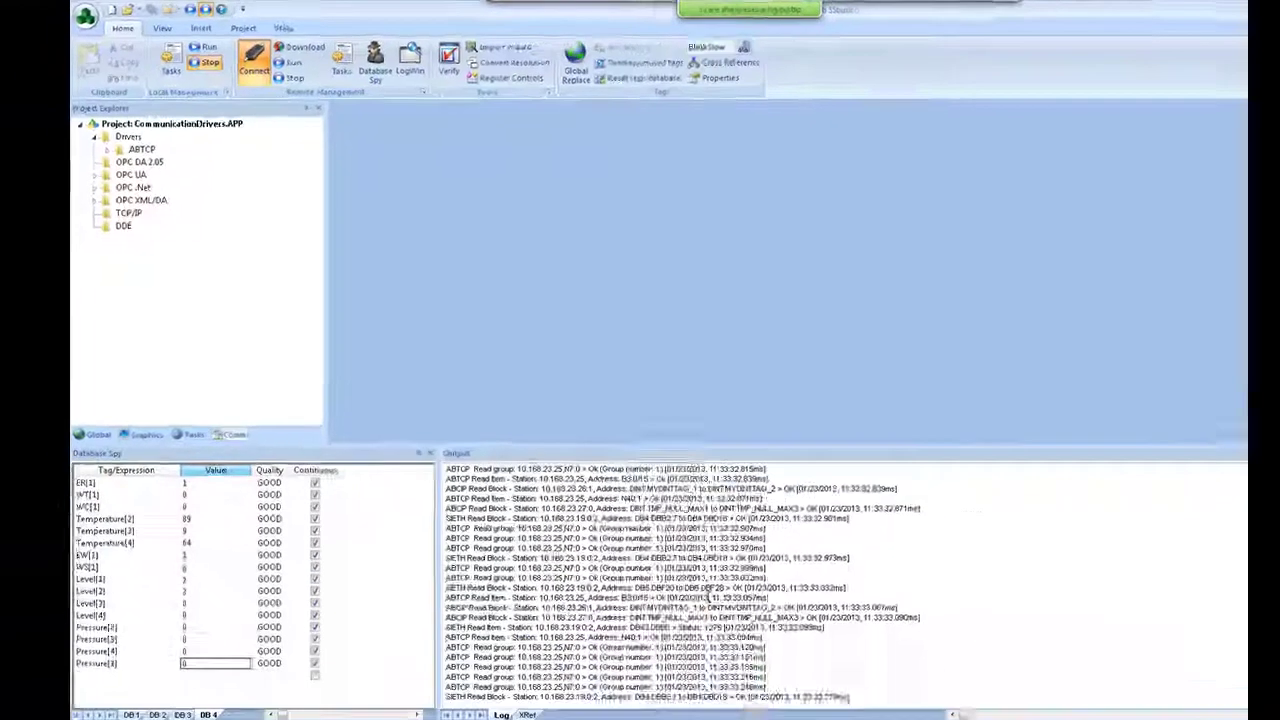
{"action": "left_click_drag", "start_coordinate": [531, 530], "coordinate": [820, 530]}
{"action": "right_click", "coordinate": [688, 570]}
{"action": "left_click", "coordinate": [716, 605]}
{"action": "right_click", "coordinate": [742, 598]}
{"action": "left_click", "coordinate": [772, 558]}
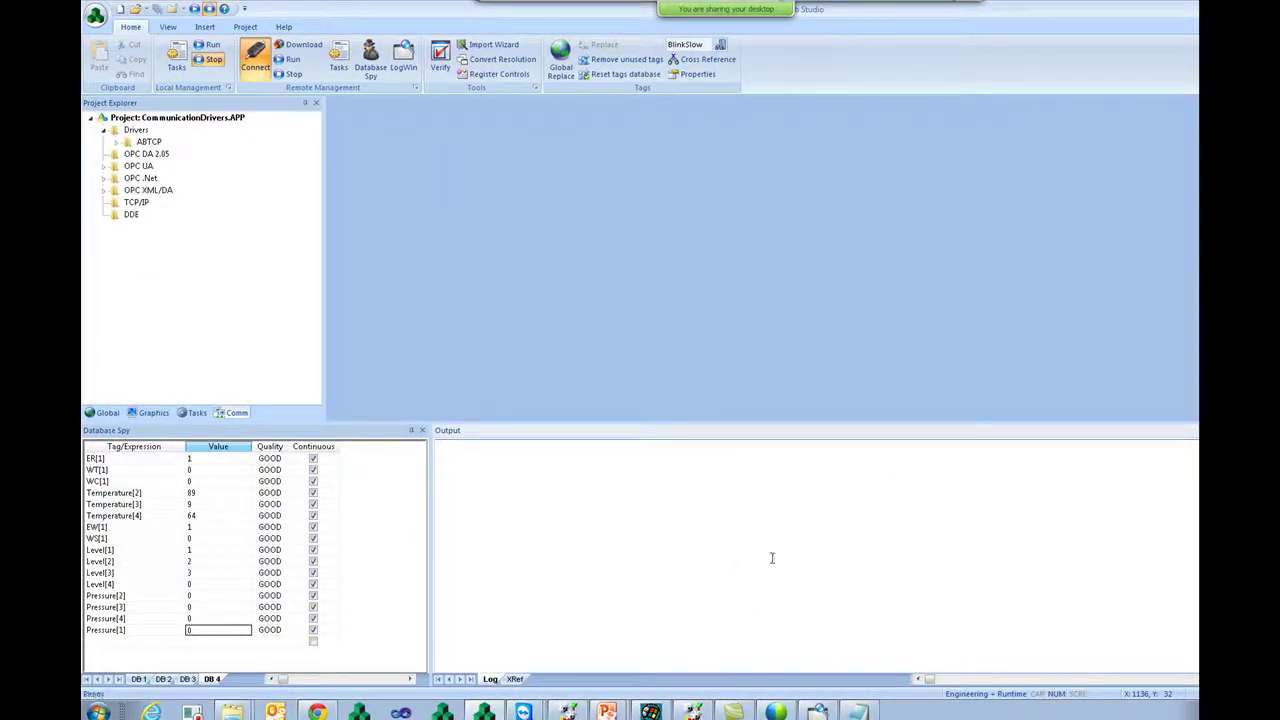
Start the Driver Runtime task from the local project status and close the task list
{"action": "left_click", "coordinate": [176, 58]}
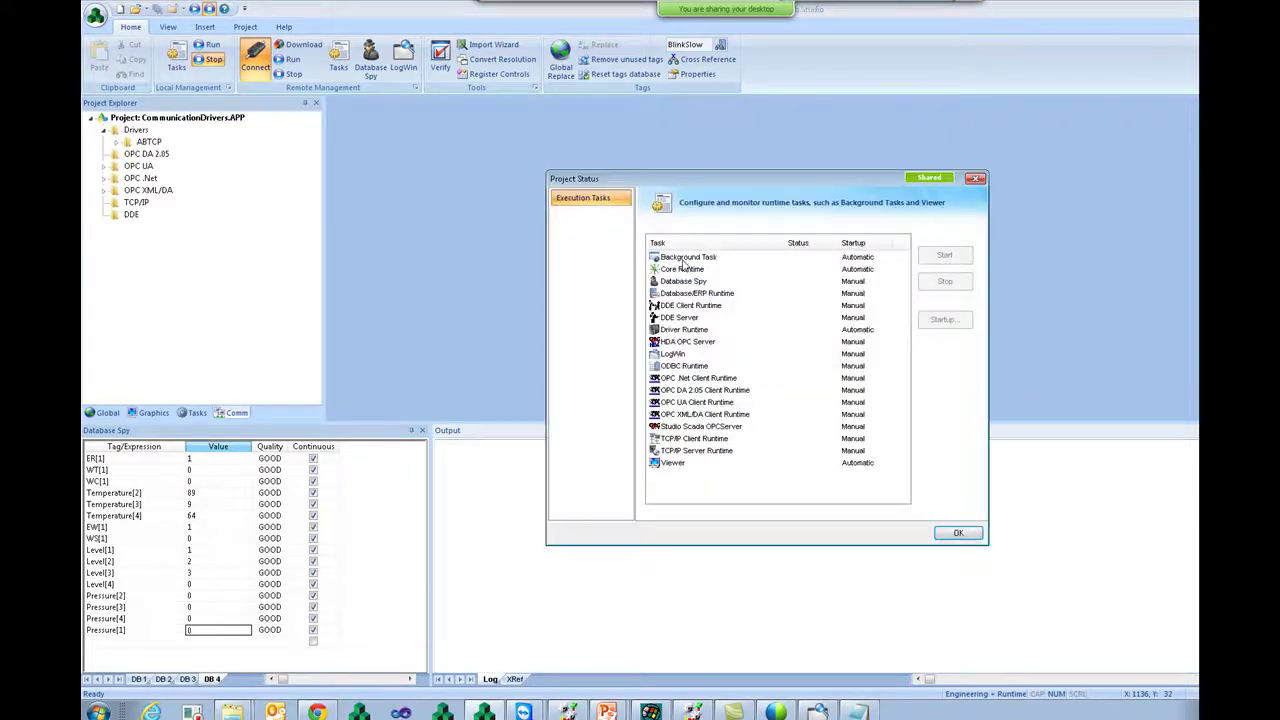
{"action": "left_click", "coordinate": [684, 329]}
{"action": "left_click", "coordinate": [944, 255]}
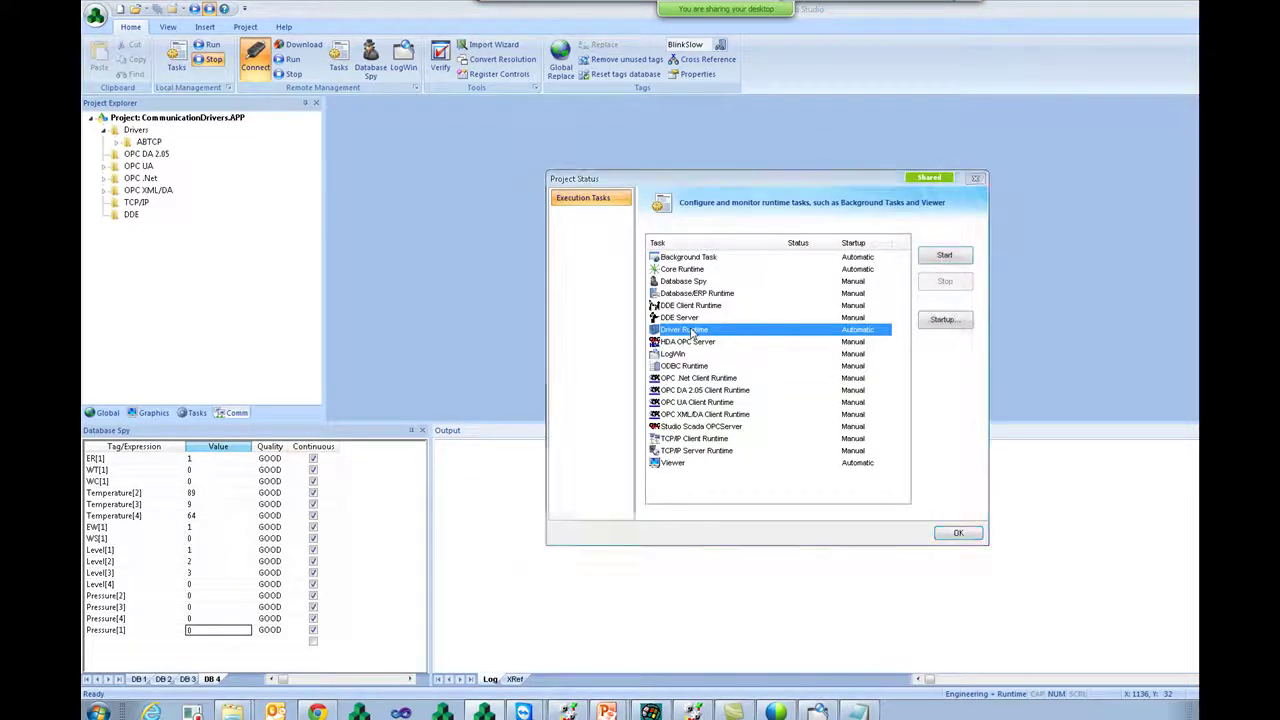
{"action": "left_click", "coordinate": [958, 533]}
Turn off Protocol Analyzer messages in the Output window's log settings
{"action": "right_click", "coordinate": [872, 529]}
{"action": "left_click", "coordinate": [945, 589]}
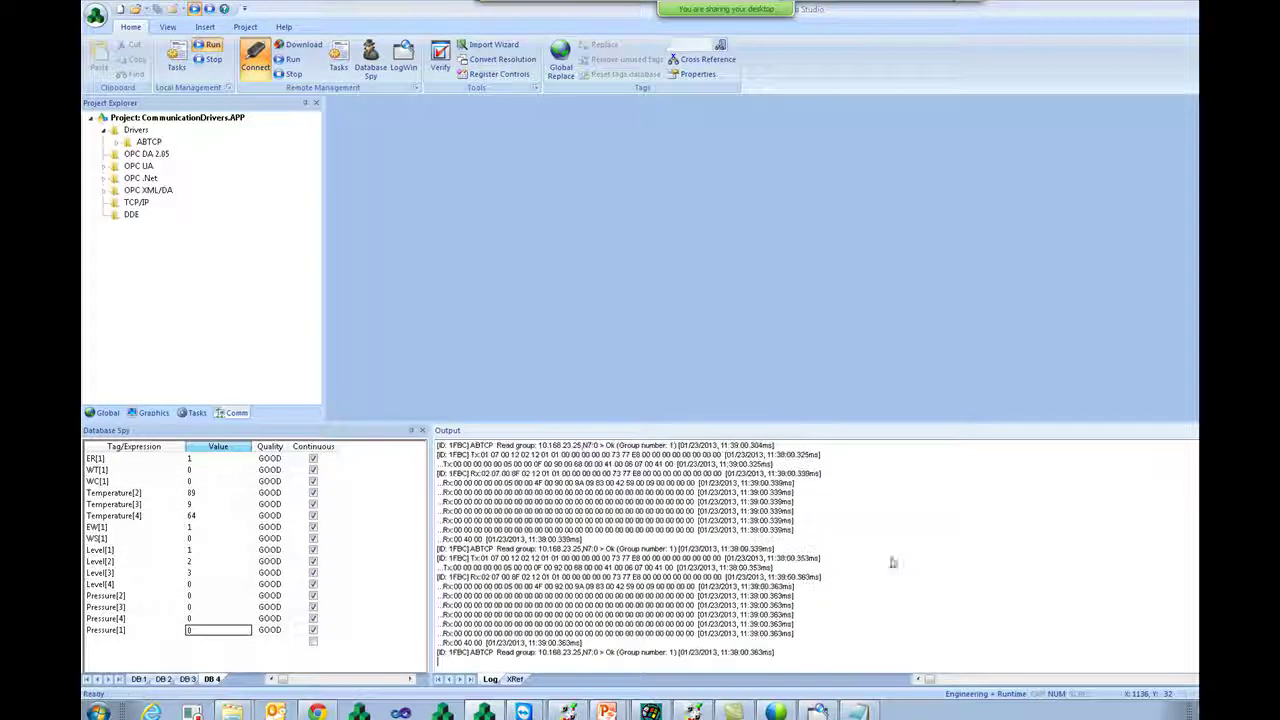
{"action": "left_click", "coordinate": [716, 373]}
{"action": "left_click", "coordinate": [929, 427]}
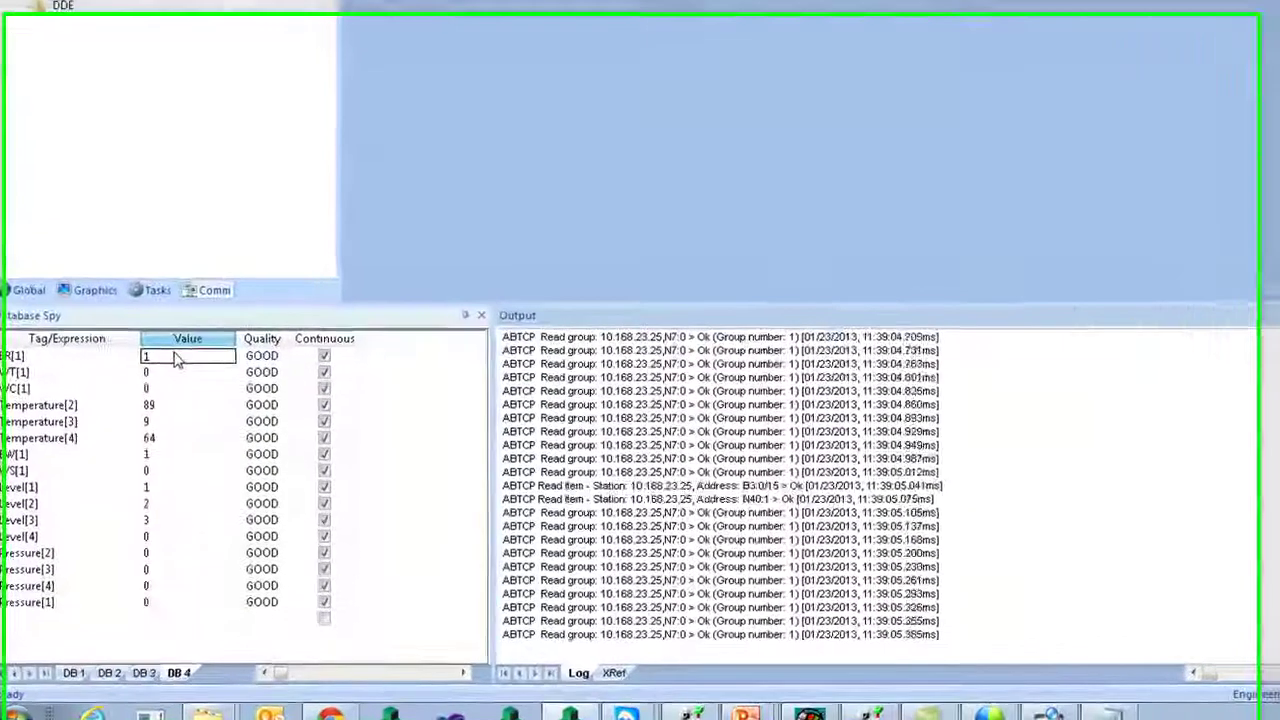
Set ER[1] to 0 in the Database Spy and clear the Output log
{"action": "left_click", "coordinate": [207, 454]}
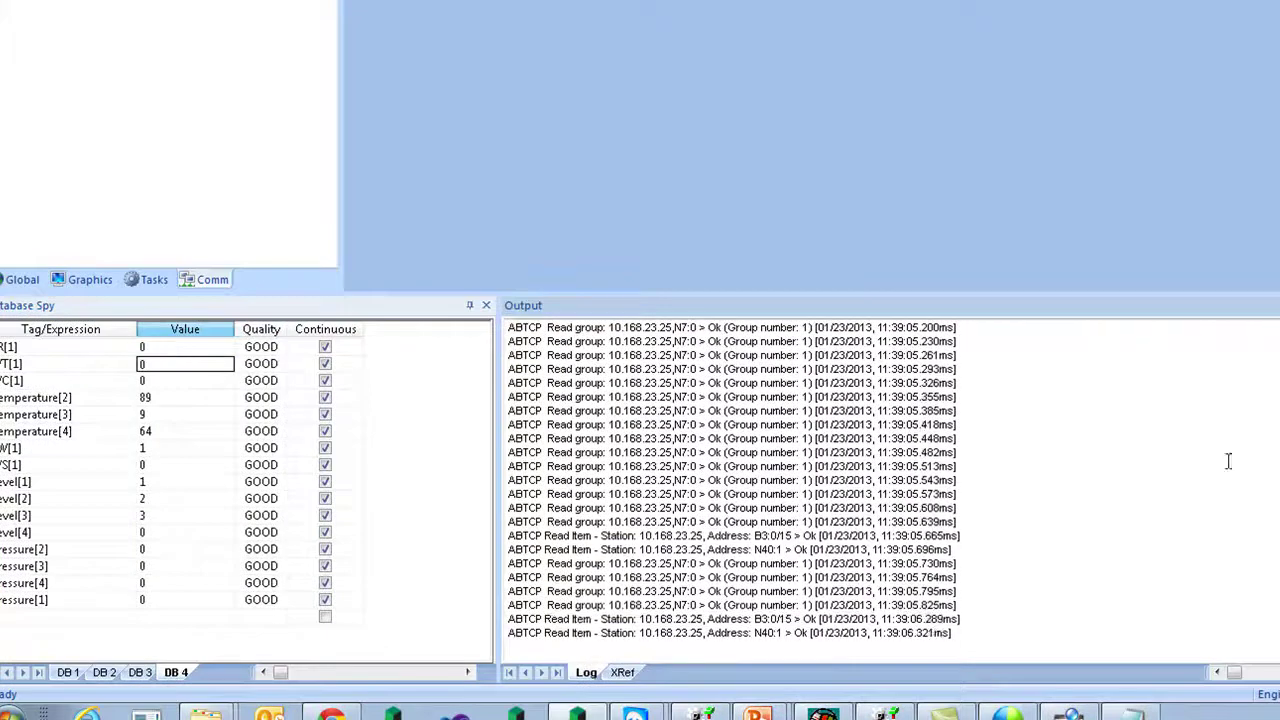
{"action": "right_click", "coordinate": [983, 560]}
{"action": "left_click", "coordinate": [1058, 438]}
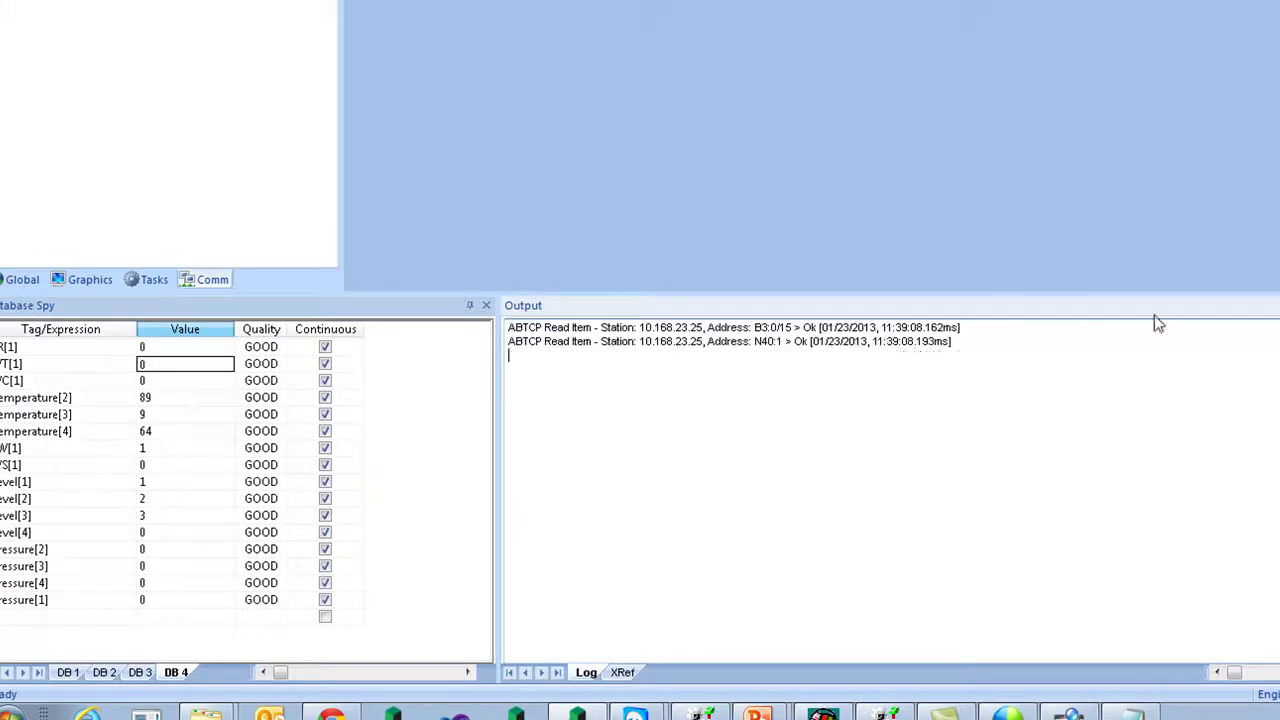
Pause the Output log and check in its log settings that Insert date/time is enabled
{"action": "right_click", "coordinate": [1043, 455]}
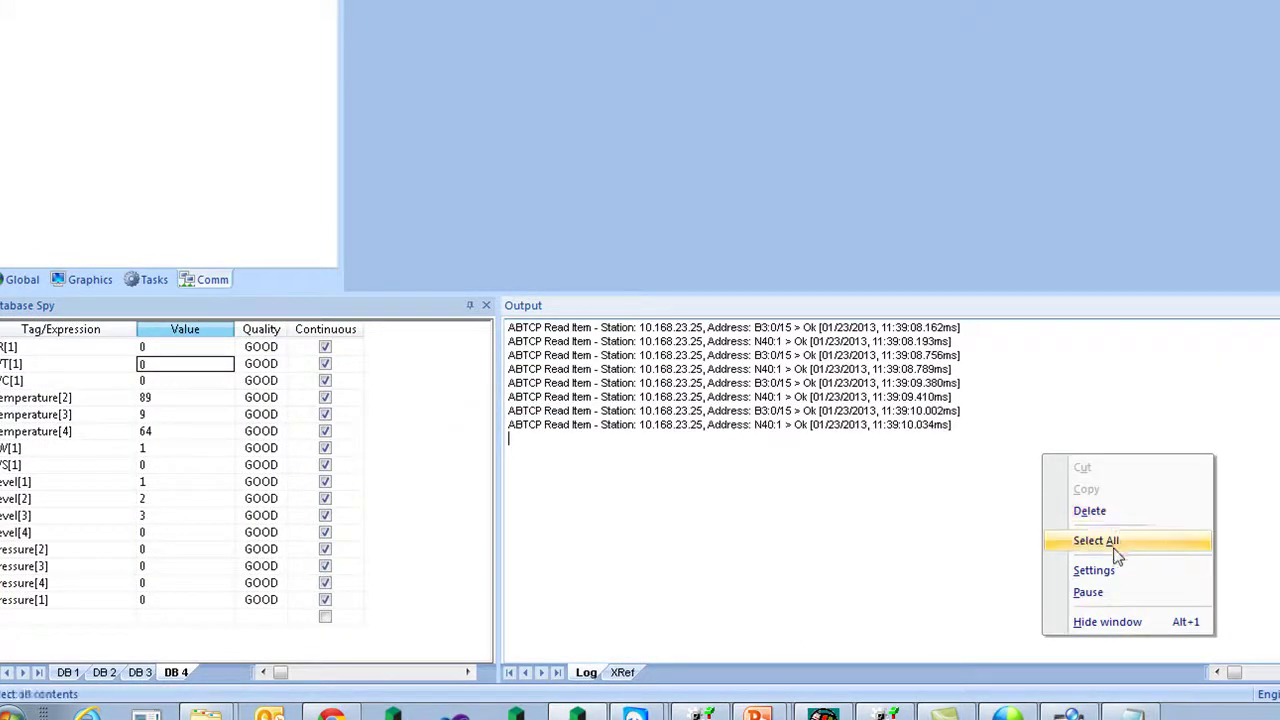
{"action": "left_click", "coordinate": [1114, 594]}
{"action": "right_click", "coordinate": [1089, 557]}
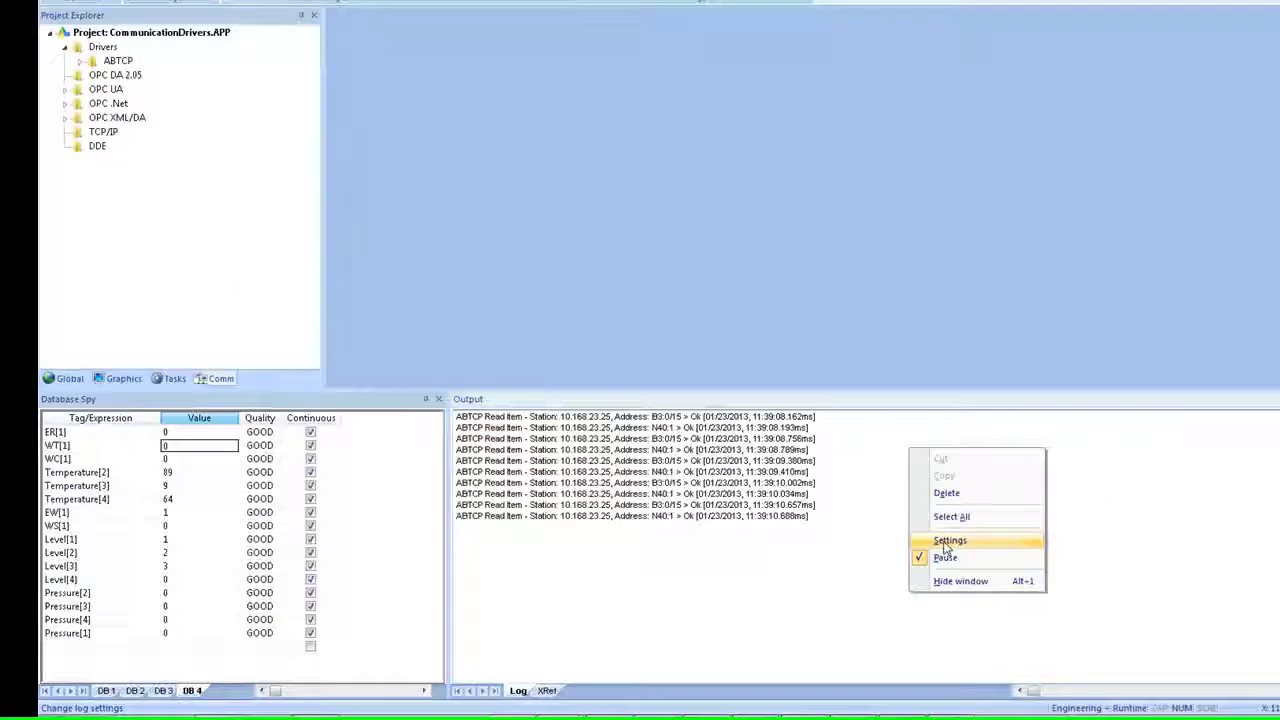
{"action": "left_click", "coordinate": [1125, 483]}
{"action": "left_click", "coordinate": [873, 369]}
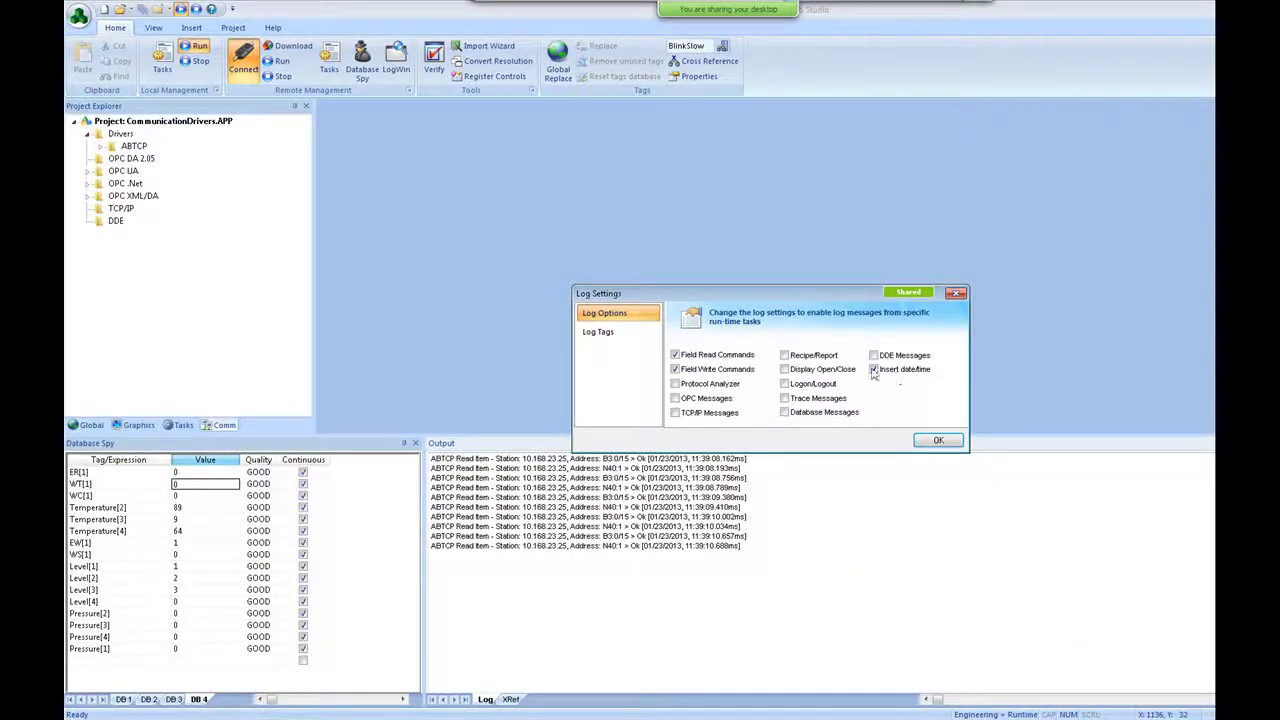
{"action": "left_click", "coordinate": [938, 440]}
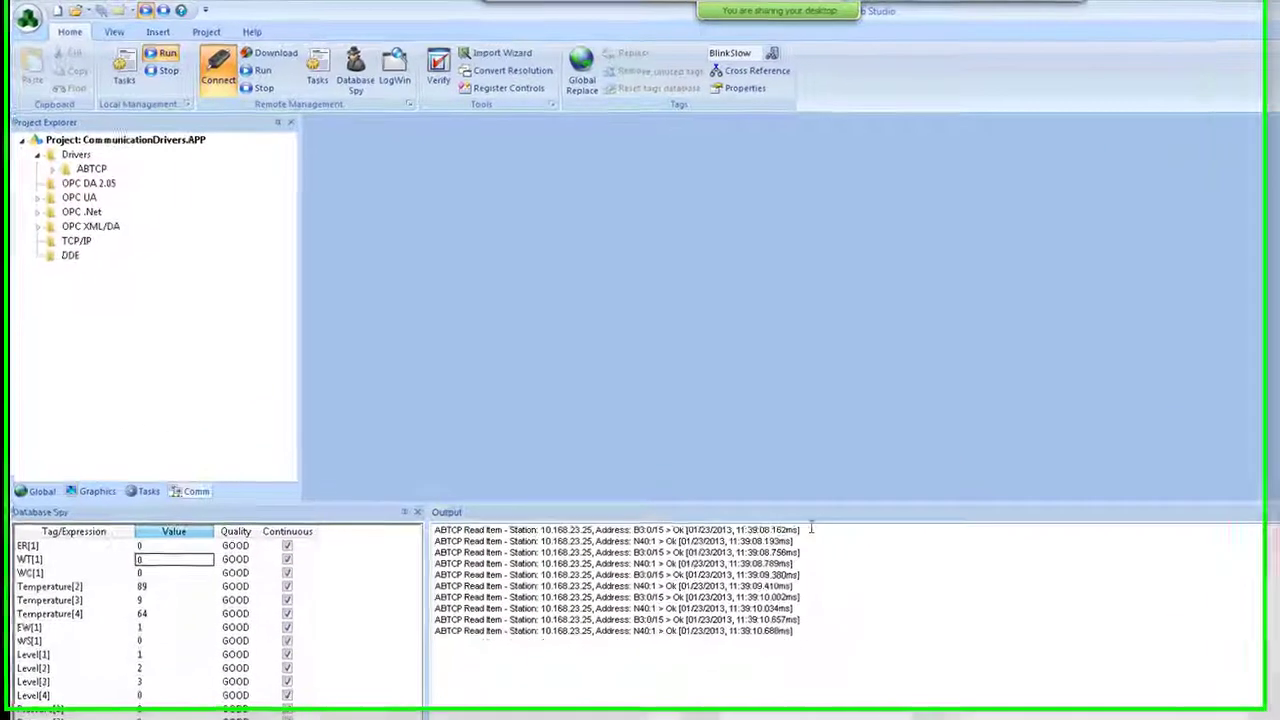
Compare the timestamps of consecutive ABTCP reads of address B3:0/15 in the Output log
{"action": "left_click_drag", "start_coordinate": [811, 527], "coordinate": [447, 531]}
{"action": "left_click", "coordinate": [418, 548]}
{"action": "left_click", "coordinate": [410, 556]}
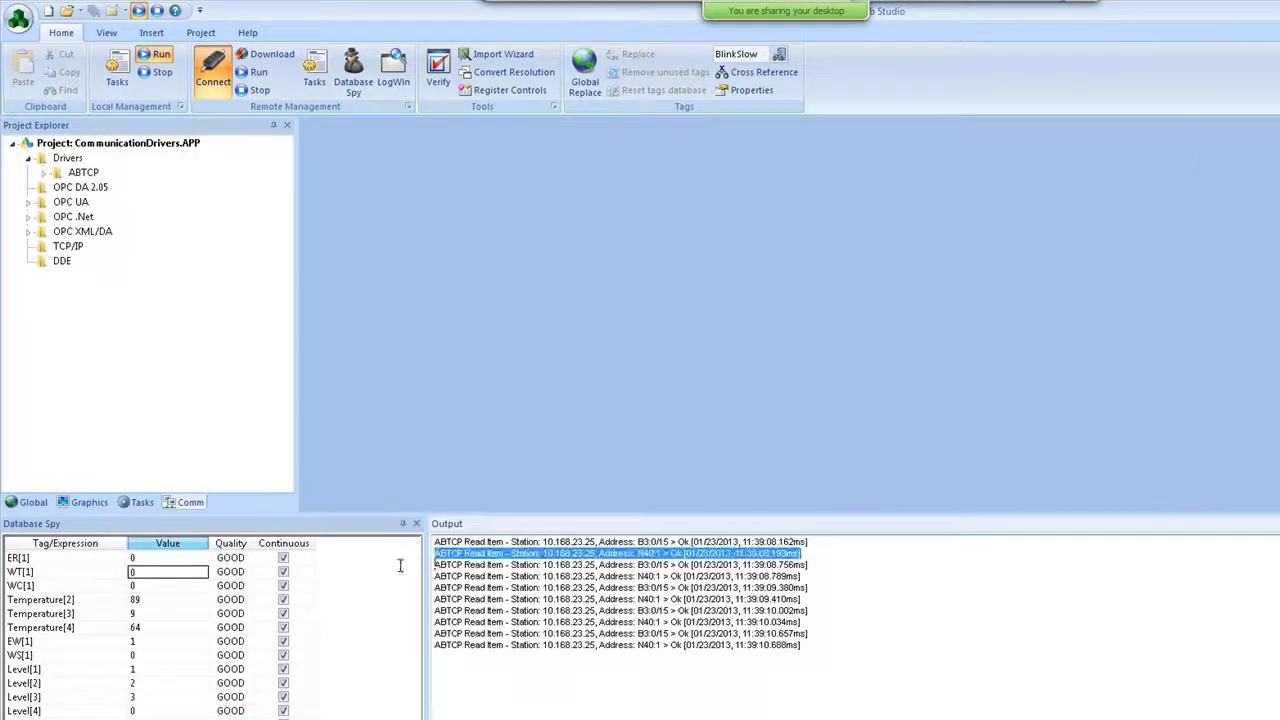
{"action": "left_click_drag", "start_coordinate": [807, 565], "coordinate": [432, 566]}
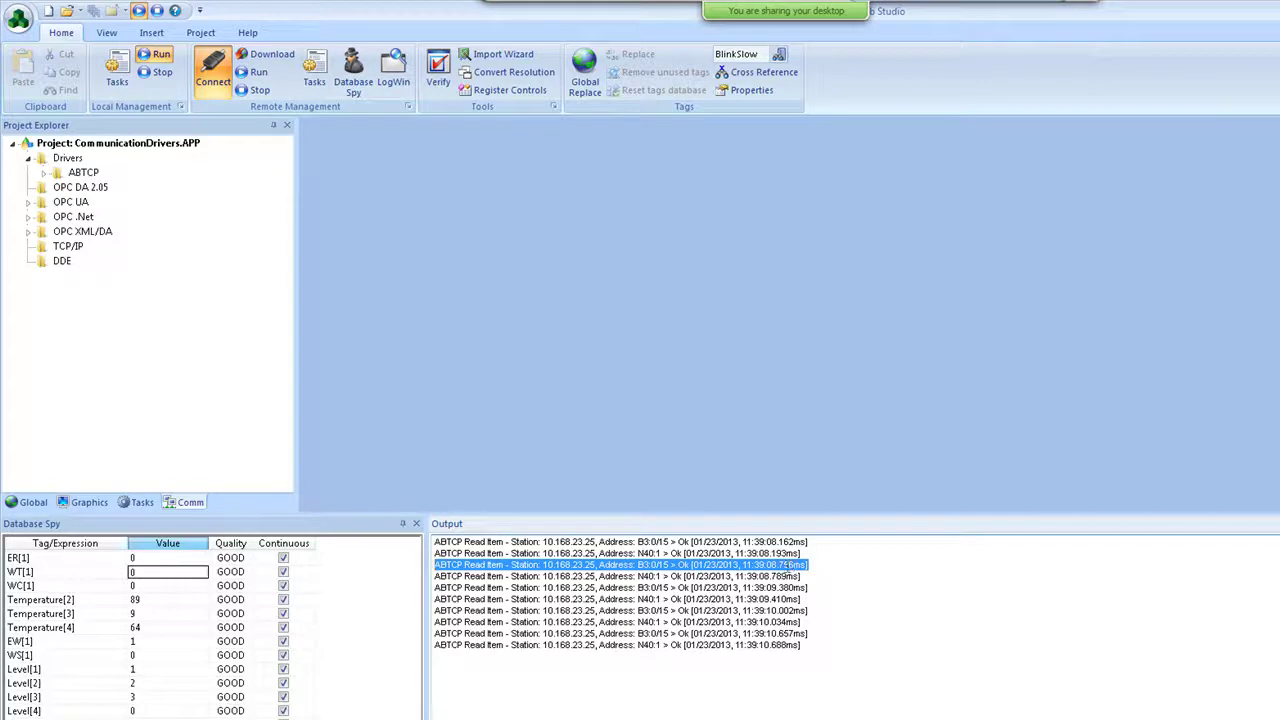
{"action": "left_click_drag", "start_coordinate": [804, 541], "coordinate": [738, 537]}
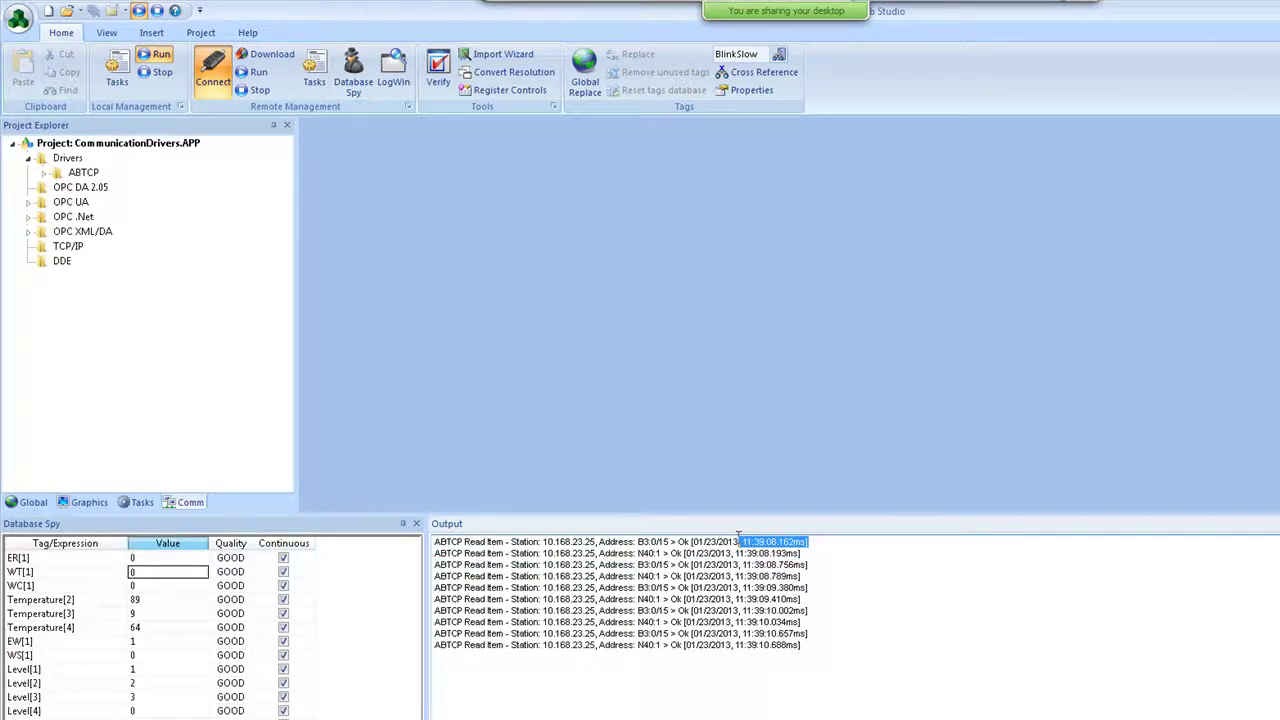
{"action": "left_click_drag", "start_coordinate": [806, 563], "coordinate": [750, 560]}
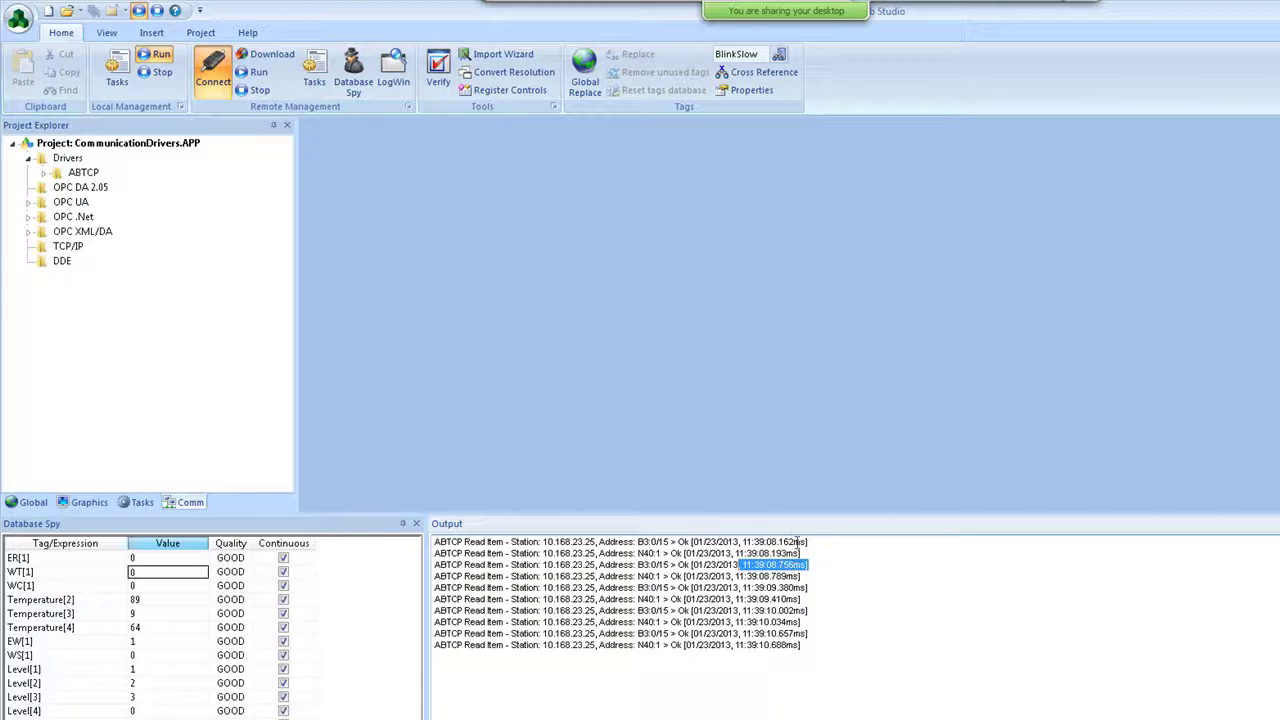
{"action": "left_click_drag", "start_coordinate": [808, 587], "coordinate": [745, 587]}
{"action": "left_click", "coordinate": [735, 578]}
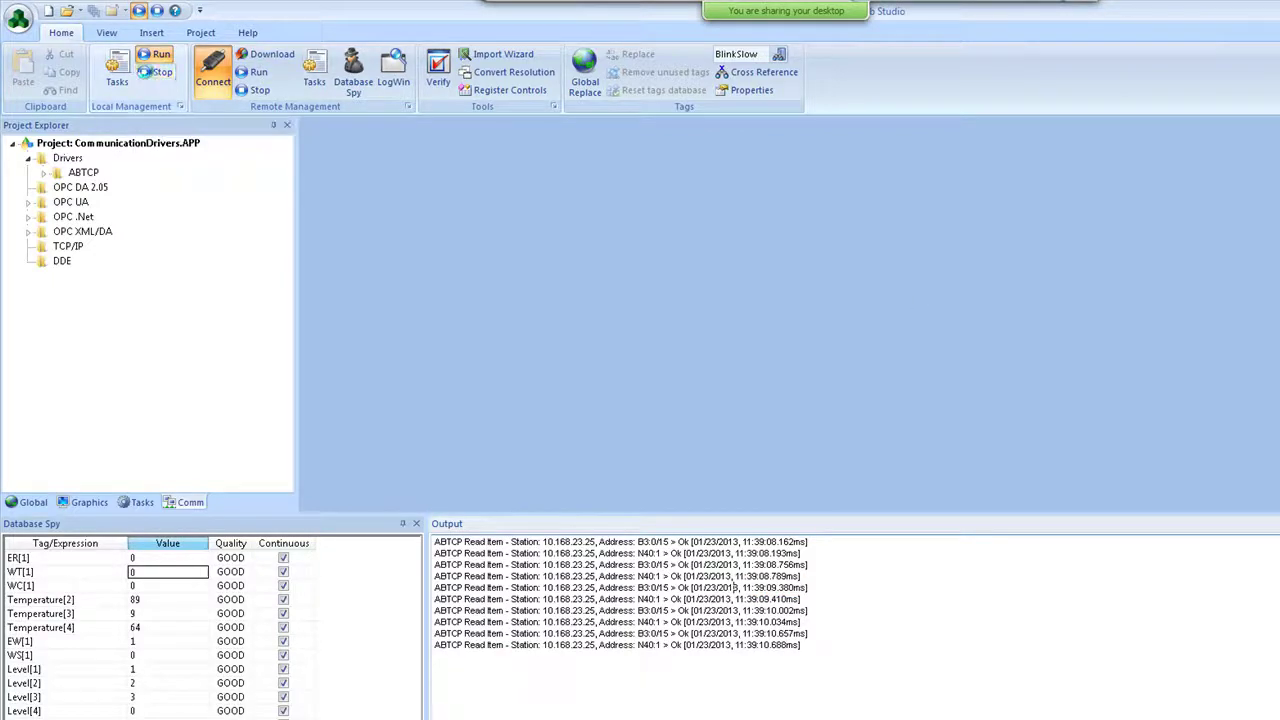
Switch to Notepad, set MainDrvAlwaysTrigger=BlinkFast under [Options] in CommunicationDrivers.APP, and save the file
{"action": "key", "text": "alt+Tab"}
{"action": "type", "text": "MainDrvAlwaysTrigger=BlinkFast"}
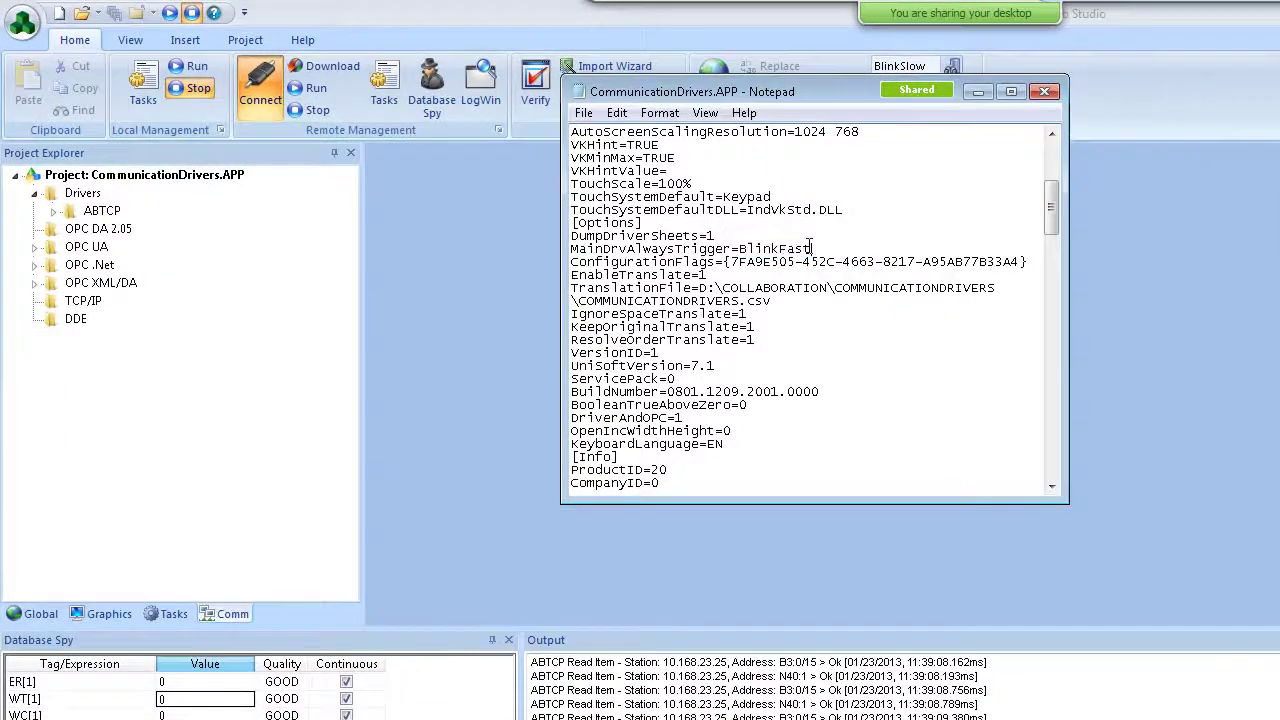
{"action": "left_click_drag", "start_coordinate": [811, 246], "coordinate": [748, 248]}
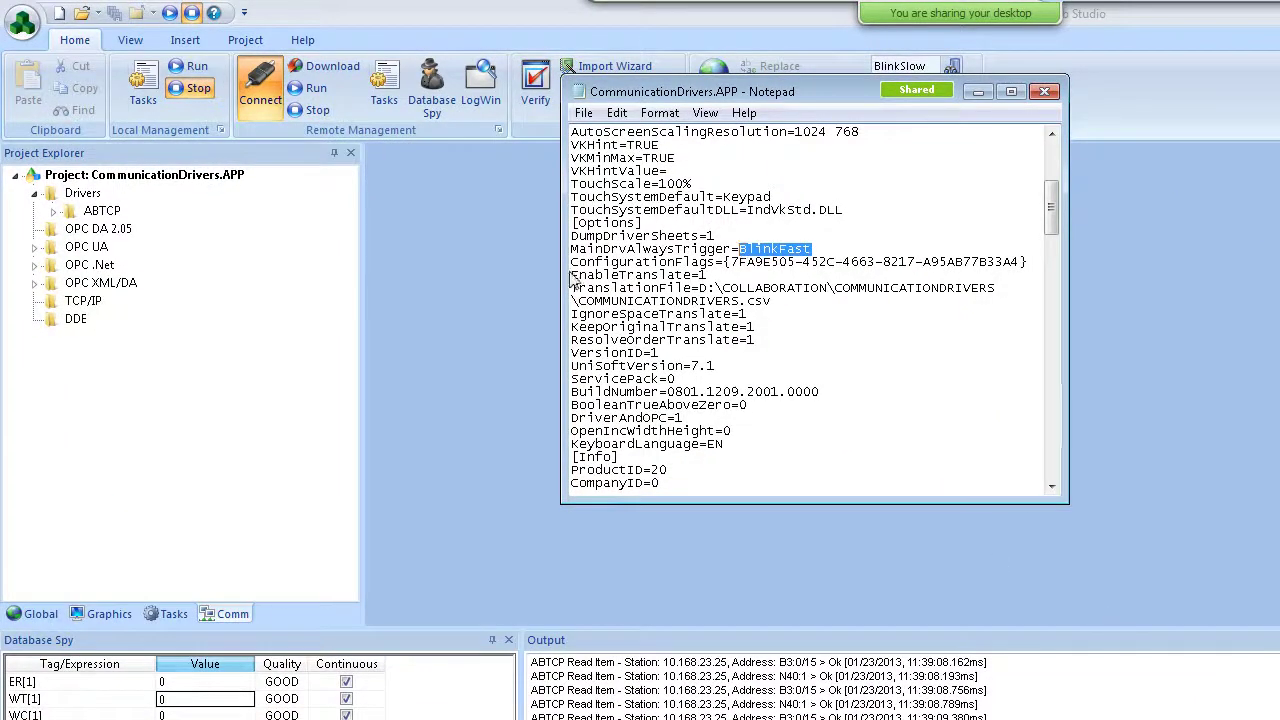
{"action": "key", "text": "alt+Tab"}
{"action": "key", "text": "alt+Tab"}
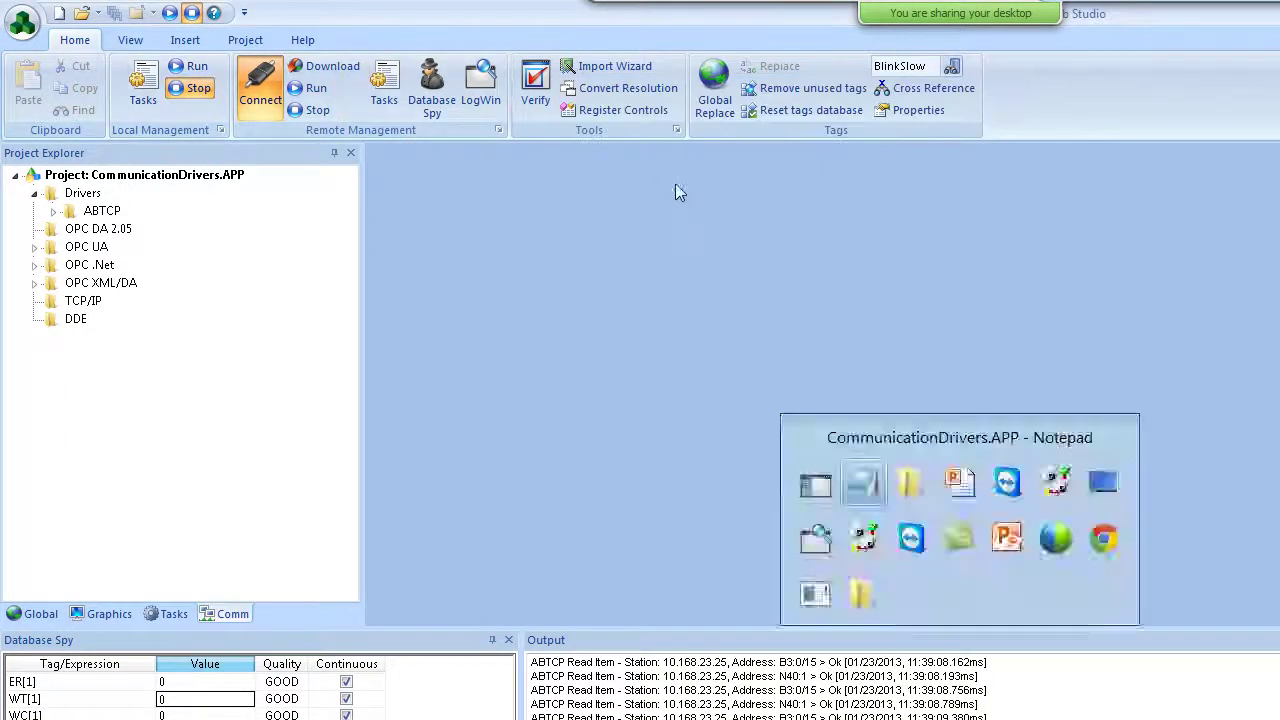
{"action": "left_click", "coordinate": [568, 116]}
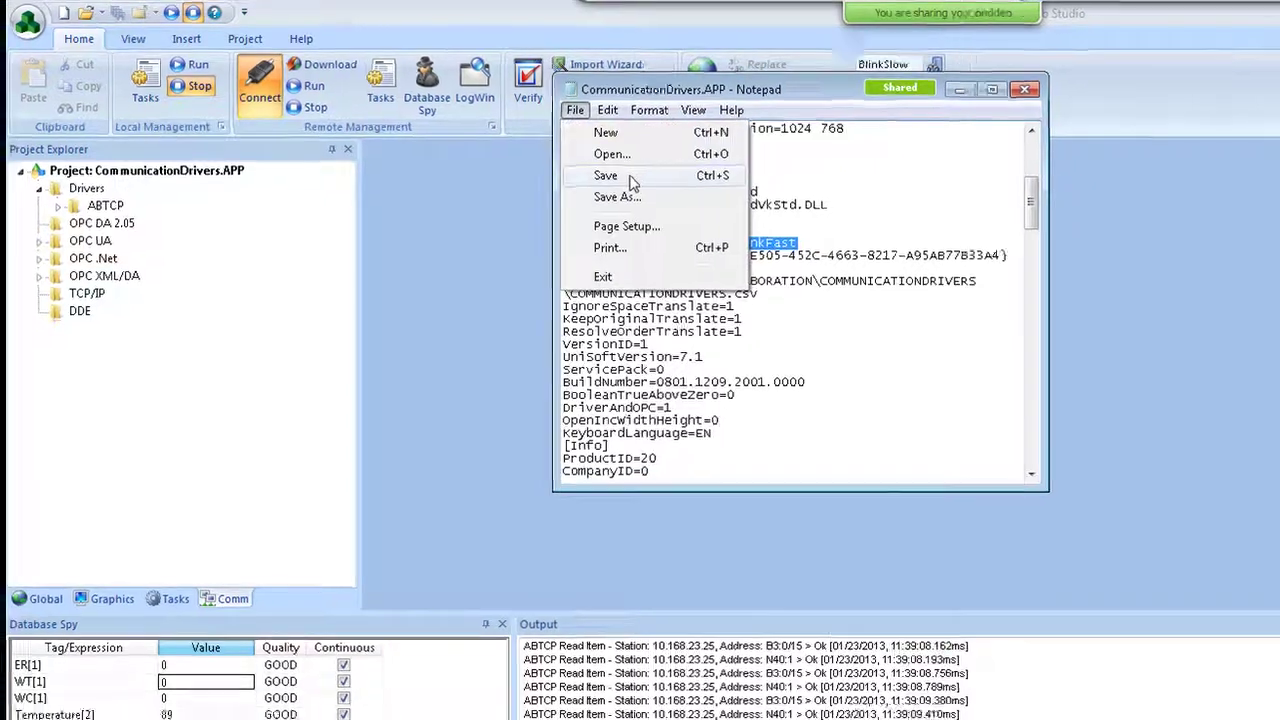
{"action": "left_click", "coordinate": [632, 180]}
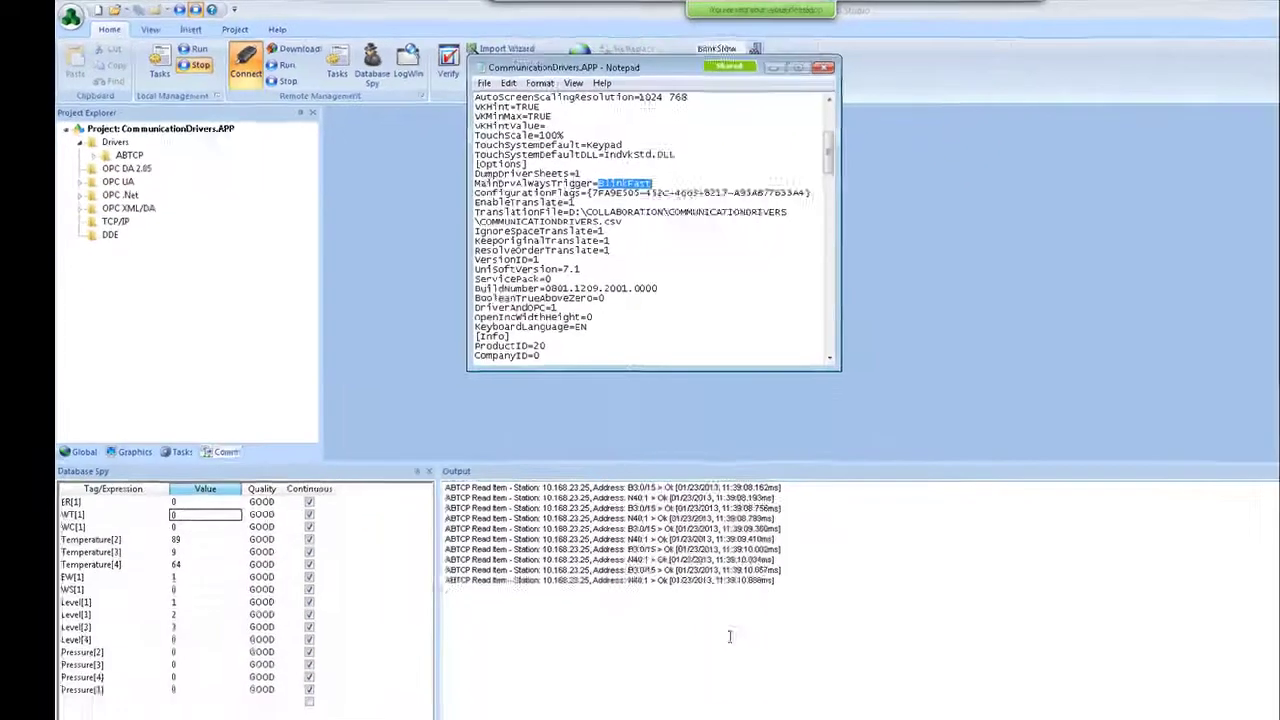
Return to InduSoft Web Studio, check the Driver Runtime task in the local project status, and run the project
{"action": "key", "text": "alt+Tab"}
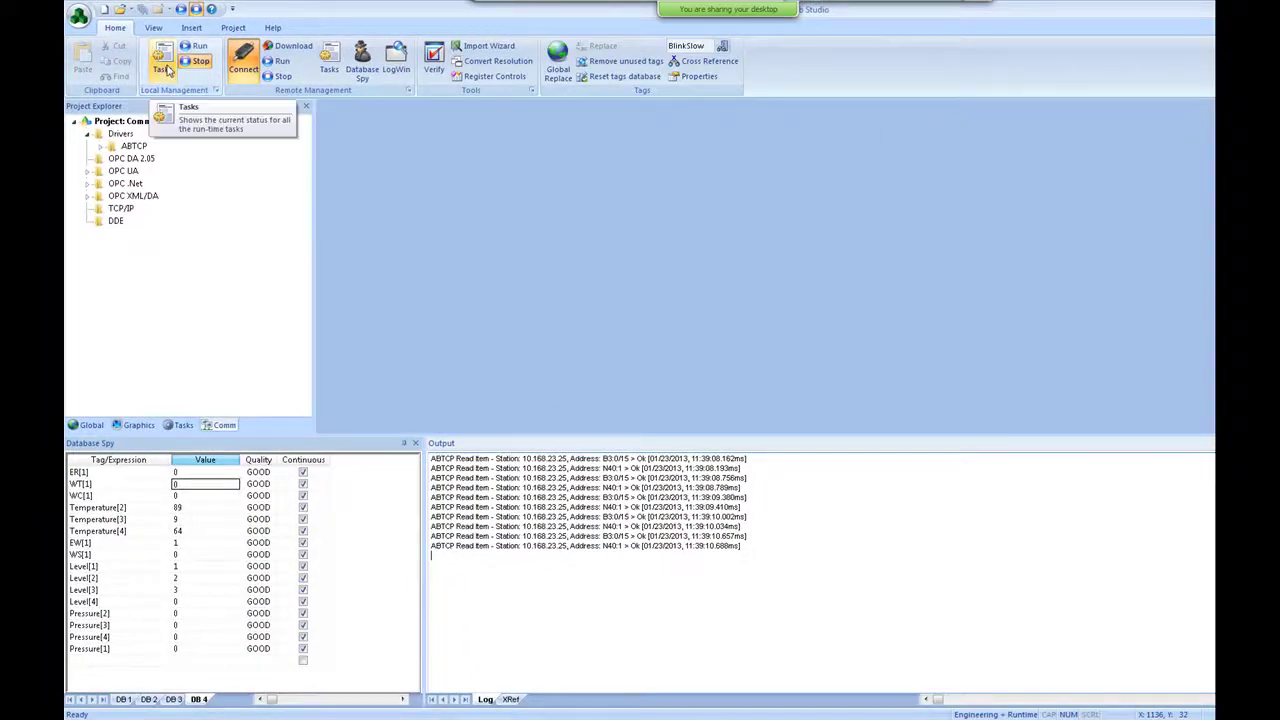
{"action": "left_click", "coordinate": [166, 66]}
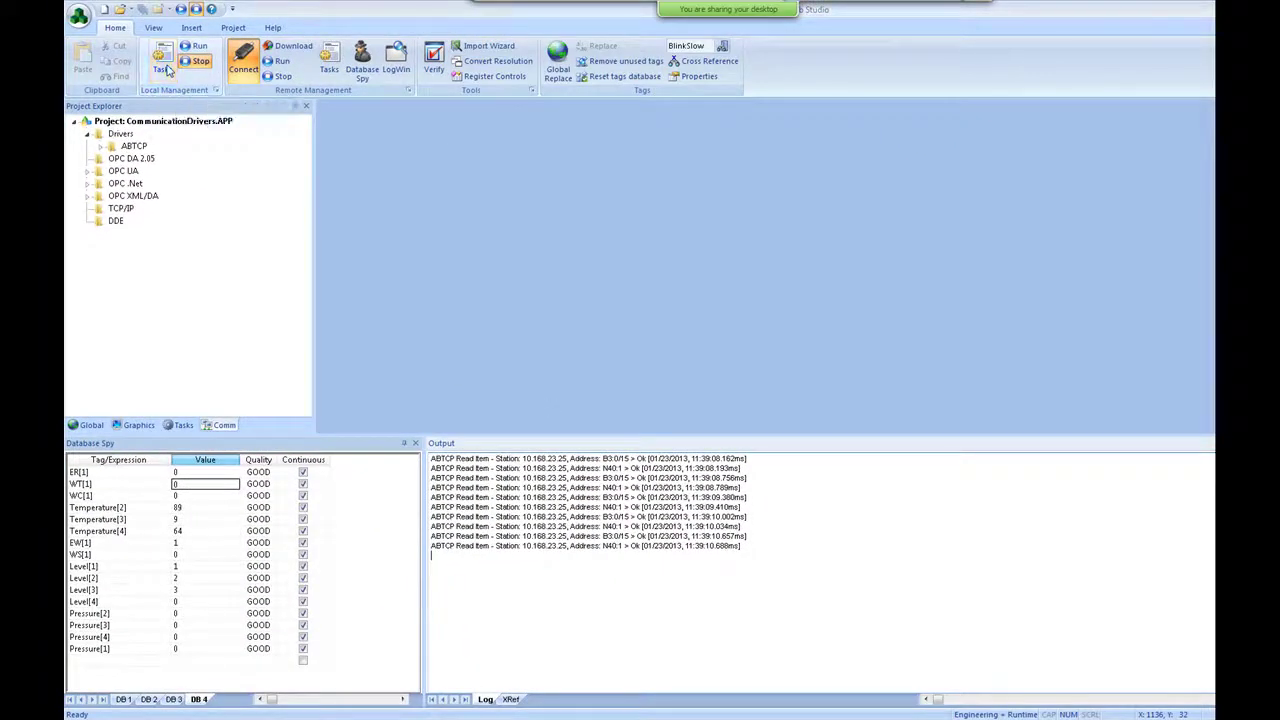
{"action": "left_click", "coordinate": [690, 340]}
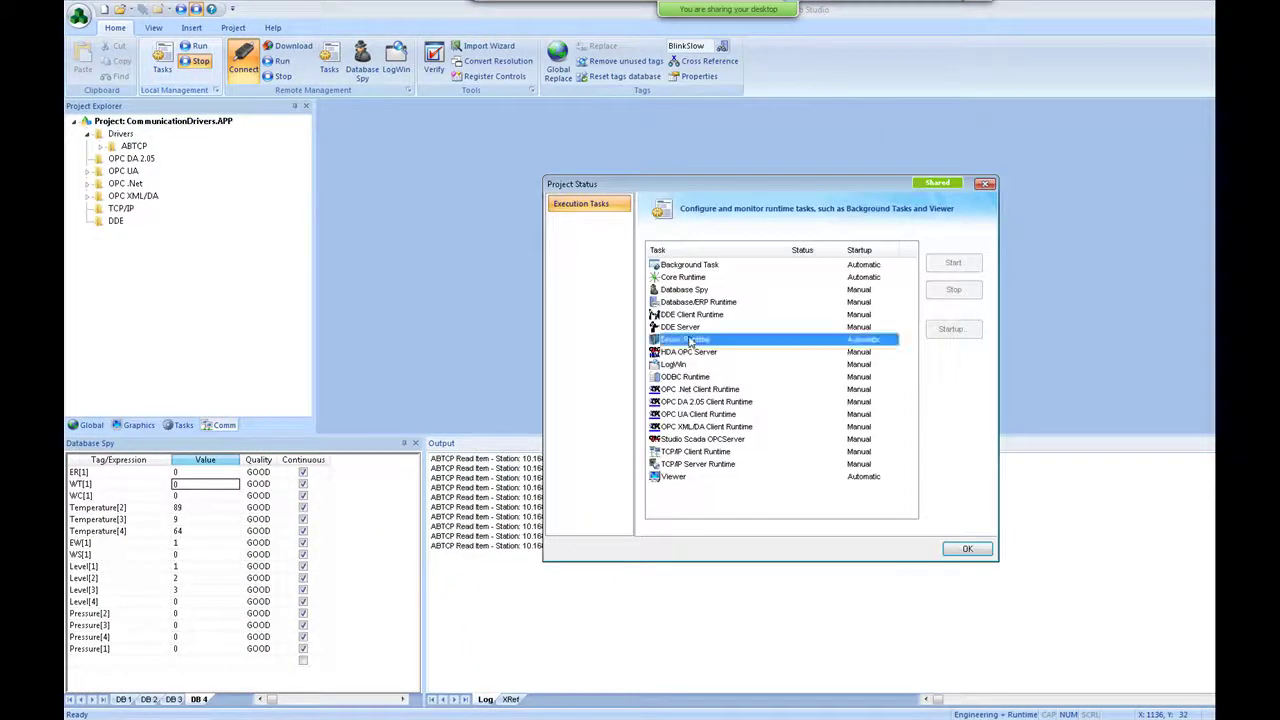
{"action": "left_click", "coordinate": [967, 548]}
Resume the Output log briefly to capture new driver reads and pause it again
{"action": "right_click", "coordinate": [894, 546]}
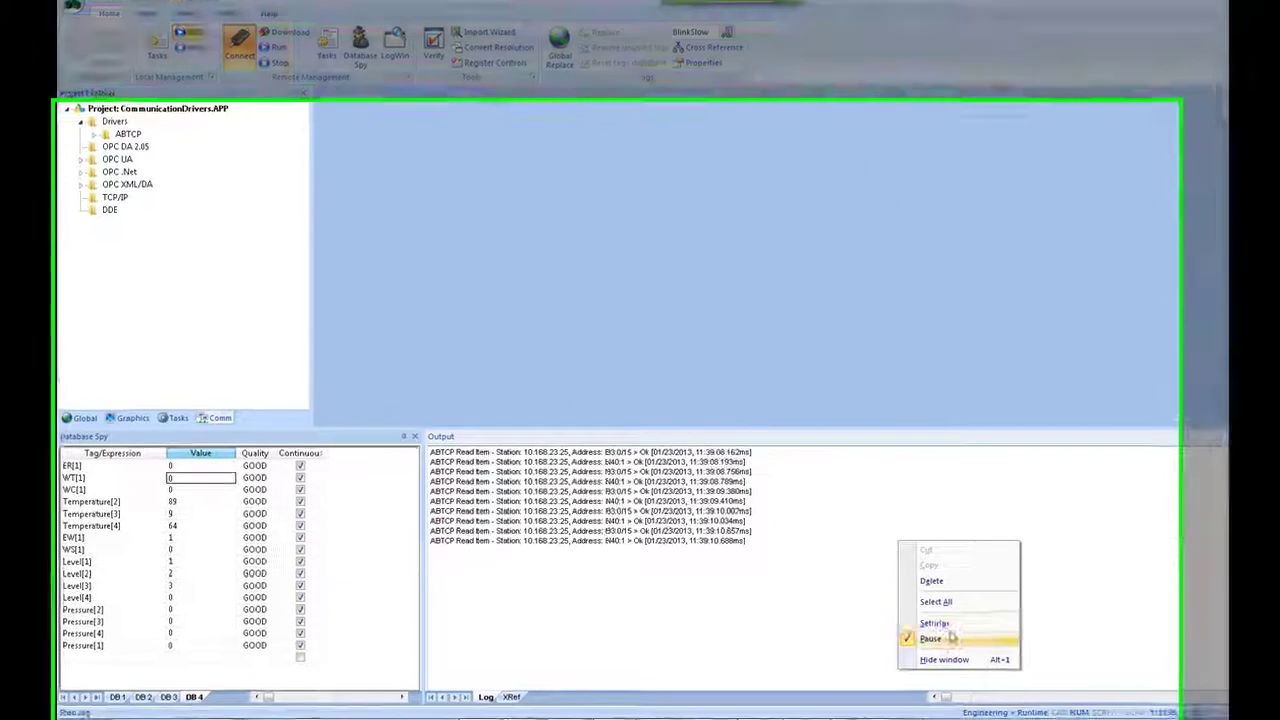
{"action": "left_click", "coordinate": [922, 641]}
{"action": "right_click", "coordinate": [893, 568]}
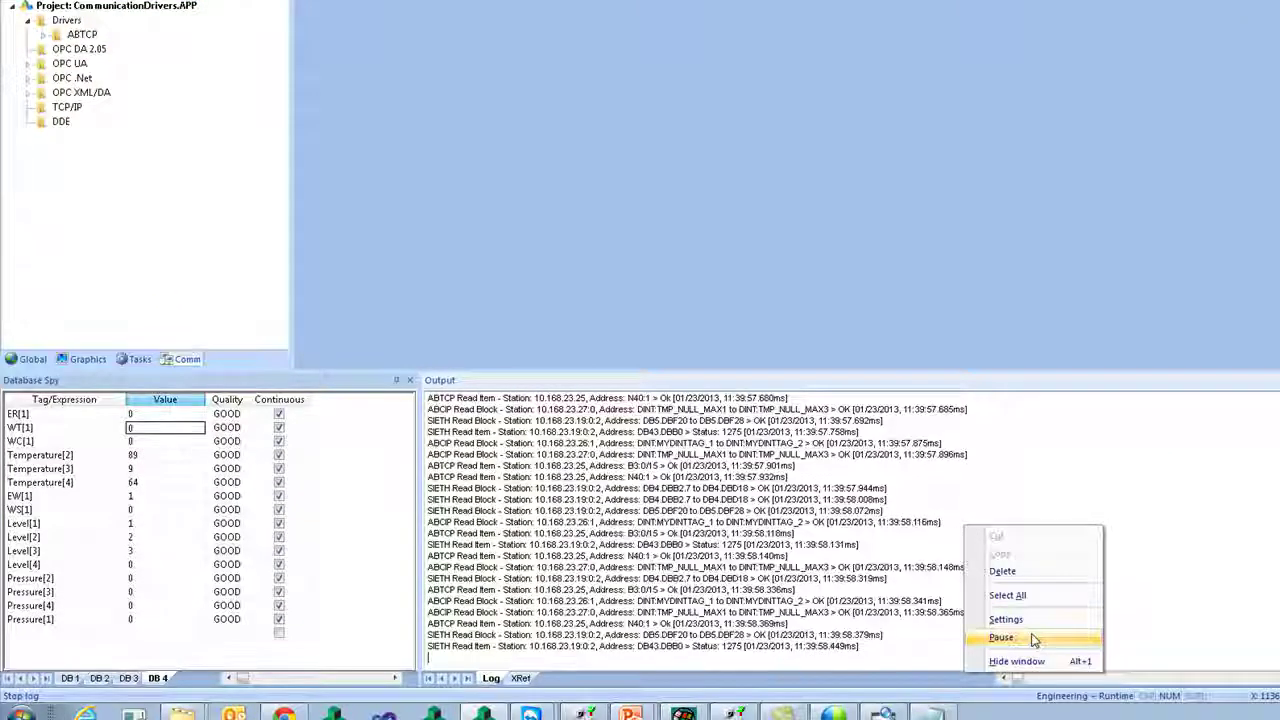
{"action": "left_click", "coordinate": [1001, 637]}
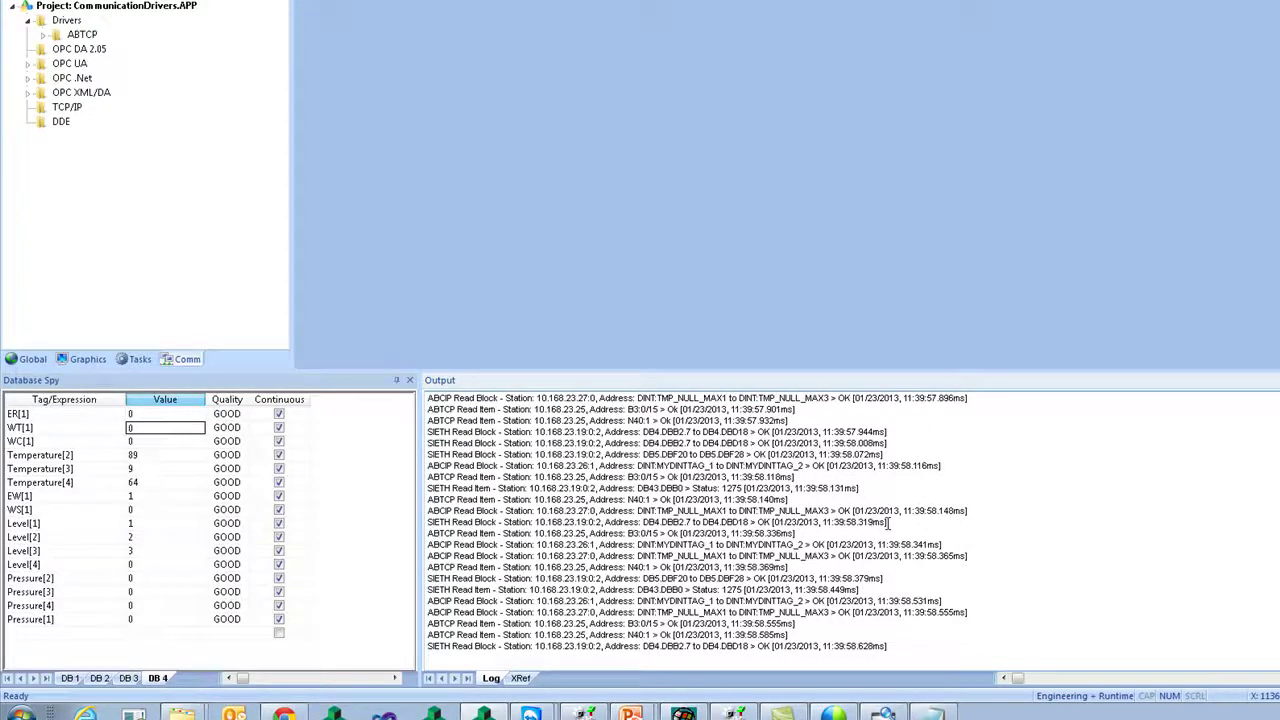
Compare the timestamps of successive ABTCP reads of address N40:1 in the newly logged messages
{"action": "scroll", "coordinate": [888, 522], "scroll_direction": "up", "scroll_amount": 10}
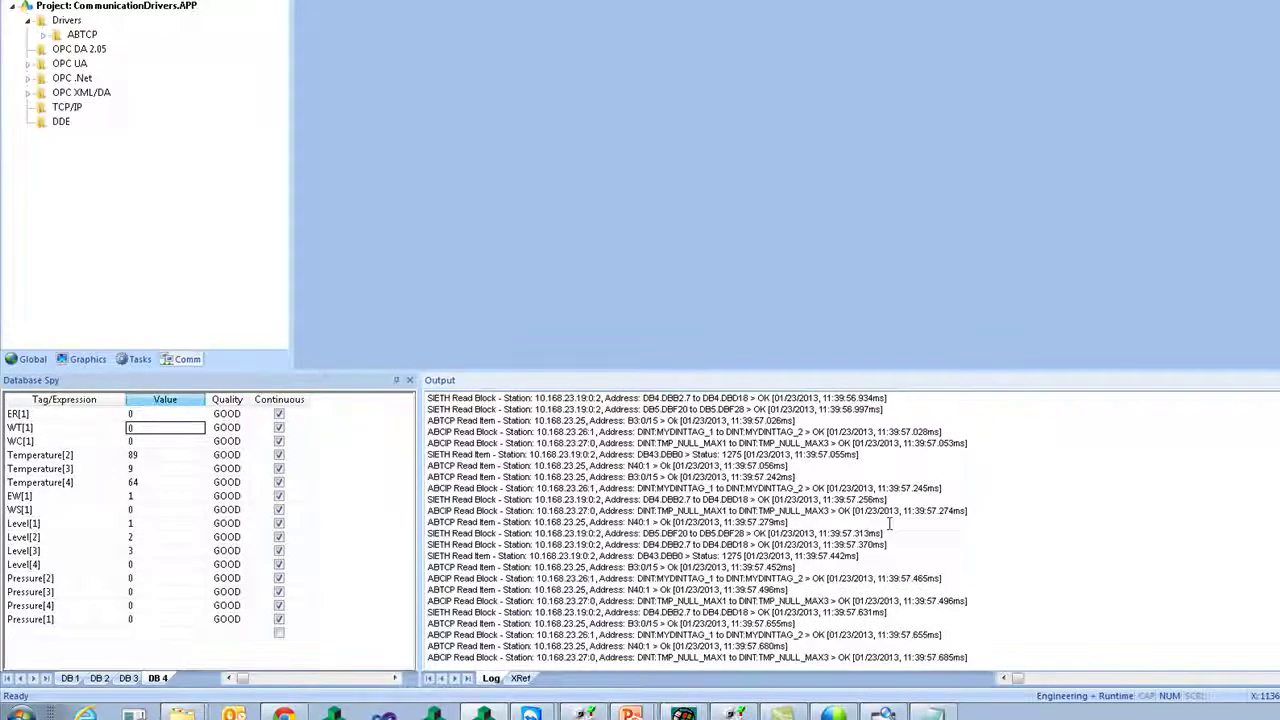
{"action": "scroll", "coordinate": [888, 522], "scroll_direction": "up", "scroll_amount": 5}
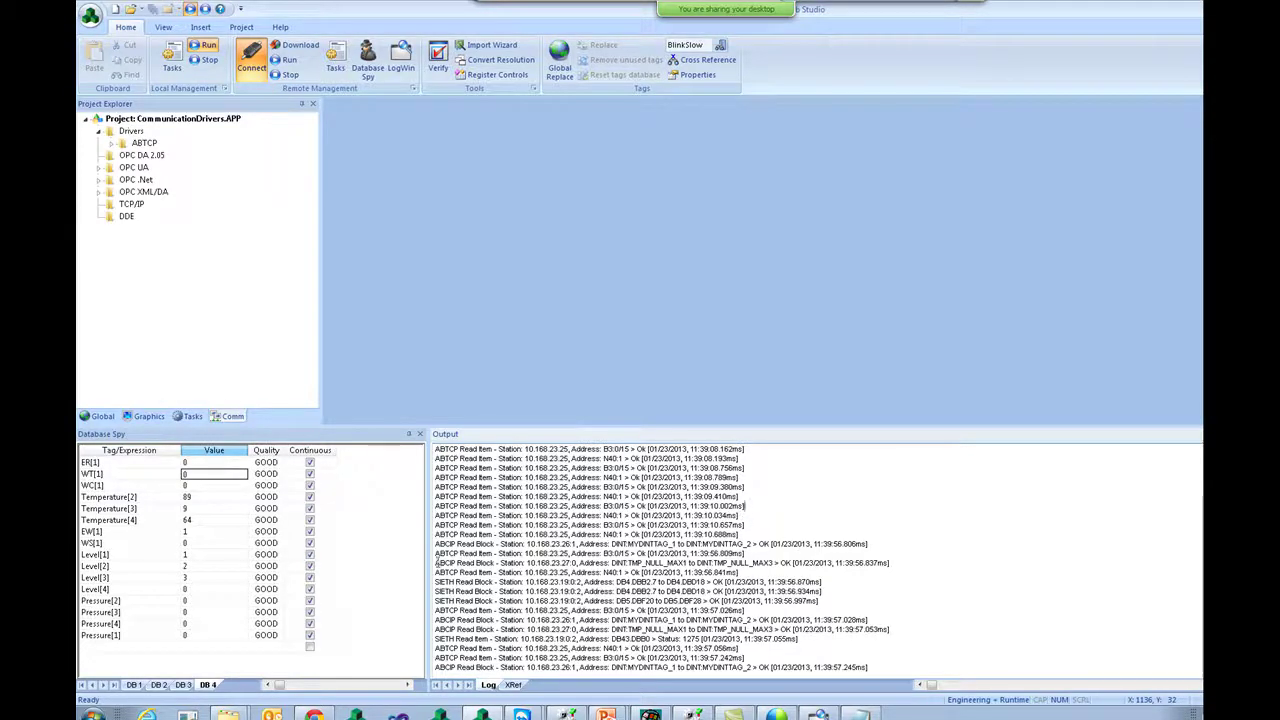
{"action": "left_click_drag", "start_coordinate": [436, 568], "coordinate": [748, 570]}
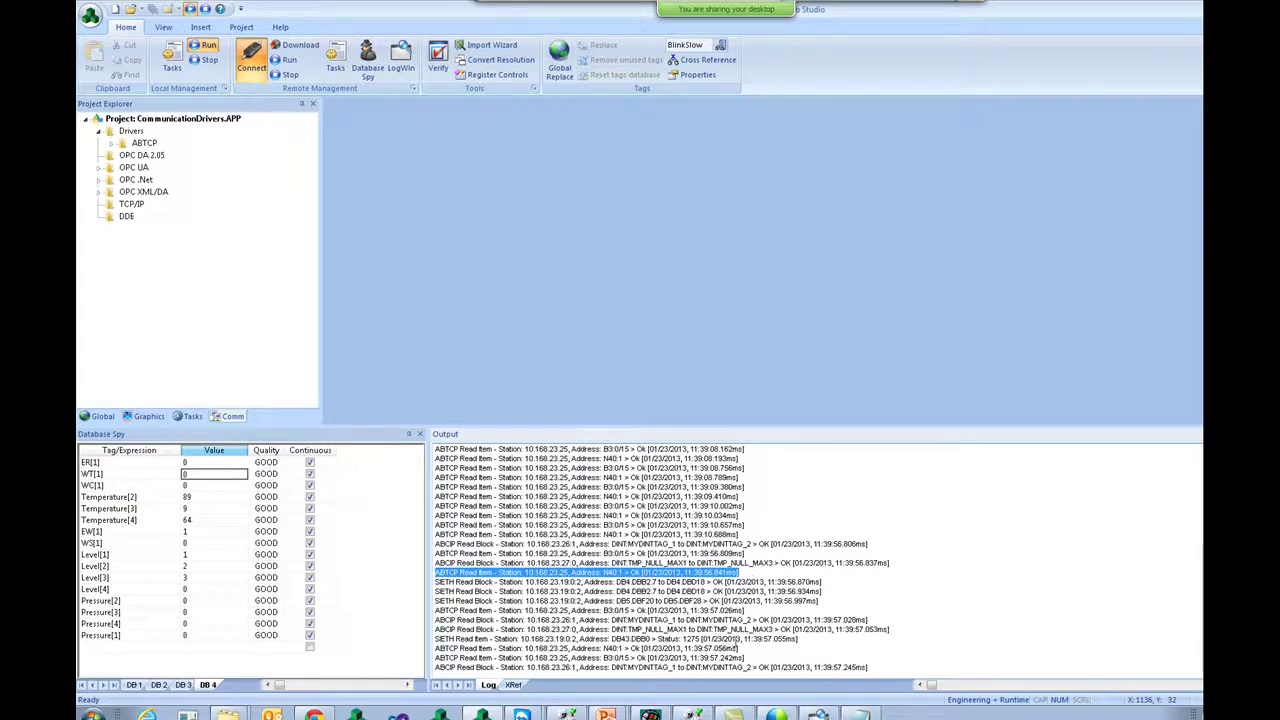
{"action": "left_click_drag", "start_coordinate": [740, 646], "coordinate": [437, 648]}
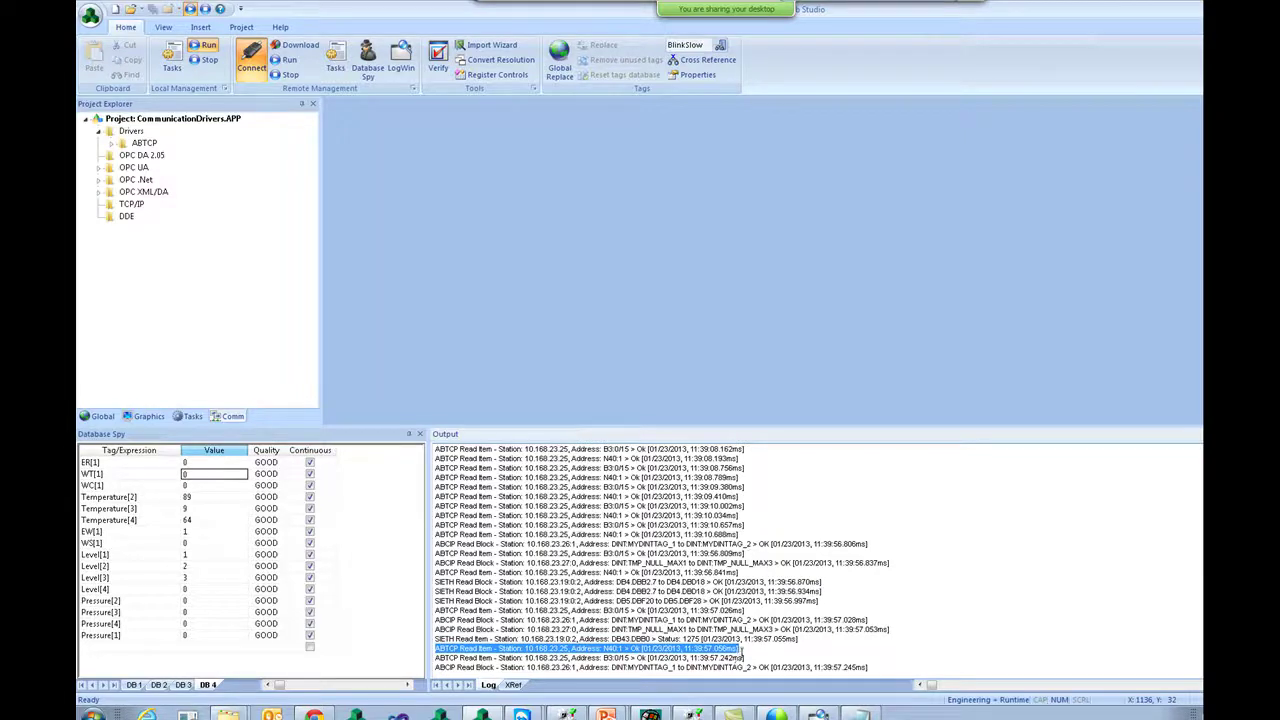
{"action": "left_click", "coordinate": [740, 646]}
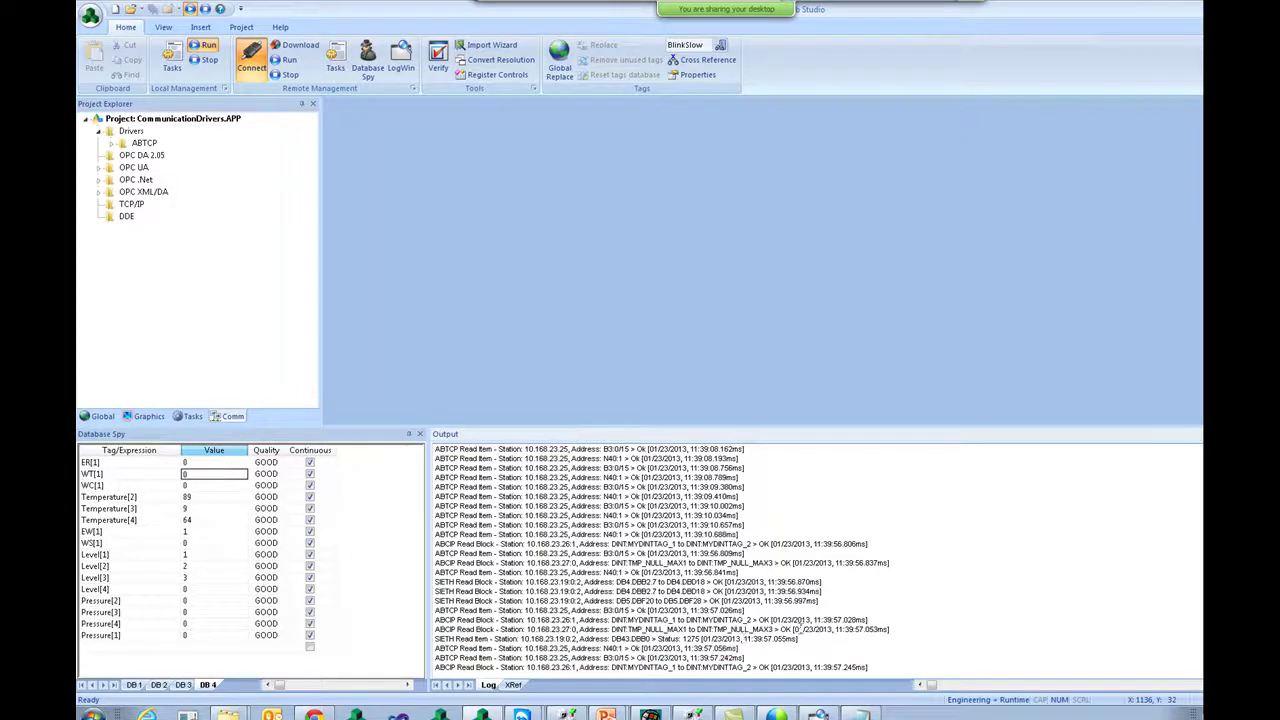
Resume the Output log and reopen the CommunicationDrivers.APP project, expanding its Drivers folder
{"action": "right_click", "coordinate": [569, 541]}
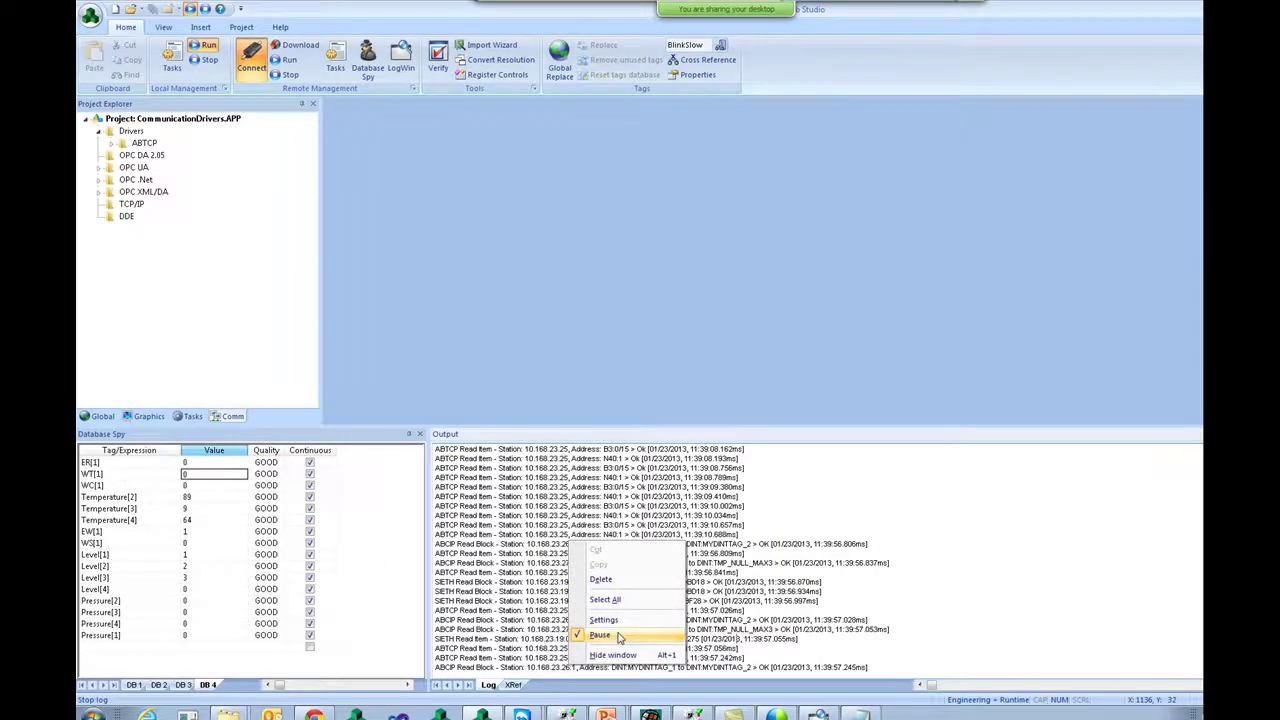
{"action": "left_click", "coordinate": [619, 637]}
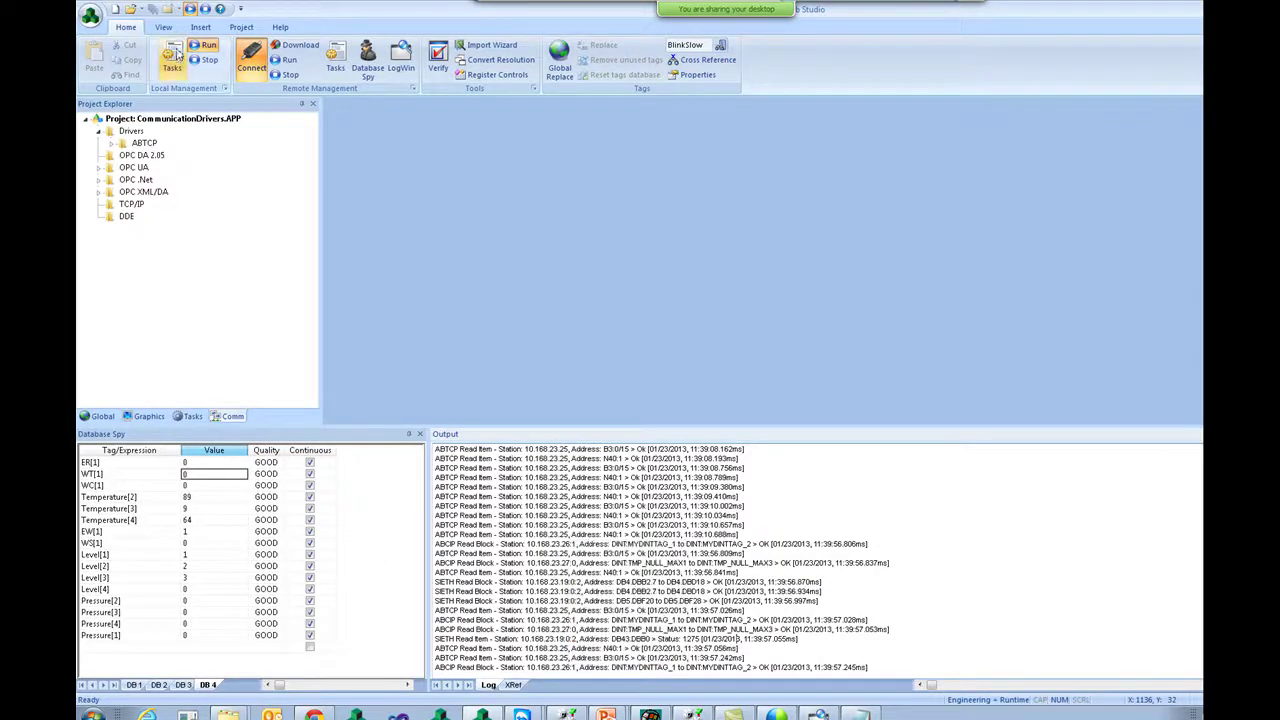
{"action": "left_click", "coordinate": [131, 9]}
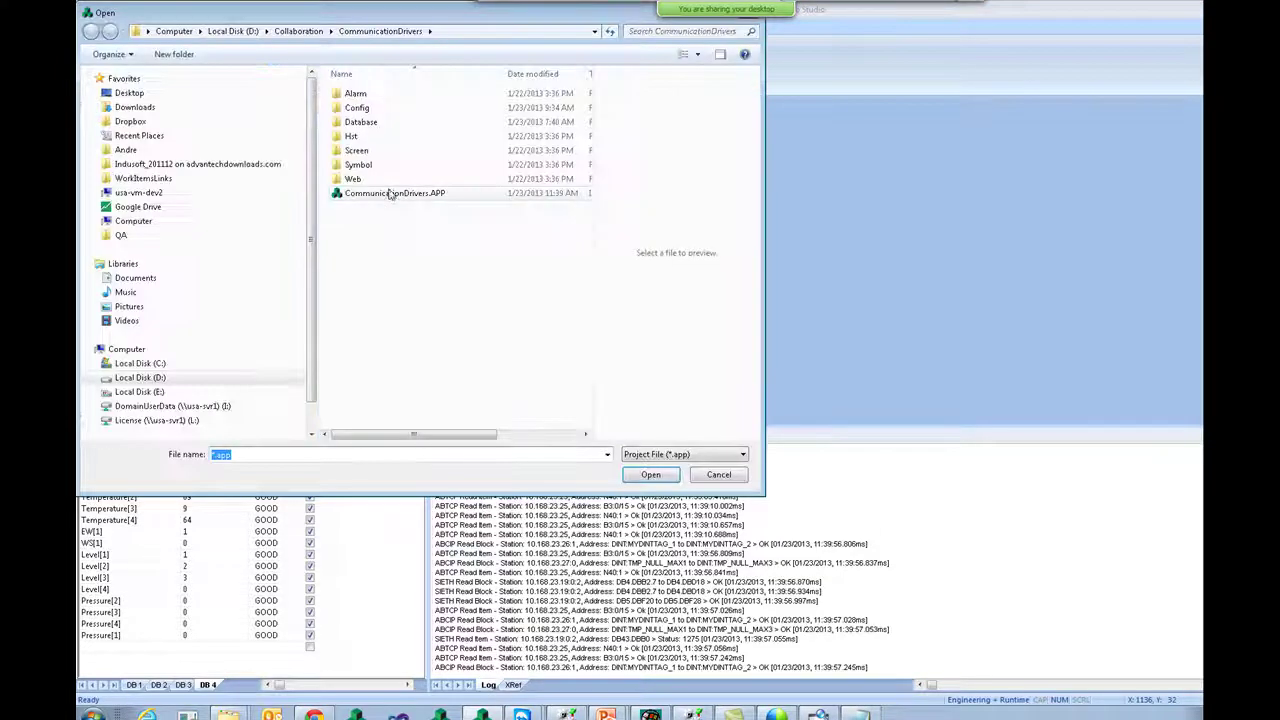
{"action": "double_click", "coordinate": [390, 193]}
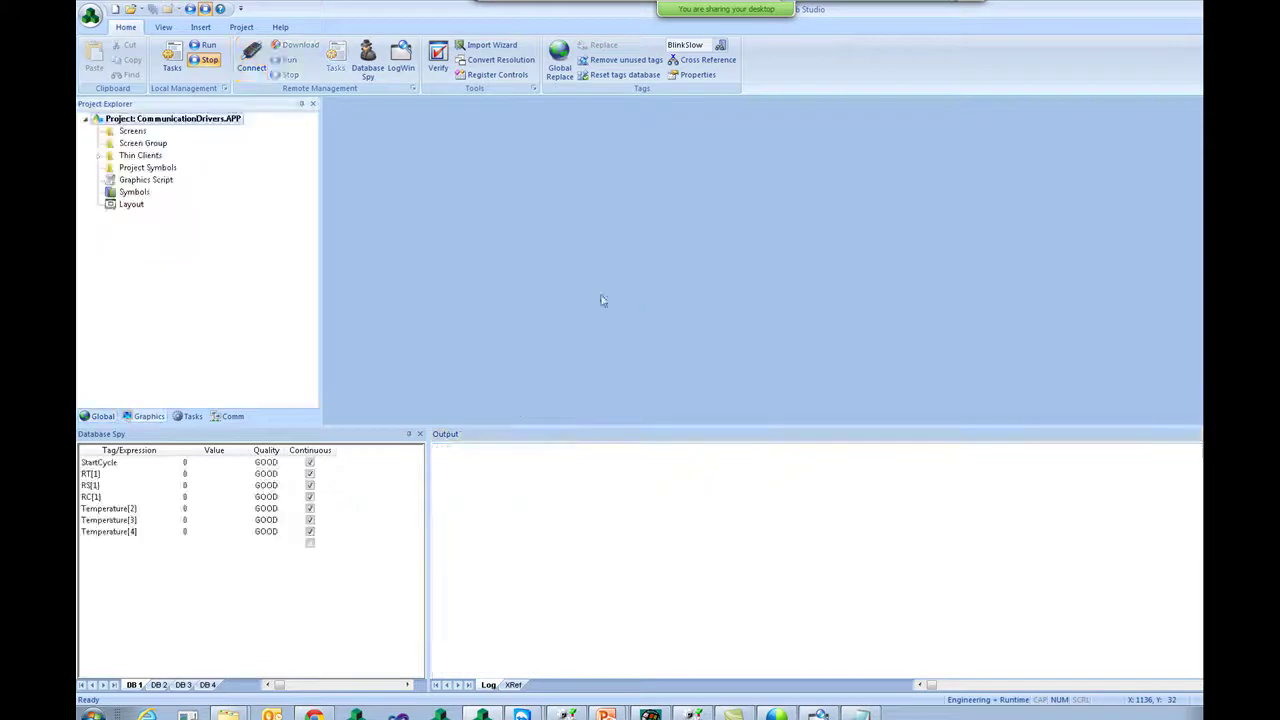
{"action": "left_click", "coordinate": [233, 416]}
{"action": "double_click", "coordinate": [131, 131]}
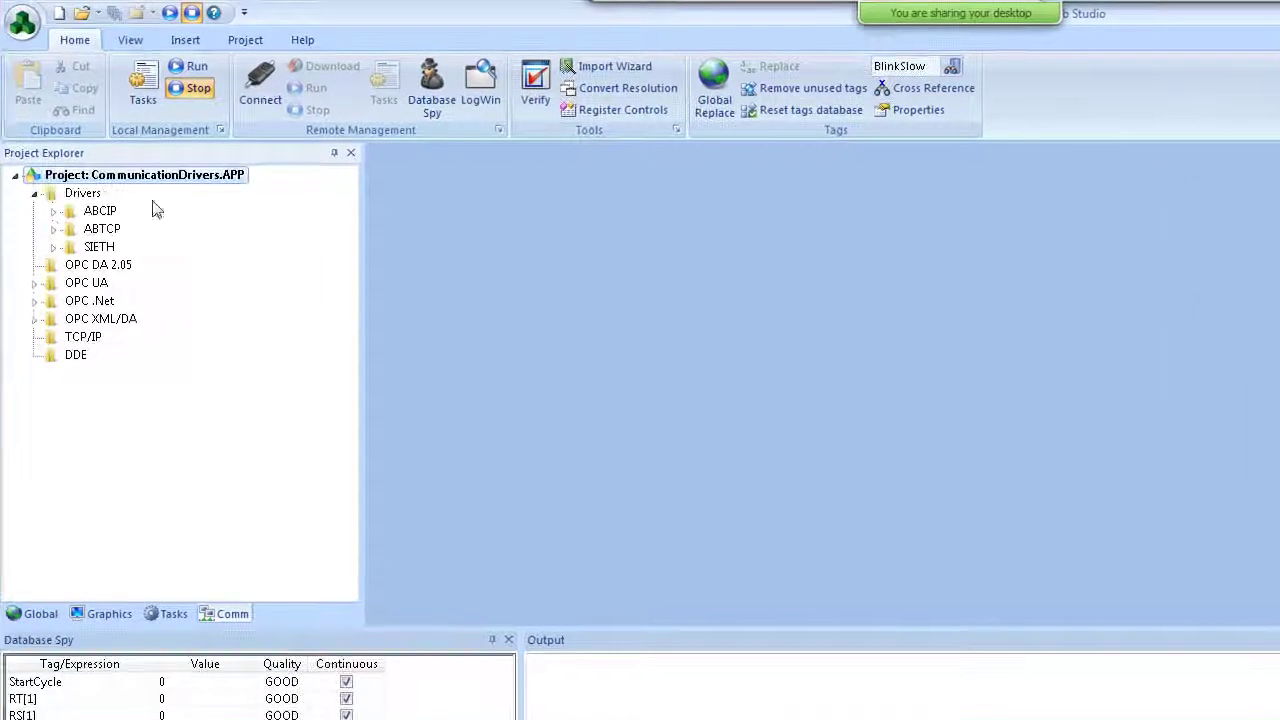
Switch to Notepad and close the CommunicationDrivers.APP file
{"action": "key", "text": "alt+Tab"}
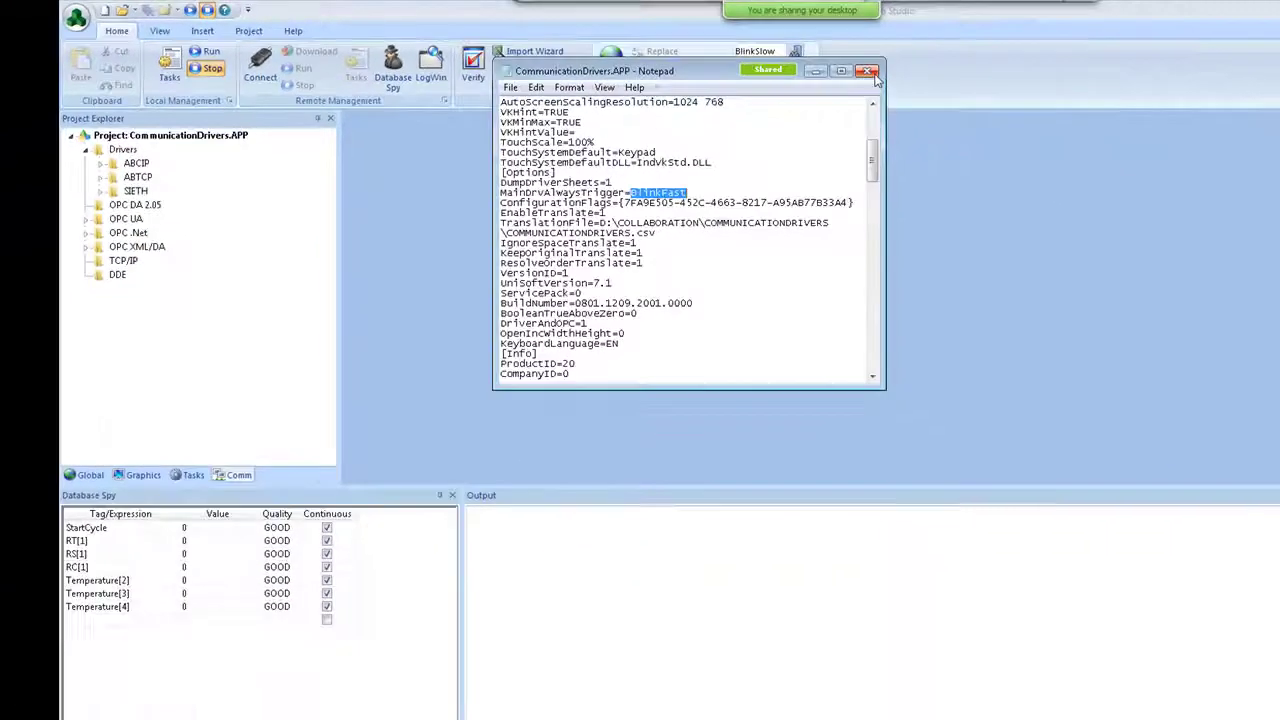
{"action": "left_click", "coordinate": [868, 71]}
{"action": "key", "text": "alt+Tab"}
{"action": "key", "text": "alt+Tab"}
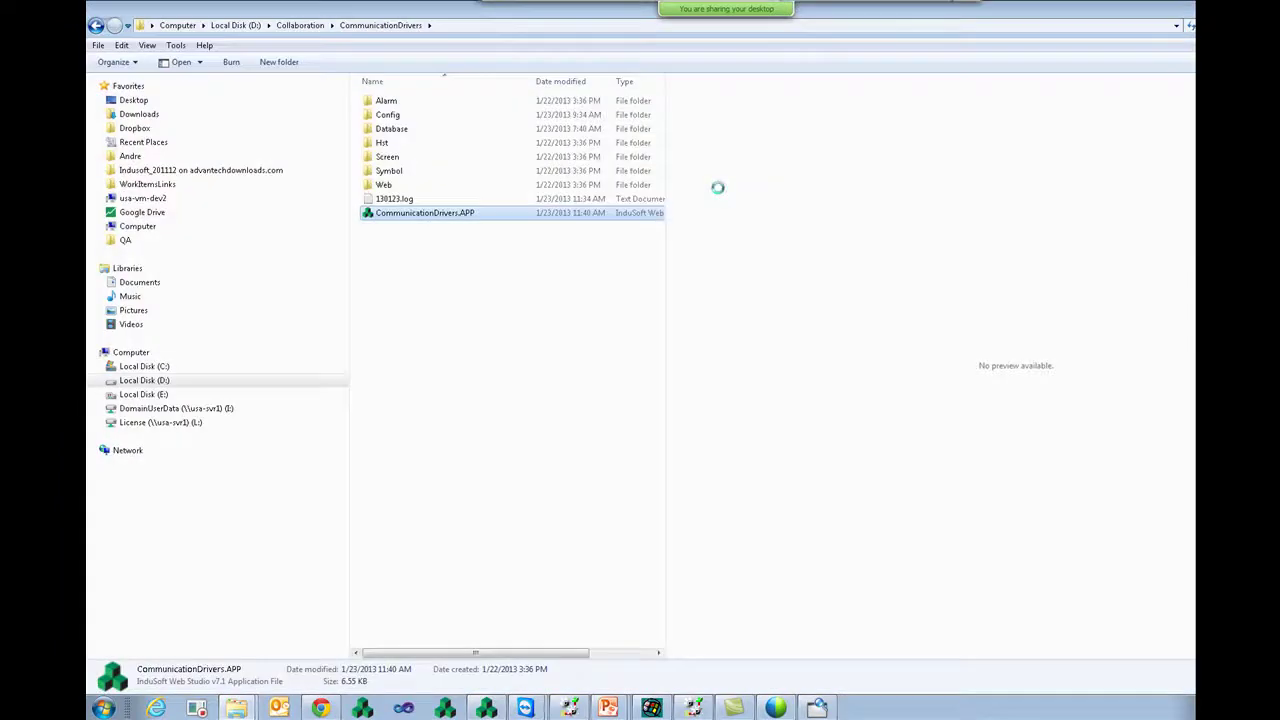
Switch to the PowerPoint presentation, advance through the Standard Driver Sheet slides to the pros and cons, and return to InduSoft Web Studio
{"action": "key", "text": "alt+Tab"}
{"action": "key", "text": "Right"}
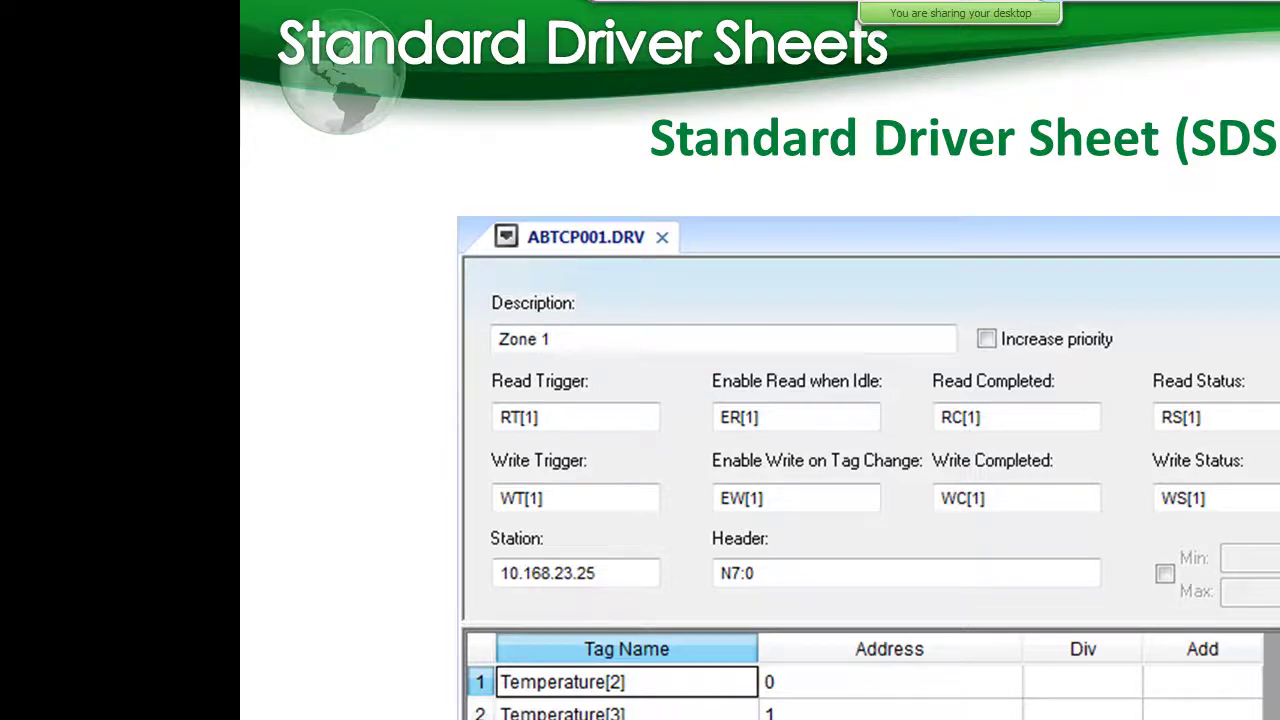
{"action": "mouse_move", "coordinate": [757, 8]}
{"action": "left_click", "coordinate": [1070, 441]}
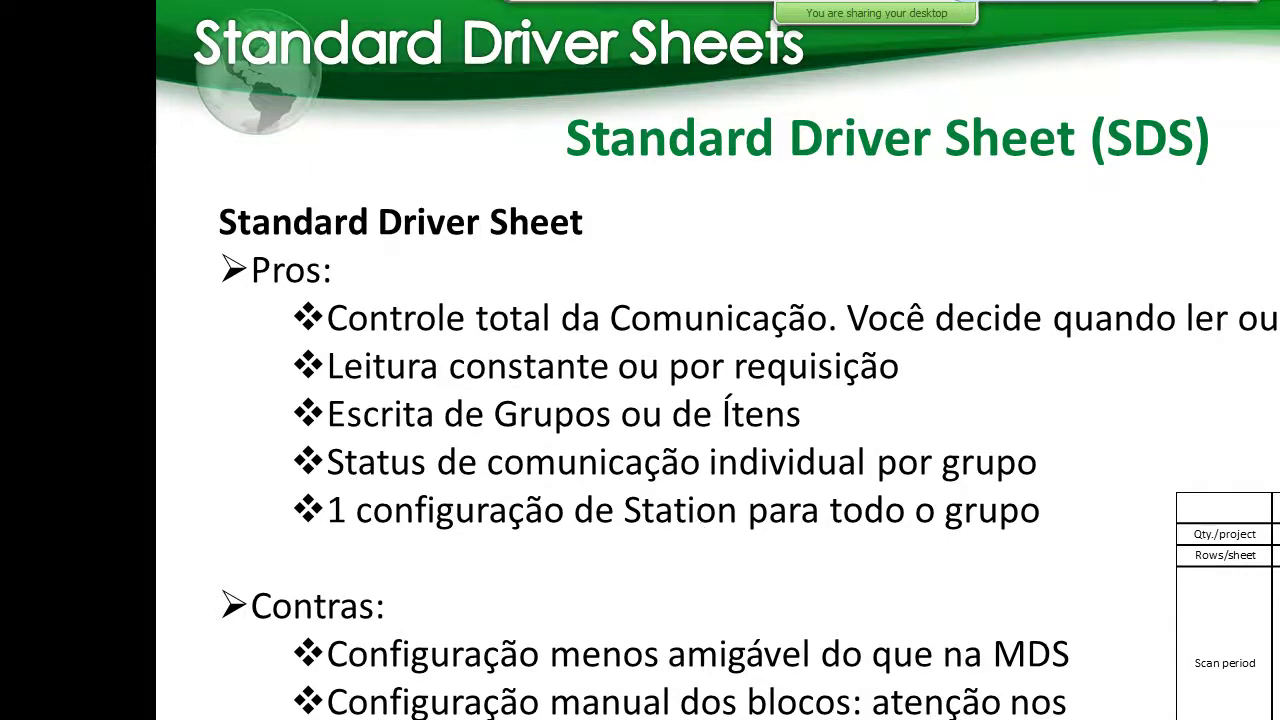
{"action": "key", "text": "alt+Tab"}
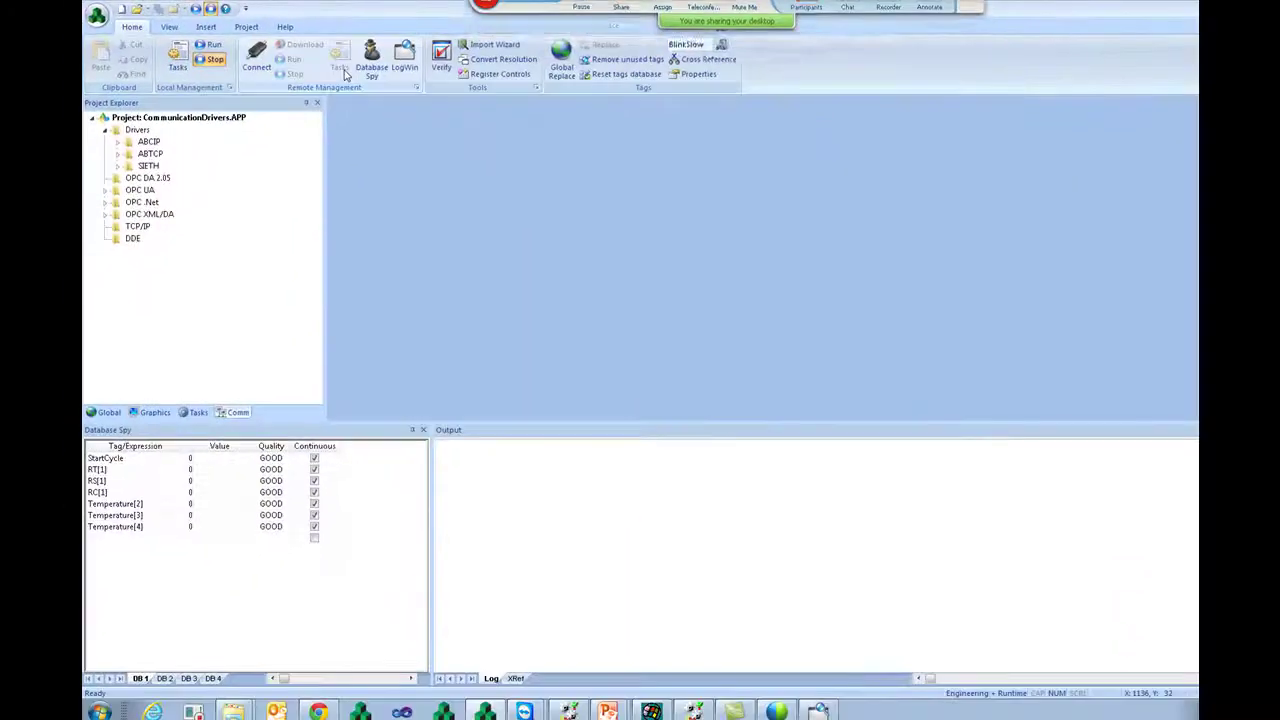
Open the ABTCP driver's main driver sheet and its Zone 1 standard driver sheet
{"action": "double_click", "coordinate": [132, 155]}
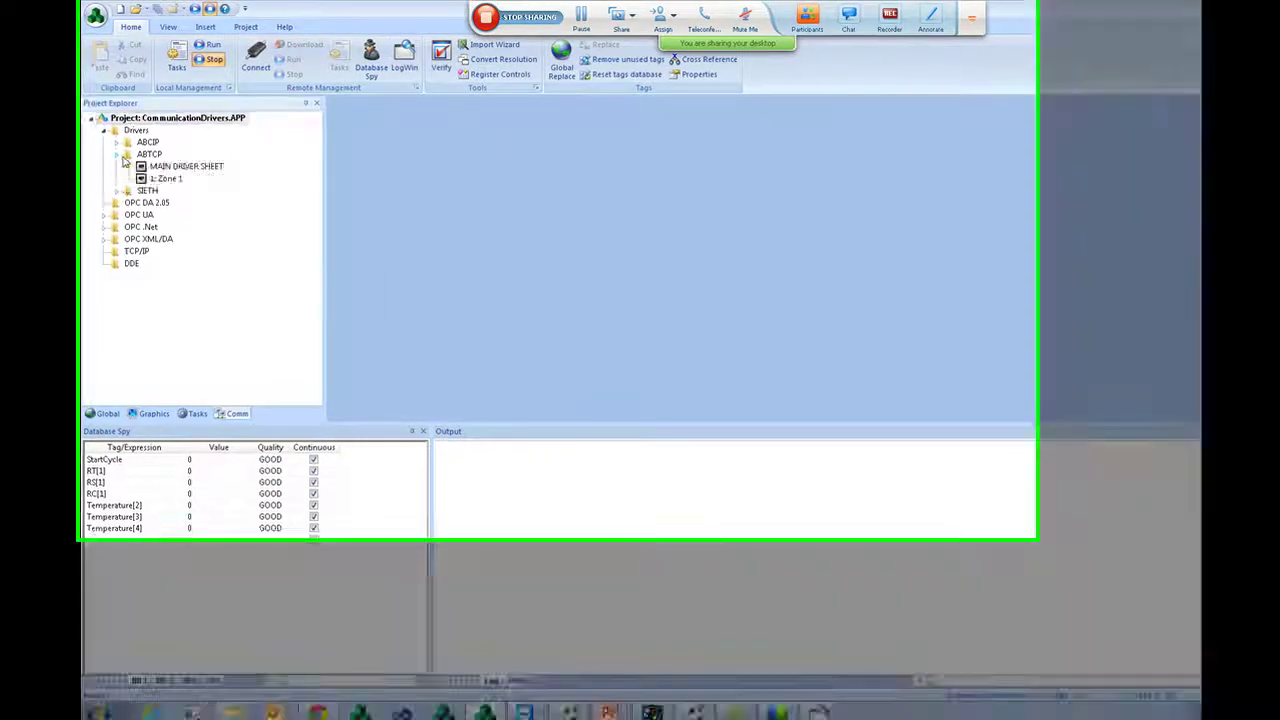
{"action": "double_click", "coordinate": [148, 203]}
{"action": "left_click", "coordinate": [529, 334]}
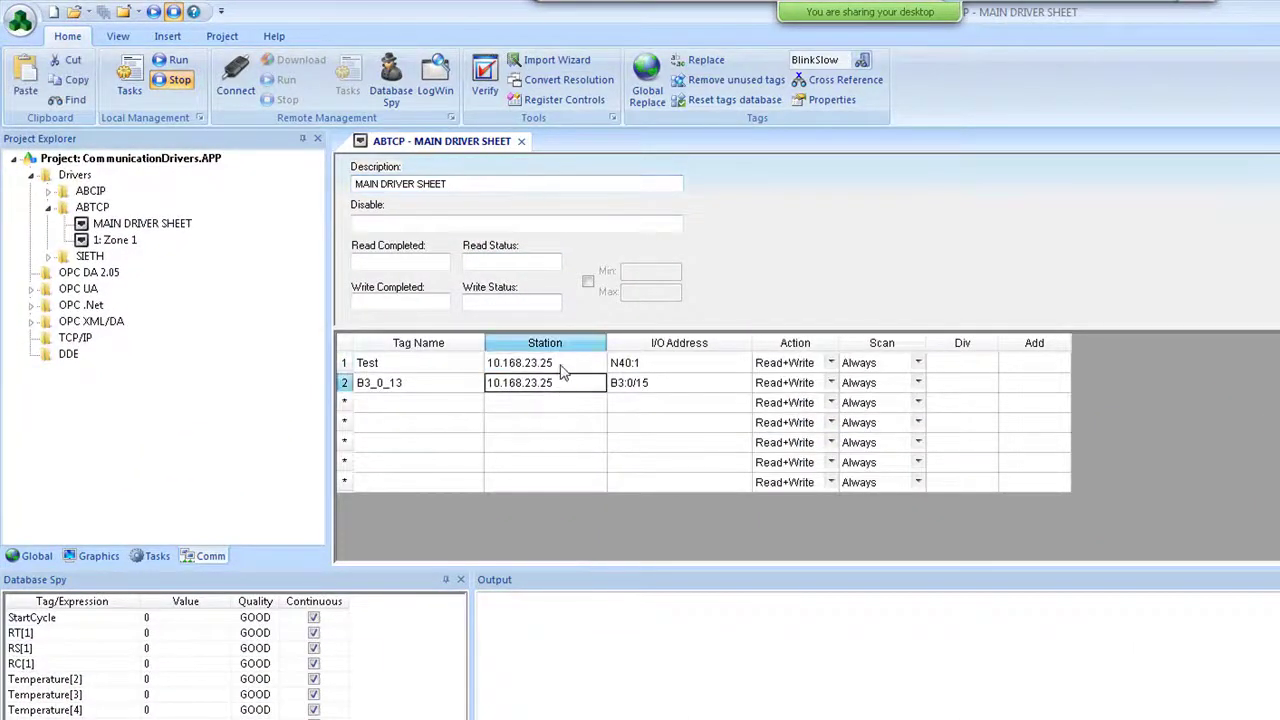
{"action": "double_click", "coordinate": [114, 242]}
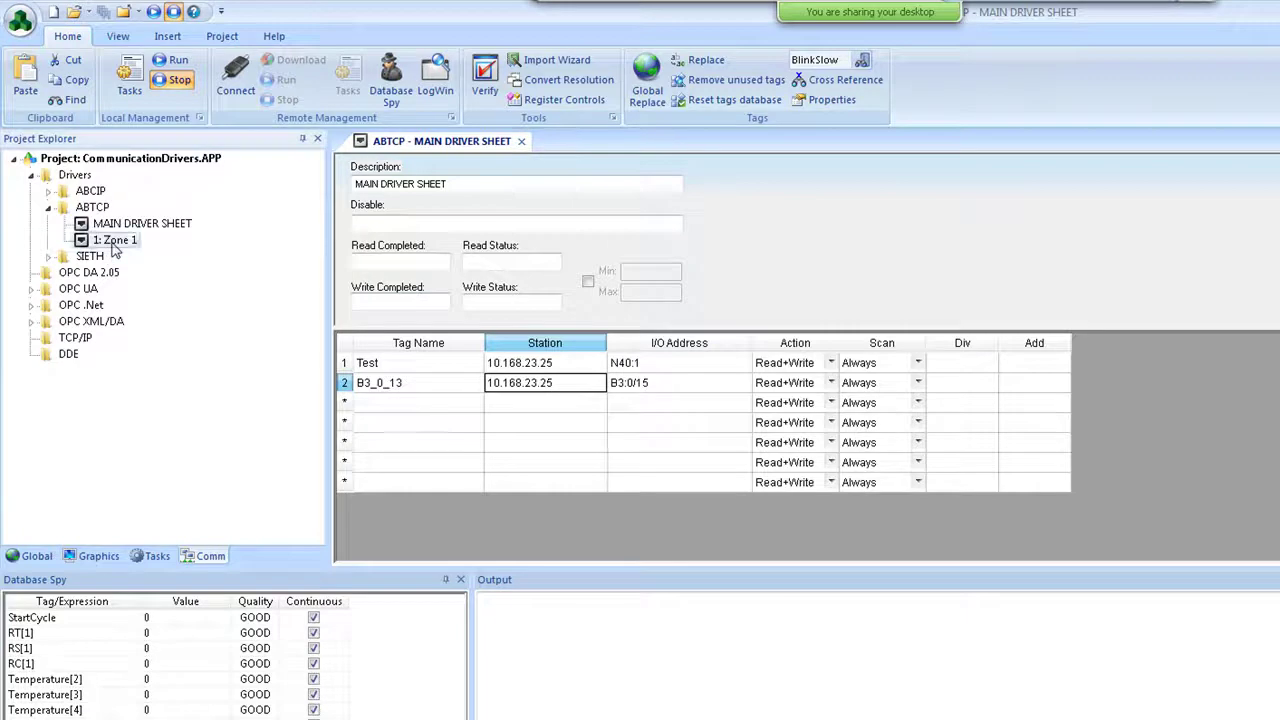
Review the Zone 1 sheet's tag rows, check the SDS pros and cons slide in PowerPoint, and return to InduSoft Web Studio
{"action": "left_click_drag", "start_coordinate": [430, 345], "coordinate": [350, 336]}
{"action": "left_click", "coordinate": [476, 448]}
{"action": "left_click", "coordinate": [528, 430]}
{"action": "left_click", "coordinate": [478, 414]}
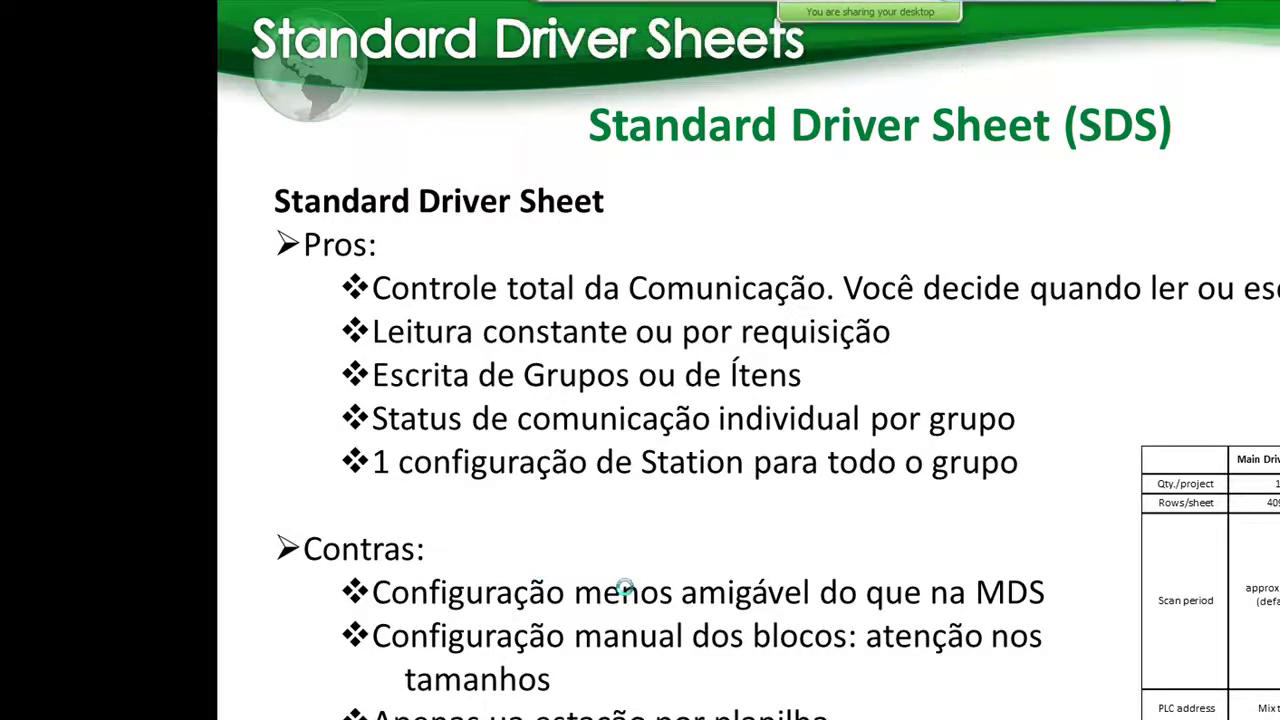
{"action": "key", "text": "alt+Tab"}
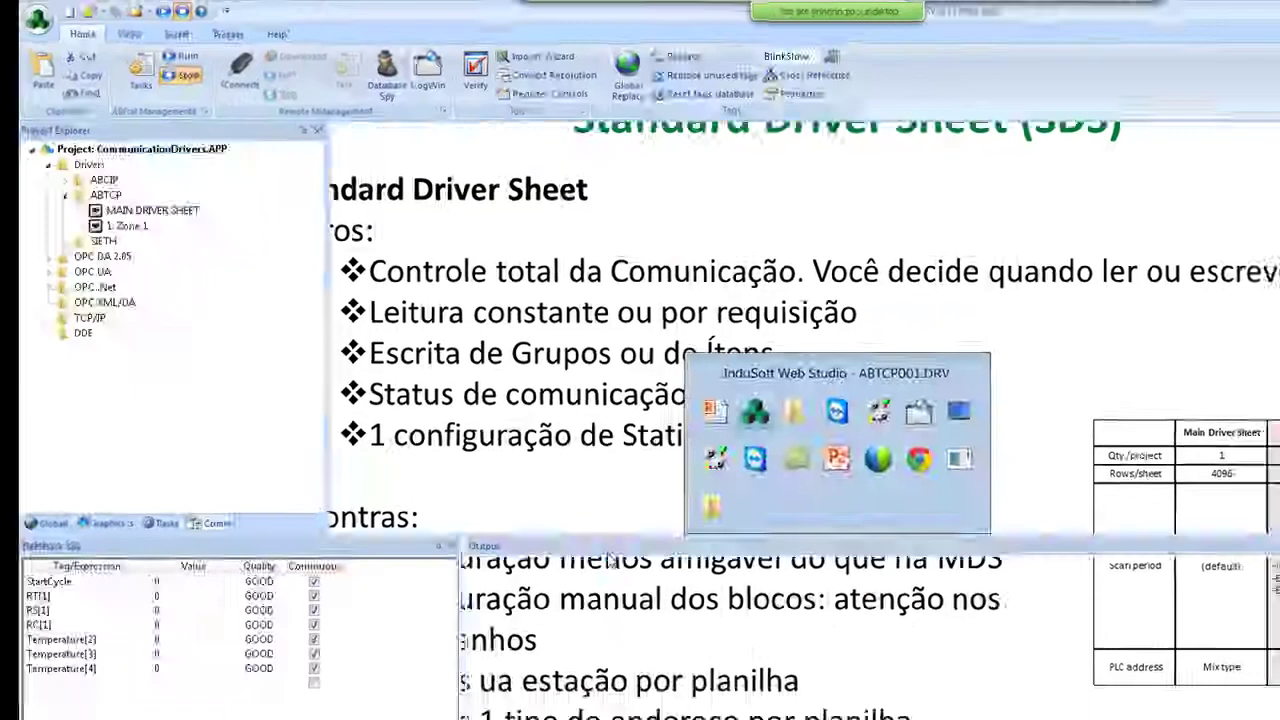
Examine how the Zone 1 header N7:0 combines with the address offsets of the first two Temperature tags
{"action": "left_click", "coordinate": [473, 253]}
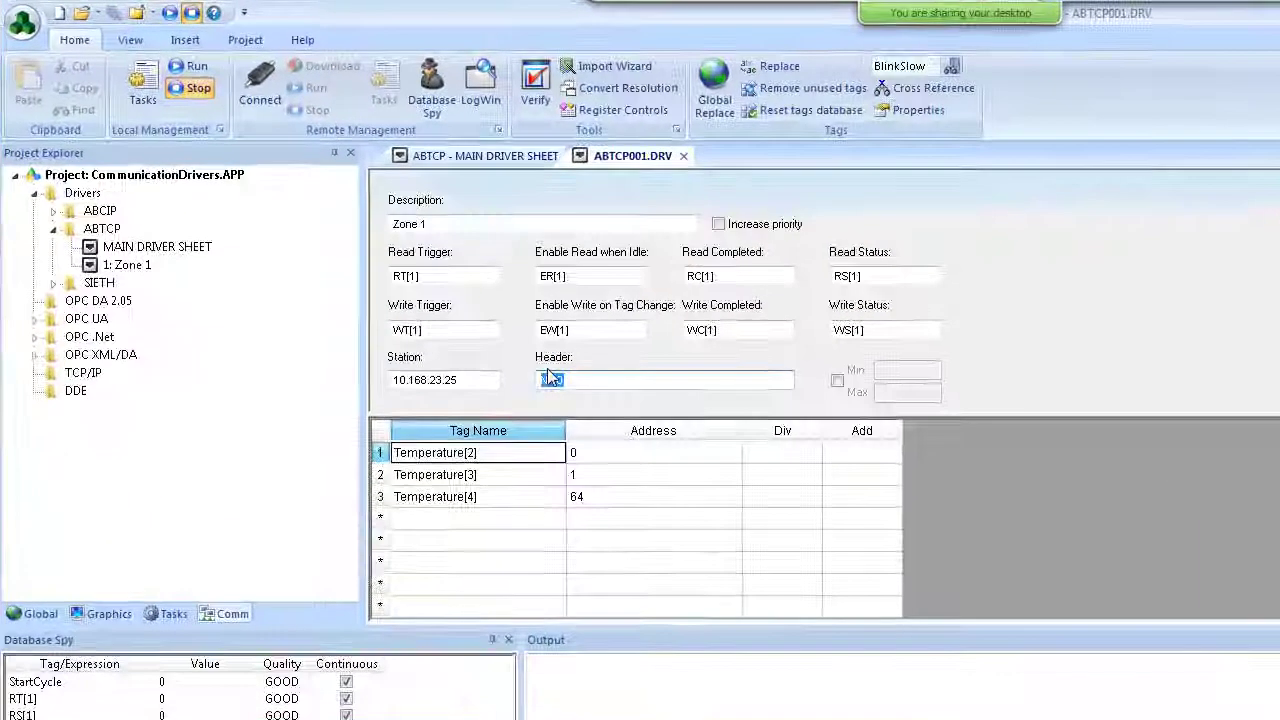
{"action": "double_click", "coordinate": [472, 251]}
{"action": "left_click_drag", "start_coordinate": [571, 380], "coordinate": [557, 381]}
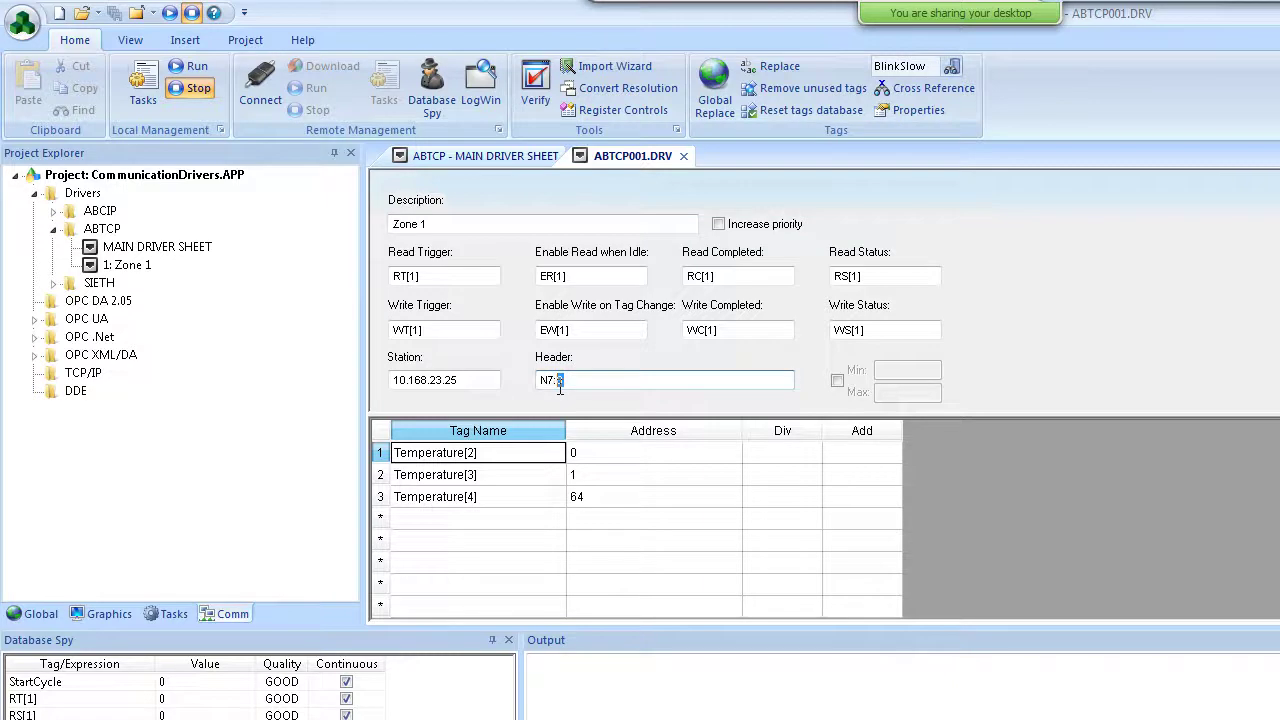
{"action": "left_click", "coordinate": [598, 458]}
{"action": "left_click", "coordinate": [603, 478]}
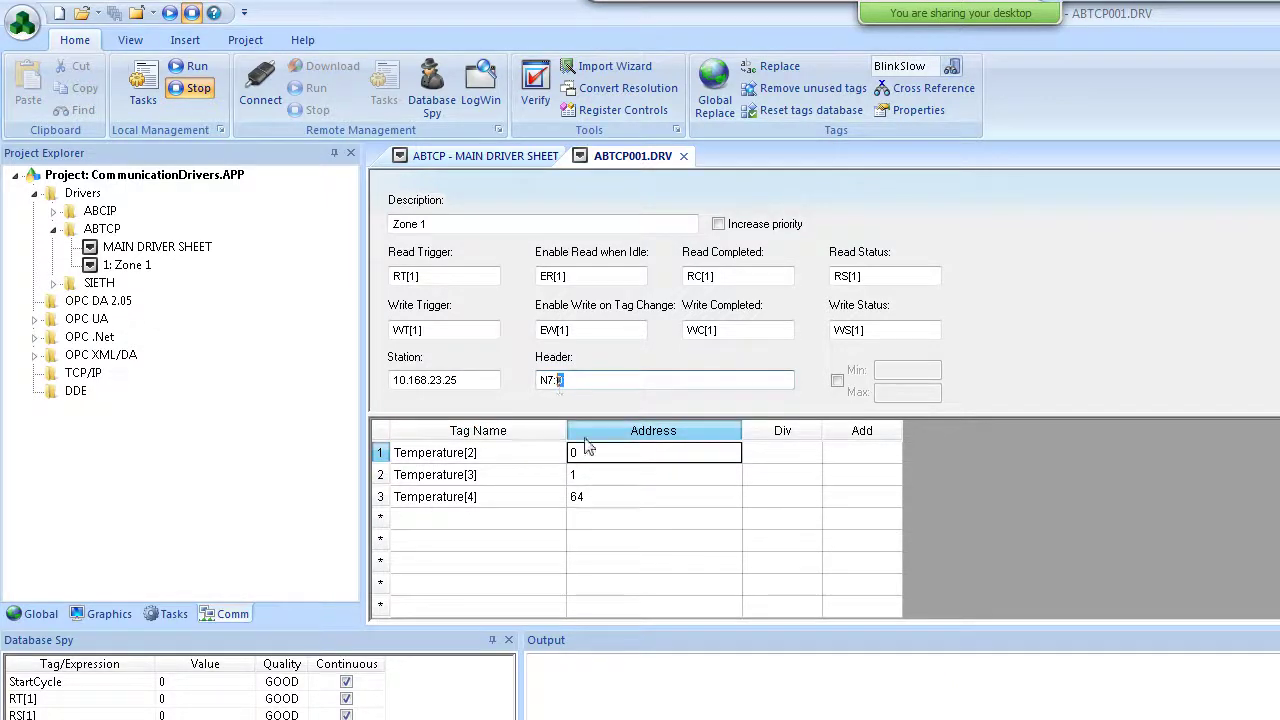
{"action": "left_click", "coordinate": [598, 476]}
{"action": "left_click", "coordinate": [610, 458]}
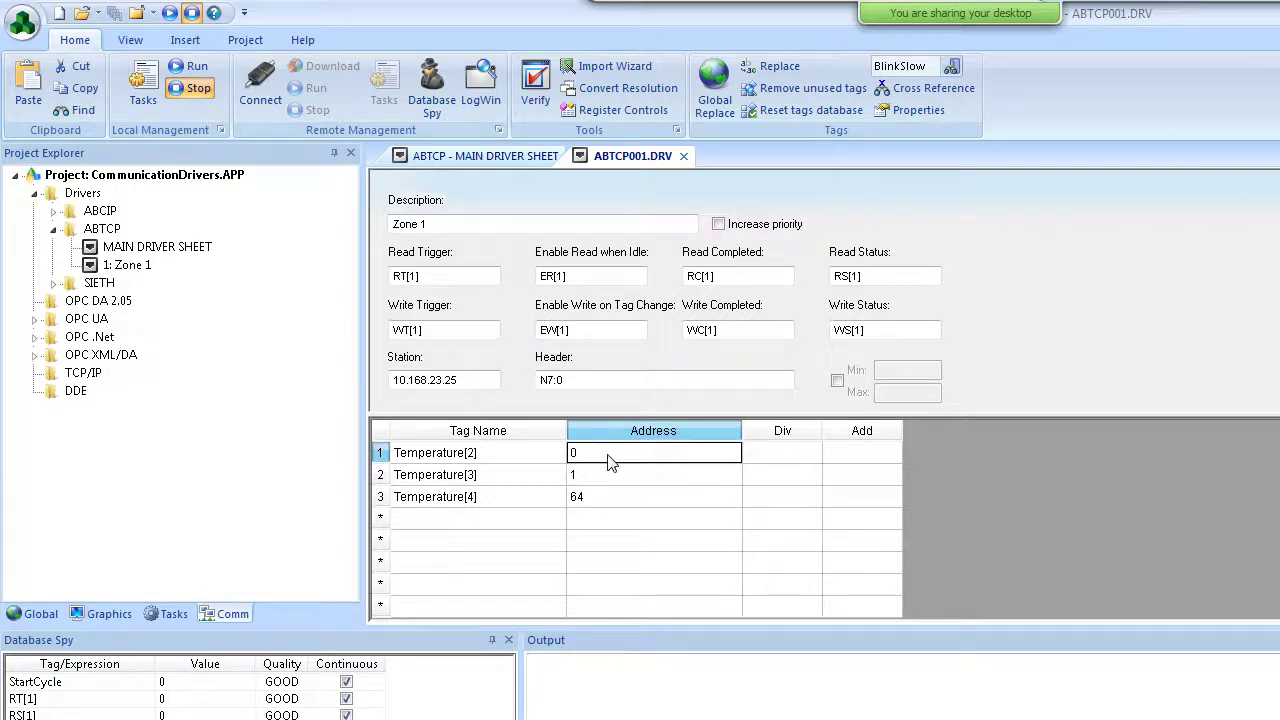
Try prefixing the Temperature[2] address with N7: in the Zone 1 sheet, and remove the prefix again
{"action": "left_click", "coordinate": [610, 458]}
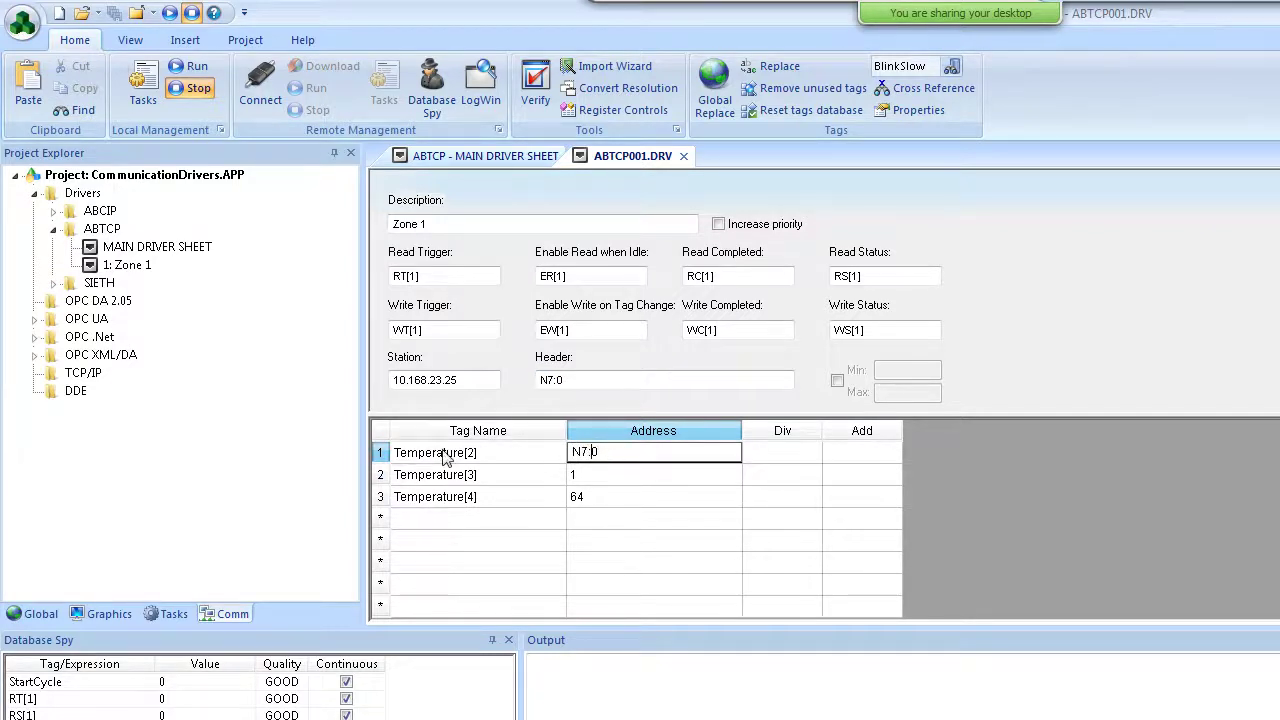
{"action": "key", "text": "BackSpace"}
{"action": "key", "text": "BackSpace"}
{"action": "key", "text": "BackSpace"}
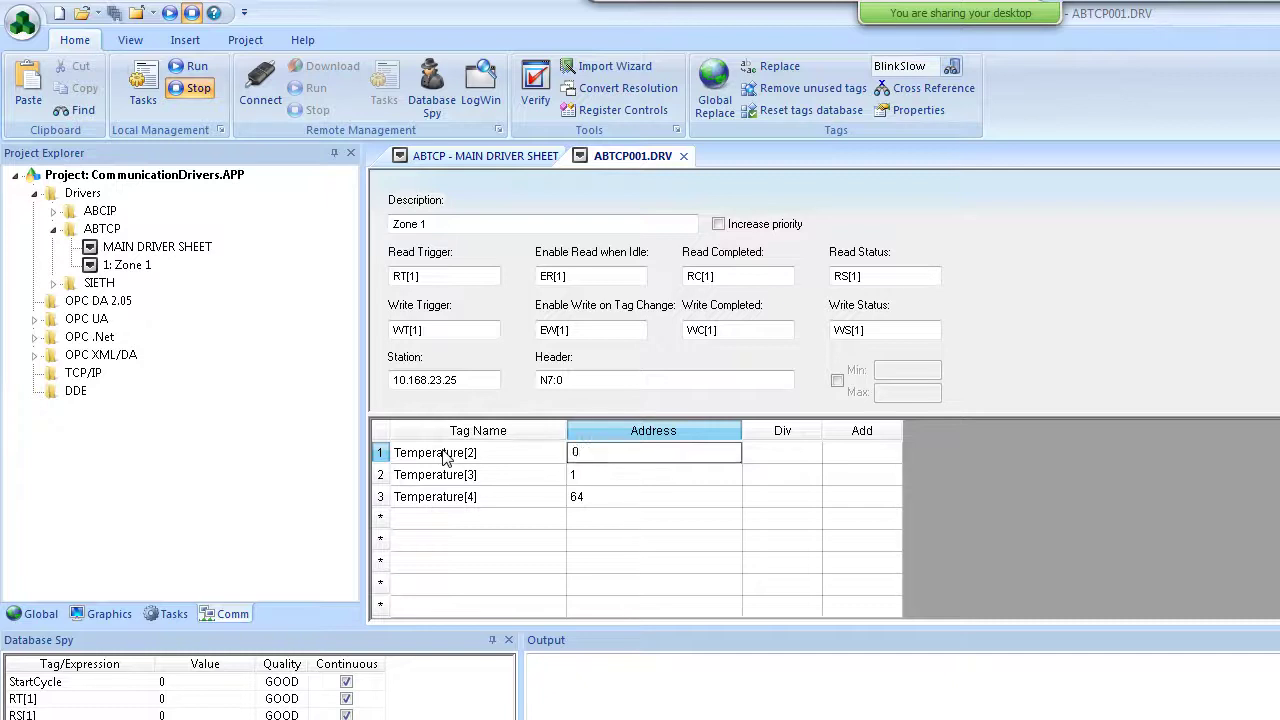
Compare the Zone 1 header with the address offsets of Temperature[2], Temperature[3] and Temperature[4]
{"action": "left_click_drag", "start_coordinate": [578, 381], "coordinate": [508, 379]}
{"action": "left_click", "coordinate": [580, 476]}
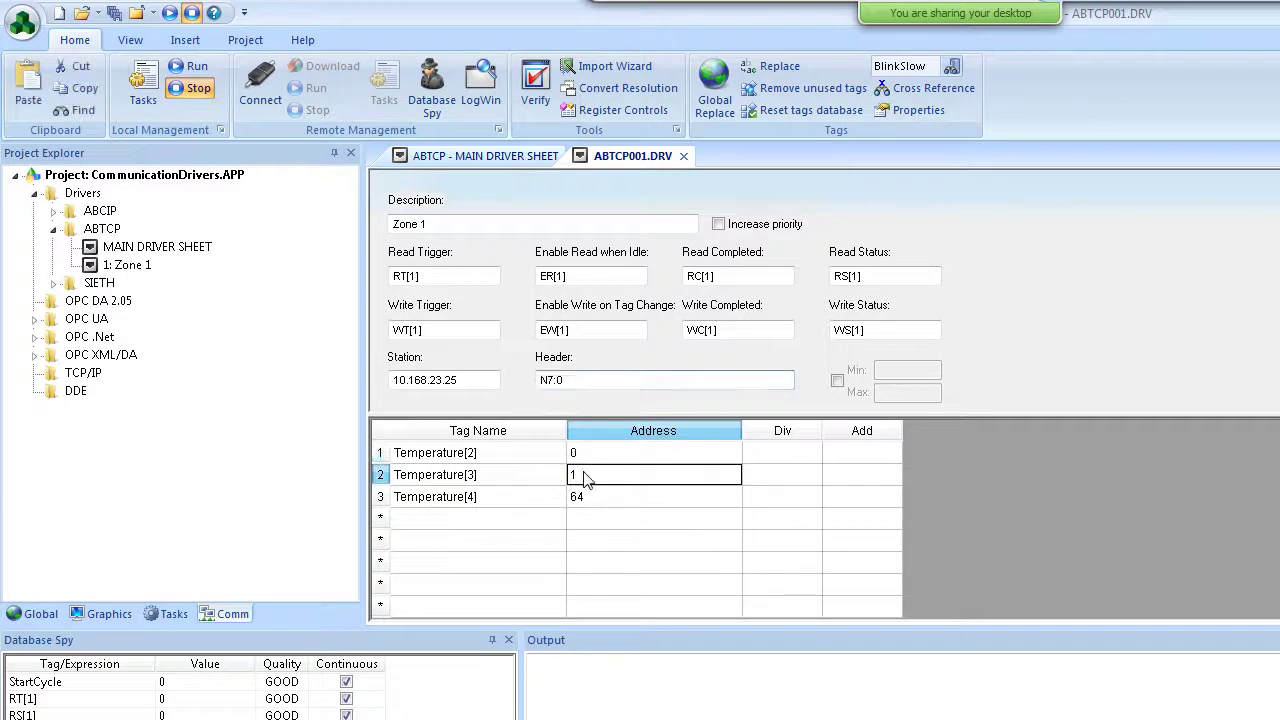
{"action": "left_click", "coordinate": [615, 504]}
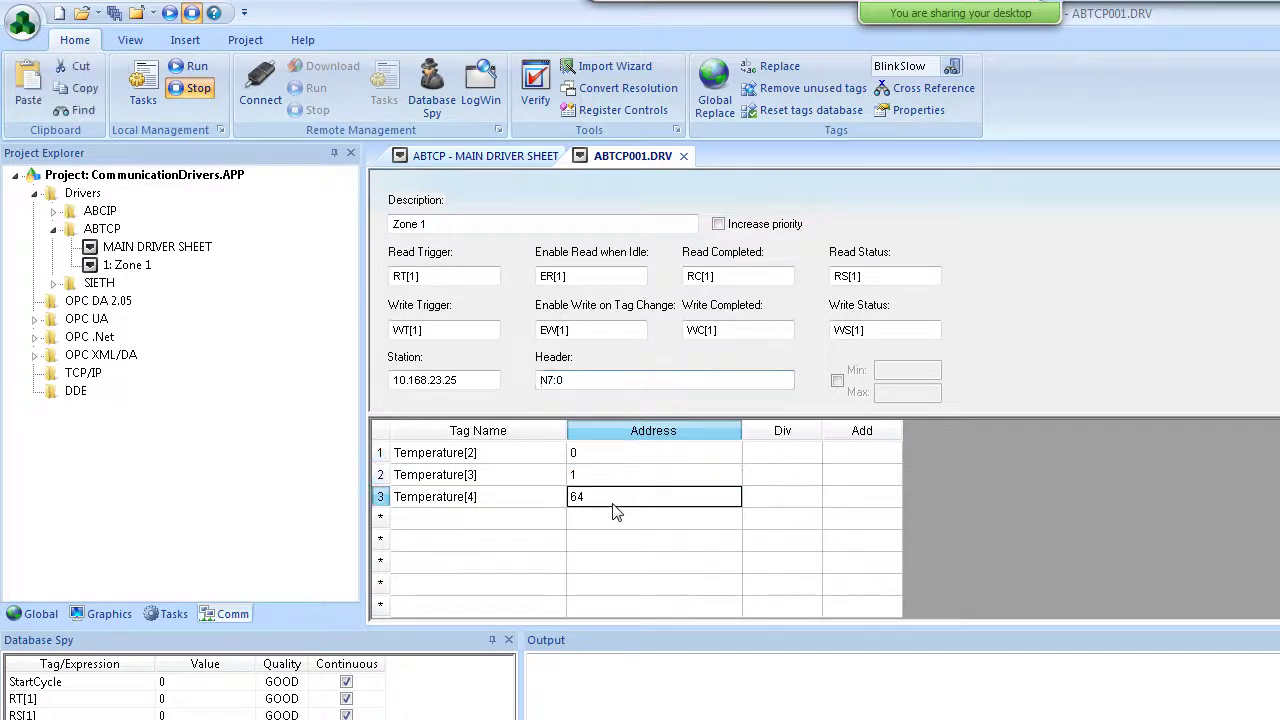
{"action": "left_click", "coordinate": [548, 503]}
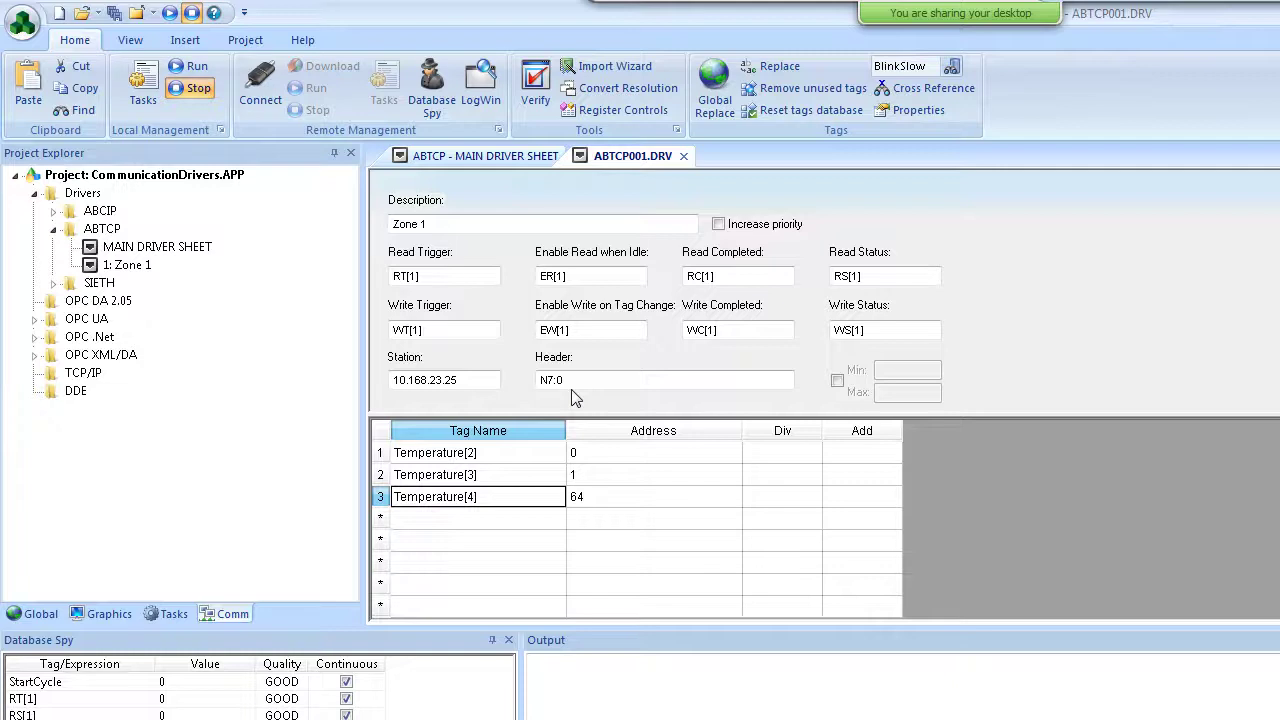
{"action": "left_click", "coordinate": [618, 452]}
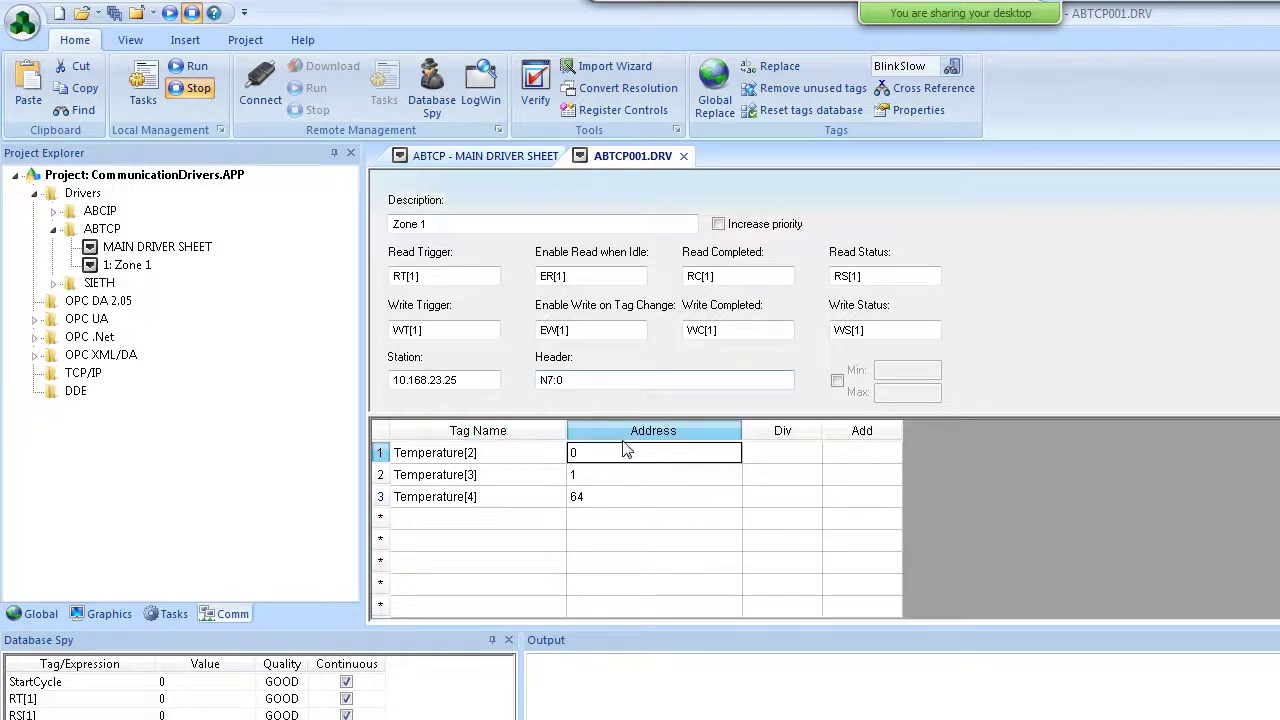
{"action": "left_click", "coordinate": [614, 476]}
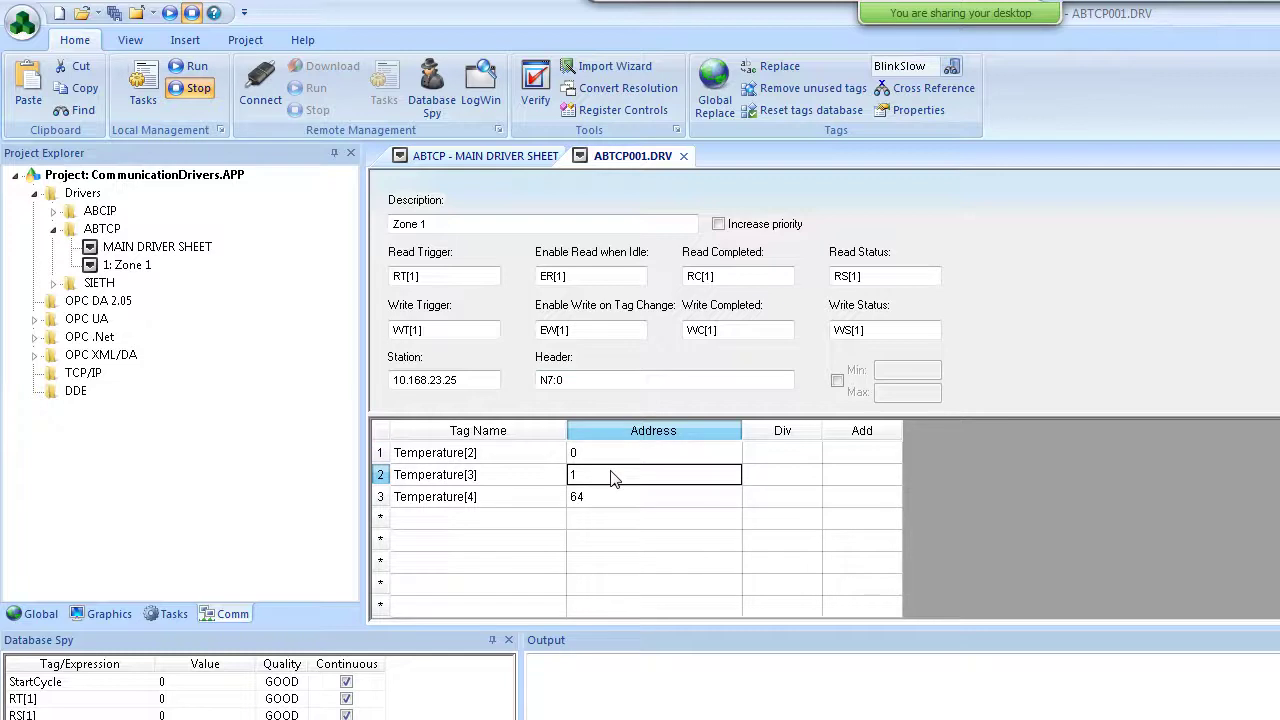
Review the Standard Driver Sheet slides in PowerPoint alongside the Zone 1 sheet's trigger and enable fields in InduSoft Web Studio
{"action": "key", "text": "alt+Tab"}
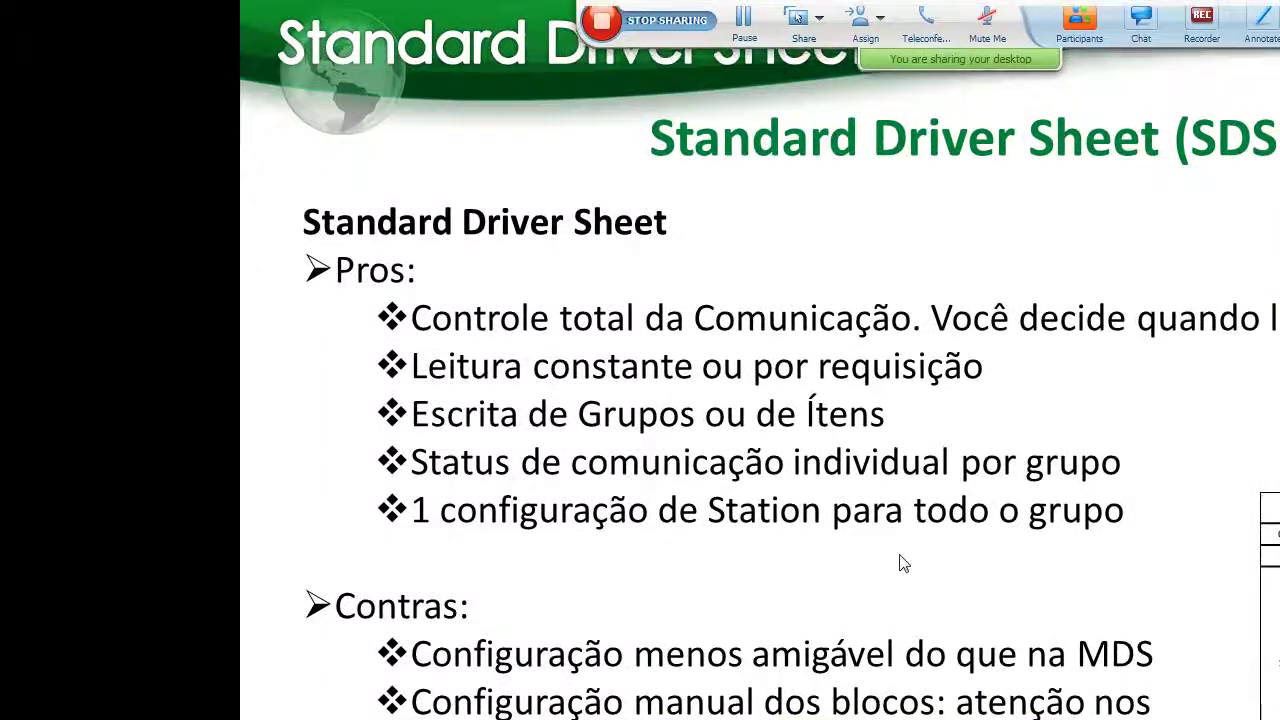
{"action": "left_click", "coordinate": [900, 563]}
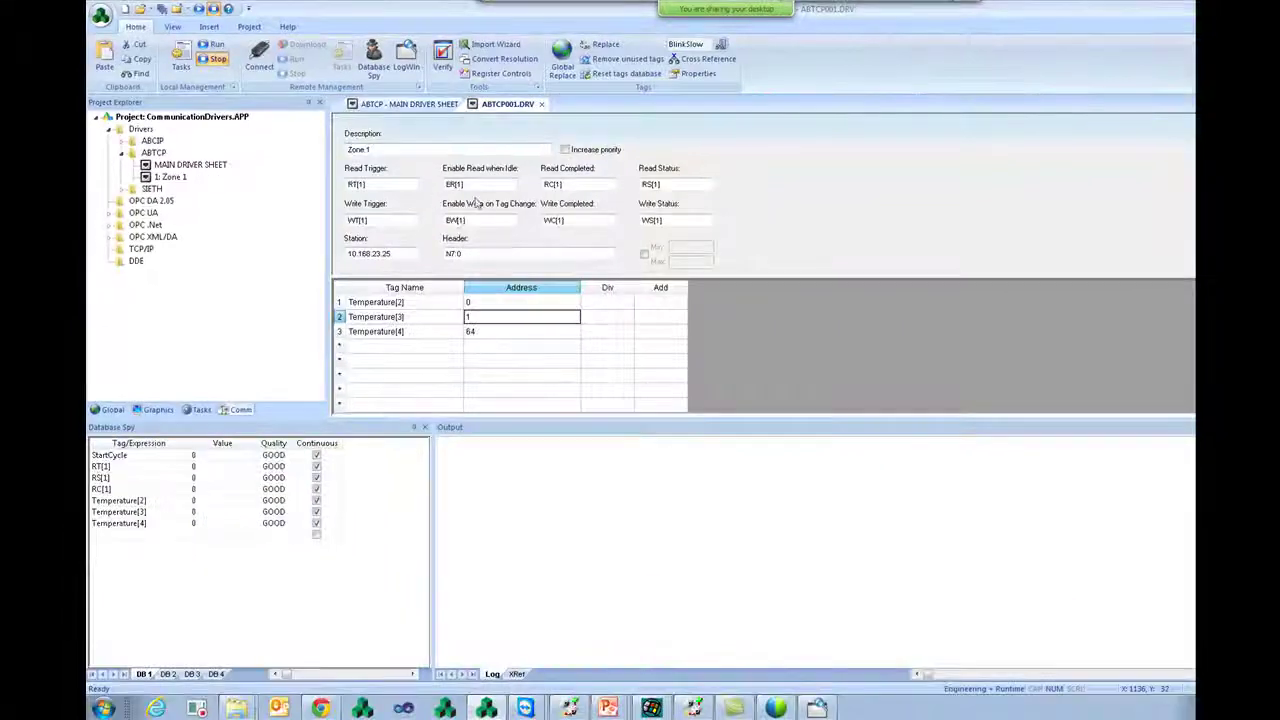
{"action": "left_click", "coordinate": [493, 187]}
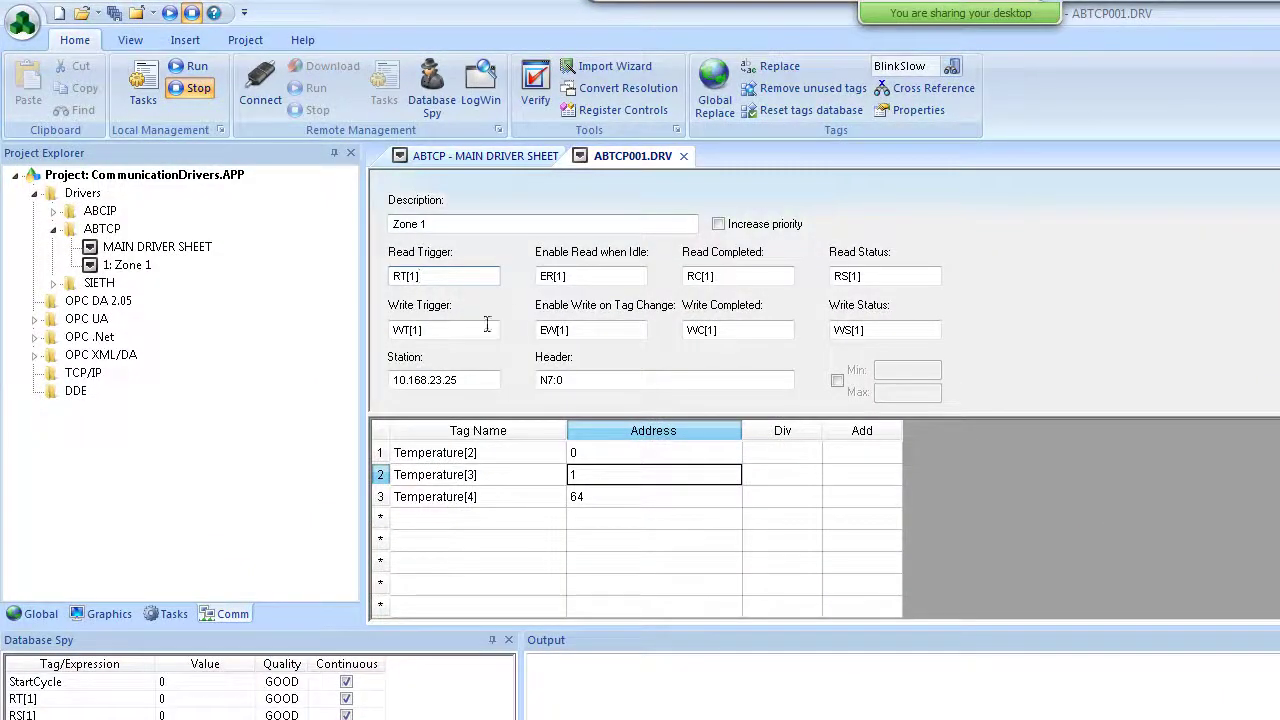
{"action": "left_click", "coordinate": [620, 336]}
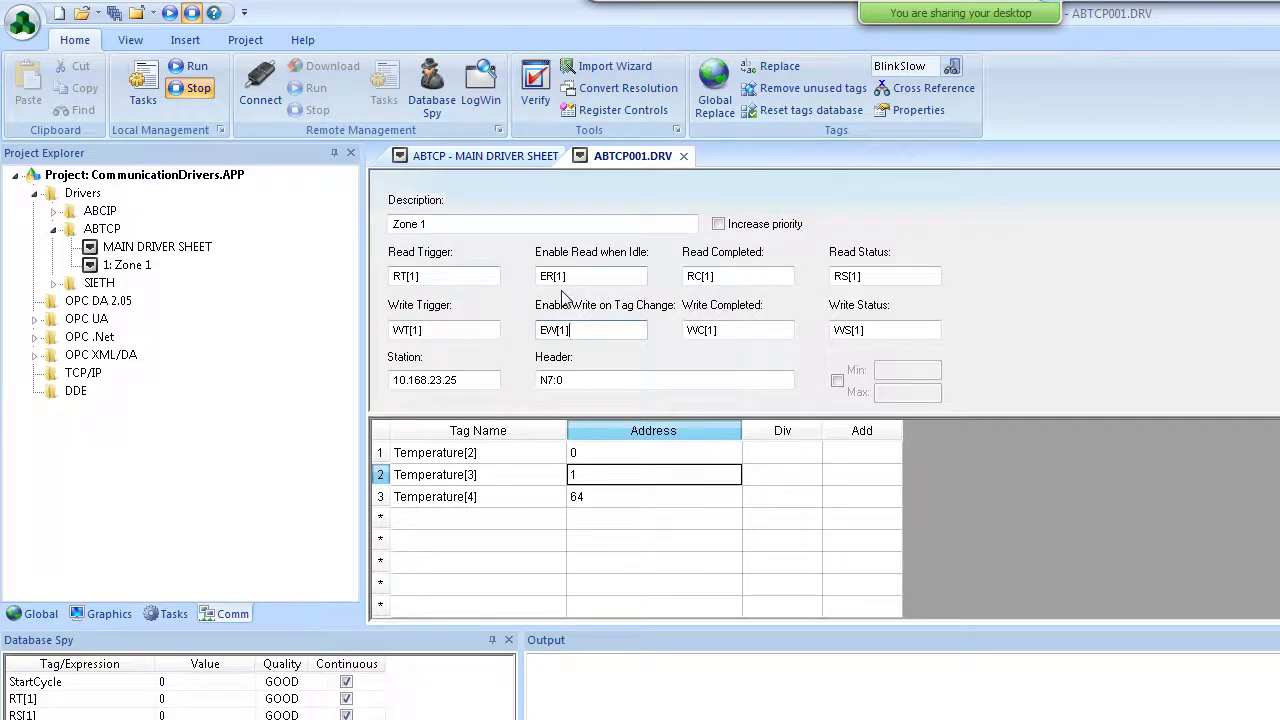
{"action": "key", "text": "alt+Tab"}
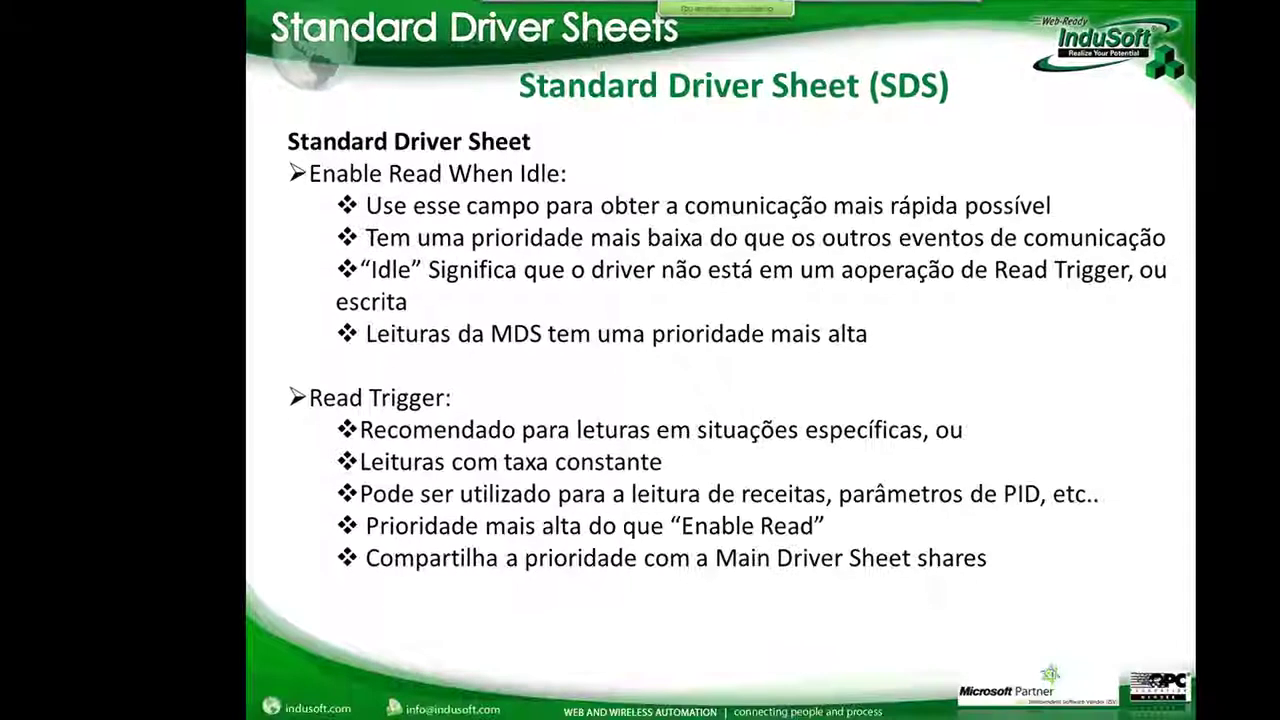
{"action": "key", "text": "alt+Tab"}
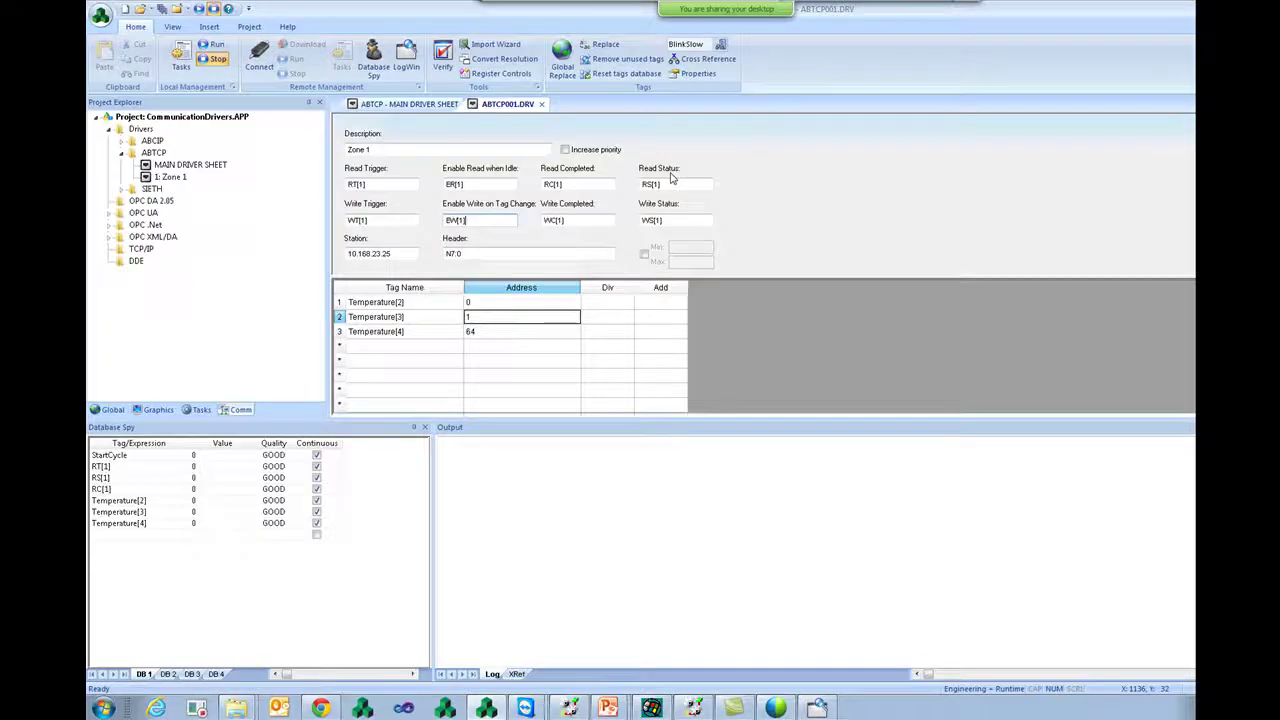
Inspect the Enable Read when Idle tag, the DB 3 and DB 2 watch lists in Database Spy, and the runtime task list
{"action": "left_click_drag", "start_coordinate": [470, 185], "coordinate": [421, 185]}
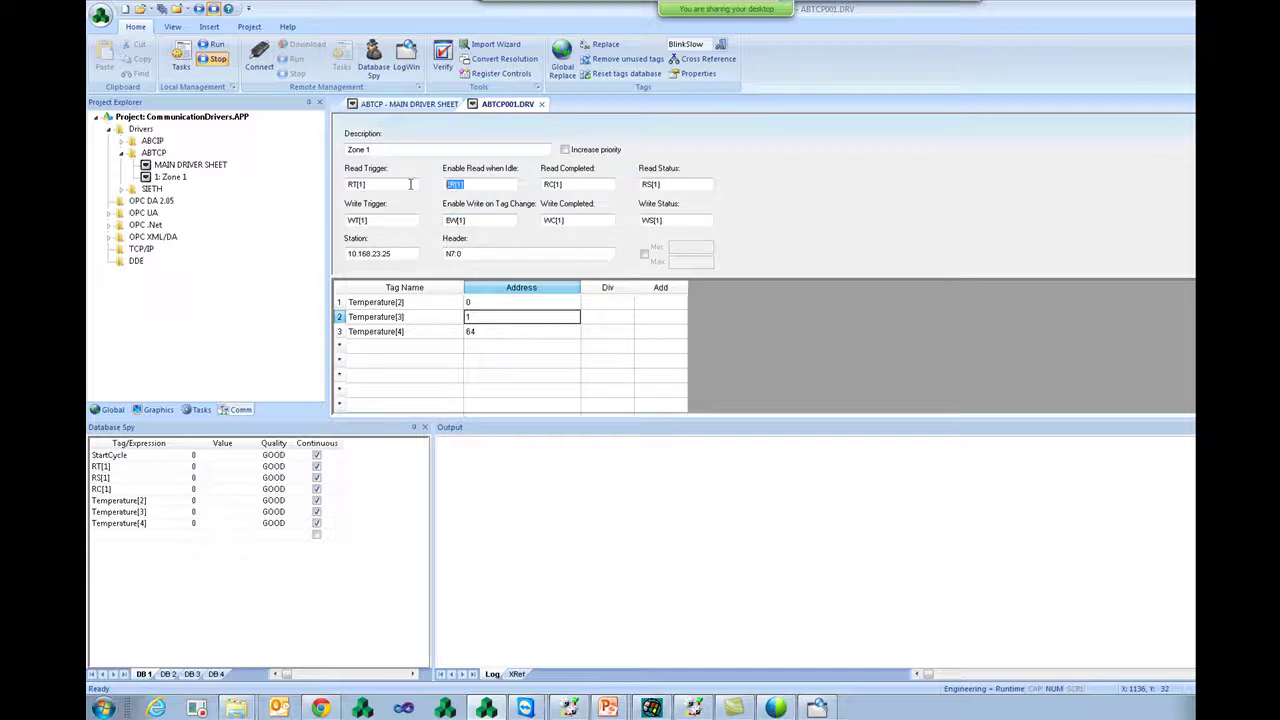
{"action": "left_click", "coordinate": [145, 471]}
{"action": "left_click", "coordinate": [191, 674]}
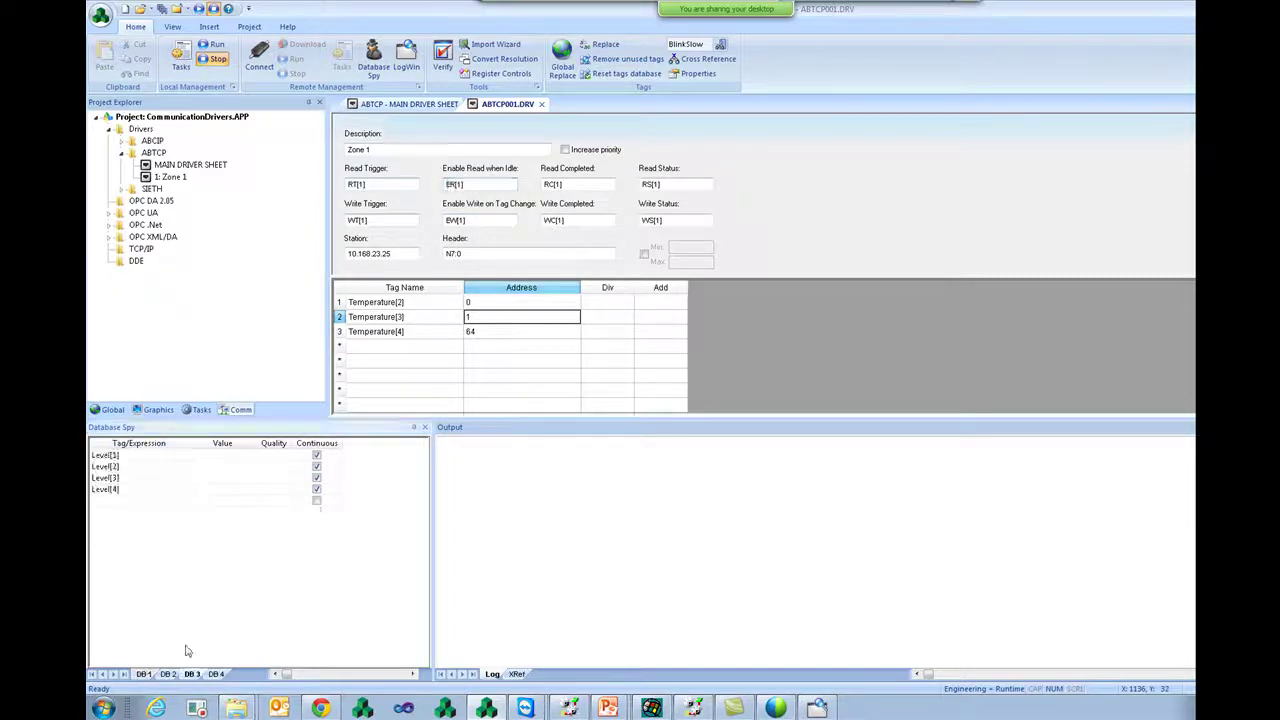
{"action": "left_click", "coordinate": [166, 674]}
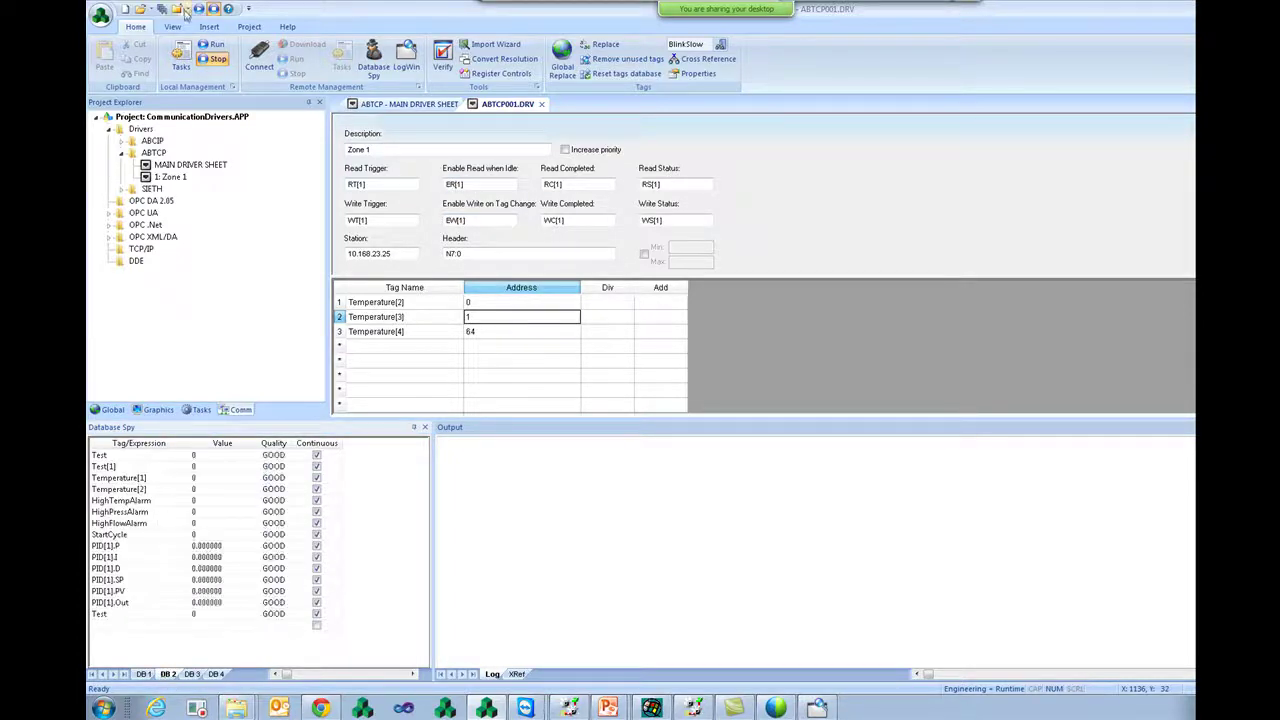
{"action": "left_click", "coordinate": [181, 60]}
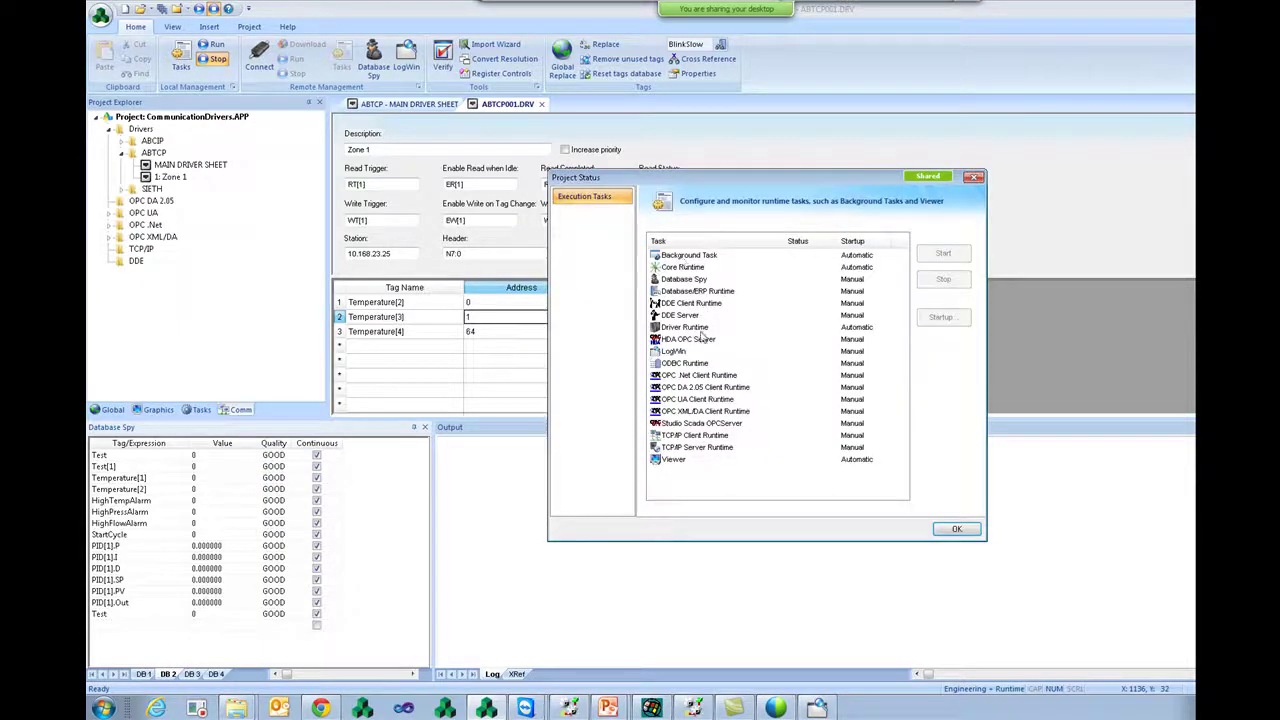
{"action": "left_click", "coordinate": [956, 529]}
Remove the ABCIP and SIETH drivers from the project, keeping only ABTCP
{"action": "right_click", "coordinate": [120, 129]}
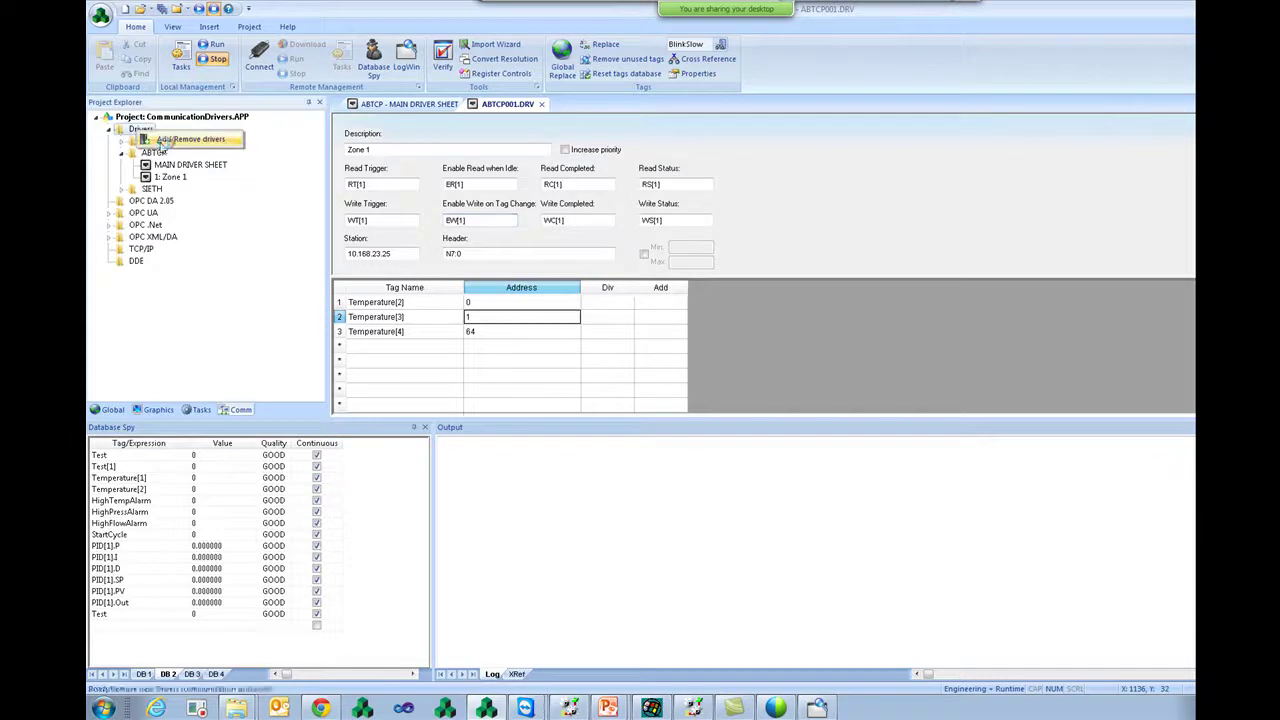
{"action": "left_click", "coordinate": [155, 134]}
{"action": "double_click", "coordinate": [575, 386]}
{"action": "double_click", "coordinate": [575, 393]}
{"action": "left_click", "coordinate": [846, 473]}
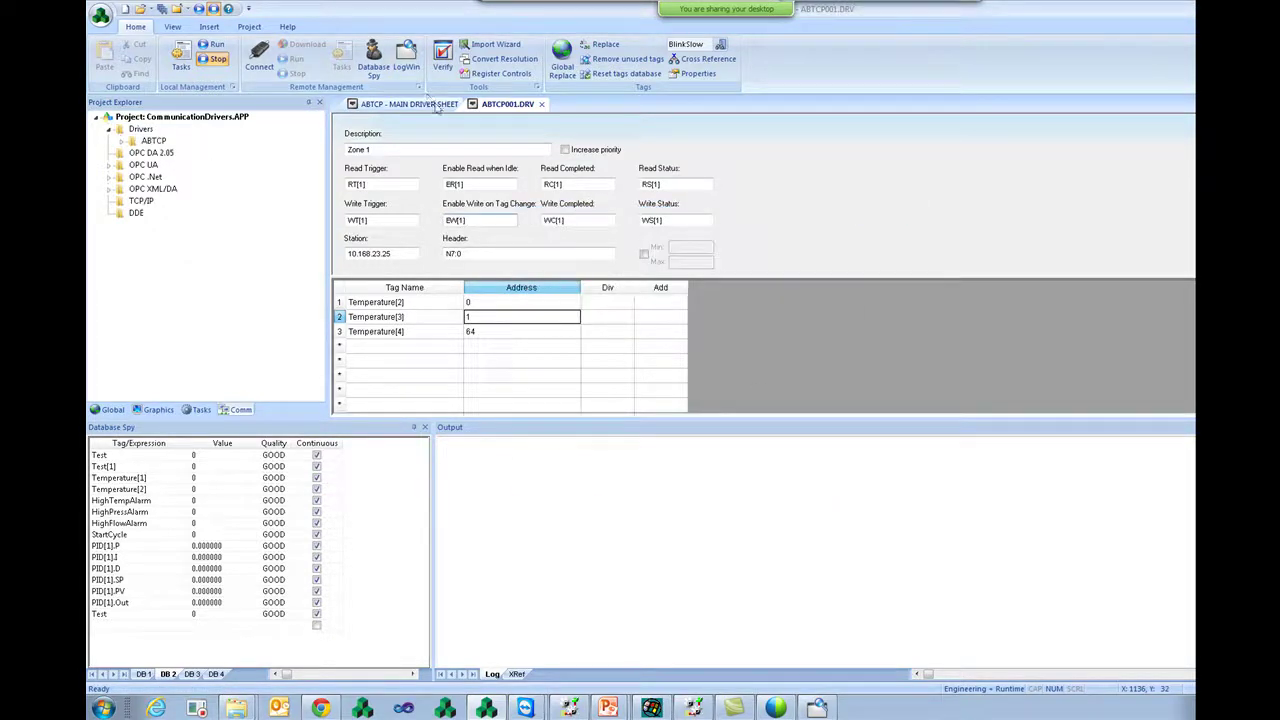
Copy the Enable Read when Idle tag ER[1] from the Zone 1 sheet into the DB 1 watch list of Database Spy
{"action": "left_click", "coordinate": [440, 317]}
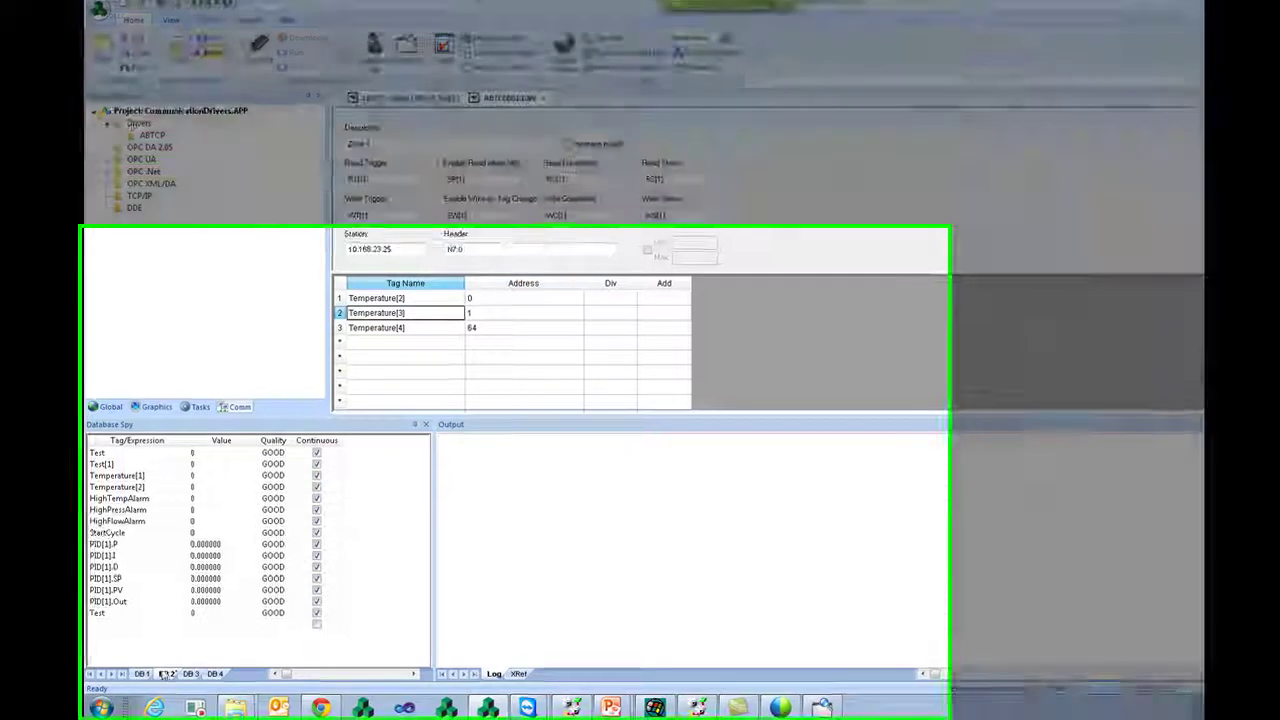
{"action": "left_click", "coordinate": [143, 674]}
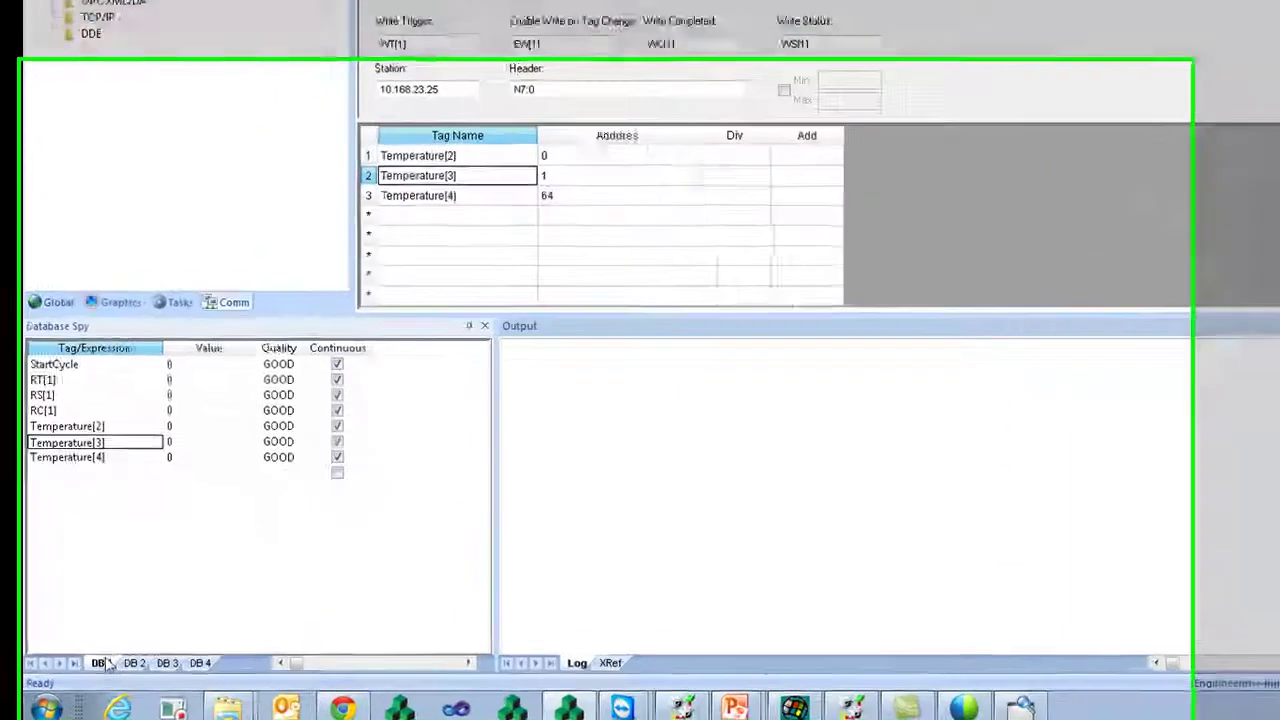
{"action": "left_click", "coordinate": [78, 333]}
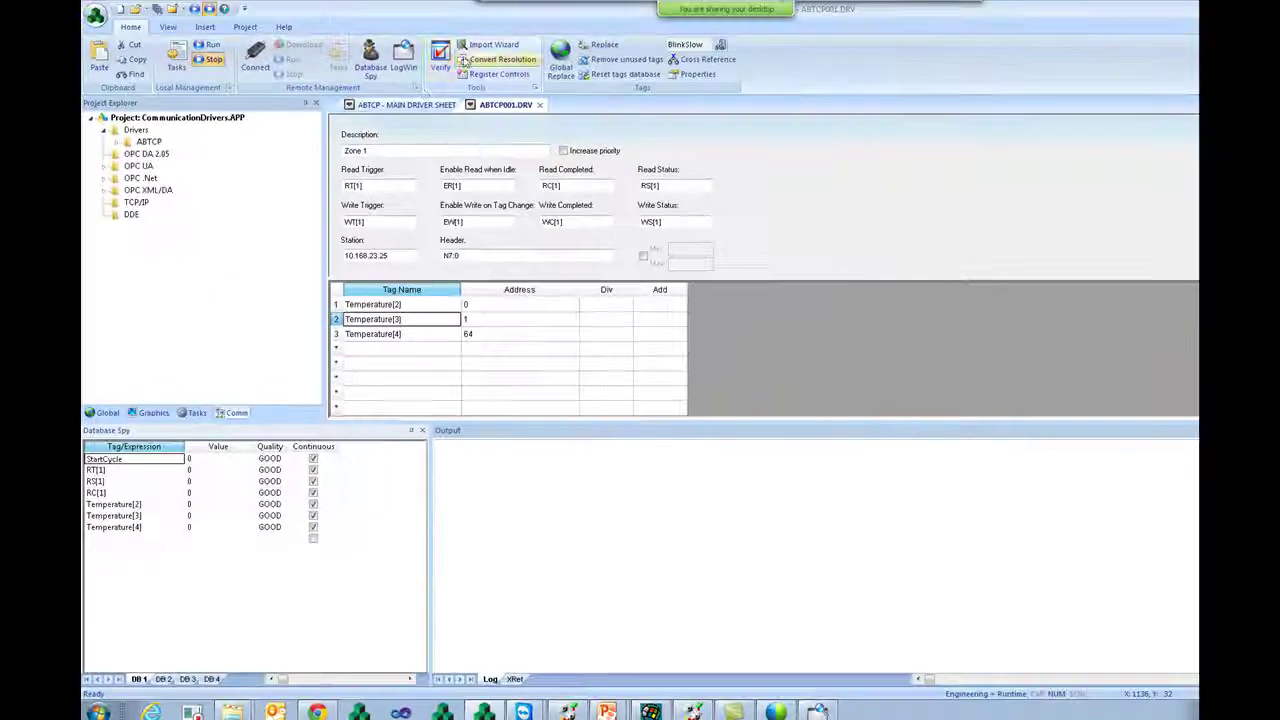
{"action": "double_click", "coordinate": [476, 185]}
{"action": "right_click", "coordinate": [476, 185]}
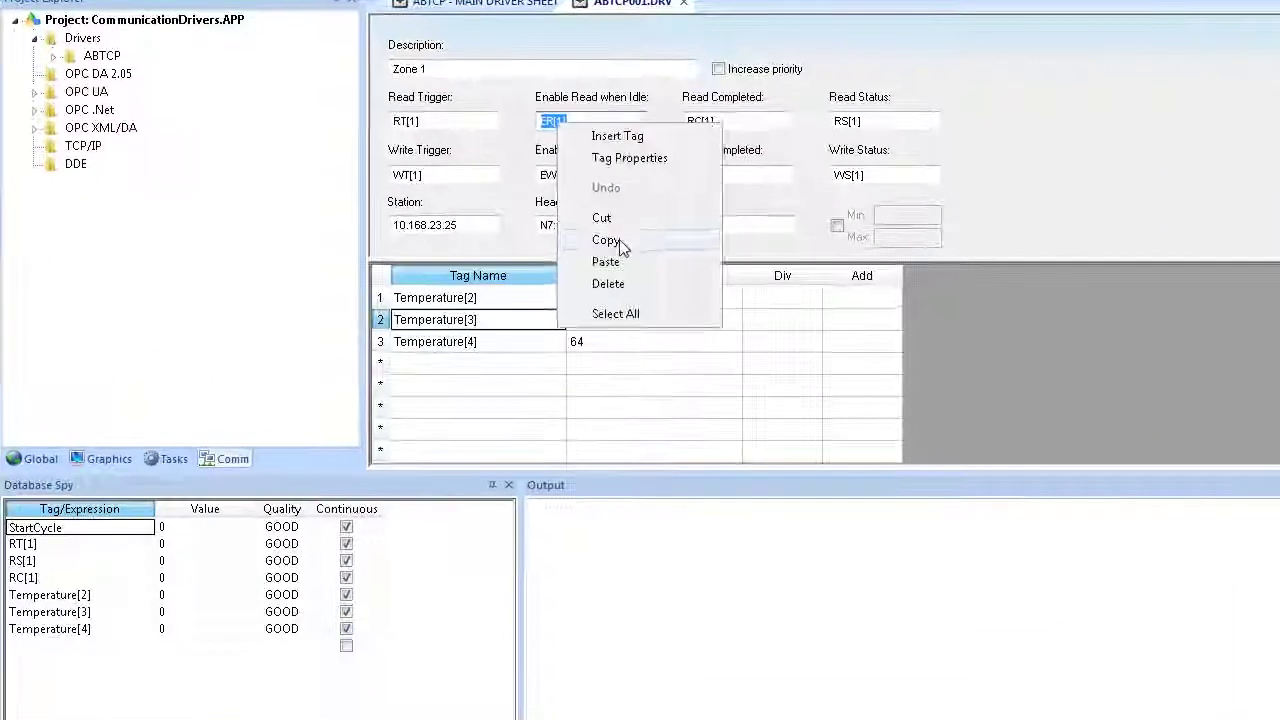
{"action": "left_click", "coordinate": [620, 245]}
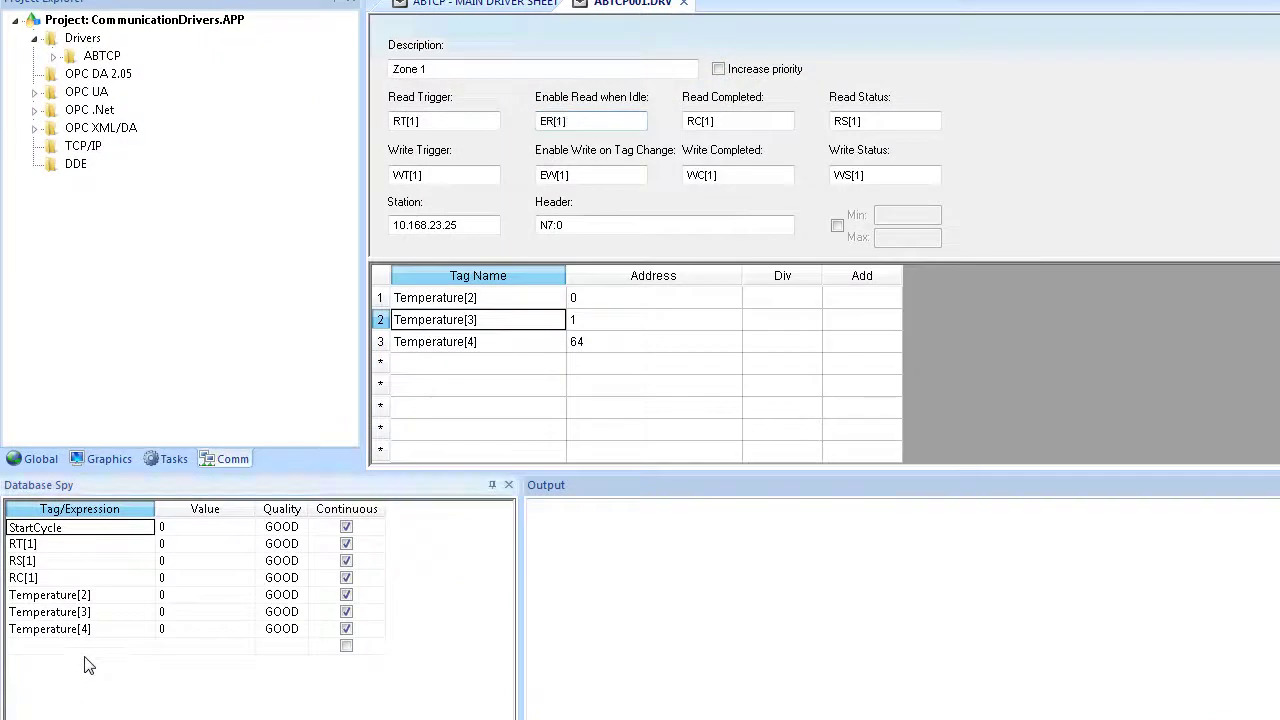
{"action": "left_click", "coordinate": [90, 650]}
{"action": "key", "text": "ctrl+v"}
{"action": "left_click", "coordinate": [478, 275]}
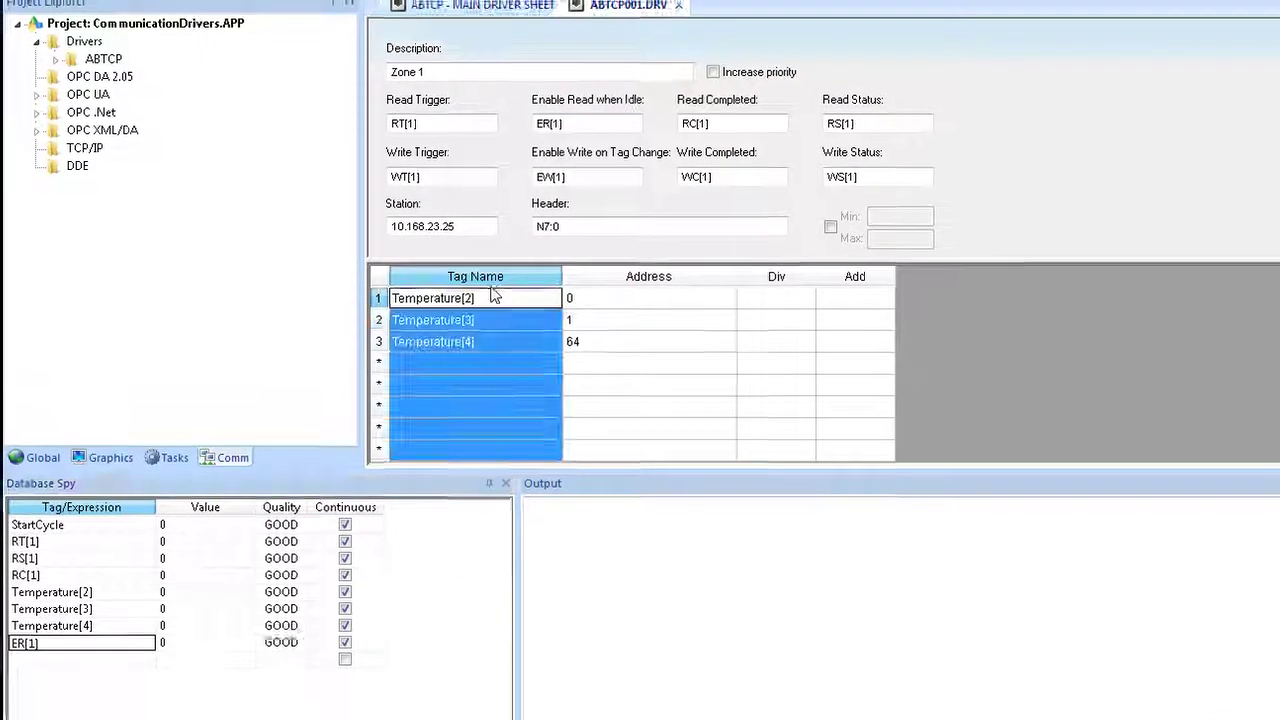
{"action": "left_click", "coordinate": [435, 341]}
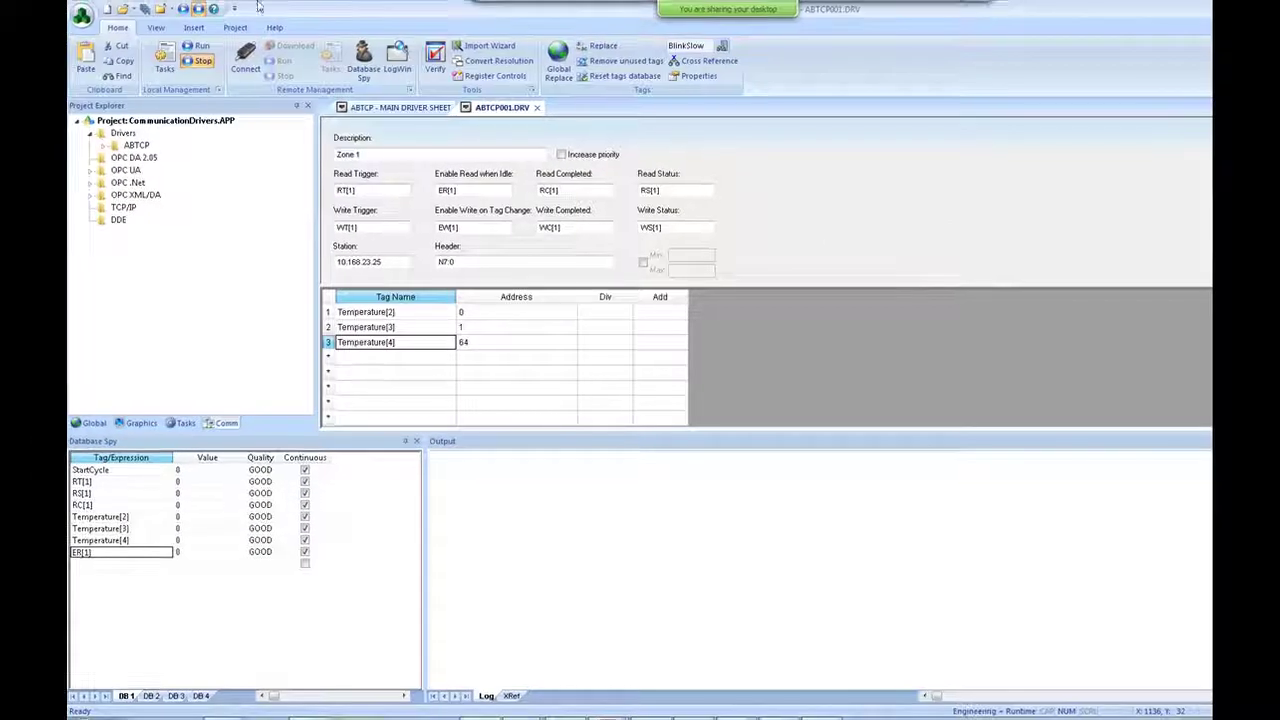
Check the Driver Runtime task's startup mode in the list of runtime tasks
{"action": "left_click", "coordinate": [164, 62]}
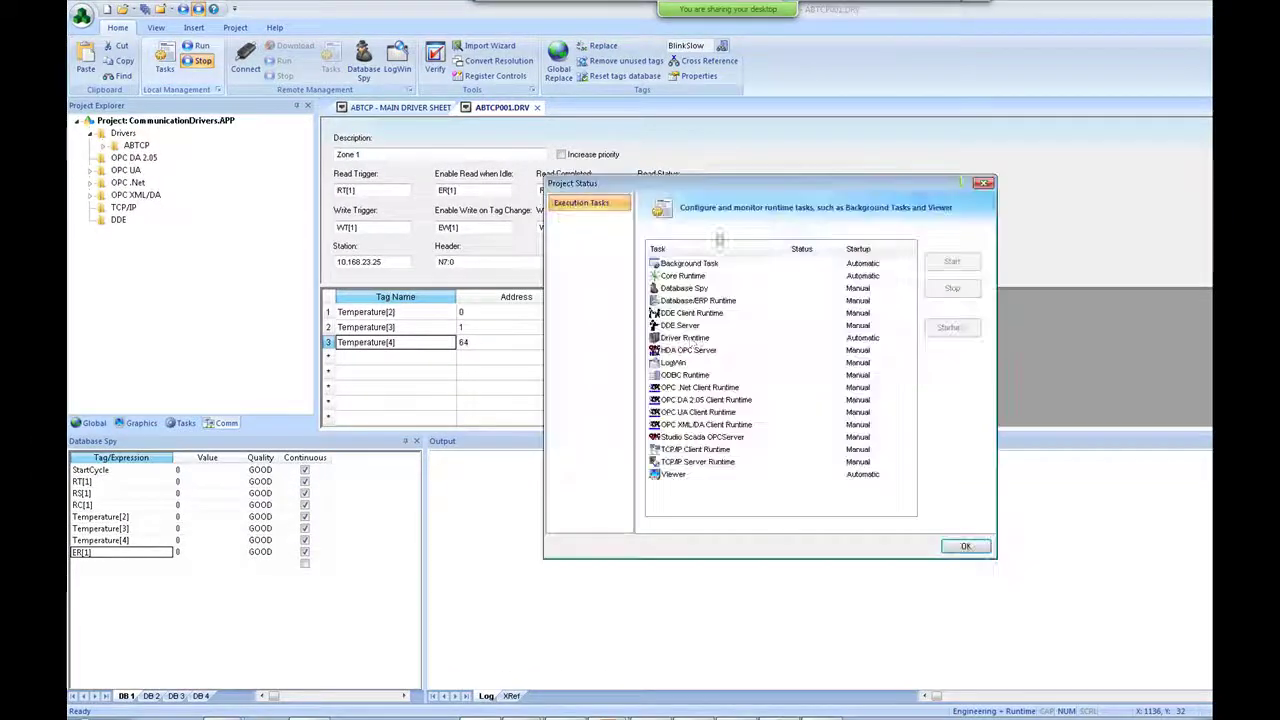
{"action": "left_click", "coordinate": [695, 338]}
{"action": "left_click", "coordinate": [966, 546]}
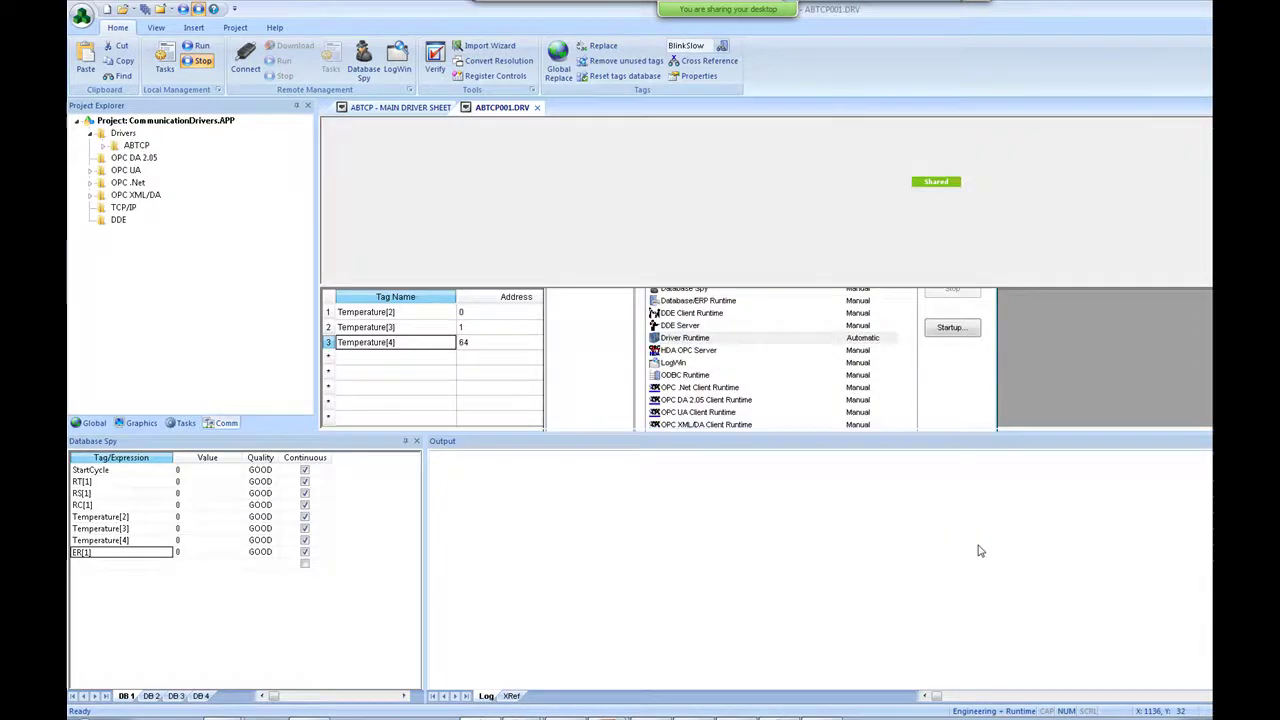
Configure the Output log settings so that the driver's read operations are logged
{"action": "right_click", "coordinate": [520, 481]}
{"action": "left_click", "coordinate": [614, 579]}
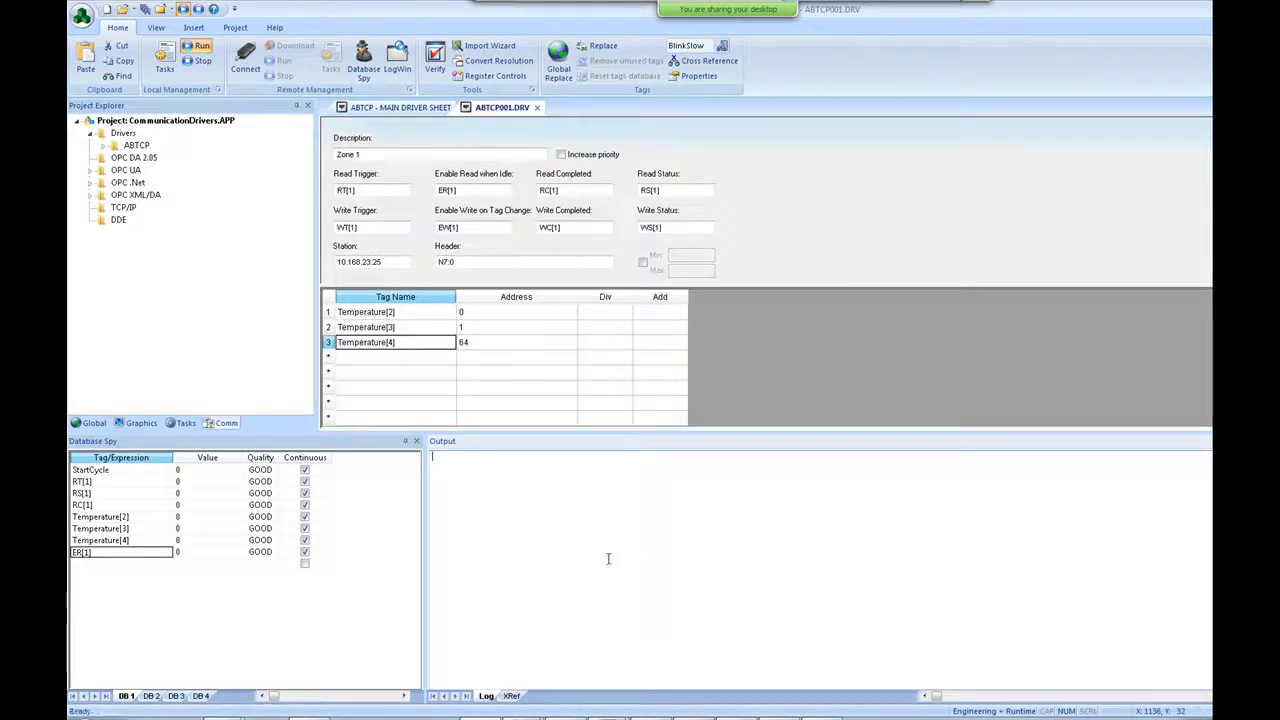
{"action": "right_click", "coordinate": [558, 506]}
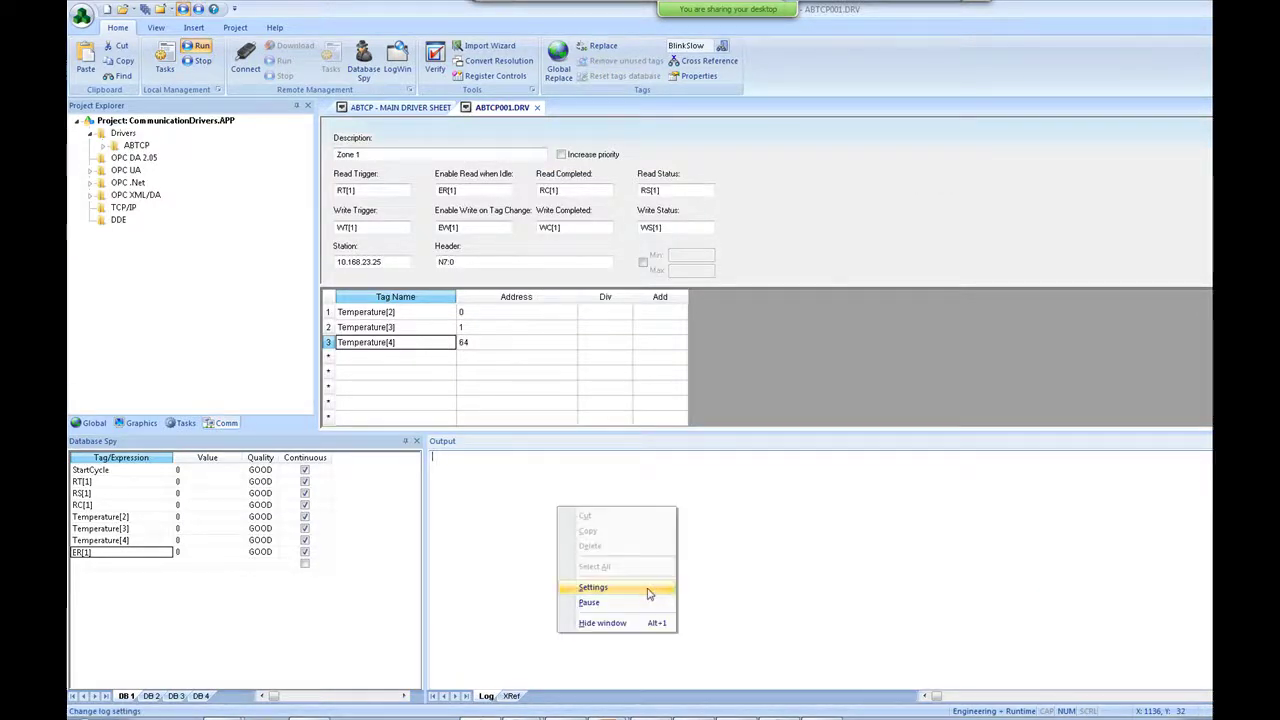
{"action": "left_click", "coordinate": [640, 588]}
{"action": "left_click", "coordinate": [731, 356]}
{"action": "left_click", "coordinate": [940, 440]}
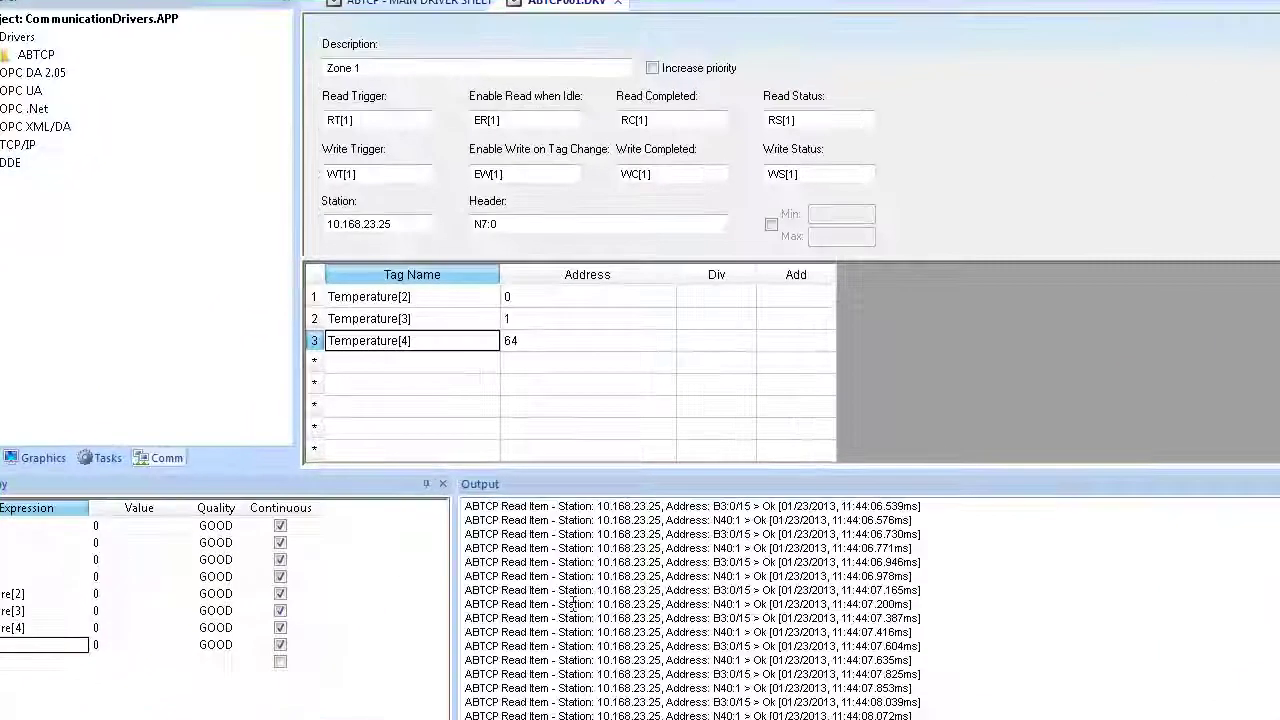
Set the Enable Read when Idle tag ER[1] to 1 in Database Spy and pause the Output log
{"action": "left_click", "coordinate": [105, 645]}
{"action": "type", "text": "1"}
{"action": "key", "text": "Return"}
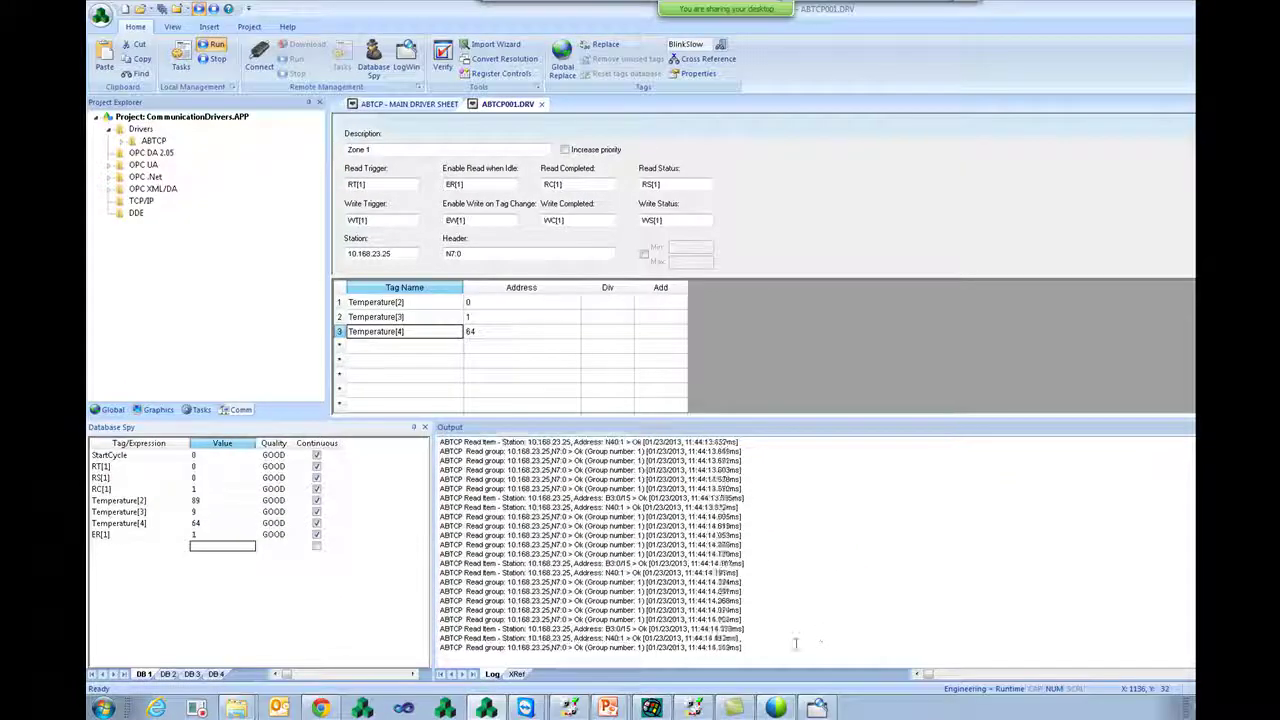
{"action": "right_click", "coordinate": [857, 561]}
{"action": "left_click", "coordinate": [878, 650]}
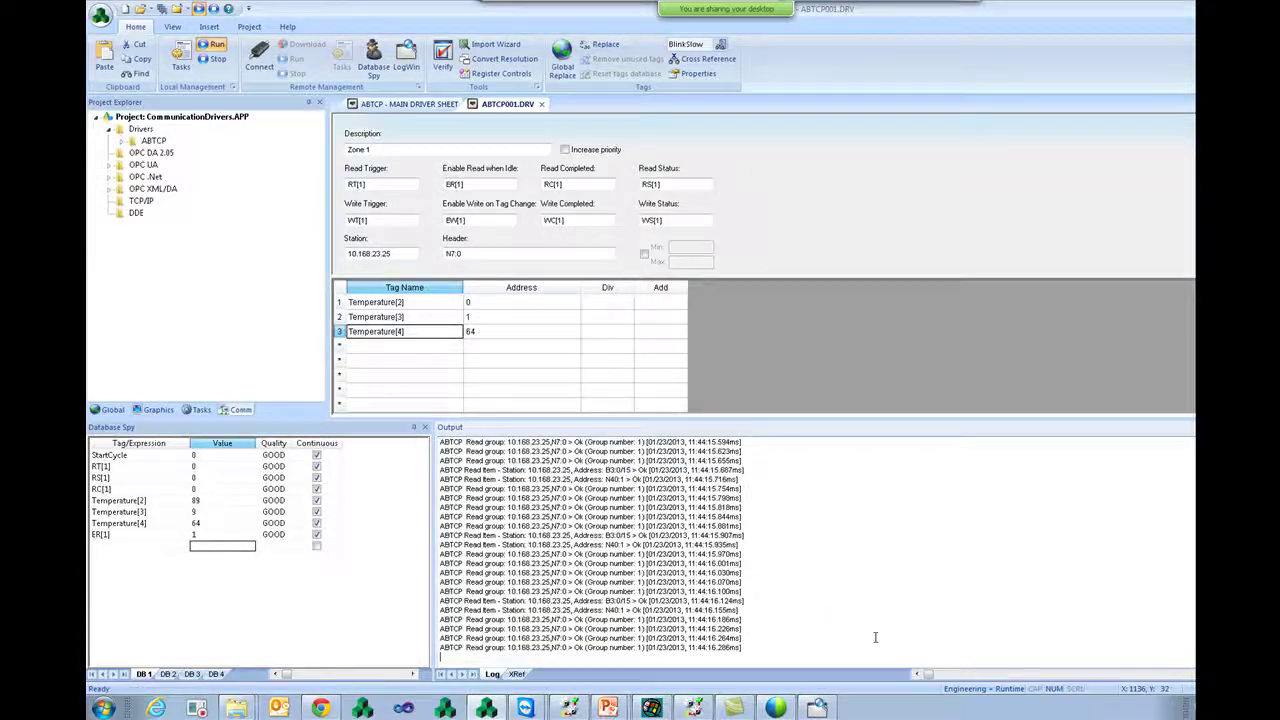
Examine the consecutive N7:0 read group entries in the paused log against the Zone 1 sheet's Enable Read when Idle and Read Trigger tags
{"action": "left_click_drag", "start_coordinate": [742, 583], "coordinate": [435, 575]}
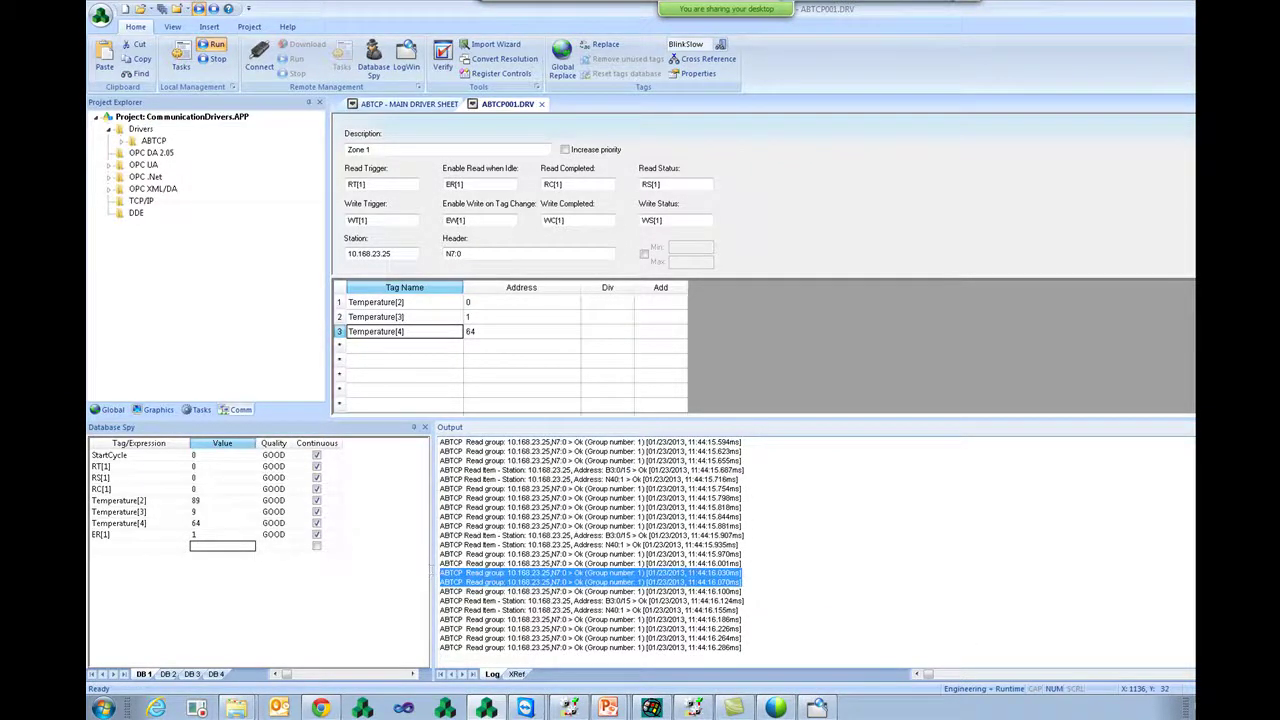
{"action": "left_click_drag", "start_coordinate": [747, 579], "coordinate": [416, 555]}
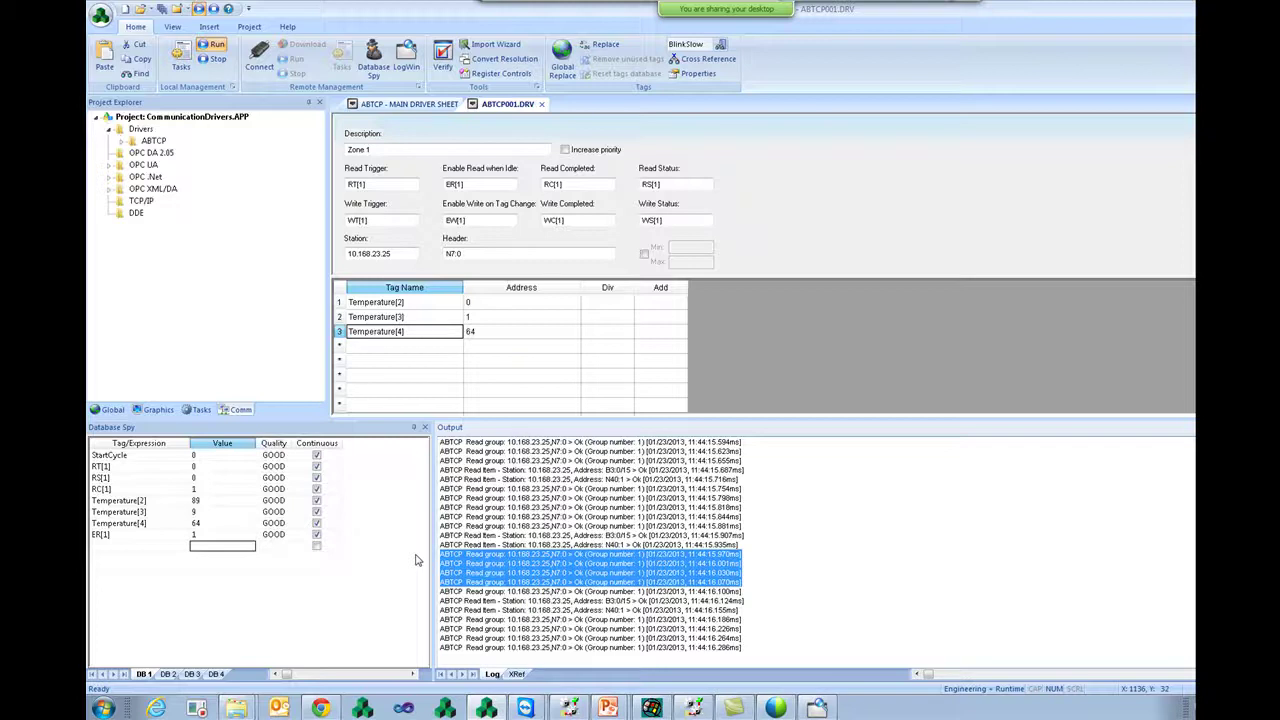
{"action": "left_click", "coordinate": [799, 580]}
{"action": "left_click", "coordinate": [502, 184]}
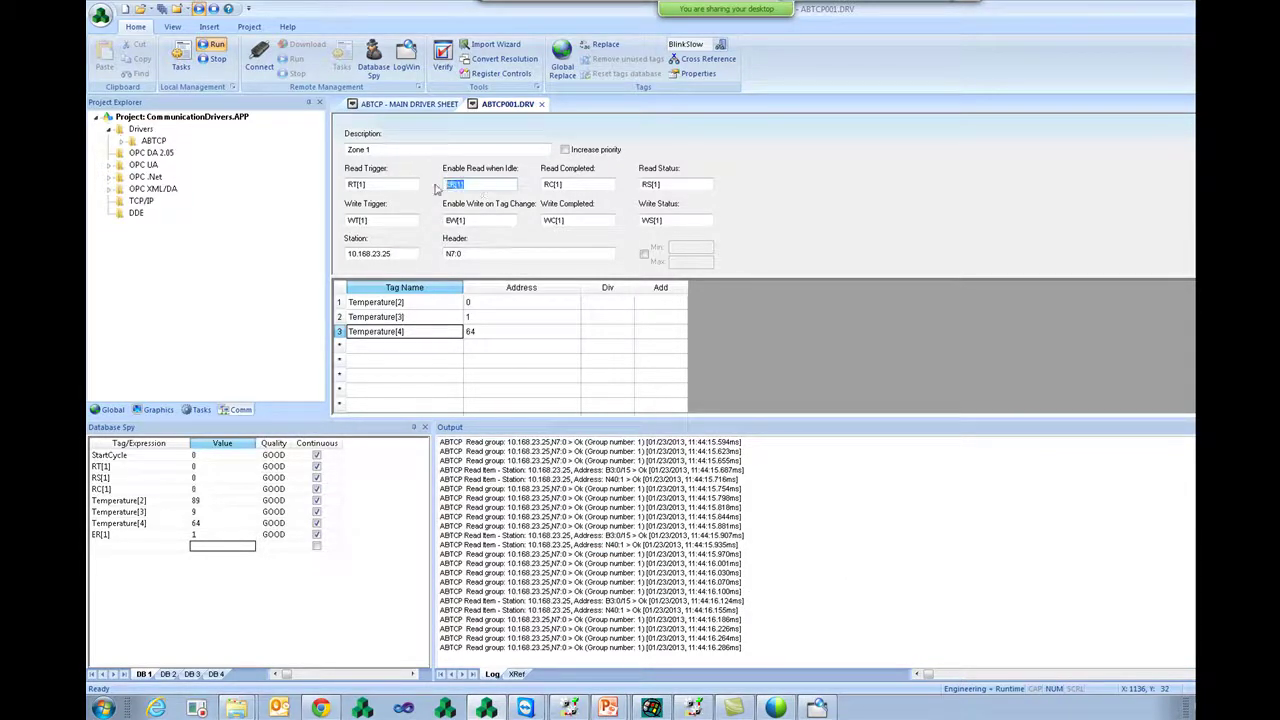
{"action": "left_click", "coordinate": [645, 500]}
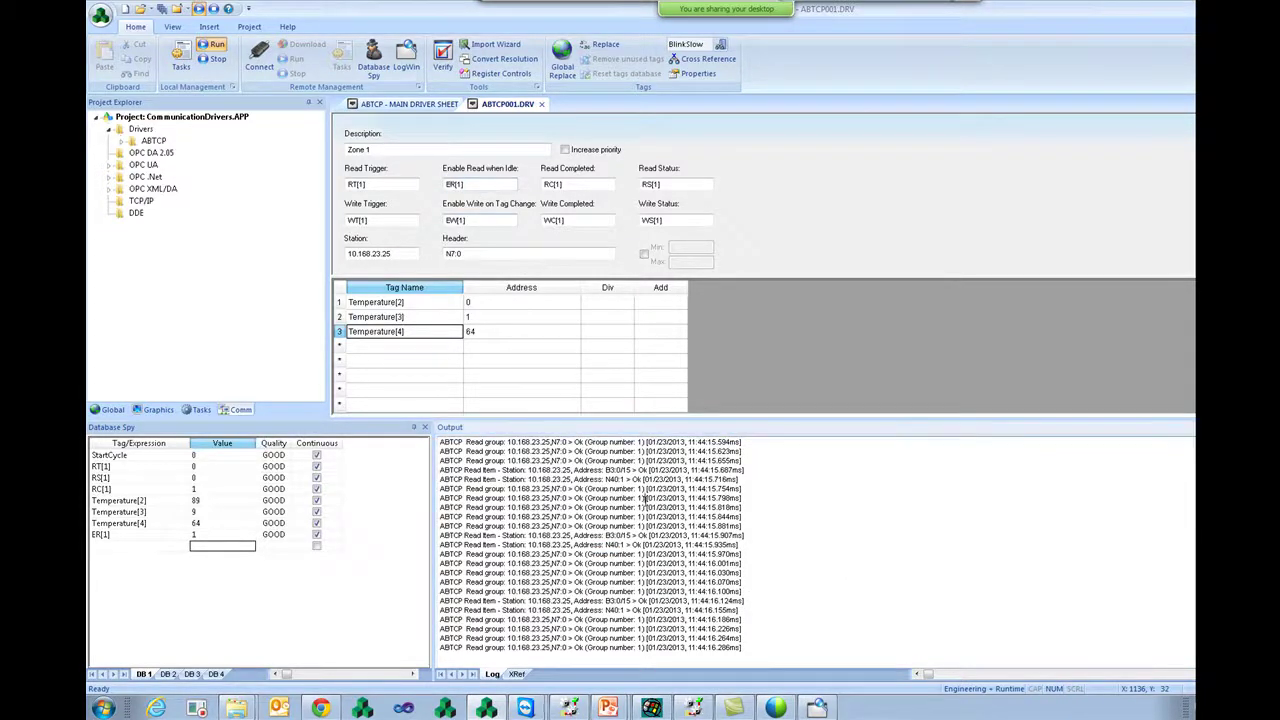
{"action": "left_click", "coordinate": [386, 186]}
{"action": "left_click", "coordinate": [514, 388]}
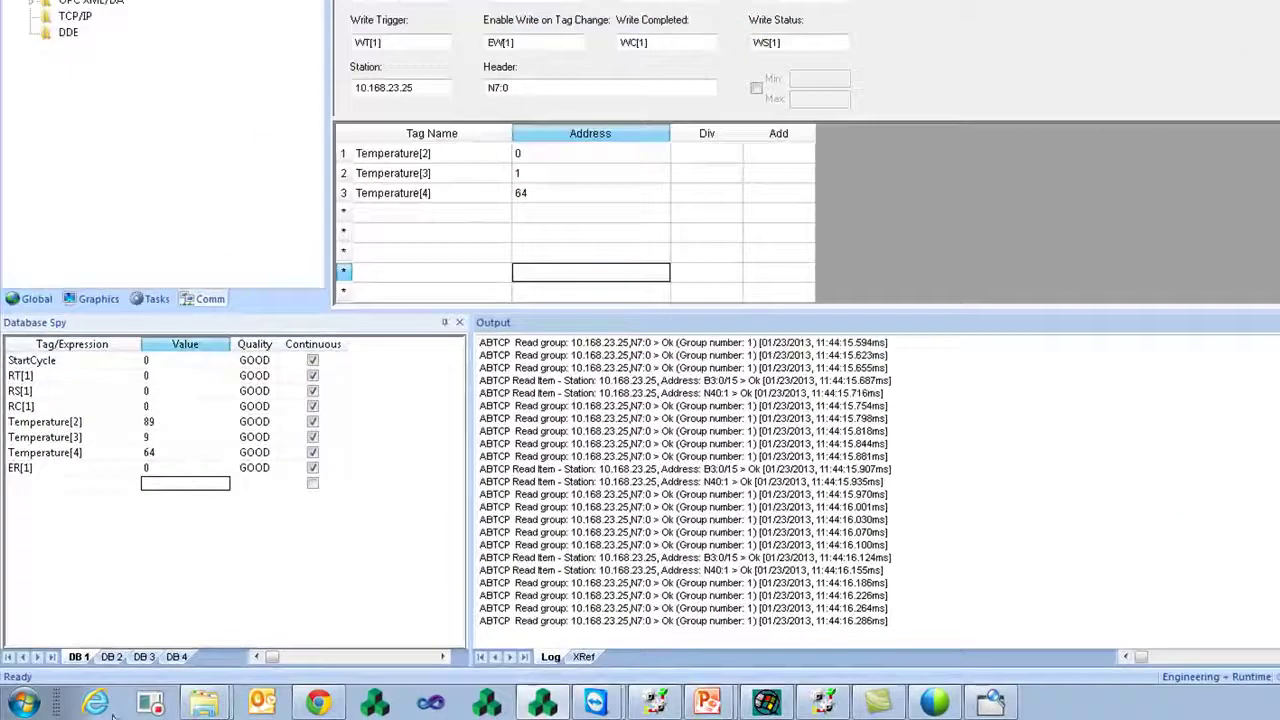
Clear the Output log and resume logging
{"action": "right_click", "coordinate": [590, 468]}
{"action": "left_click", "coordinate": [657, 526]}
{"action": "right_click", "coordinate": [657, 526]}
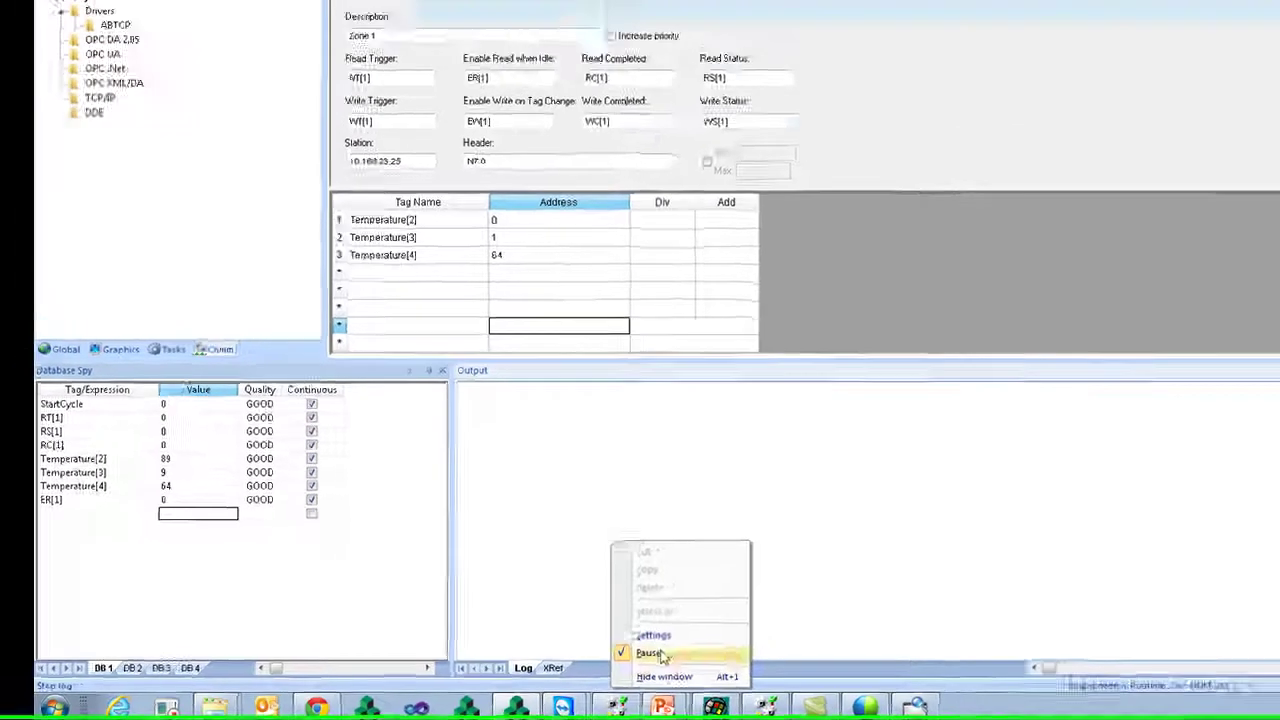
{"action": "left_click", "coordinate": [694, 640]}
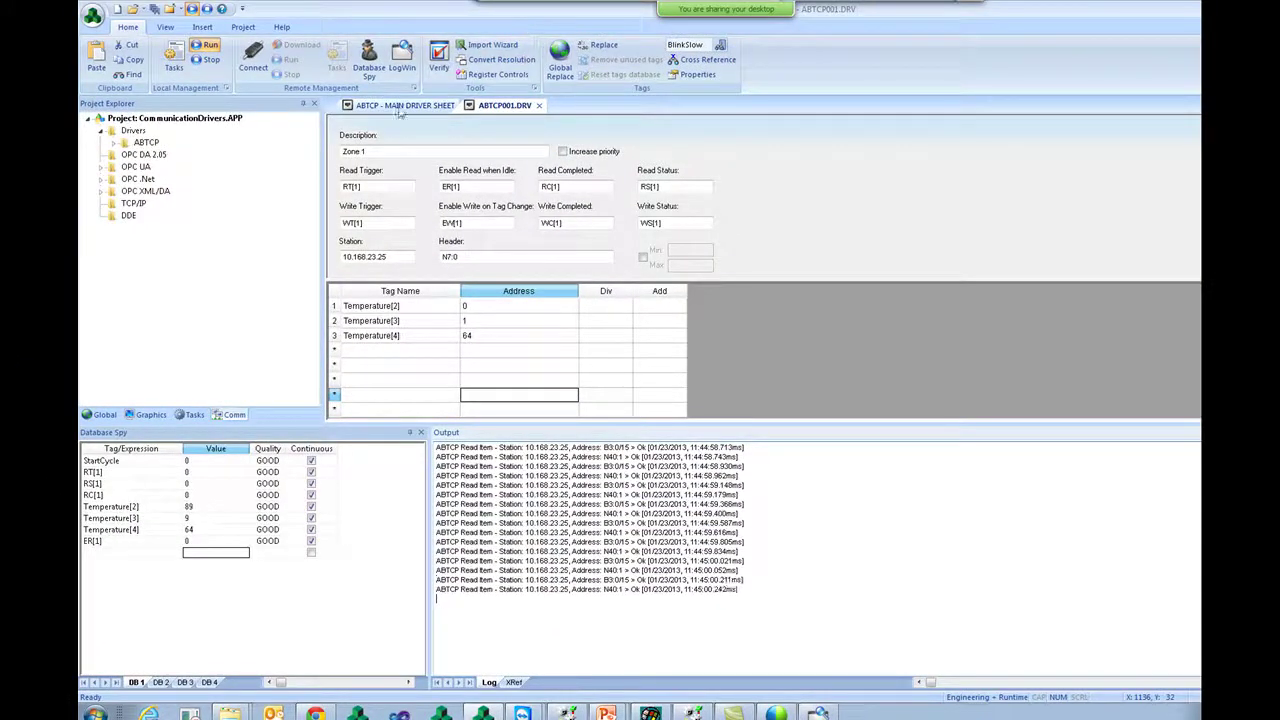
Stop the continuous reads of the ABTCP Main Driver Sheet through its Disable field and close the sheet
{"action": "left_click", "coordinate": [411, 108]}
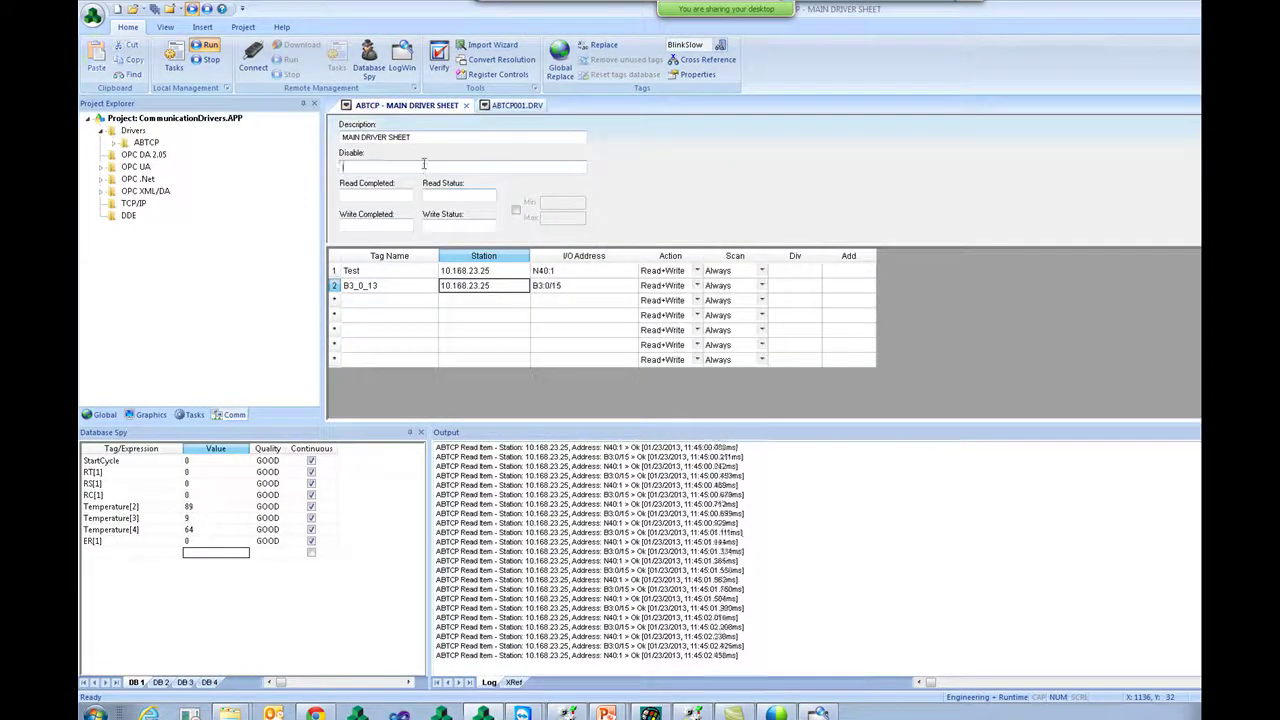
{"action": "left_click", "coordinate": [404, 165]}
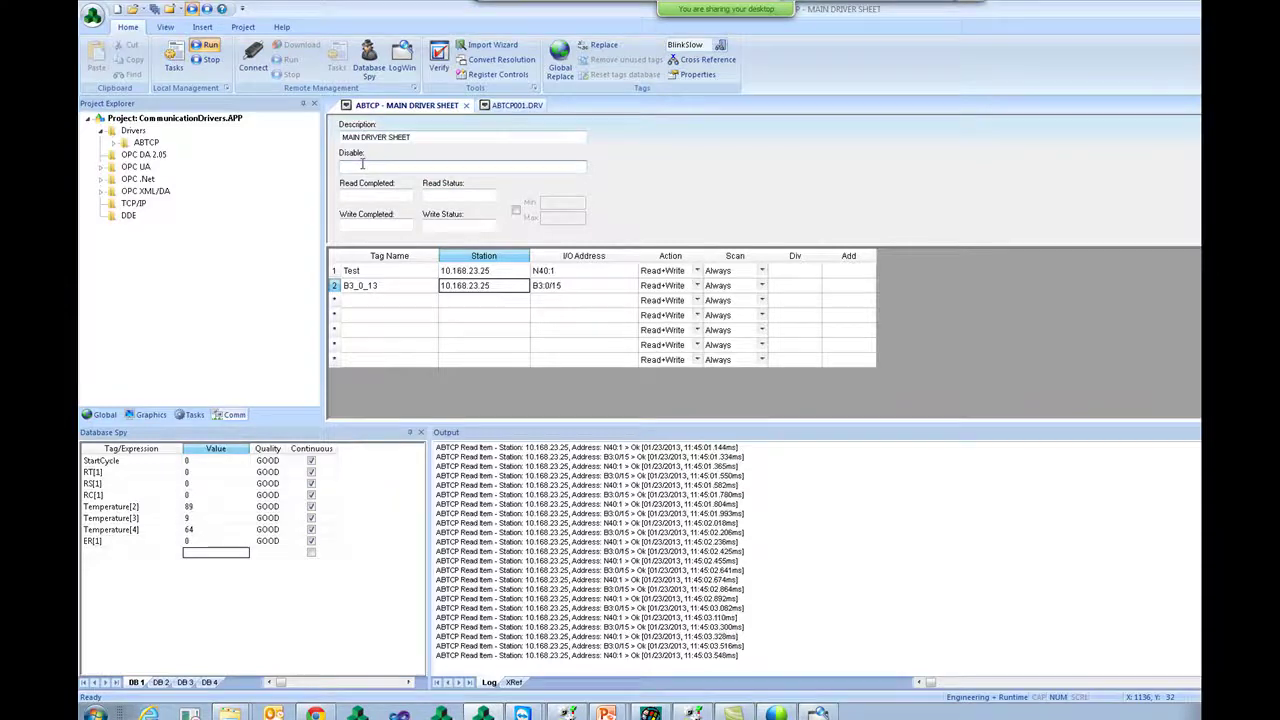
{"action": "left_click", "coordinate": [465, 105]}
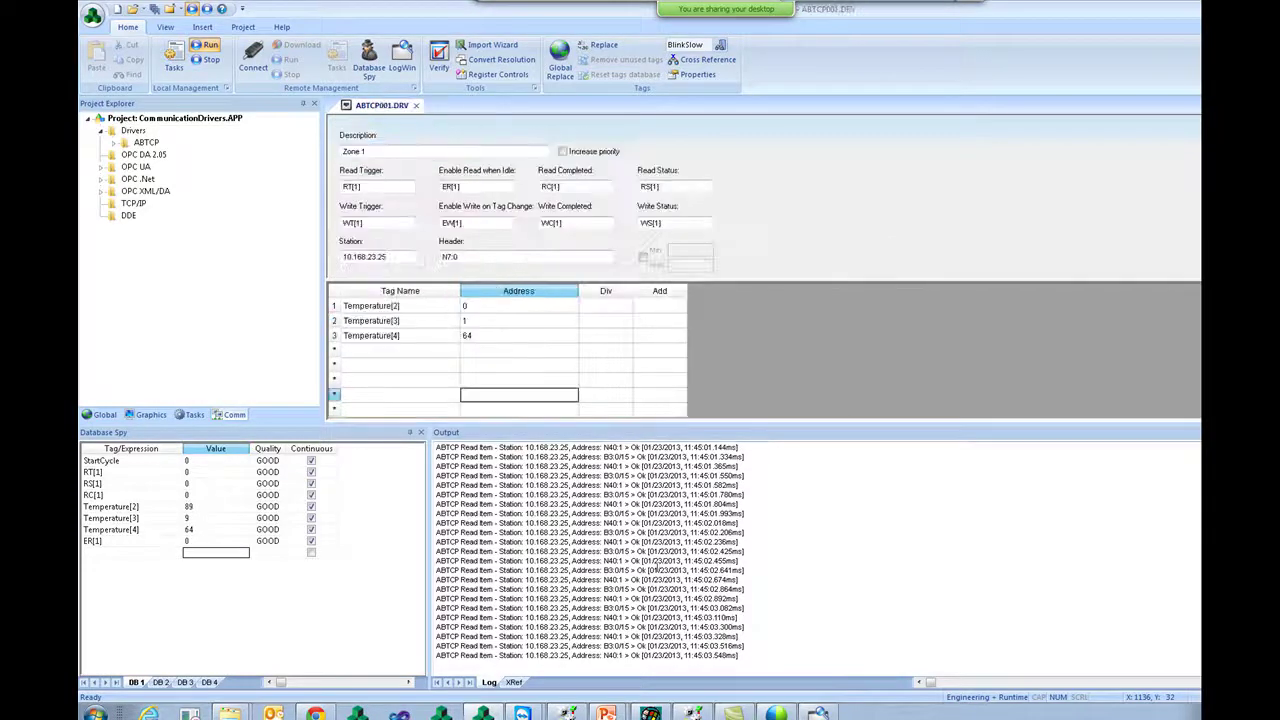
Clear the Output log and select the Read Trigger tag RT[1] in the Zone 1 sheet
{"action": "right_click", "coordinate": [682, 482]}
{"action": "left_click", "coordinate": [696, 517]}
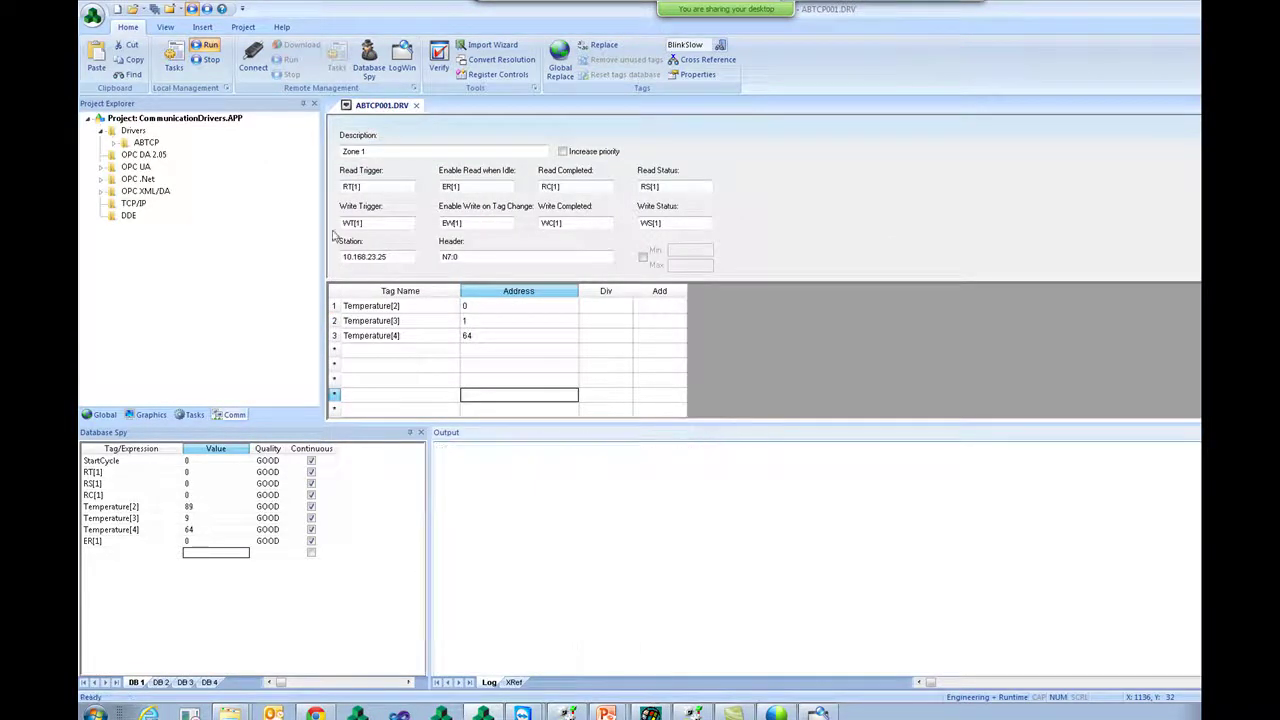
{"action": "double_click", "coordinate": [345, 187]}
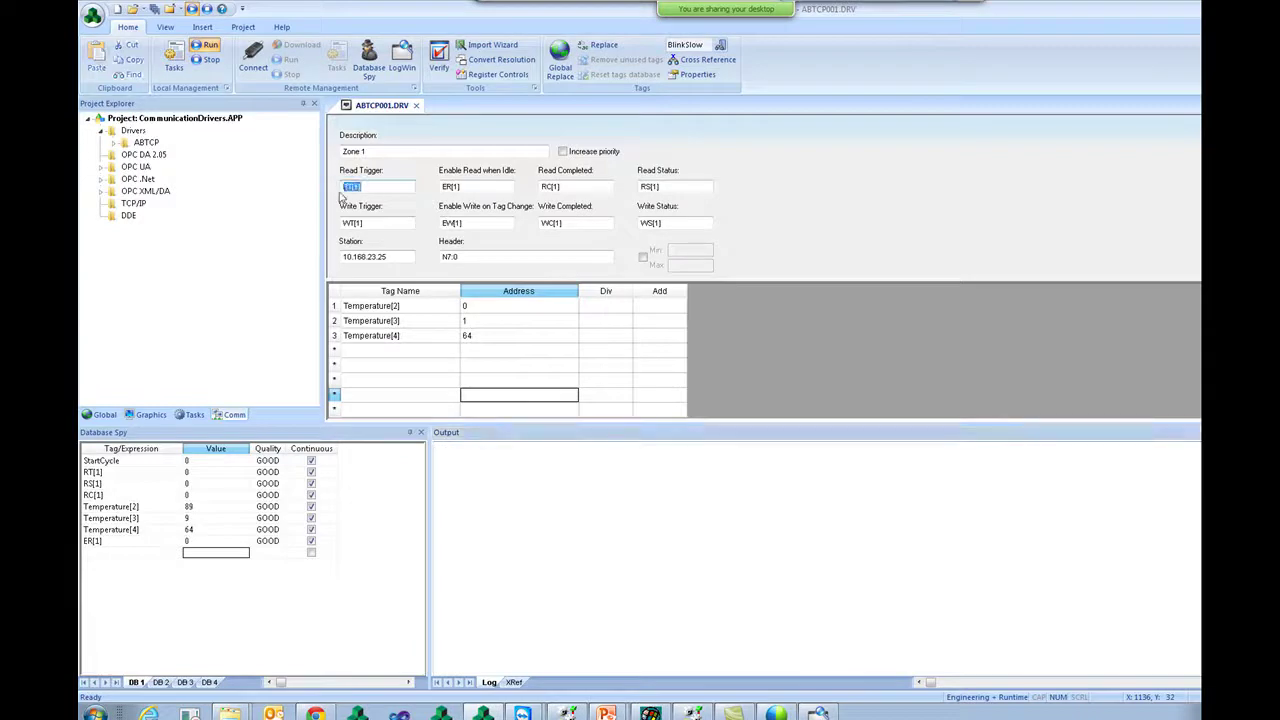
Set RT[1] to 1 and back to 0 in Database Spy to trigger reads of the driver sheet group
{"action": "left_click", "coordinate": [218, 483]}
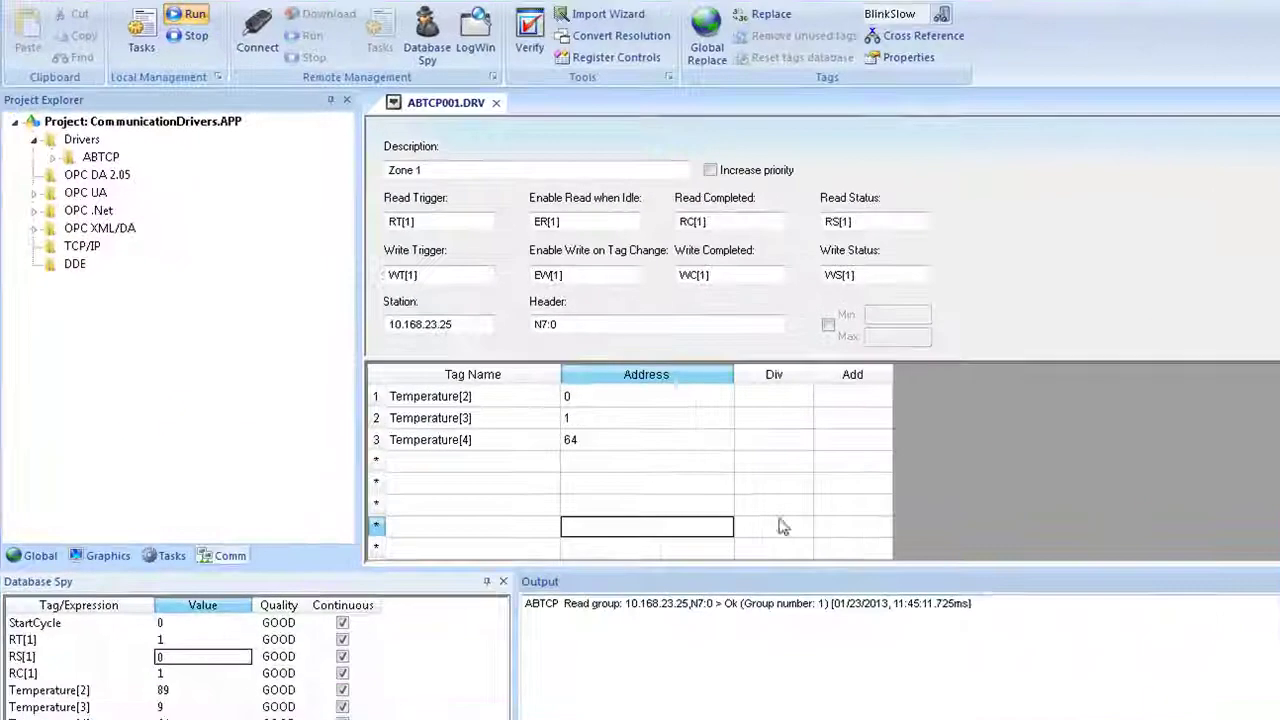
{"action": "left_click_drag", "start_coordinate": [980, 603], "coordinate": [657, 604]}
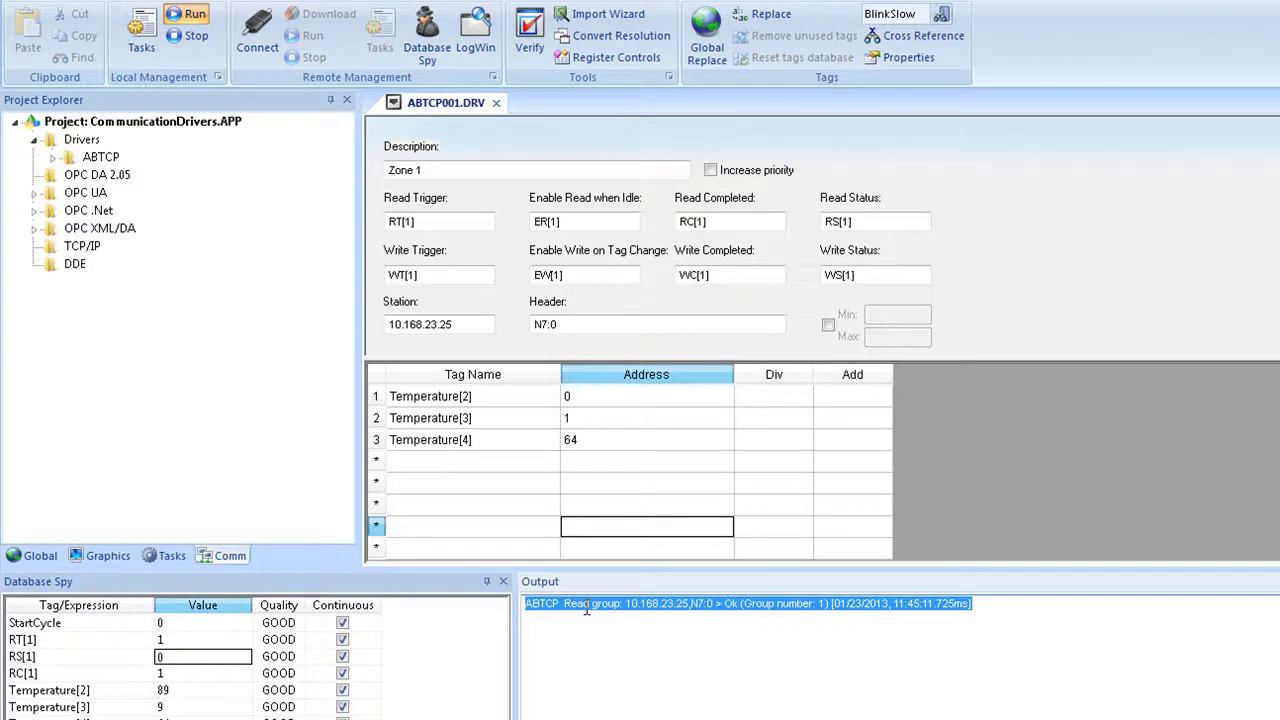
{"action": "left_click", "coordinate": [190, 645]}
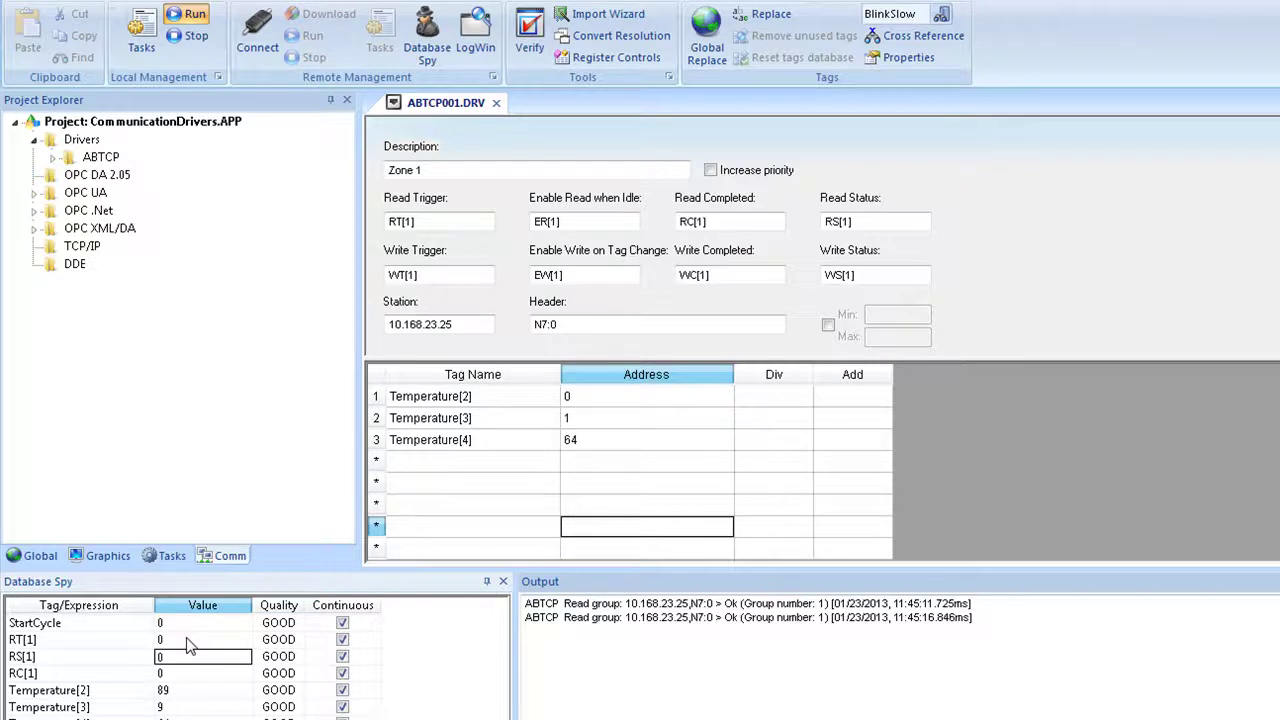
Try the Second tag as the driver sheet's read trigger, and set the trigger back to RT[1]
{"action": "left_click", "coordinate": [440, 221]}
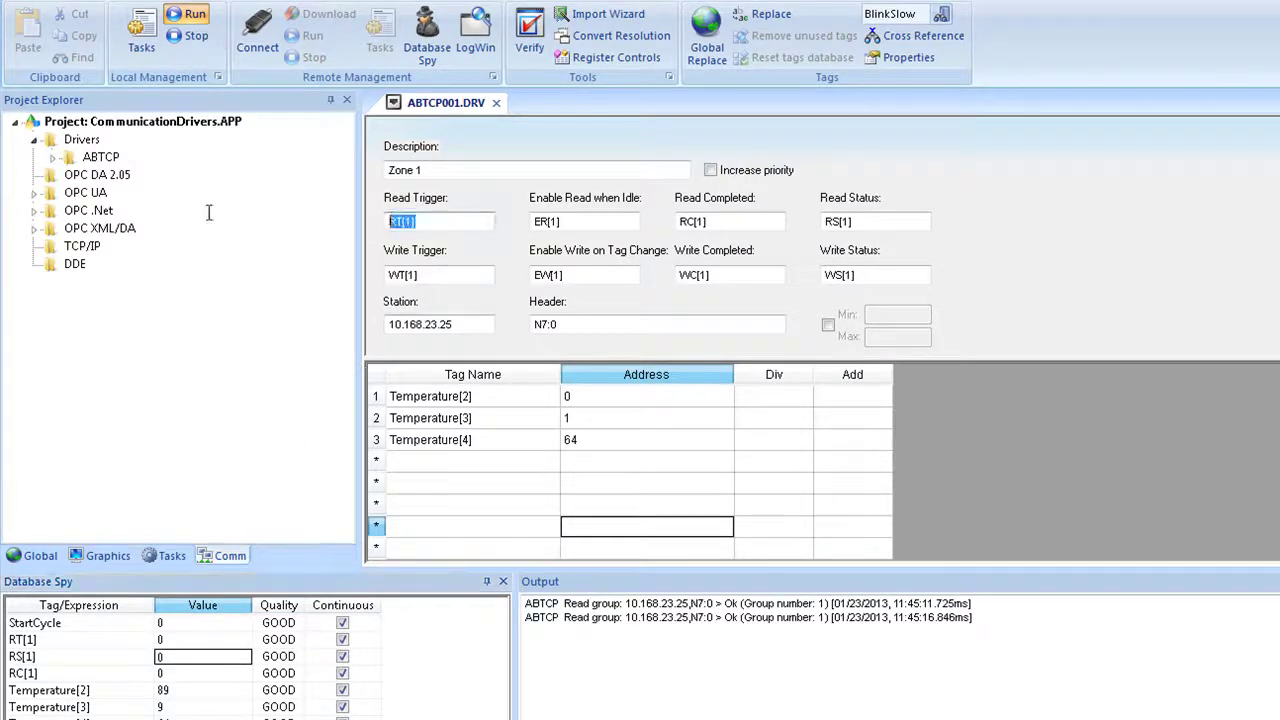
{"action": "type", "text": "Second"}
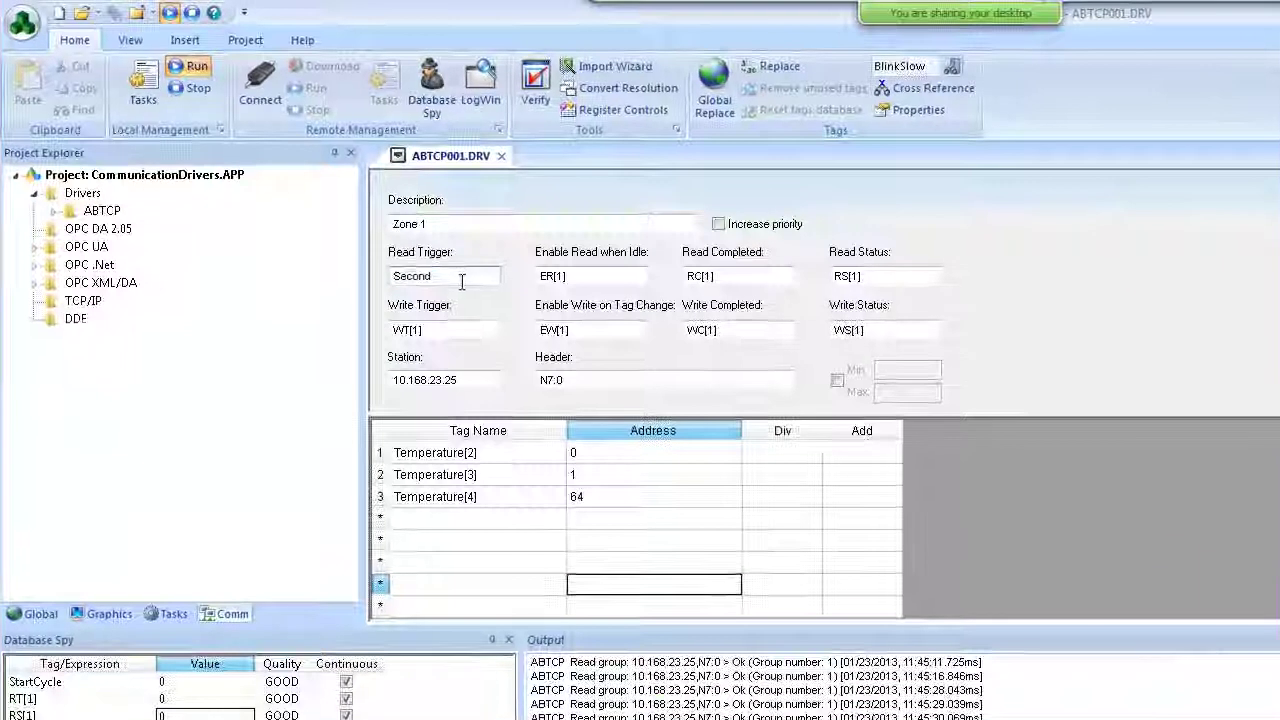
{"action": "key", "text": "ctrl+a"}
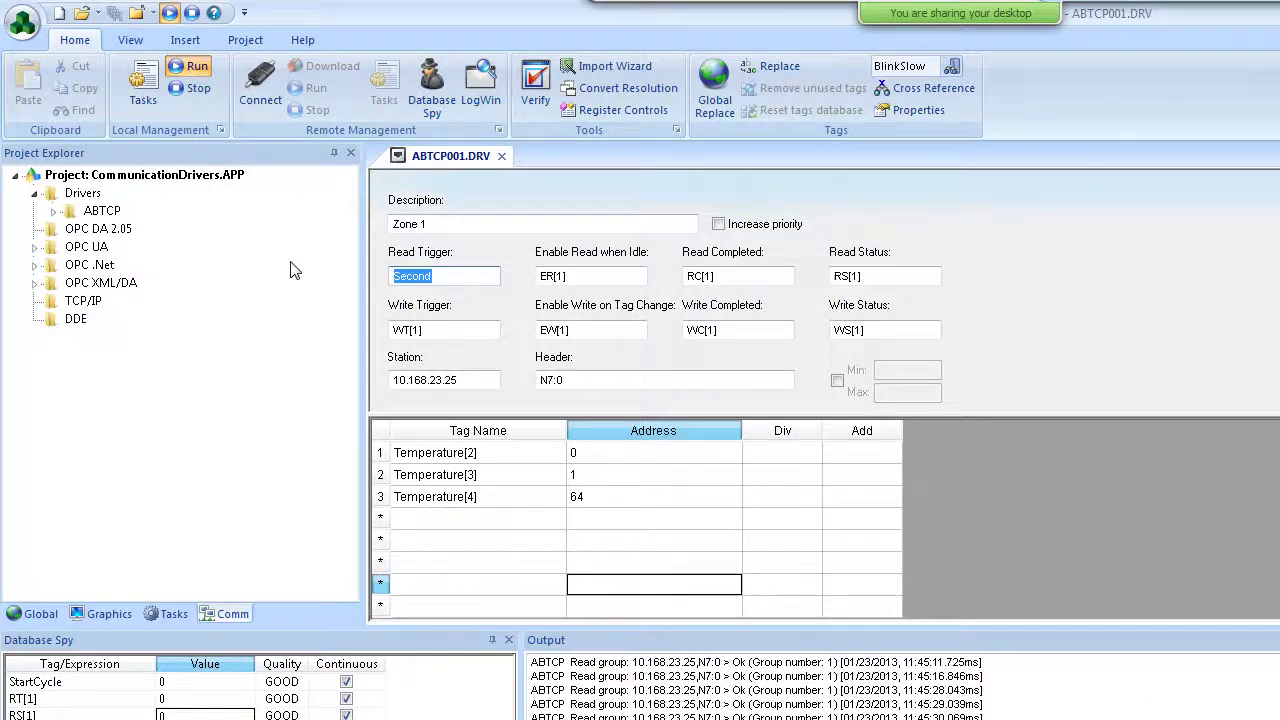
{"action": "type", "text": "R"}
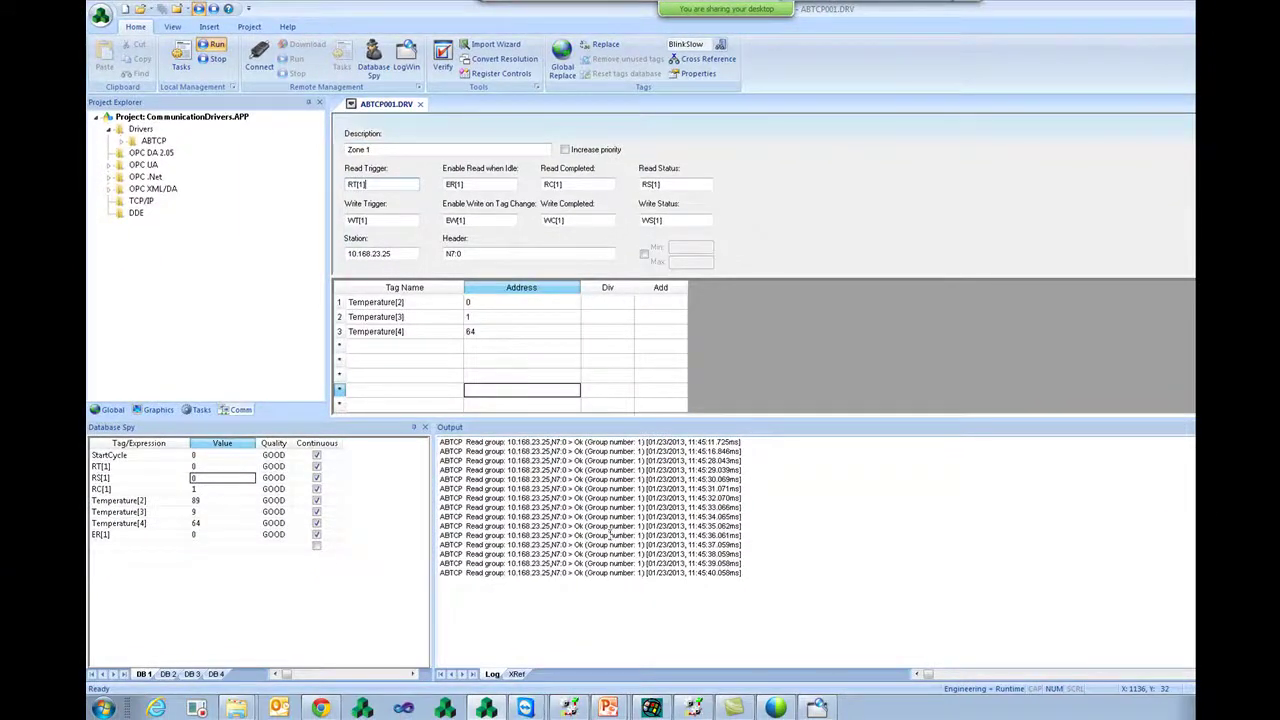
Delete all read messages from the output log
{"action": "right_click", "coordinate": [610, 537]}
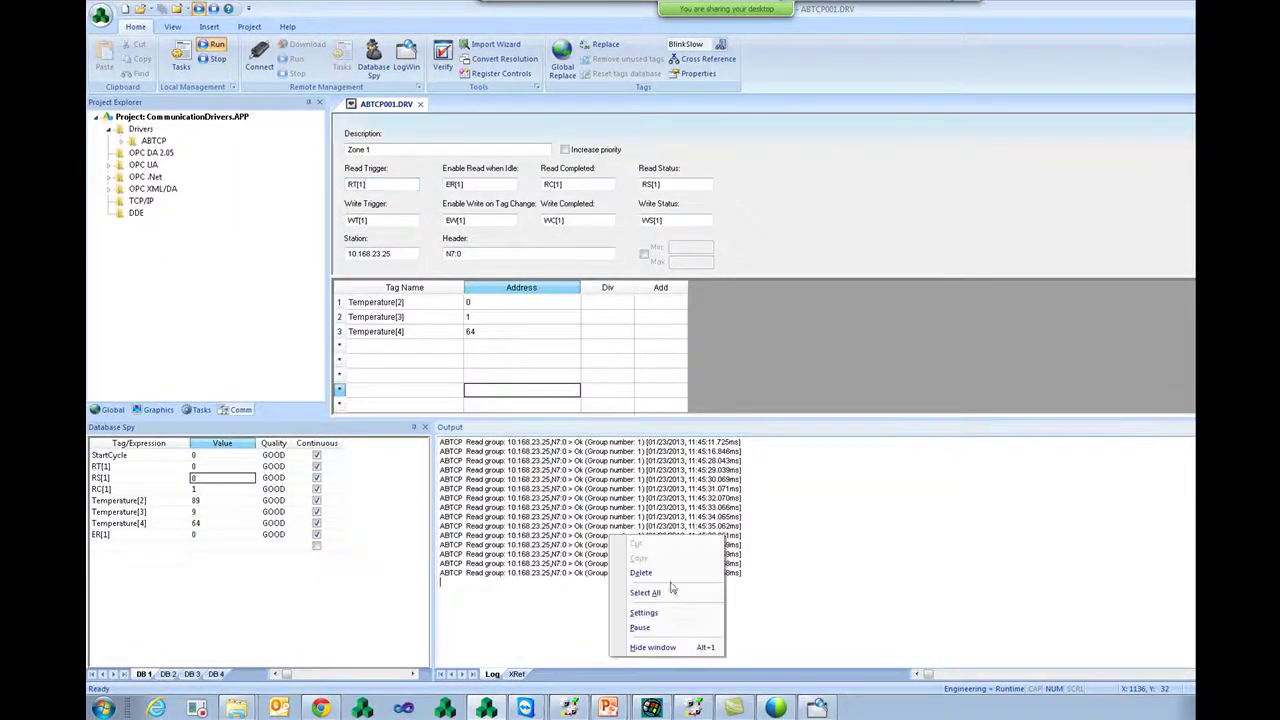
{"action": "left_click", "coordinate": [645, 573]}
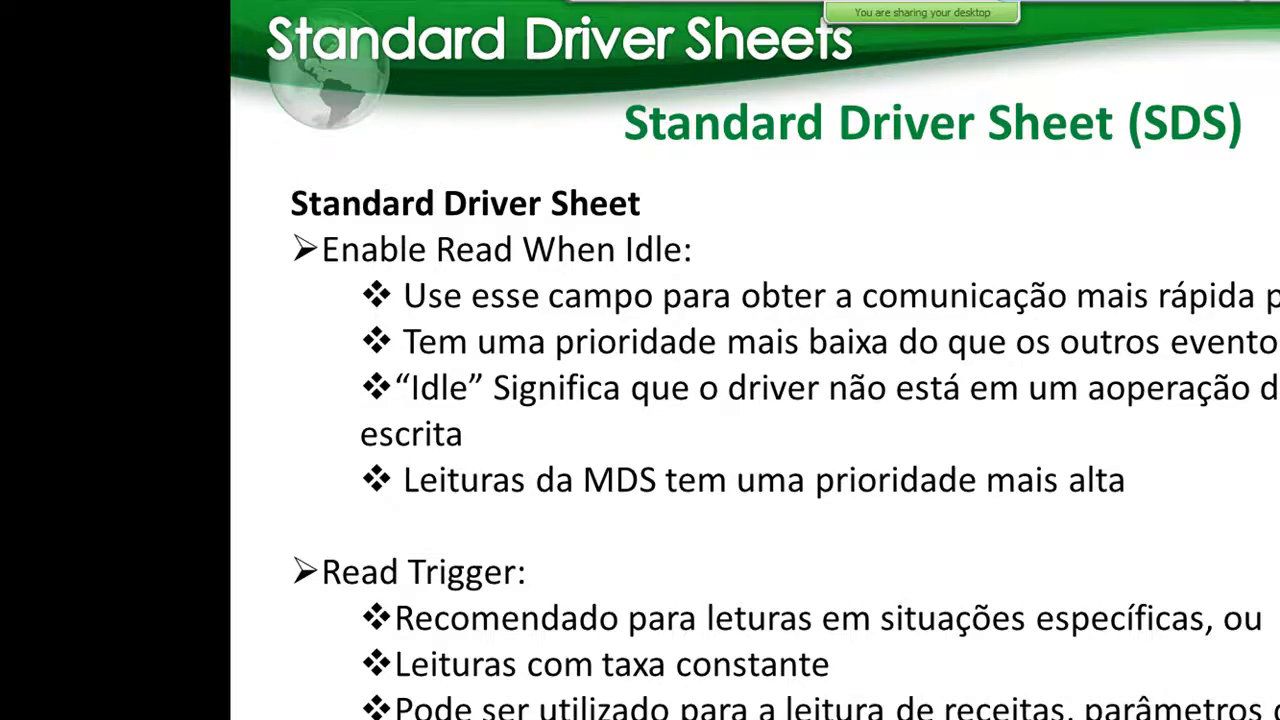
{"action": "key", "text": "Right"}
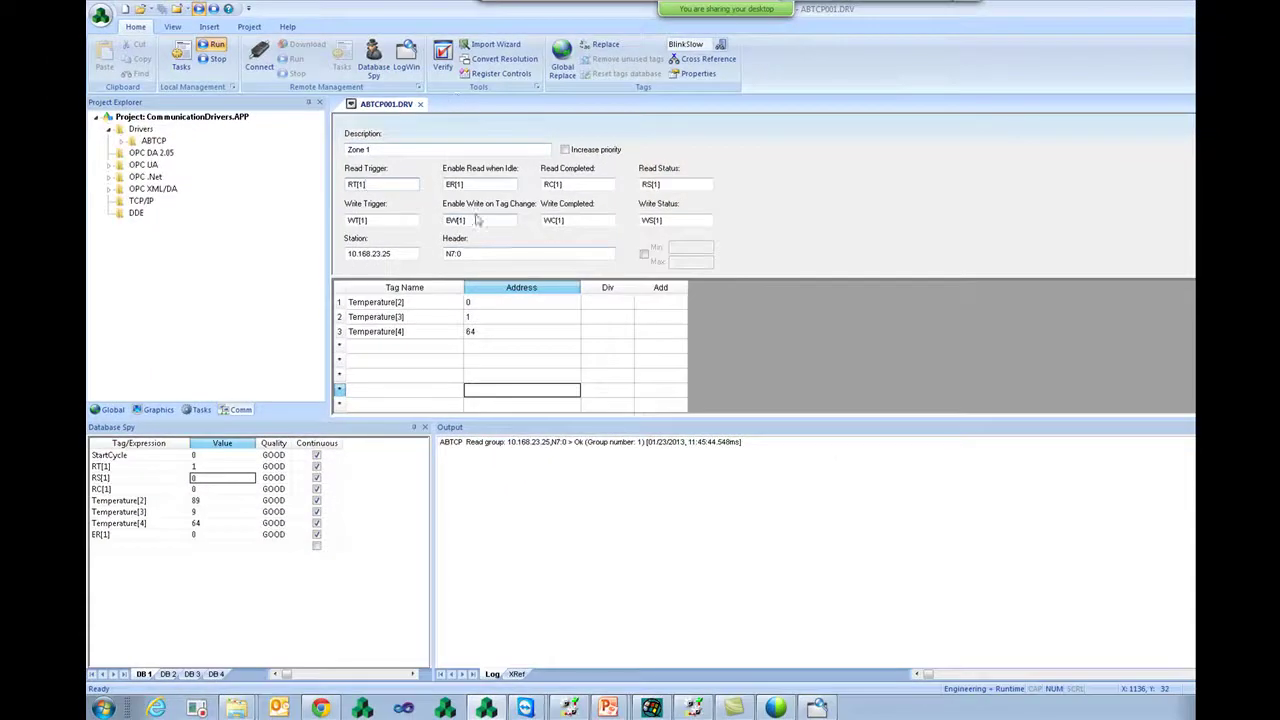
Examine the driver sheet's write trigger field and the tag rows Temperature[2] to Temperature[4]
{"action": "left_click_drag", "start_coordinate": [478, 220], "coordinate": [425, 224]}
{"action": "left_click", "coordinate": [394, 222]}
{"action": "left_click", "coordinate": [489, 273]}
{"action": "left_click_drag", "start_coordinate": [405, 272], "coordinate": [240, 263]}
{"action": "left_click", "coordinate": [362, 271]}
{"action": "left_click_drag", "start_coordinate": [362, 271], "coordinate": [334, 272]}
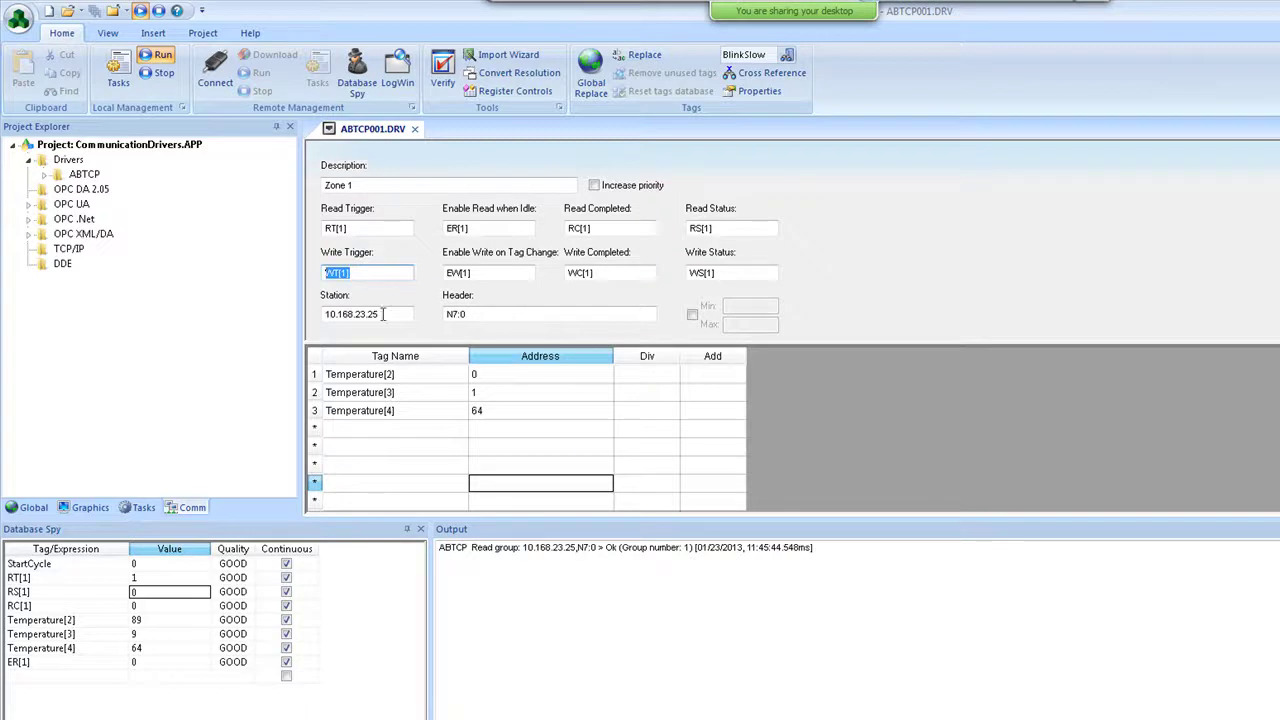
{"action": "left_click", "coordinate": [400, 356]}
{"action": "left_click", "coordinate": [413, 390]}
{"action": "left_click", "coordinate": [421, 411]}
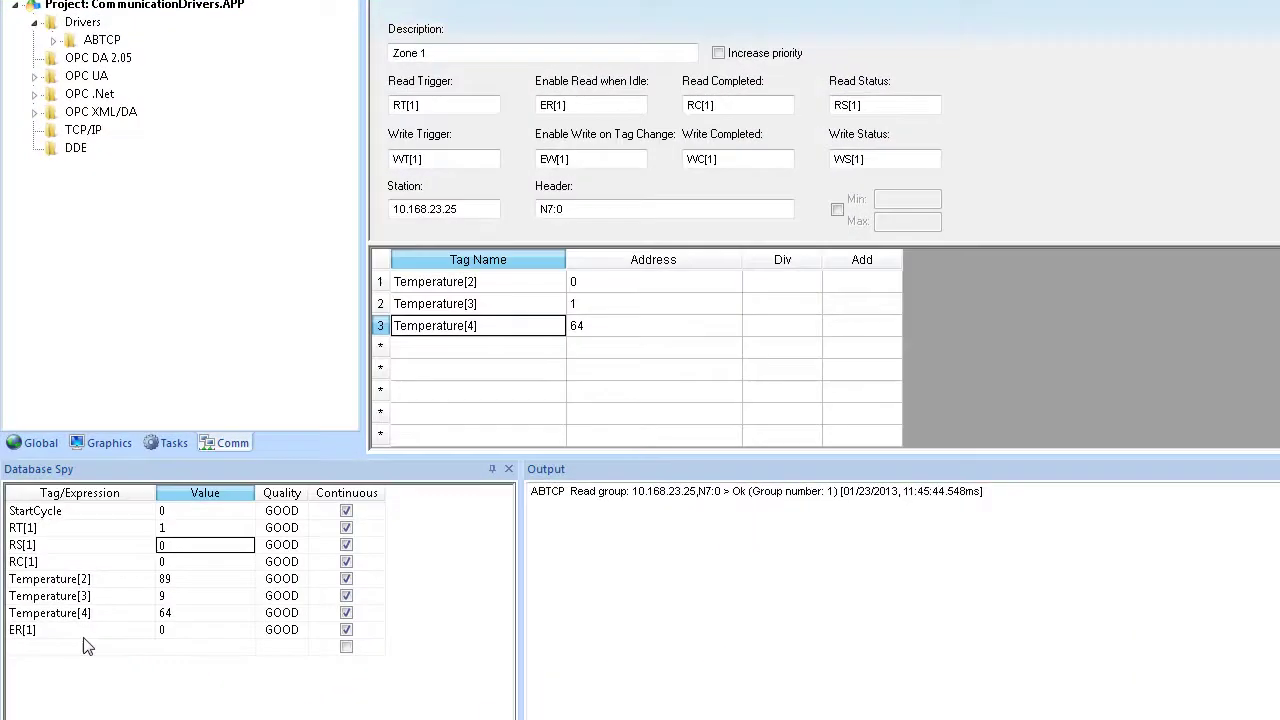
Add the WT[1] tag to Database Spy and set its value to 1
{"action": "left_click", "coordinate": [88, 646]}
{"action": "type", "text": "WT[1]"}
{"action": "key", "text": "Return"}
{"action": "type", "text": "1"}
{"action": "key", "text": "Return"}
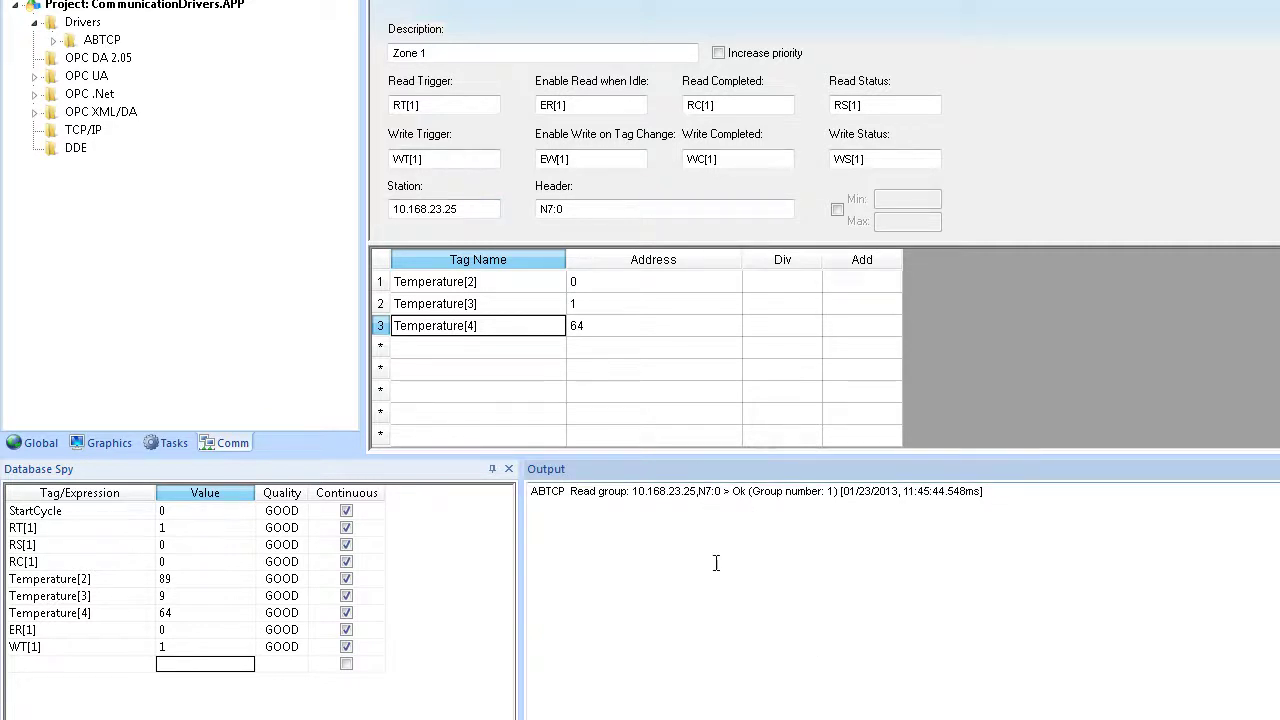
Enable Field Write Commands in the log settings, and set WT[1] to 1 to log a group write
{"action": "right_click", "coordinate": [765, 595]}
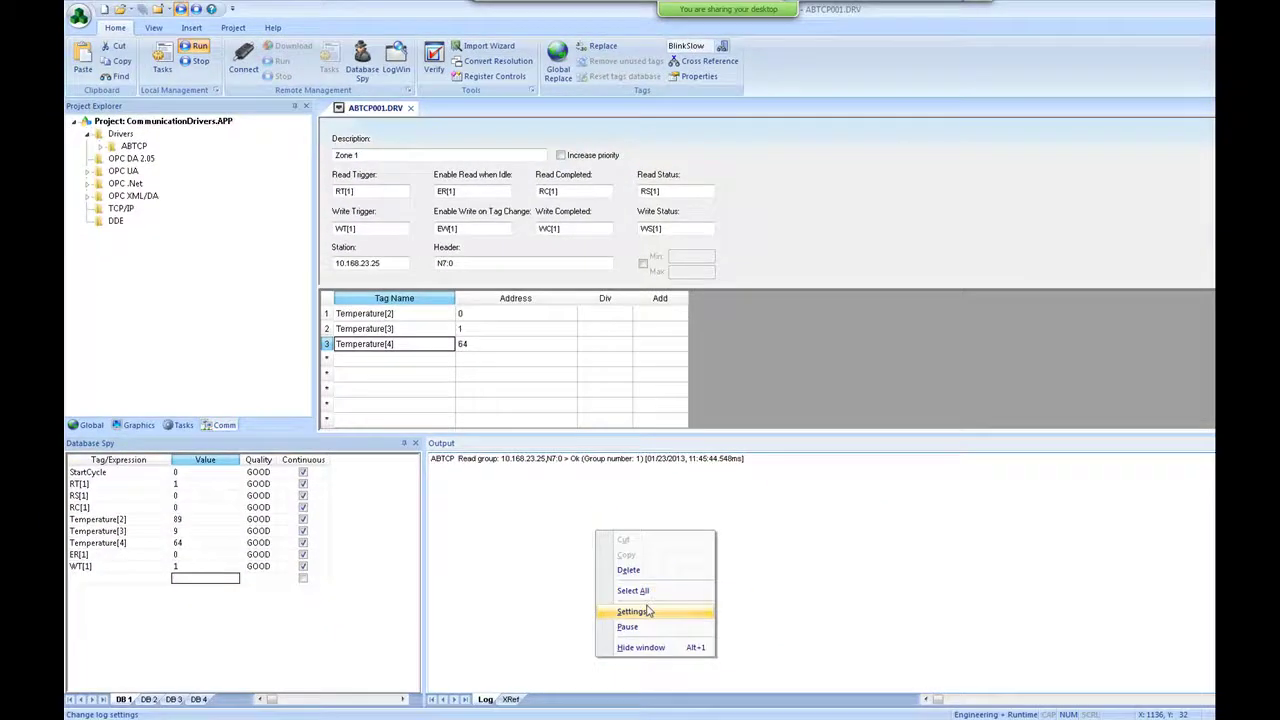
{"action": "left_click", "coordinate": [632, 611]}
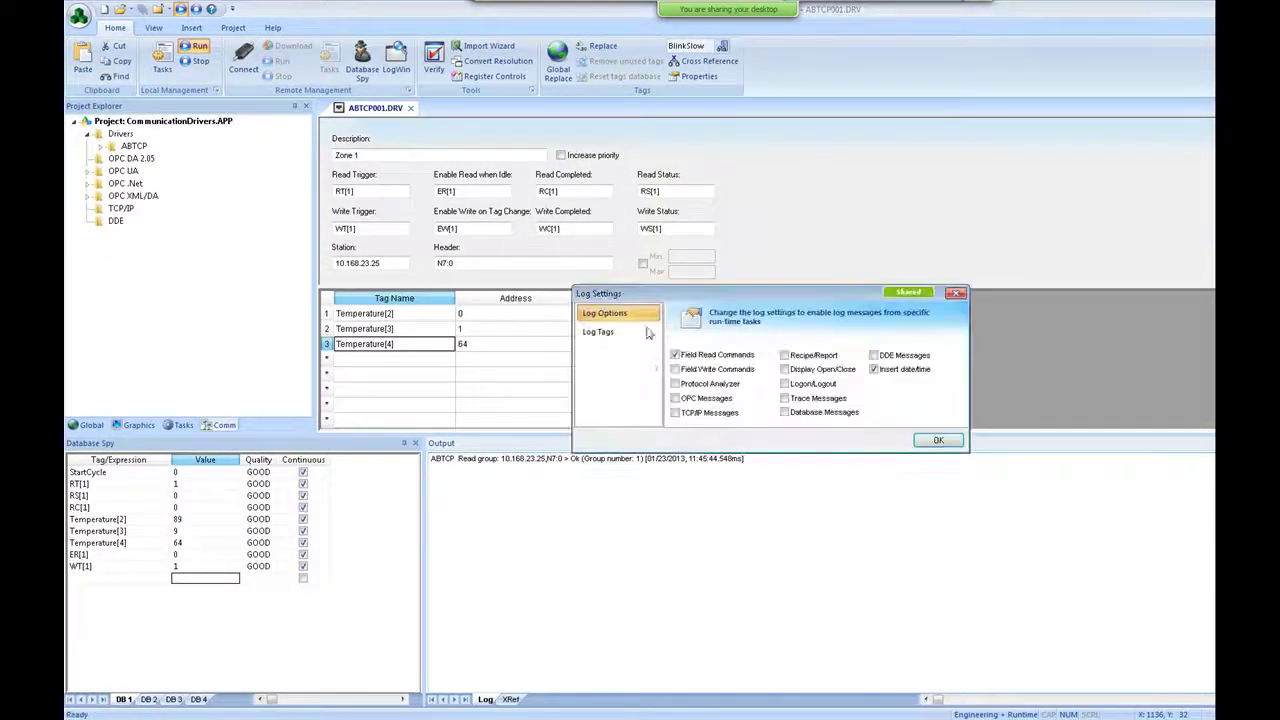
{"action": "left_click", "coordinate": [922, 441]}
{"action": "left_click", "coordinate": [228, 568]}
{"action": "type", "text": "1"}
{"action": "key", "text": "Return"}
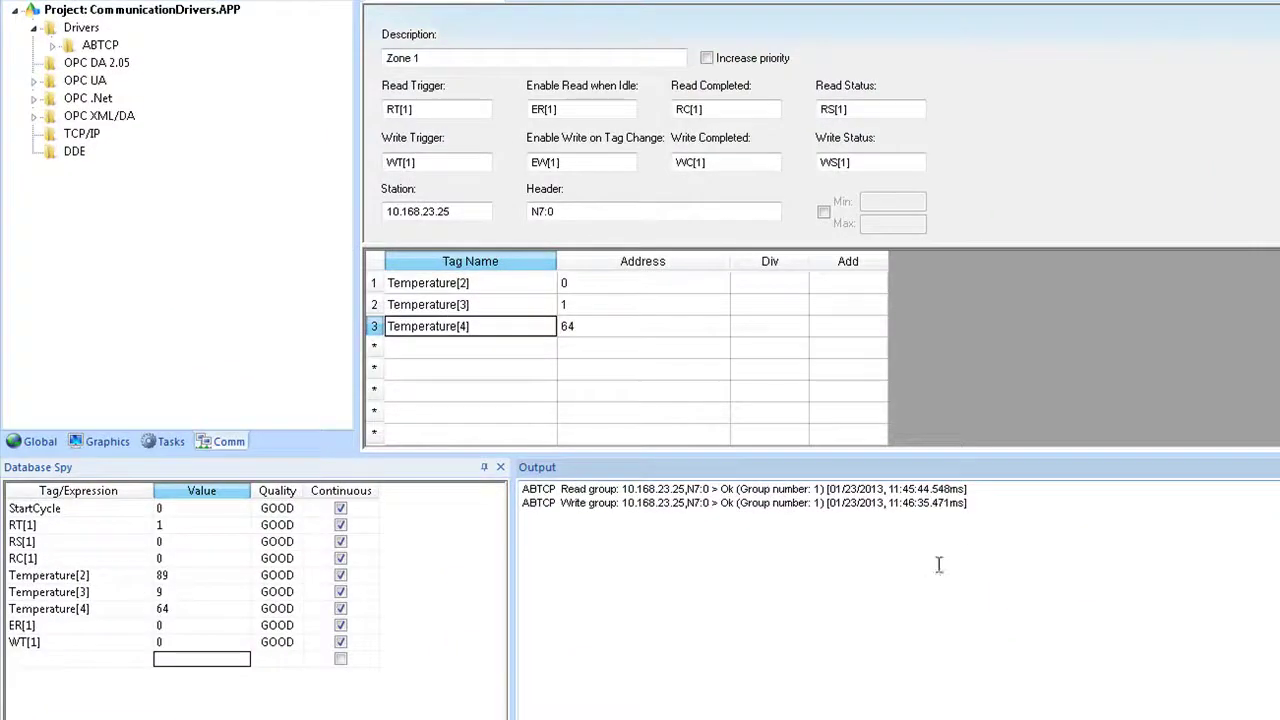
{"action": "left_click_drag", "start_coordinate": [976, 506], "coordinate": [490, 514]}
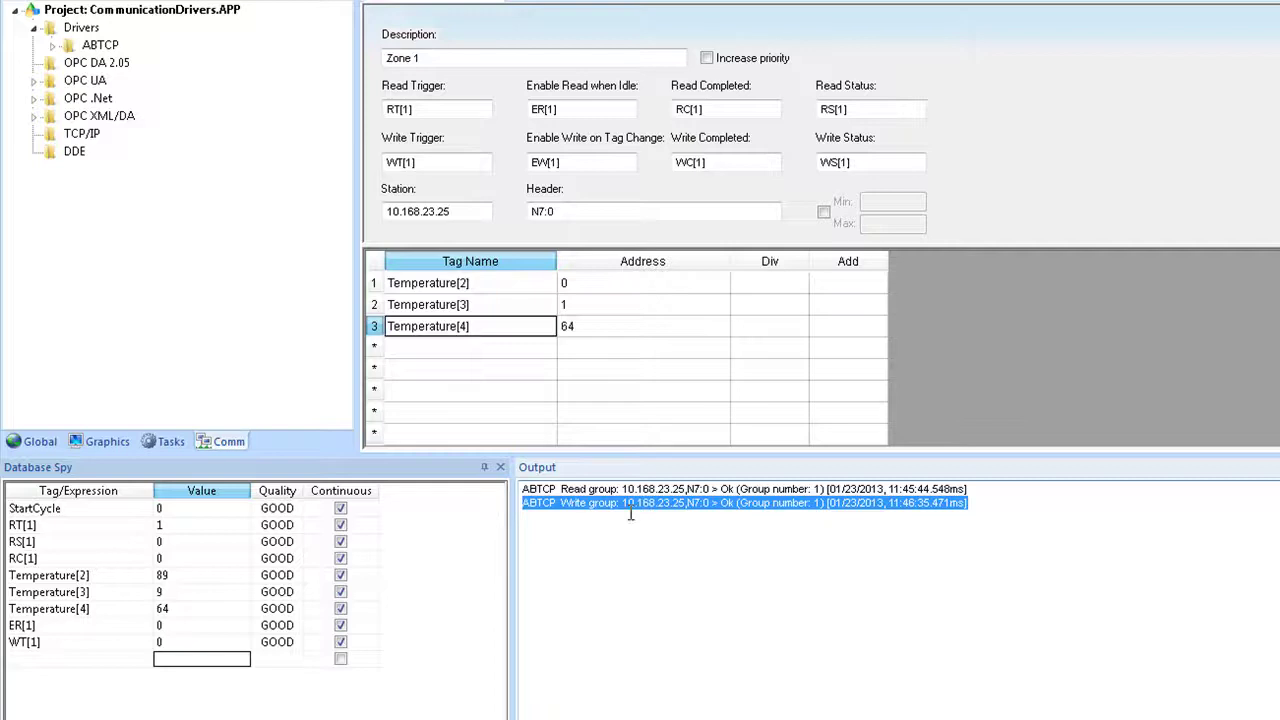
{"action": "left_click", "coordinate": [738, 504]}
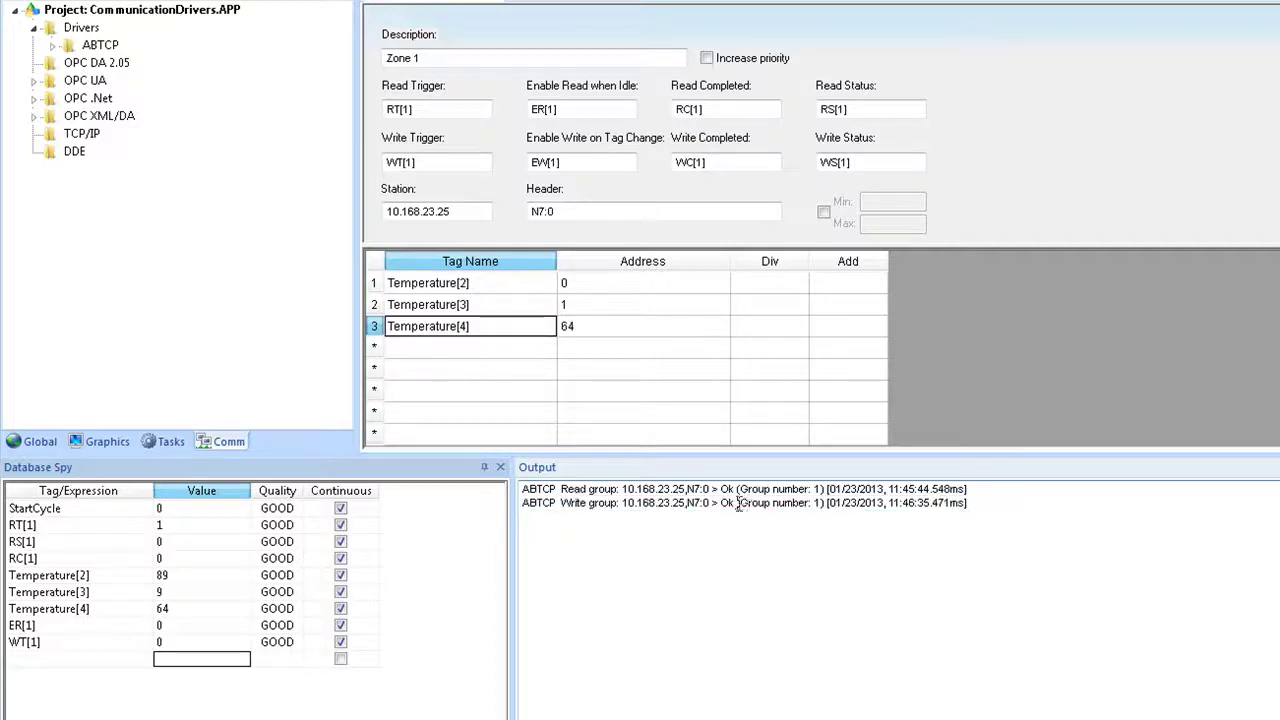
Enable the Protocol Analyzer log option, and set WT[1] to 1 to trigger another group write
{"action": "right_click", "coordinate": [694, 569]}
{"action": "left_click", "coordinate": [773, 704]}
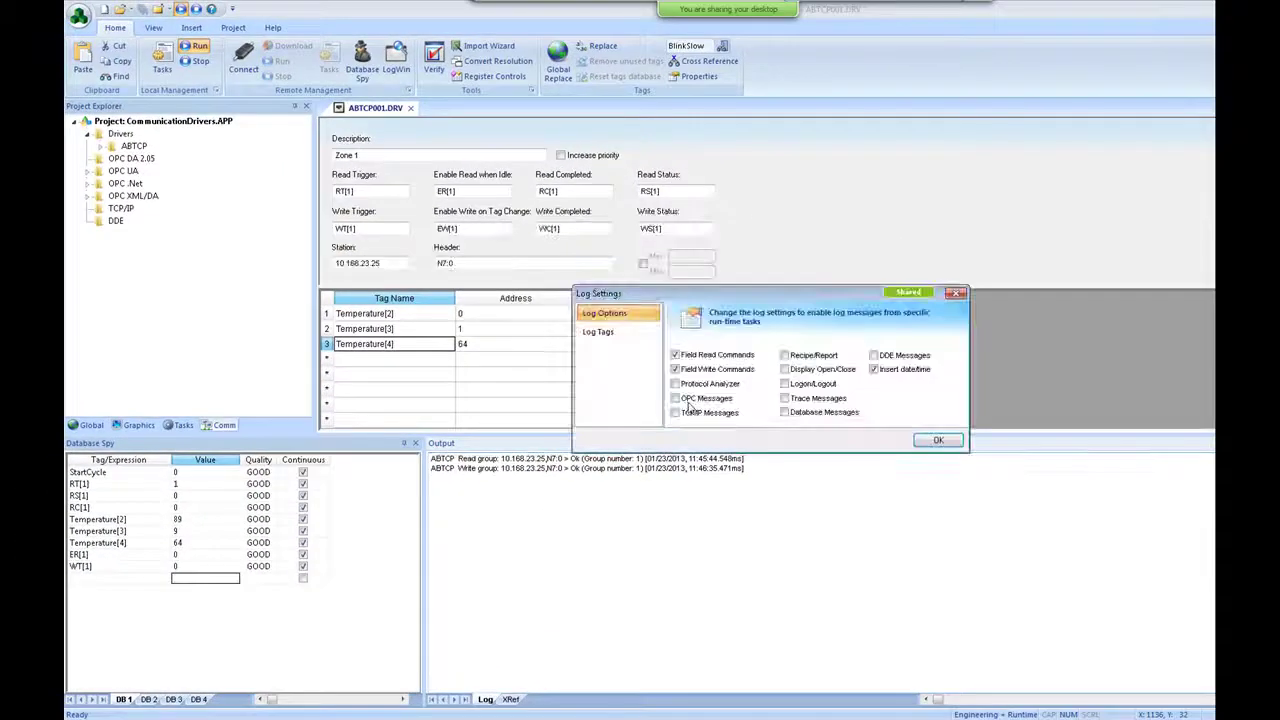
{"action": "left_click", "coordinate": [938, 441]}
{"action": "left_click", "coordinate": [202, 567]}
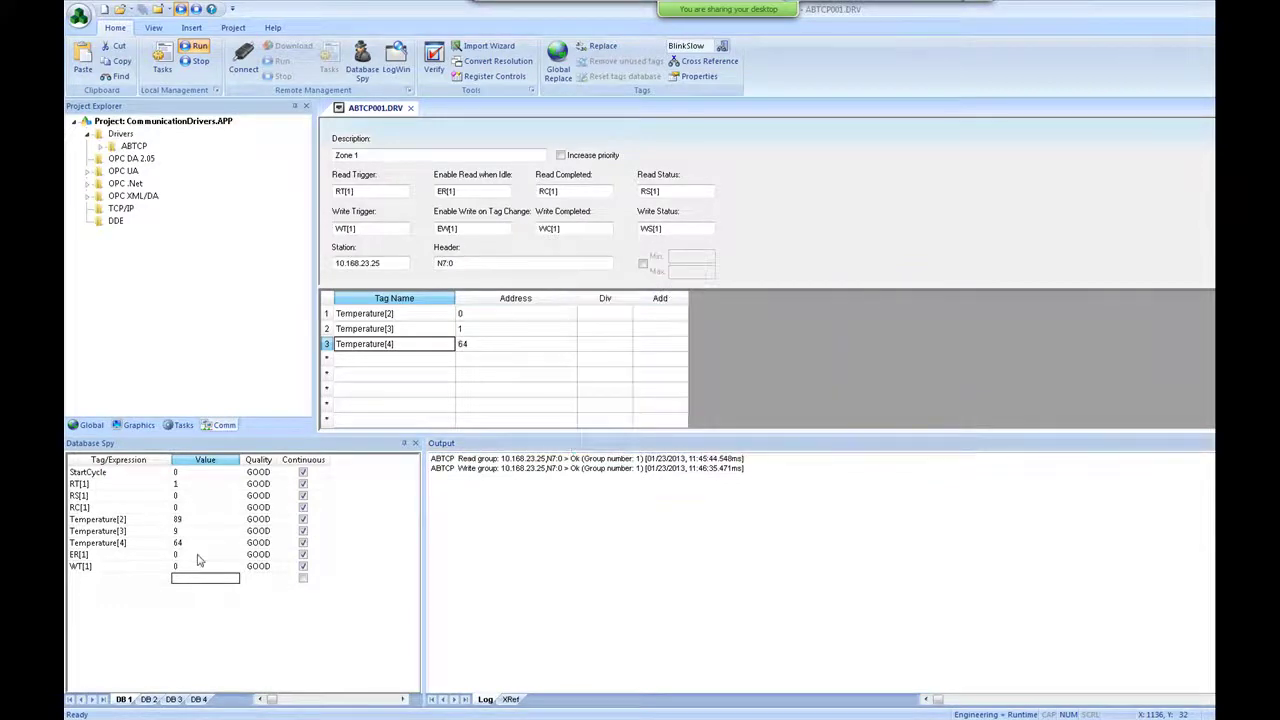
{"action": "type", "text": "1"}
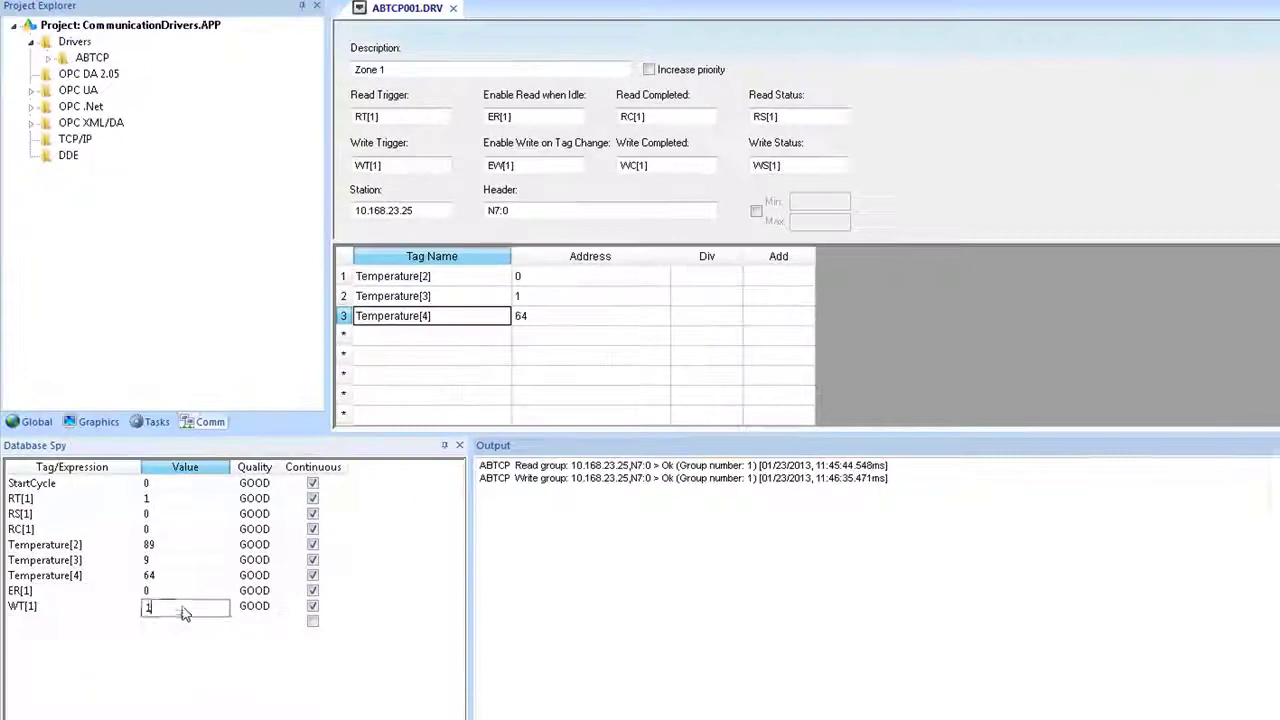
{"action": "key", "text": "Return"}
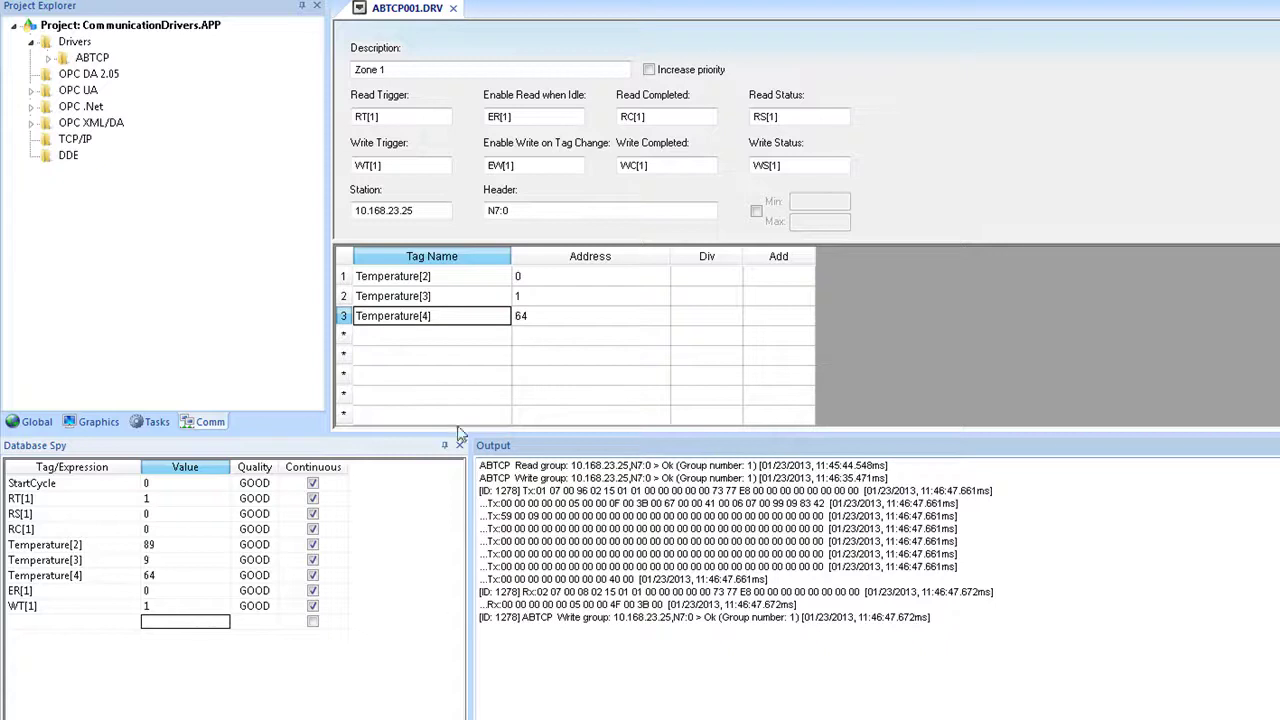
Inspect the Tx and Rx protocol messages of the write in the output log and revisit the log settings
{"action": "left_click_drag", "start_coordinate": [483, 492], "coordinate": [981, 617]}
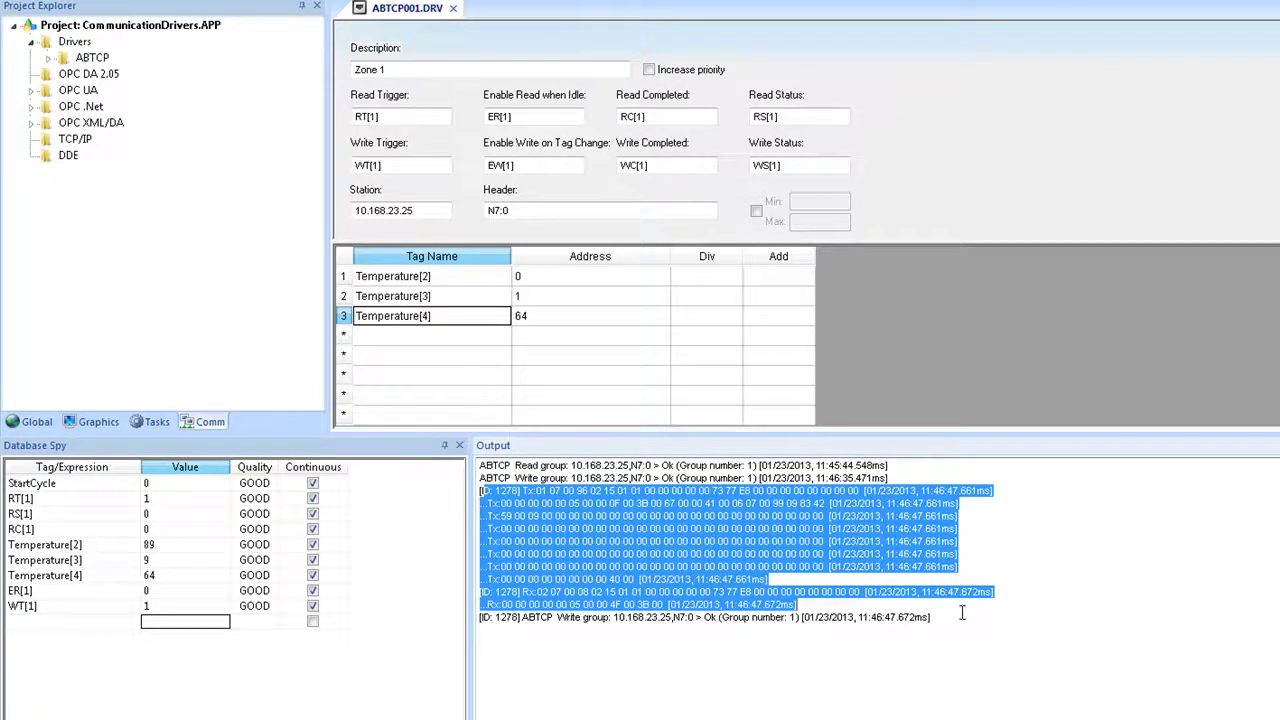
{"action": "left_click_drag", "start_coordinate": [962, 614], "coordinate": [608, 580]}
{"action": "left_click", "coordinate": [598, 545]}
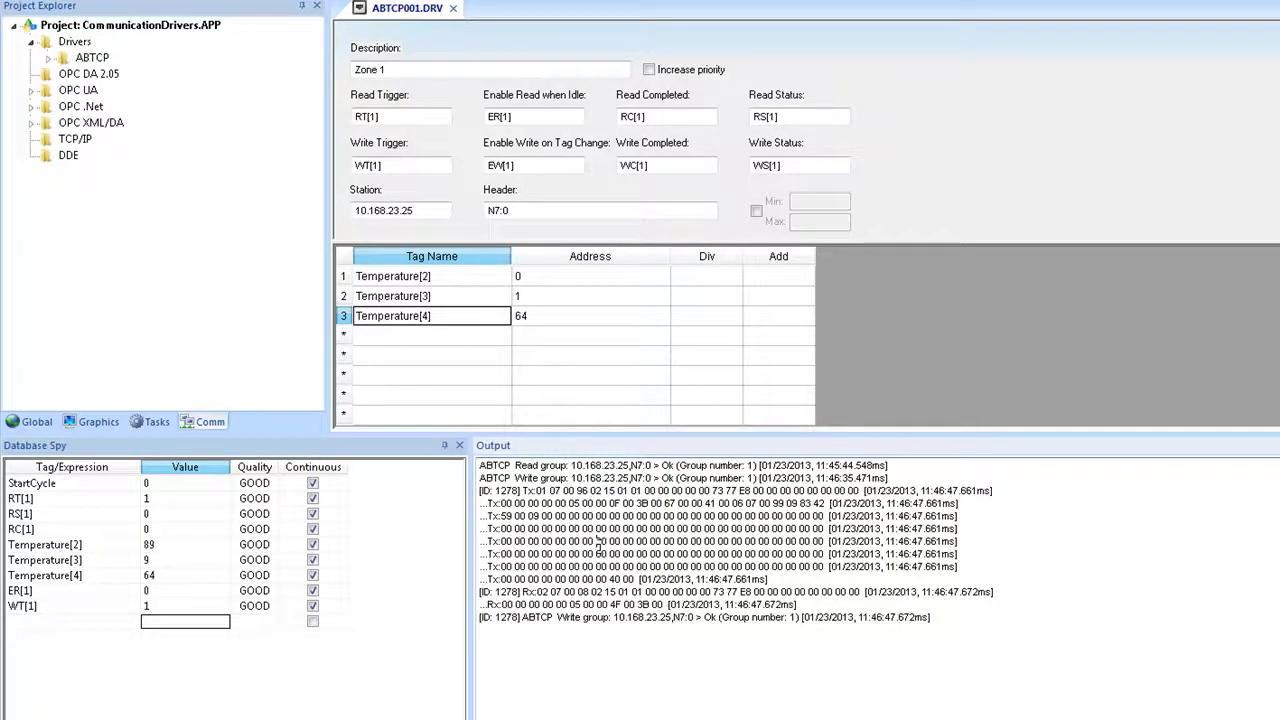
{"action": "right_click", "coordinate": [651, 556]}
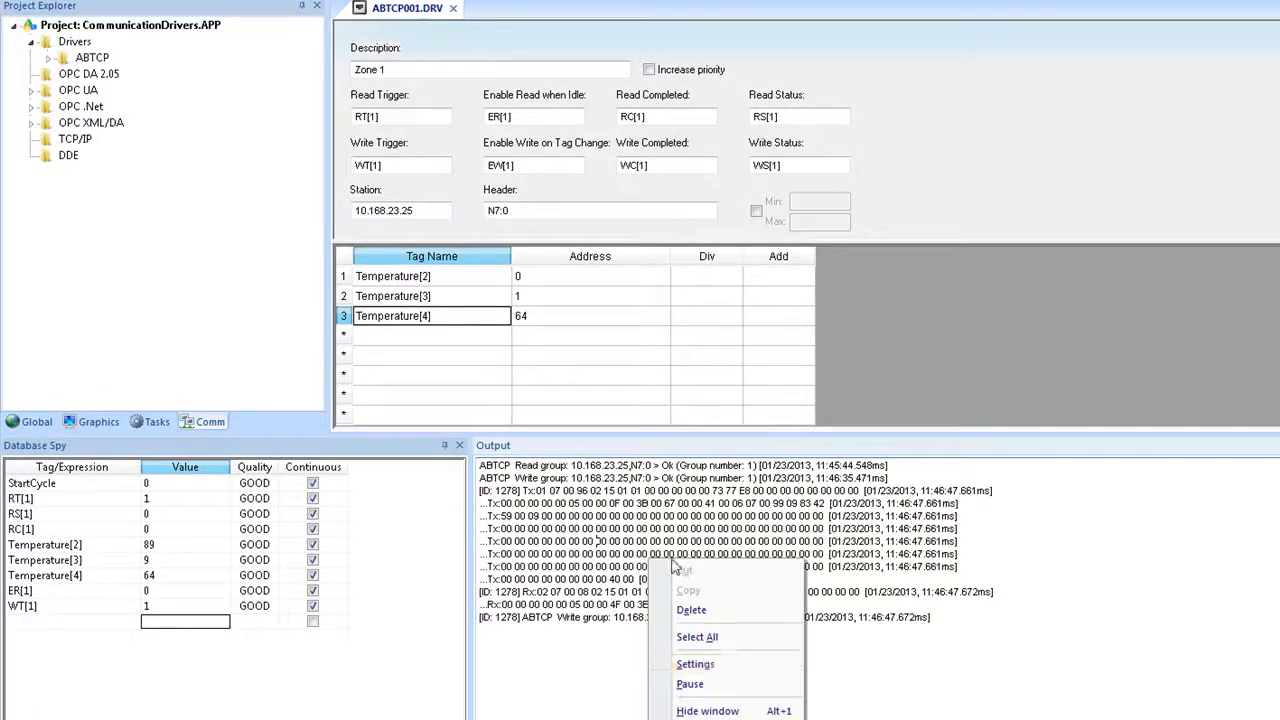
{"action": "left_click", "coordinate": [700, 666]}
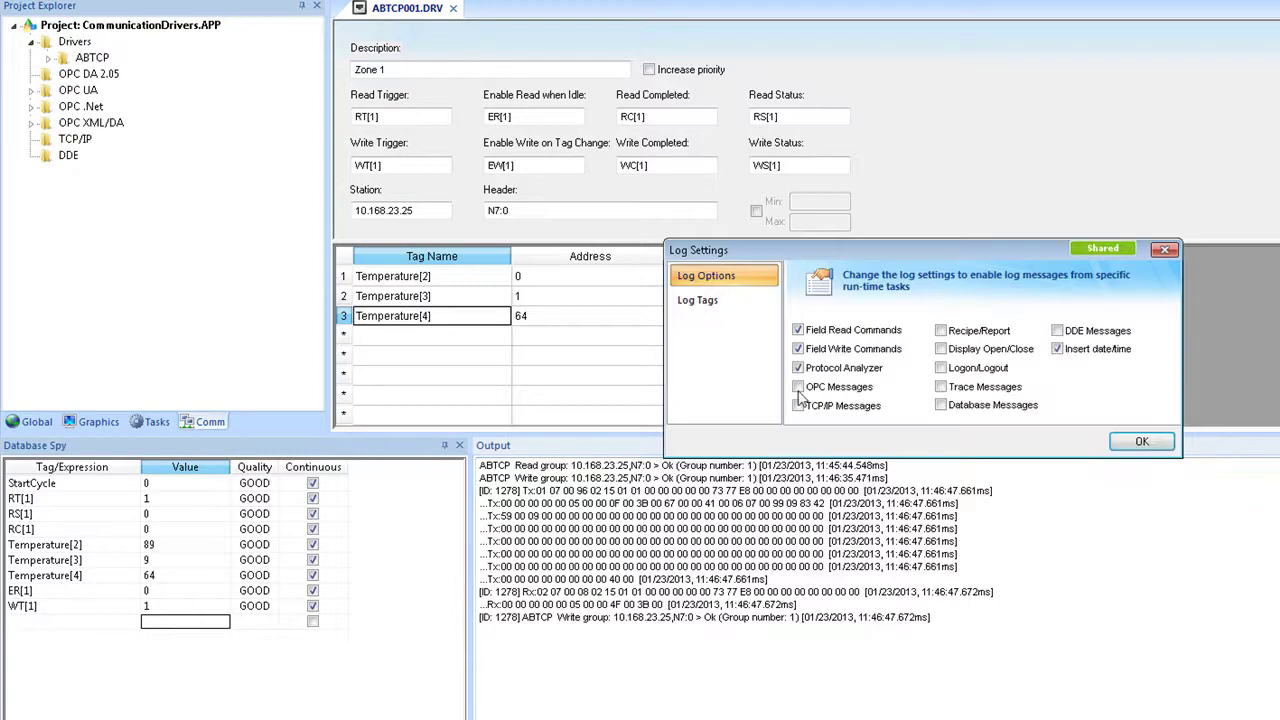
{"action": "left_click", "coordinate": [1138, 449]}
Clear the protocol and write messages from the output log
{"action": "left_click_drag", "start_coordinate": [451, 277], "coordinate": [452, 320]}
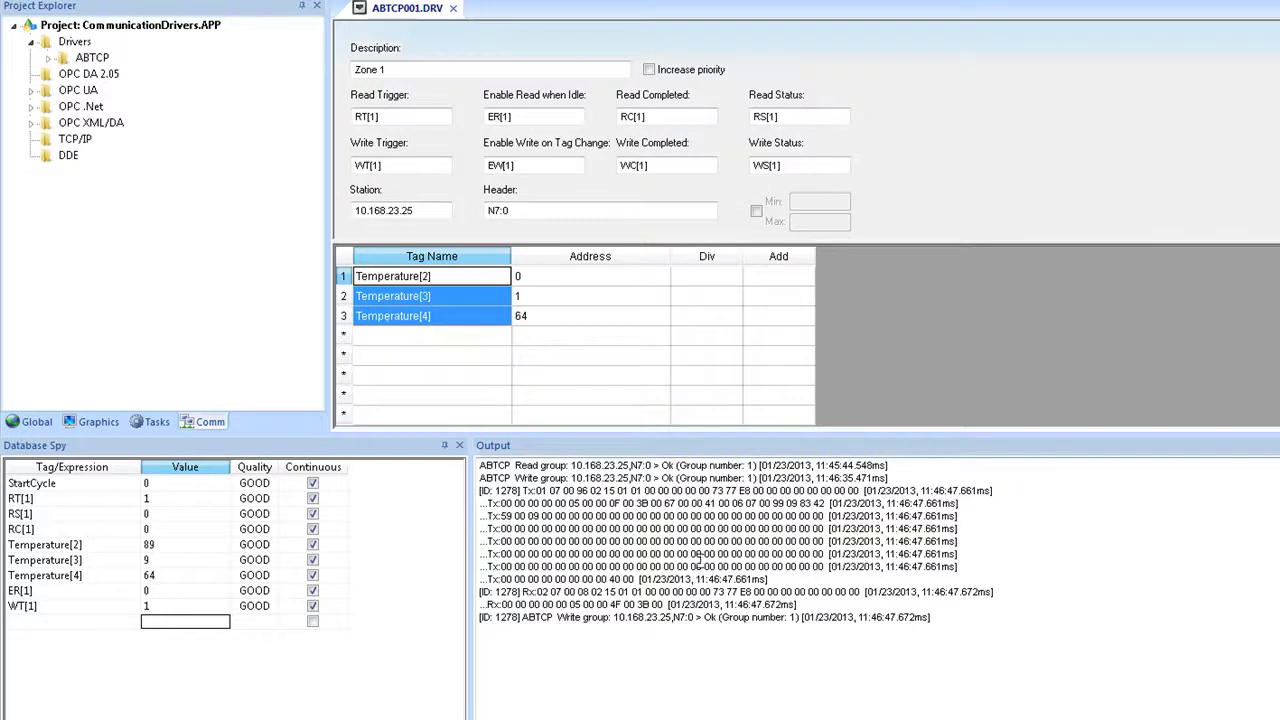
{"action": "right_click", "coordinate": [696, 556]}
{"action": "left_click", "coordinate": [717, 597]}
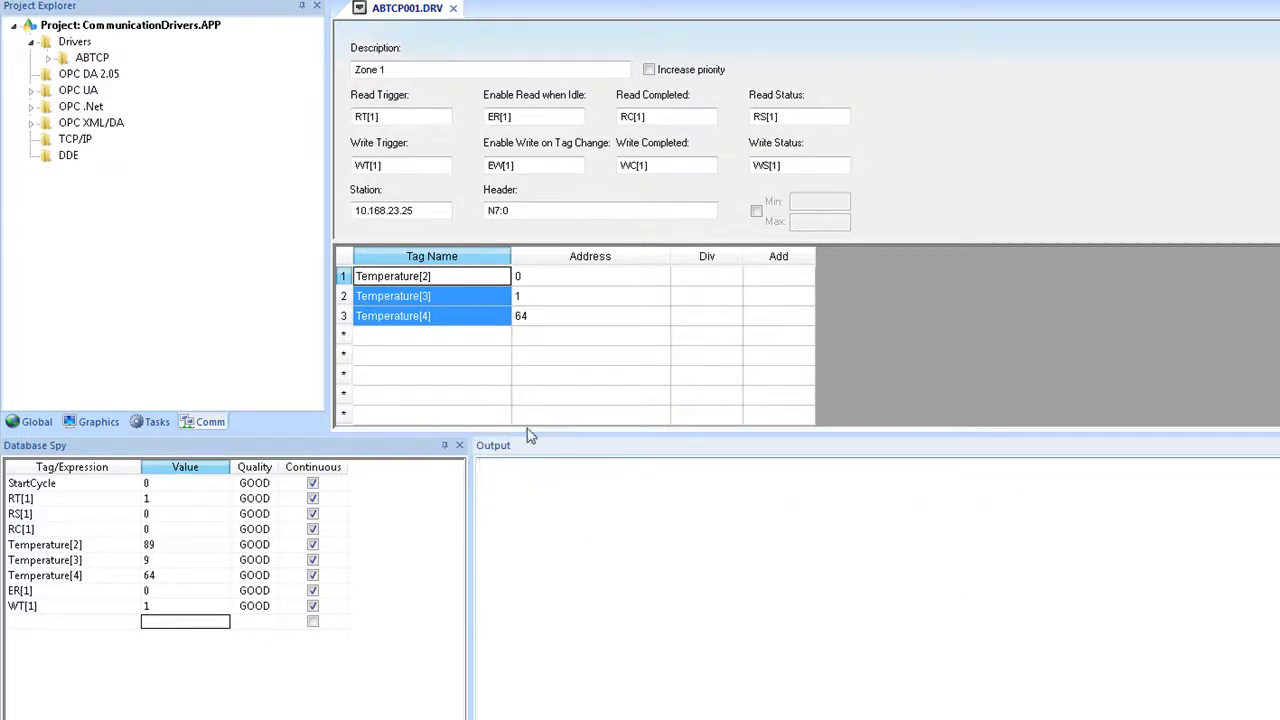
Examine the Enable Write on Tag Change field and the temperature tags it applies to
{"action": "left_click", "coordinate": [437, 304]}
{"action": "double_click", "coordinate": [538, 168]}
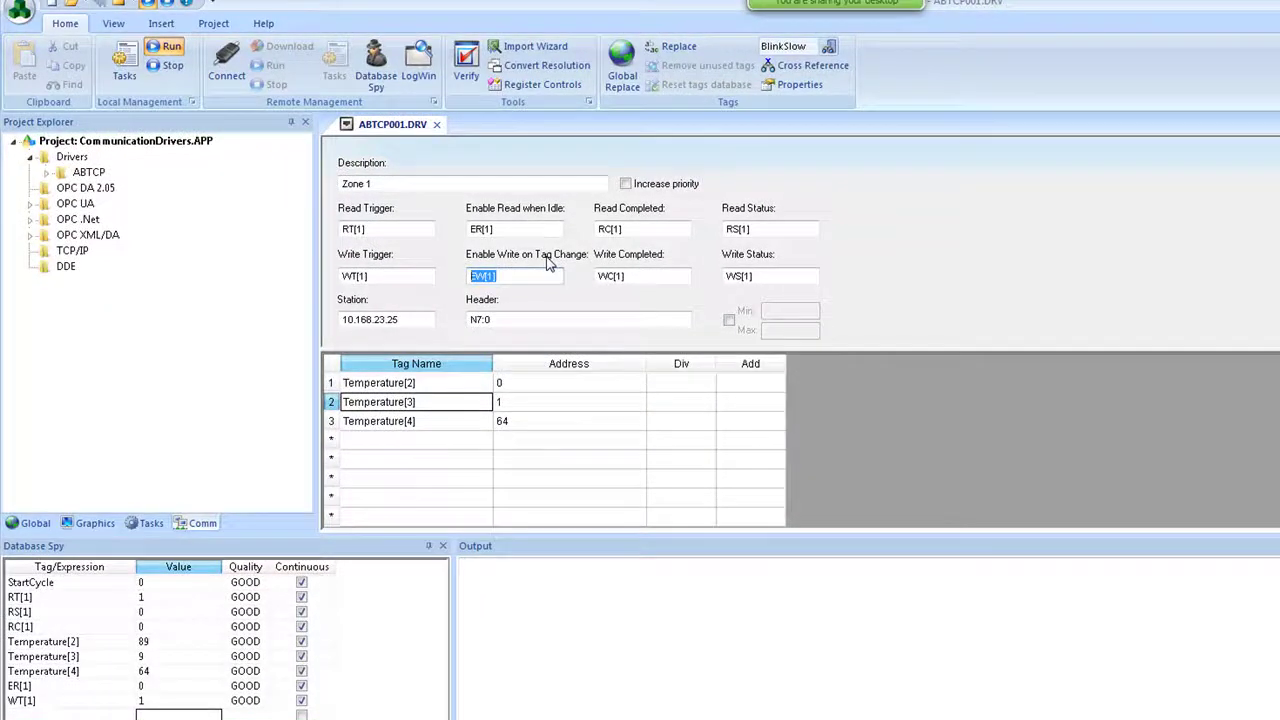
{"action": "left_click", "coordinate": [418, 384]}
{"action": "left_click", "coordinate": [418, 421]}
{"action": "left_click", "coordinate": [418, 403]}
{"action": "left_click", "coordinate": [424, 421]}
{"action": "left_click", "coordinate": [425, 384]}
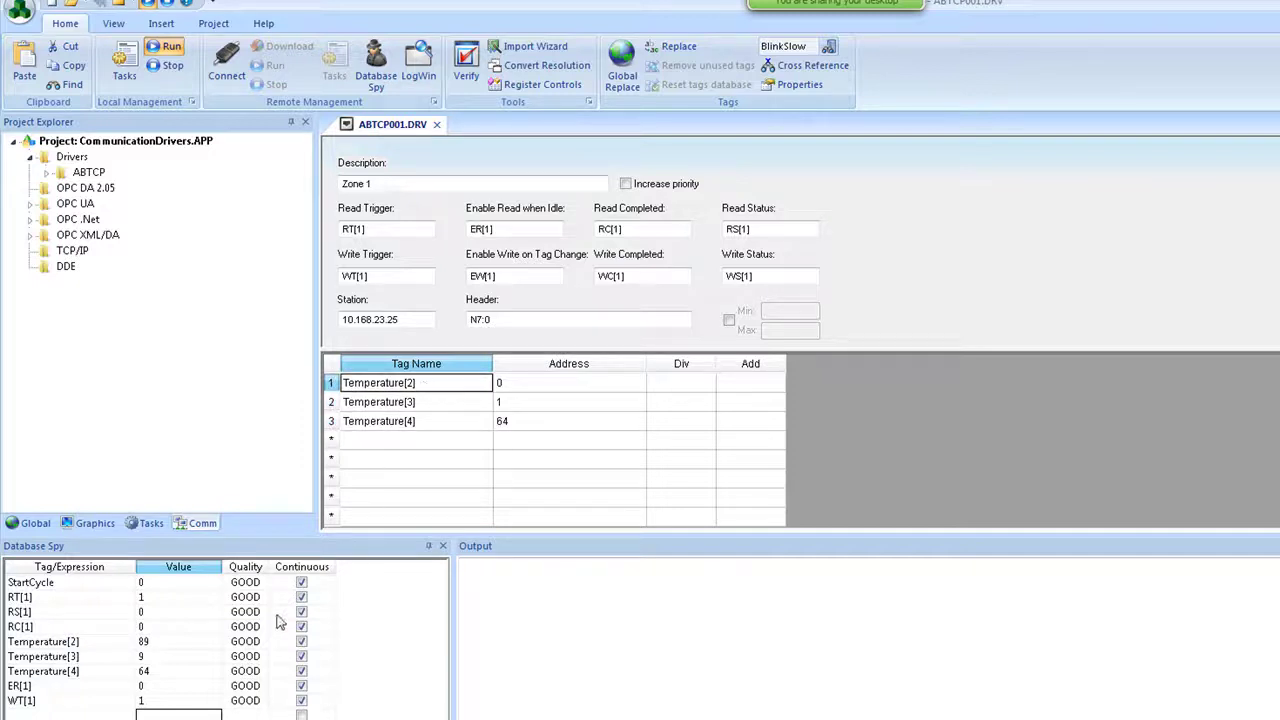
Set the value of Temperature[3] to 77 in Database Spy
{"action": "left_click", "coordinate": [172, 657]}
{"action": "type", "text": "77"}
{"action": "key", "text": "Return"}
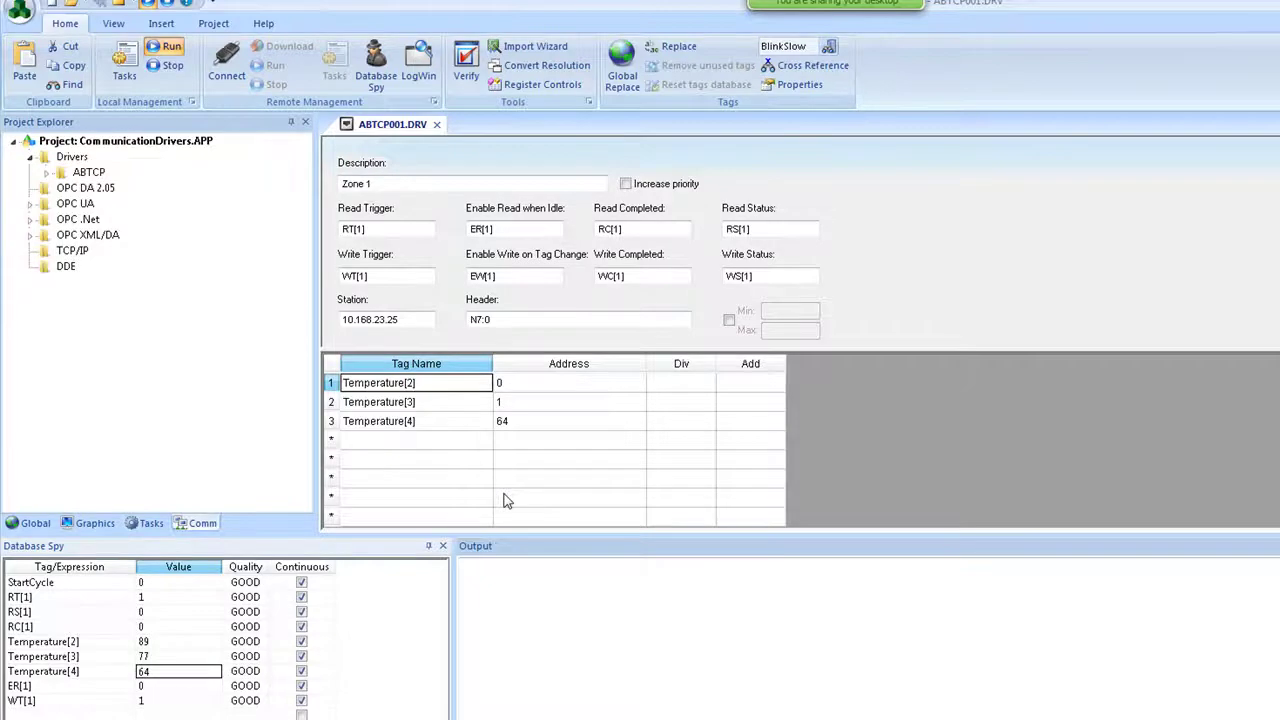
Check the output log's message options in the log settings
{"action": "right_click", "coordinate": [643, 688]}
{"action": "left_click", "coordinate": [697, 719]}
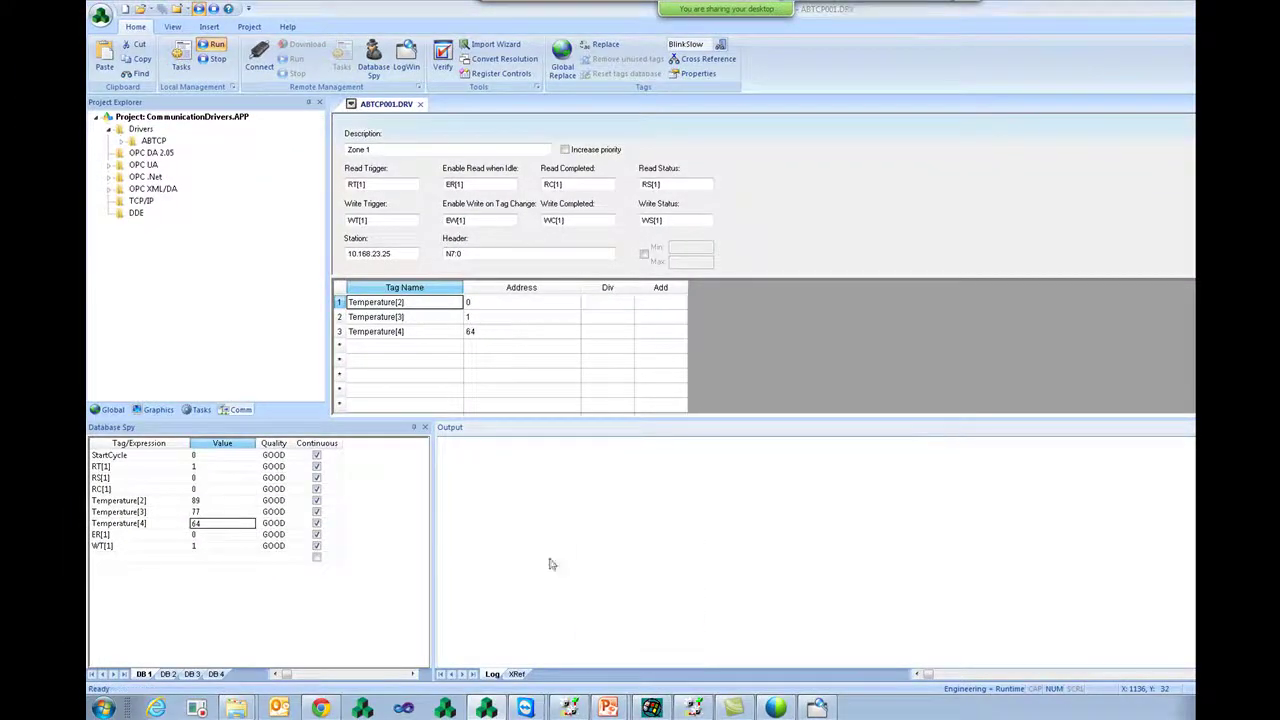
{"action": "left_click", "coordinate": [916, 428]}
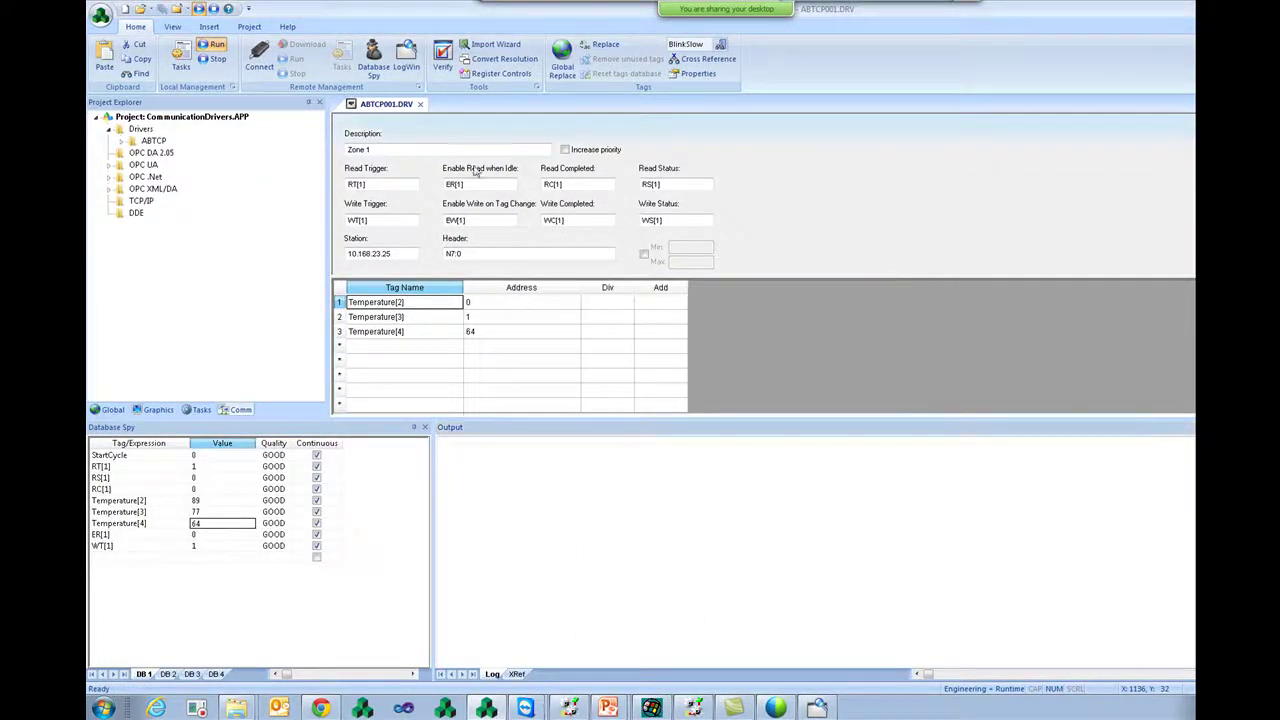
Add the EW[1] tag from the Enable Write on Tag Change field to Database Spy and set it to 1
{"action": "left_click", "coordinate": [477, 222]}
{"action": "right_click", "coordinate": [451, 222]}
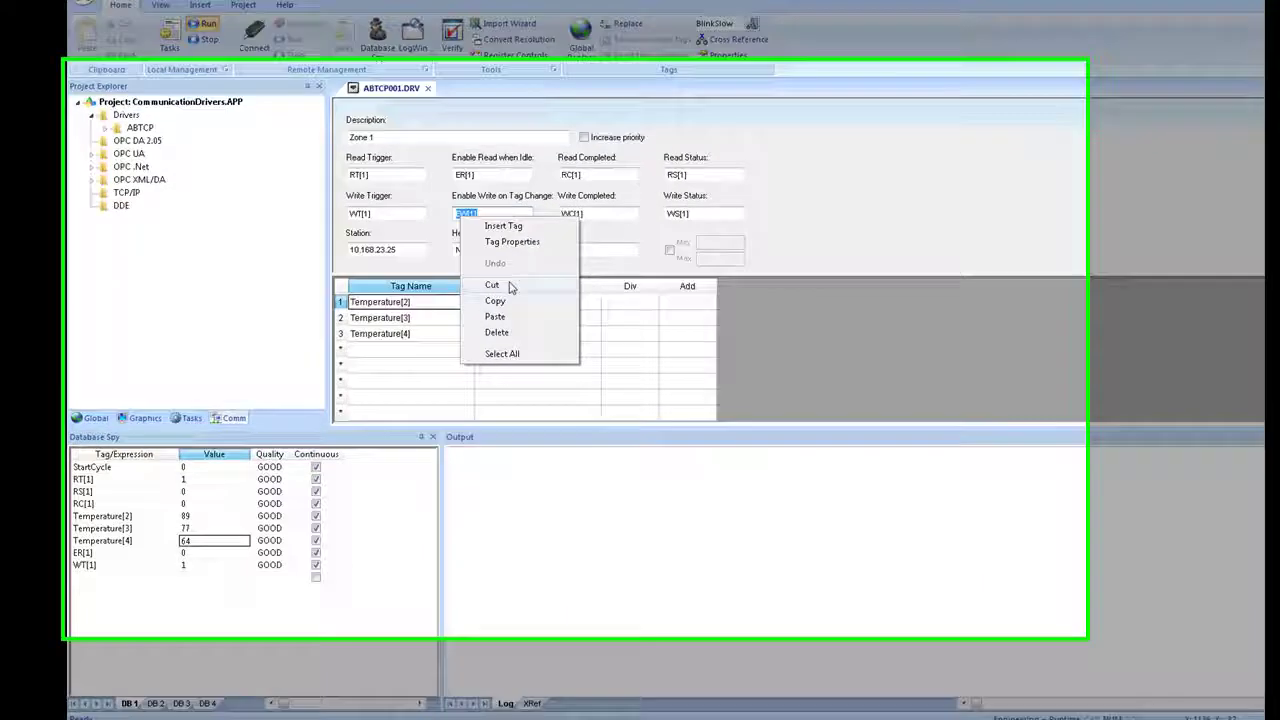
{"action": "left_click", "coordinate": [489, 300]}
{"action": "left_click", "coordinate": [157, 557]}
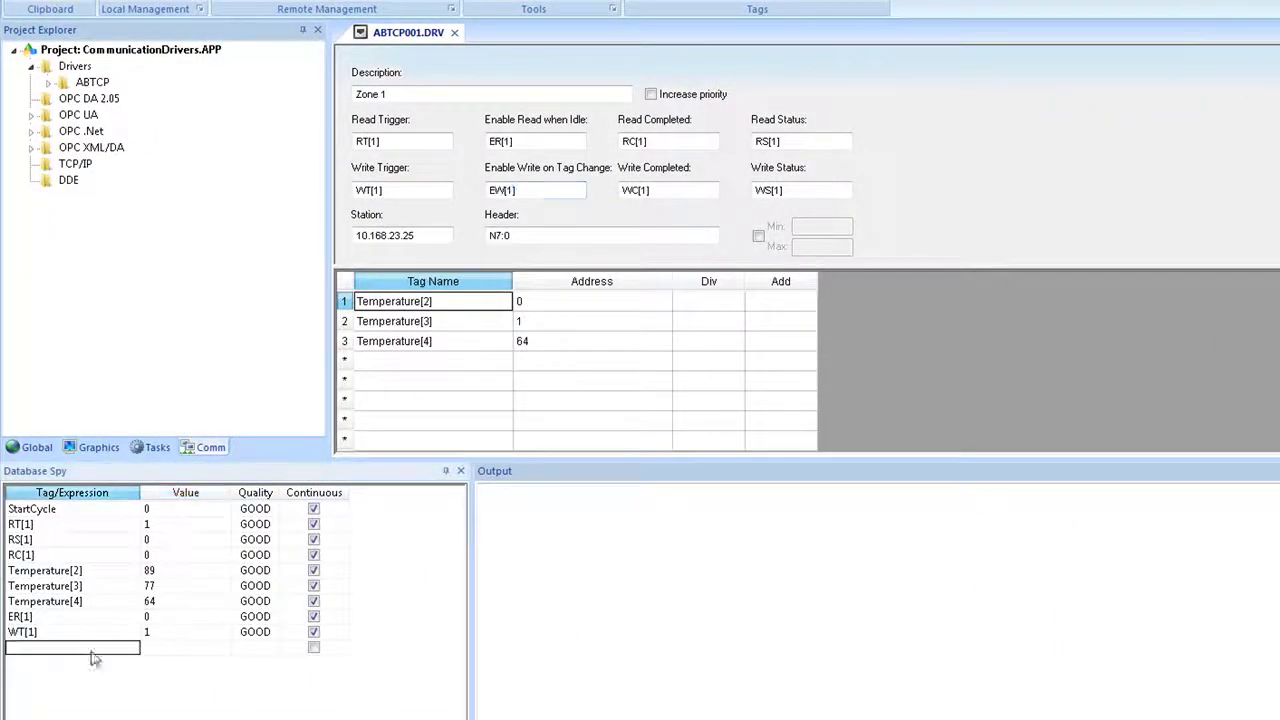
{"action": "key", "text": "ctrl+v"}
{"action": "key", "text": "Return"}
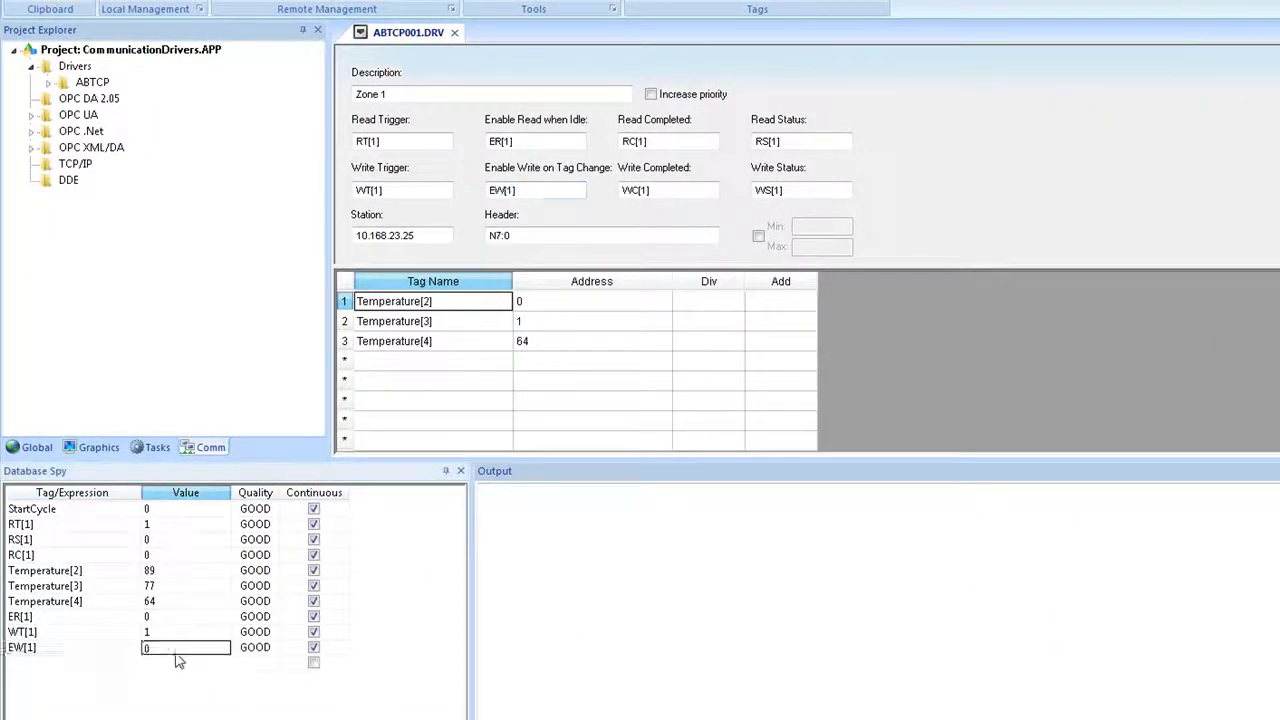
{"action": "type", "text": "1"}
{"action": "key", "text": "Return"}
Set the value of Temperature[3] to 778 in Database Spy and check the address of the resulting write message
{"action": "key", "text": "Up"}
{"action": "key", "text": "Up"}
{"action": "key", "text": "Up"}
{"action": "key", "text": "Up"}
{"action": "key", "text": "Up"}
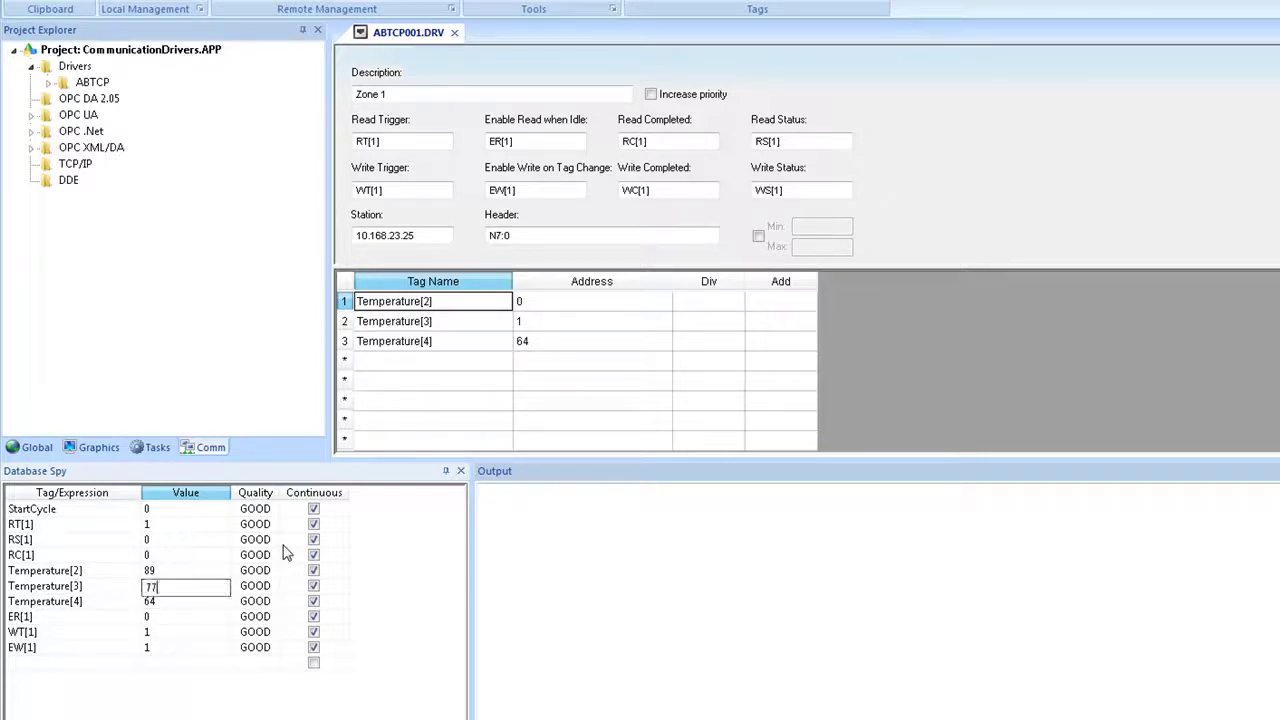
{"action": "type", "text": "8"}
{"action": "key", "text": "Return"}
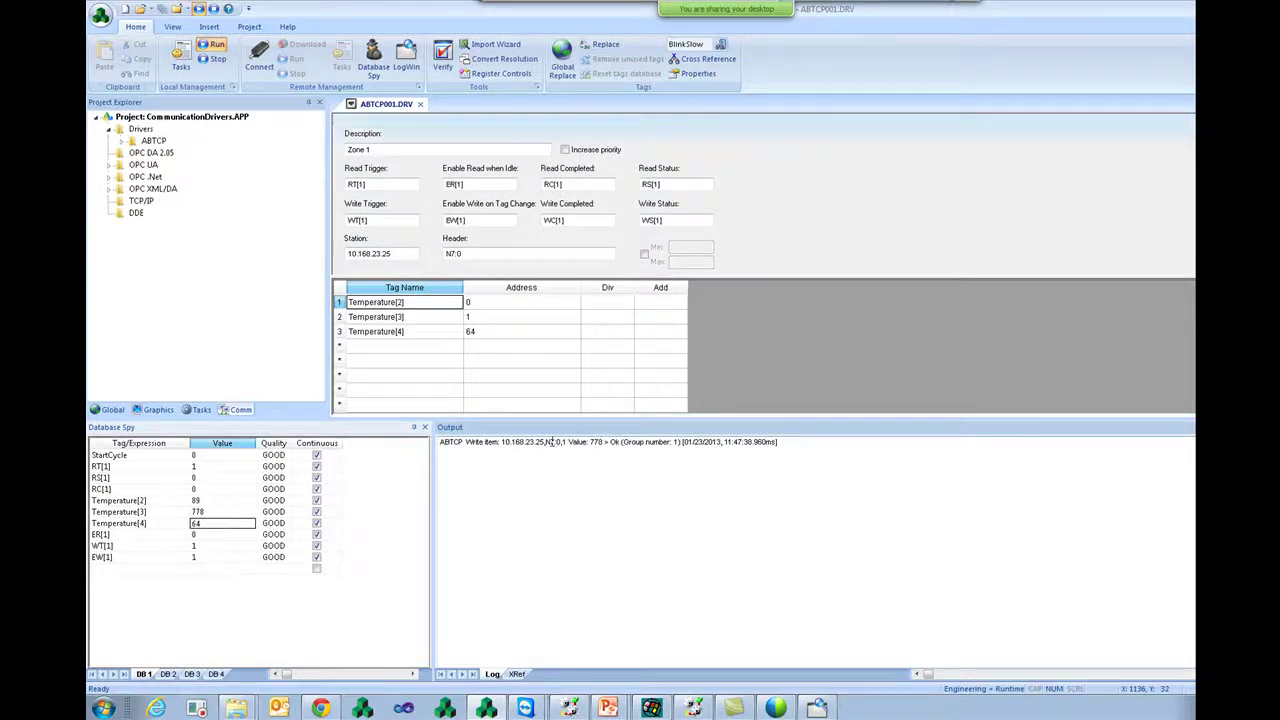
{"action": "left_click_drag", "start_coordinate": [548, 441], "coordinate": [562, 441]}
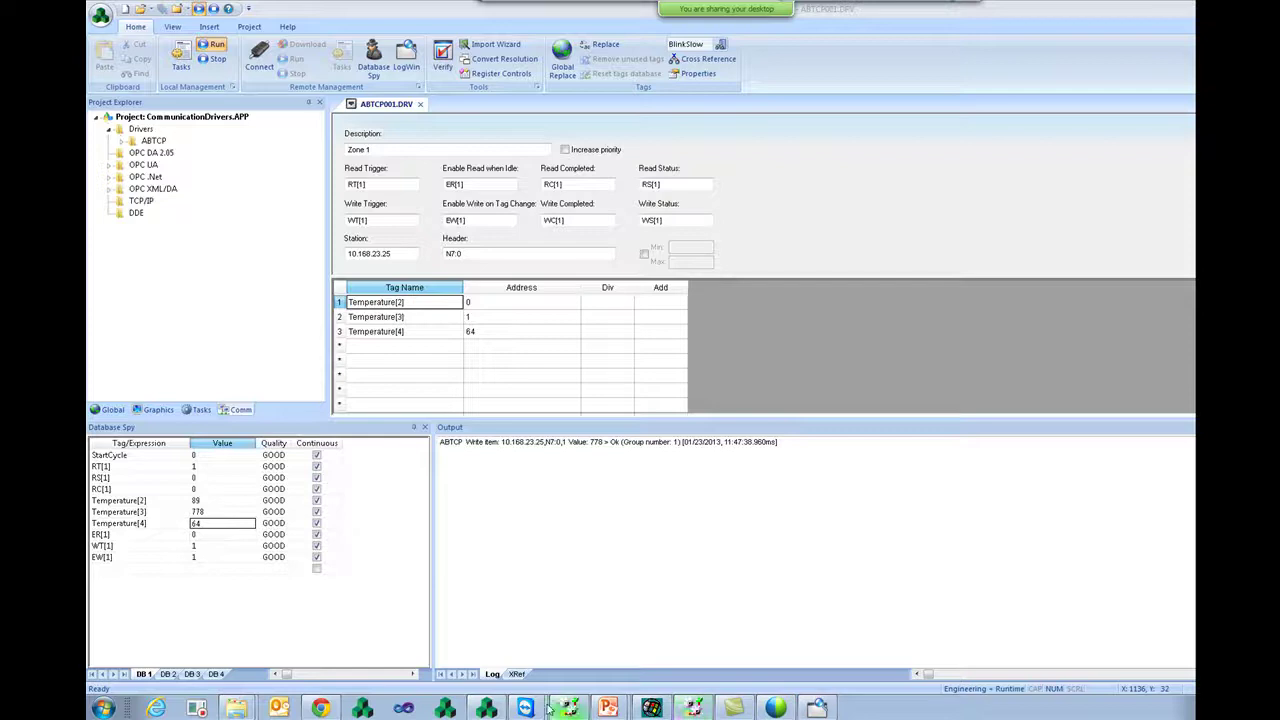
Switch to RSLogix 5 in the remote TeamViewer session, close data file N40, open N7 and check the value of N7:1
{"action": "mouse_move", "coordinate": [537, 710]}
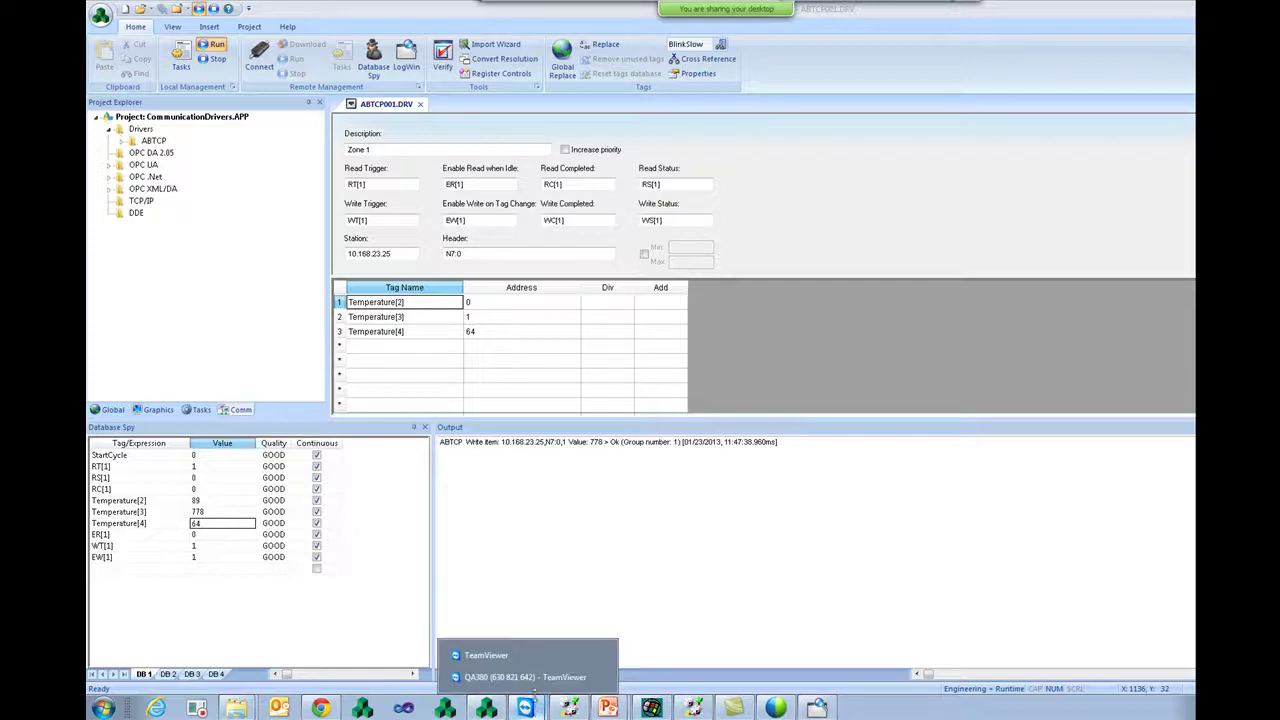
{"action": "left_click", "coordinate": [537, 688]}
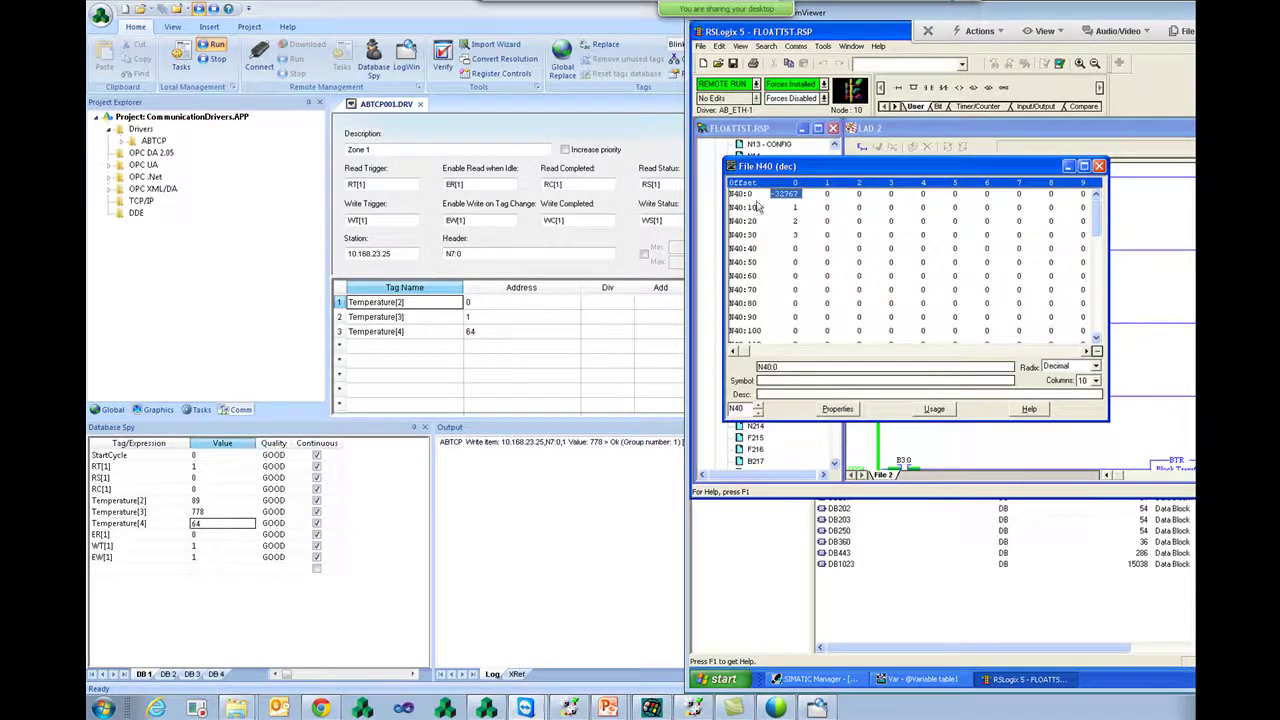
{"action": "left_click", "coordinate": [1099, 166]}
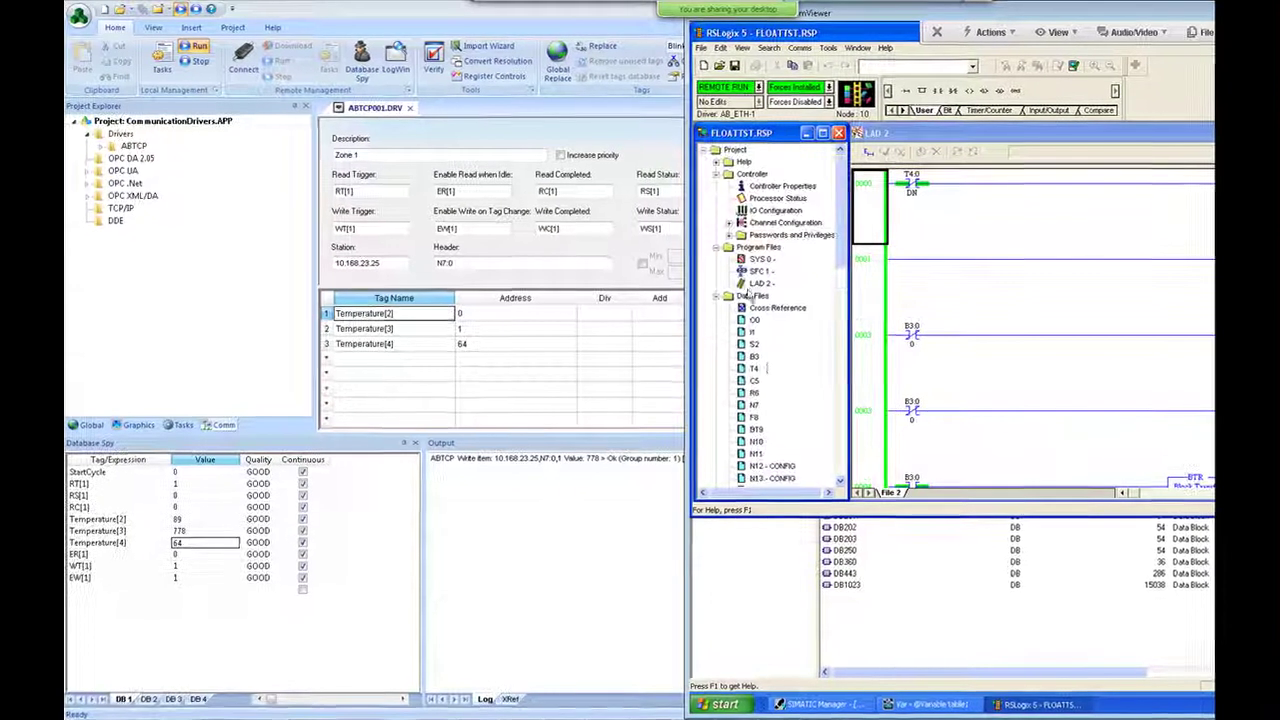
{"action": "left_click", "coordinate": [755, 405]}
{"action": "double_click", "coordinate": [755, 405]}
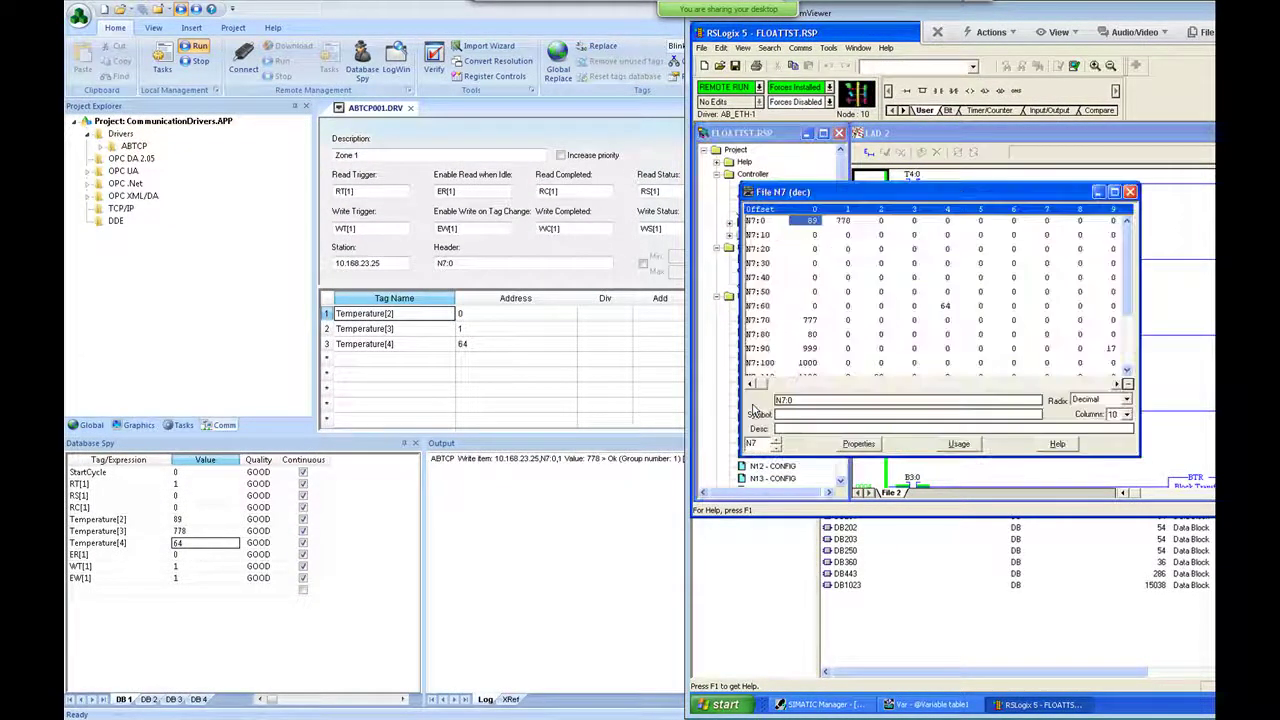
{"action": "left_click", "coordinate": [846, 222]}
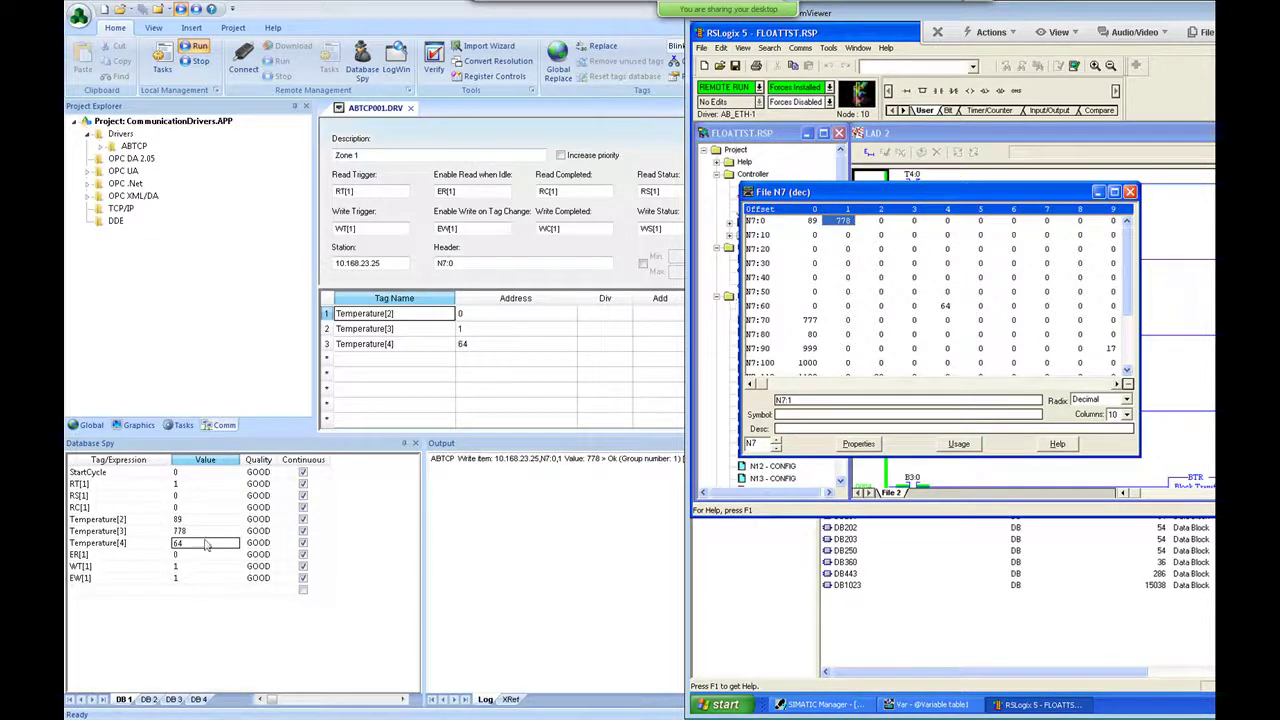
Set the value of EW[1] to 0 in Database Spy
{"action": "left_click", "coordinate": [197, 579]}
{"action": "type", "text": "0"}
{"action": "key", "text": "Return"}
Set Temperature[2] to 888, Temperature[3] to 999 and Temperature[4] to 222 in Database Spy
{"action": "key", "text": "Up"}
{"action": "key", "text": "Up"}
{"action": "key", "text": "Up"}
{"action": "key", "text": "Up"}
{"action": "key", "text": "Up"}
{"action": "key", "text": "Up"}
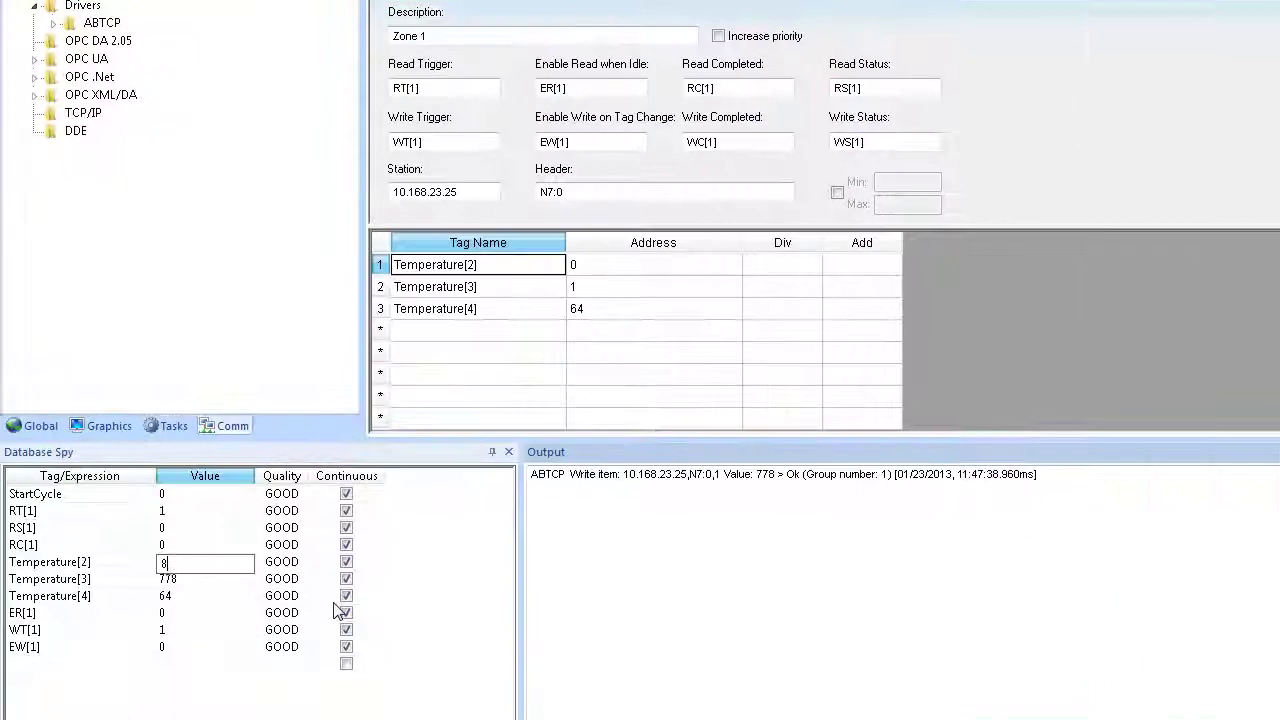
{"action": "type", "text": "888"}
{"action": "key", "text": "Return"}
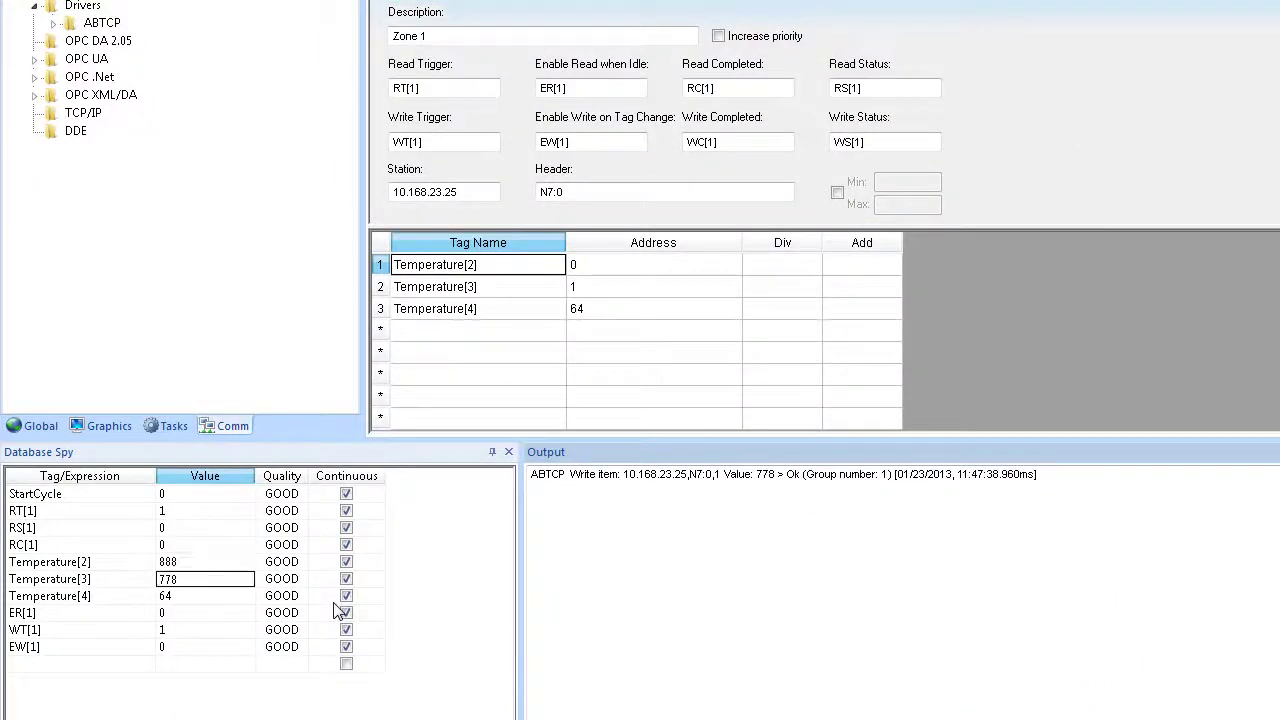
{"action": "type", "text": "999"}
{"action": "key", "text": "Return"}
{"action": "type", "text": "222"}
{"action": "key", "text": "Return"}
Compare the three temperature tags in Database Spy with the values in the N7 data file in RSLogix 5
{"action": "key", "text": "Up"}
{"action": "key", "text": "Up"}
{"action": "key", "text": "Up"}
{"action": "key", "text": "Left"}
{"action": "key", "text": "shift+Down"}
{"action": "key", "text": "shift+Down"}
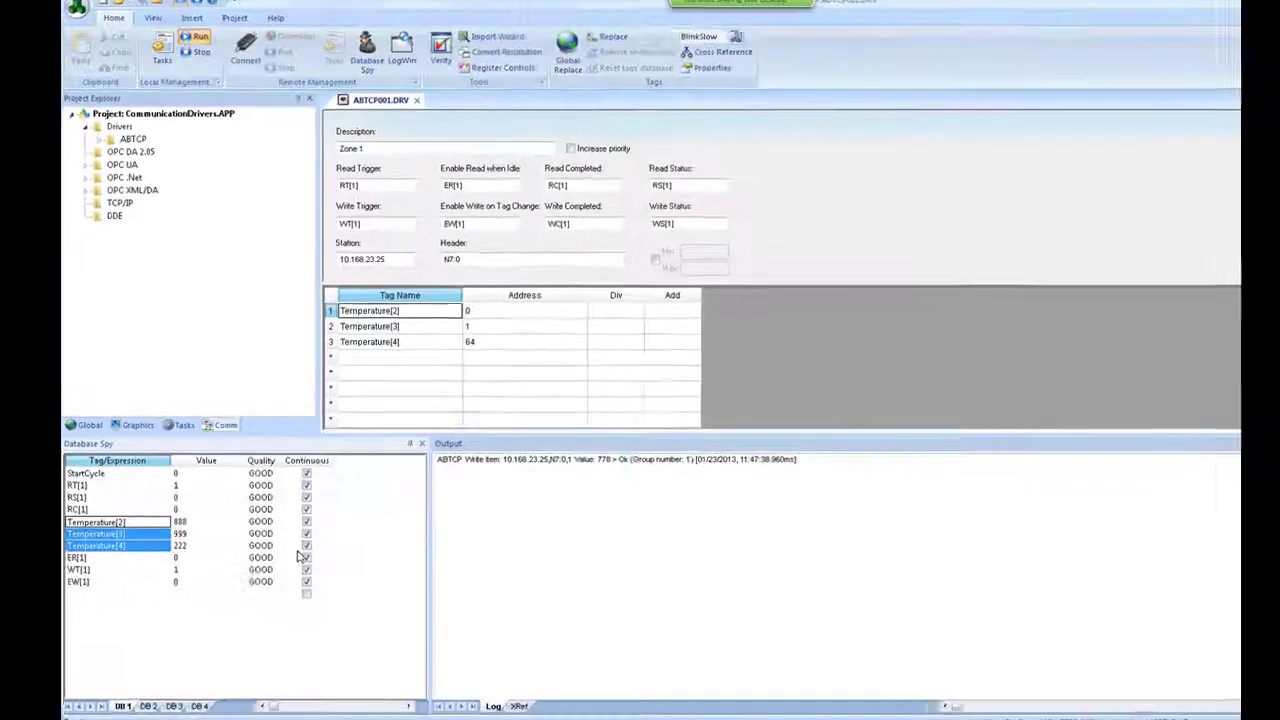
{"action": "left_click", "coordinate": [211, 534]}
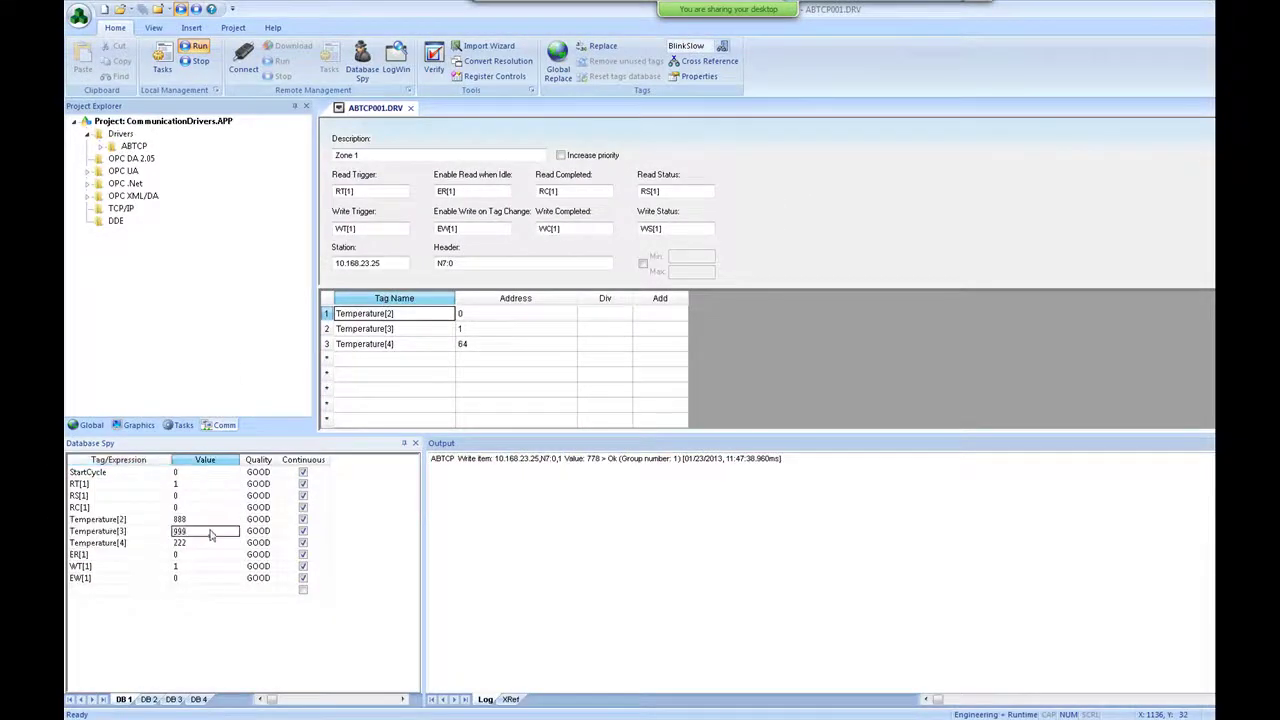
{"action": "key", "text": "alt+Tab"}
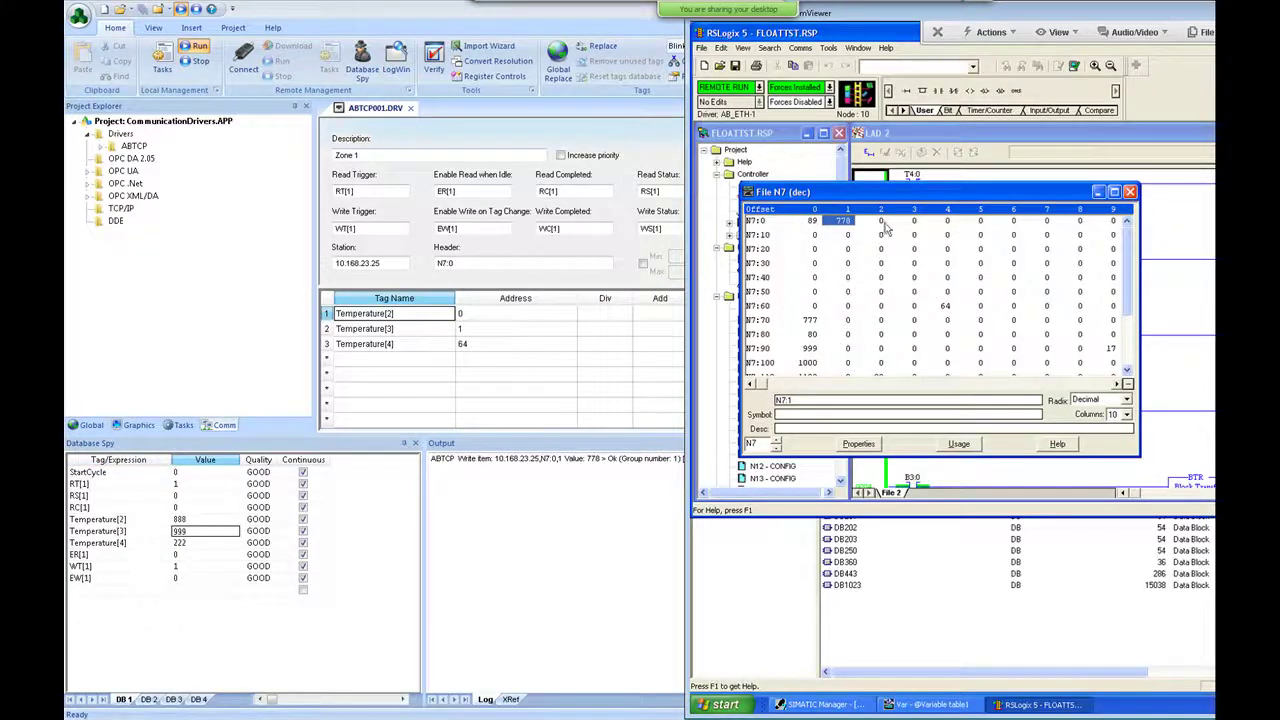
Set WT[1] to 0 in Database Spy and check the written temperatures in the N7 data file in RSLogix 5
{"action": "left_click", "coordinate": [199, 567]}
{"action": "type", "text": "0"}
{"action": "key", "text": "Return"}
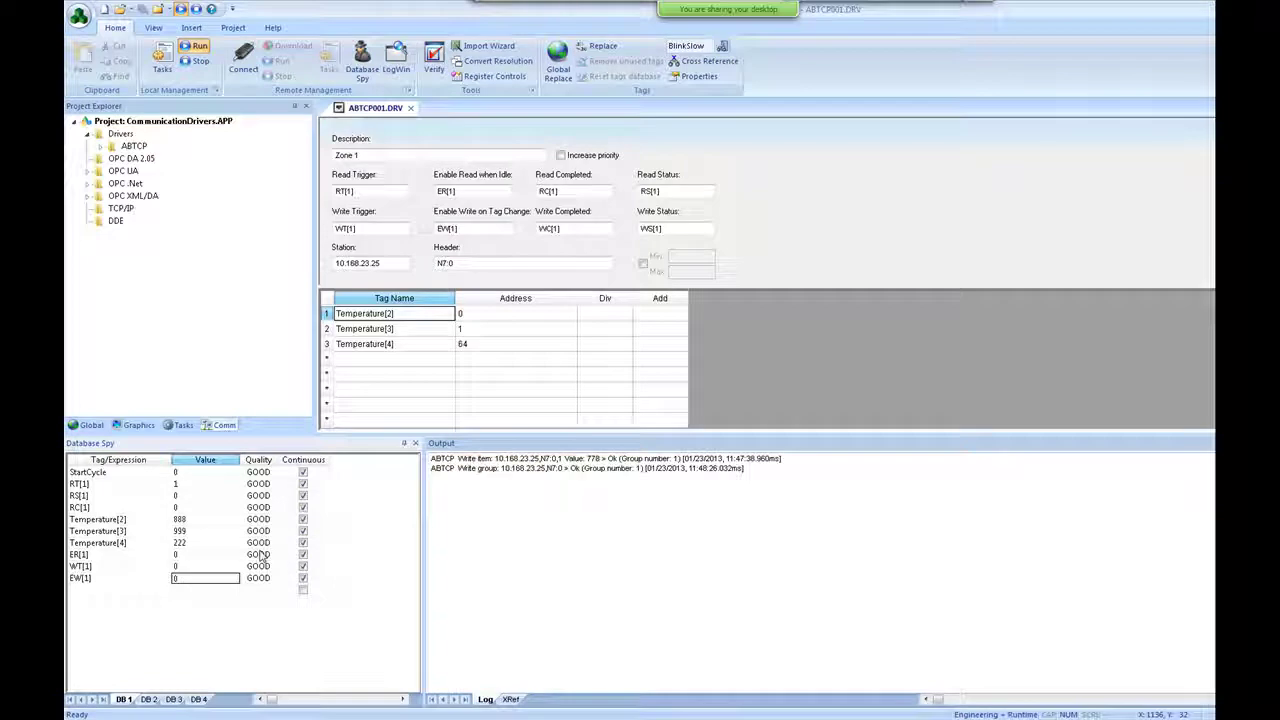
{"action": "key", "text": "alt+Tab"}
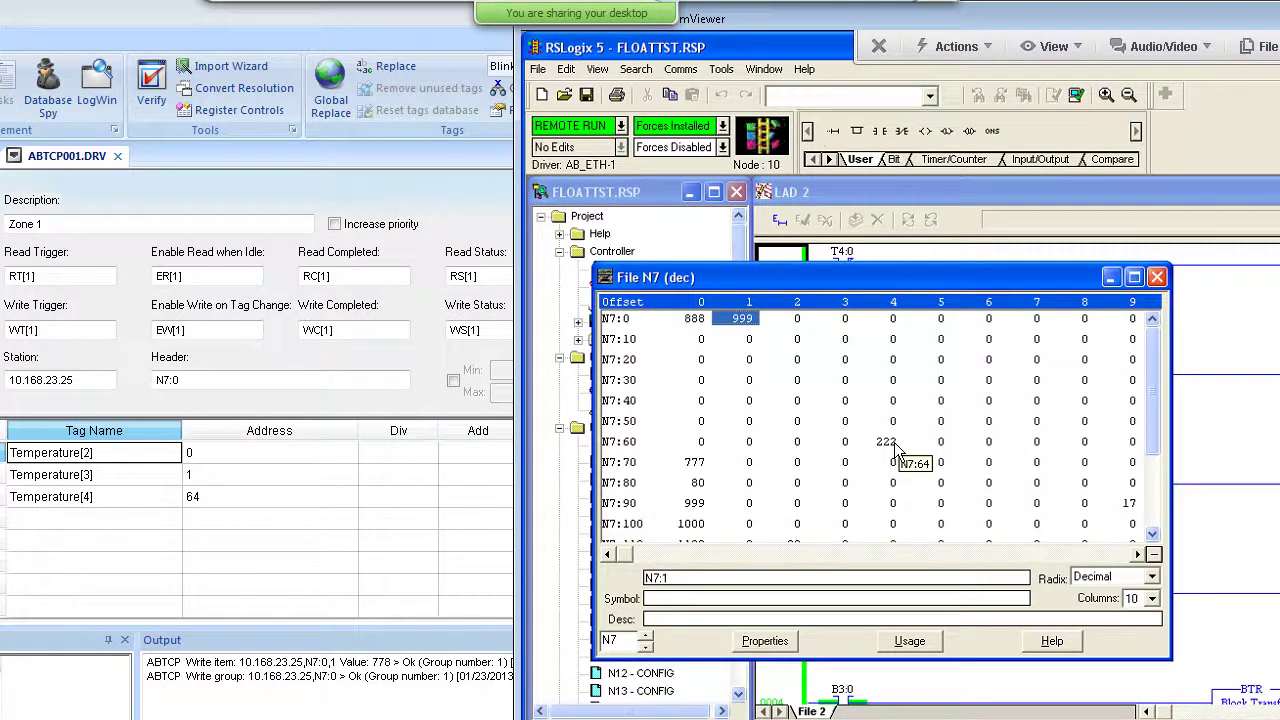
{"action": "left_click", "coordinate": [150, 476]}
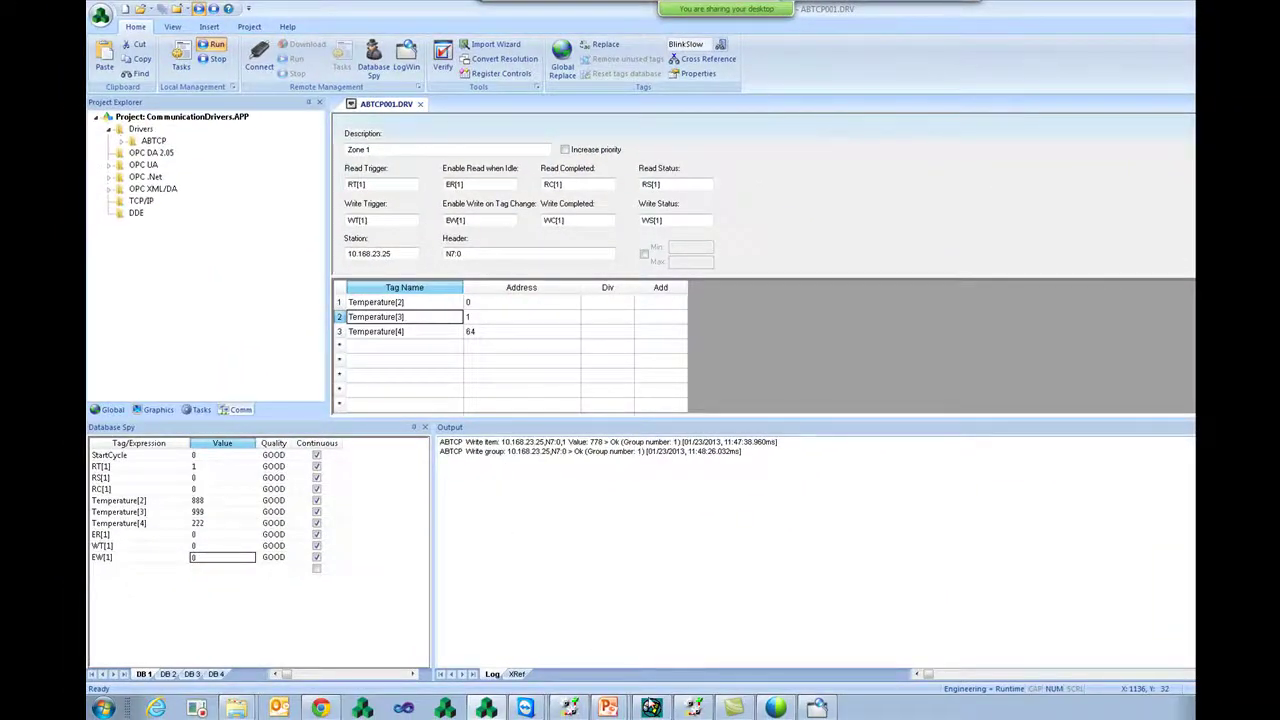
Switch to the presentation and review the slide with the recommendations for individual item writes and Write Trigger
{"action": "left_click", "coordinate": [650, 708]}
{"action": "left_click", "coordinate": [640, 645]}
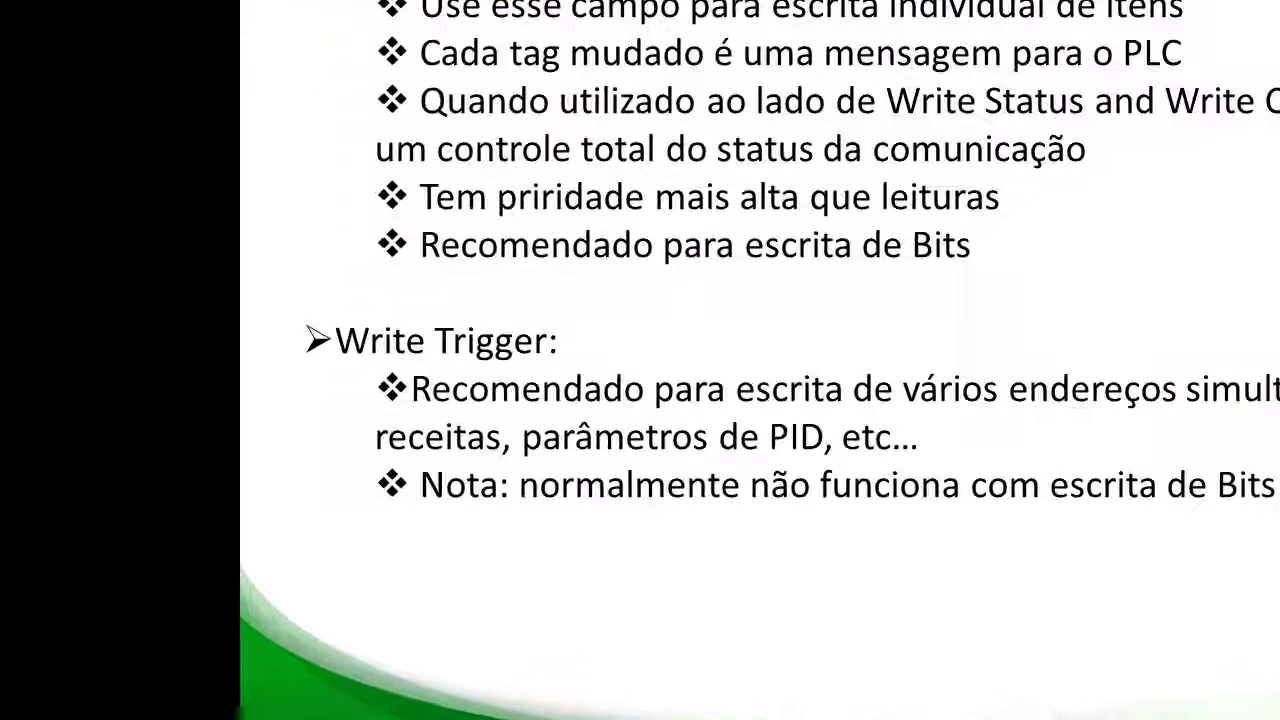
{"action": "left_click", "coordinate": [1078, 238]}
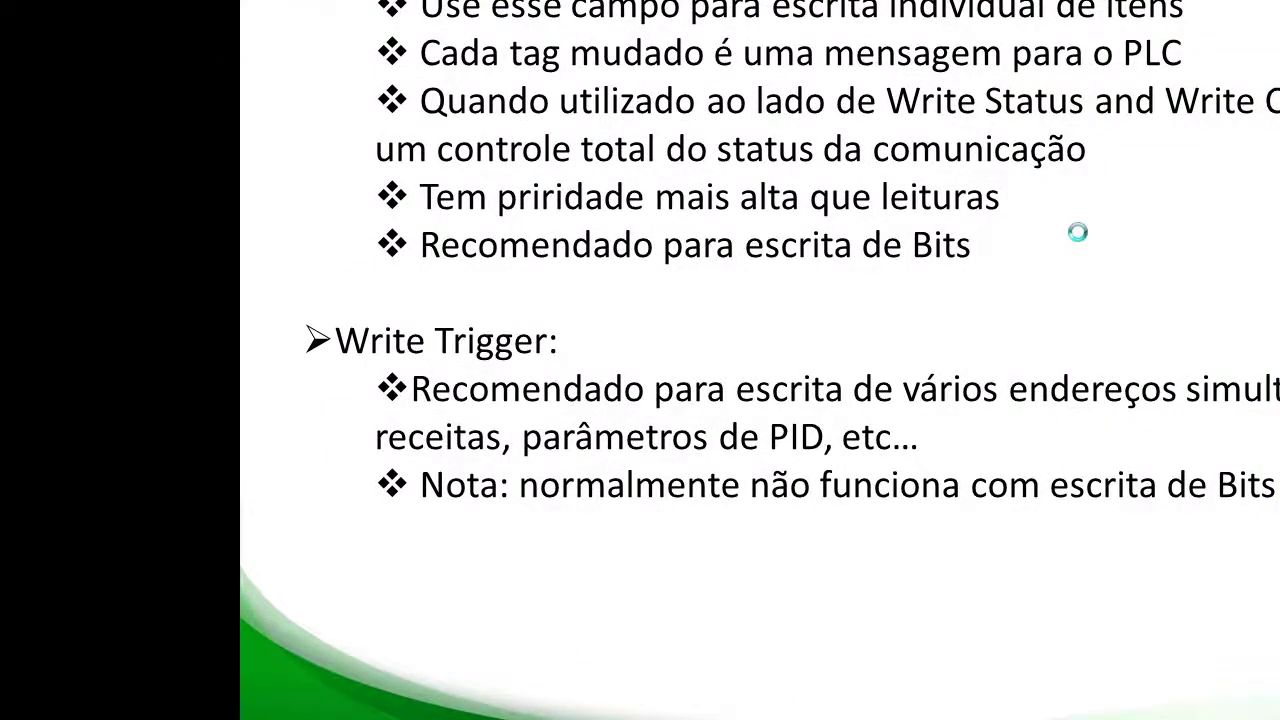
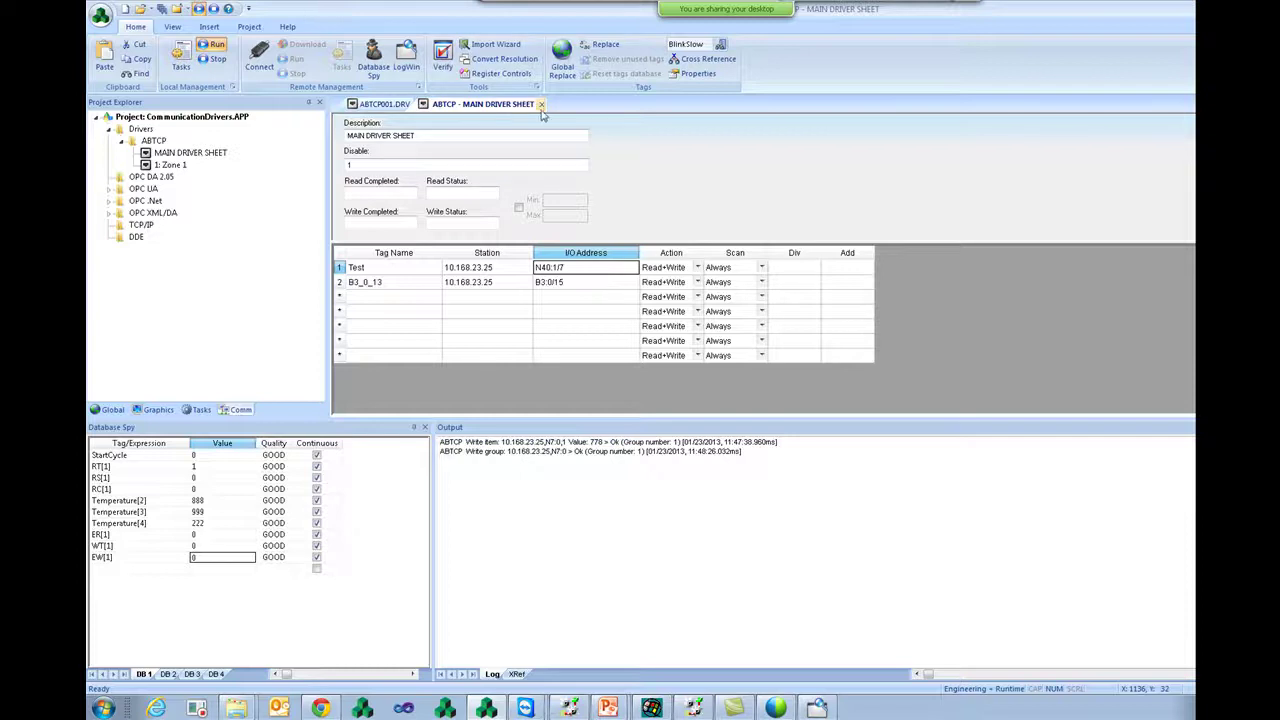
Examine the stations and I/O addresses of the Test and B3_0_13 tags in the ABTCP main driver sheet
{"action": "left_click", "coordinate": [521, 273]}
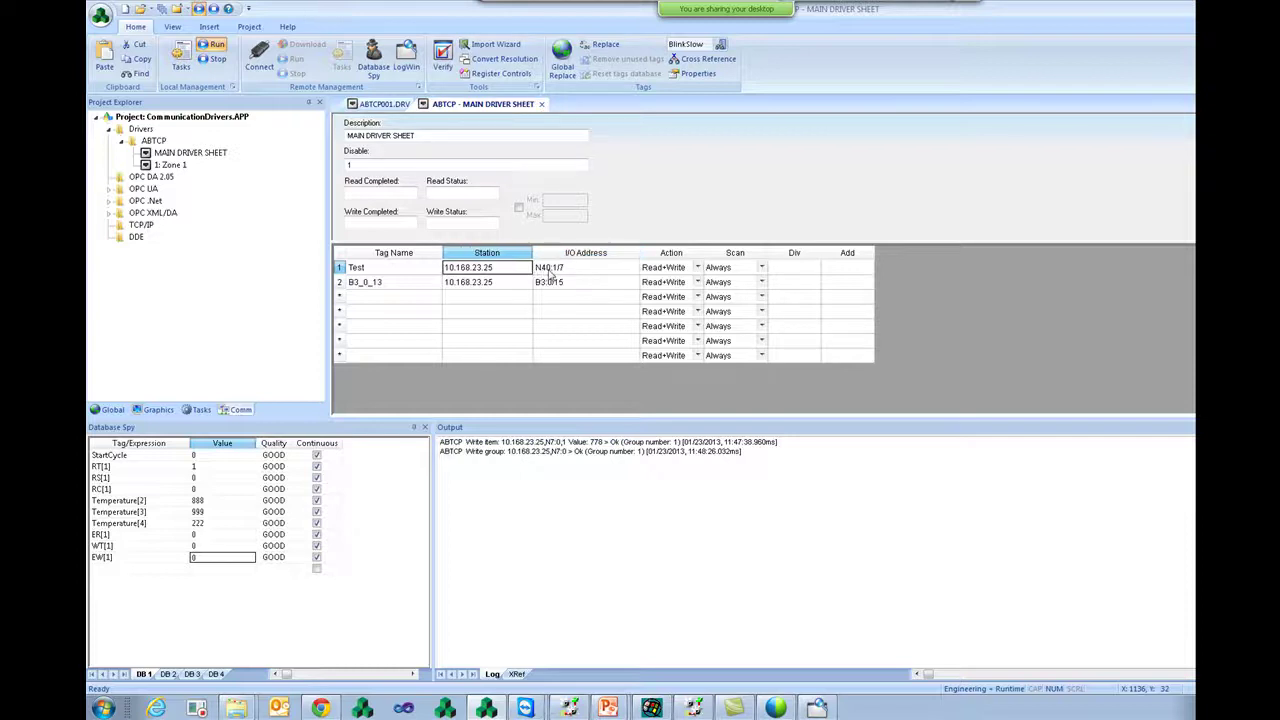
{"action": "left_click", "coordinate": [558, 270]}
{"action": "left_click_drag", "start_coordinate": [561, 274], "coordinate": [569, 276]}
{"action": "left_click", "coordinate": [571, 272]}
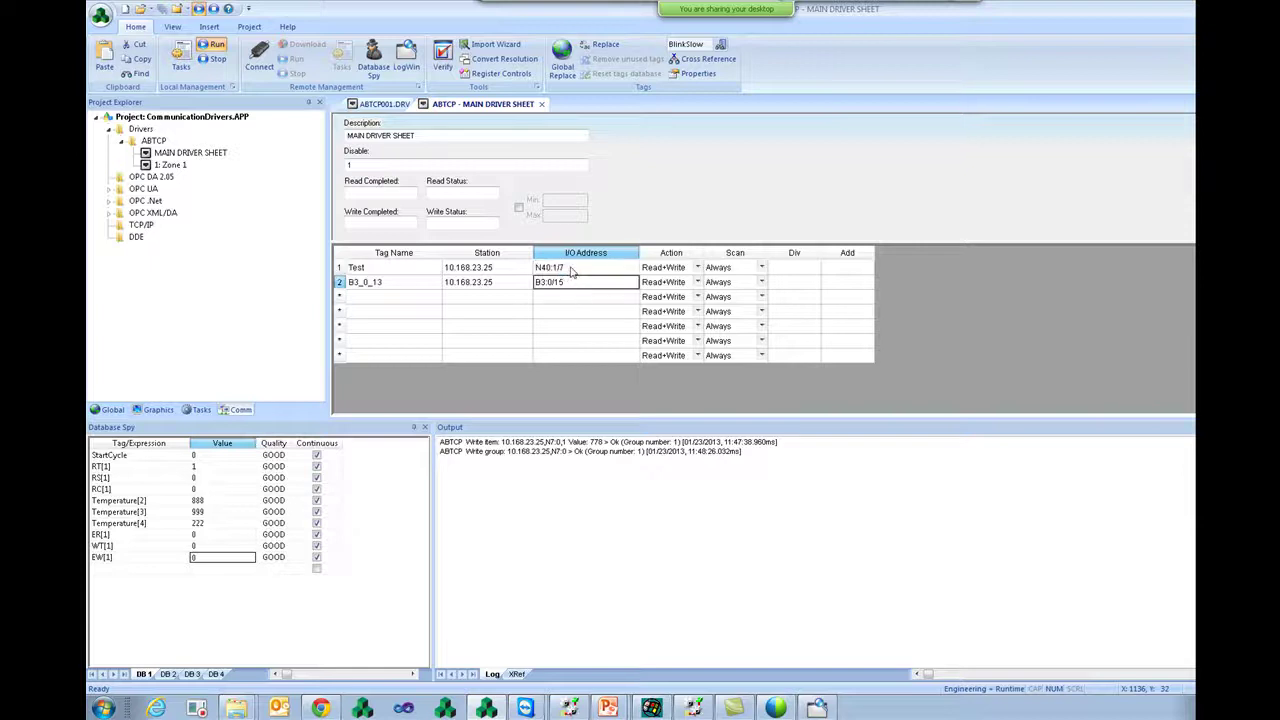
{"action": "key", "text": "shift+Tab"}
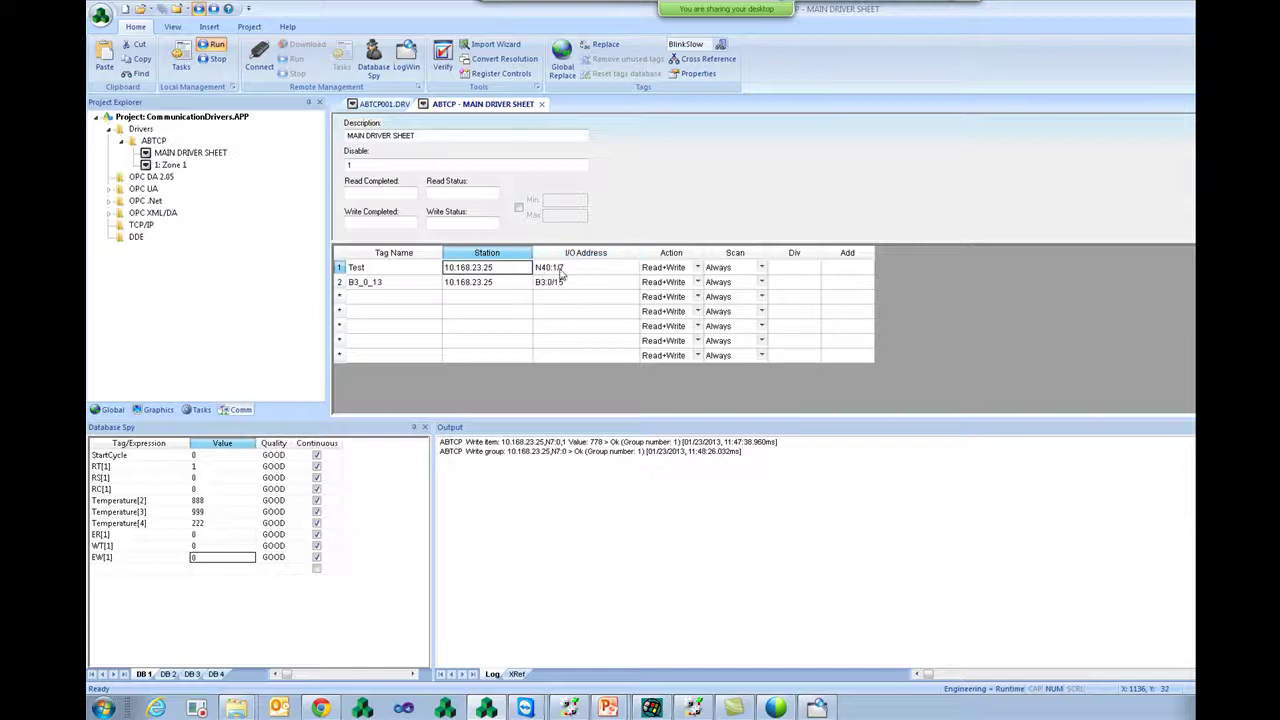
{"action": "left_click", "coordinate": [566, 273]}
{"action": "left_click", "coordinate": [516, 273]}
{"action": "left_click", "coordinate": [438, 271]}
Review the local runtime tasks and clear the Disable field of the ABTCP main driver sheet
{"action": "left_click", "coordinate": [183, 58]}
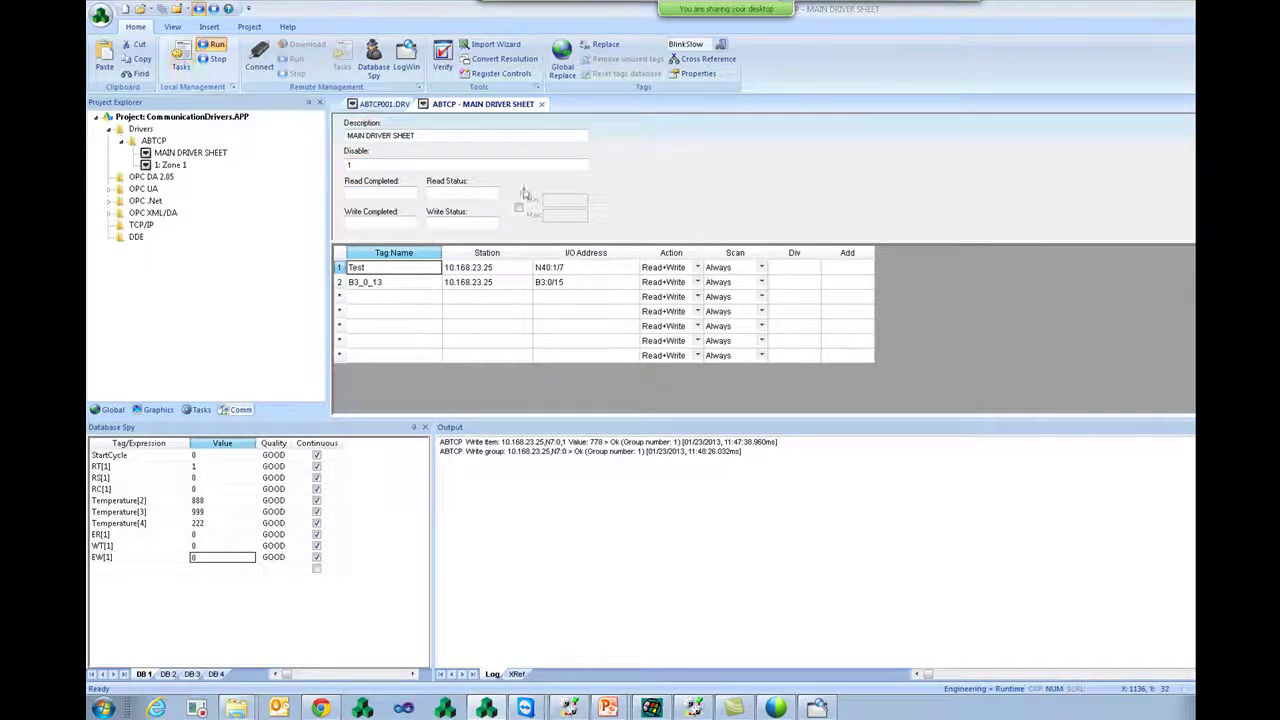
{"action": "left_click", "coordinate": [686, 328]}
{"action": "left_click", "coordinate": [954, 530]}
{"action": "left_click", "coordinate": [346, 163]}
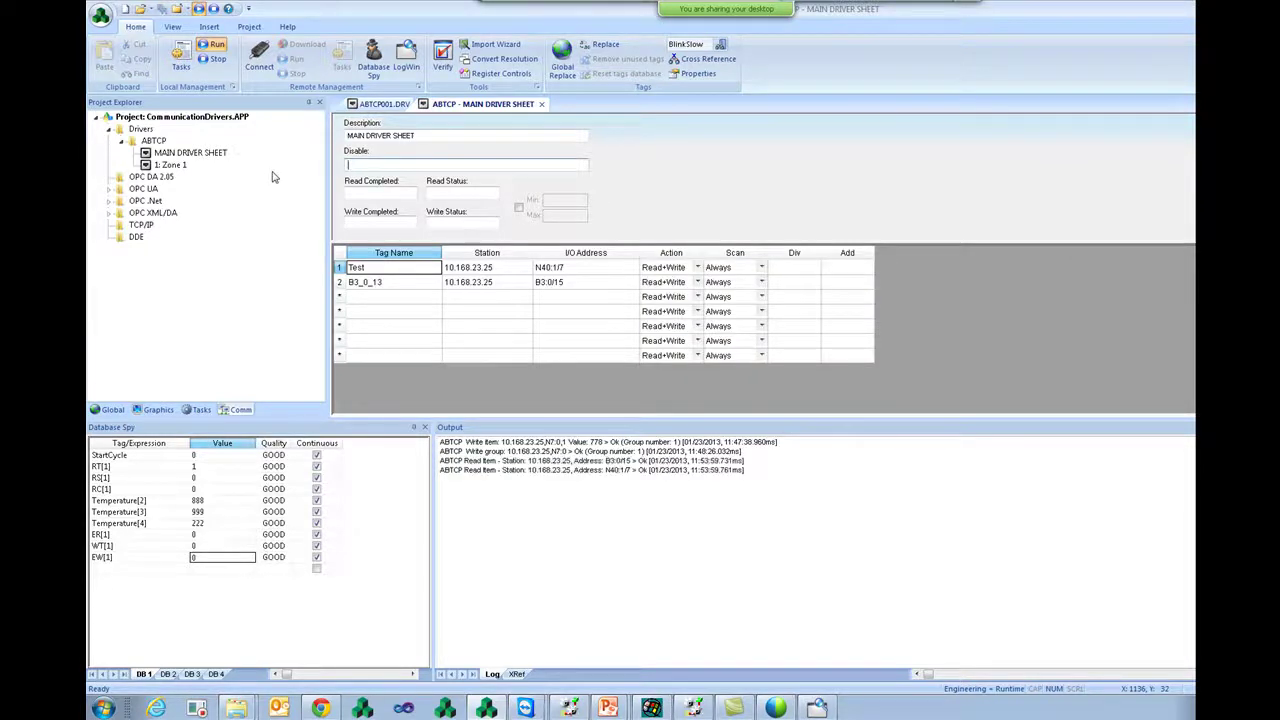
{"action": "left_click", "coordinate": [551, 270]}
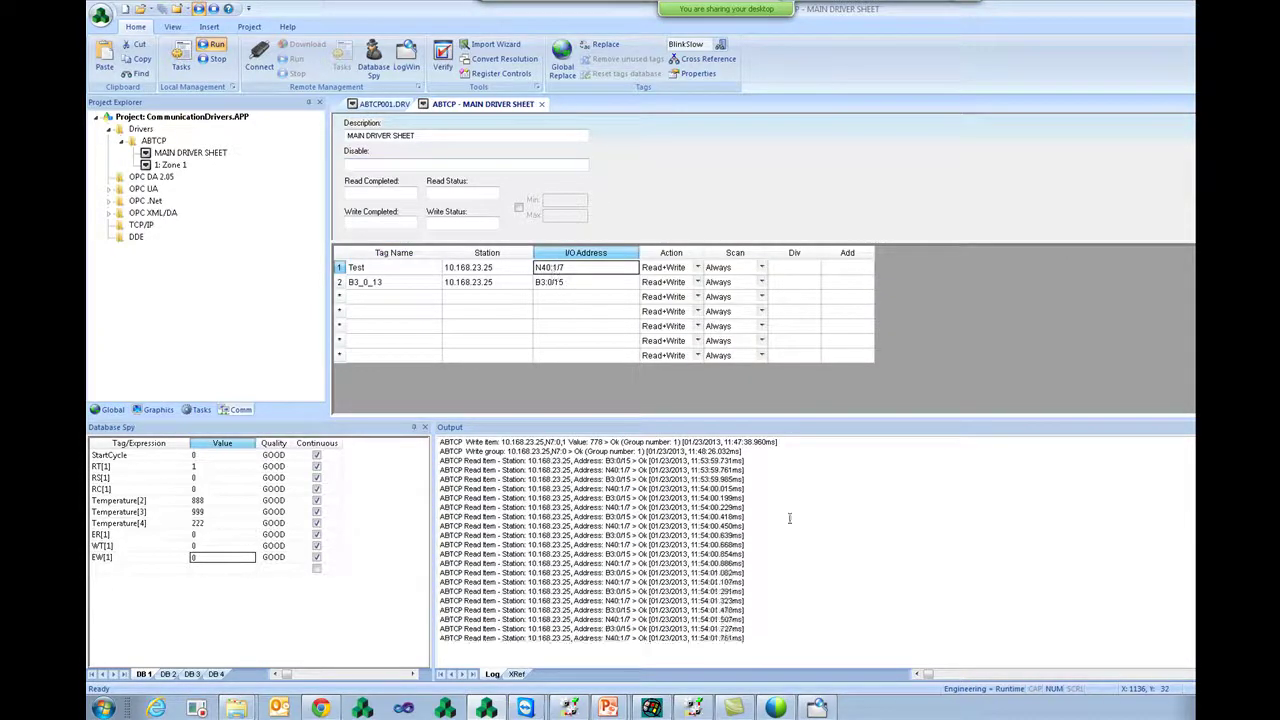
Add the Test tag from the main driver sheet to the DB 3 watch list in Database Spy
{"action": "left_click", "coordinate": [395, 268]}
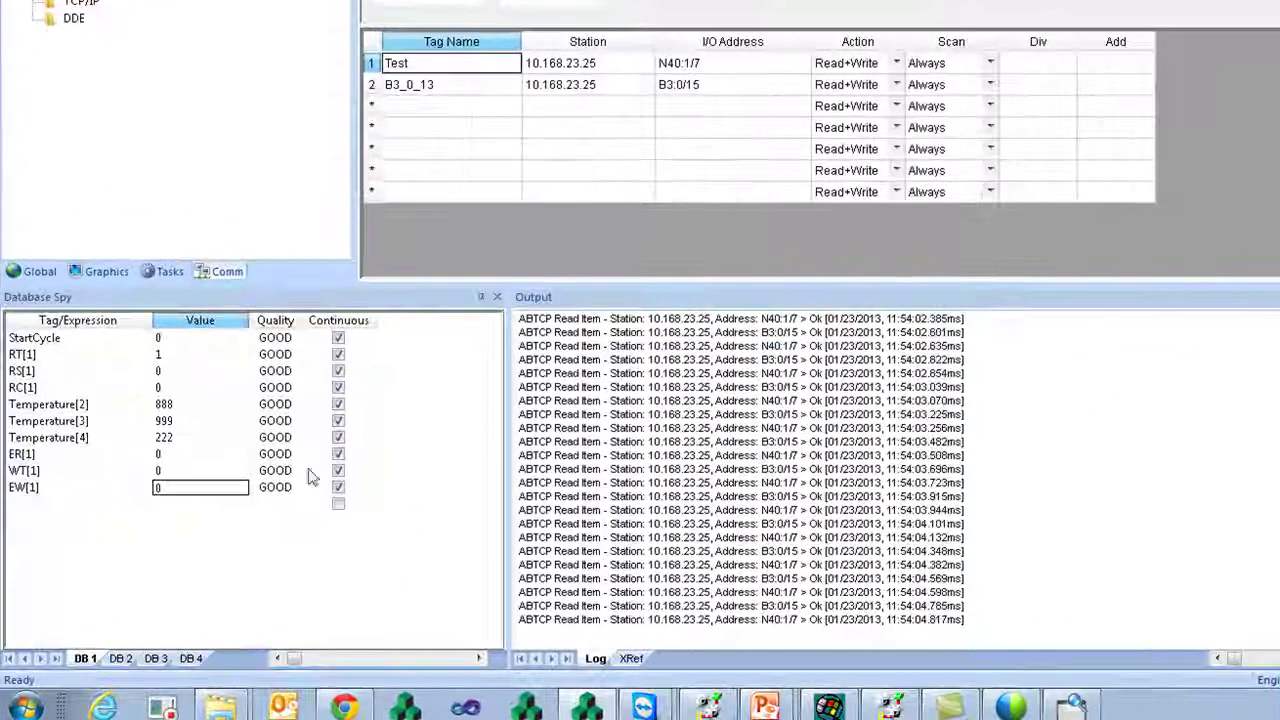
{"action": "left_click", "coordinate": [191, 659]}
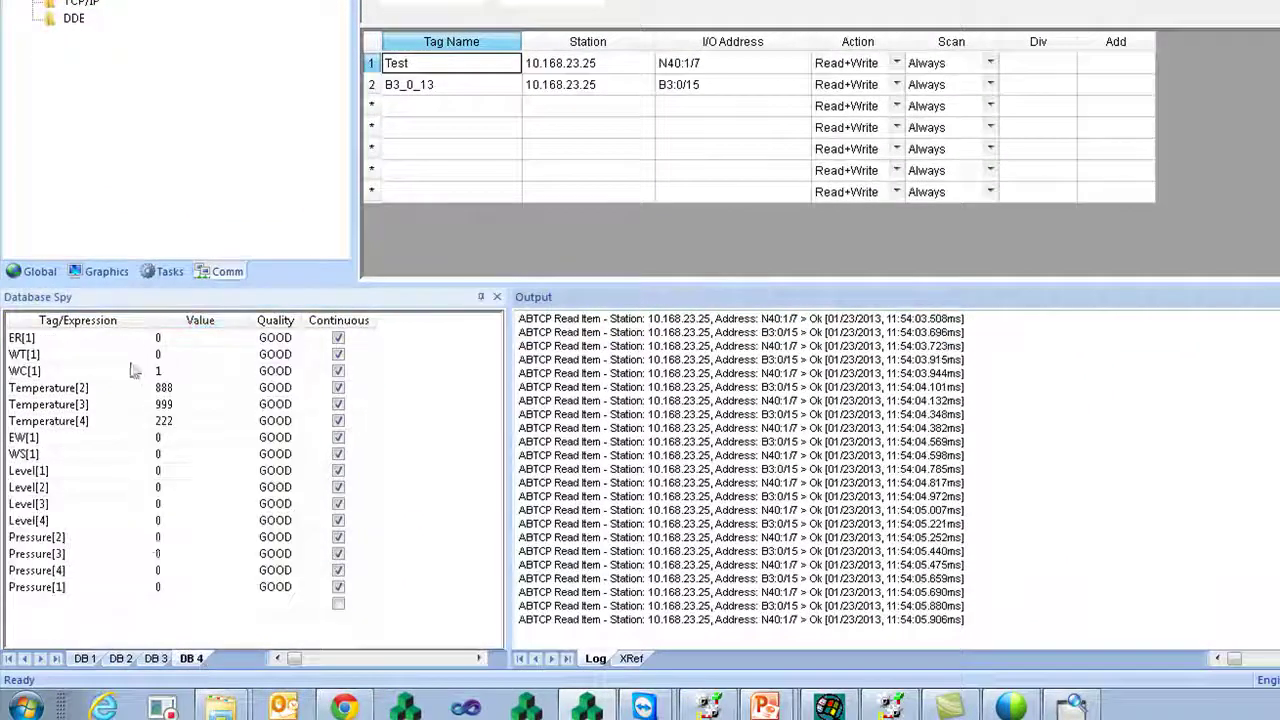
{"action": "left_click", "coordinate": [152, 660]}
{"action": "left_click", "coordinate": [100, 405]}
{"action": "type", "text": "Test"}
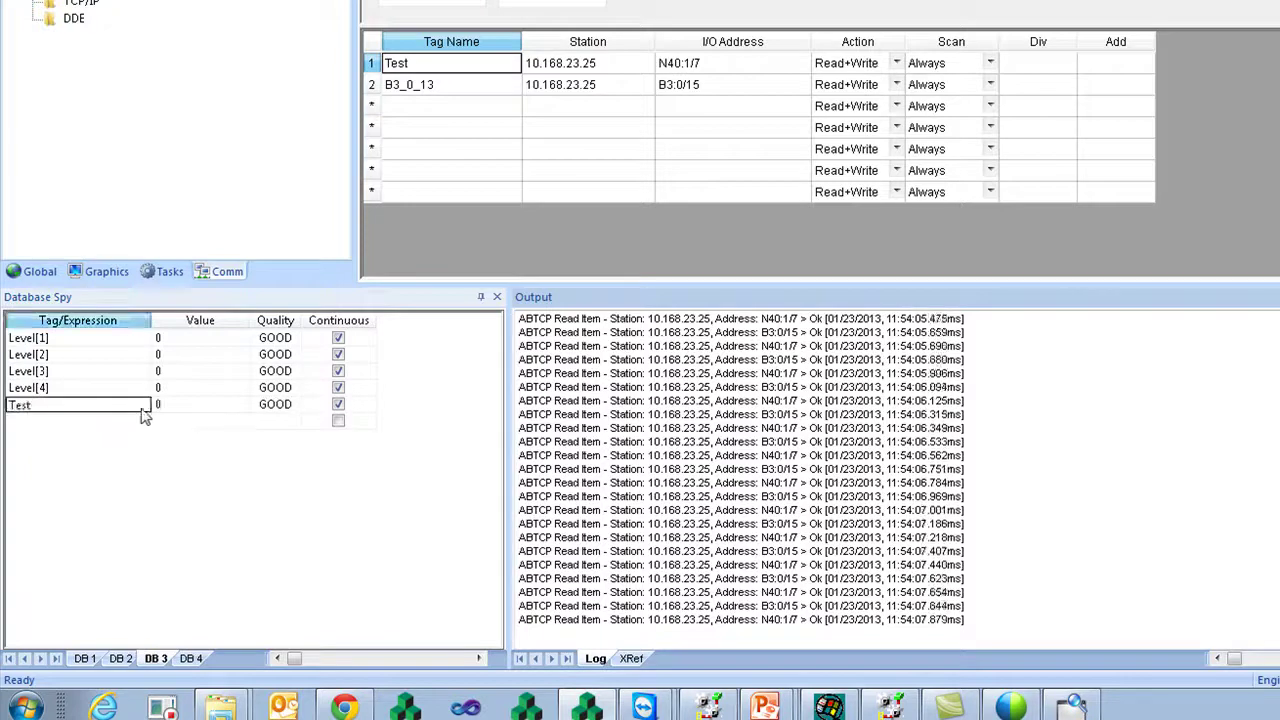
{"action": "left_click", "coordinate": [184, 408]}
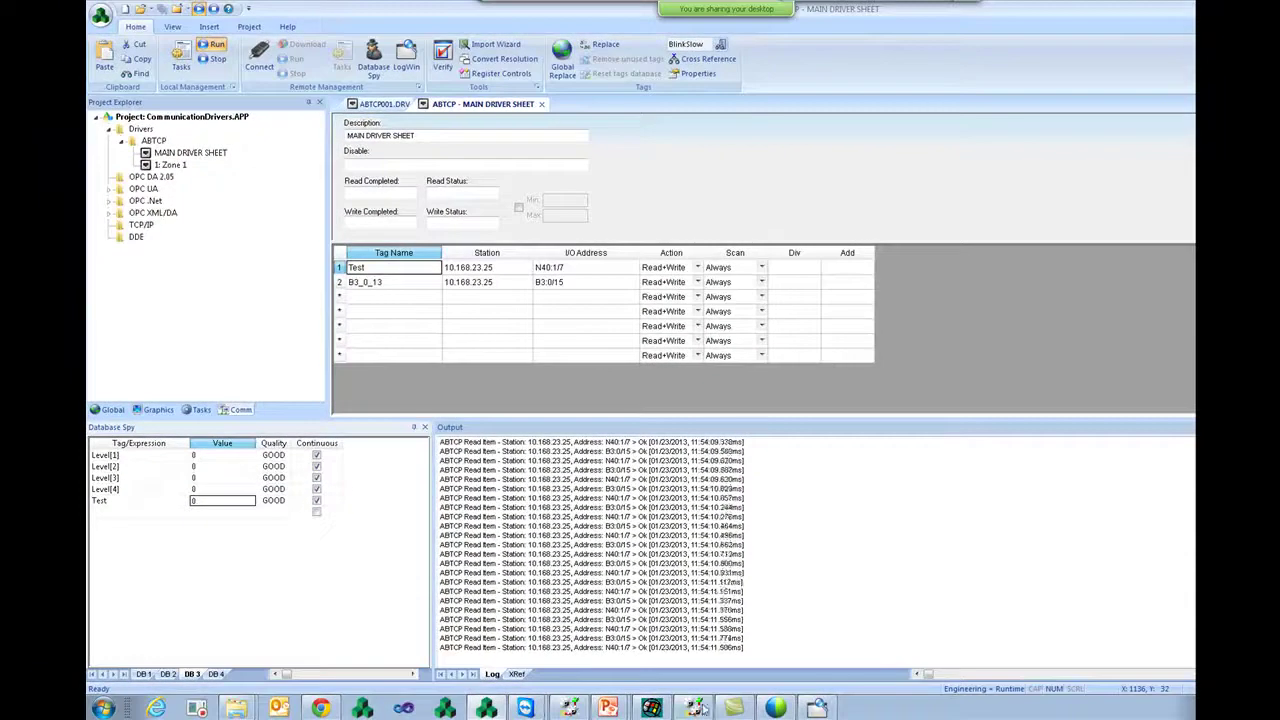
Switch to RSLogix 5 on the remote desktop, close the N7 data file and open the N40 data file
{"action": "left_click", "coordinate": [527, 708]}
{"action": "left_click", "coordinate": [525, 683]}
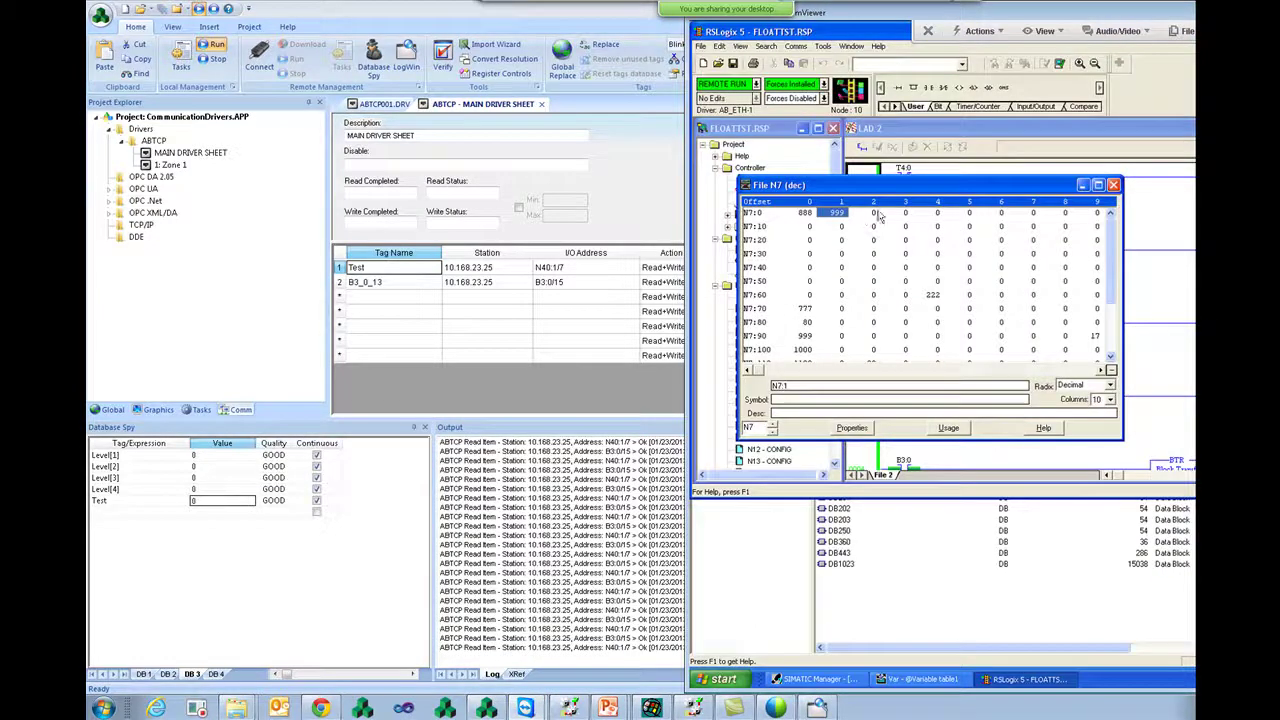
{"action": "left_click", "coordinate": [1114, 186]}
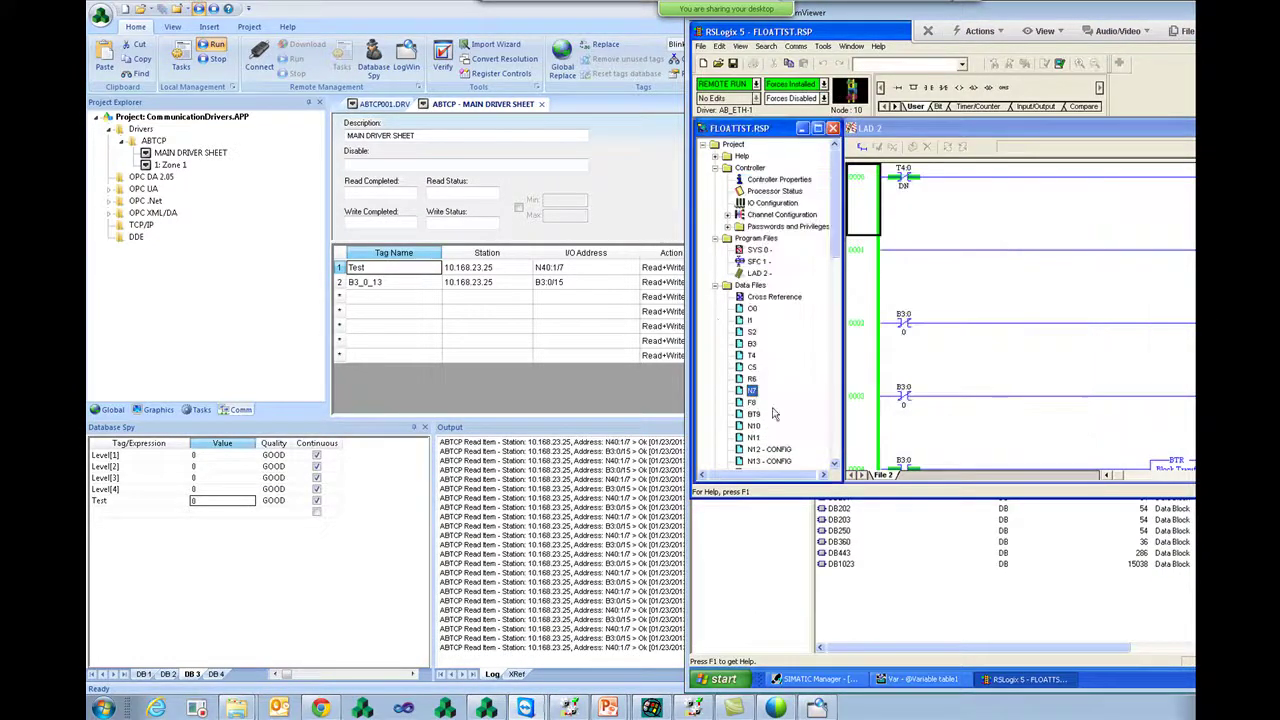
{"action": "left_click", "coordinate": [756, 437]}
{"action": "scroll", "coordinate": [759, 441], "scroll_direction": "down", "scroll_amount": 4}
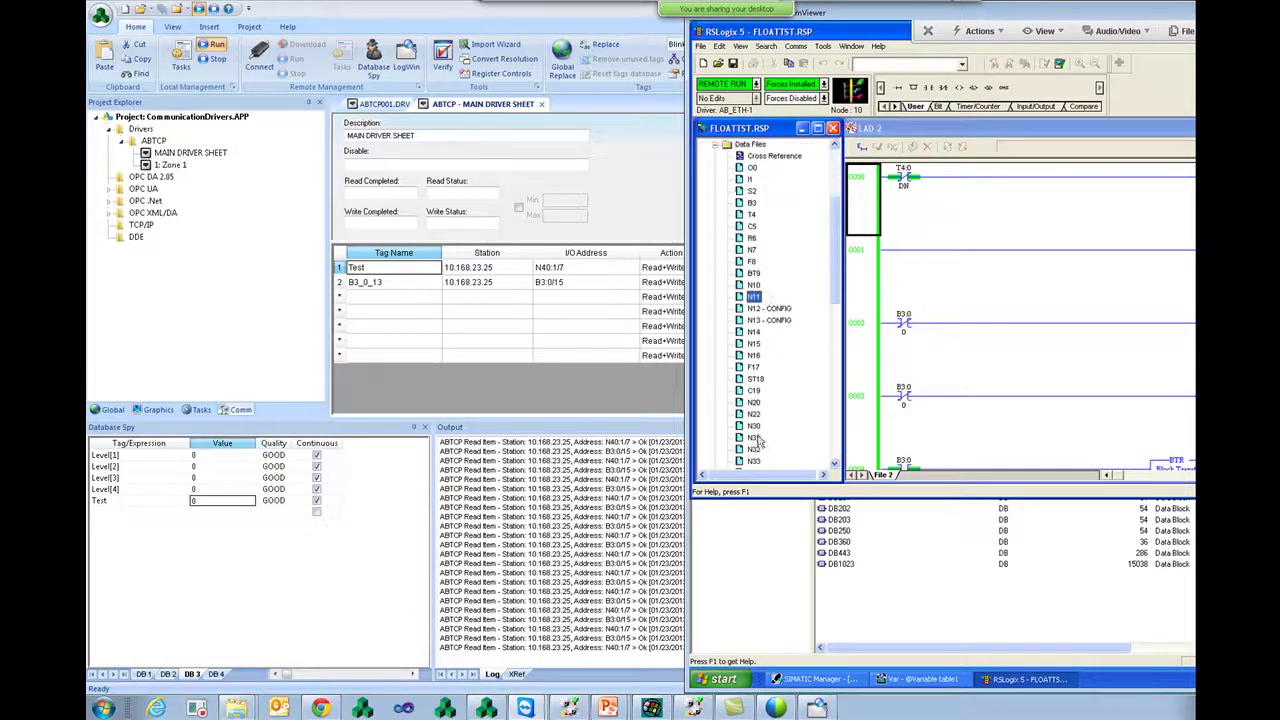
{"action": "scroll", "coordinate": [757, 440], "scroll_direction": "down", "scroll_amount": 3}
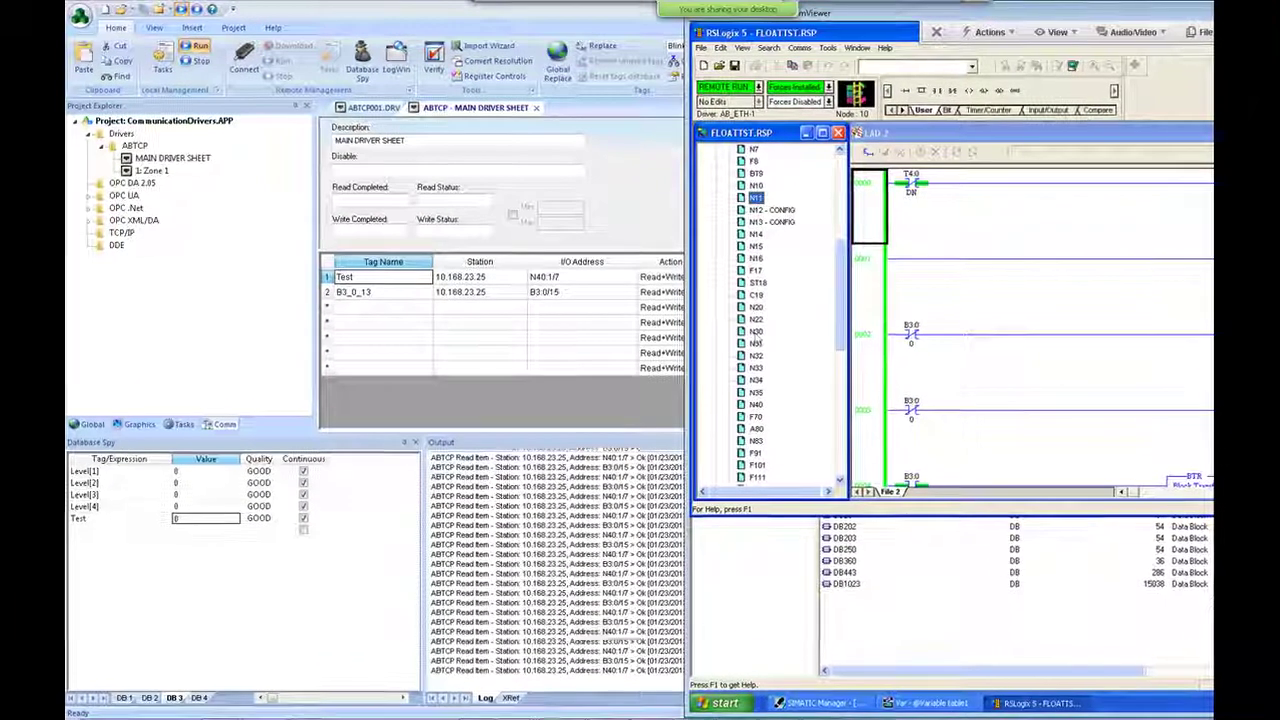
{"action": "double_click", "coordinate": [756, 404]}
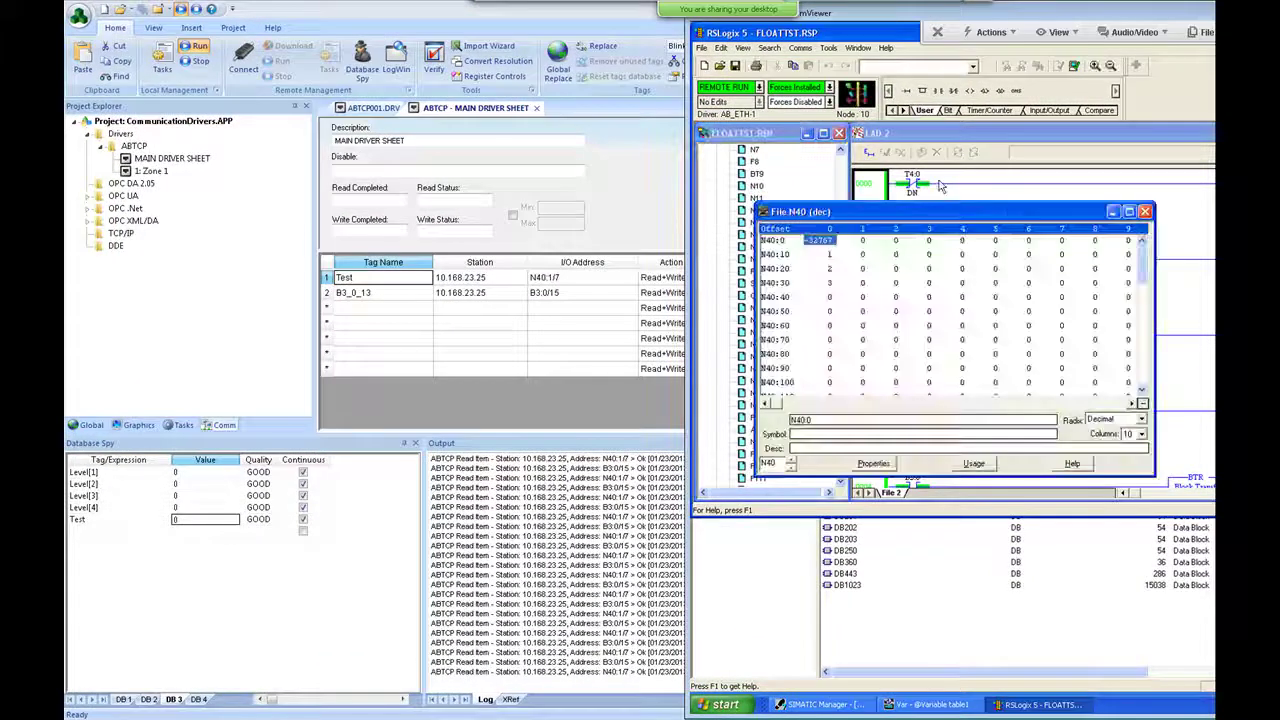
Set word N40:7 to 1 in the decimal view of the N40 data file
{"action": "left_click", "coordinate": [1062, 241]}
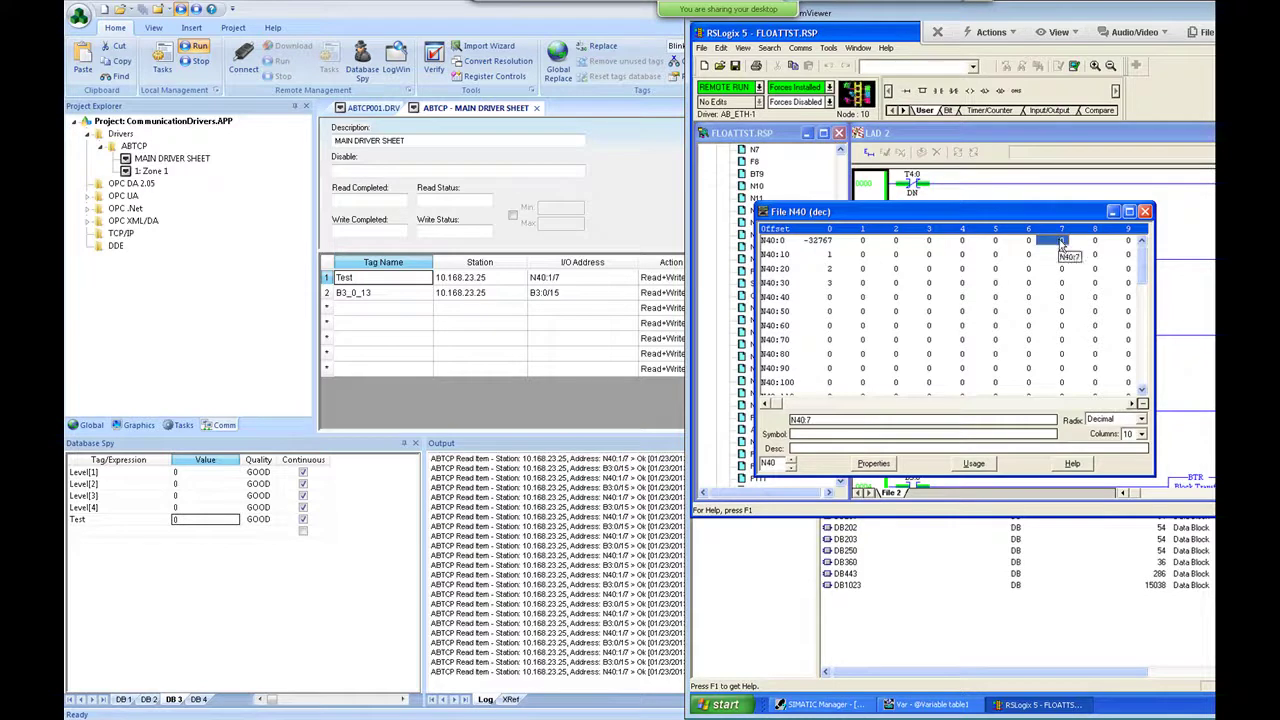
{"action": "type", "text": "1"}
{"action": "key", "text": "Return"}
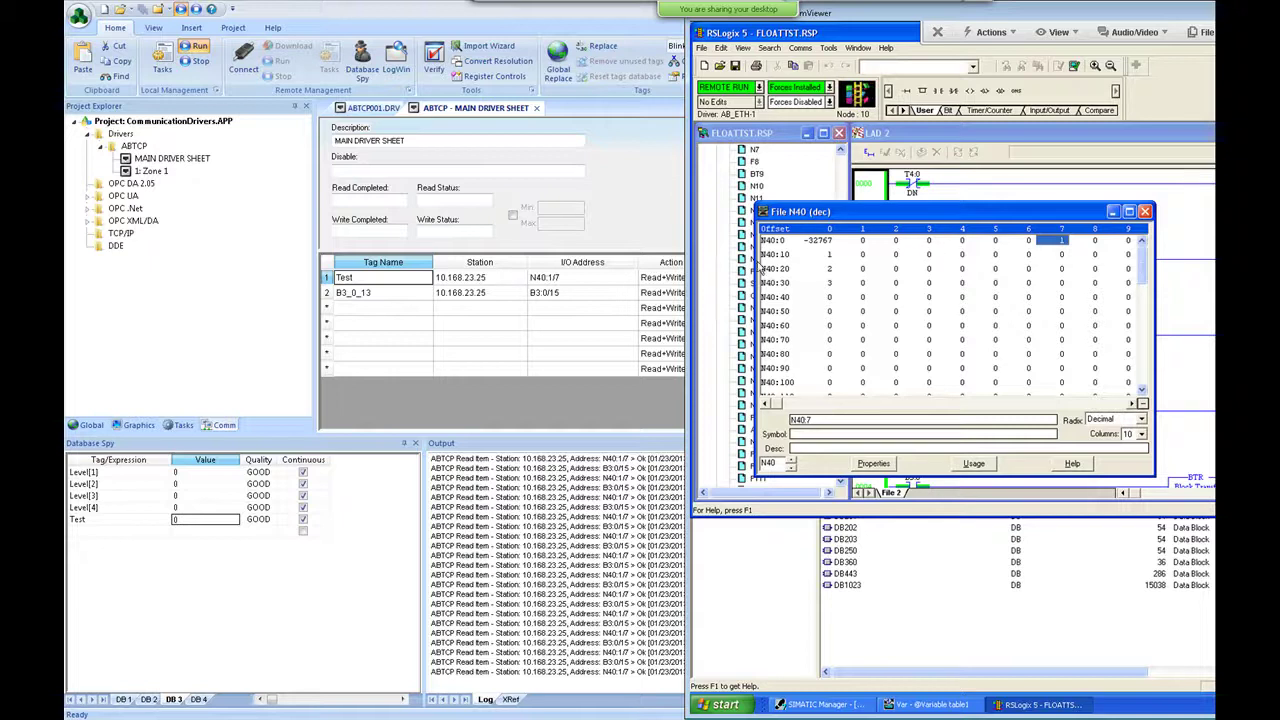
{"action": "left_click", "coordinate": [1064, 254]}
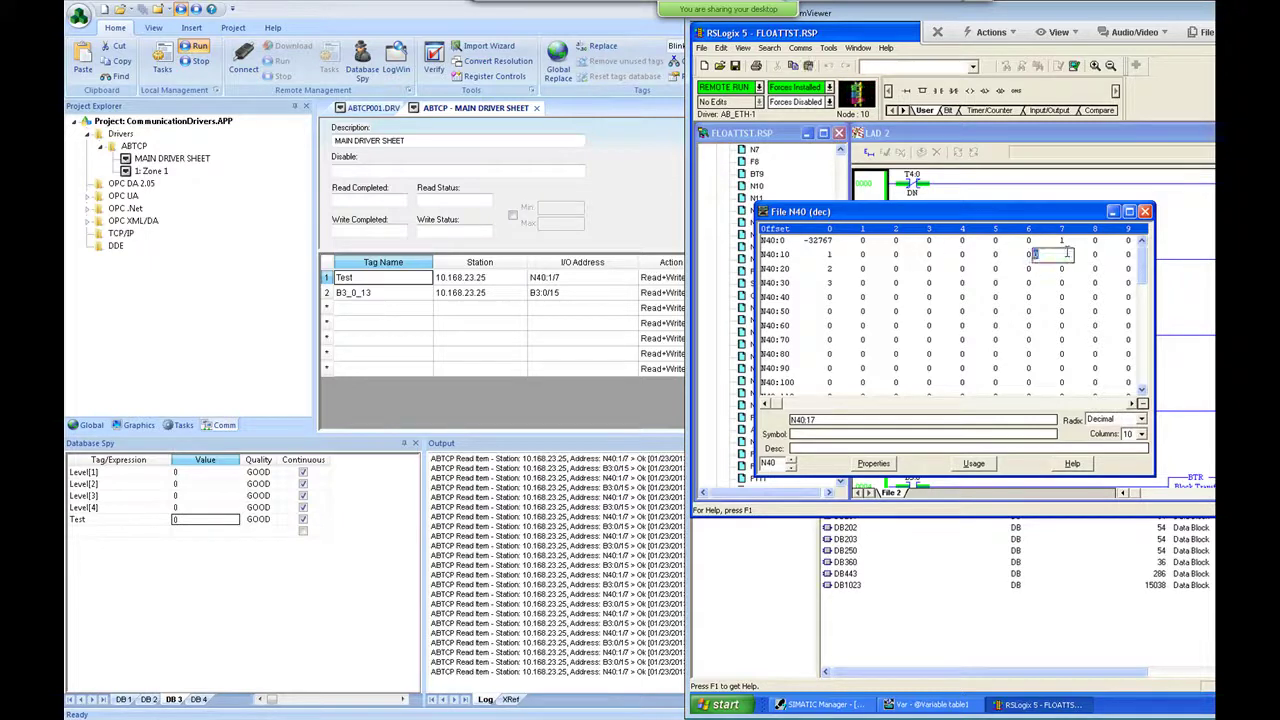
Show the N40 data file in binary radix and set bit N40:1/7 to 1
{"action": "left_click", "coordinate": [864, 242]}
{"action": "left_click", "coordinate": [1142, 419]}
{"action": "left_click", "coordinate": [1100, 431]}
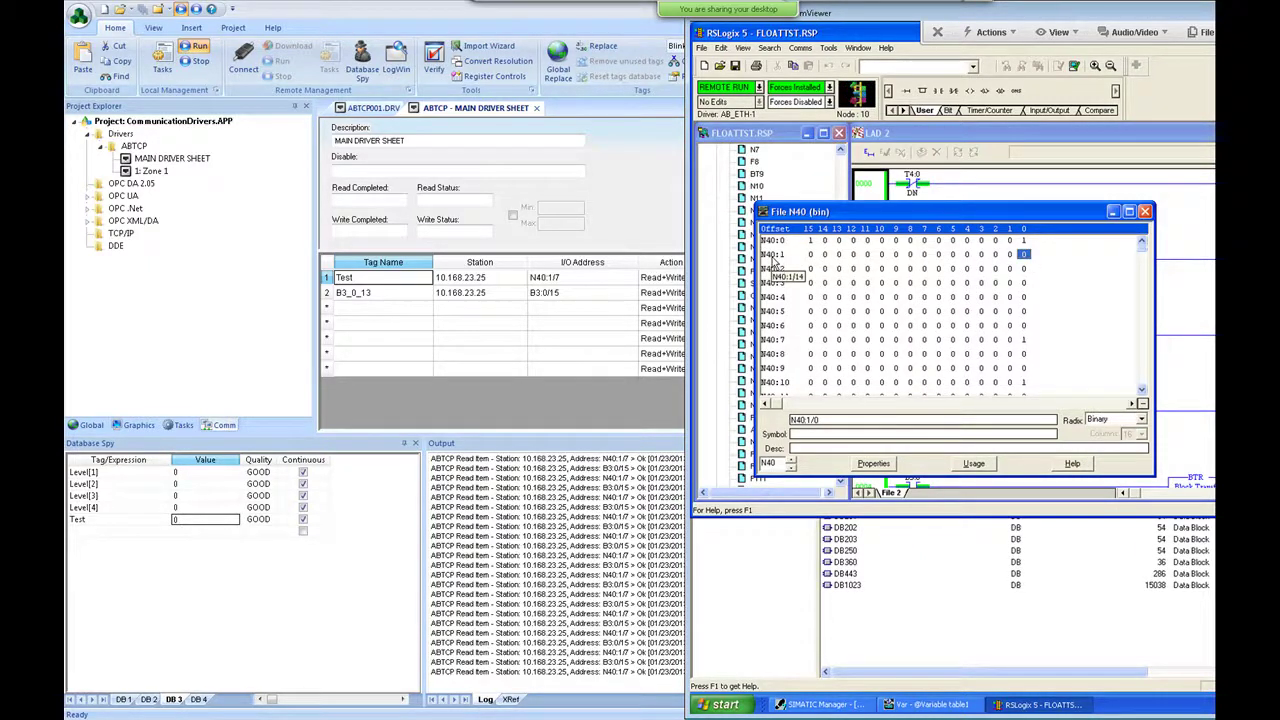
{"action": "left_click", "coordinate": [924, 255]}
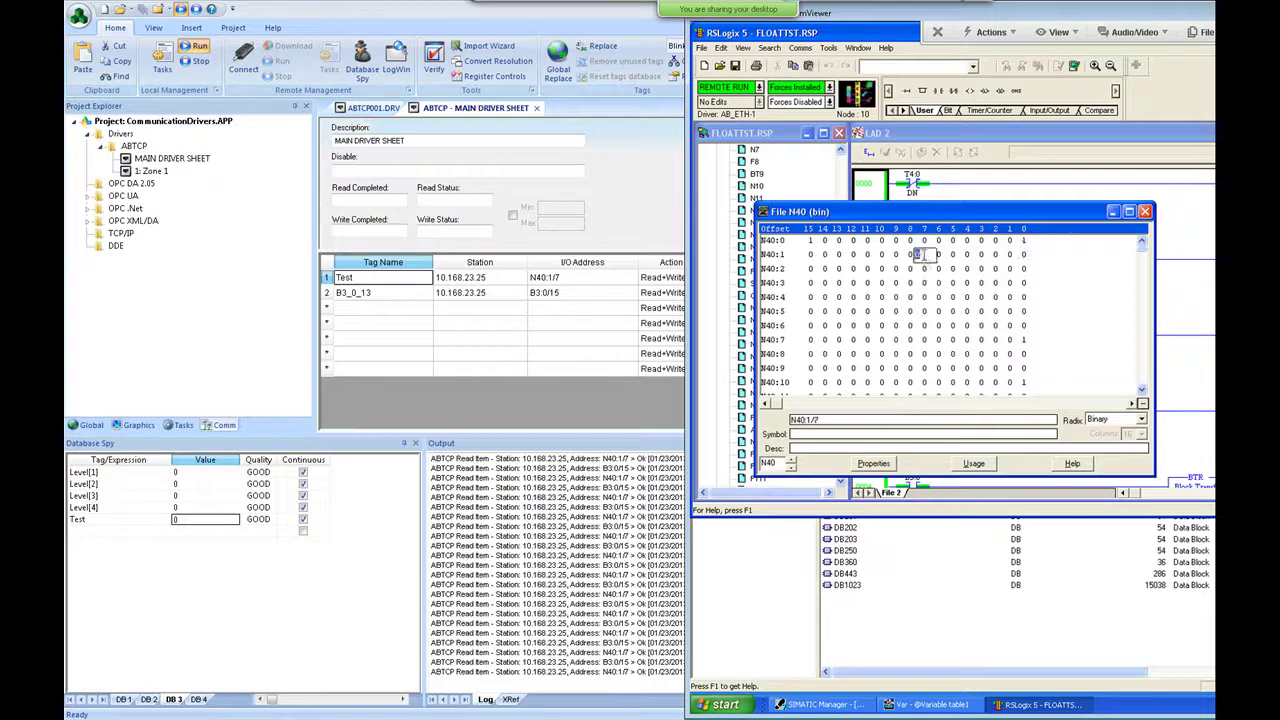
{"action": "type", "text": "1"}
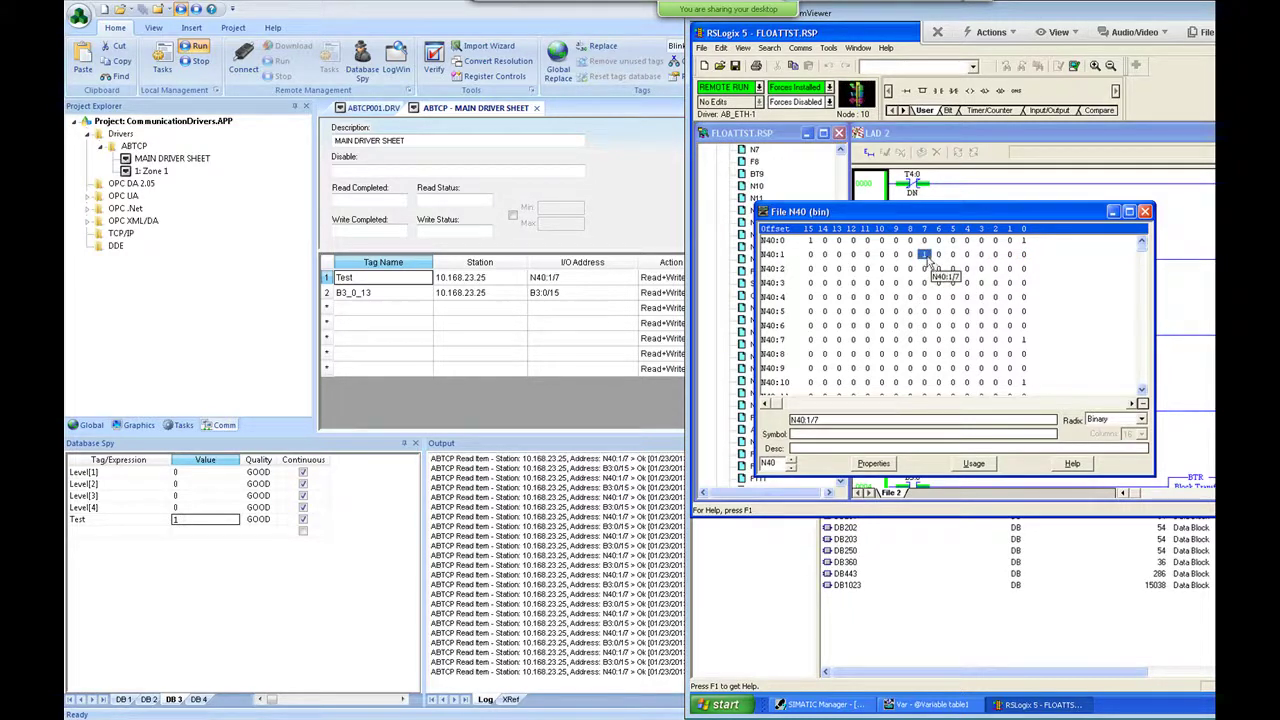
Set the Test tag to 0 in Database Spy and check bit N40:1/7 in the PLC data file
{"action": "left_click", "coordinate": [160, 524]}
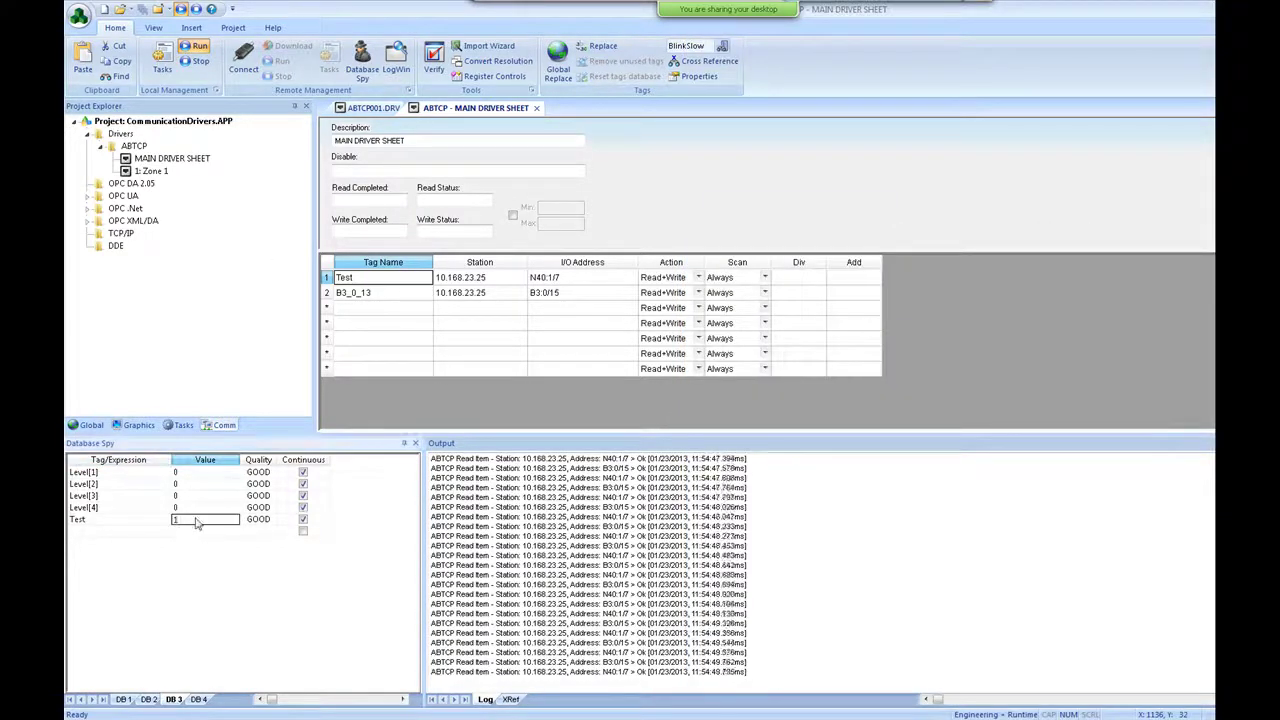
{"action": "key", "text": "Return"}
{"action": "key", "text": "alt+Tab"}
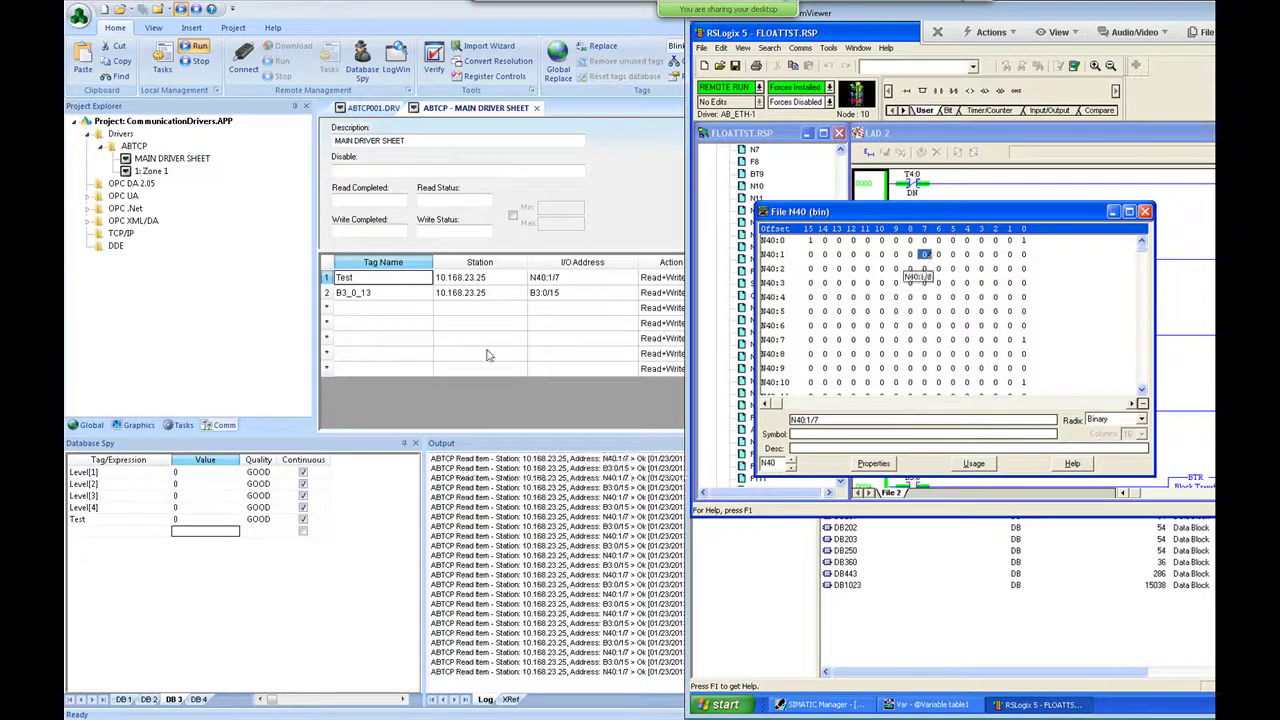
Set the Test tag back to 1 in Database Spy and check bit N40:1/7 in RSLogix 5 again
{"action": "left_click", "coordinate": [198, 519]}
{"action": "type", "text": "1"}
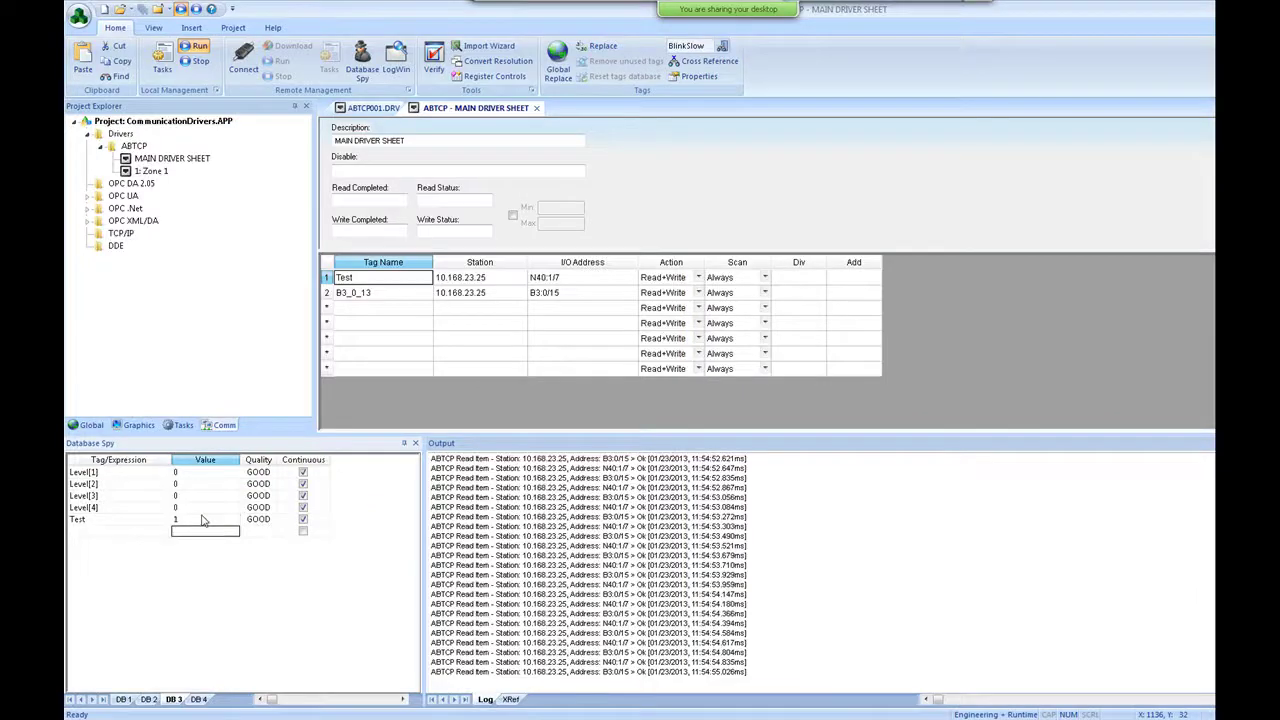
{"action": "key", "text": "Return"}
{"action": "key", "text": "alt+Tab"}
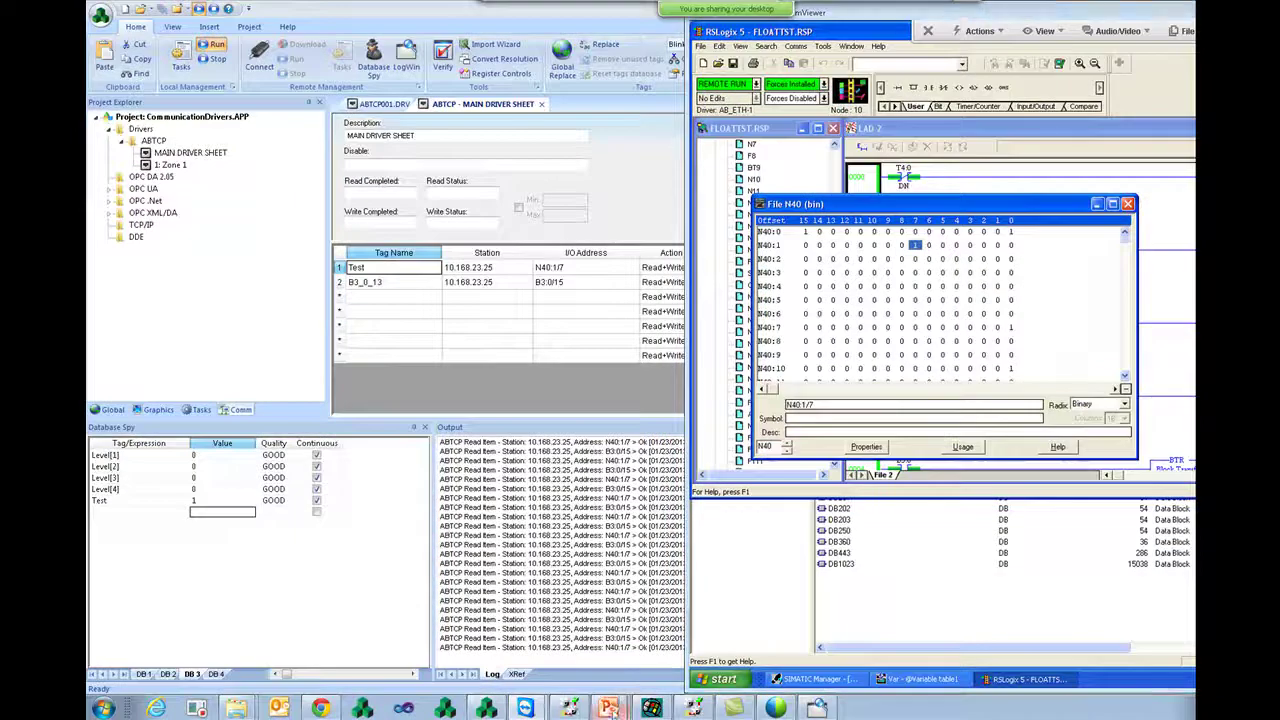
Switch to RSLogix 5000, expand MyDintTag_102 in the controller tags and copy the base name from its bit 0 entry
{"action": "mouse_move", "coordinate": [584, 719]}
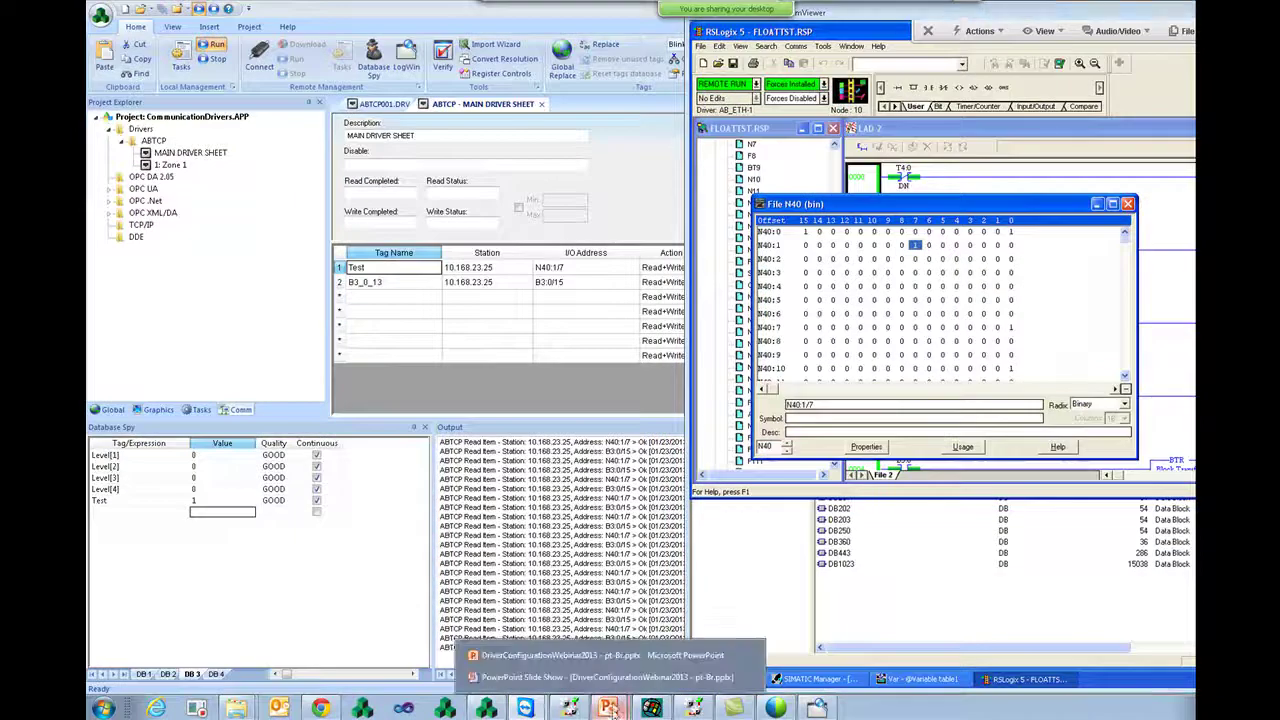
{"action": "left_click", "coordinate": [690, 677]}
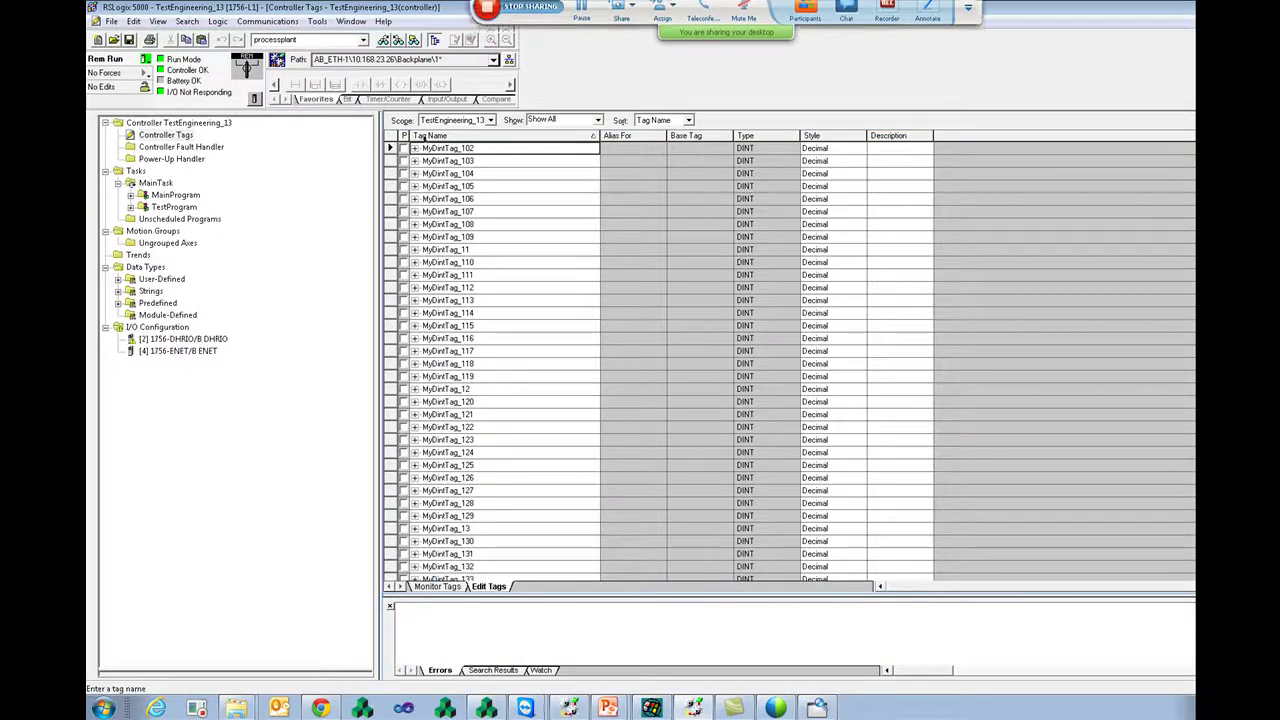
{"action": "left_click", "coordinate": [415, 148]}
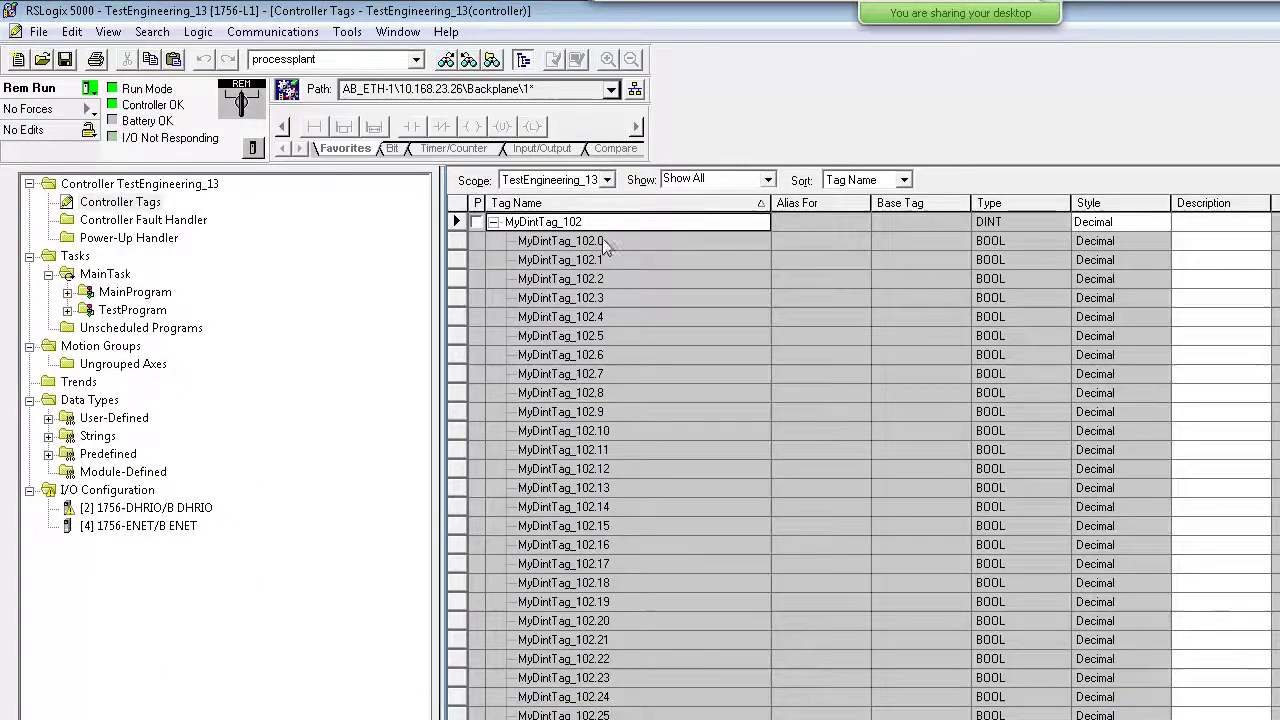
{"action": "left_click", "coordinate": [603, 238]}
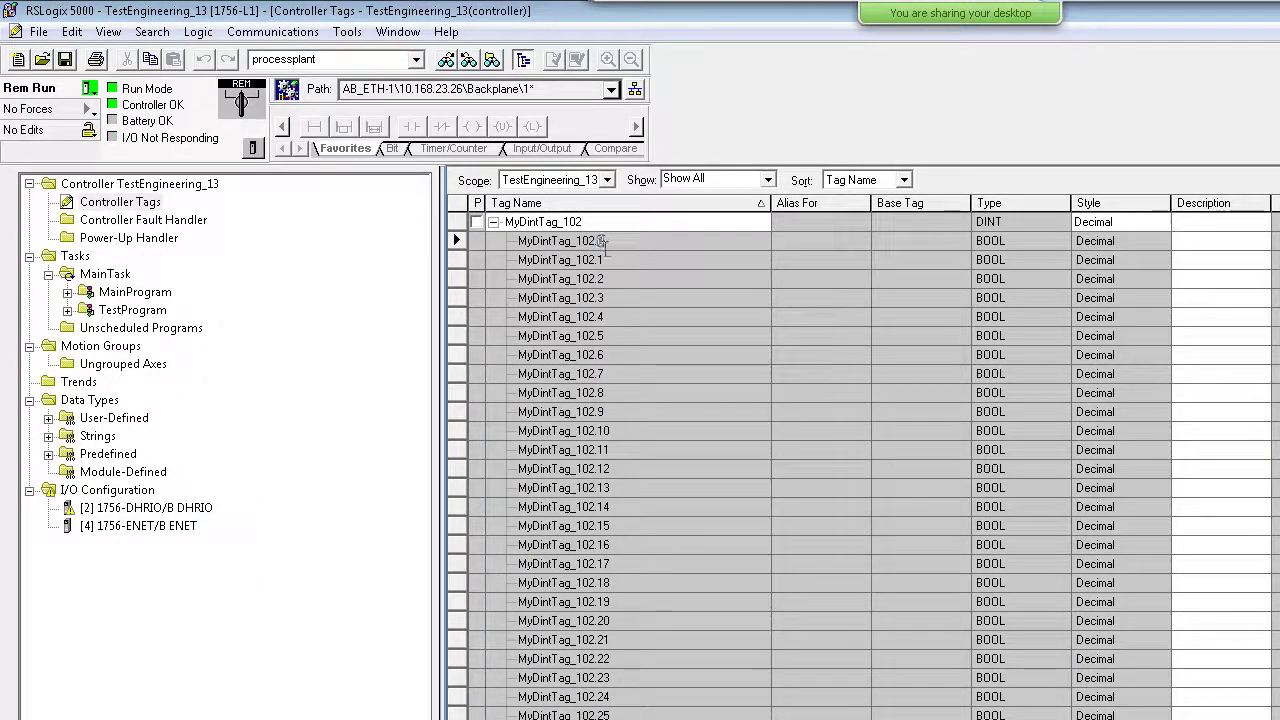
{"action": "left_click_drag", "start_coordinate": [596, 240], "coordinate": [515, 242]}
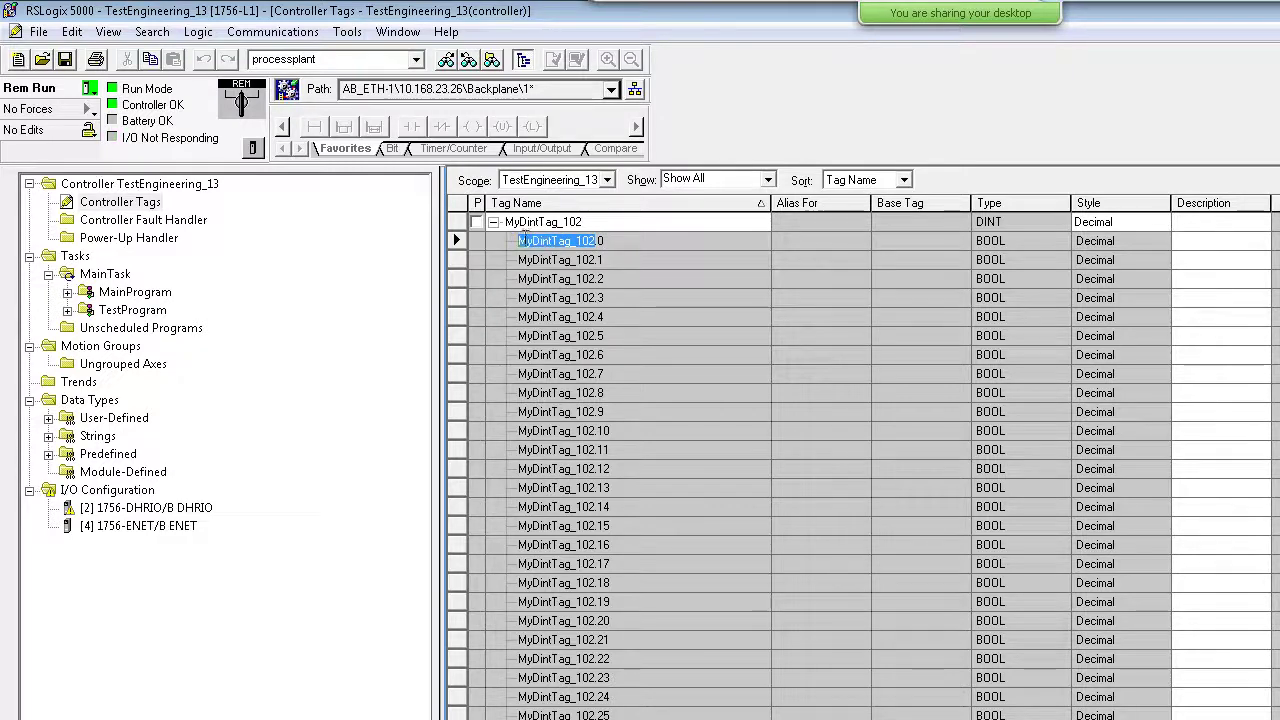
{"action": "right_click", "coordinate": [570, 243]}
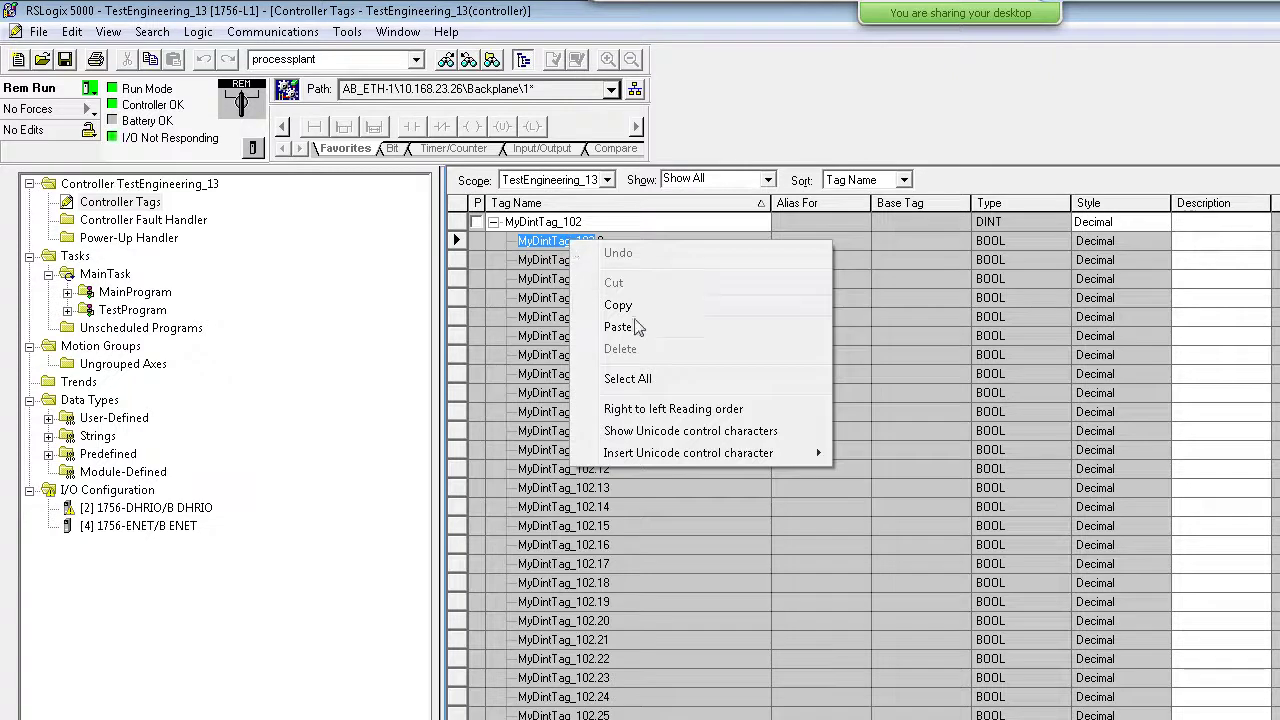
{"action": "left_click", "coordinate": [618, 304]}
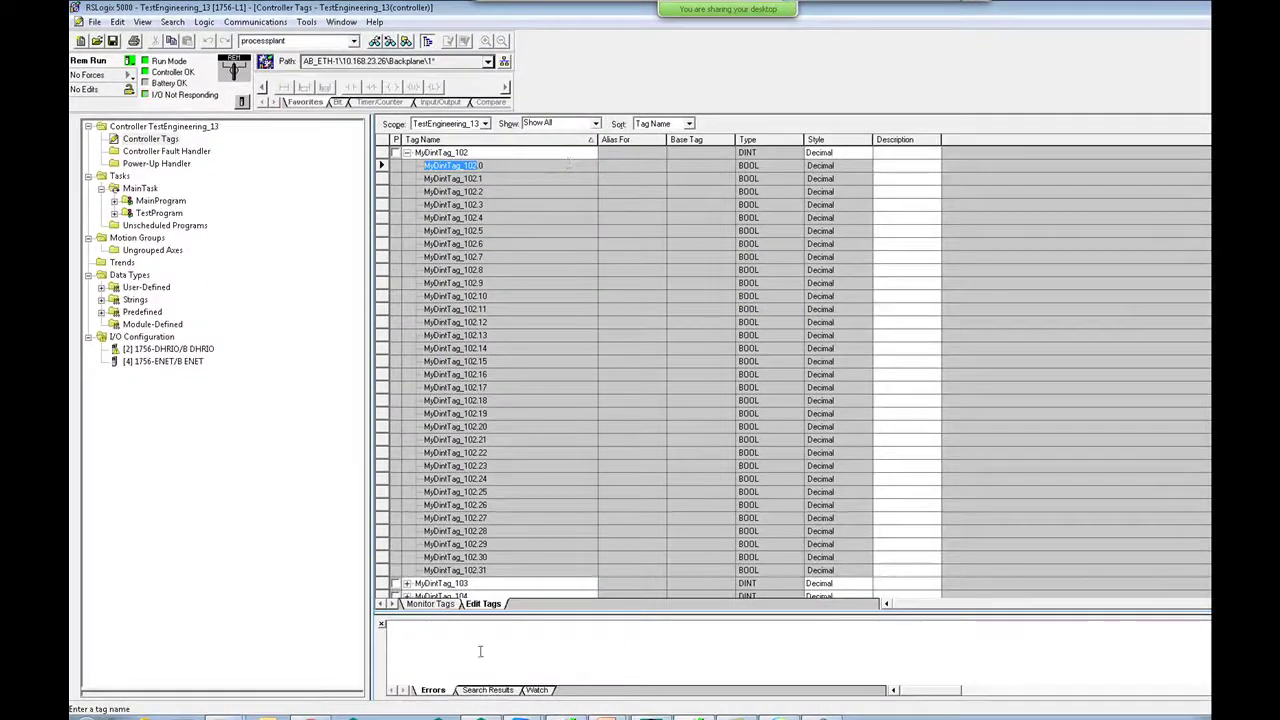
Monitor the controller tag values and examine MyDintTag_102 and its individual bits
{"action": "left_click", "coordinate": [435, 603]}
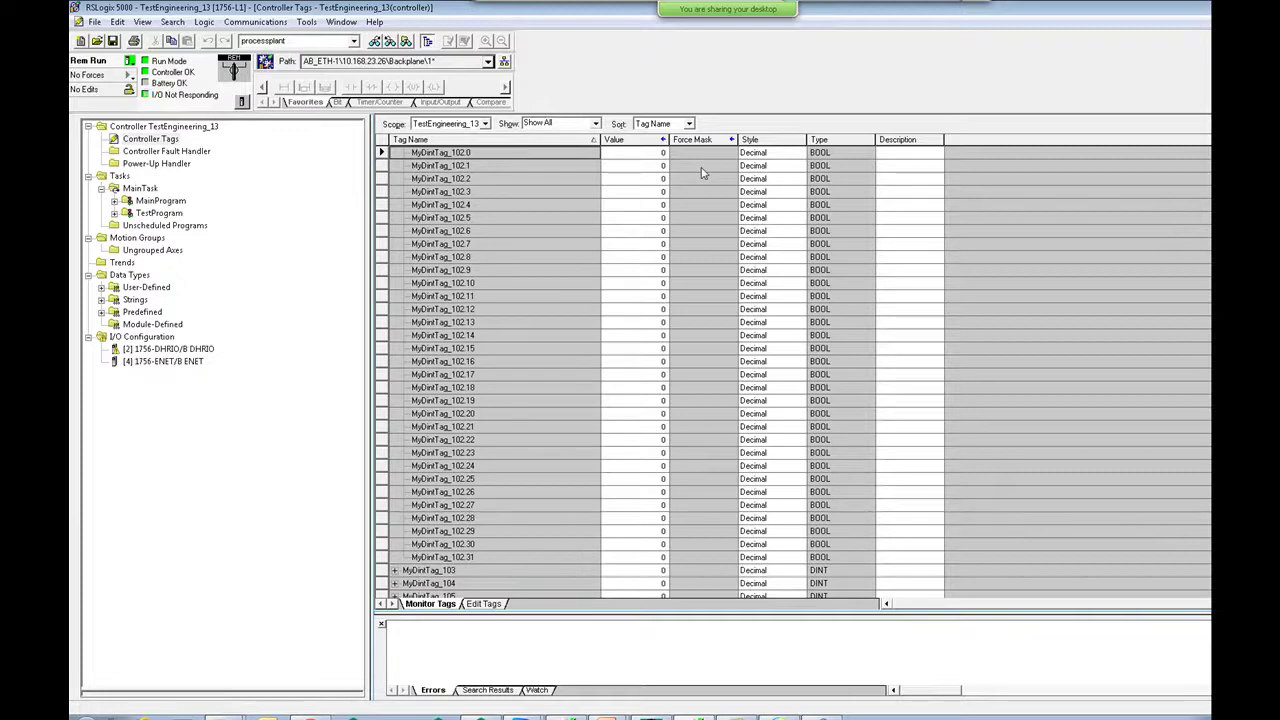
{"action": "left_click", "coordinate": [540, 190]}
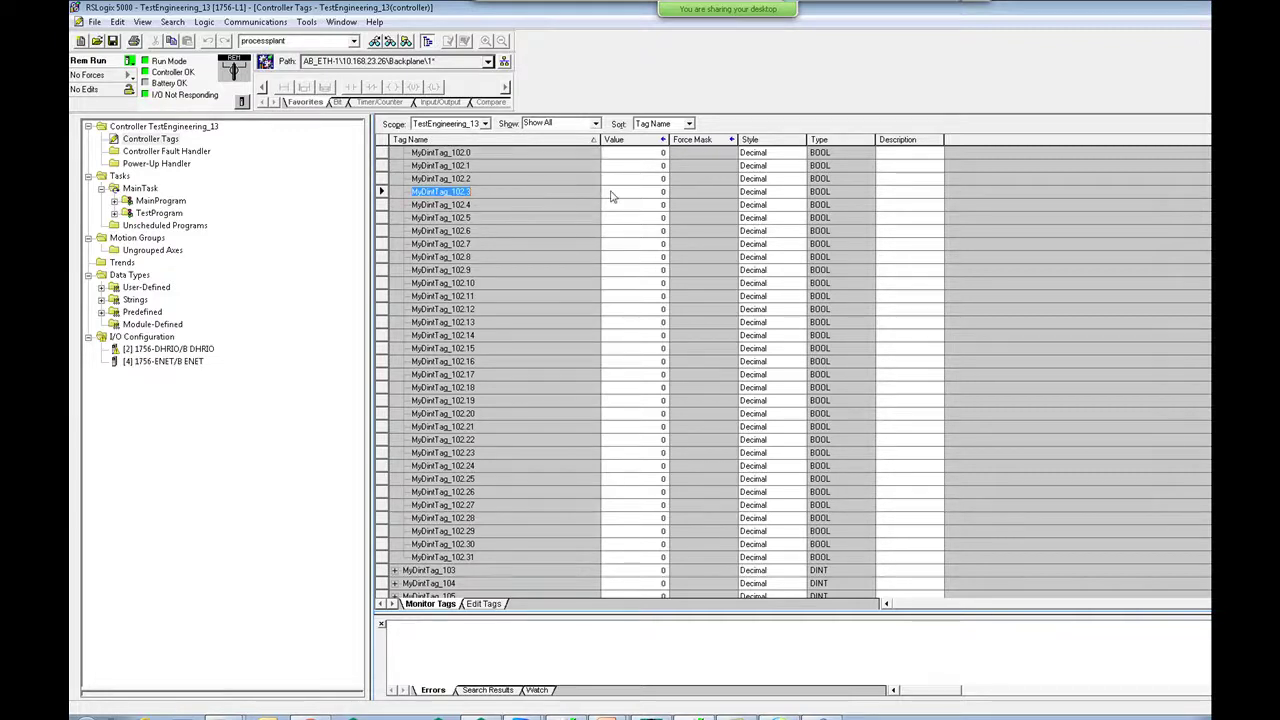
{"action": "scroll", "coordinate": [640, 370], "scroll_direction": "up", "scroll_amount": 1}
{"action": "scroll", "coordinate": [640, 370], "scroll_direction": "up", "scroll_amount": 1}
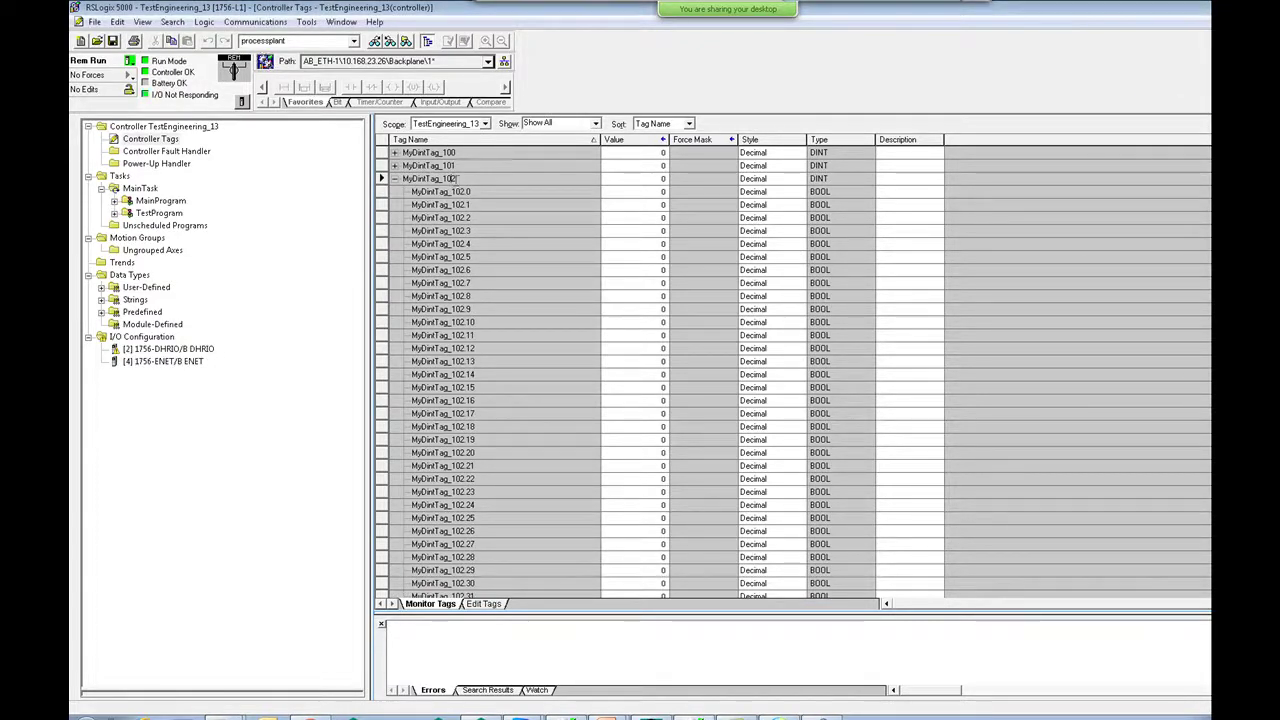
{"action": "left_click", "coordinate": [432, 180]}
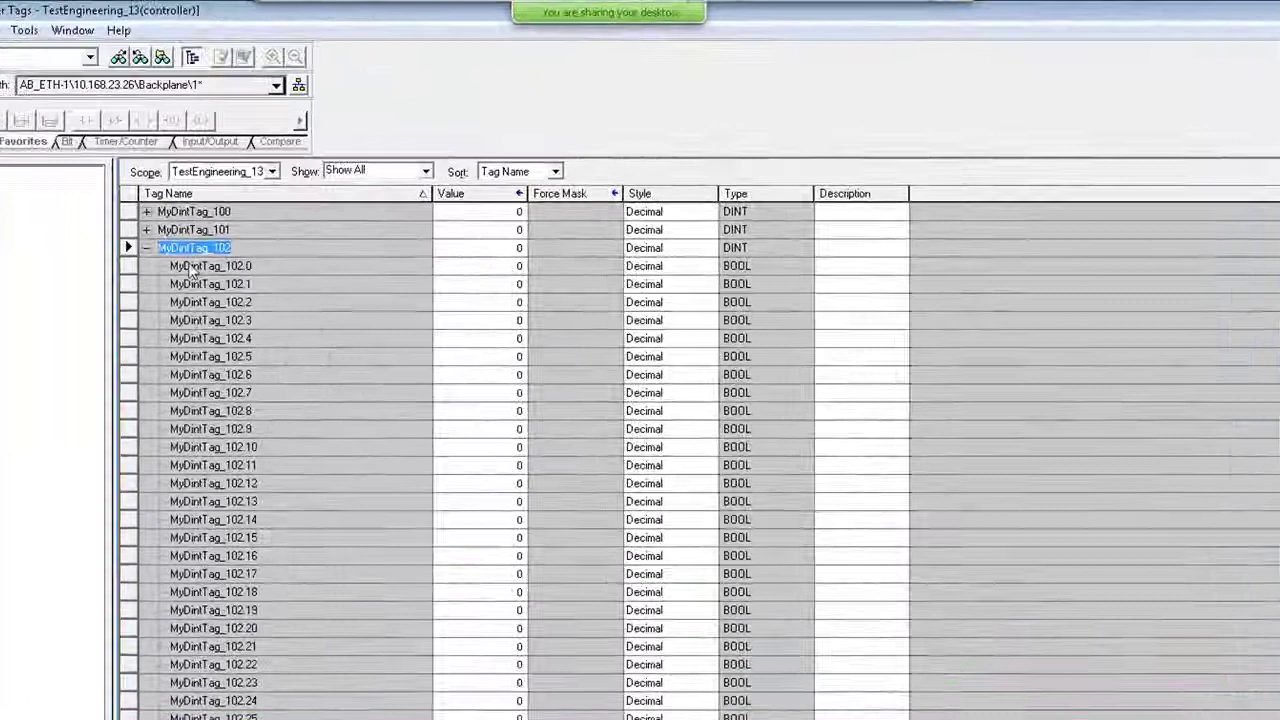
{"action": "left_click", "coordinate": [185, 266]}
{"action": "left_click", "coordinate": [270, 290]}
{"action": "left_click", "coordinate": [269, 301]}
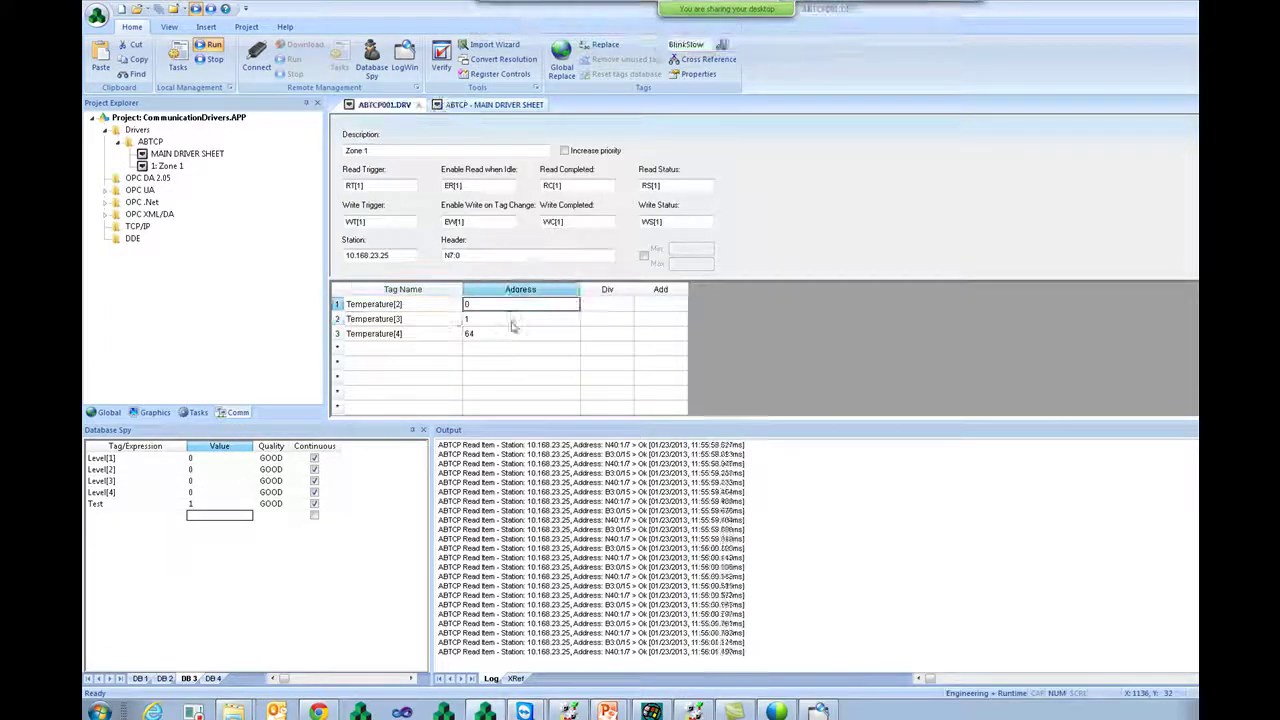
Switch to the Zone 1 driver sheet and examine its item addresses and the Write Trigger and Enable Write on Tag Change fields
{"action": "left_click", "coordinate": [400, 320]}
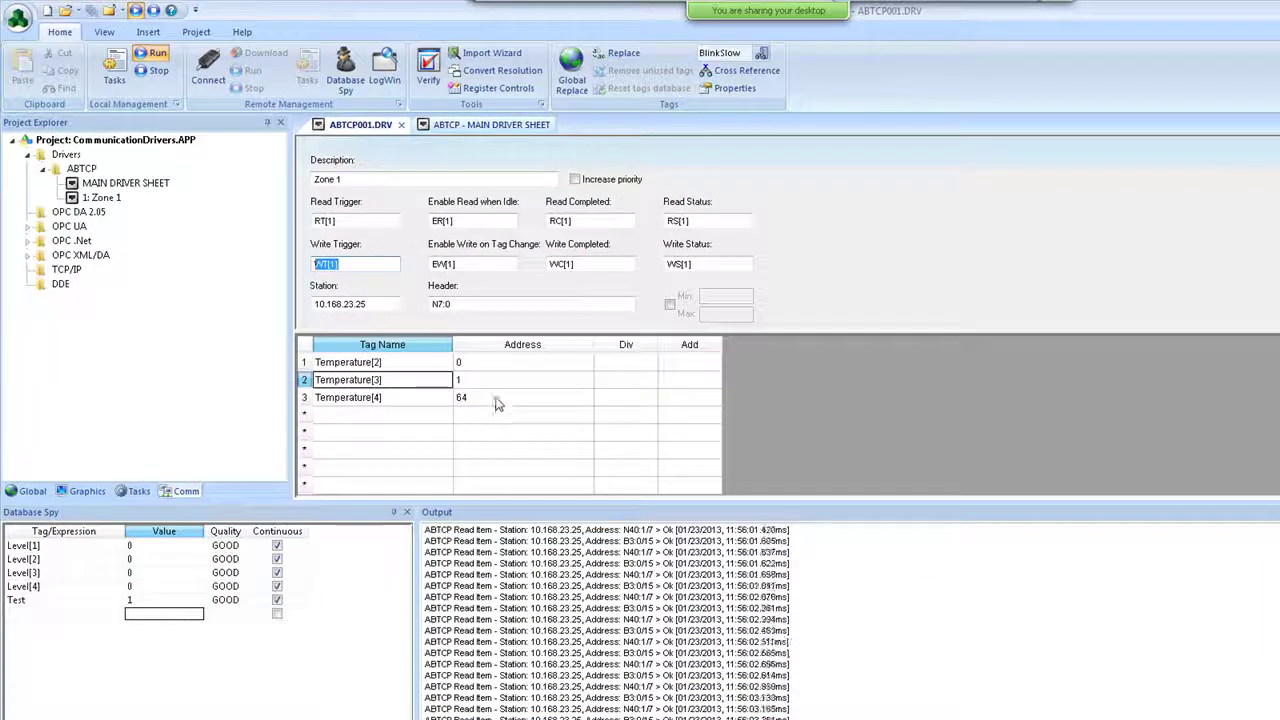
{"action": "left_click", "coordinate": [466, 372]}
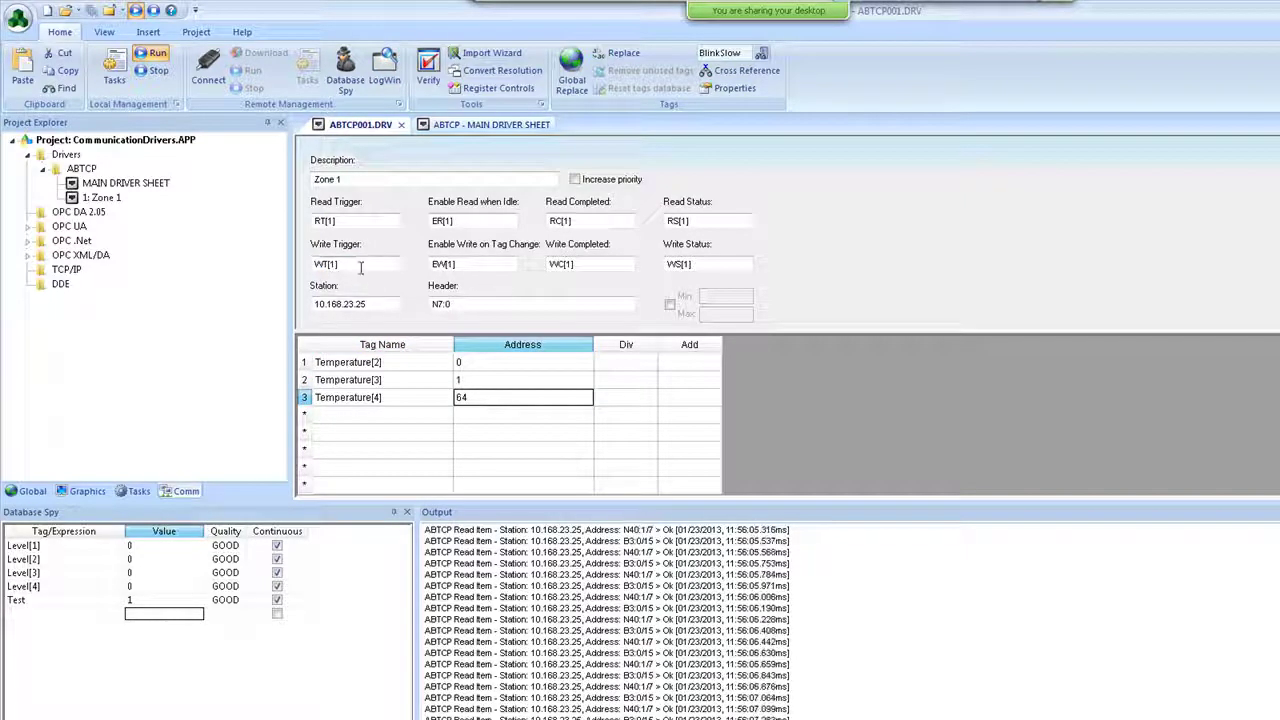
{"action": "left_click", "coordinate": [503, 385]}
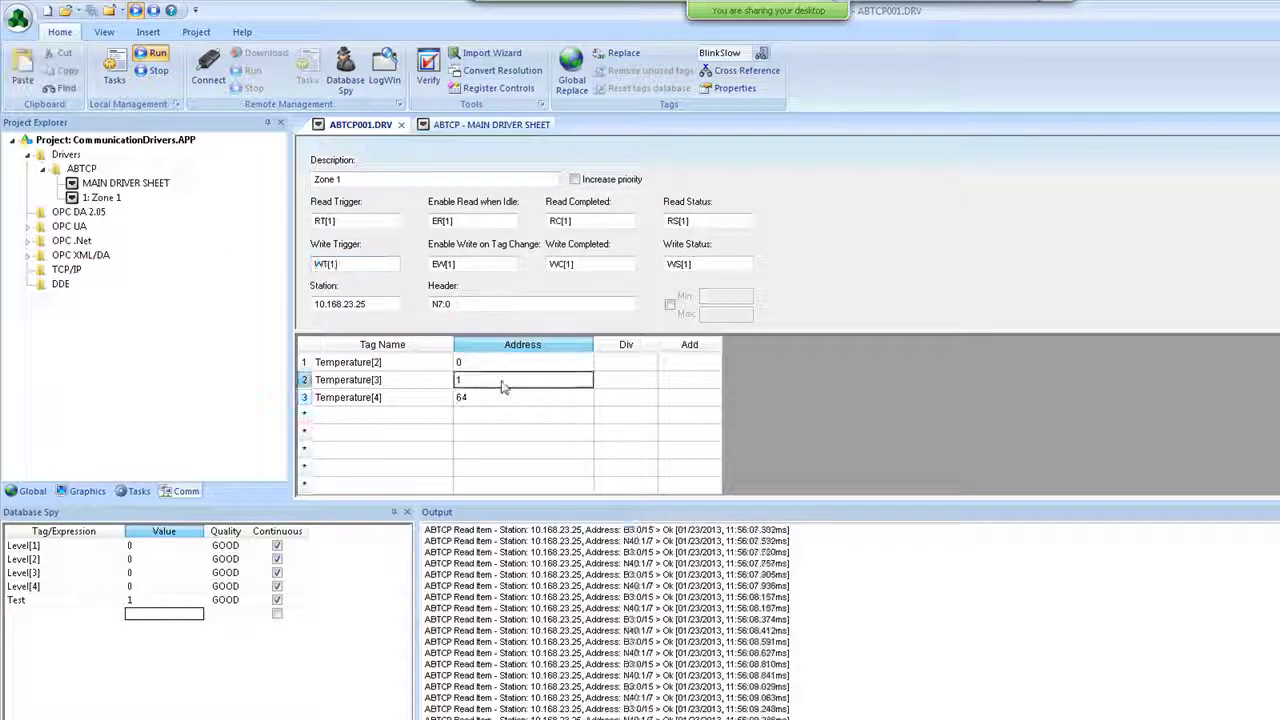
{"action": "left_click", "coordinate": [503, 399]}
{"action": "left_click", "coordinate": [503, 385]}
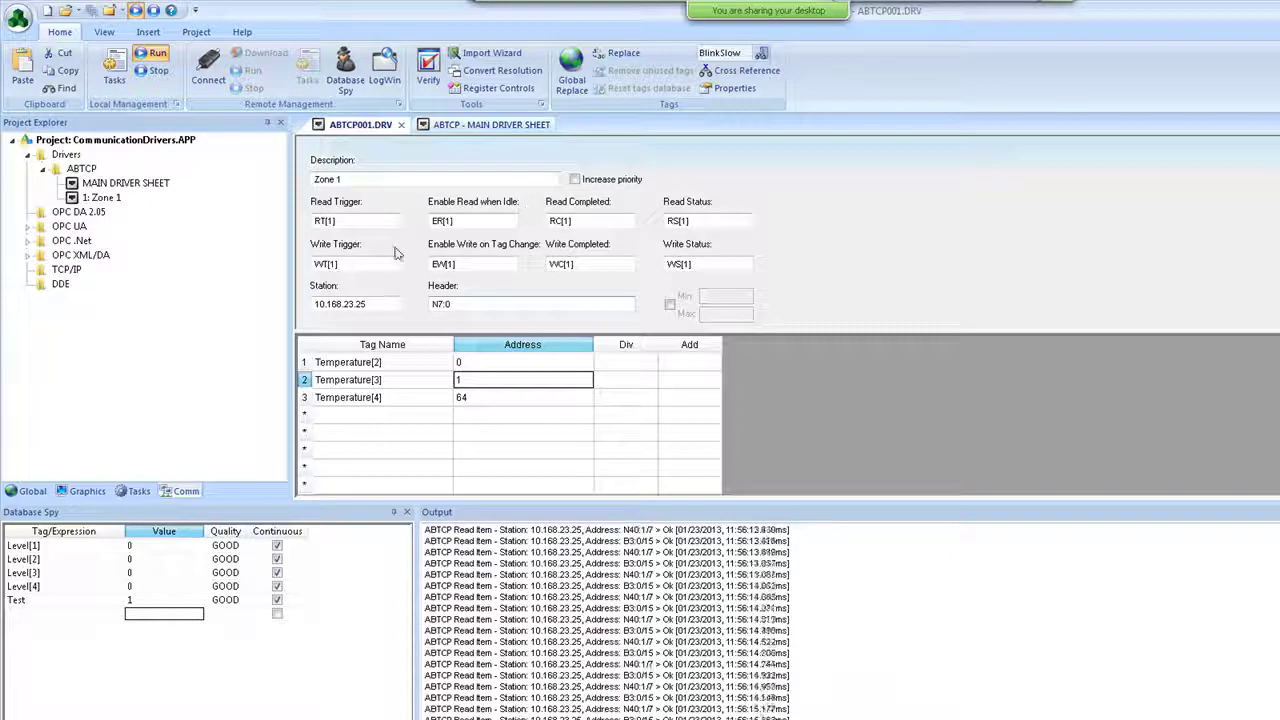
{"action": "double_click", "coordinate": [497, 263]}
{"action": "left_click_drag", "start_coordinate": [497, 263], "coordinate": [436, 281]}
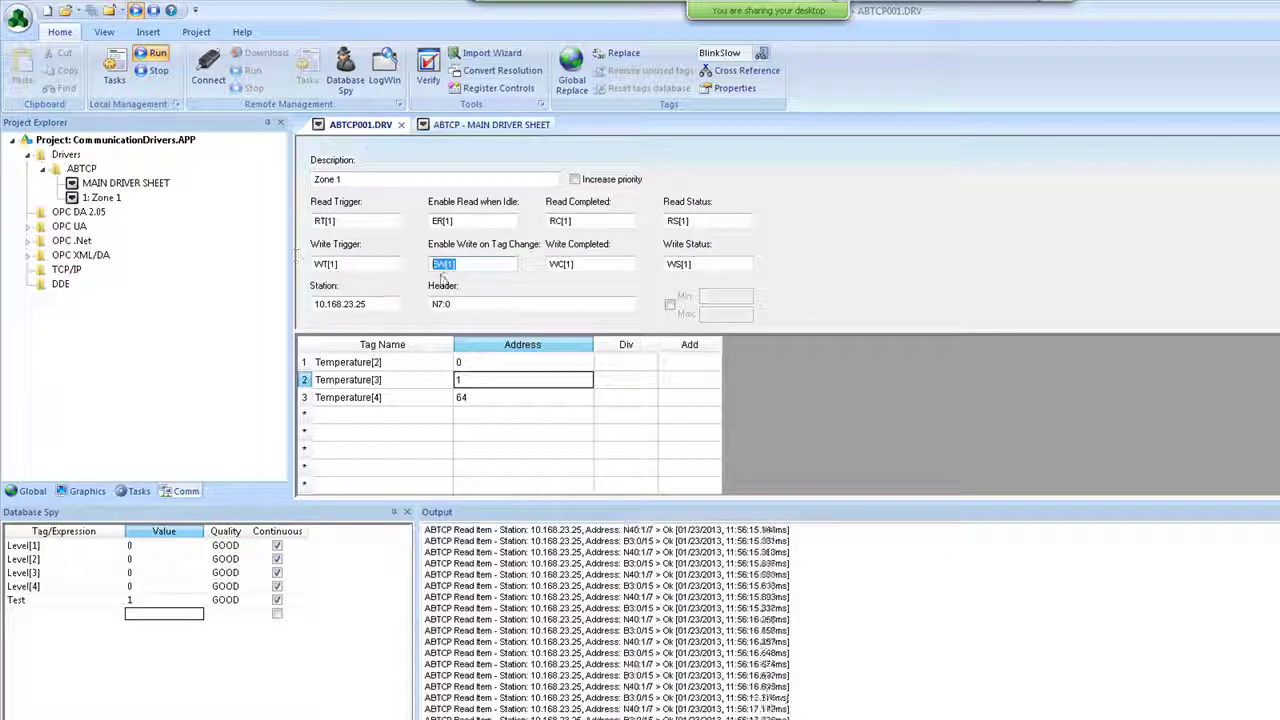
Set the address of Temperature[4] in the Zone 1 driver sheet to 64/0
{"action": "left_click", "coordinate": [490, 401]}
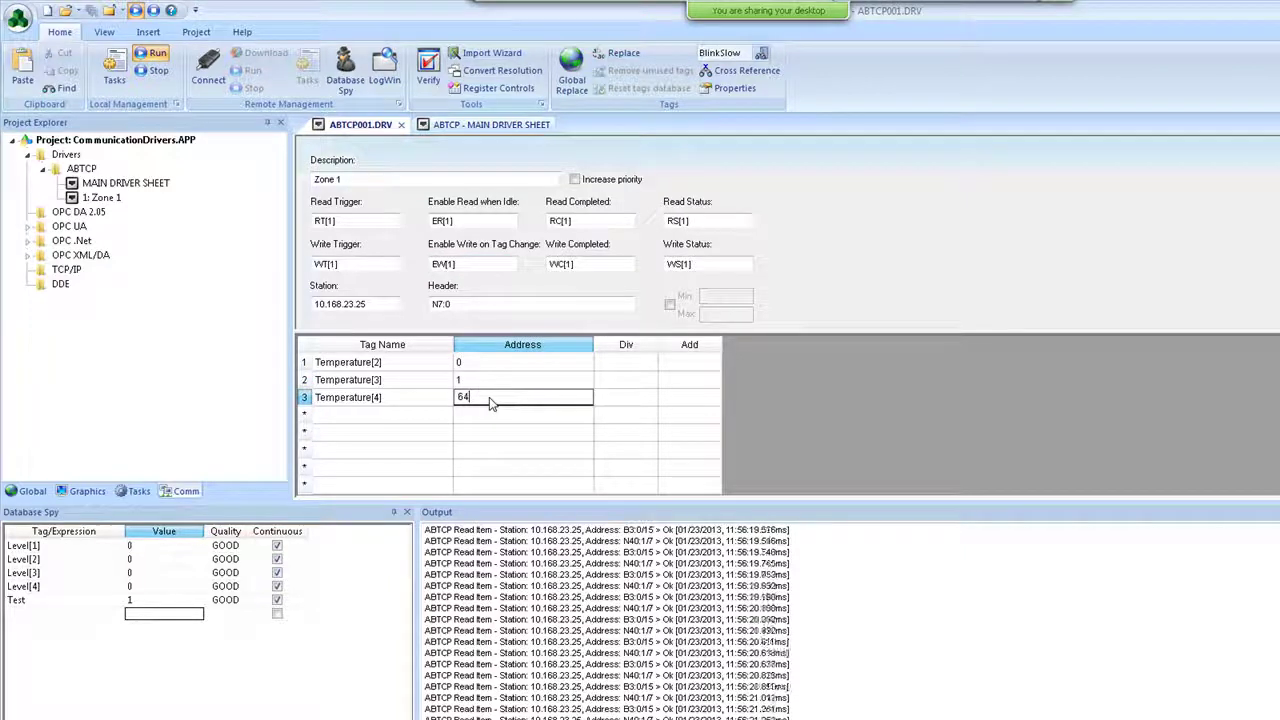
{"action": "type", "text": "/"}
{"action": "key", "text": "Return"}
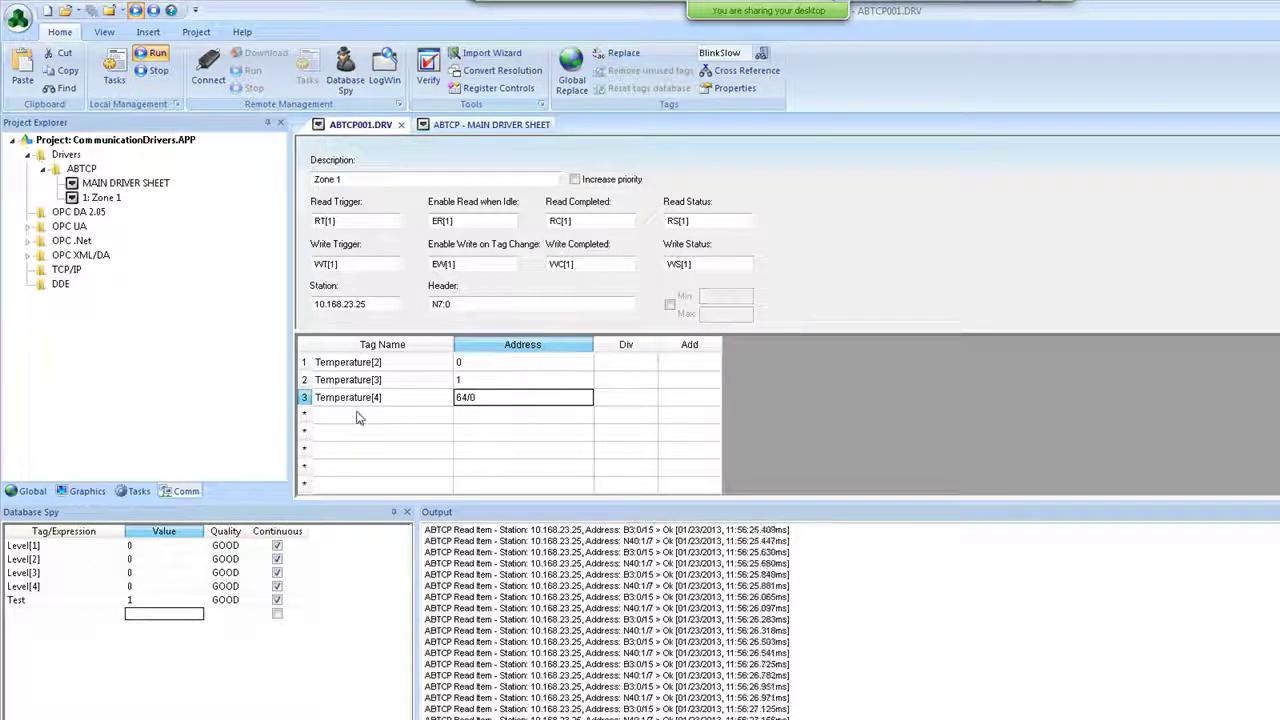
Add Temperature[4] to the Database Spy watch list
{"action": "left_click", "coordinate": [358, 402]}
{"action": "left_click", "coordinate": [92, 614]}
{"action": "type", "text": "Temperature[4]"}
Set the address of Temperature[4] in the Zone 1 driver sheet to 64
{"action": "left_click", "coordinate": [498, 397]}
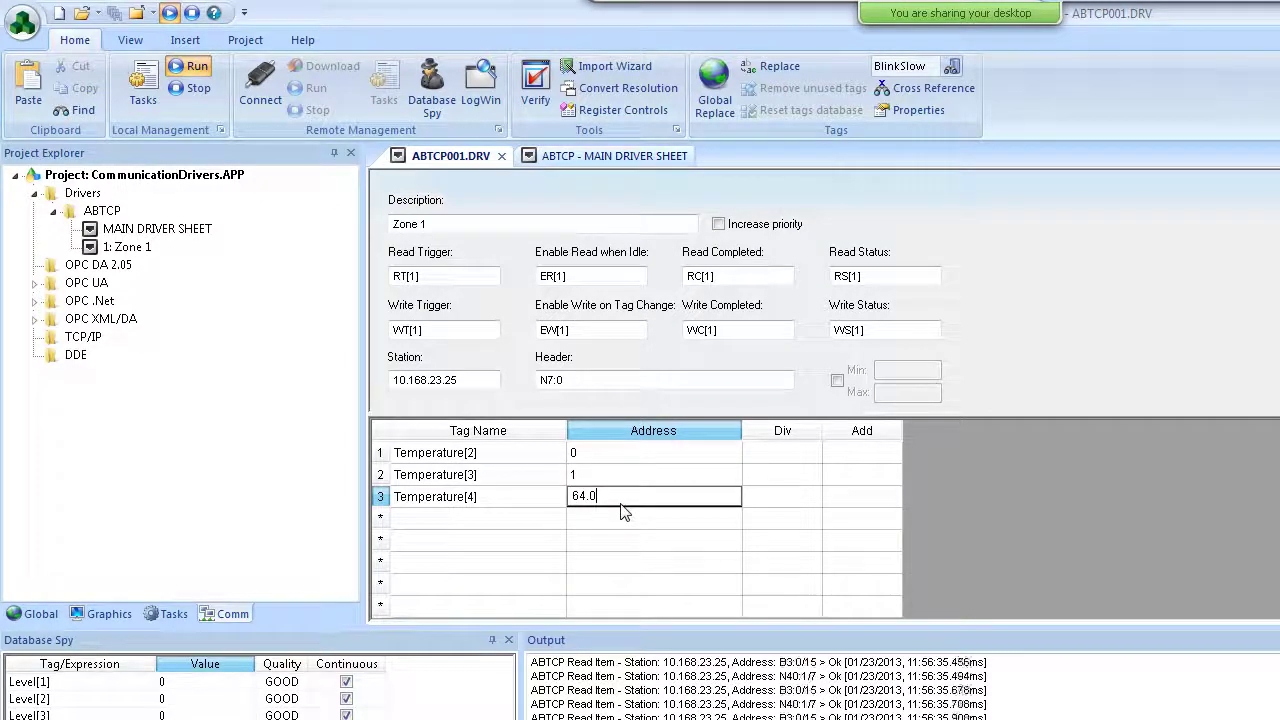
{"action": "key", "text": "BackSpace"}
{"action": "key", "text": "BackSpace"}
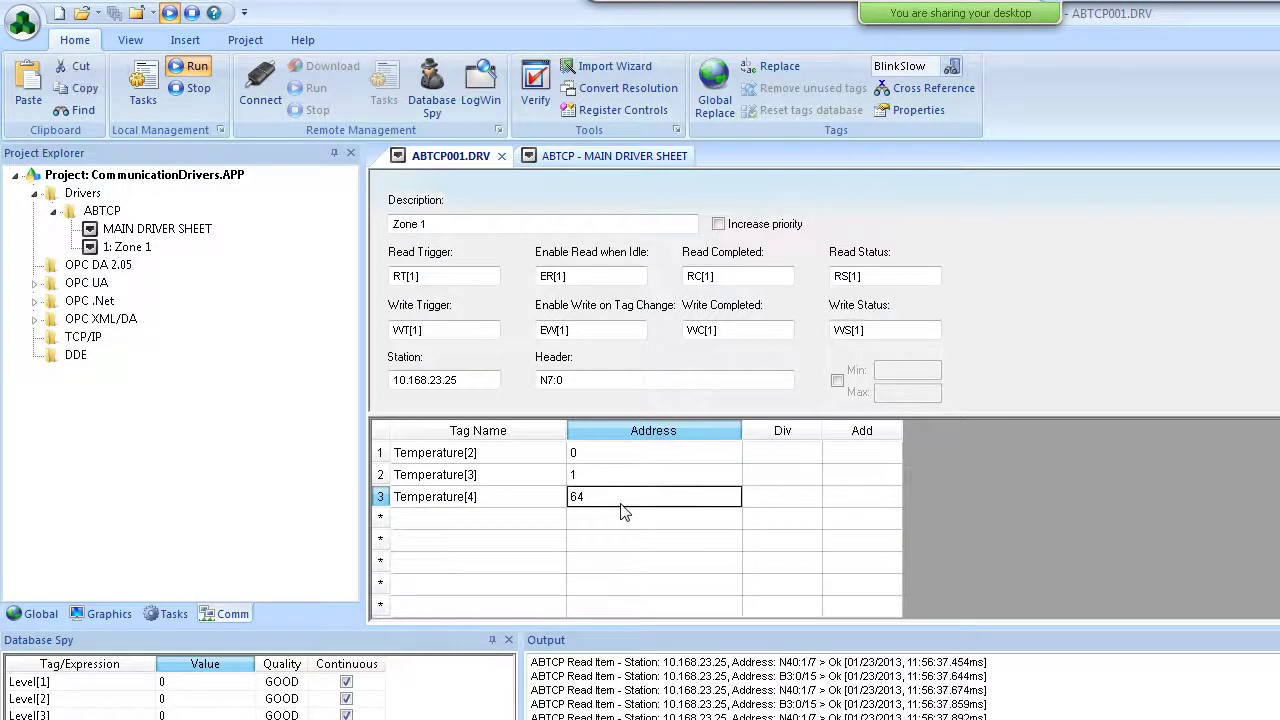
{"action": "left_click", "coordinate": [554, 494]}
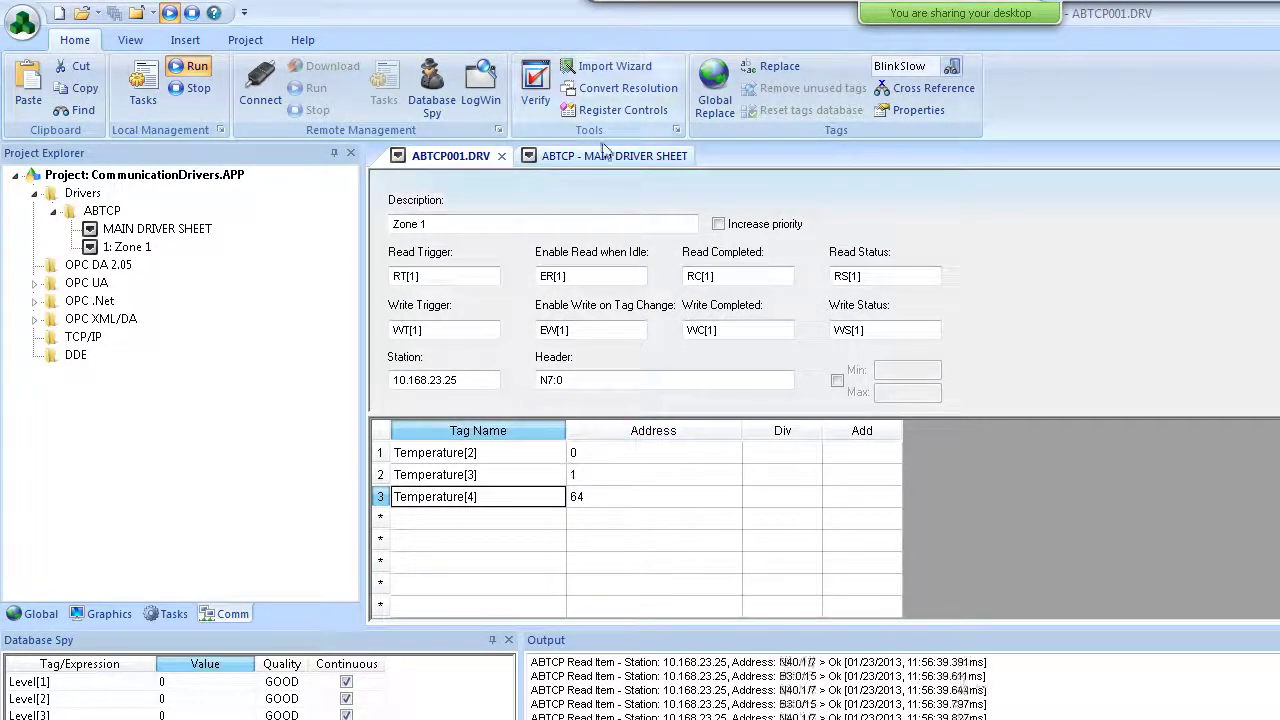
Examine the Write Trigger field and the three Temperature items in the Zone 1 driver sheet
{"action": "left_click_drag", "start_coordinate": [455, 330], "coordinate": [322, 334]}
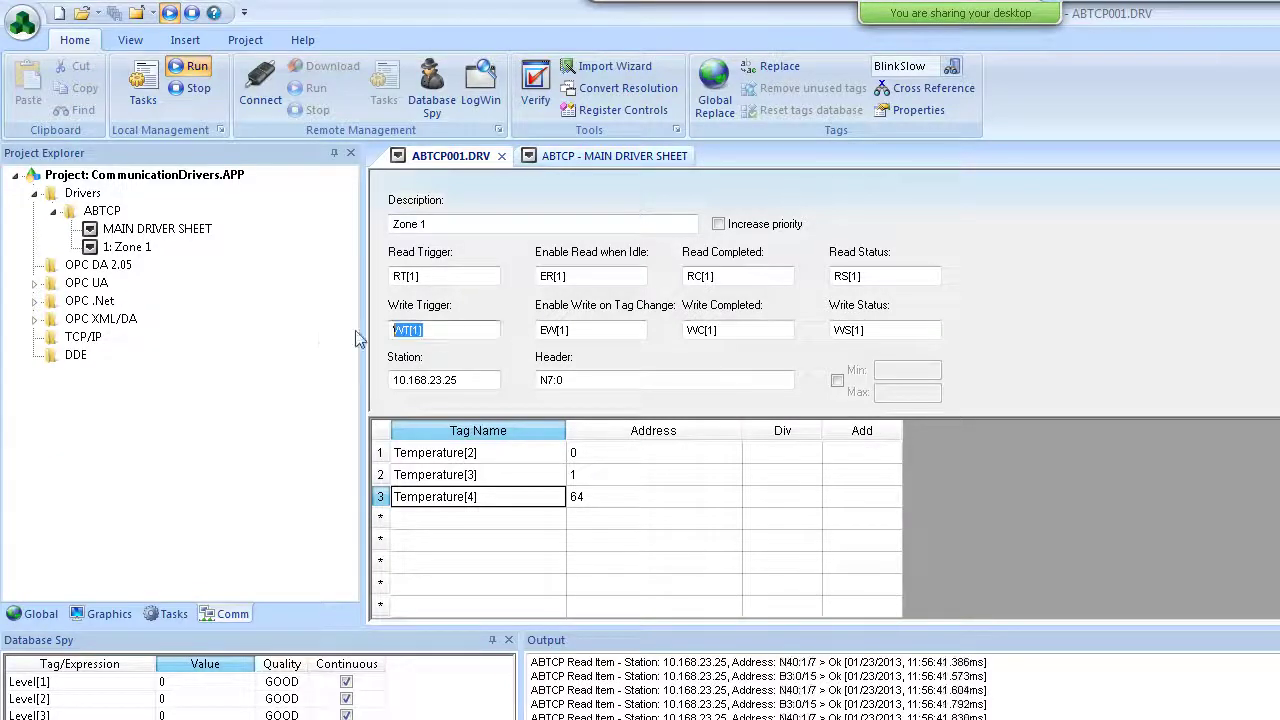
{"action": "left_click", "coordinate": [562, 475]}
{"action": "left_click", "coordinate": [563, 452]}
{"action": "left_click", "coordinate": [557, 474]}
{"action": "left_click", "coordinate": [555, 497]}
{"action": "left_click", "coordinate": [553, 476]}
{"action": "left_click", "coordinate": [549, 458]}
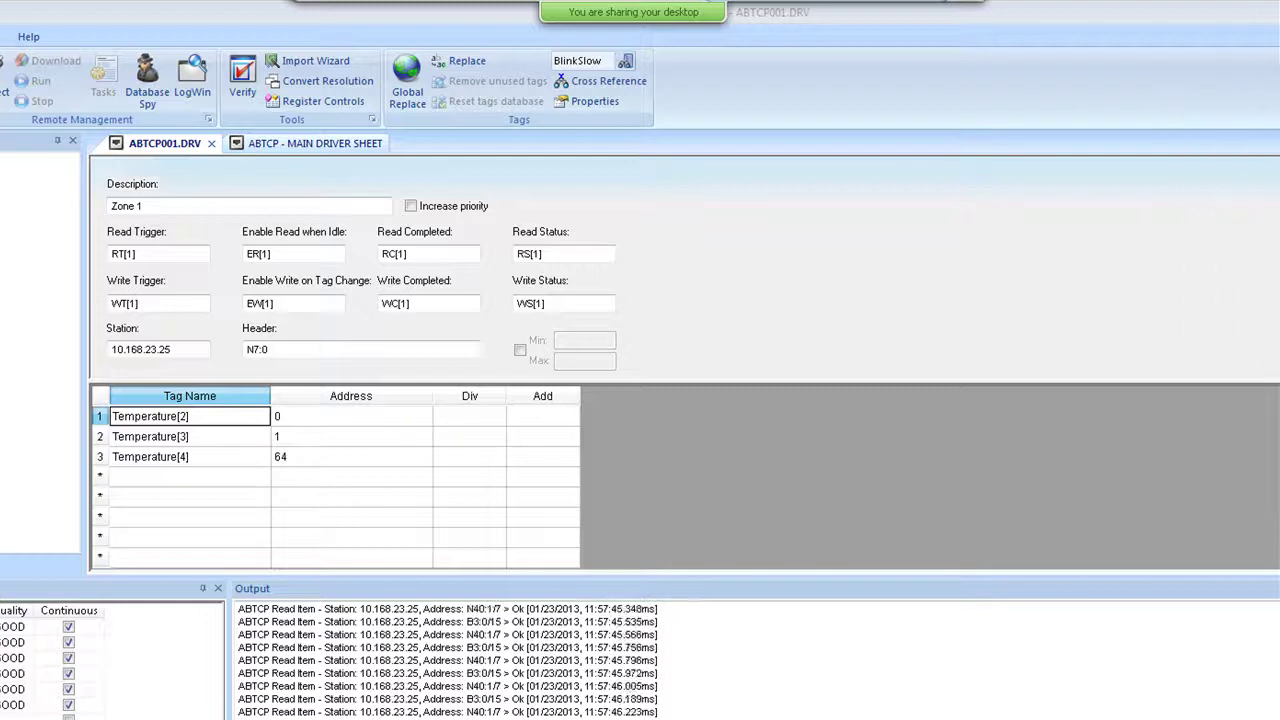
Compare the tag names and station entries of the main driver sheet with the Zone 1 driver sheet's layout
{"action": "left_click", "coordinate": [314, 143]}
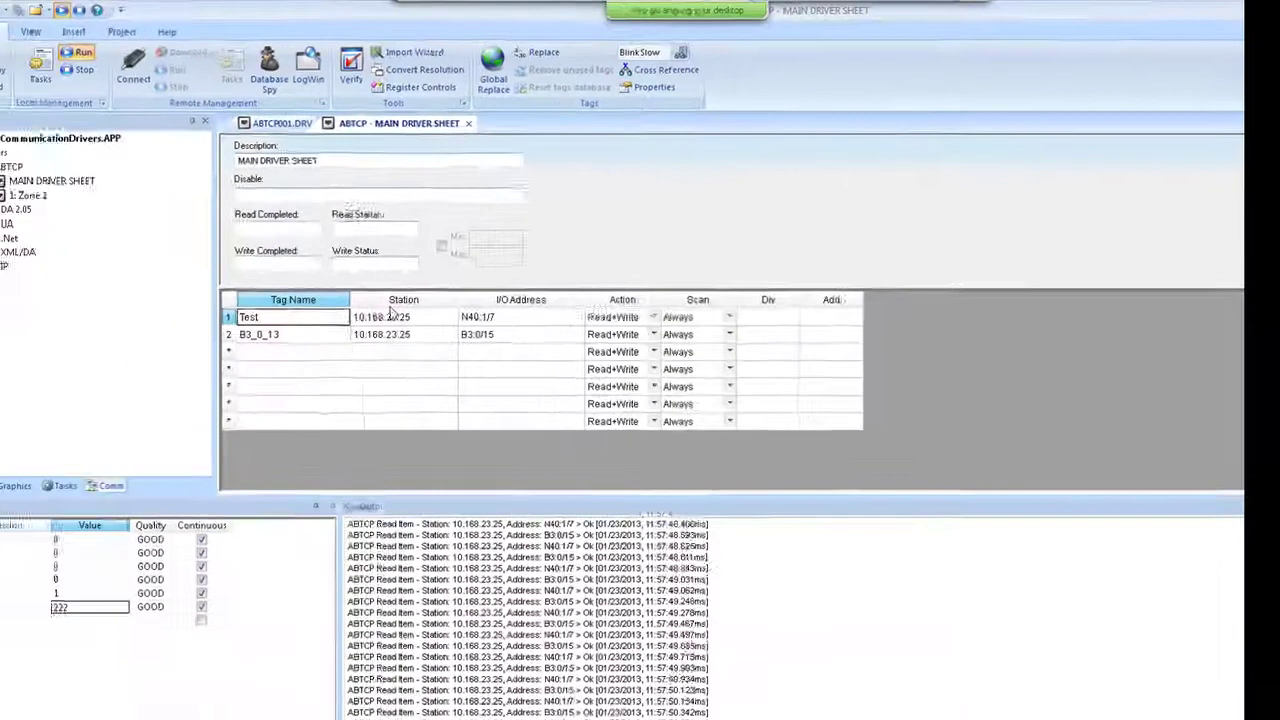
{"action": "left_click", "coordinate": [333, 304]}
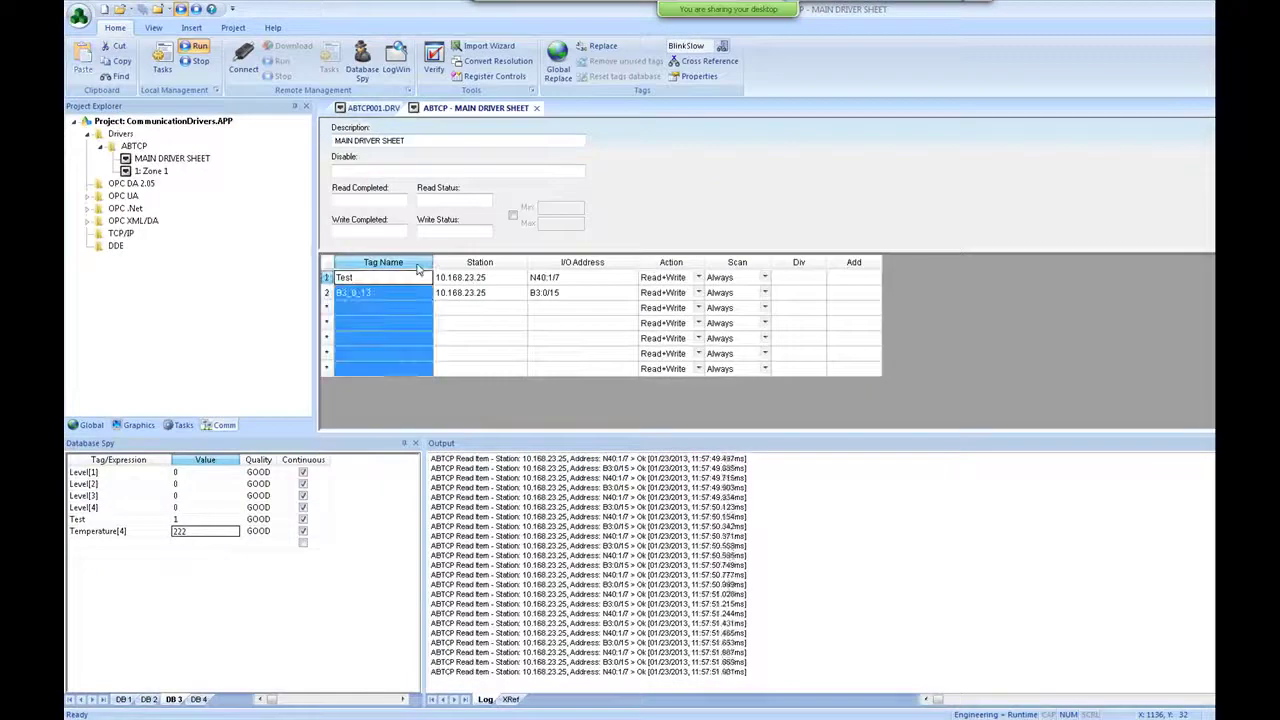
{"action": "left_click", "coordinate": [423, 290]}
{"action": "left_click", "coordinate": [455, 293]}
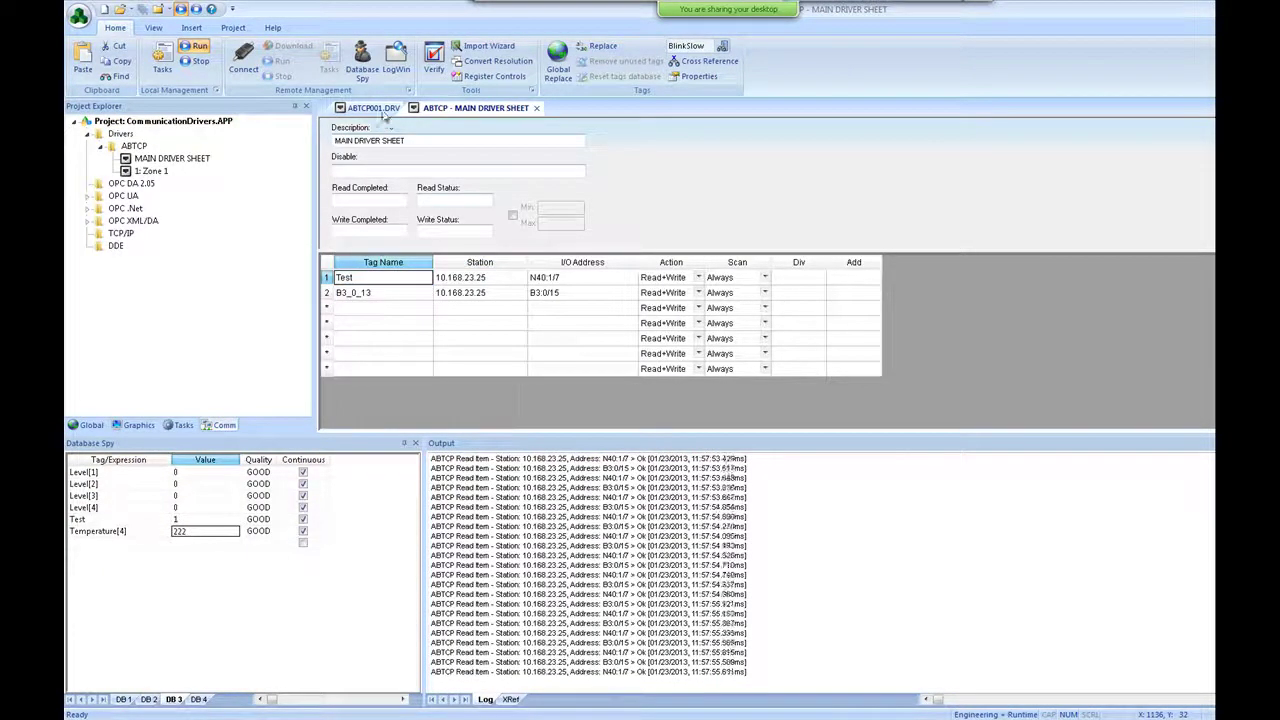
{"action": "left_click", "coordinate": [379, 109]}
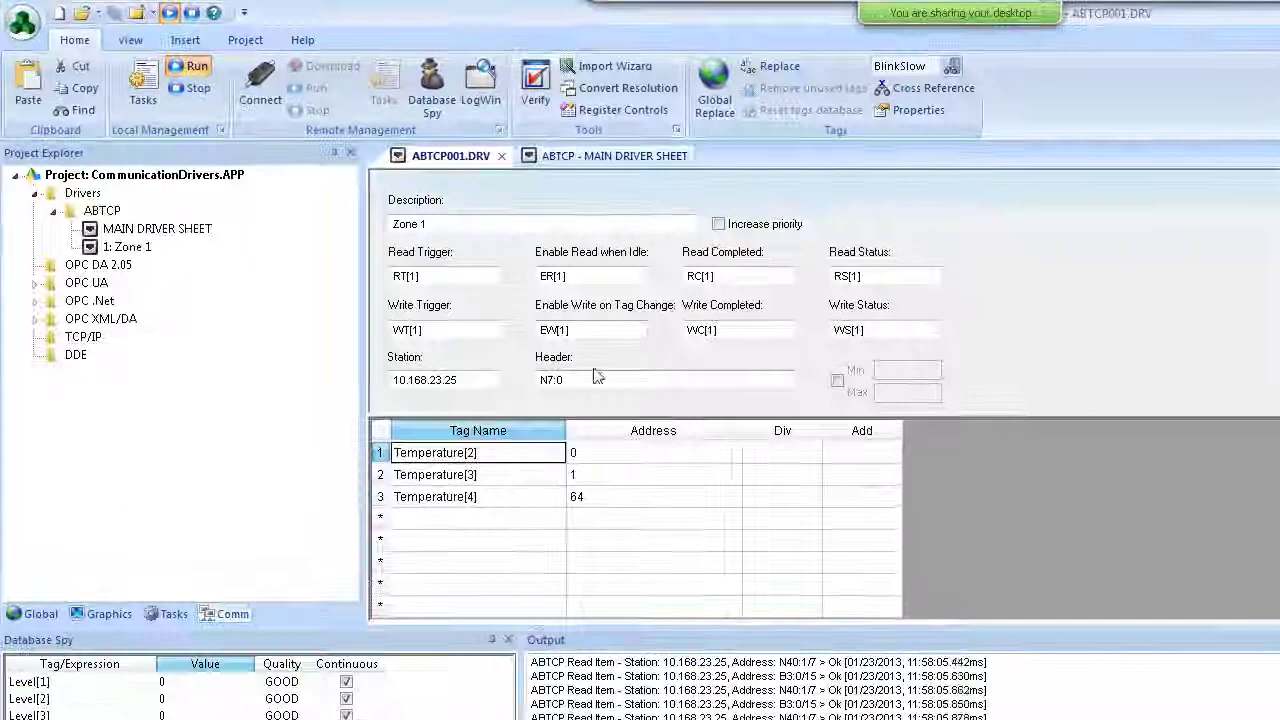
{"action": "left_click", "coordinate": [567, 158]}
{"action": "left_click", "coordinate": [450, 157]}
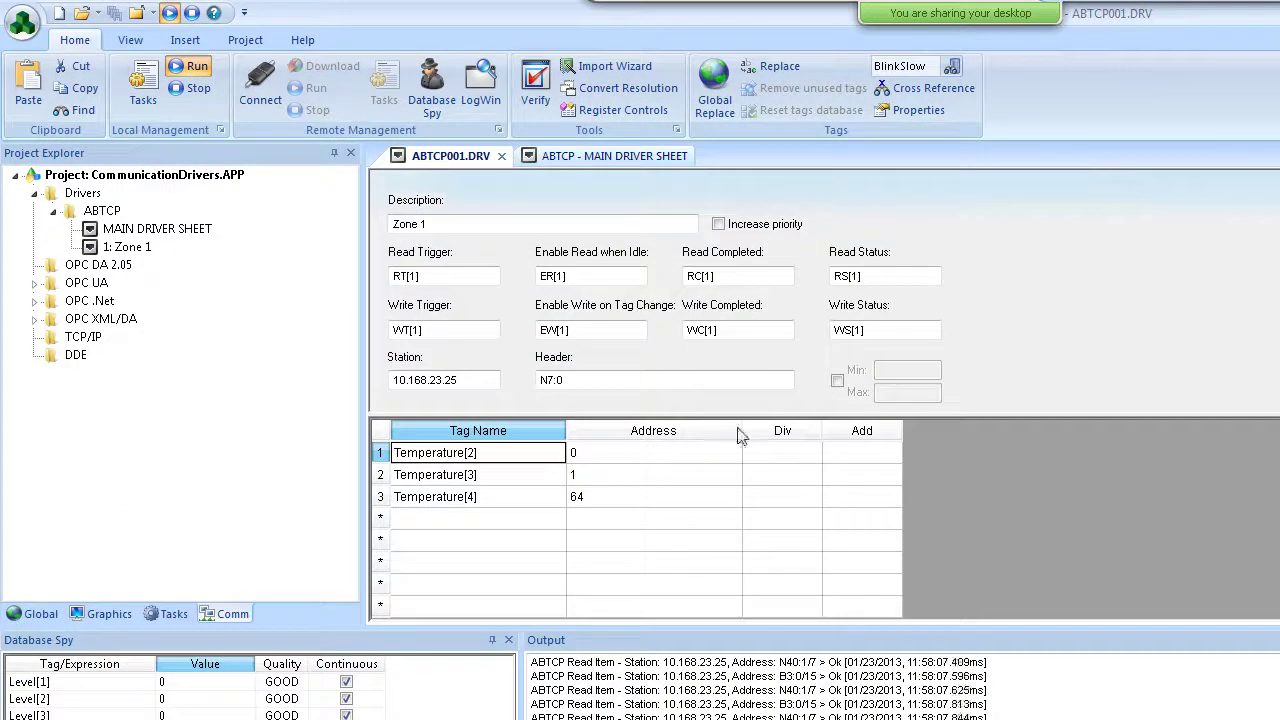
{"action": "left_click_drag", "start_coordinate": [523, 428], "coordinate": [586, 428]}
{"action": "left_click", "coordinate": [571, 449]}
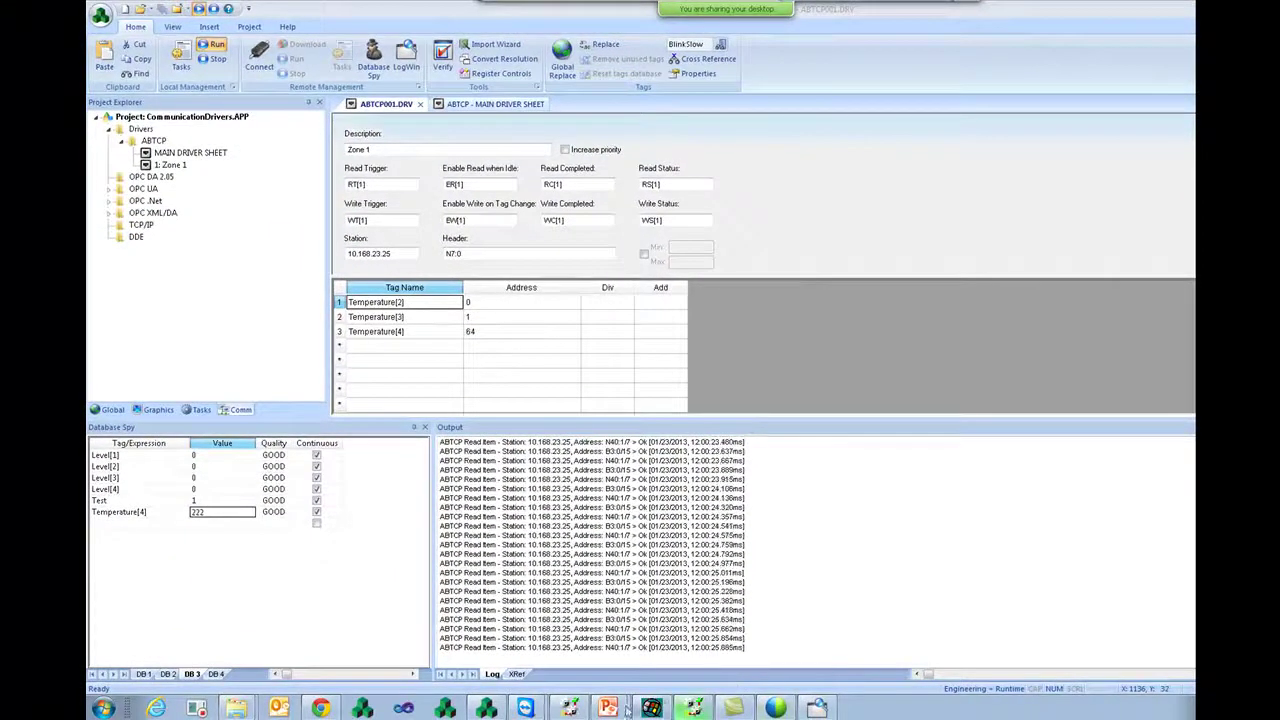
Switch to the PowerPoint presentation and advance past the How to Contact InduSoft title to the contact details slide
{"action": "left_click", "coordinate": [645, 650]}
{"action": "left_click", "coordinate": [722, 453]}
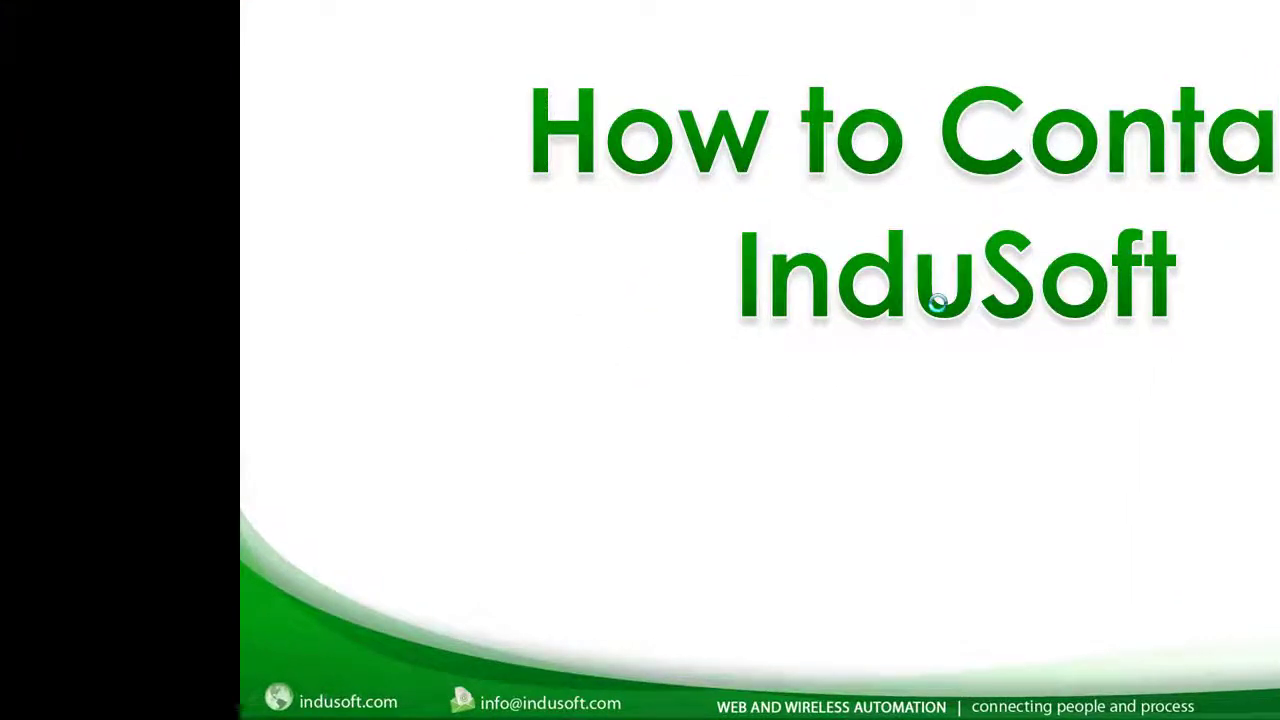
{"action": "left_click", "coordinate": [938, 303]}
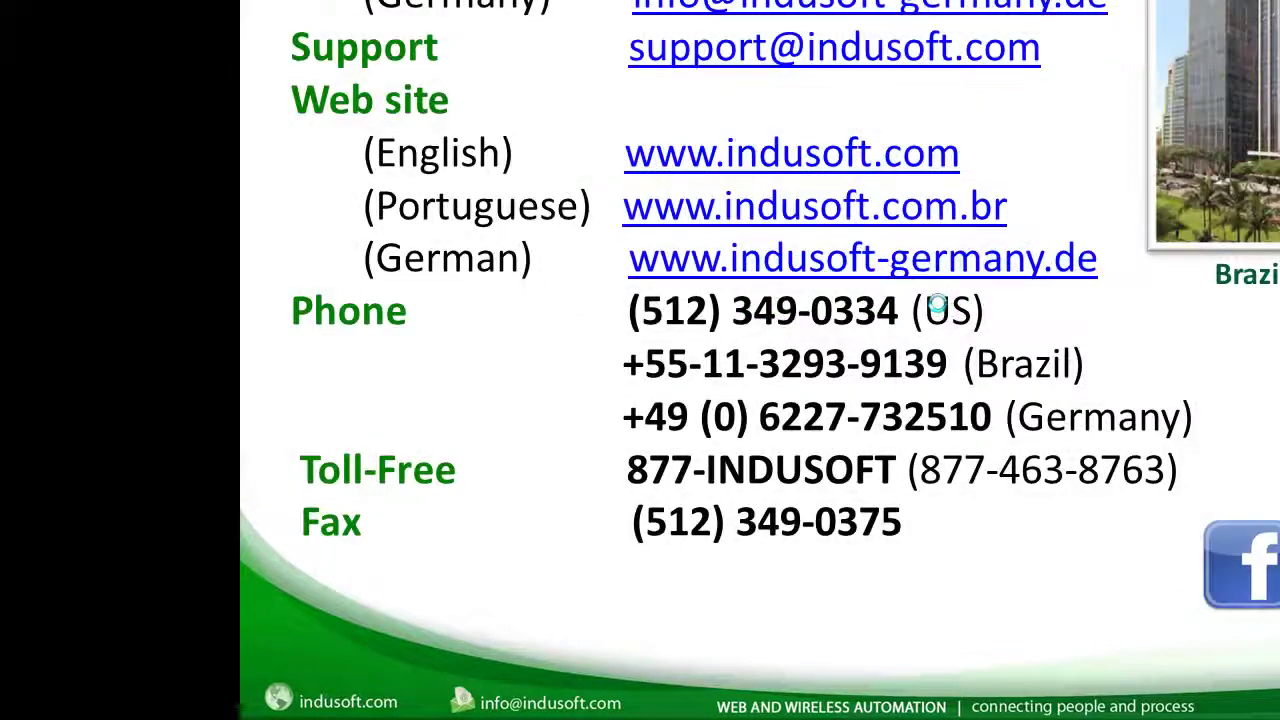
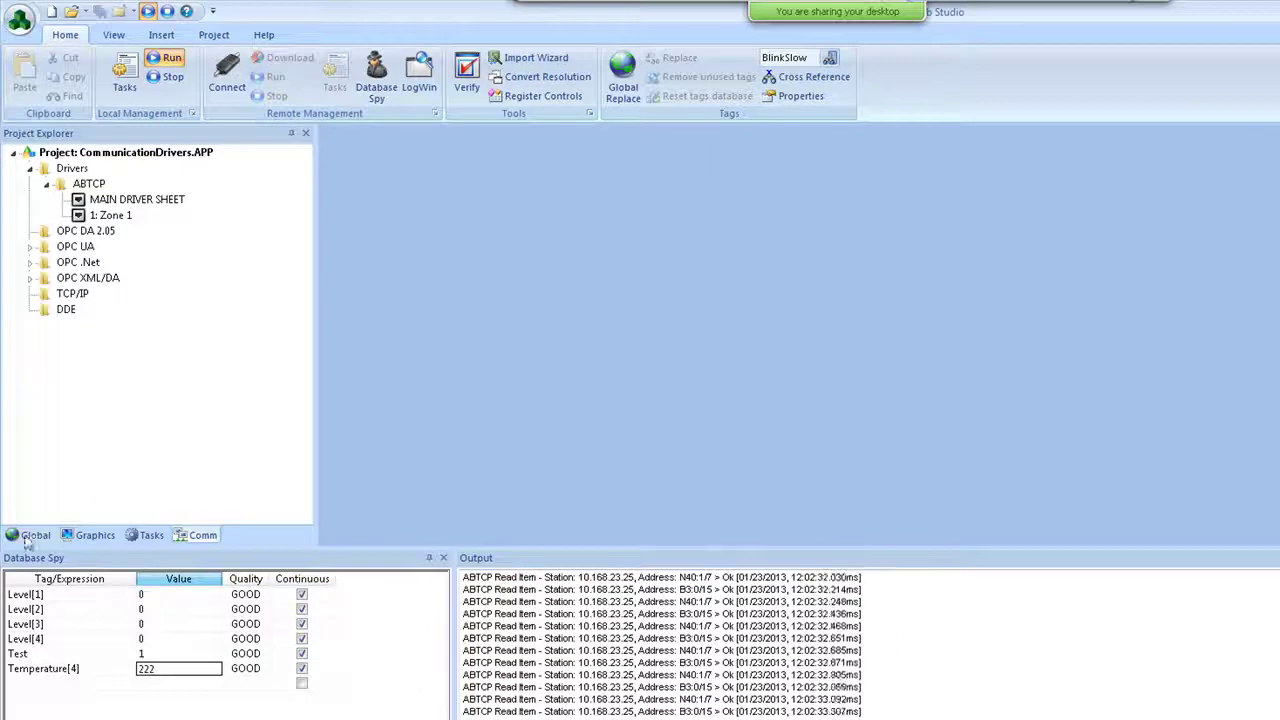
Stop the locally running project and open the datasheet view of the project tags
{"action": "left_click", "coordinate": [177, 82]}
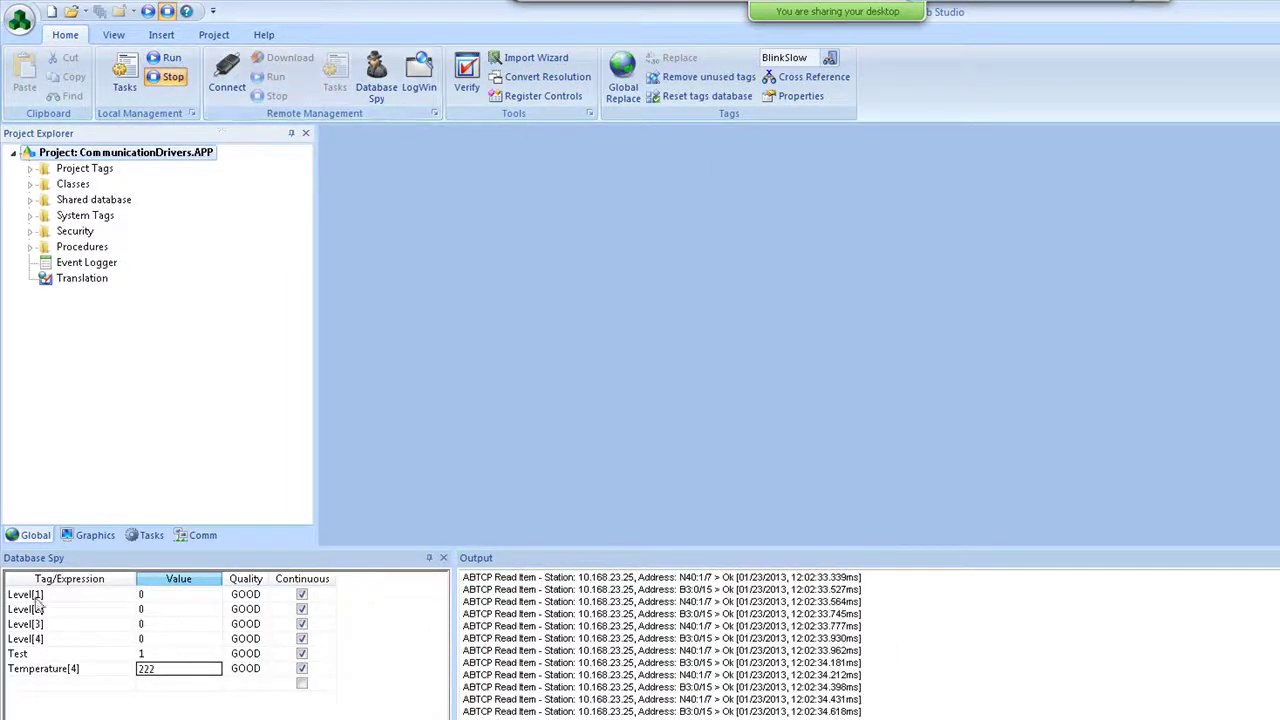
{"action": "double_click", "coordinate": [88, 169]}
{"action": "double_click", "coordinate": [104, 184]}
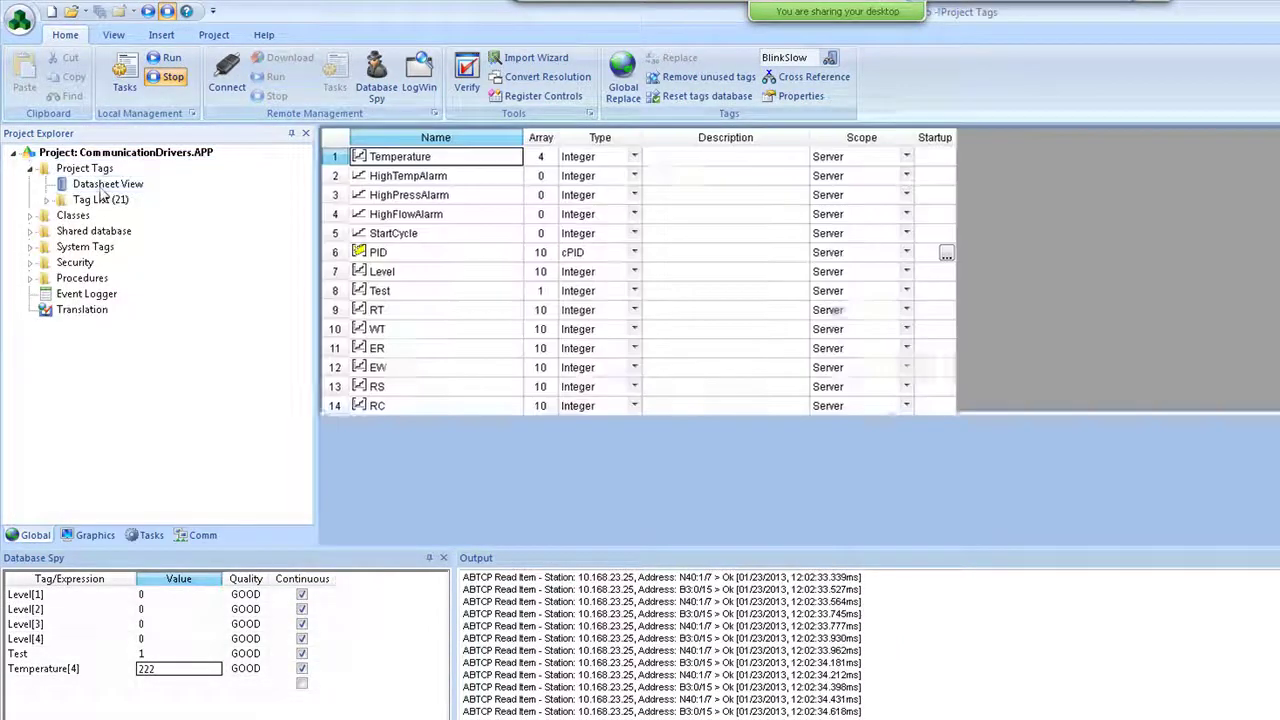
Delete the B3_0_13 tag from the project tags datasheet
{"action": "left_click", "coordinate": [452, 461]}
{"action": "scroll", "coordinate": [452, 461], "scroll_direction": "down", "scroll_amount": 1}
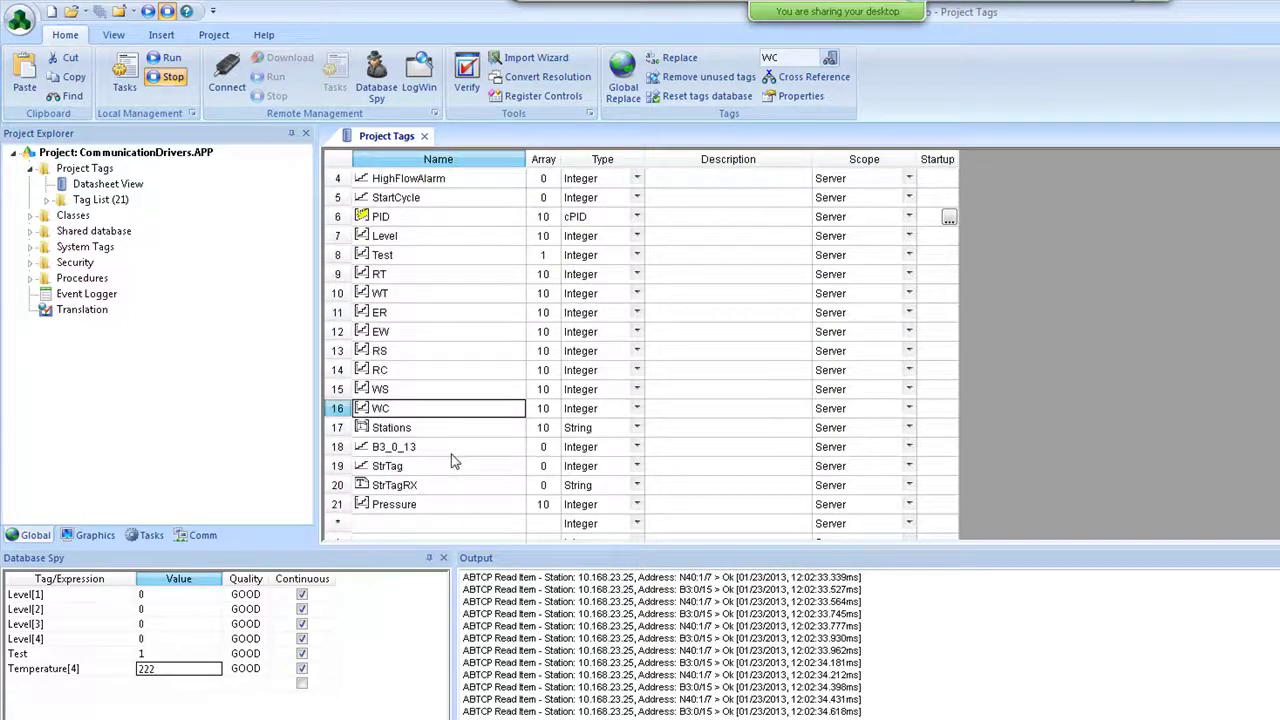
{"action": "left_click", "coordinate": [348, 447]}
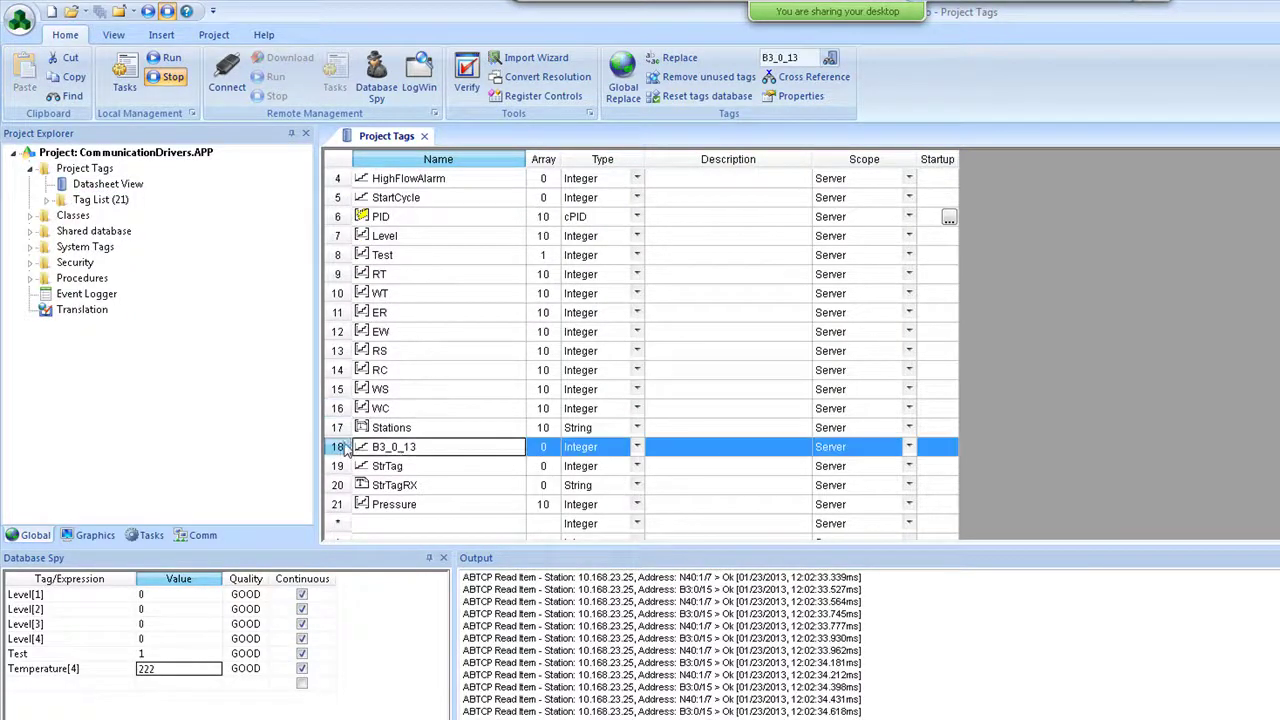
{"action": "right_click", "coordinate": [408, 447]}
{"action": "left_click", "coordinate": [503, 628]}
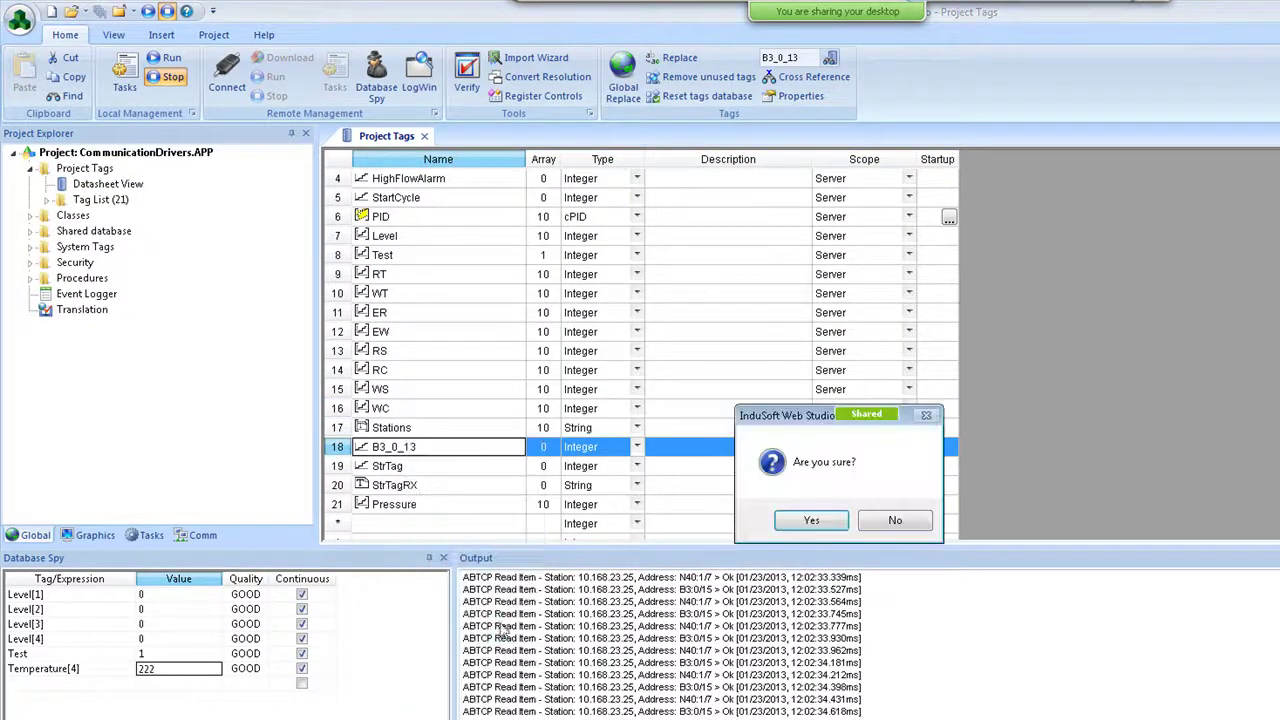
{"action": "left_click", "coordinate": [811, 520]}
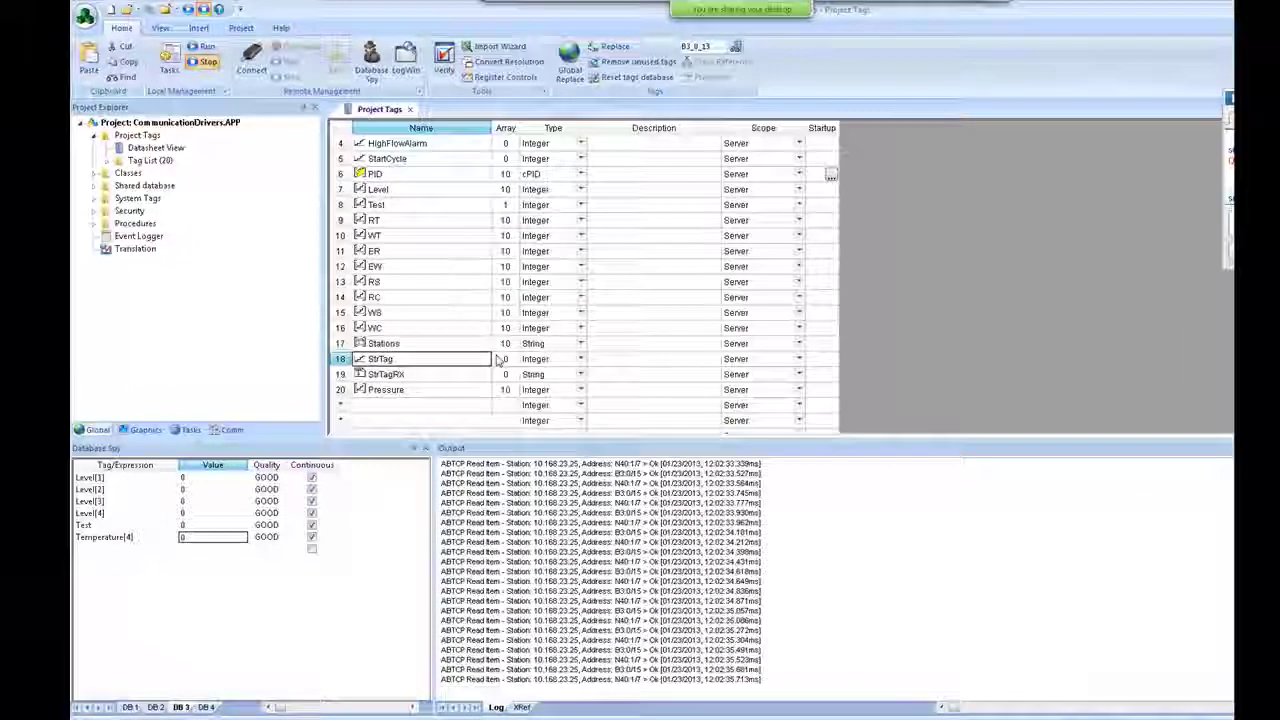
{"action": "key", "text": "Up"}
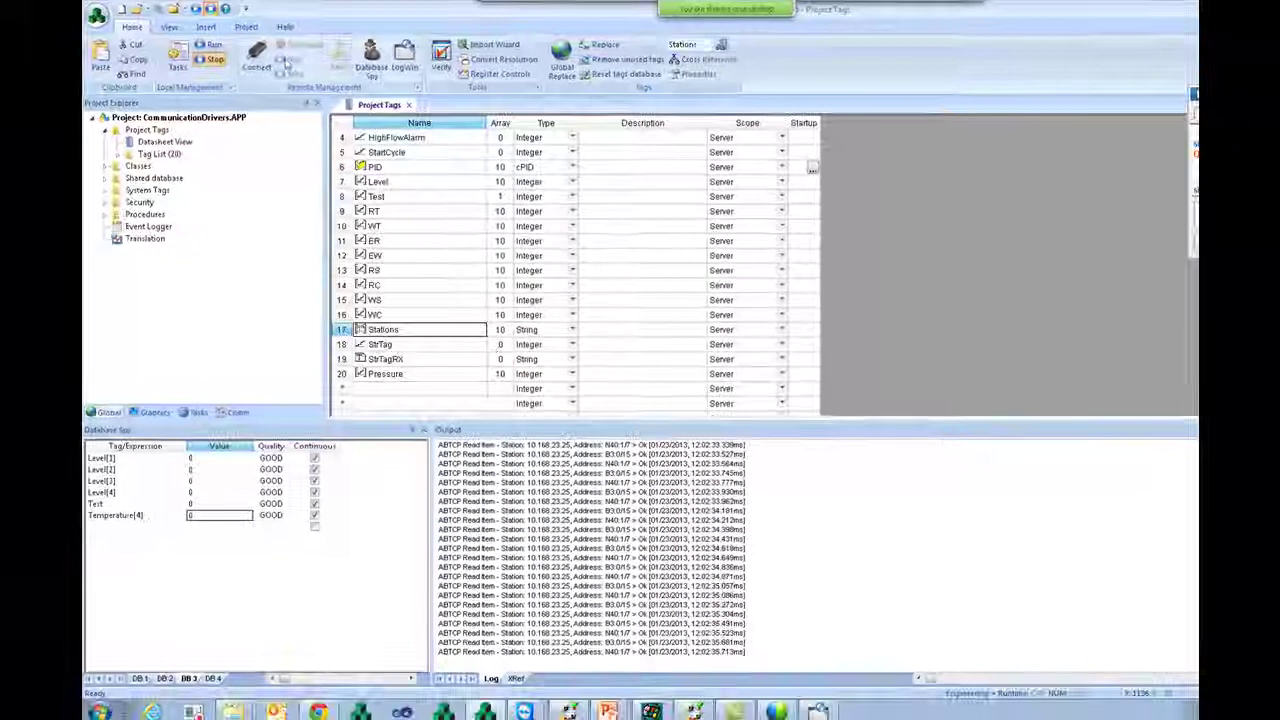
{"action": "left_click", "coordinate": [427, 344]}
{"action": "left_click", "coordinate": [435, 333]}
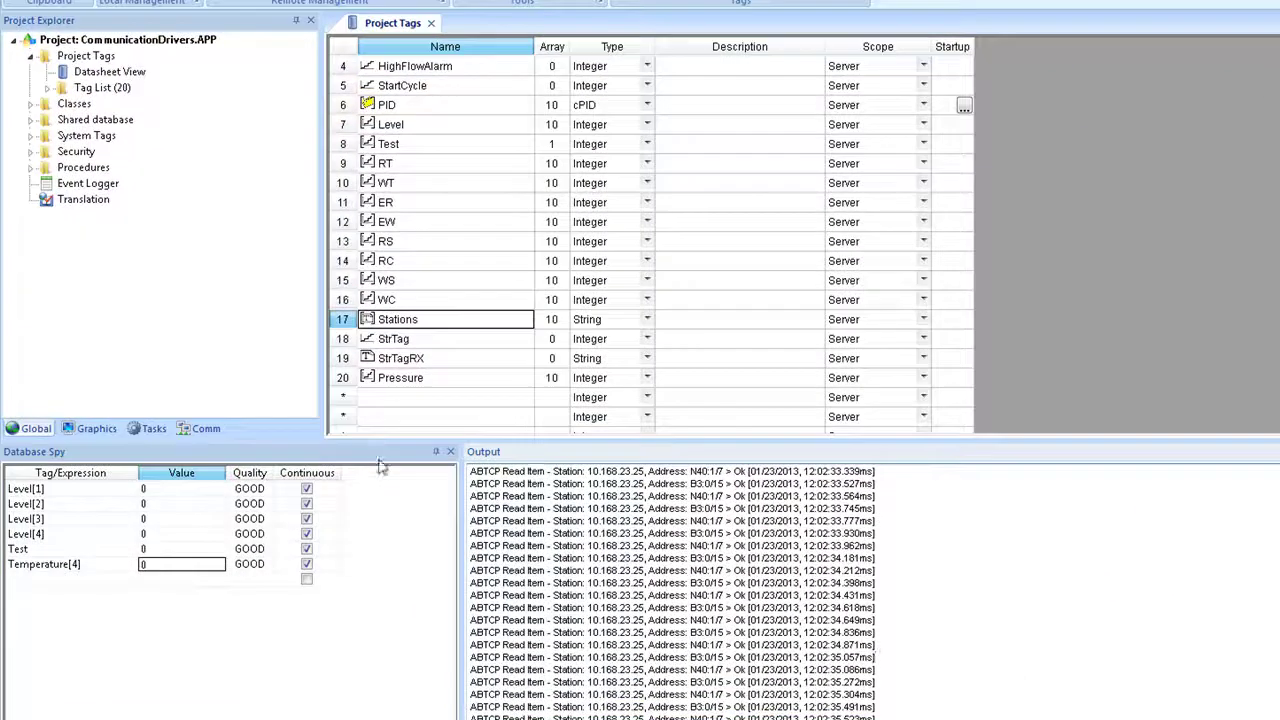
Open the ABTCP main driver sheet, which still references B3_0_13, and save all documents
{"action": "left_click", "coordinate": [206, 429]}
{"action": "left_click", "coordinate": [112, 104]}
{"action": "double_click", "coordinate": [139, 87]}
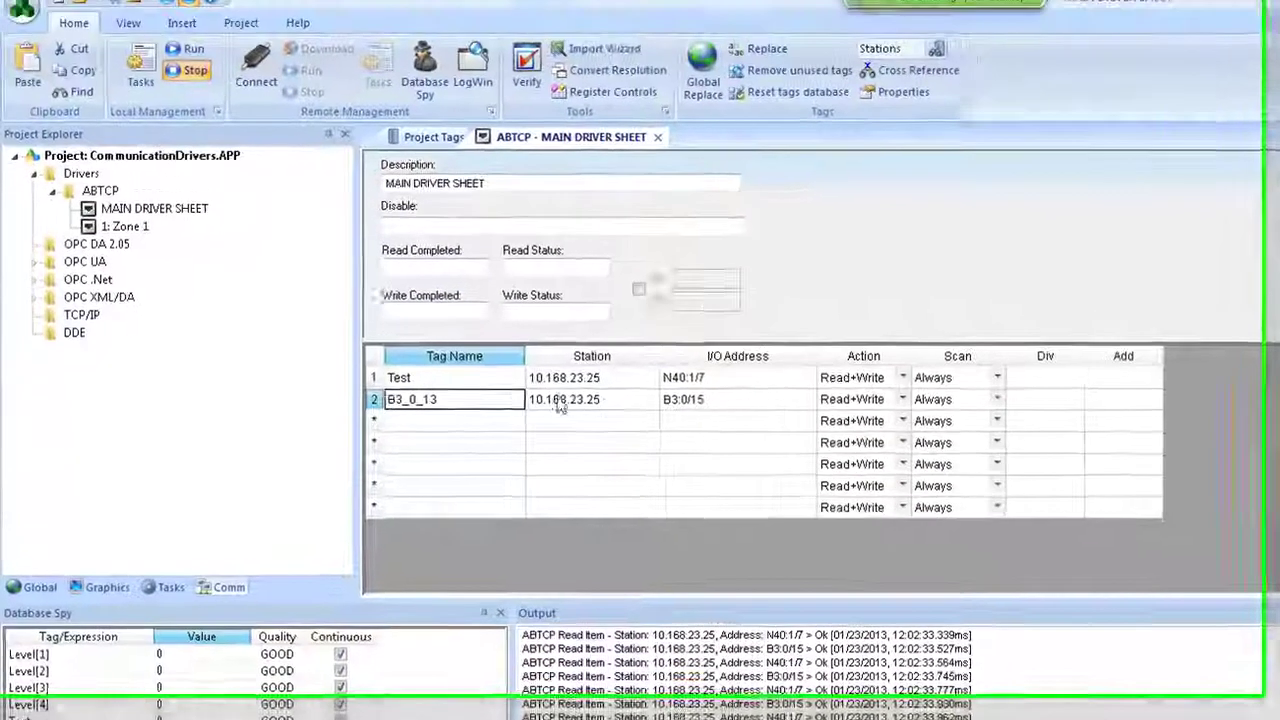
{"action": "left_click", "coordinate": [560, 401]}
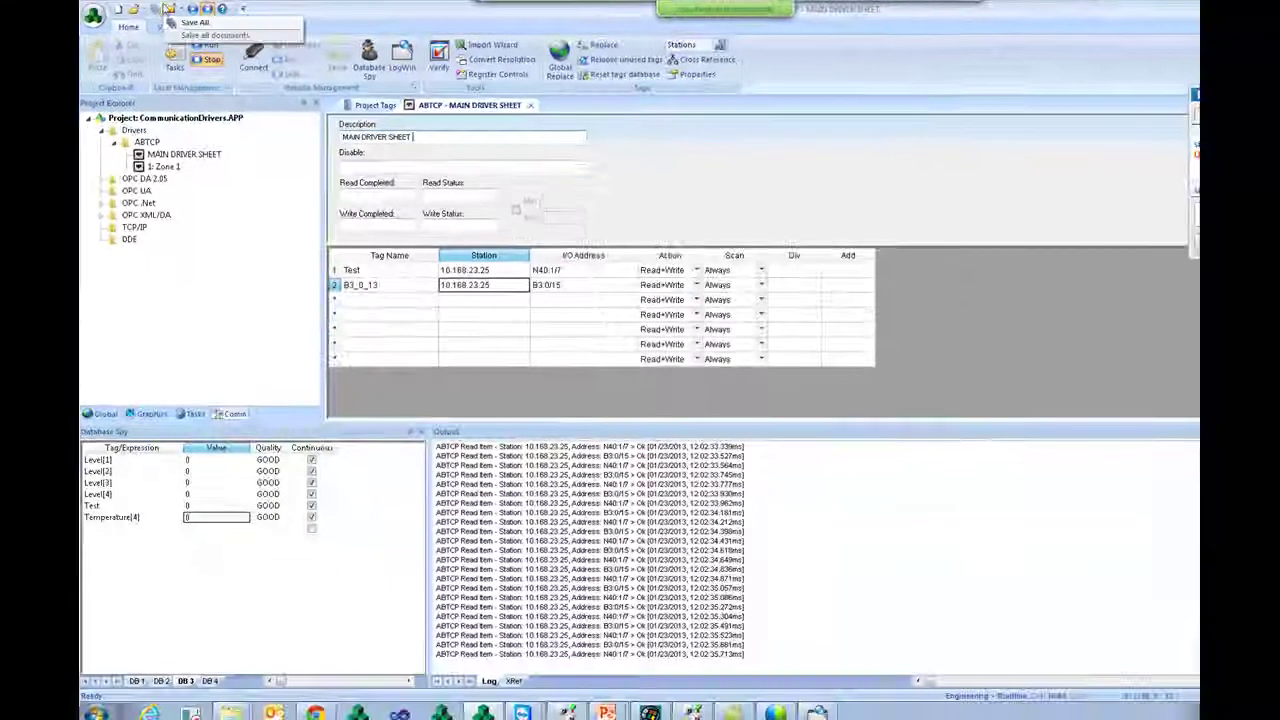
{"action": "left_click", "coordinate": [414, 286]}
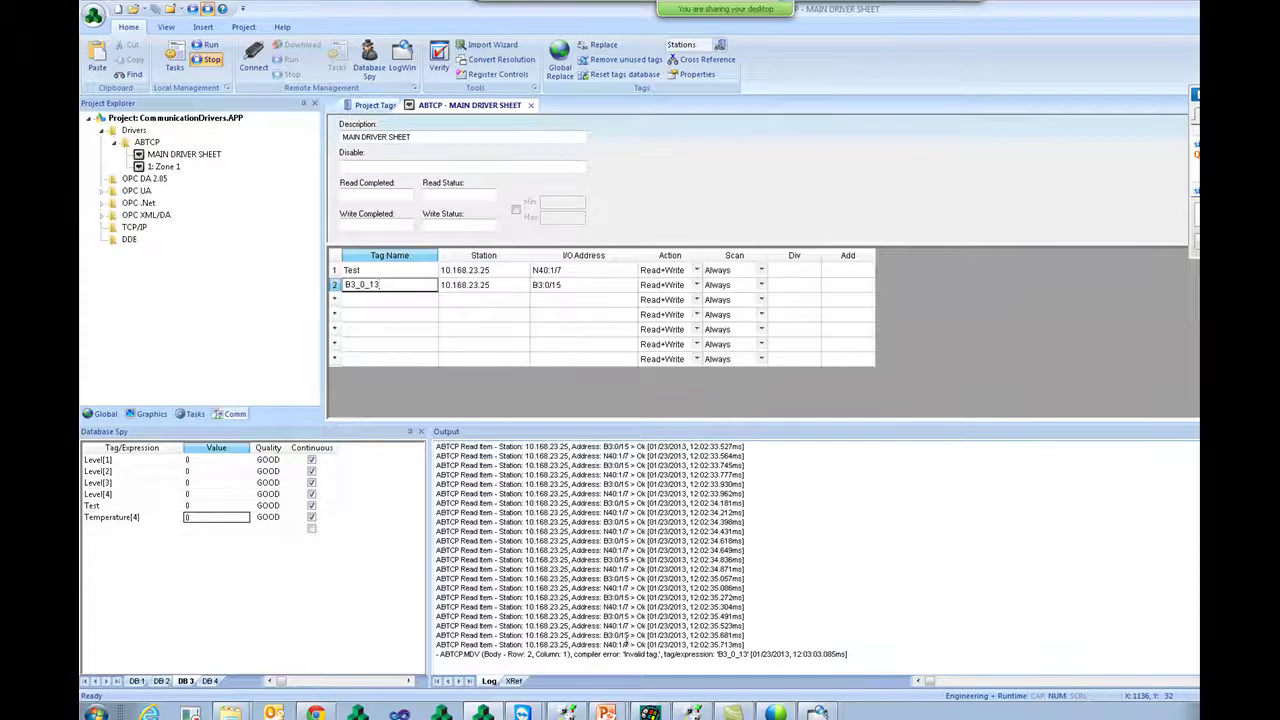
Examine the compiler message about the B3_0_13 row in the output log and close the main driver sheet
{"action": "left_click", "coordinate": [859, 655]}
{"action": "left_click_drag", "start_coordinate": [436, 654], "coordinate": [732, 640]}
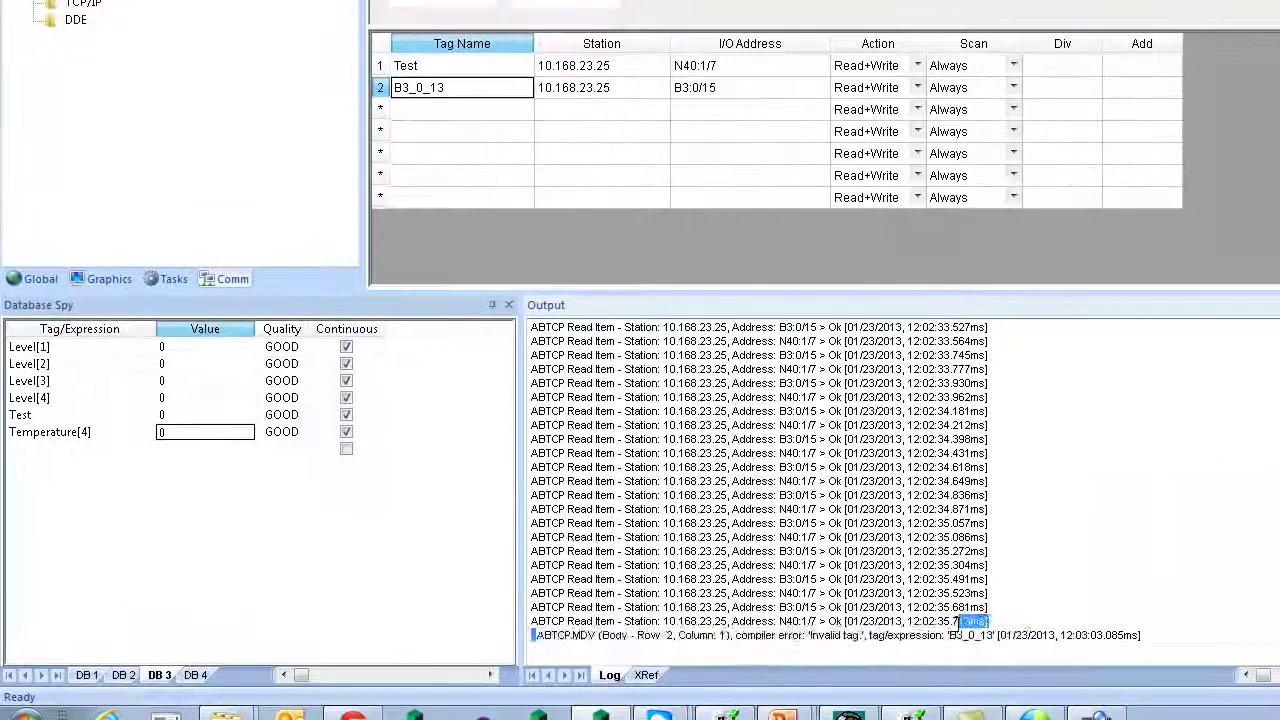
{"action": "left_click_drag", "start_coordinate": [975, 622], "coordinate": [1158, 628]}
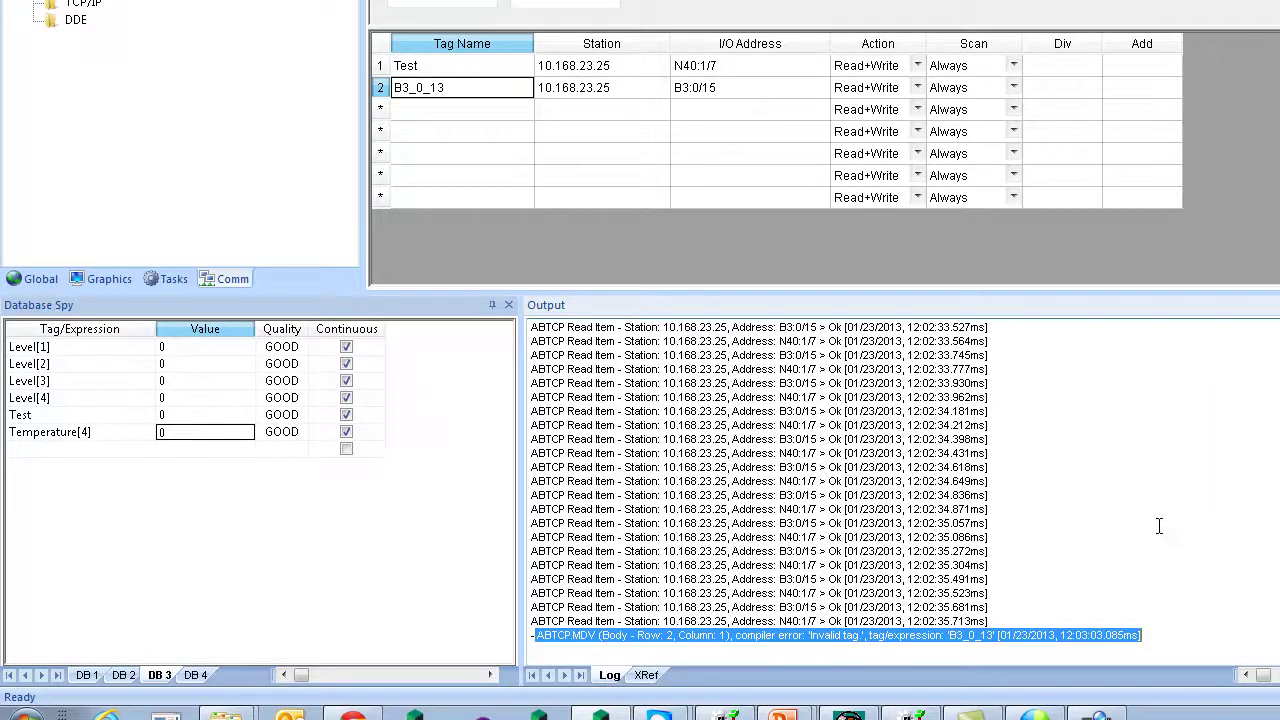
{"action": "left_click", "coordinate": [1000, 632]}
{"action": "left_click_drag", "start_coordinate": [948, 636], "coordinate": [993, 643]}
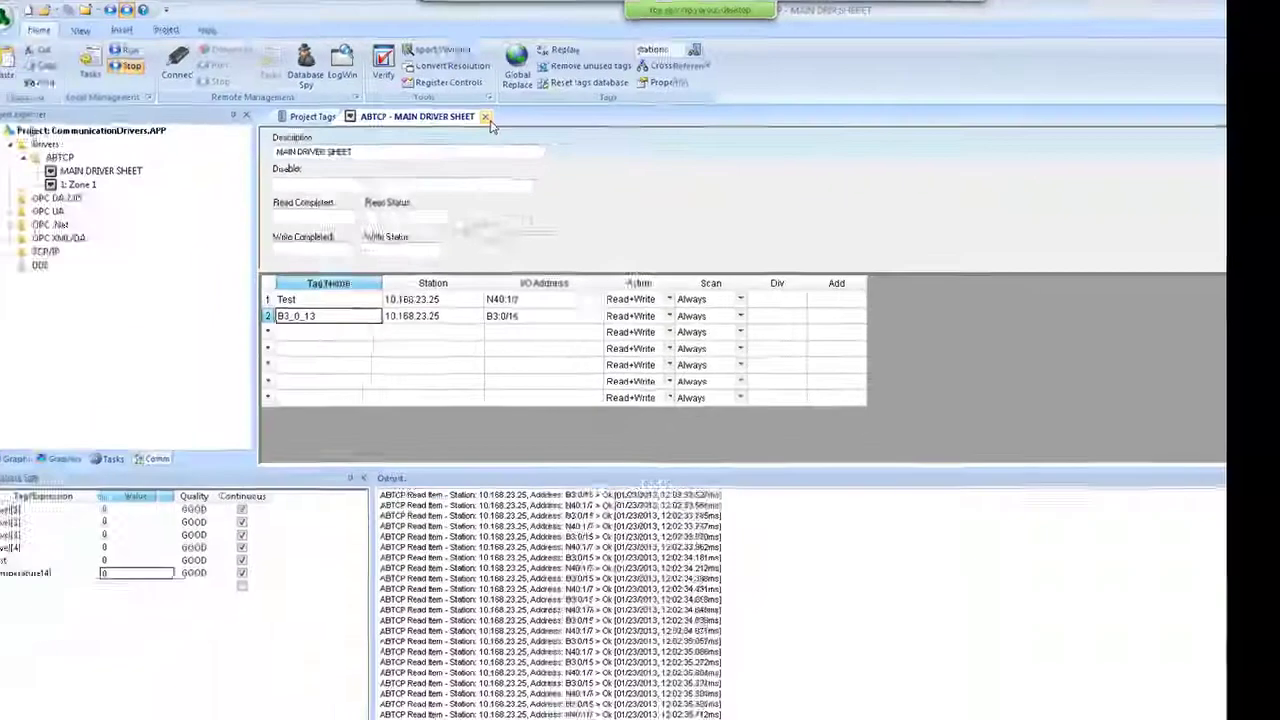
{"action": "left_click", "coordinate": [287, 155]}
{"action": "left_click", "coordinate": [401, 108]}
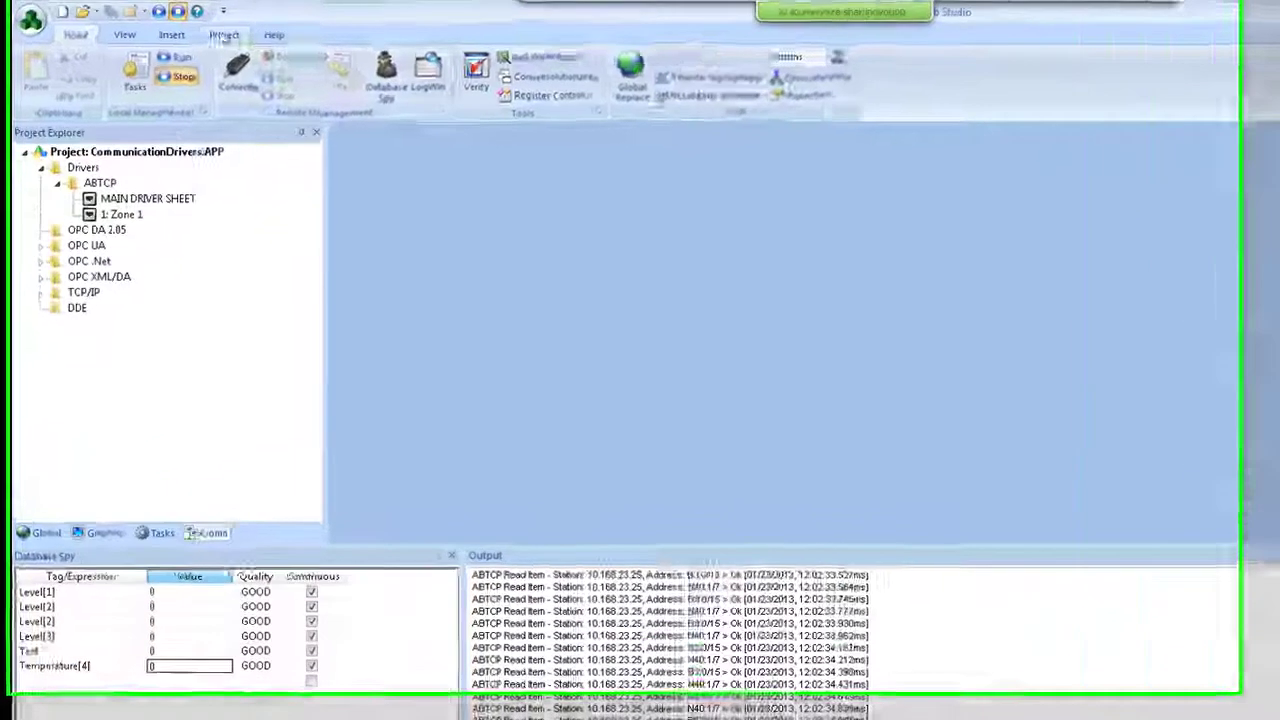
Open the project's communication settings and begin a new integrated tag source with RSLogix 5000 Family as provider
{"action": "left_click", "coordinate": [233, 28]}
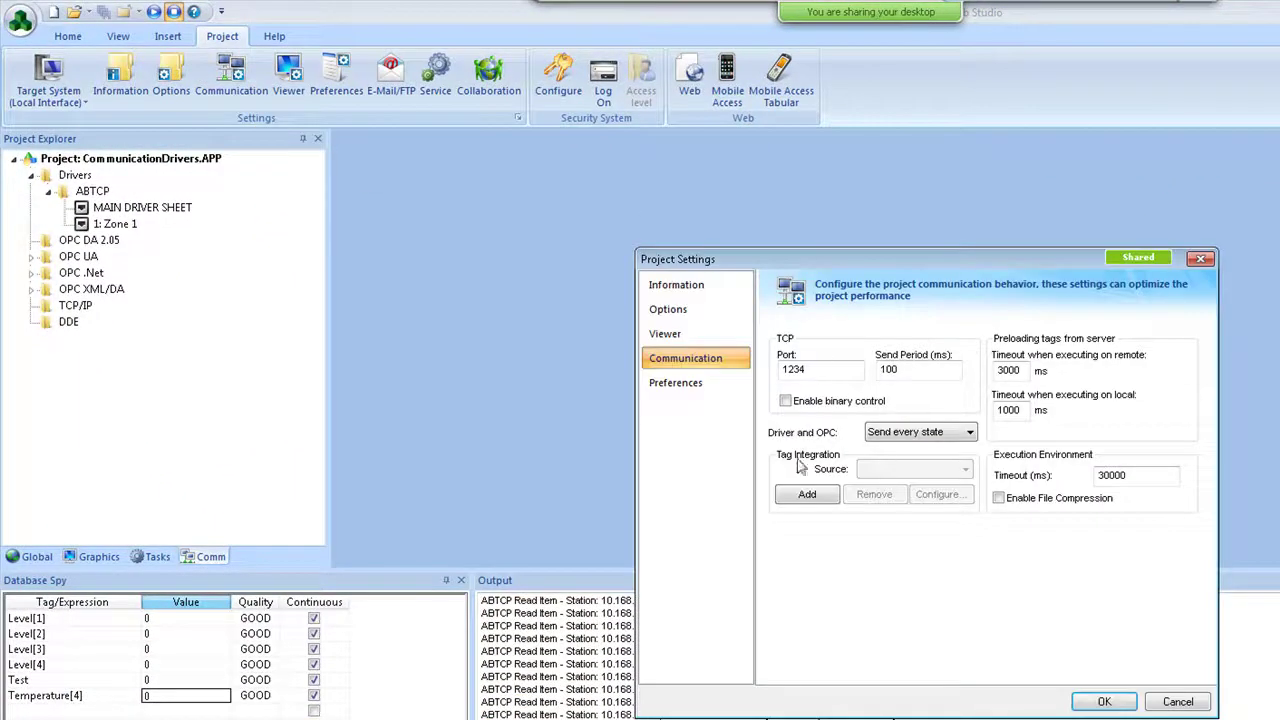
{"action": "left_click", "coordinate": [915, 432]}
{"action": "left_click", "coordinate": [905, 461]}
{"action": "left_click", "coordinate": [807, 494]}
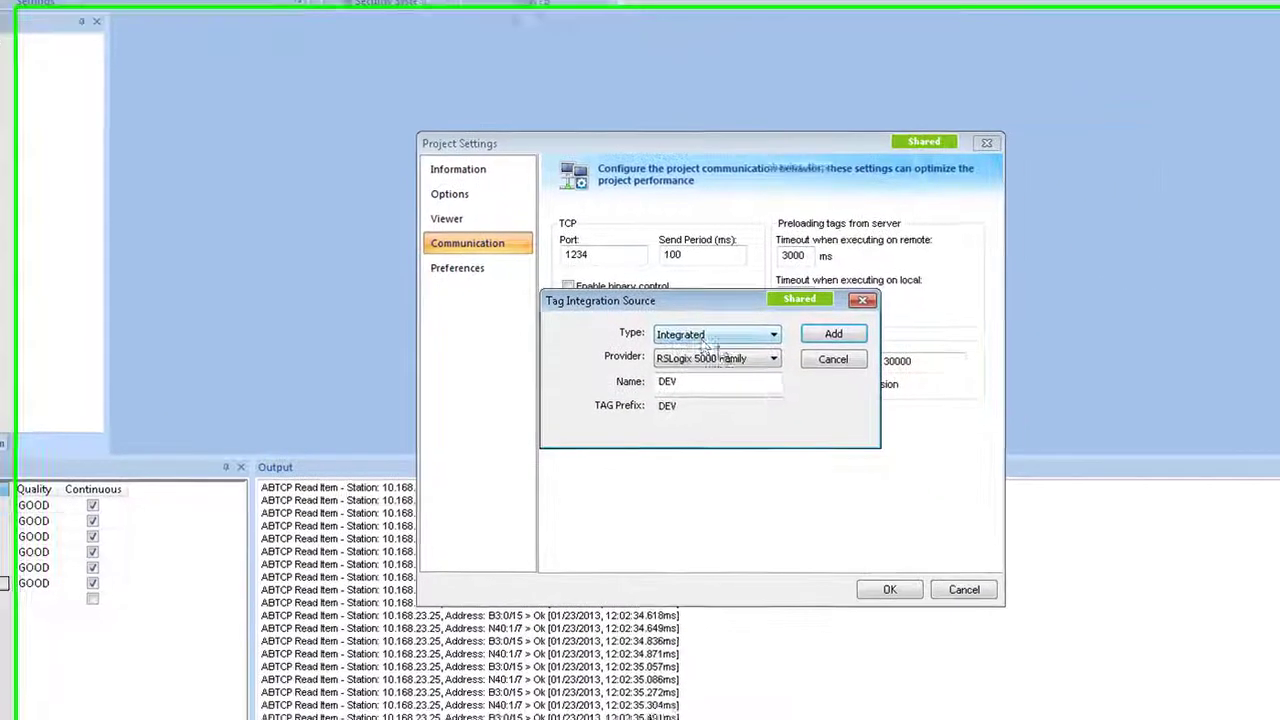
{"action": "left_click", "coordinate": [712, 357]}
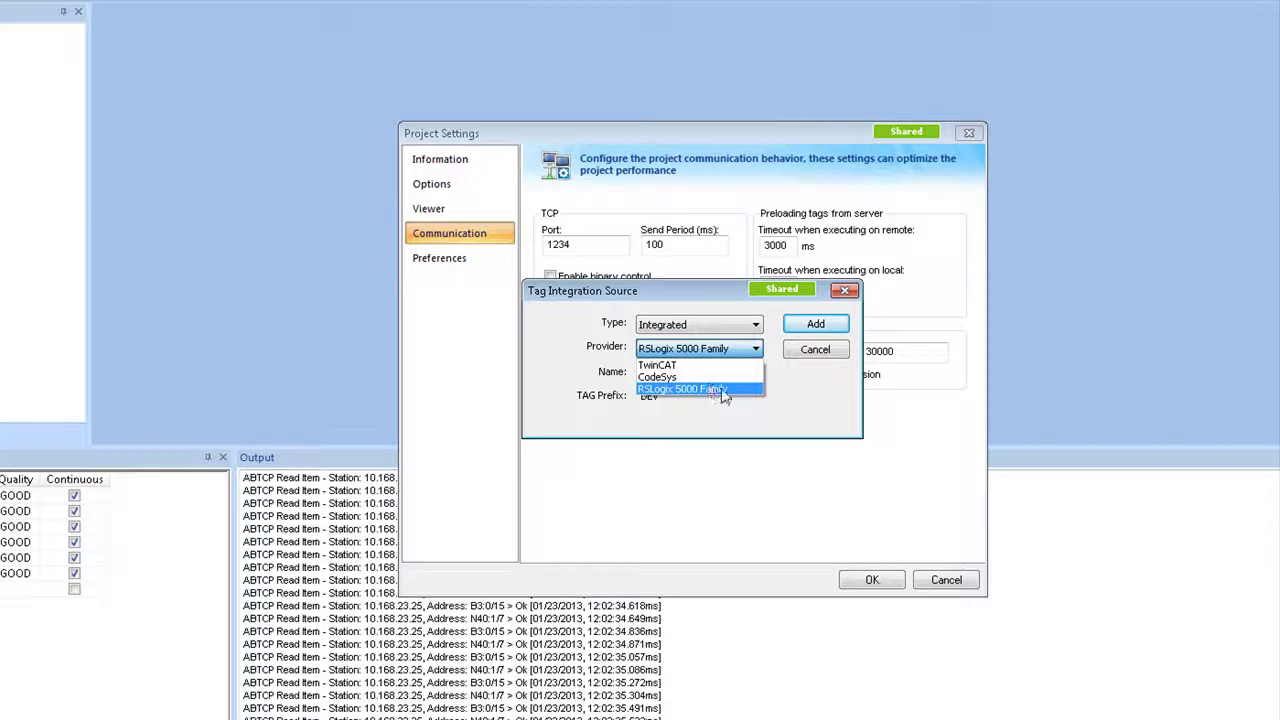
{"action": "left_click", "coordinate": [712, 389]}
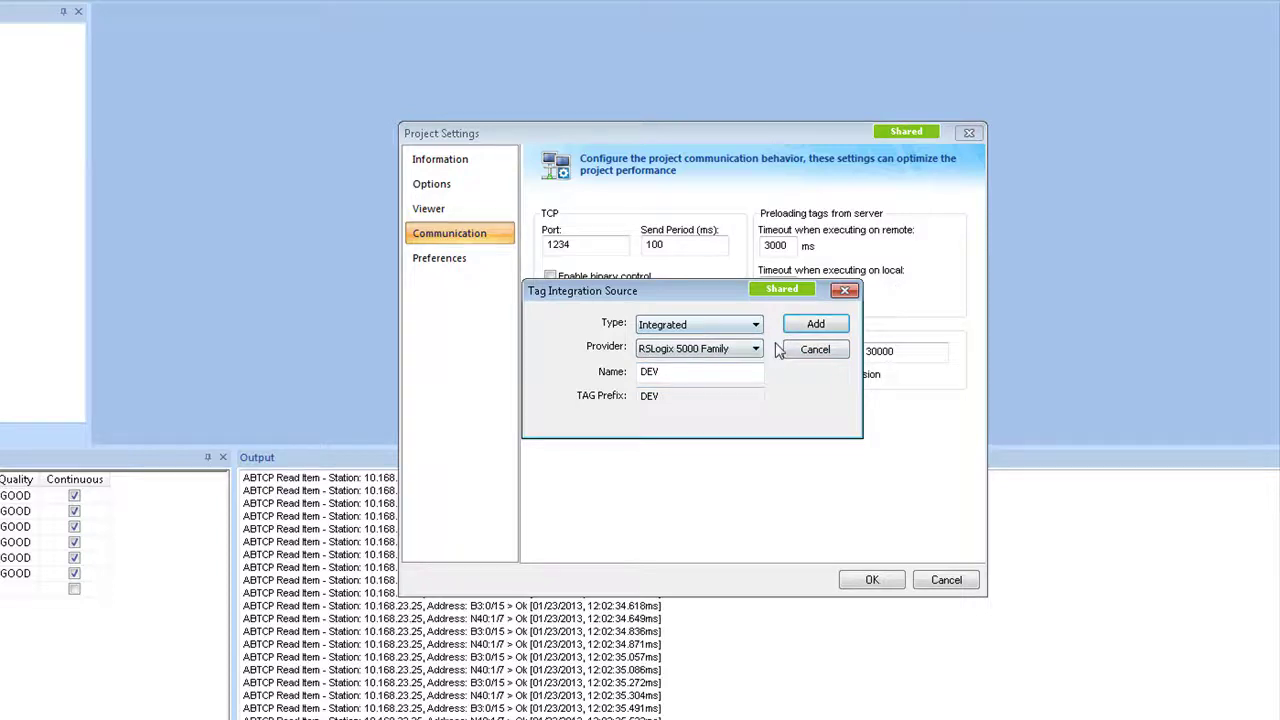
Change the tag integration provider to TwinCAT and open the interface configuration for the DEV source
{"action": "left_click", "coordinate": [756, 348]}
{"action": "left_click", "coordinate": [726, 366]}
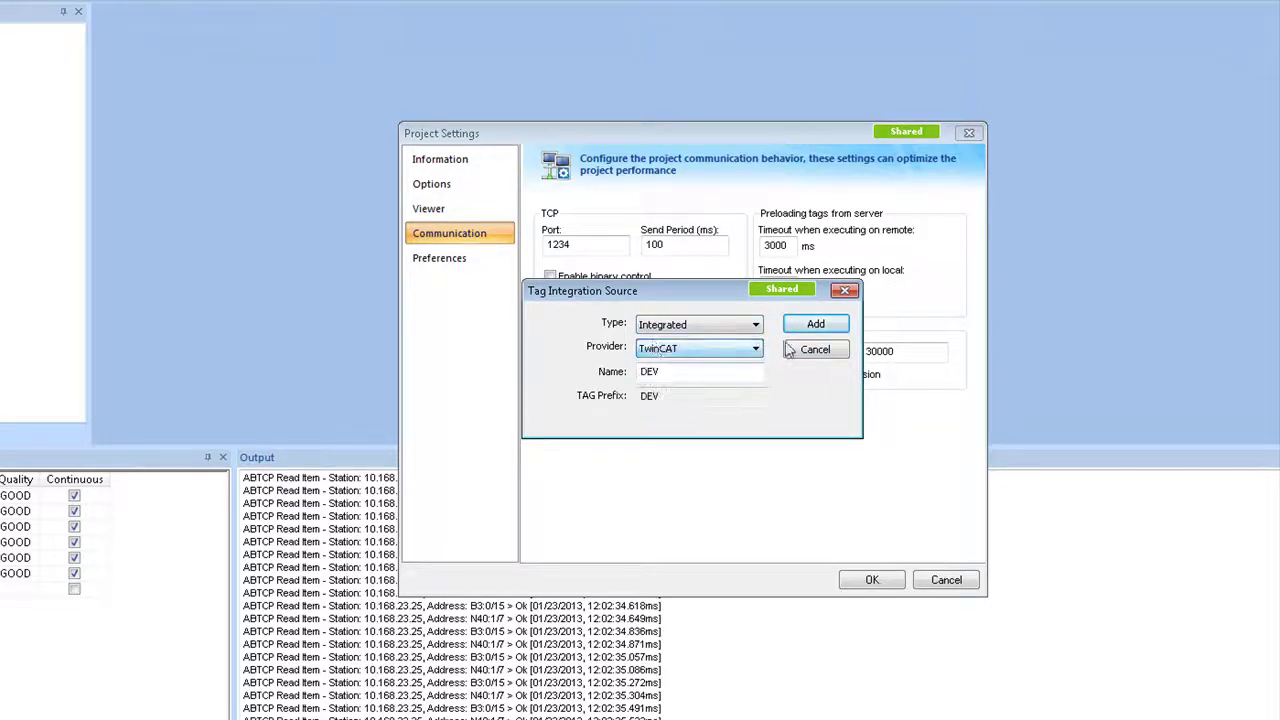
{"action": "left_click", "coordinate": [816, 323]}
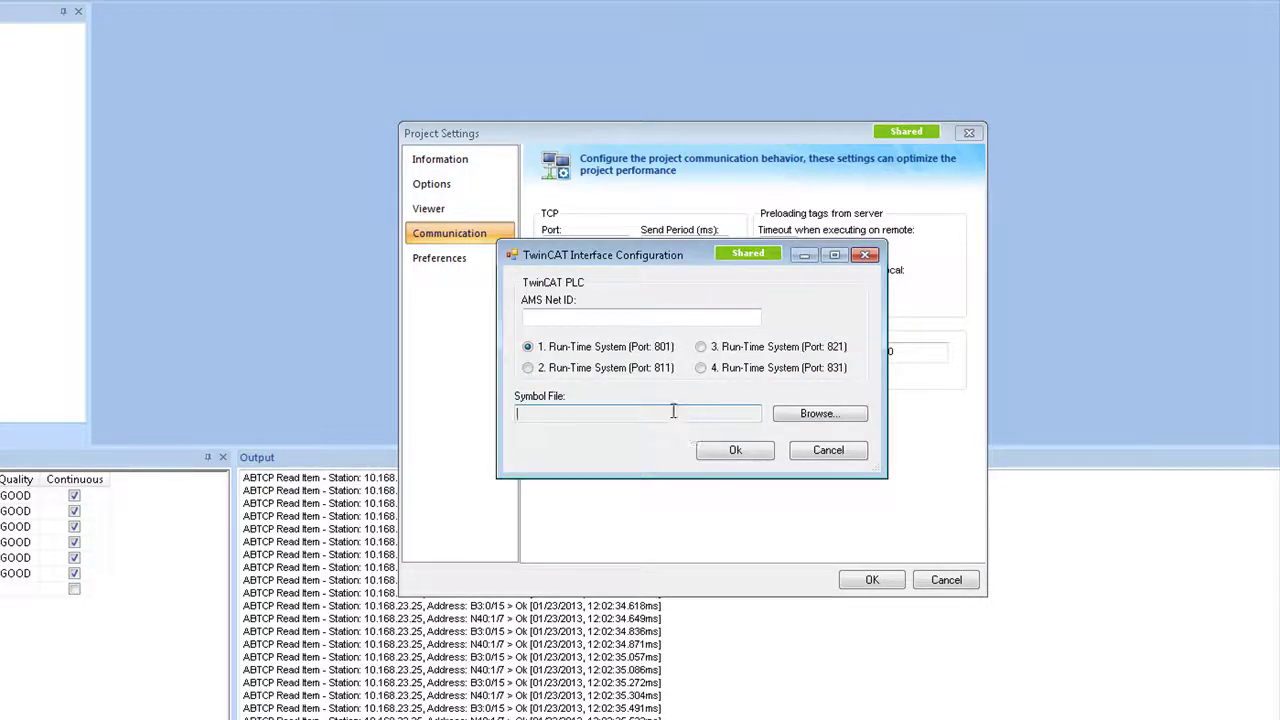
Discard the TwinCAT interface configuration, switch the provider to RSLogix 5000 Family, and view its connection and L5K file options
{"action": "left_click", "coordinate": [842, 452]}
{"action": "left_click", "coordinate": [740, 348]}
{"action": "left_click", "coordinate": [700, 389]}
{"action": "left_click", "coordinate": [816, 326]}
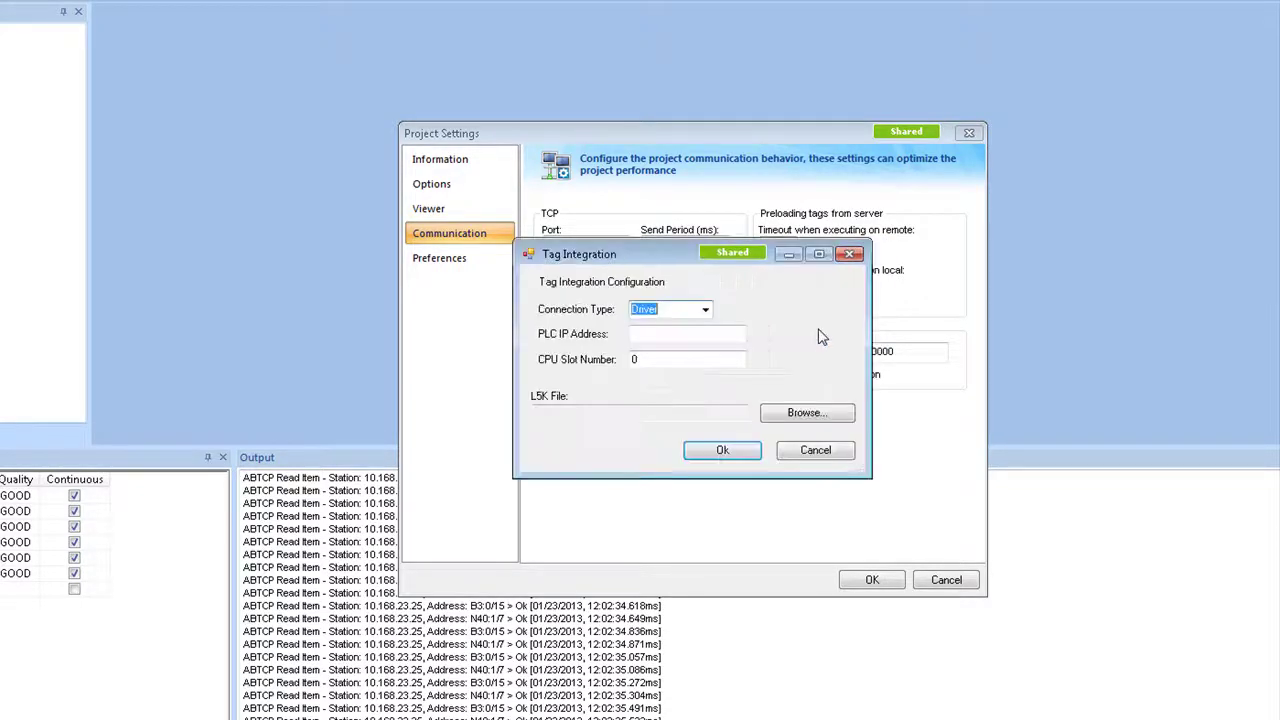
{"action": "left_click", "coordinate": [660, 410]}
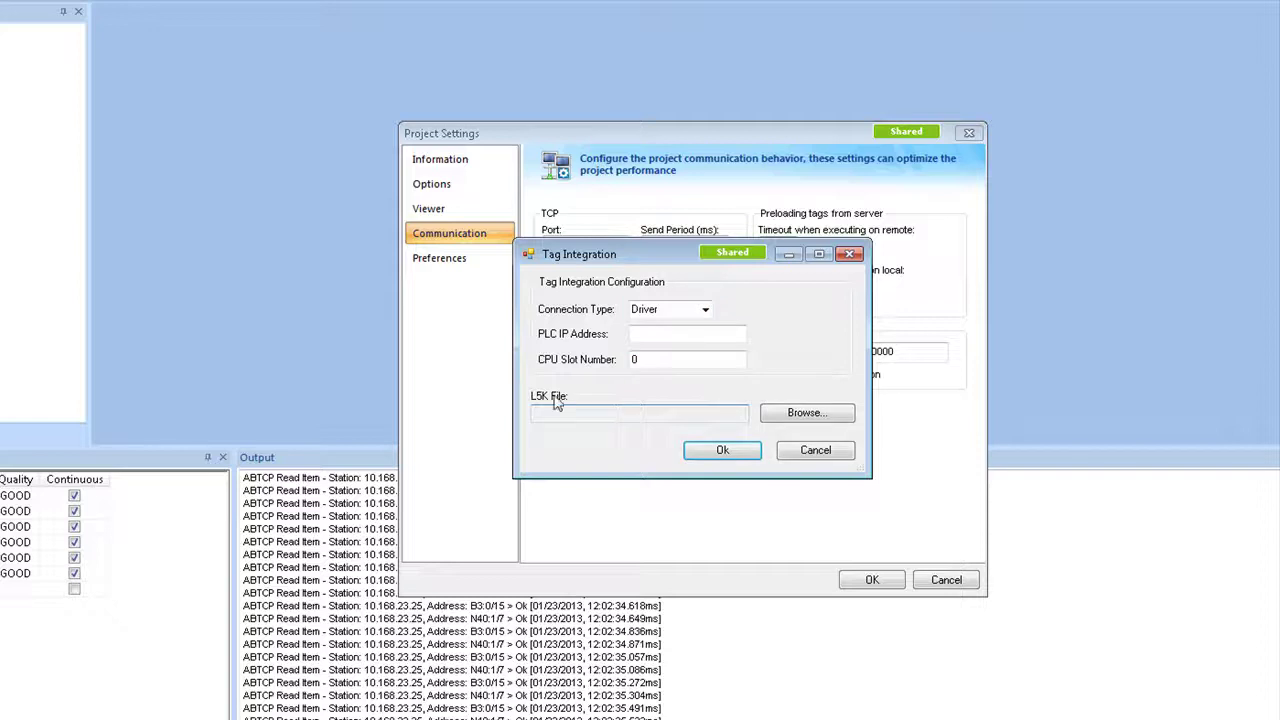
{"action": "left_click", "coordinate": [845, 455]}
Choose CodeSys as the tag integration provider, review the provider options, and close the project settings without adding a source
{"action": "left_click", "coordinate": [730, 348]}
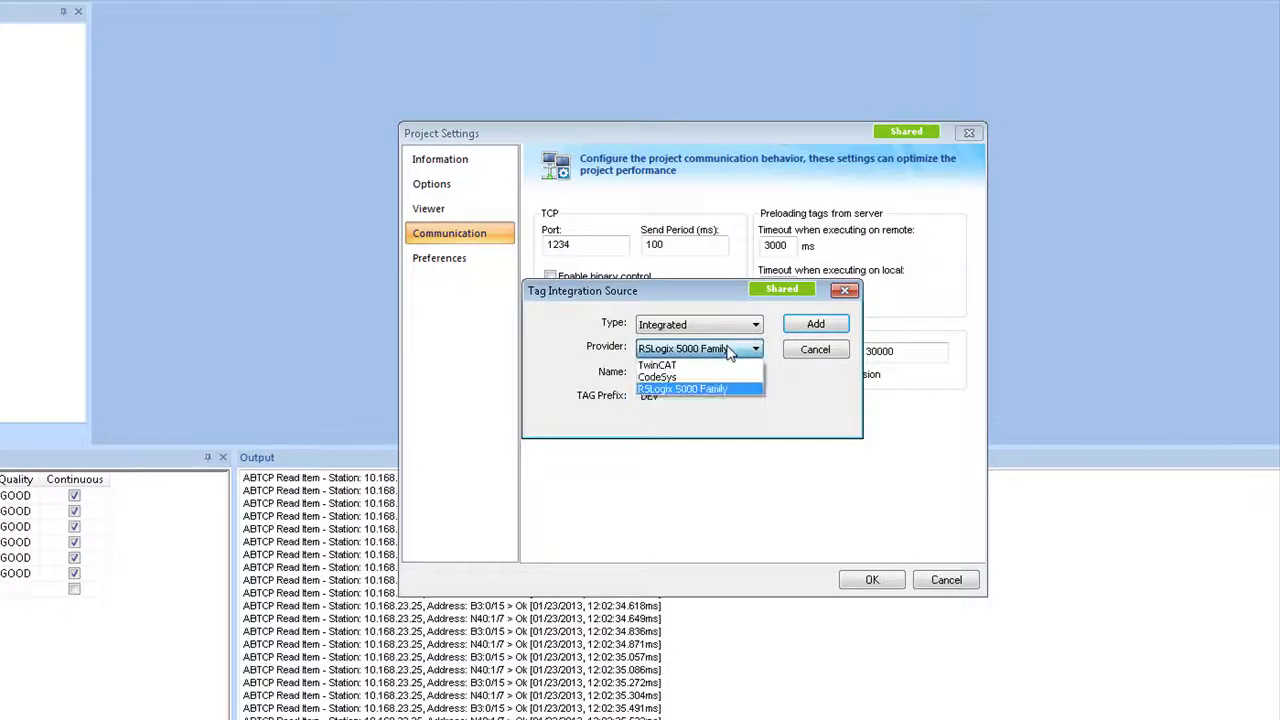
{"action": "left_click", "coordinate": [660, 377]}
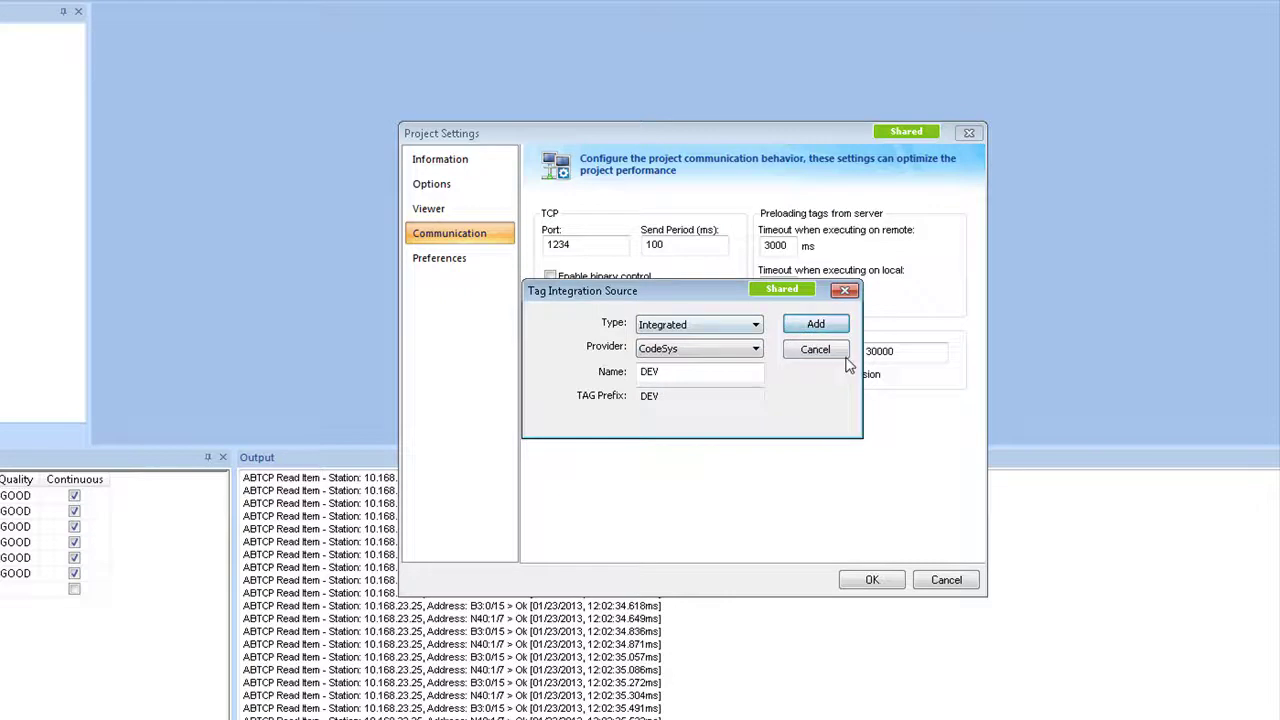
{"action": "left_click", "coordinate": [751, 355]}
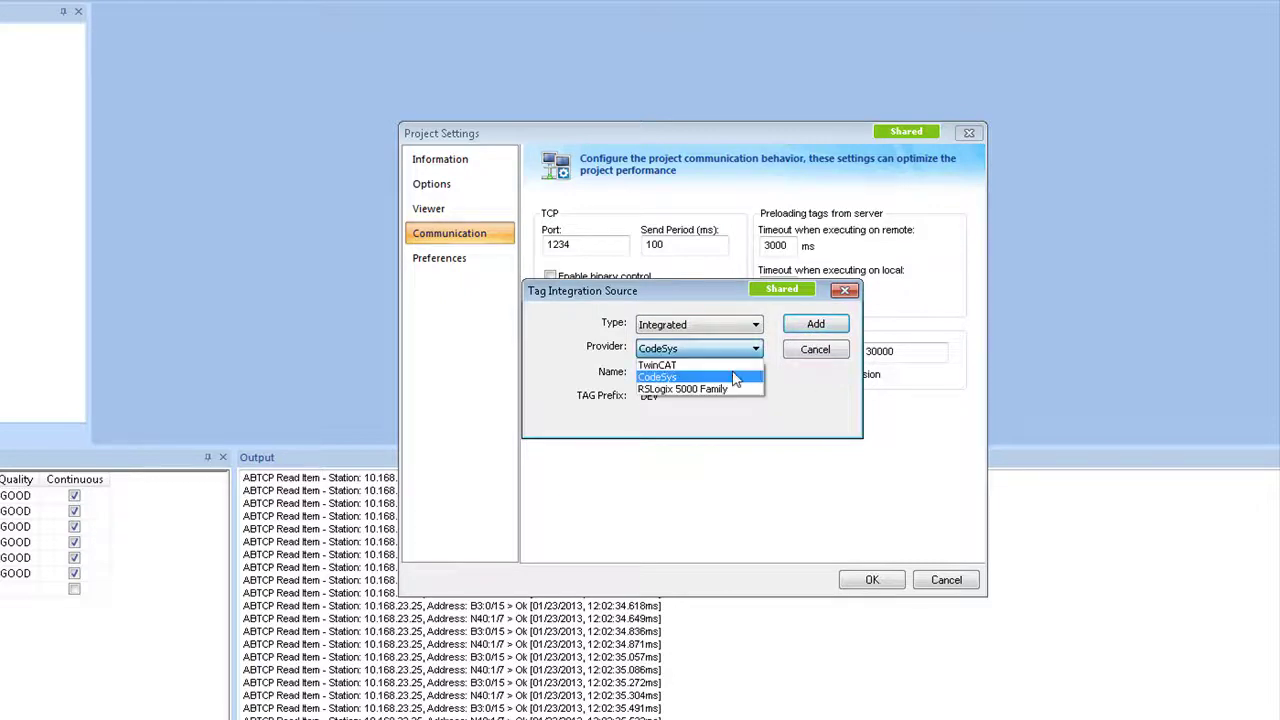
{"action": "left_click", "coordinate": [730, 356]}
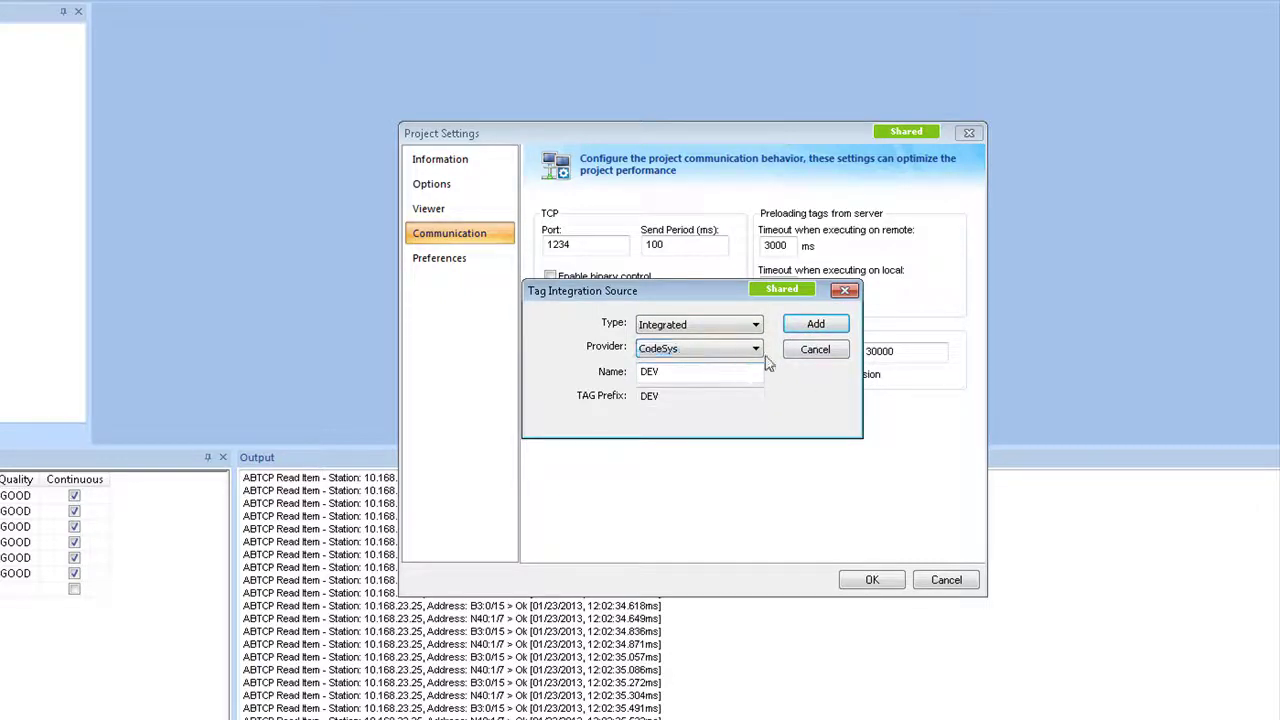
{"action": "left_click", "coordinate": [826, 355]}
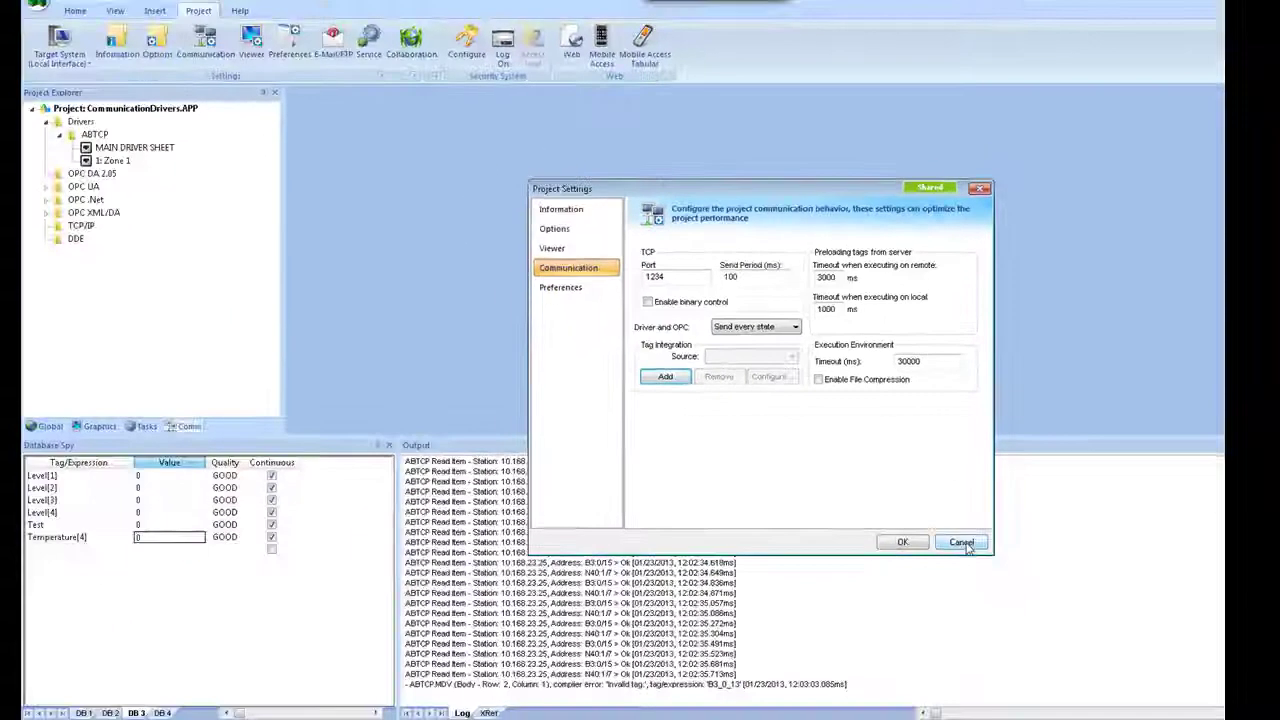
{"action": "left_click", "coordinate": [948, 584]}
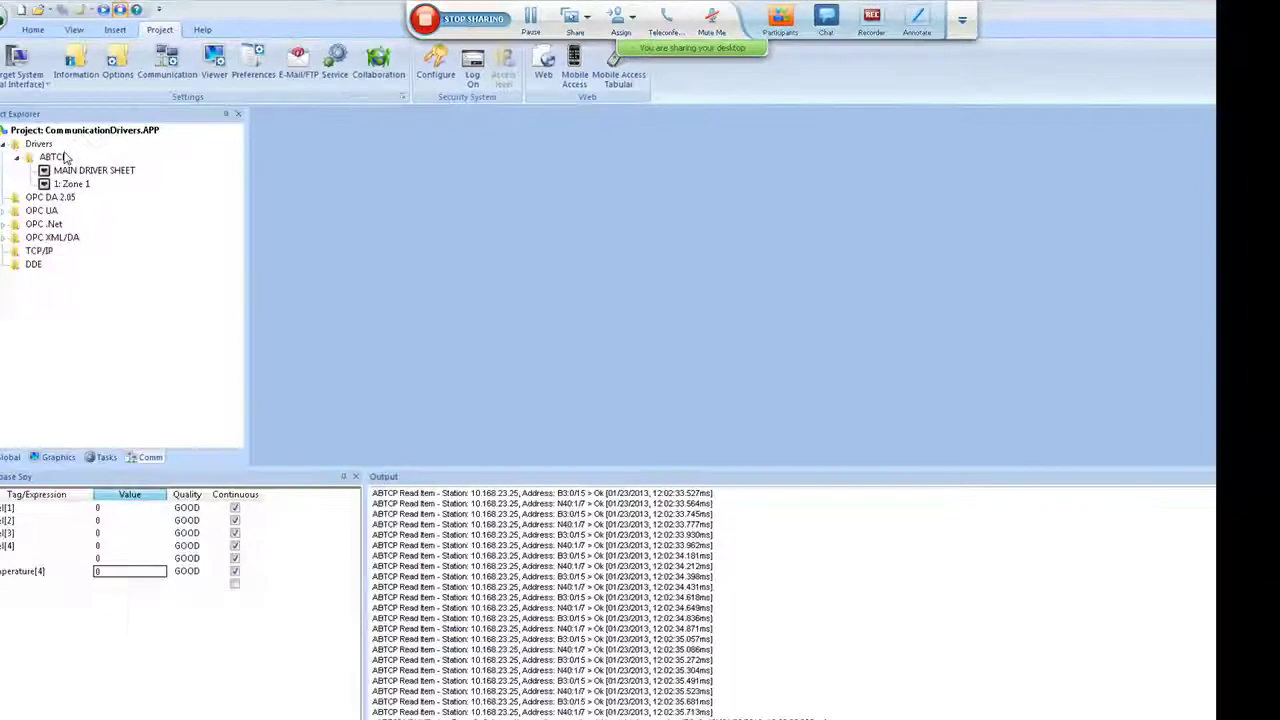
Open the ABTCP driver's communication settings and go to its advanced settings
{"action": "right_click", "coordinate": [172, 143]}
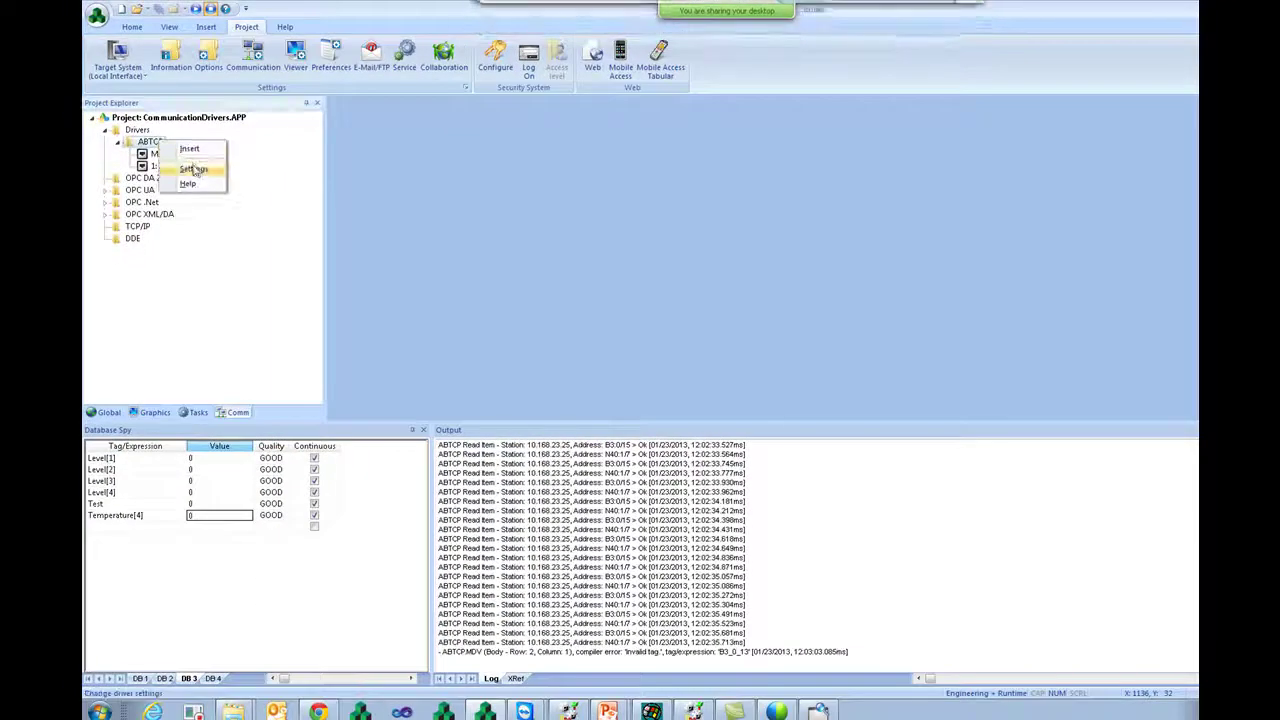
{"action": "left_click", "coordinate": [194, 169]}
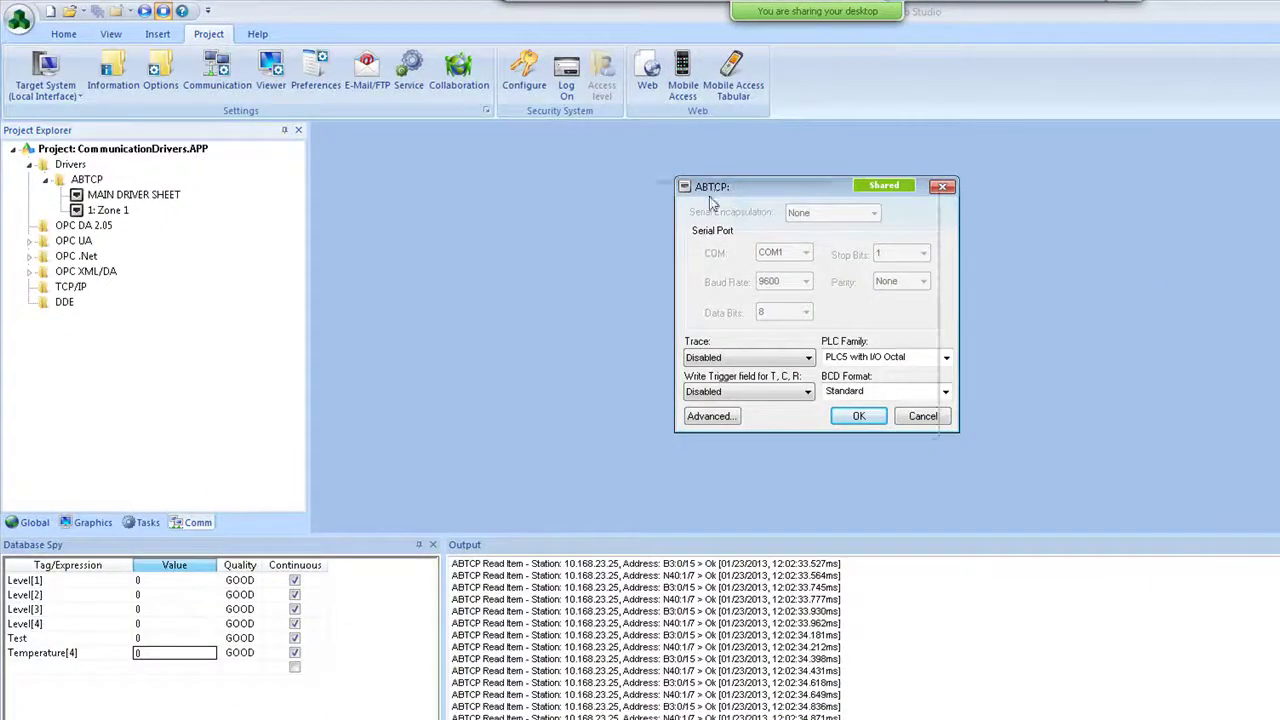
{"action": "left_click_drag", "start_coordinate": [715, 175], "coordinate": [634, 161]}
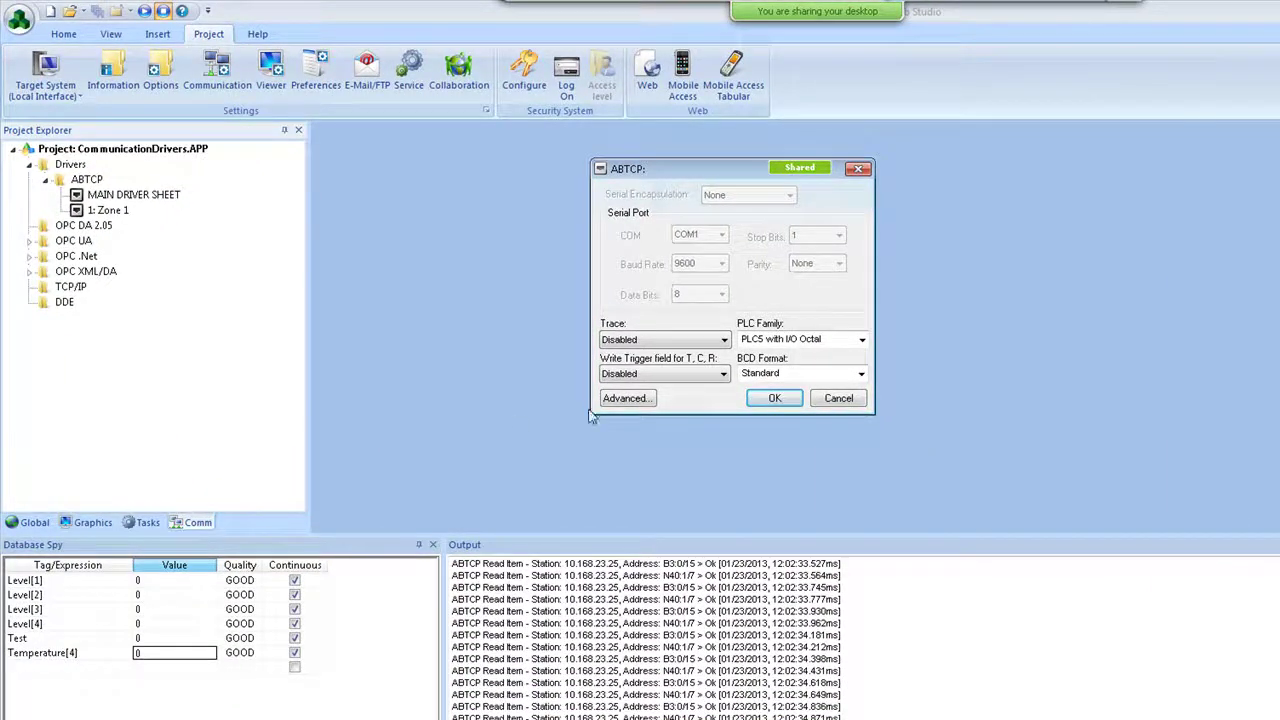
{"action": "left_click", "coordinate": [643, 398]}
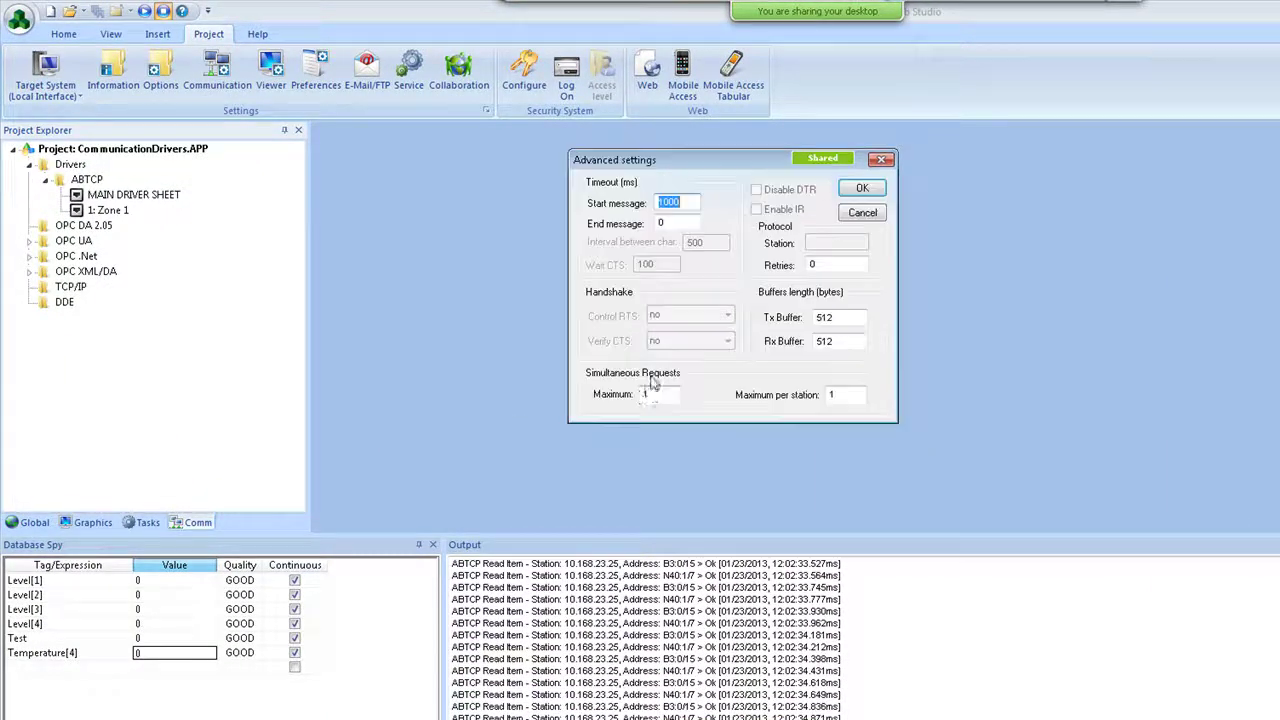
Examine the ABTCP simultaneous requests limits, overall maximum and maximum per station, and close the driver settings without changing them
{"action": "left_click", "coordinate": [648, 394]}
{"action": "left_click", "coordinate": [838, 395]}
{"action": "left_click", "coordinate": [668, 394]}
{"action": "left_click", "coordinate": [850, 395]}
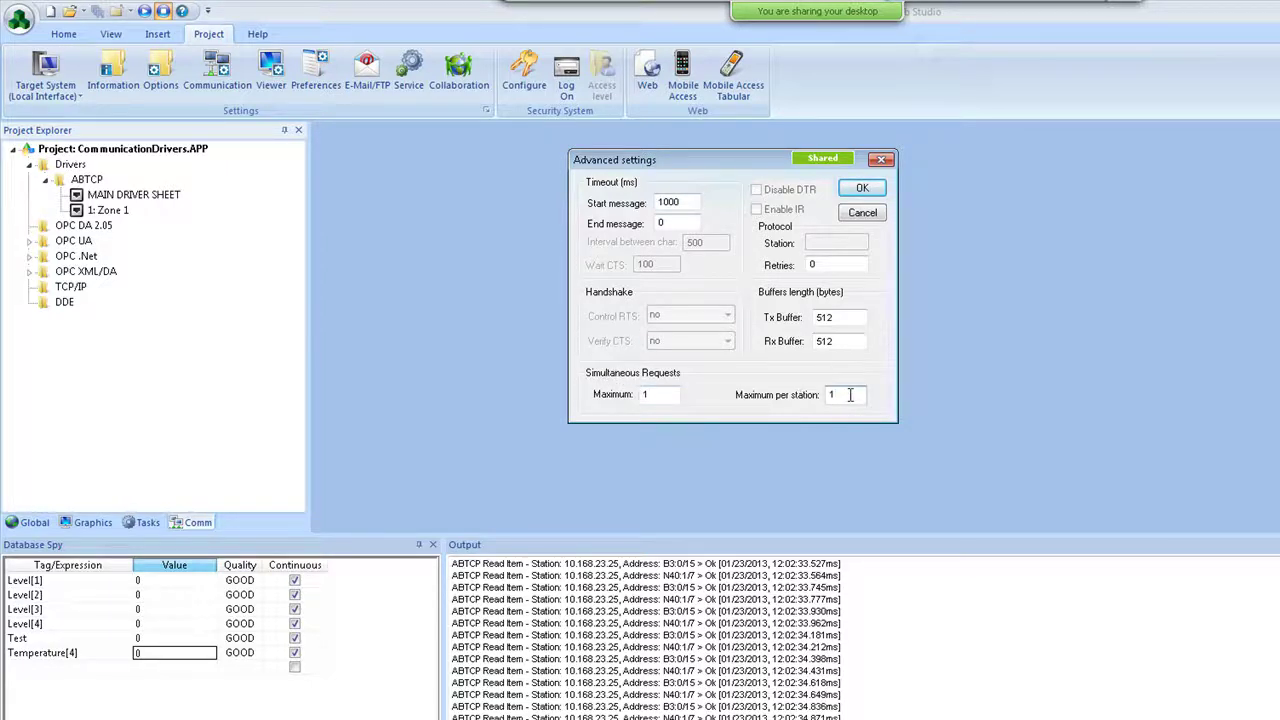
{"action": "left_click", "coordinate": [670, 394]}
{"action": "left_click_drag", "start_coordinate": [668, 394], "coordinate": [630, 400]}
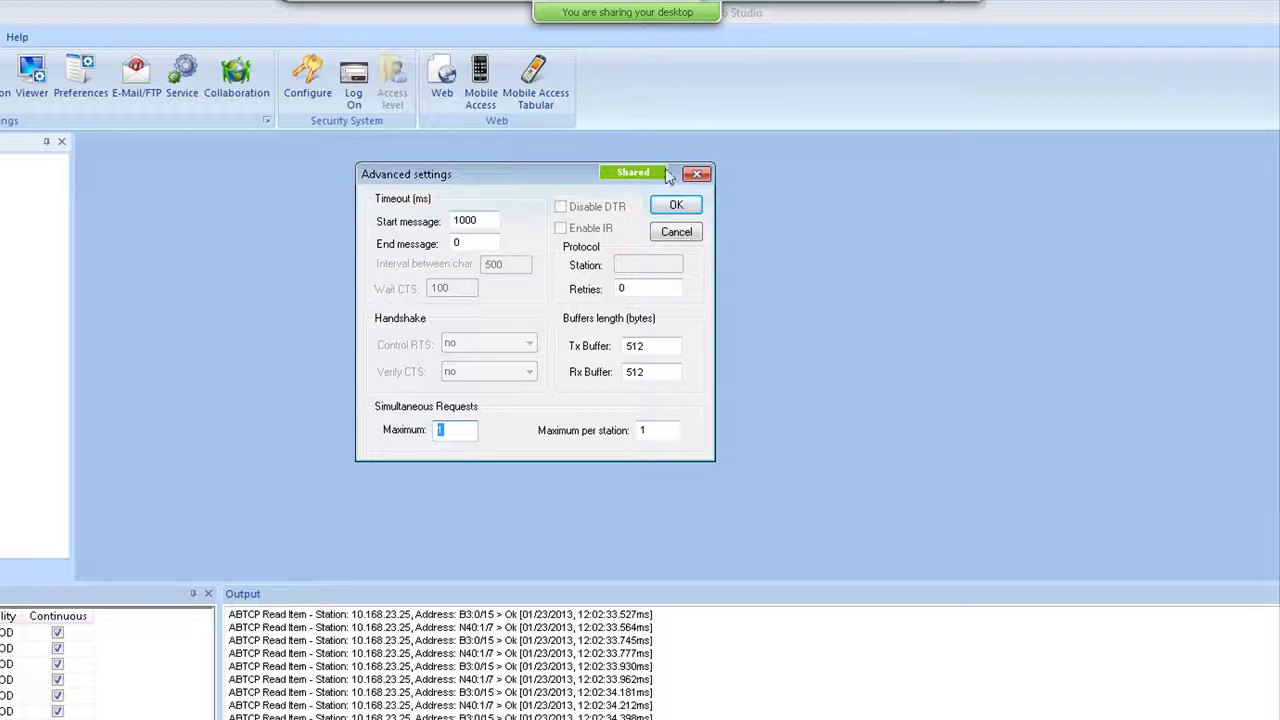
{"action": "left_click", "coordinate": [697, 175]}
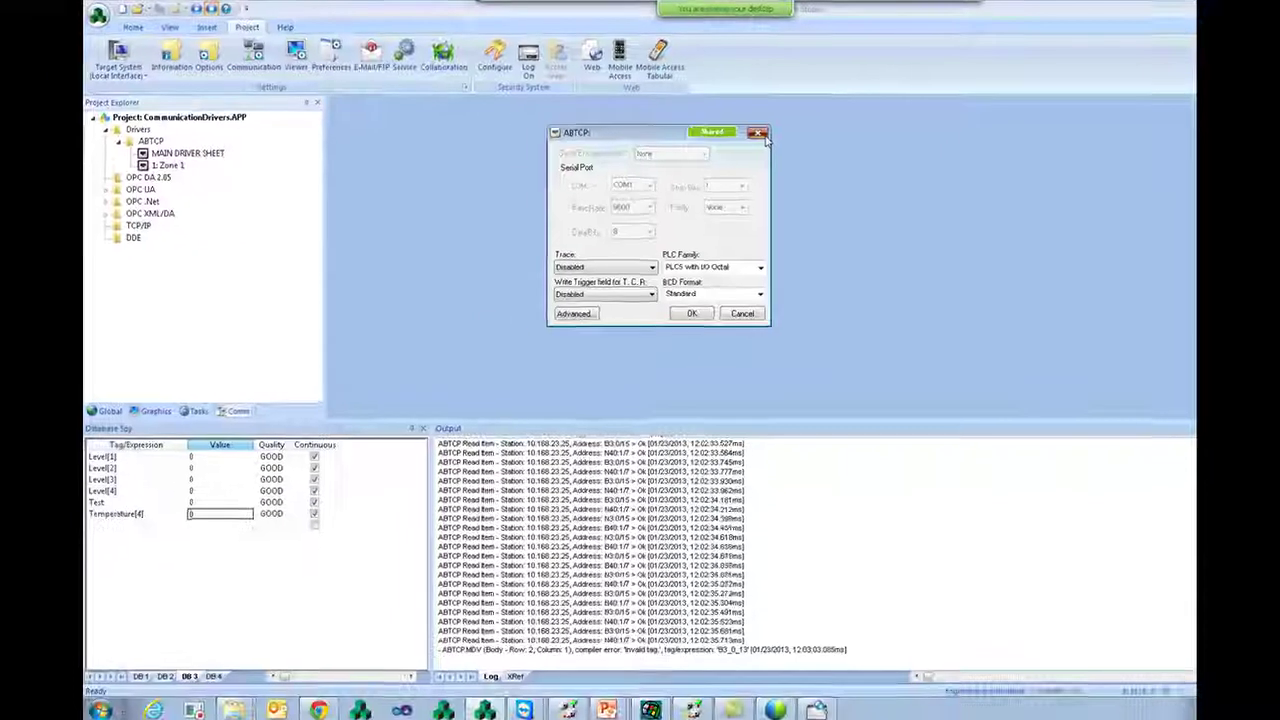
{"action": "left_click", "coordinate": [680, 188]}
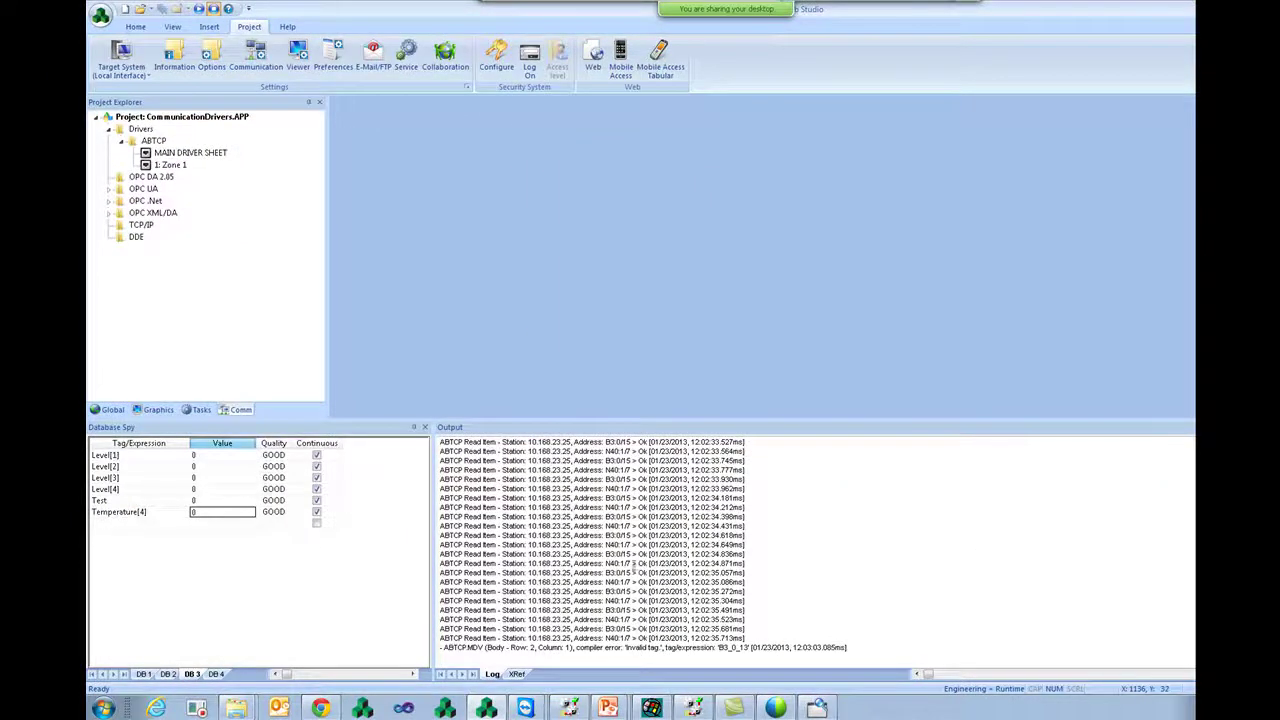
Switch to RSLogix 5000, collapse MyDintTag_102 in the controller tags, and set the display style of MyDintTag_106 to Binary
{"action": "left_click", "coordinate": [695, 708]}
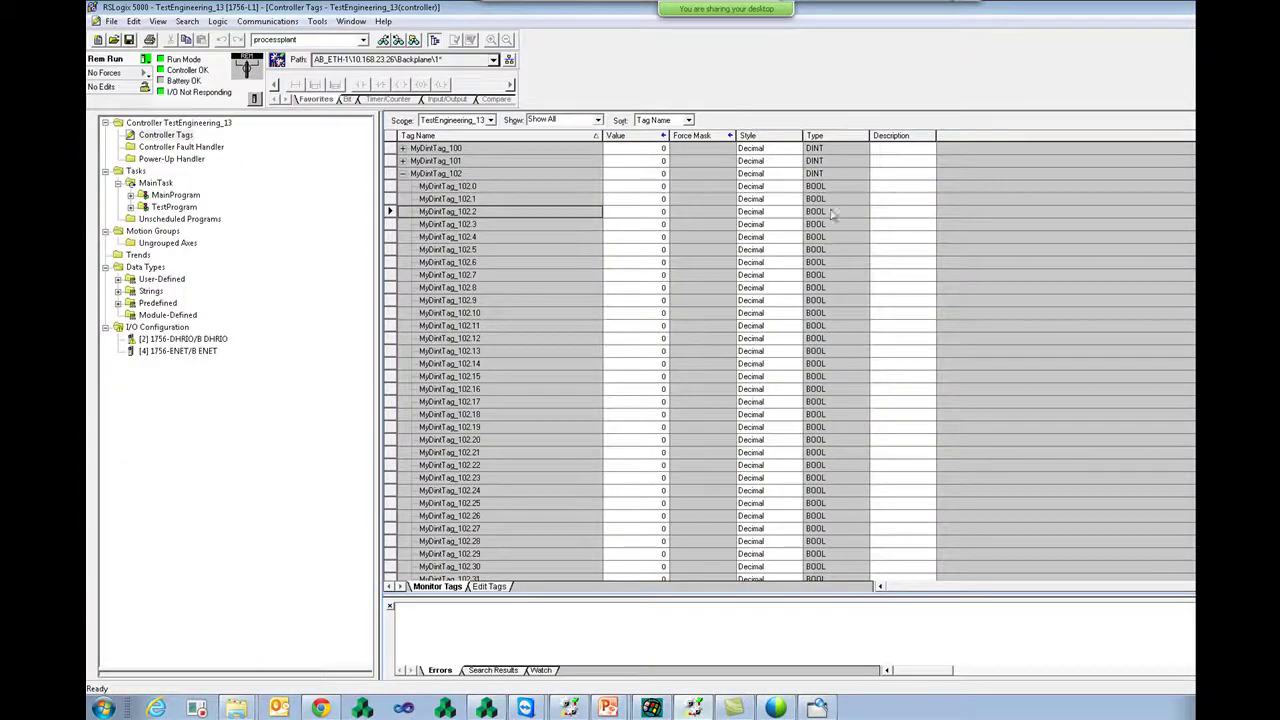
{"action": "left_click", "coordinate": [403, 174]}
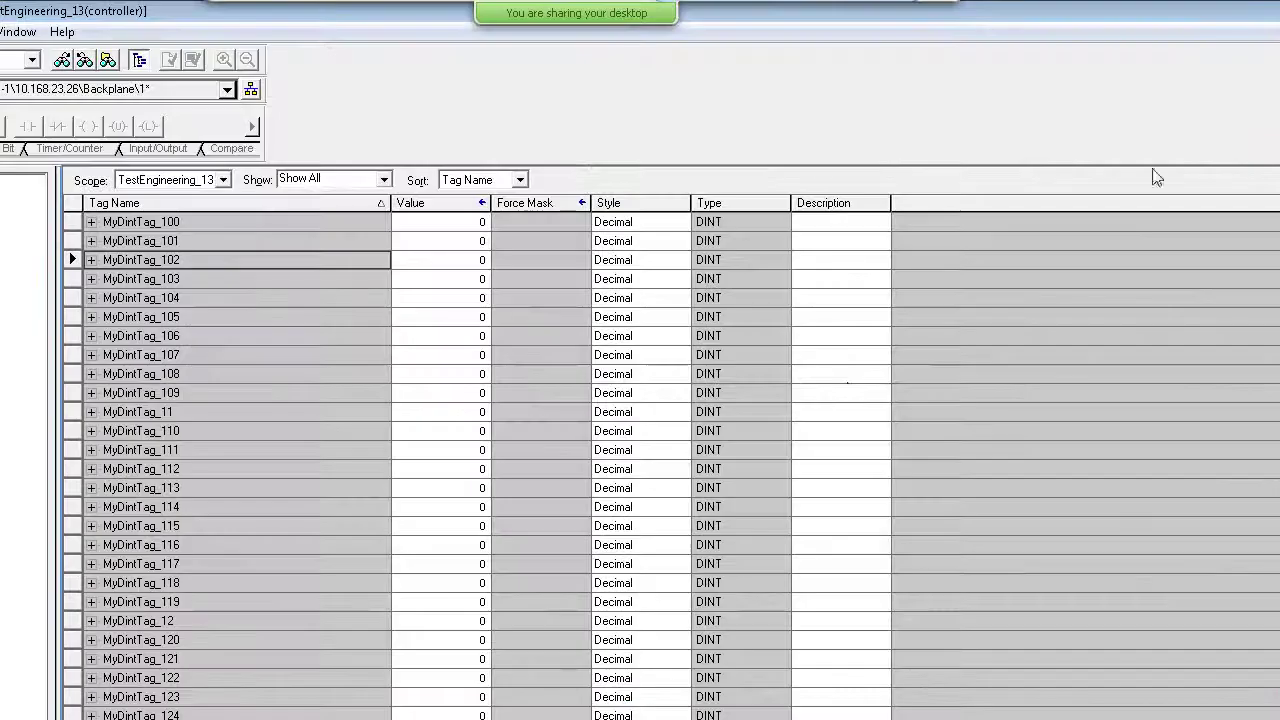
{"action": "left_click", "coordinate": [640, 335]}
{"action": "left_click", "coordinate": [680, 335]}
{"action": "left_click", "coordinate": [615, 354]}
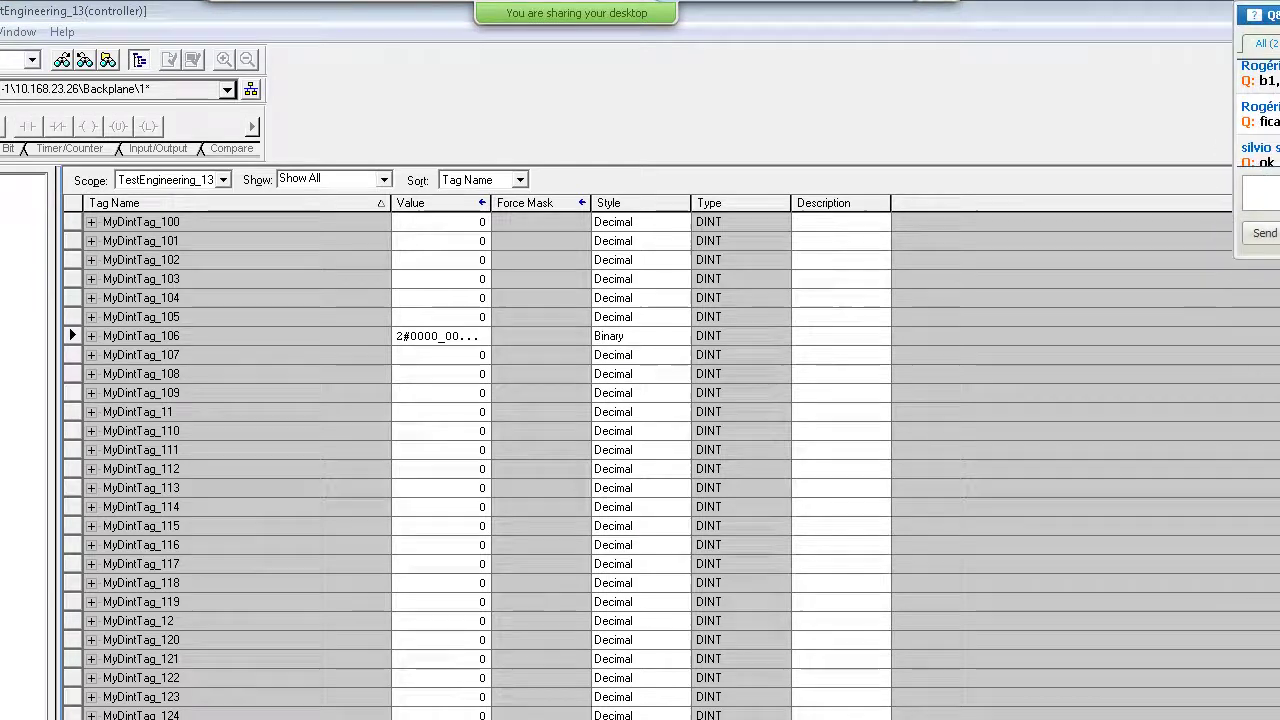
Look through the whole controller tag list to examine the available tag names, styles and data types
{"action": "scroll", "coordinate": [475, 465], "scroll_direction": "up", "scroll_amount": 15}
{"action": "scroll", "coordinate": [475, 465], "scroll_direction": "up", "scroll_amount": 10}
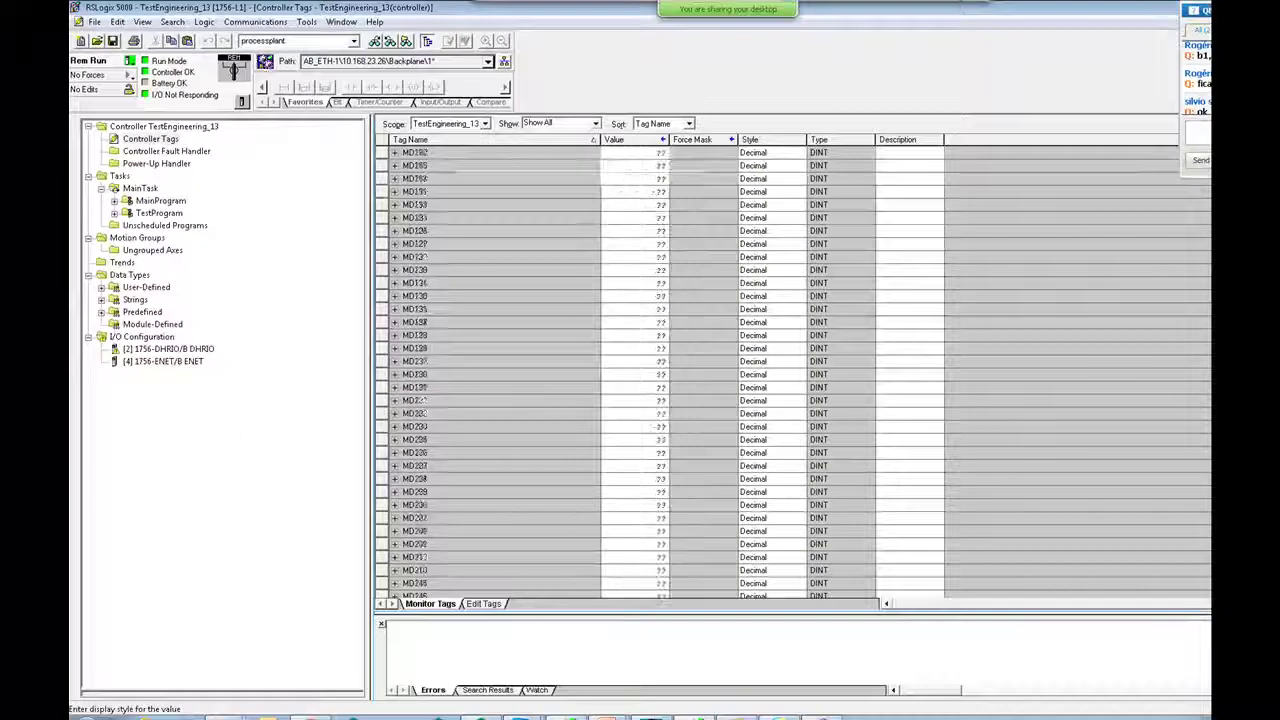
{"action": "scroll", "coordinate": [660, 370], "scroll_direction": "up", "scroll_amount": 10}
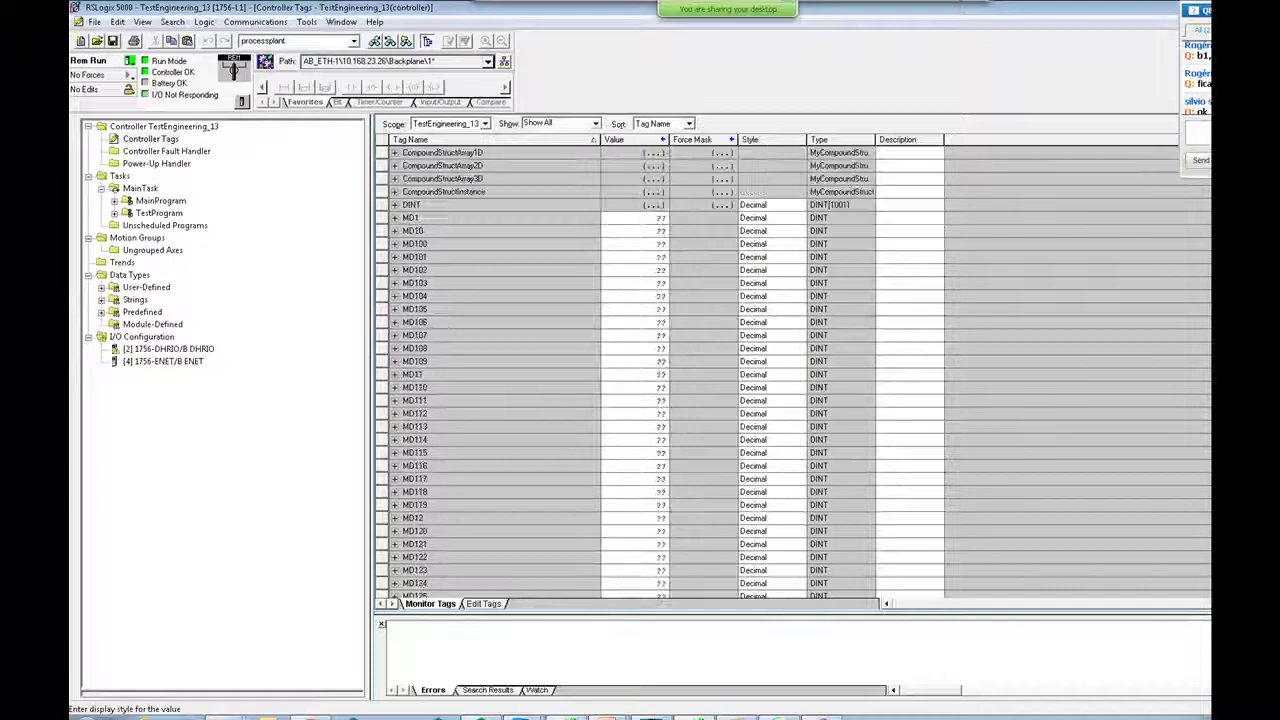
{"action": "scroll", "coordinate": [630, 370], "scroll_direction": "down", "scroll_amount": 20}
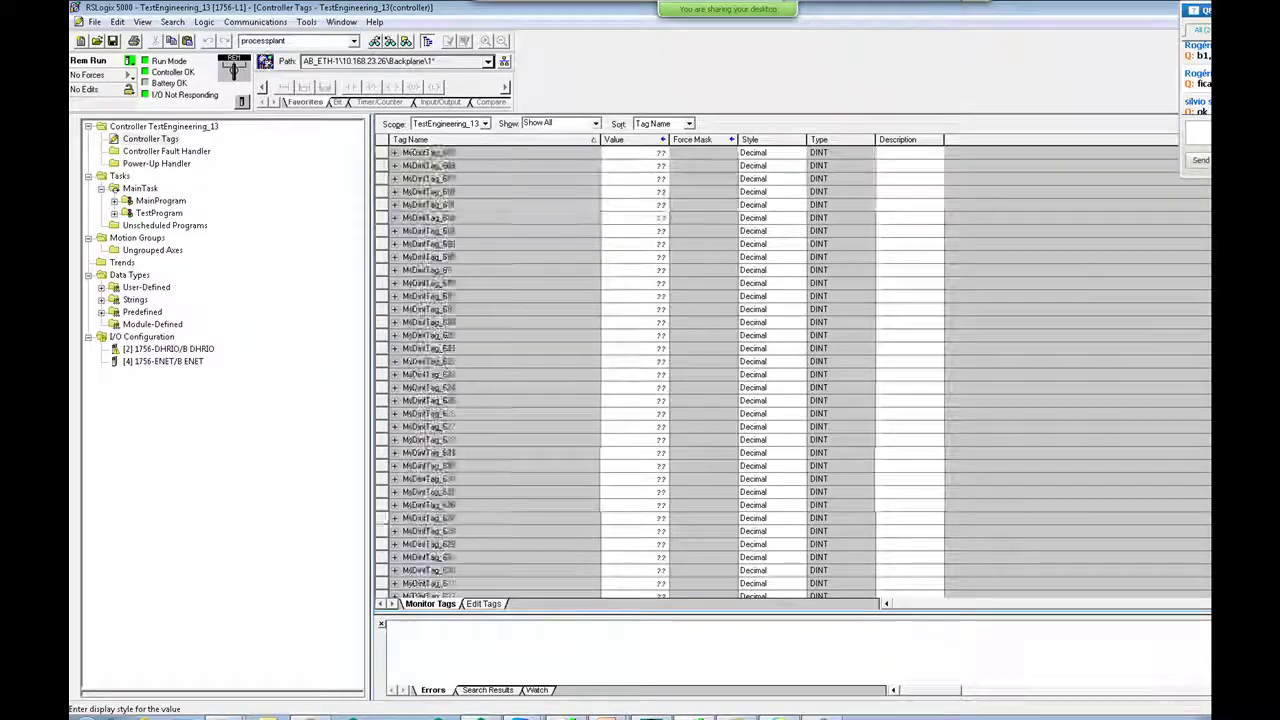
{"action": "scroll", "coordinate": [630, 370], "scroll_direction": "up", "scroll_amount": 7}
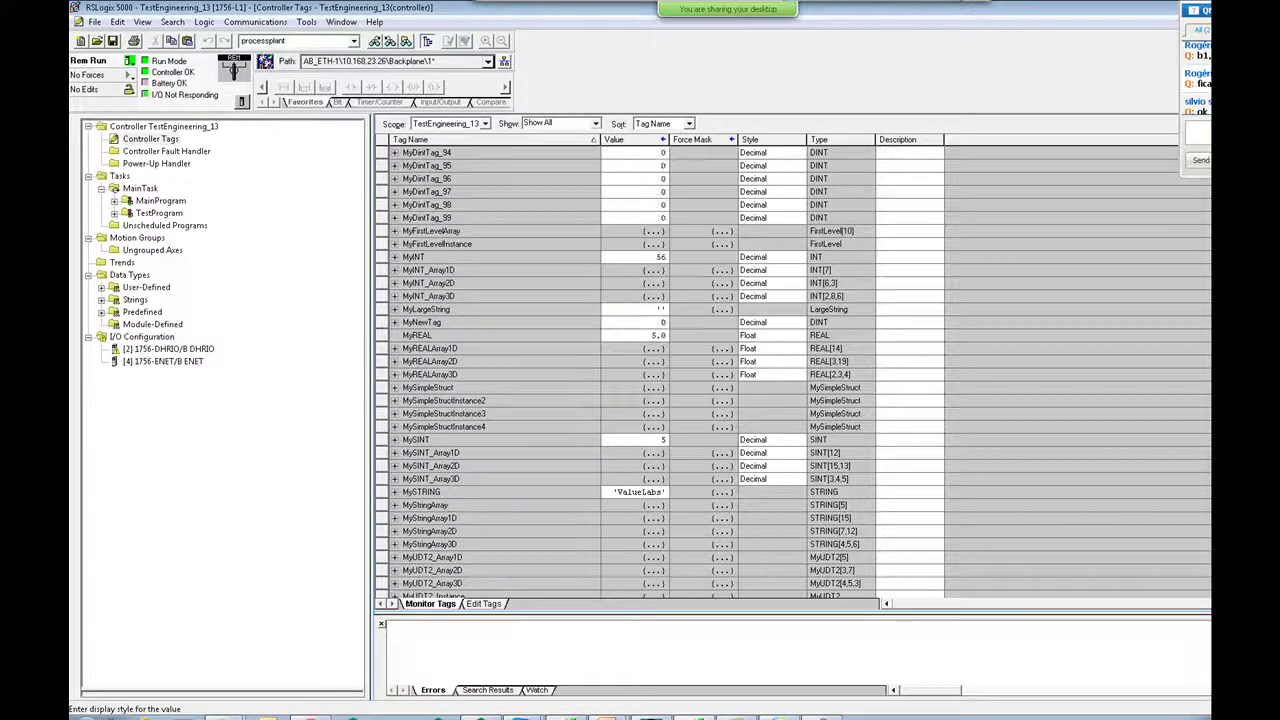
{"action": "scroll", "coordinate": [630, 370], "scroll_direction": "down", "scroll_amount": 8}
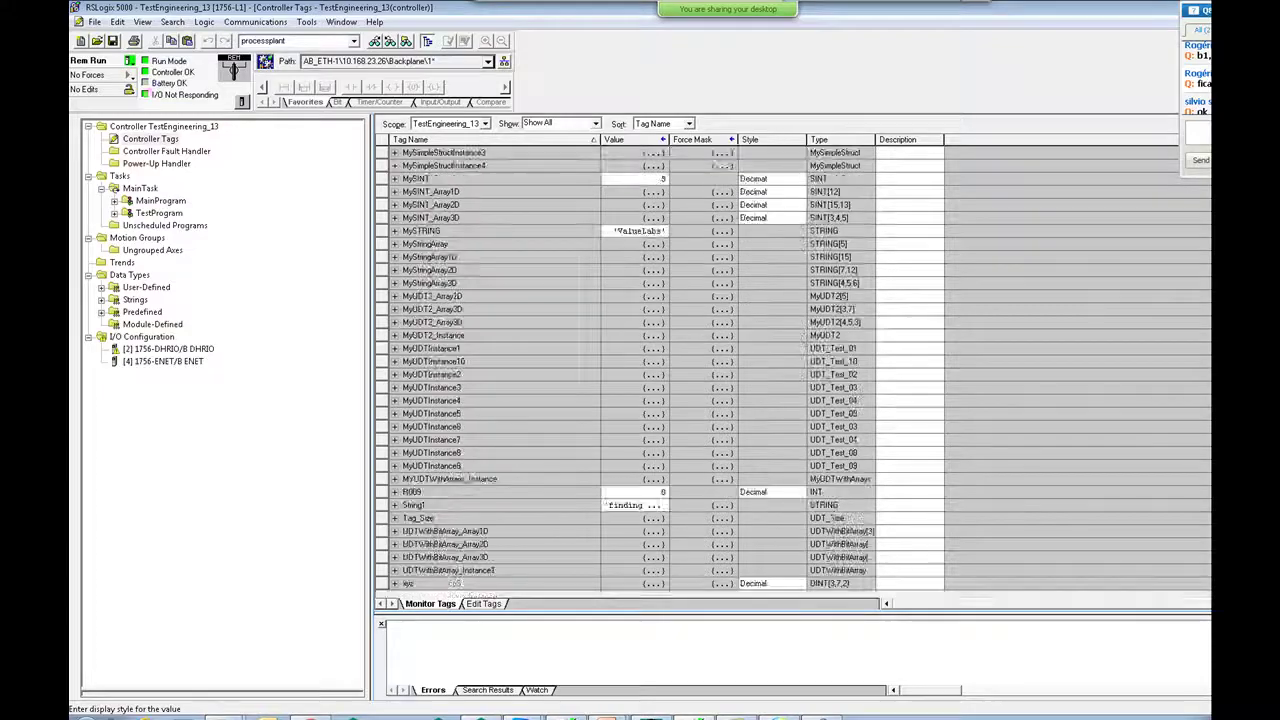
{"action": "scroll", "coordinate": [630, 370], "scroll_direction": "up", "scroll_amount": 15}
{"action": "scroll", "coordinate": [630, 370], "scroll_direction": "up", "scroll_amount": 15}
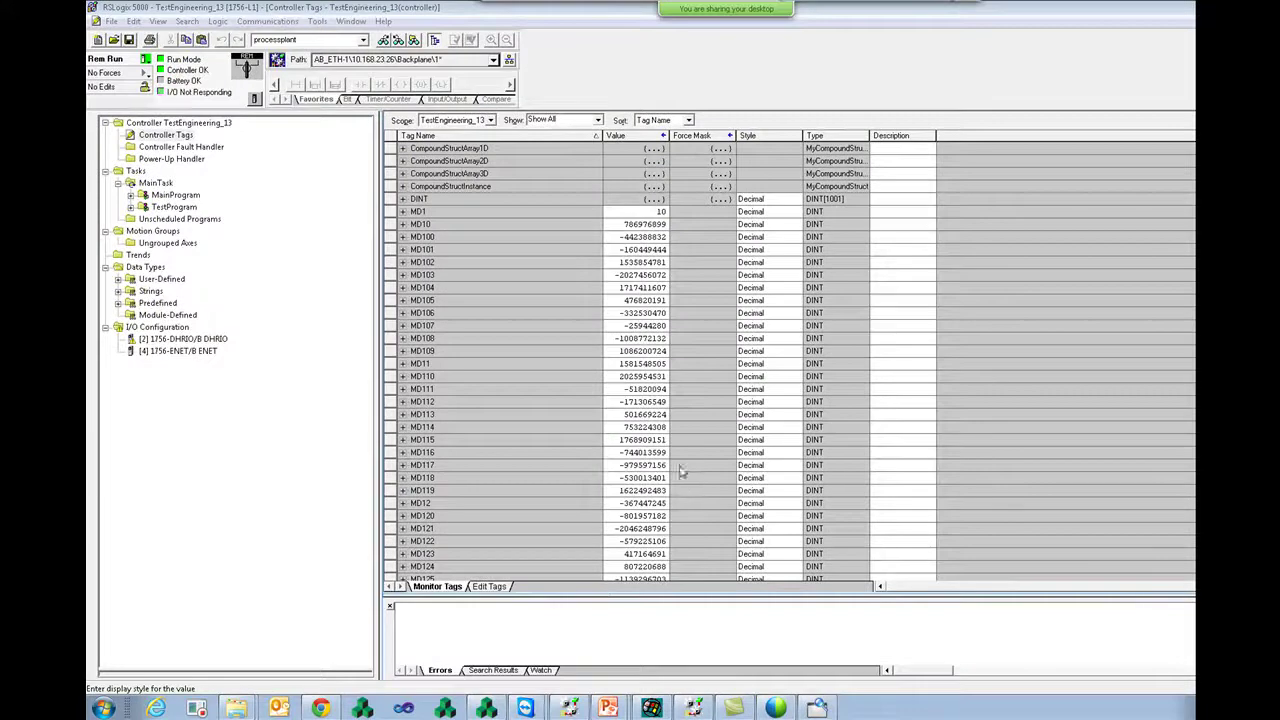
Switch to the UNO-2170 remote display and check the device's Windows CE system properties and the Remote Agent's version information
{"action": "left_click", "coordinate": [651, 708]}
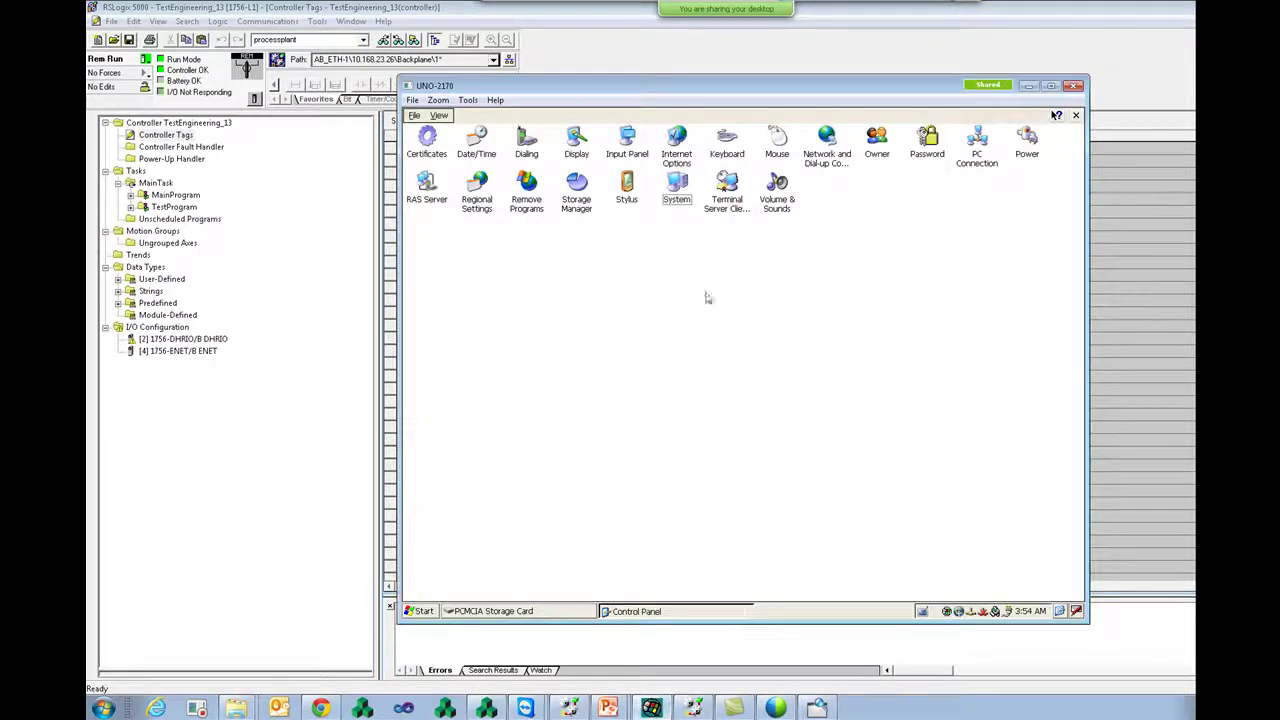
{"action": "left_click_drag", "start_coordinate": [547, 90], "coordinate": [577, 54]}
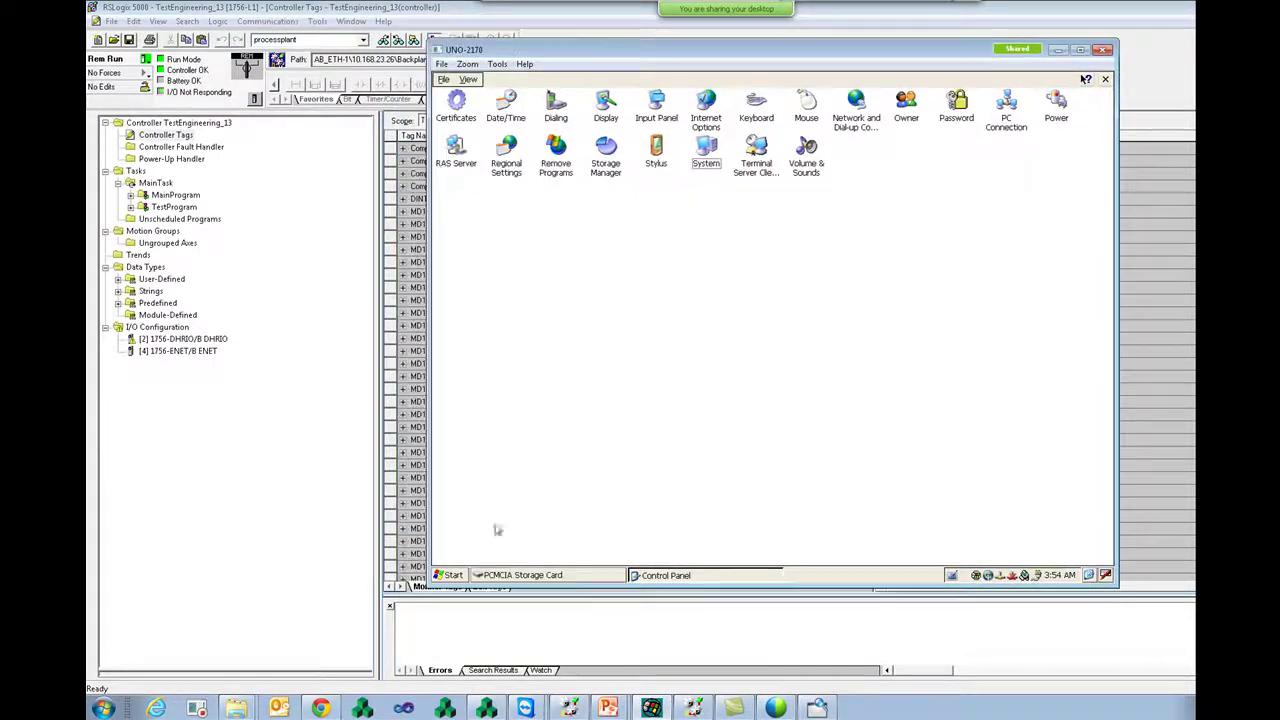
{"action": "double_click", "coordinate": [706, 150]}
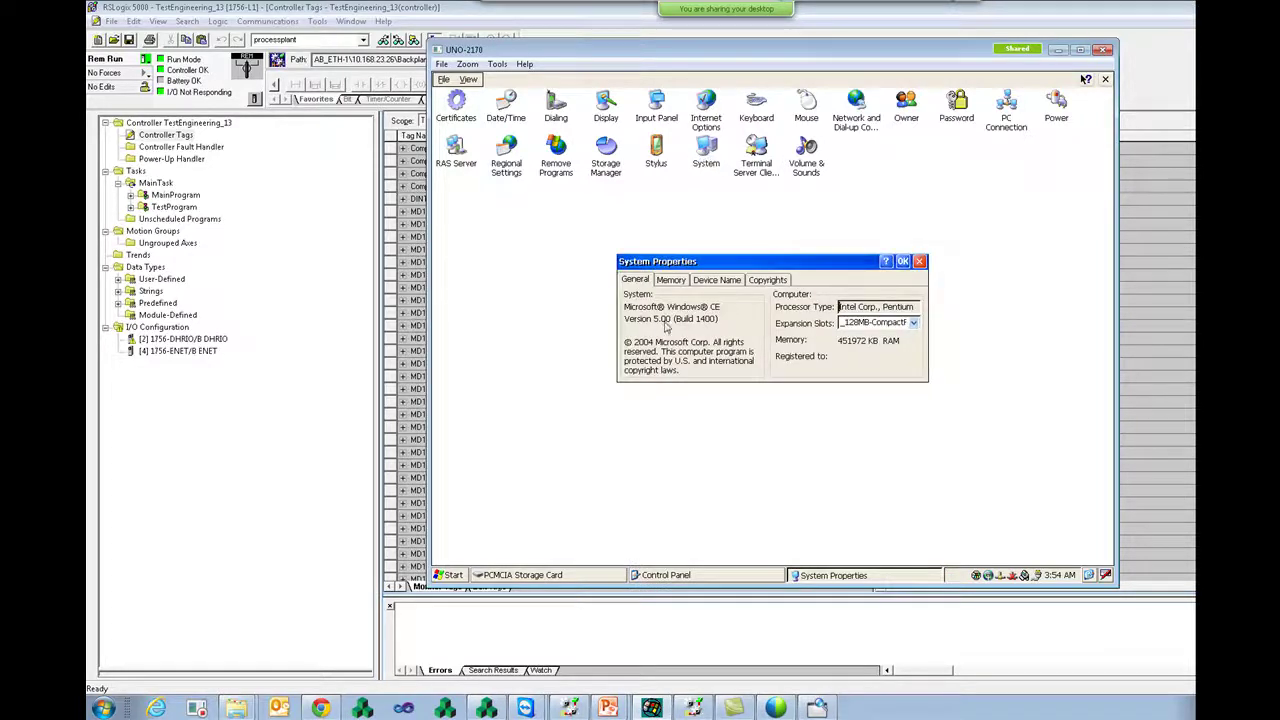
{"action": "left_click", "coordinate": [903, 262]}
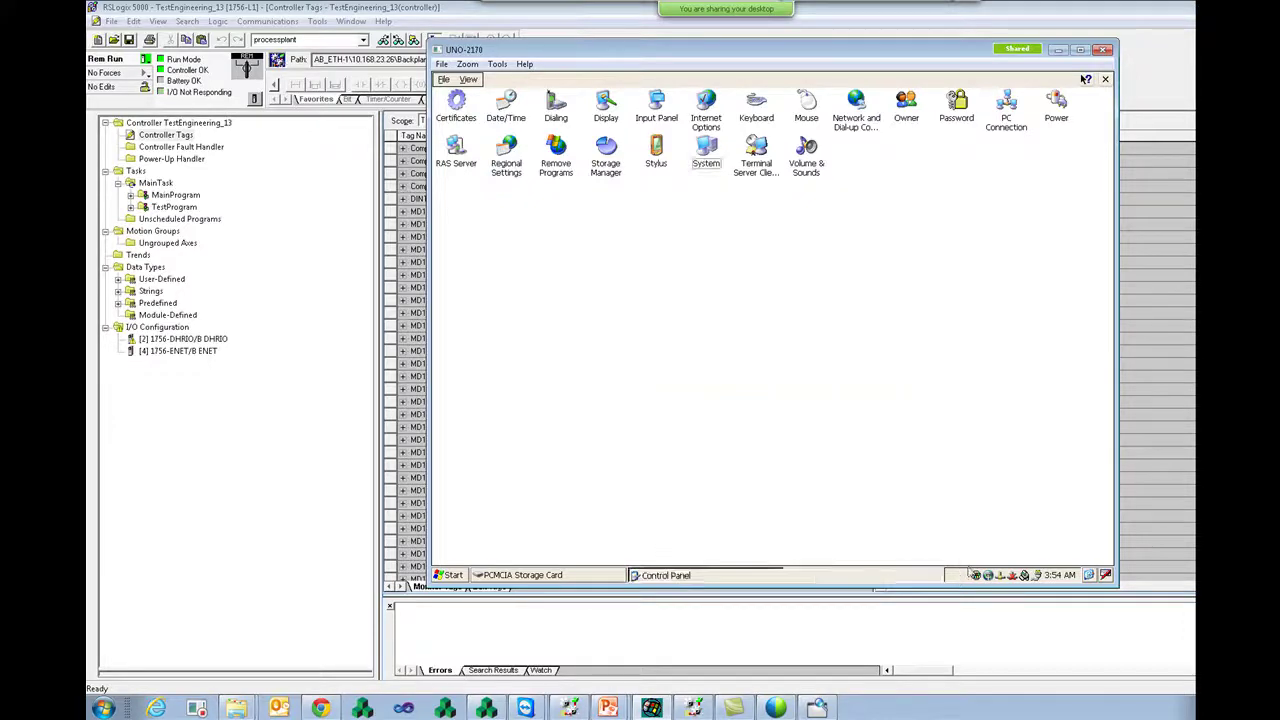
{"action": "left_click", "coordinate": [988, 577]}
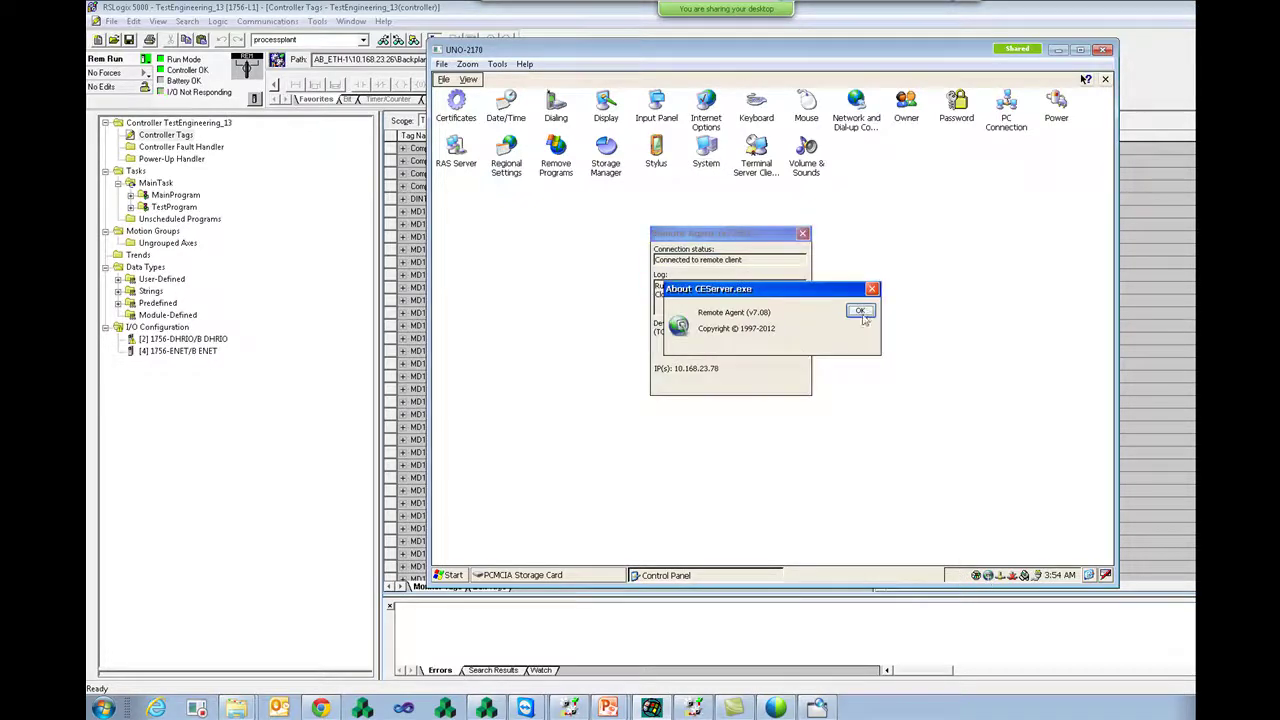
{"action": "left_click", "coordinate": [862, 312]}
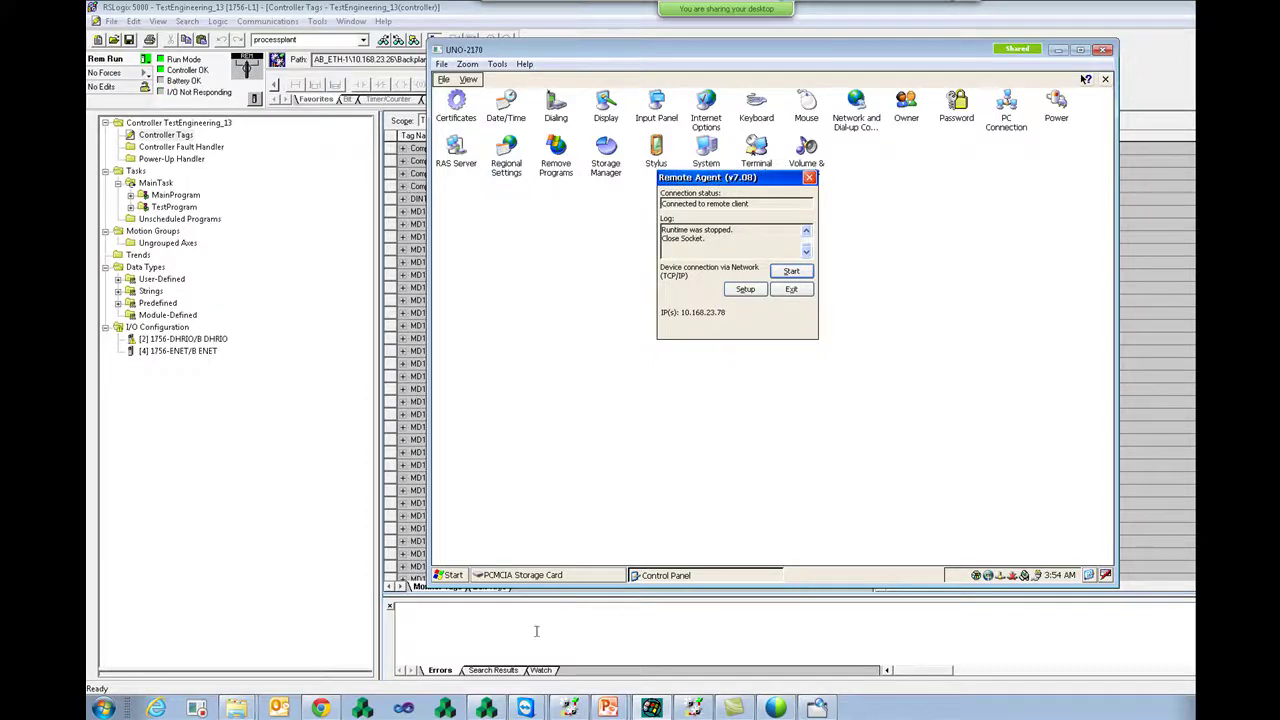
Switch back to Web Studio and insert a new screen in the project with the default screen attributes
{"action": "left_click", "coordinate": [500, 706]}
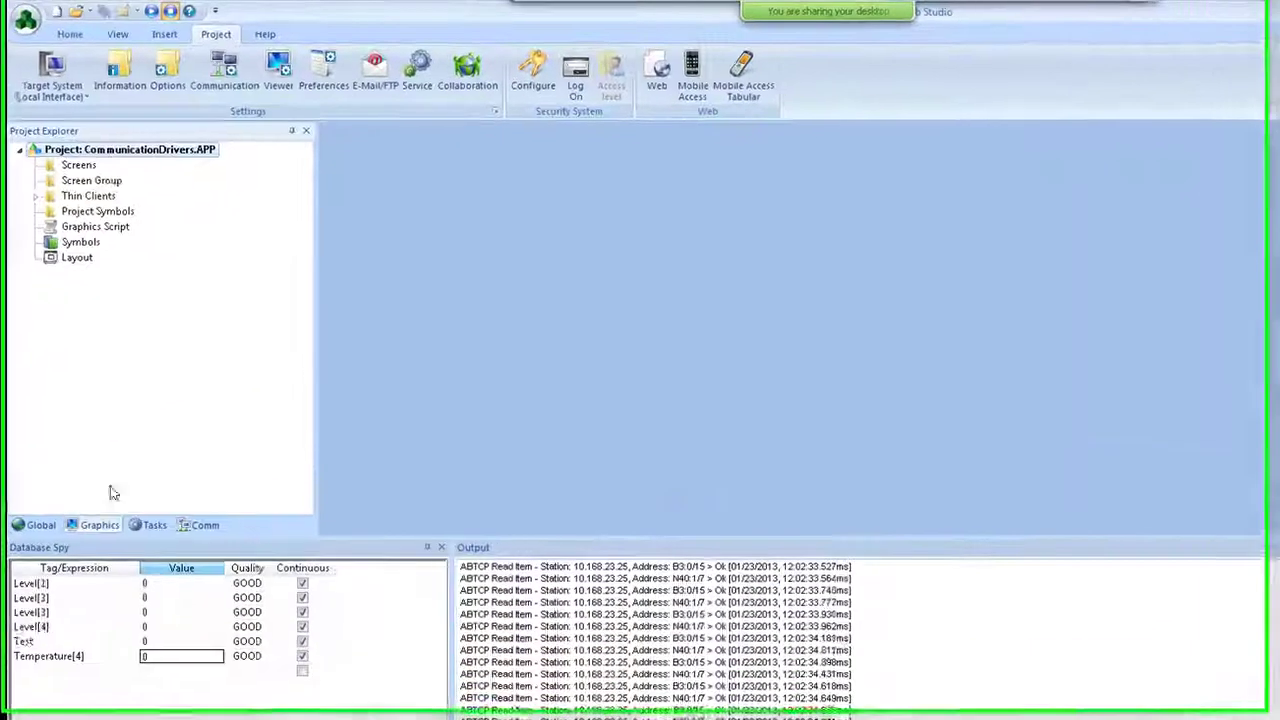
{"action": "right_click", "coordinate": [78, 165]}
{"action": "left_click", "coordinate": [108, 179]}
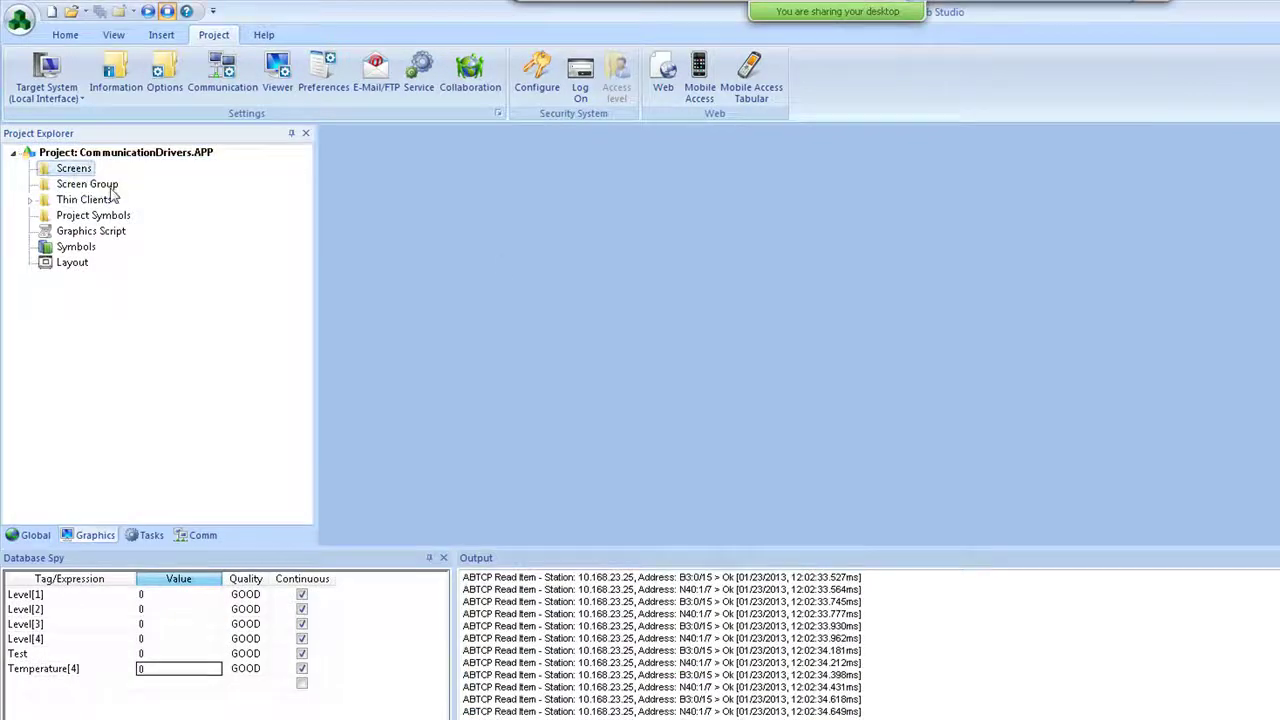
{"action": "left_click", "coordinate": [956, 605]}
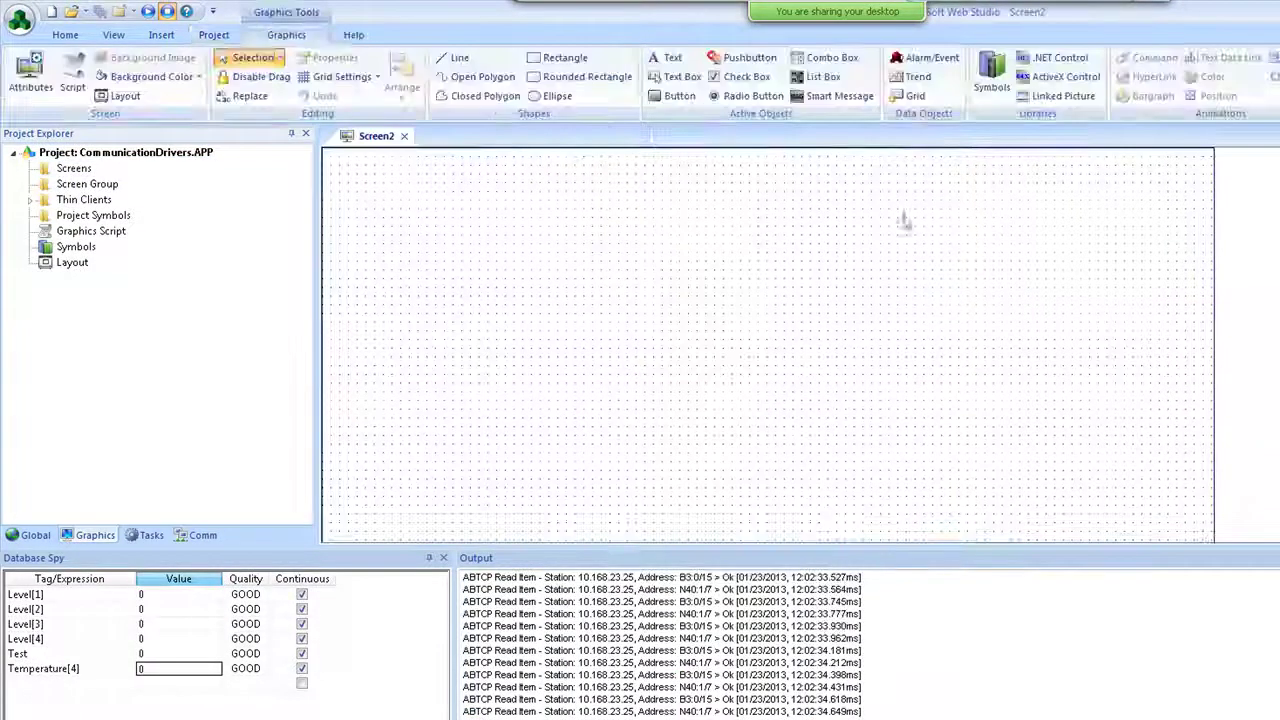
Place a button about 181 × 51 near the new screen's upper-left corner and caption it Sair
{"action": "left_click", "coordinate": [679, 96]}
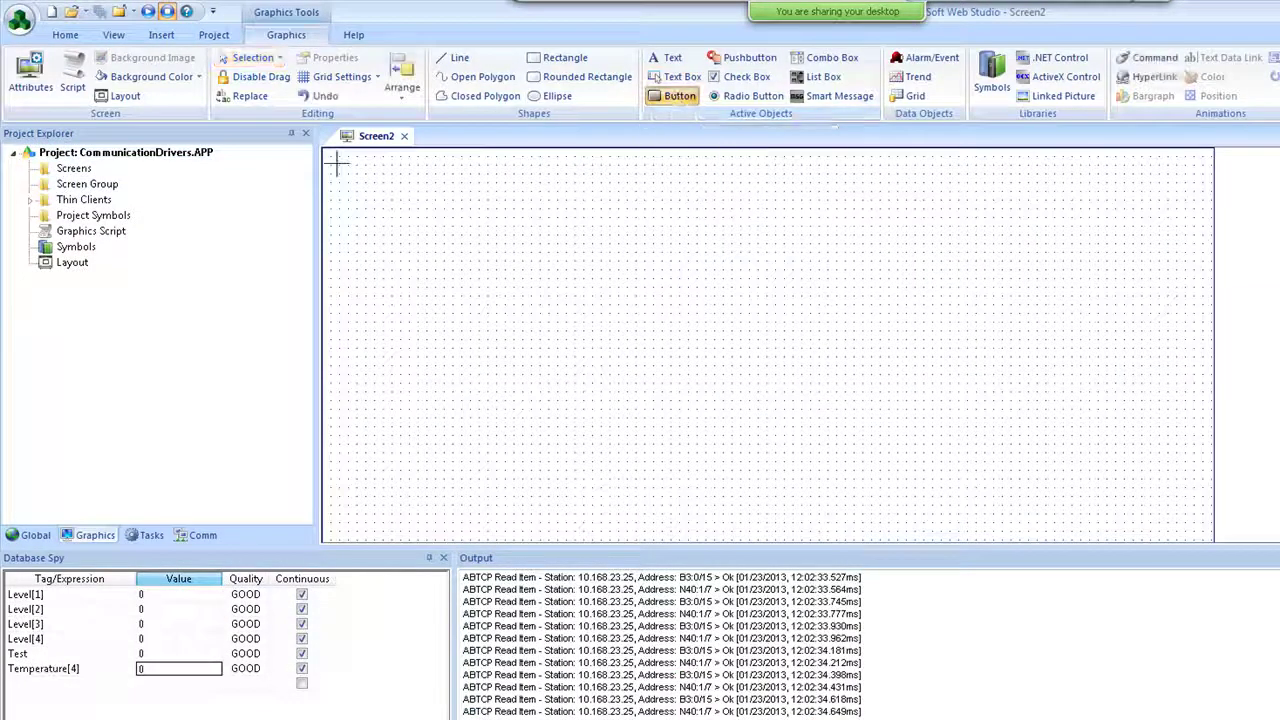
{"action": "left_click_drag", "start_coordinate": [337, 161], "coordinate": [499, 211]}
{"action": "double_click", "coordinate": [460, 195]}
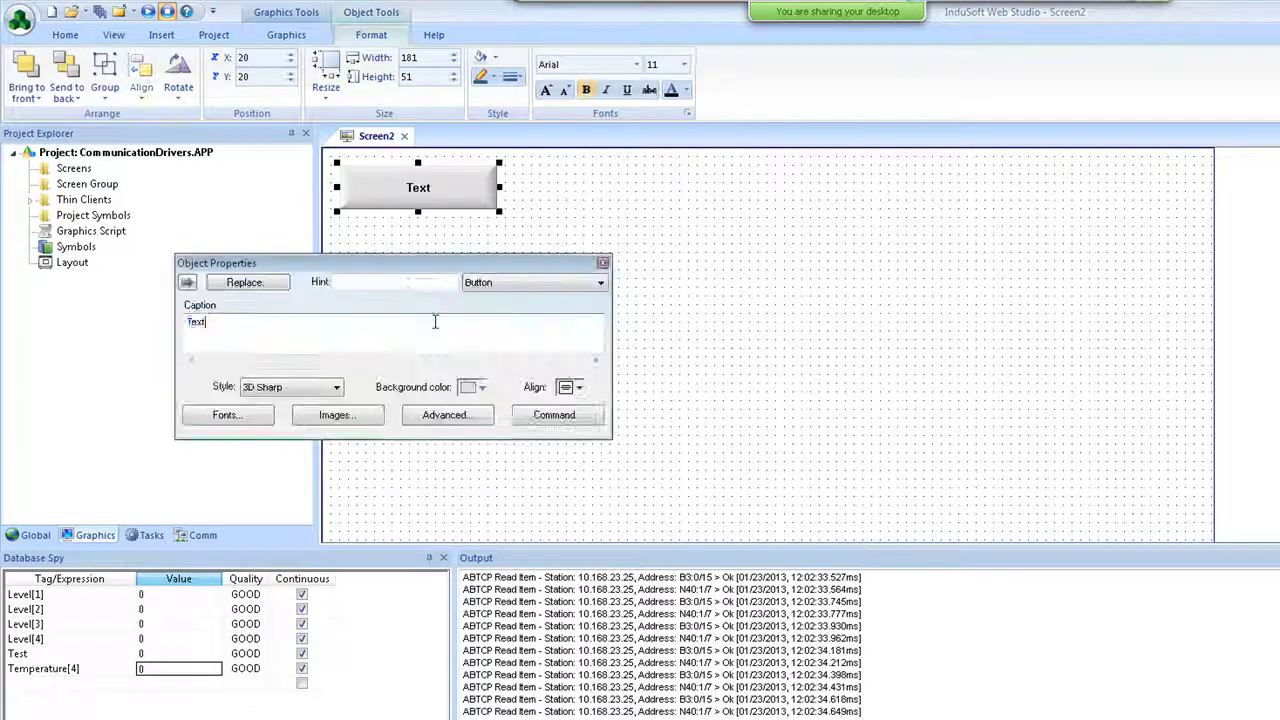
{"action": "type", "text": "Sair"}
Give the Sair button an On Down VBScript command using the built-in shutdown function completed from $Shu
{"action": "left_click", "coordinate": [557, 420]}
{"action": "left_click", "coordinate": [438, 363]}
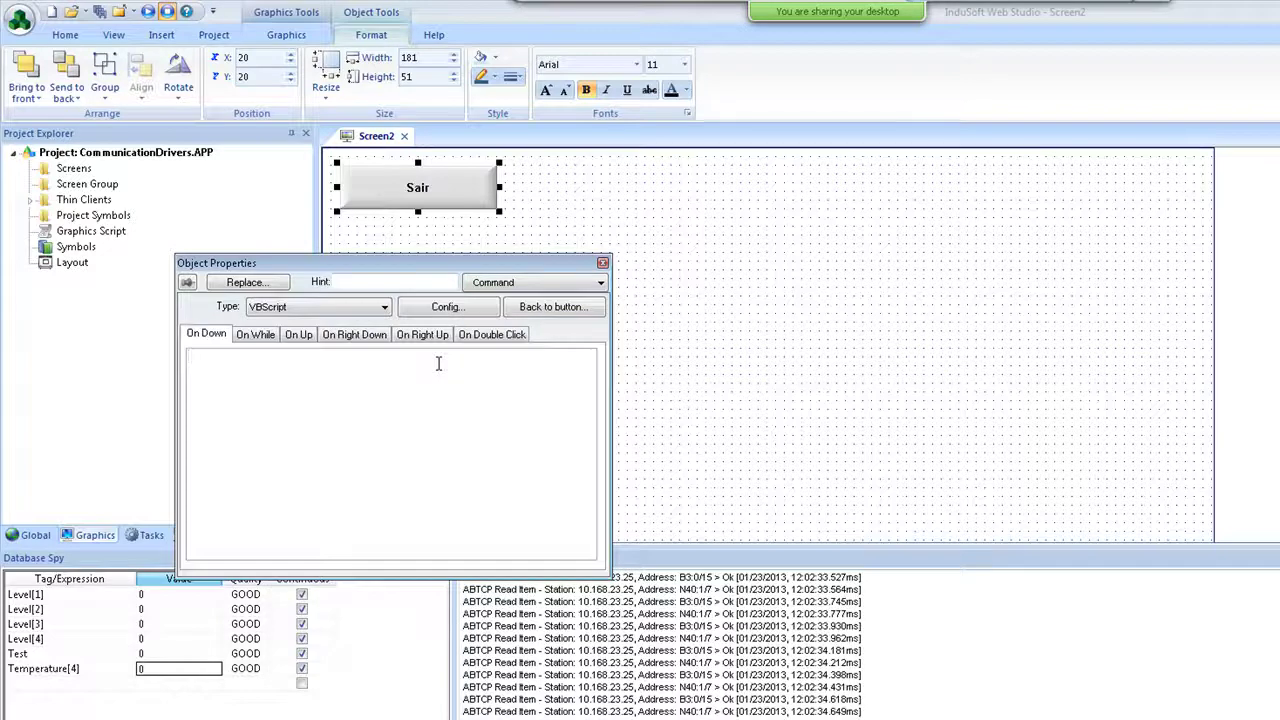
{"action": "type", "text": "$Shu"}
{"action": "key", "text": "Return"}
{"action": "left_click", "coordinate": [566, 211]}
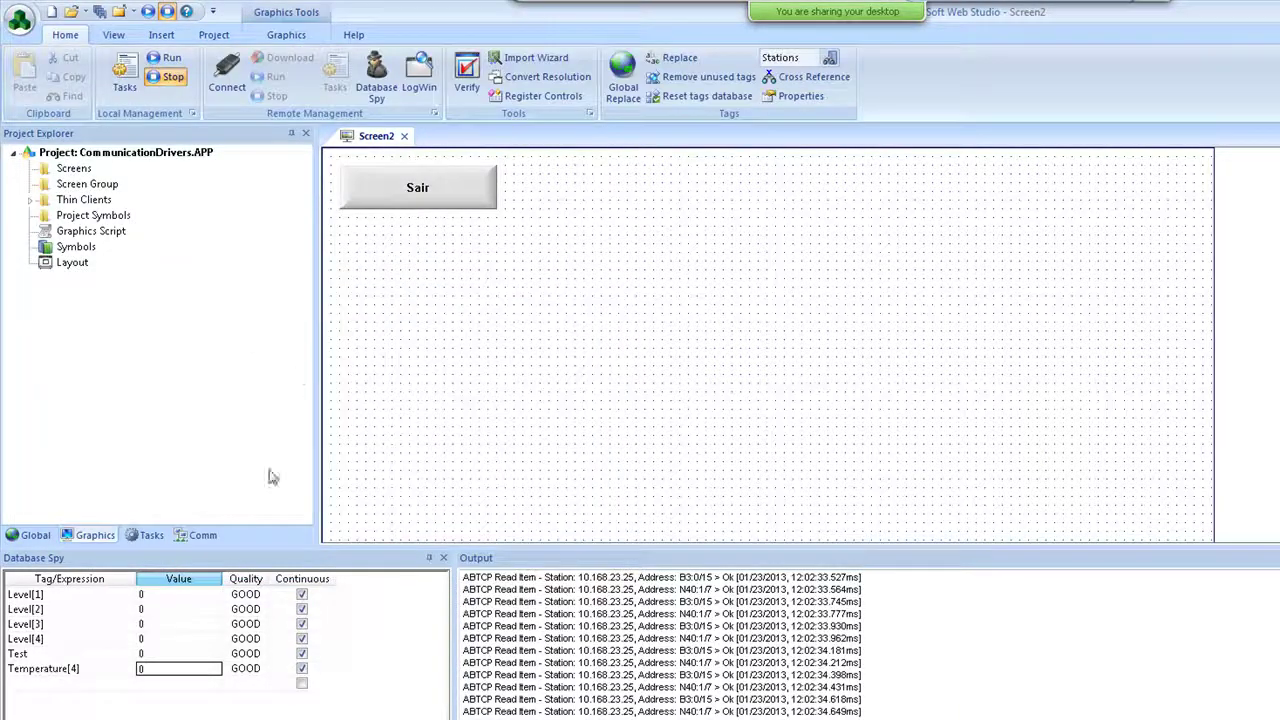
Check the ABTCP main driver sheet and the Zone 1 sheet, and copy the Temperature[2] tag name
{"action": "left_click", "coordinate": [200, 538]}
{"action": "double_click", "coordinate": [126, 201]}
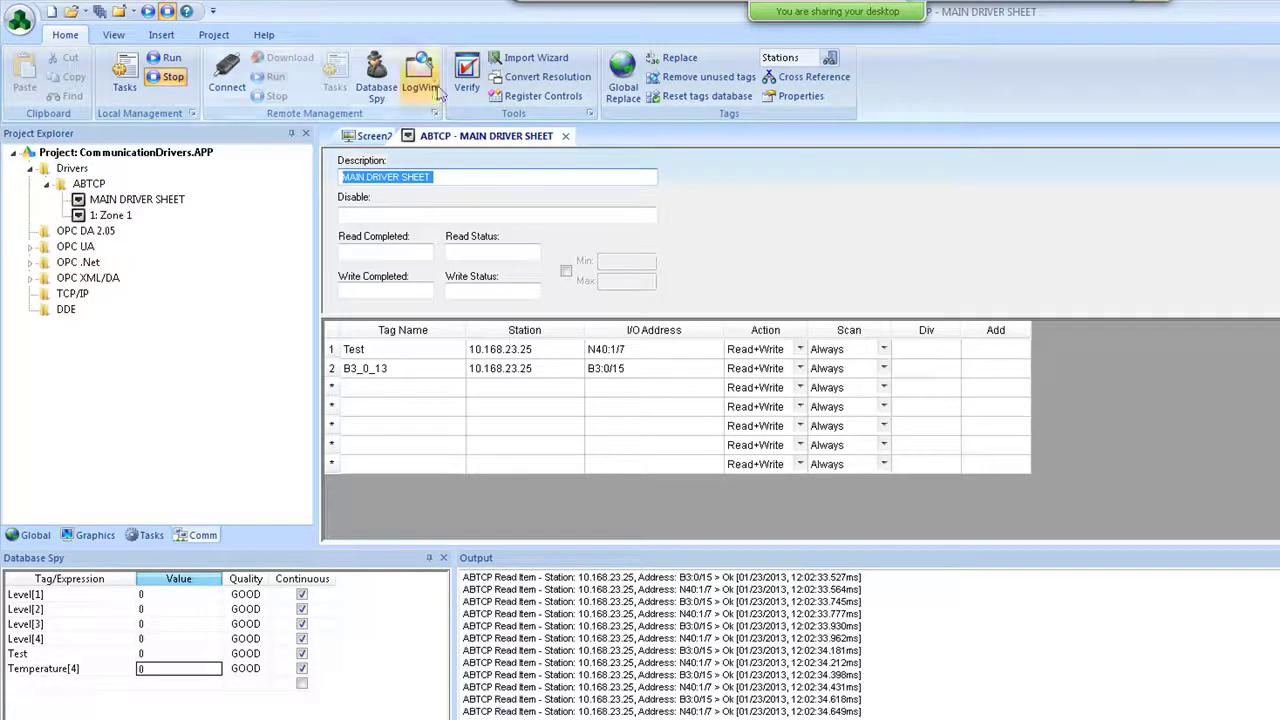
{"action": "double_click", "coordinate": [110, 216]}
{"action": "left_click", "coordinate": [433, 397]}
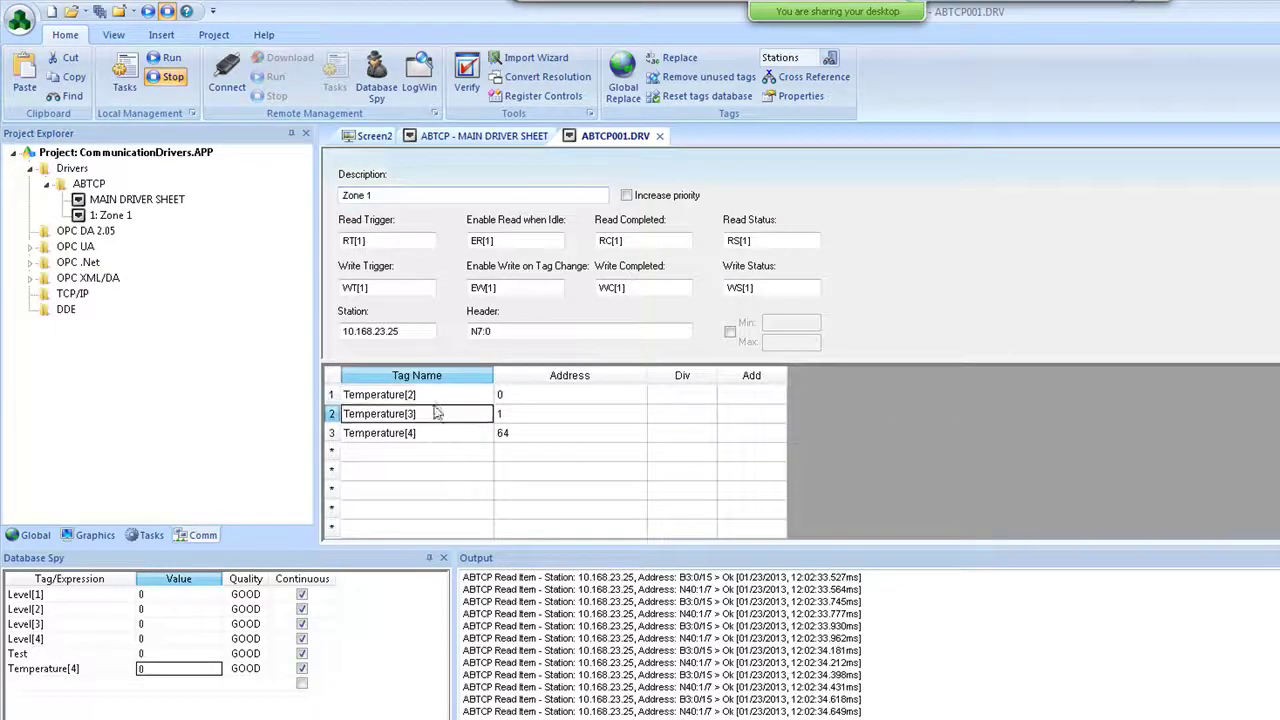
{"action": "right_click", "coordinate": [420, 400]}
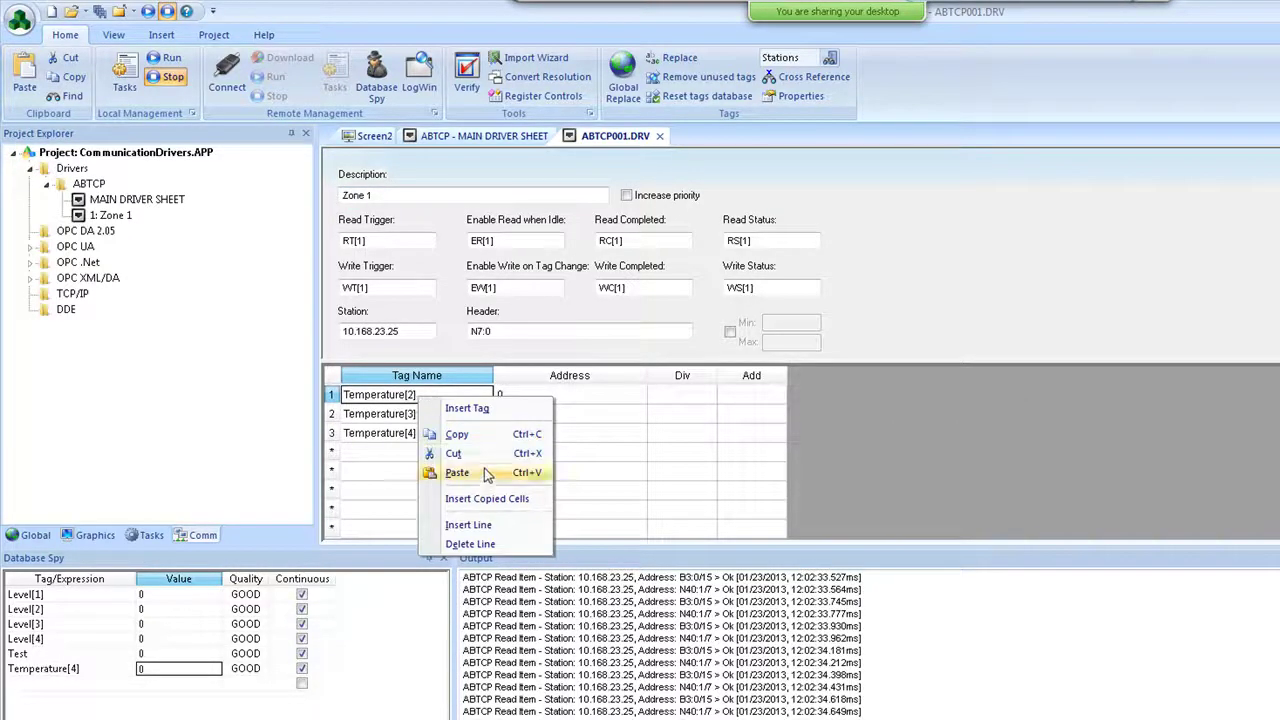
{"action": "left_click", "coordinate": [445, 433]}
{"action": "left_click", "coordinate": [470, 136]}
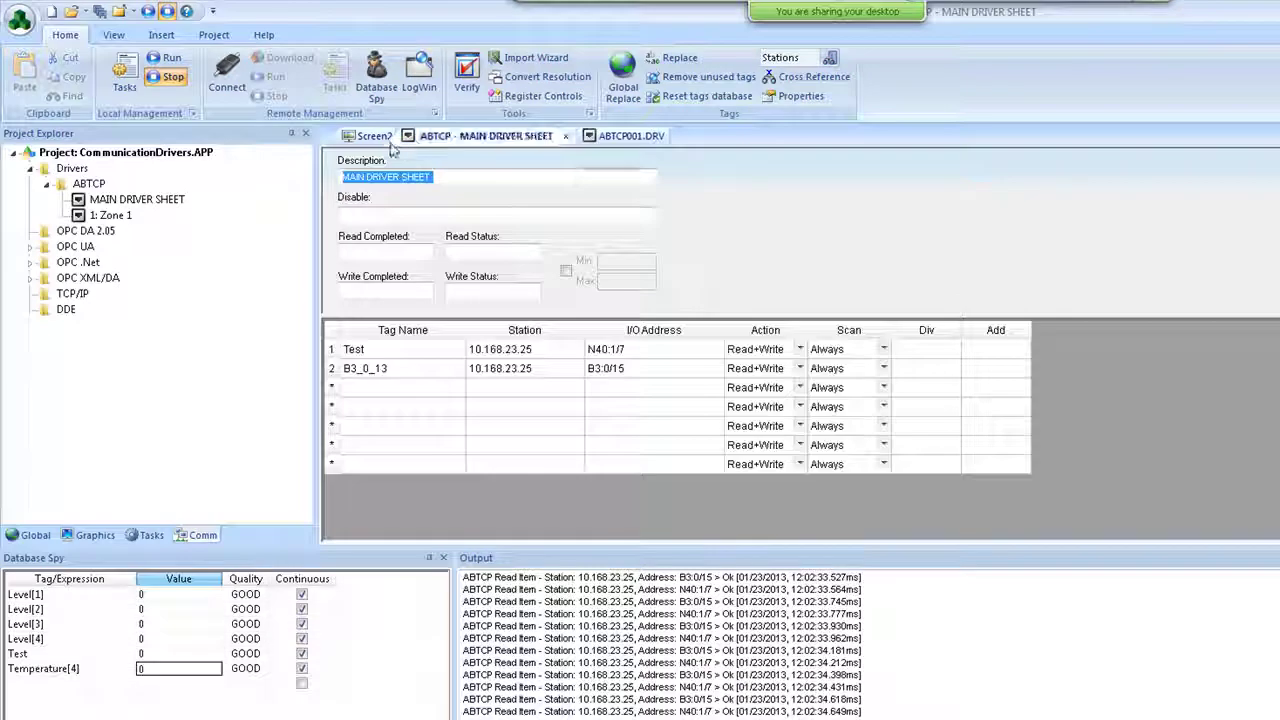
Add a text box about 189 × 49 below the Sair button on the screen and link it to Temperature[2]
{"action": "left_click", "coordinate": [374, 136]}
{"action": "left_click", "coordinate": [286, 35]}
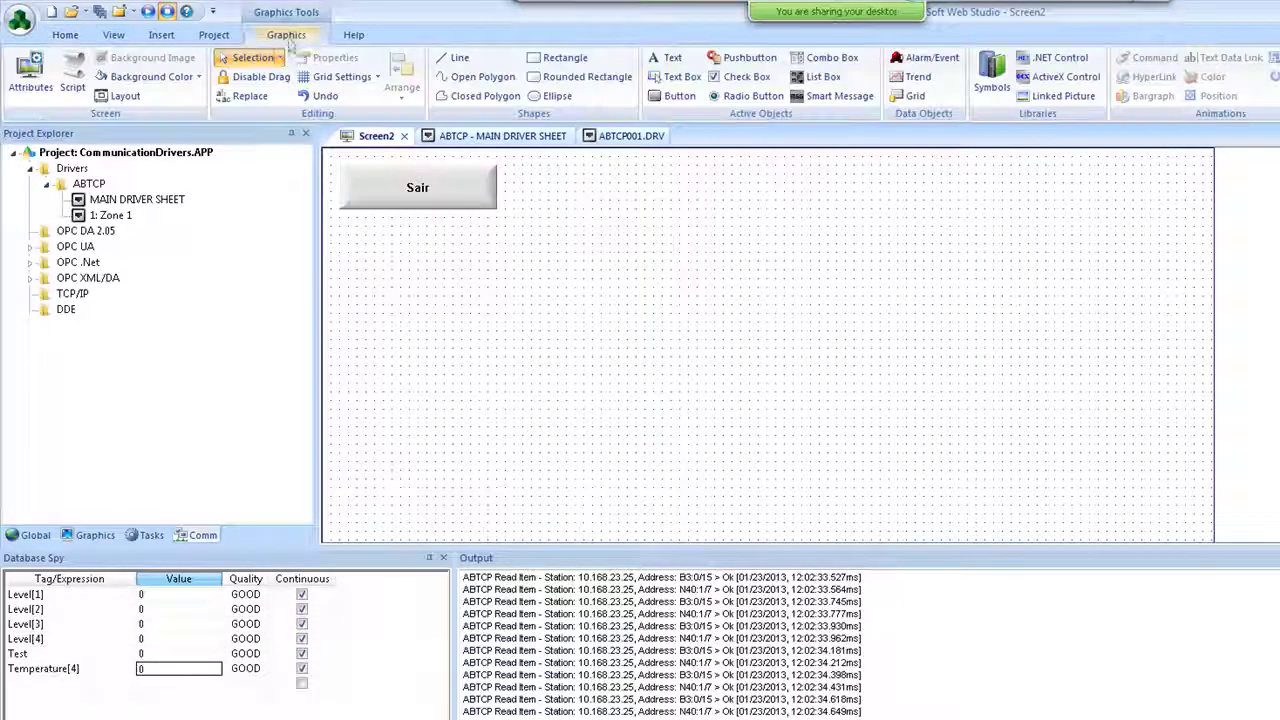
{"action": "left_click", "coordinate": [684, 80]}
{"action": "left_click_drag", "start_coordinate": [420, 246], "coordinate": [588, 291]}
{"action": "double_click", "coordinate": [546, 276]}
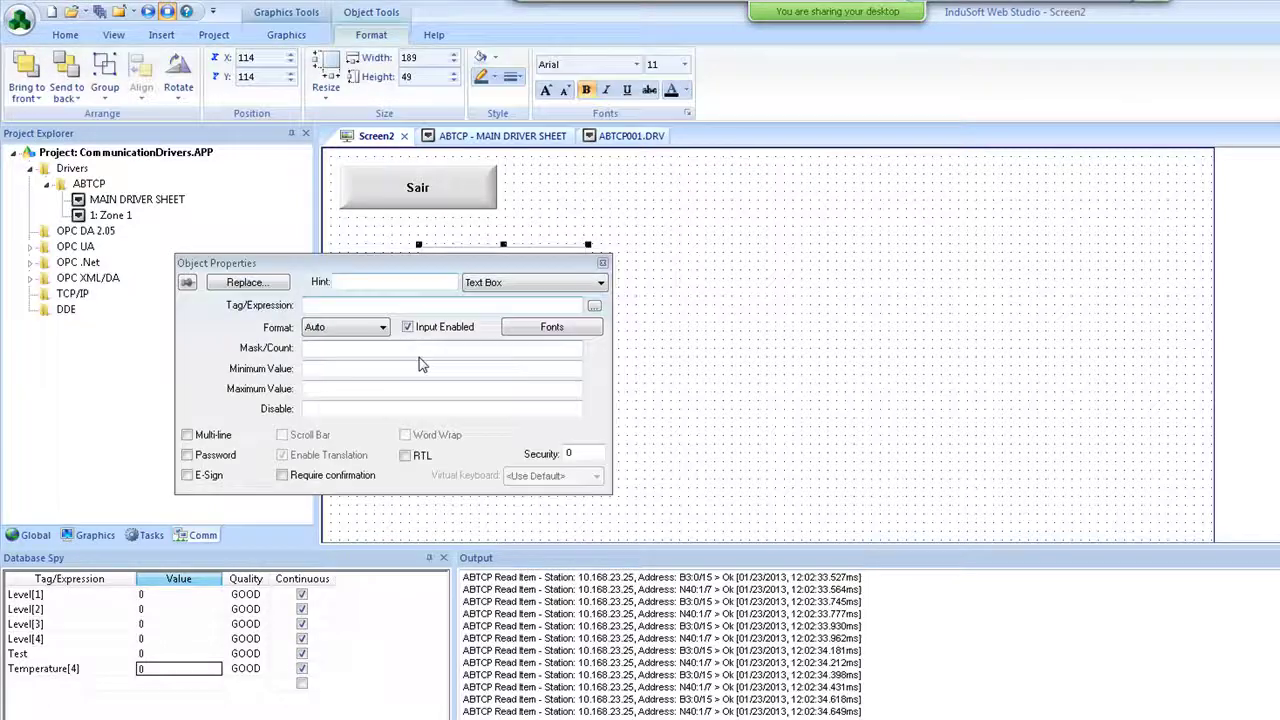
{"action": "type", "text": "Temperature[2]"}
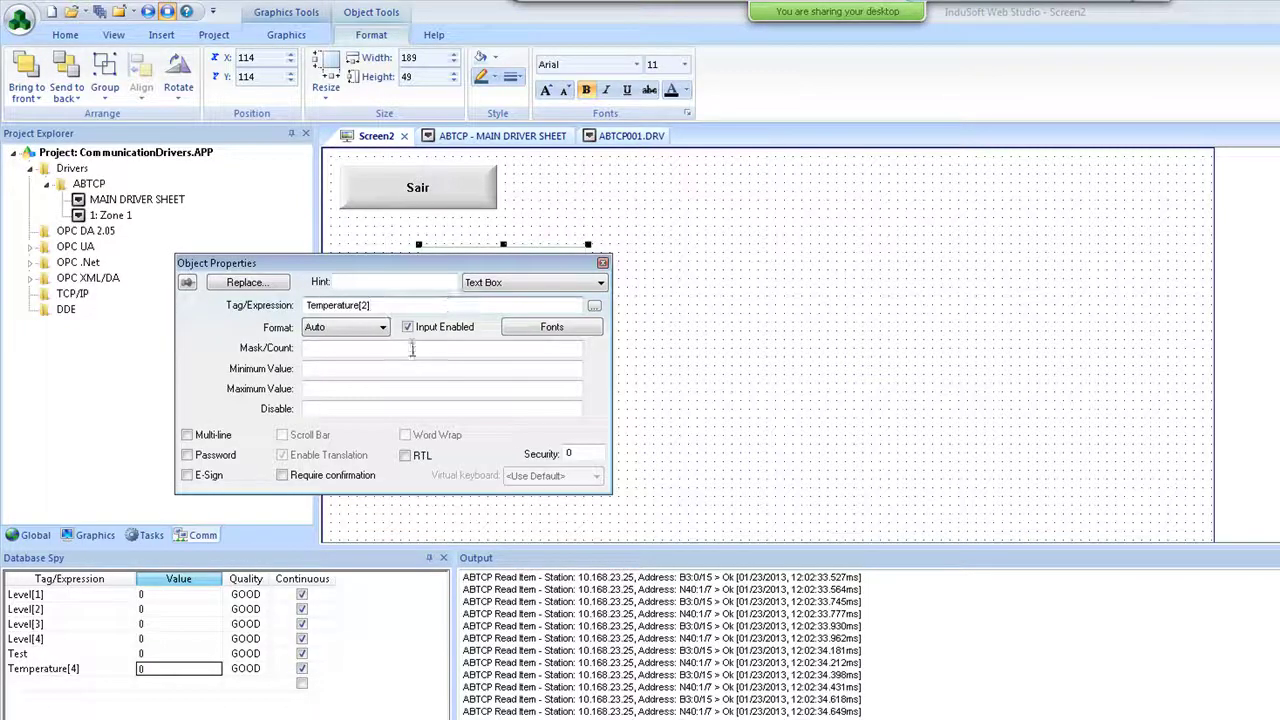
{"action": "left_click", "coordinate": [576, 248]}
Place the text label Temperatura directly above the text box
{"action": "left_click", "coordinate": [286, 35]}
{"action": "left_click", "coordinate": [664, 57]}
{"action": "left_click", "coordinate": [432, 230]}
{"action": "type", "text": "Temperatura"}
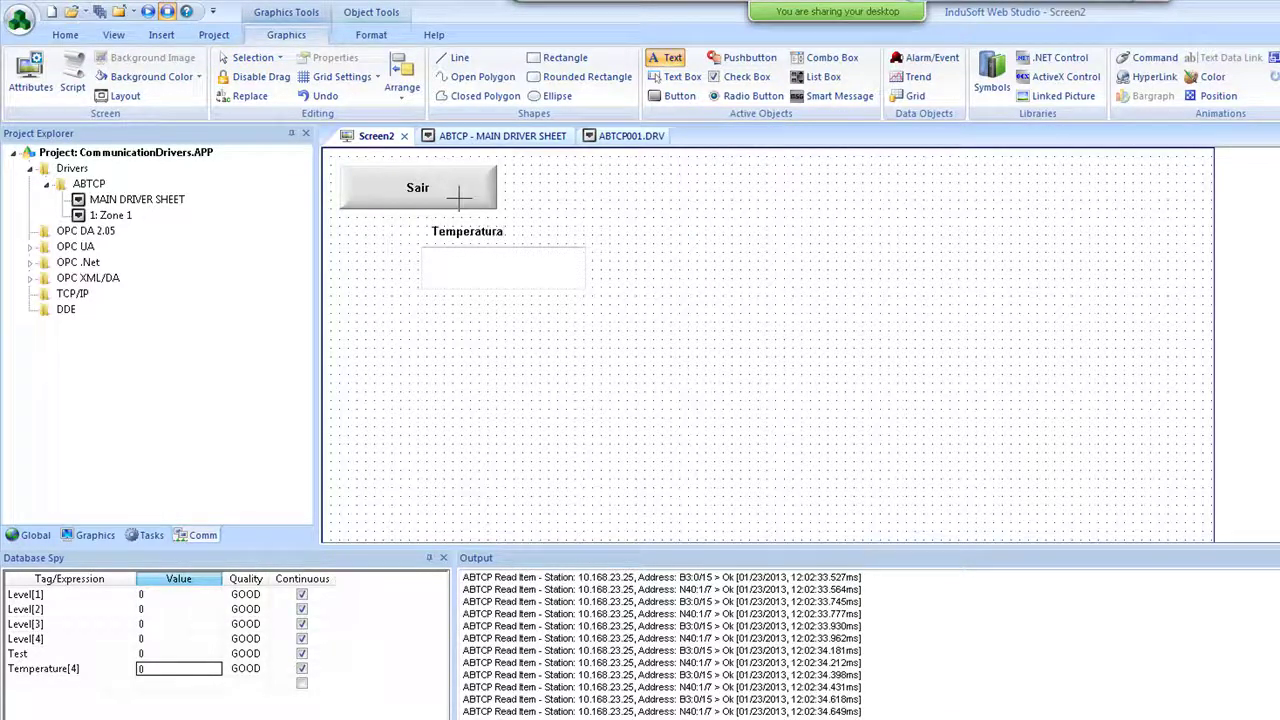
{"action": "key", "text": "Escape"}
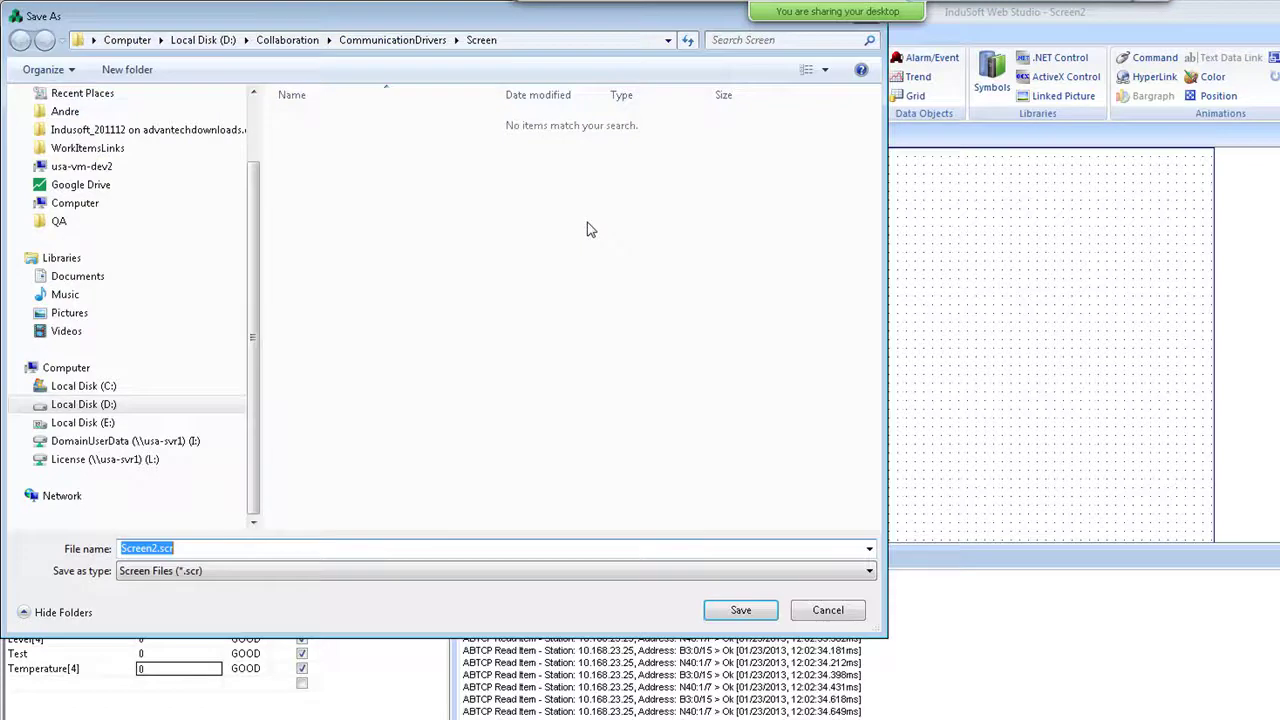
Save the screen as Main.scr and set it as the project's startup screen
{"action": "key", "text": "Return"}
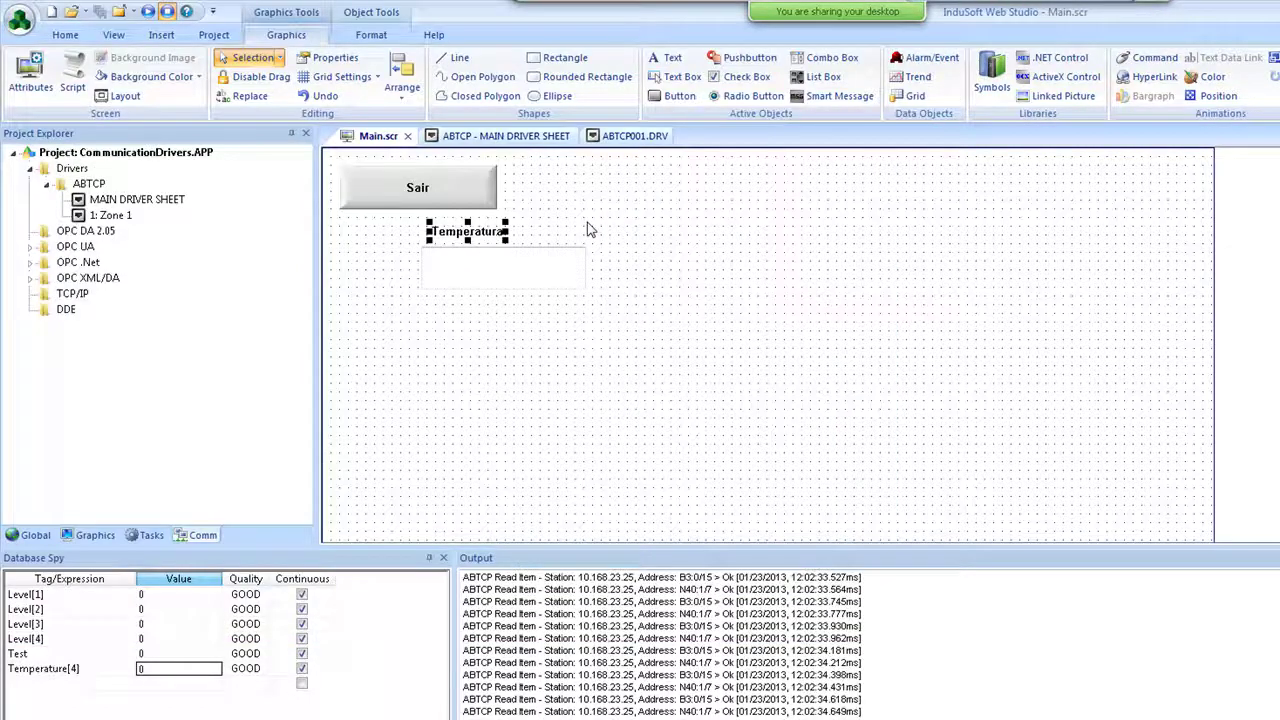
{"action": "left_click", "coordinate": [95, 535]}
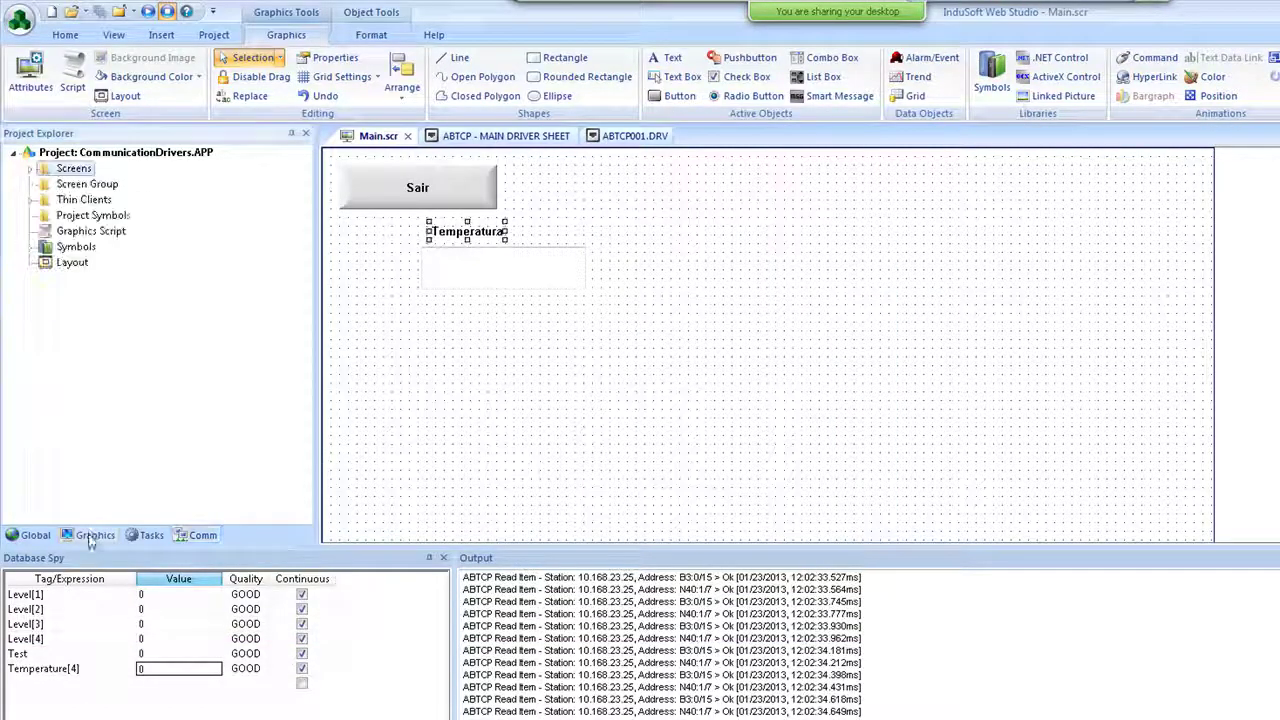
{"action": "double_click", "coordinate": [74, 168]}
{"action": "right_click", "coordinate": [84, 184]}
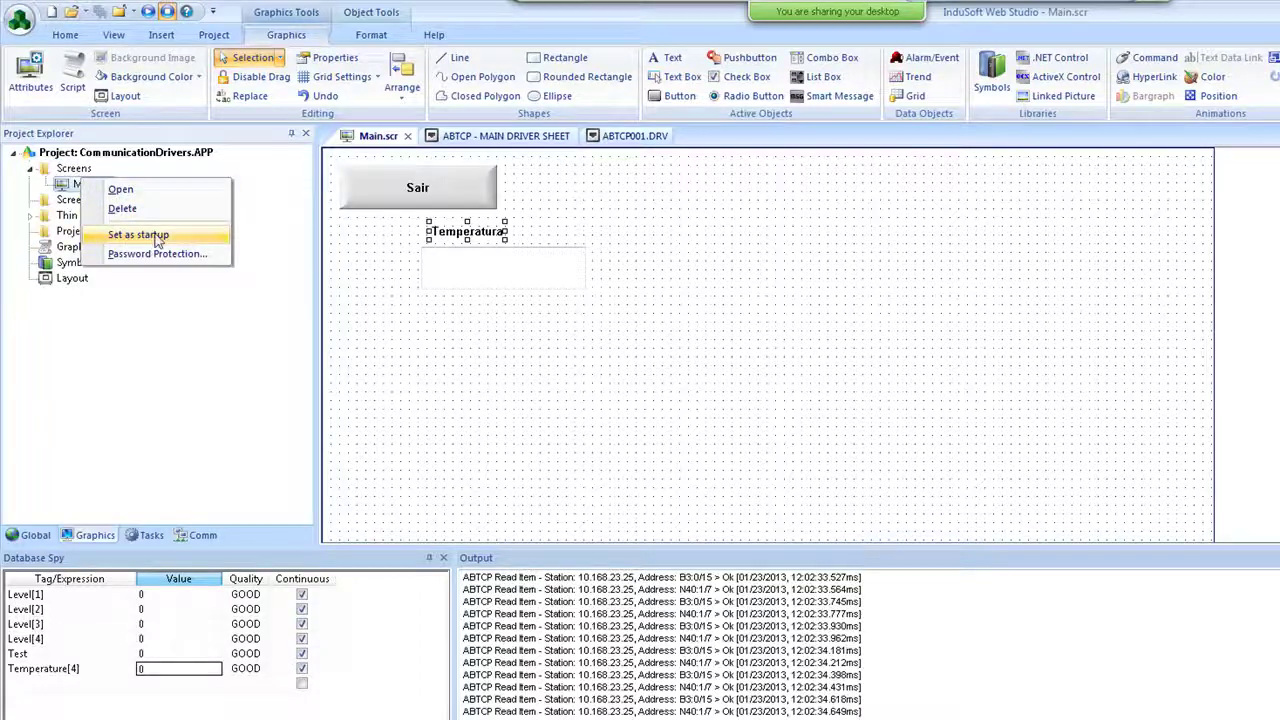
{"action": "left_click", "coordinate": [138, 234]}
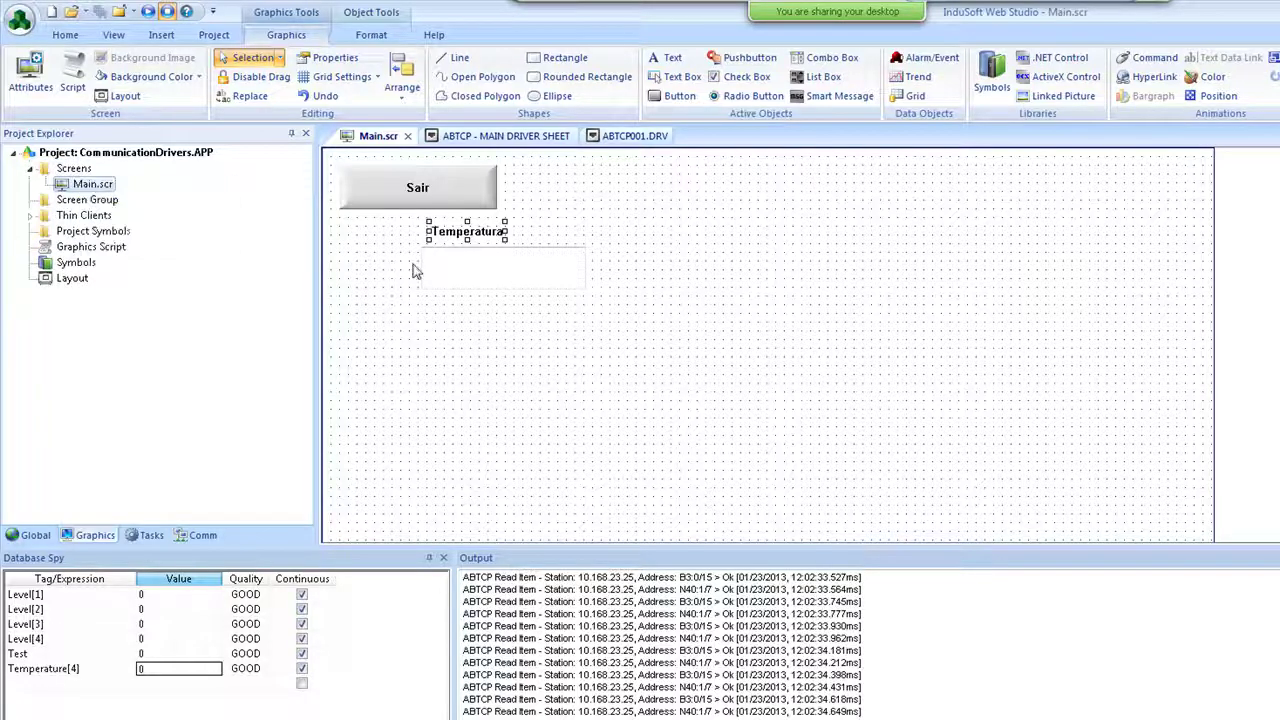
Connect to the target device at 10.168.23.78 despite the unconfigured Remote Agent security, and download the project to its PCMCIA Storage Card
{"action": "left_click", "coordinate": [64, 36]}
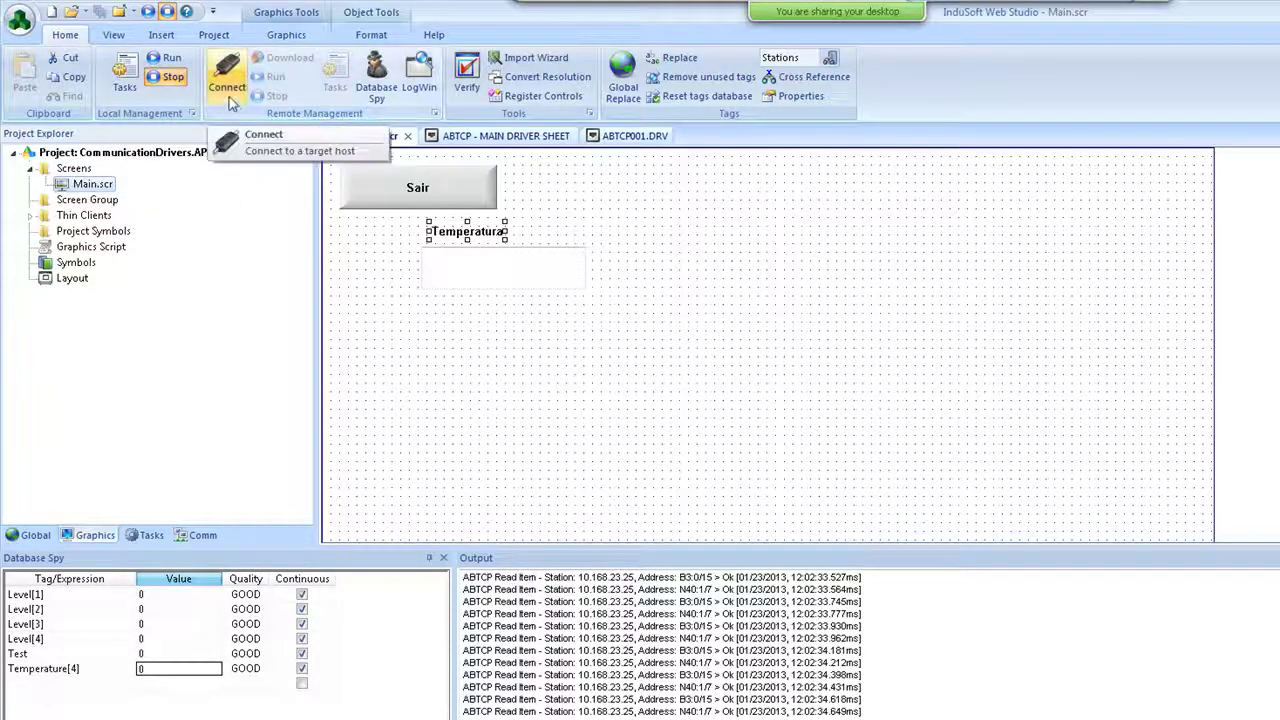
{"action": "left_click", "coordinate": [231, 104]}
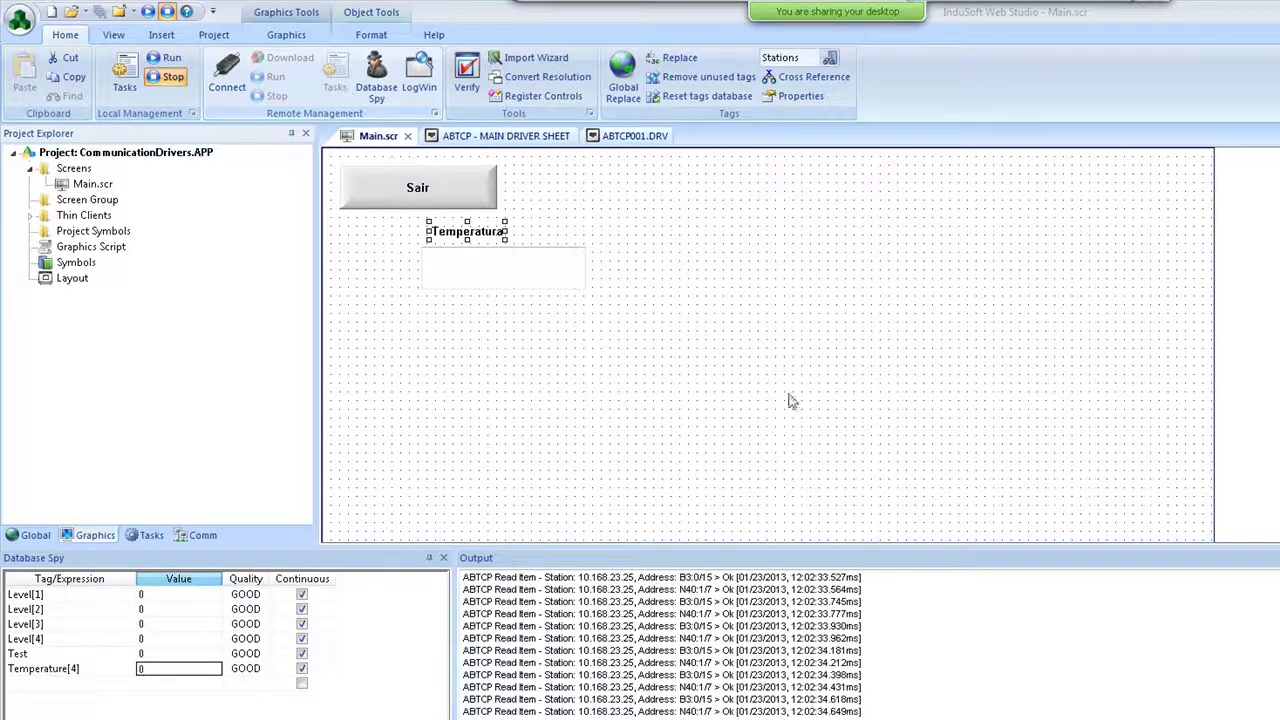
{"action": "double_click", "coordinate": [911, 412]}
{"action": "left_click", "coordinate": [990, 397]}
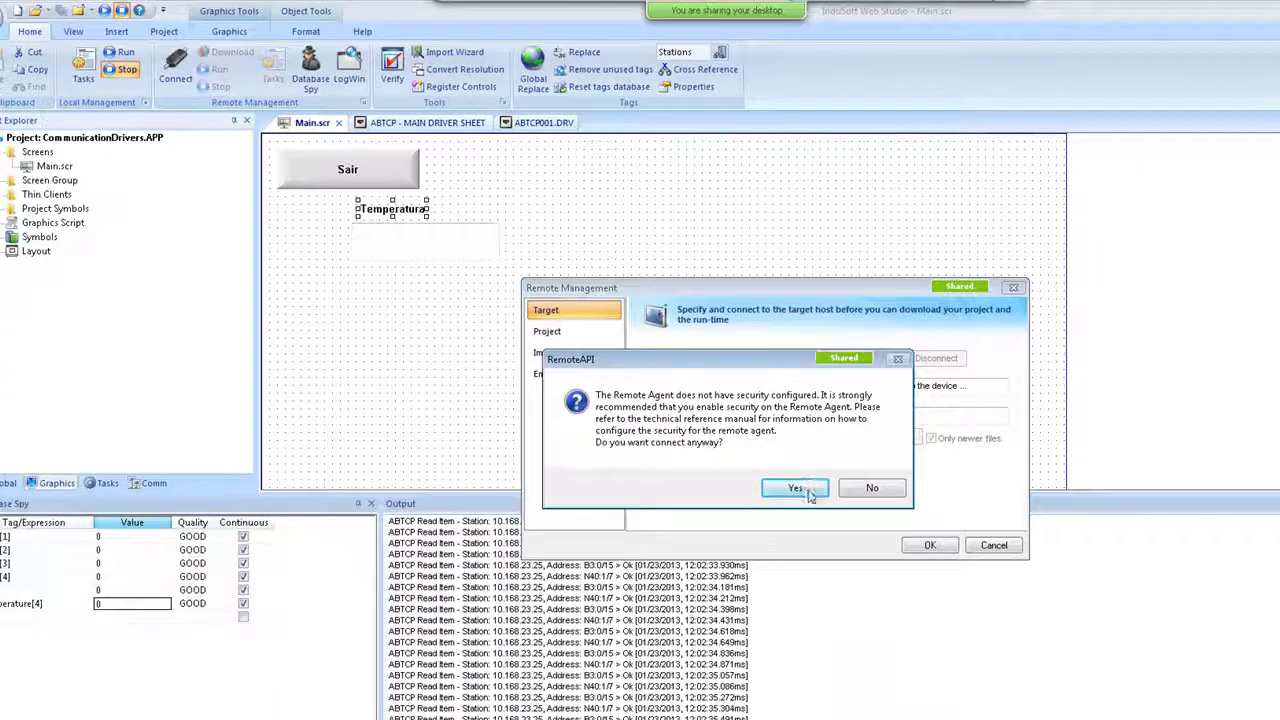
{"action": "left_click", "coordinate": [808, 492]}
{"action": "left_click", "coordinate": [744, 475]}
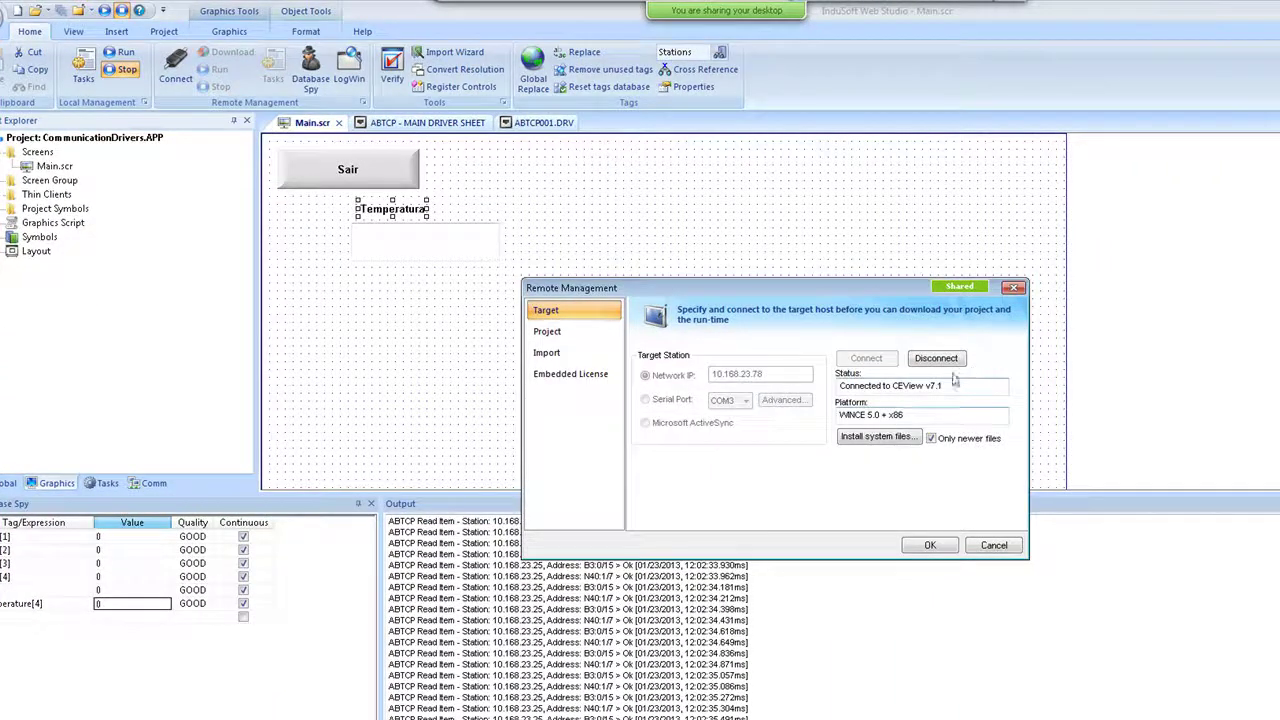
{"action": "left_click", "coordinate": [583, 332]}
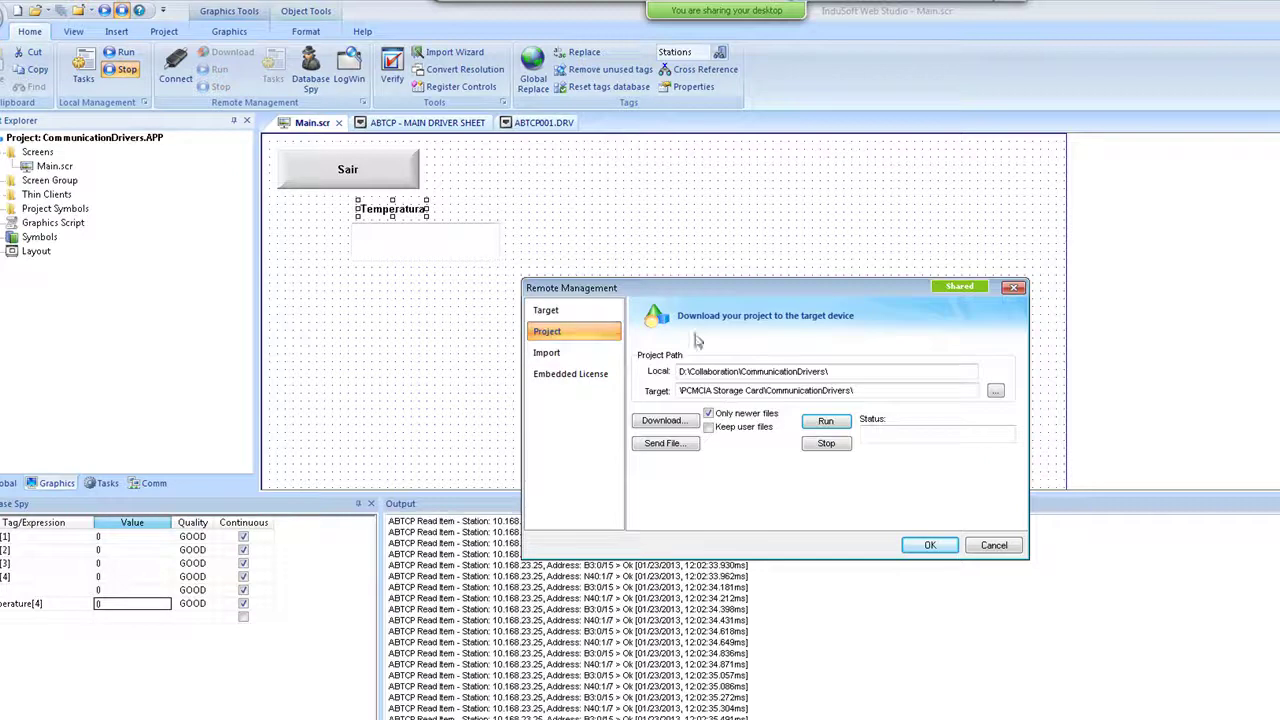
{"action": "left_click", "coordinate": [662, 421]}
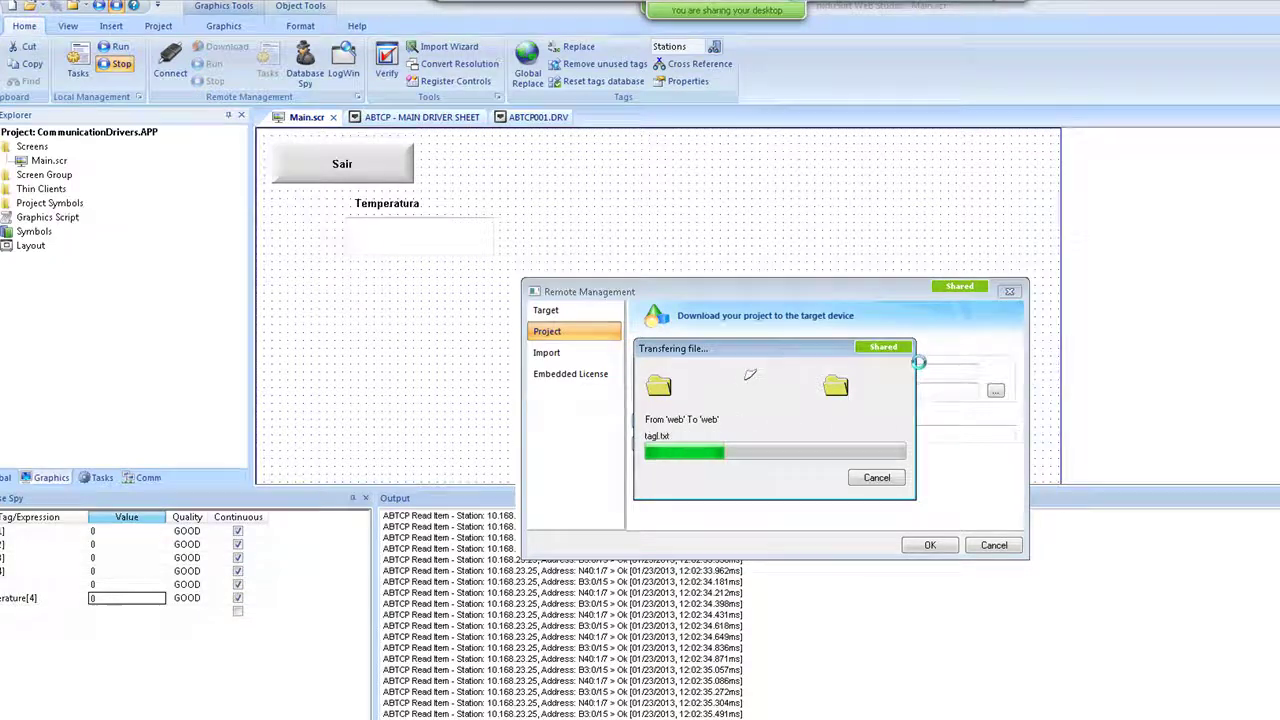
Switch to the UNO-2170 remote display and start the downloaded project from the Remote Agent
{"action": "key", "text": "alt+Tab"}
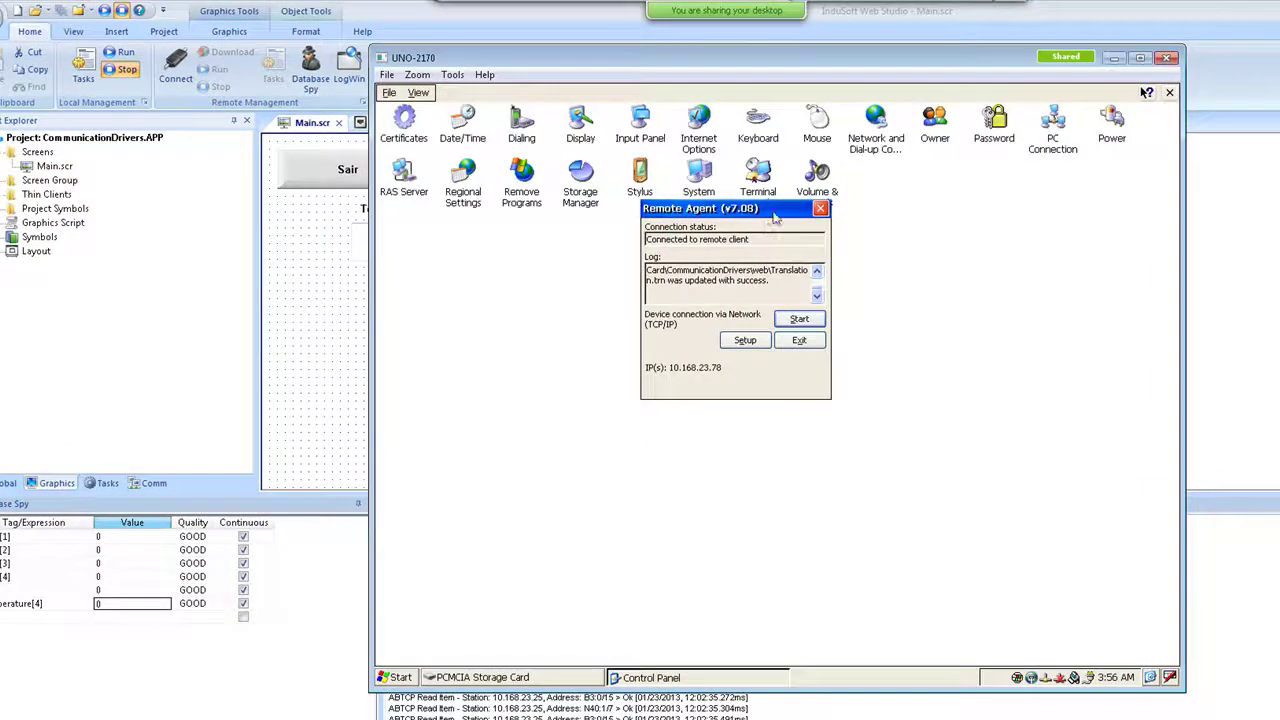
{"action": "left_click_drag", "start_coordinate": [775, 218], "coordinate": [789, 221]}
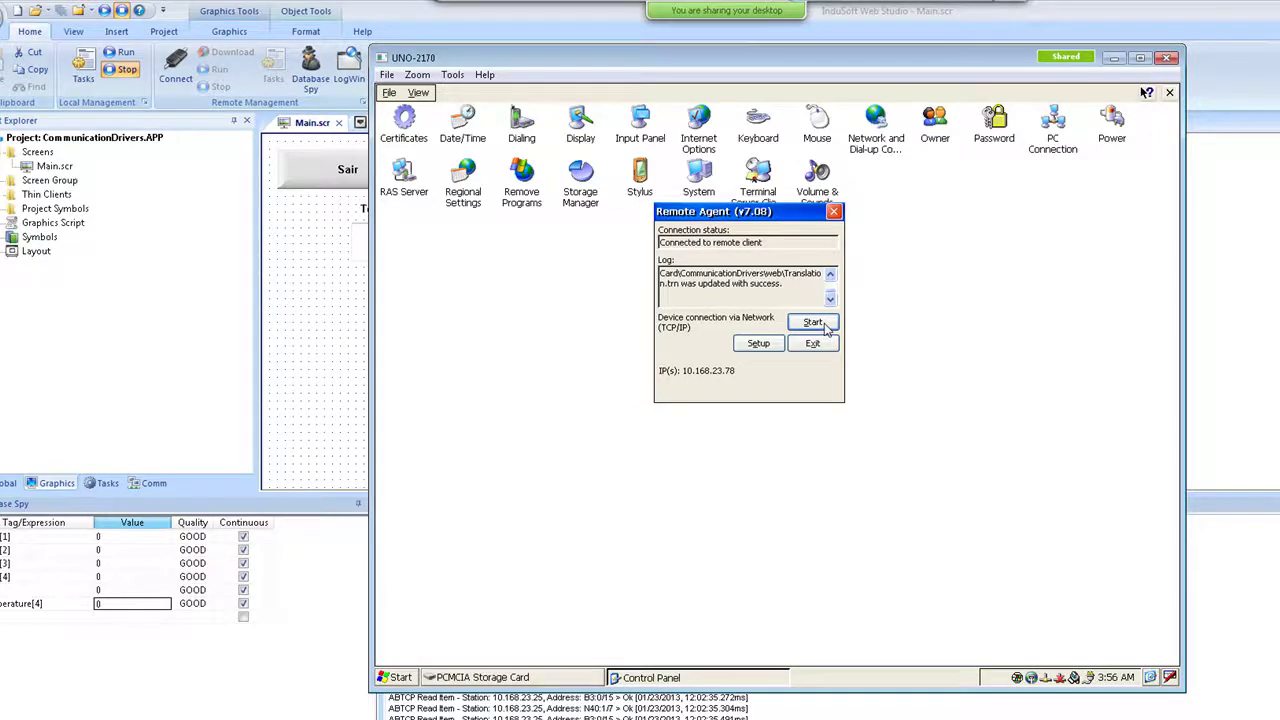
{"action": "left_click", "coordinate": [824, 325]}
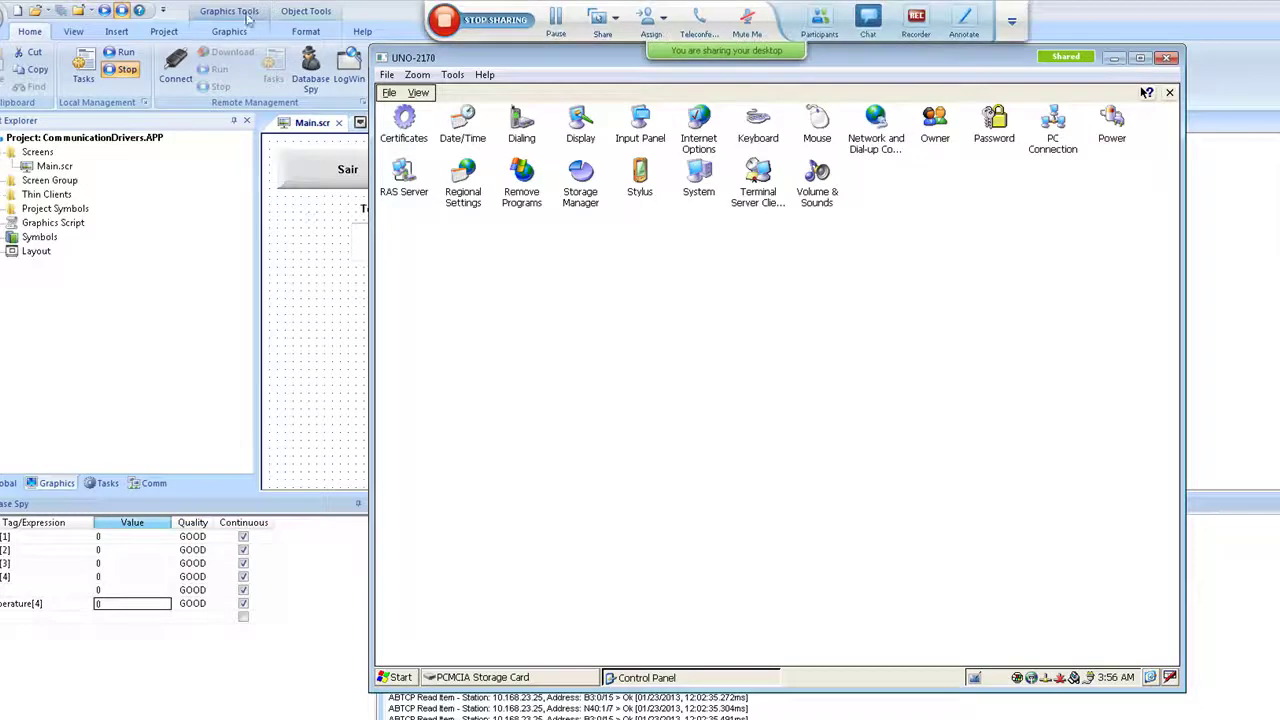
Review the target's embedded license settings in Remote Management and check the running screen on the UNO-2170
{"action": "left_click", "coordinate": [180, 78]}
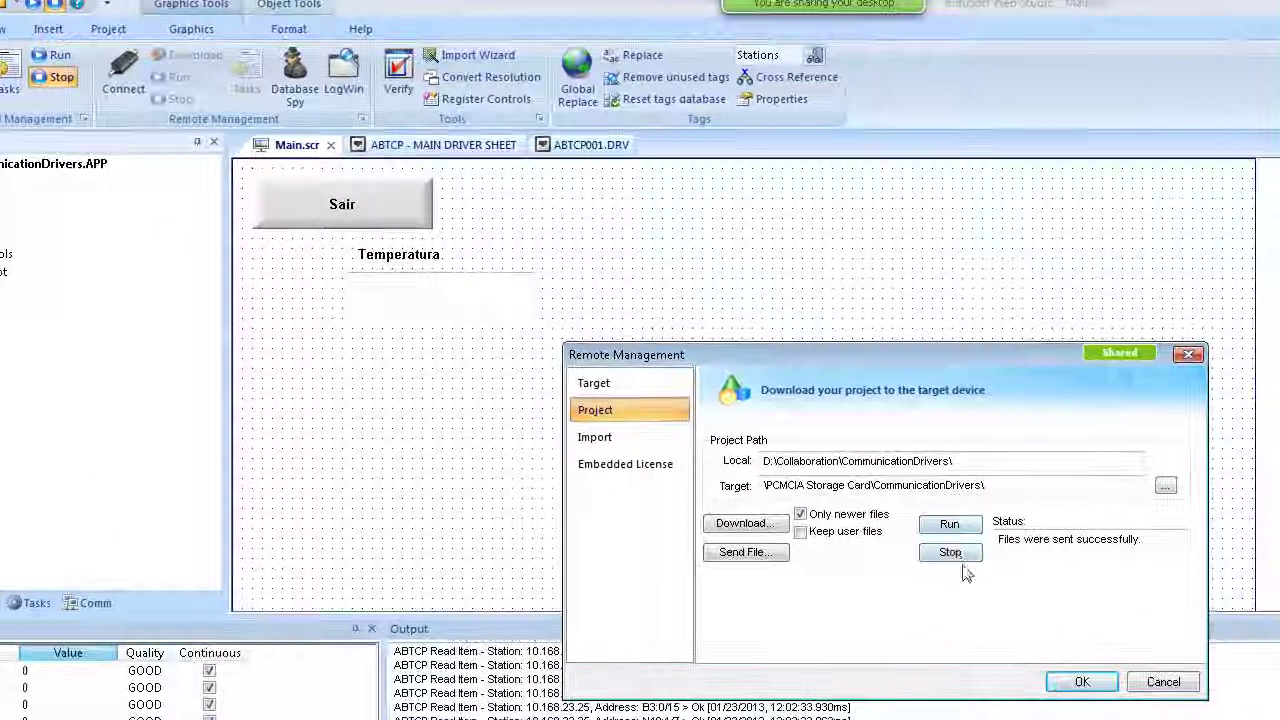
{"action": "left_click", "coordinate": [625, 464]}
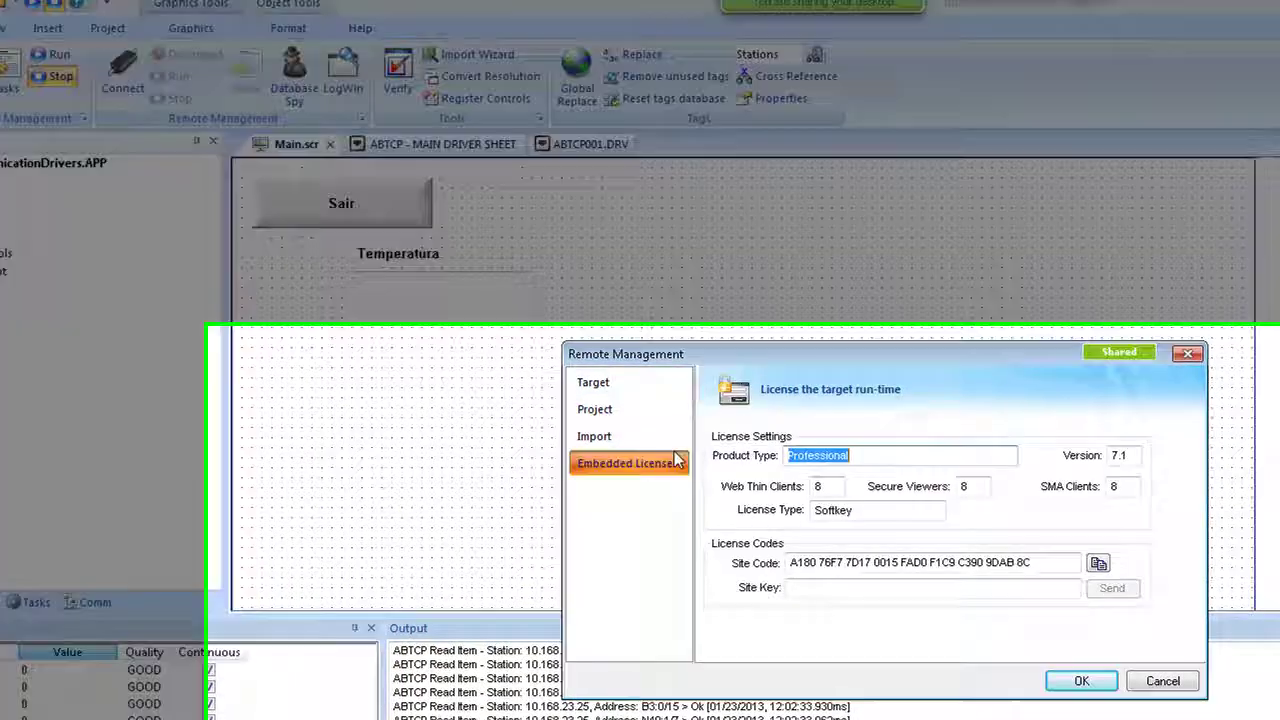
{"action": "left_click", "coordinate": [925, 396]}
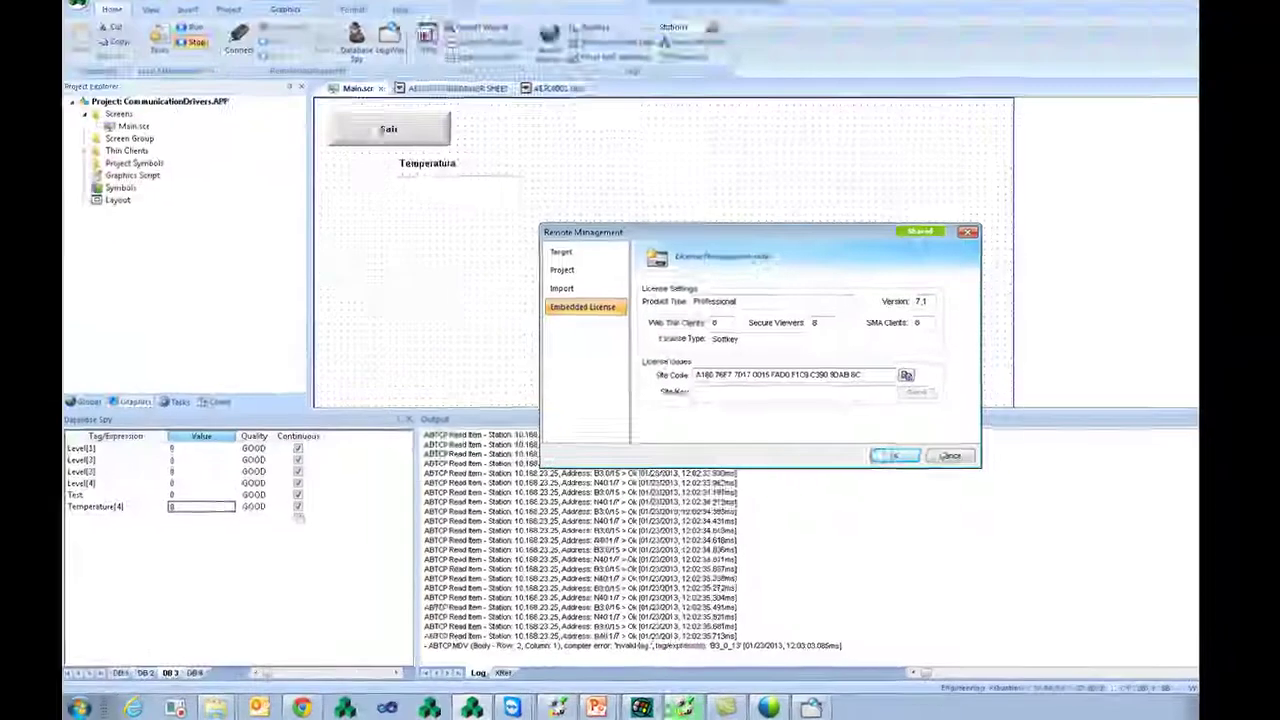
{"action": "left_click", "coordinate": [490, 700]}
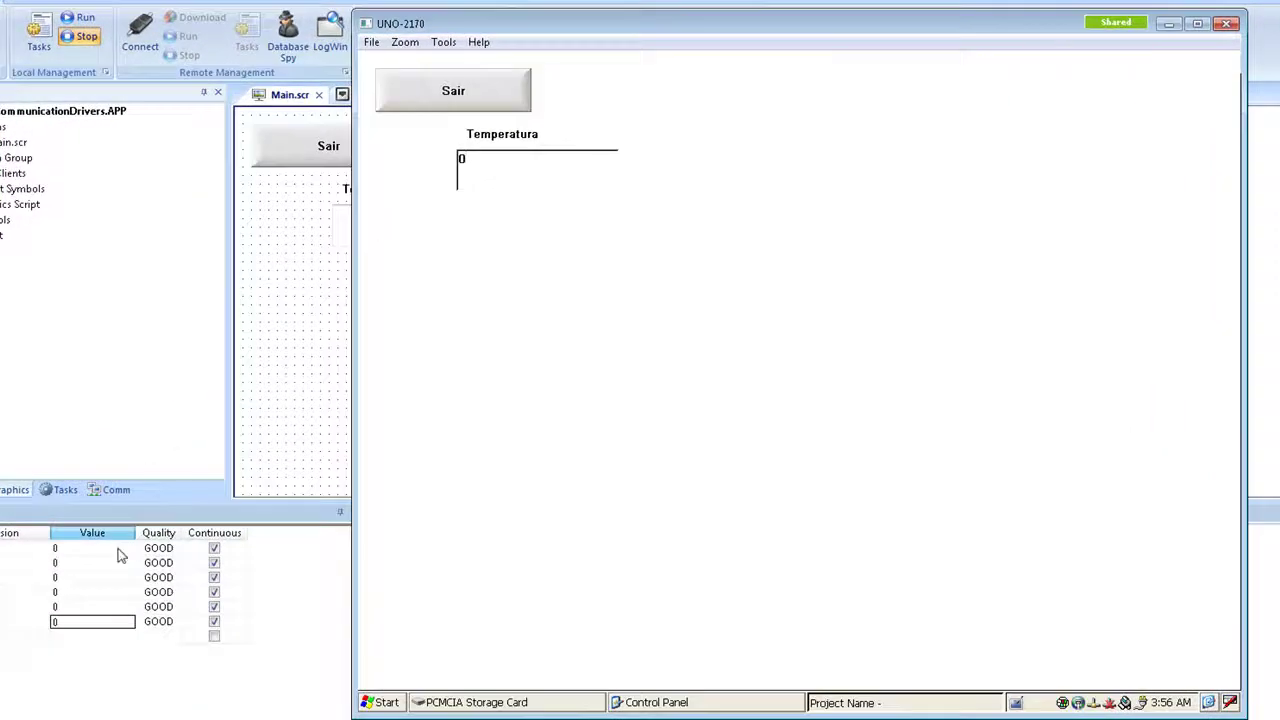
{"action": "left_click", "coordinate": [88, 555]}
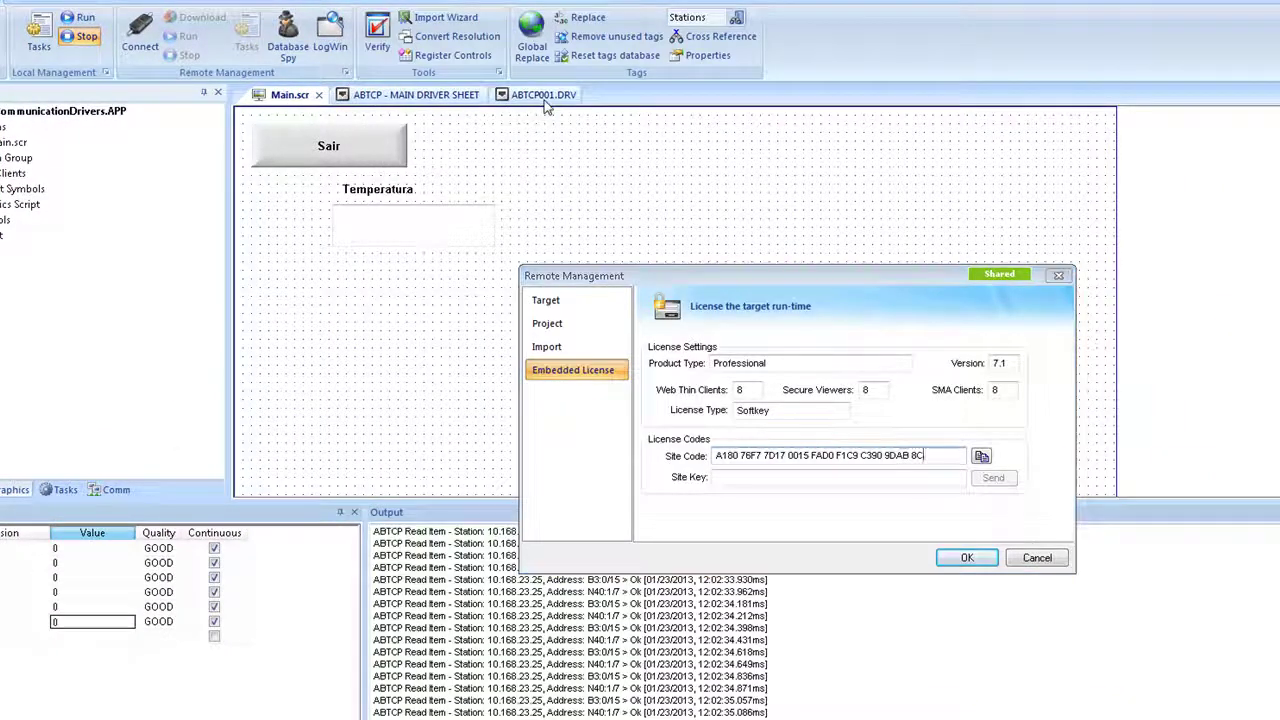
{"action": "left_click", "coordinate": [967, 557]}
Review the Temperature[2] address in the Zone 1 driver sheet and examine the tags on the DB 2 sheet of Database Spy
{"action": "left_click", "coordinate": [543, 94]}
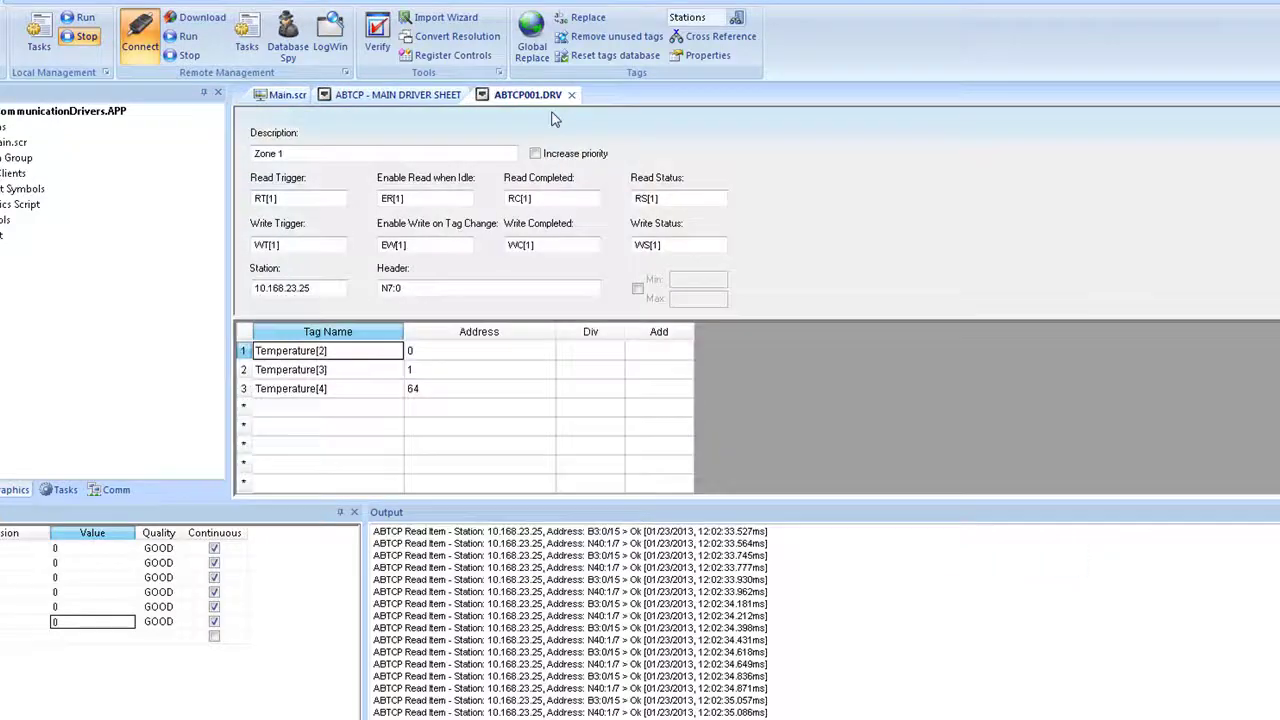
{"action": "left_click", "coordinate": [450, 352]}
{"action": "left_click", "coordinate": [366, 350]}
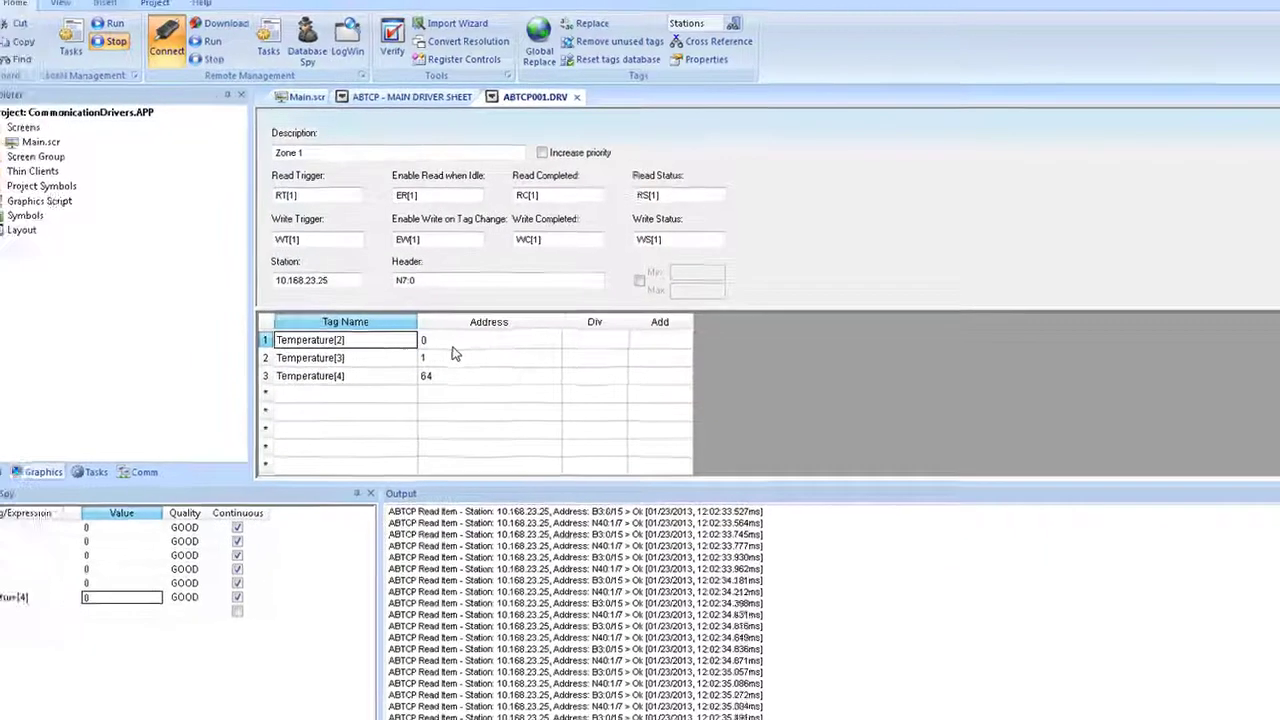
{"action": "double_click", "coordinate": [416, 355]}
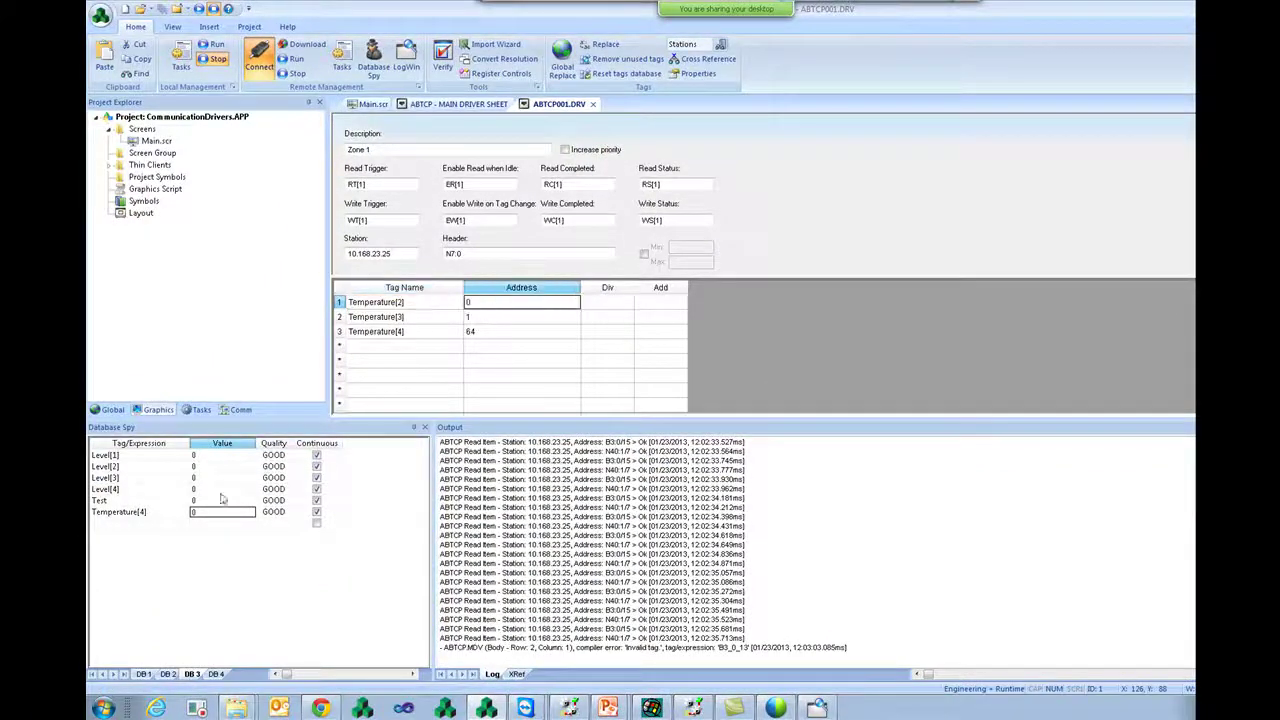
{"action": "left_click", "coordinate": [167, 674]}
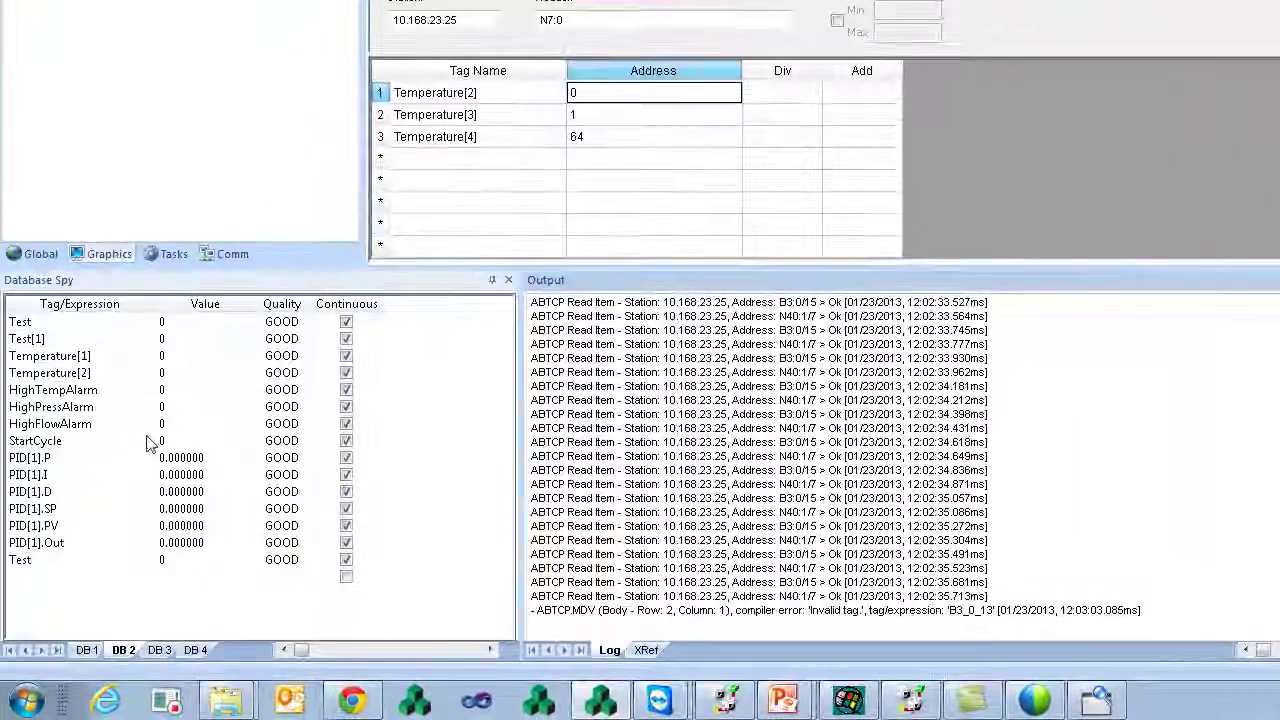
Select the Temperature[2] value on the DB 1 sheet of Database Spy and switch to the UNO-2170 remote display
{"action": "left_click", "coordinate": [87, 650]}
{"action": "left_click", "coordinate": [200, 390]}
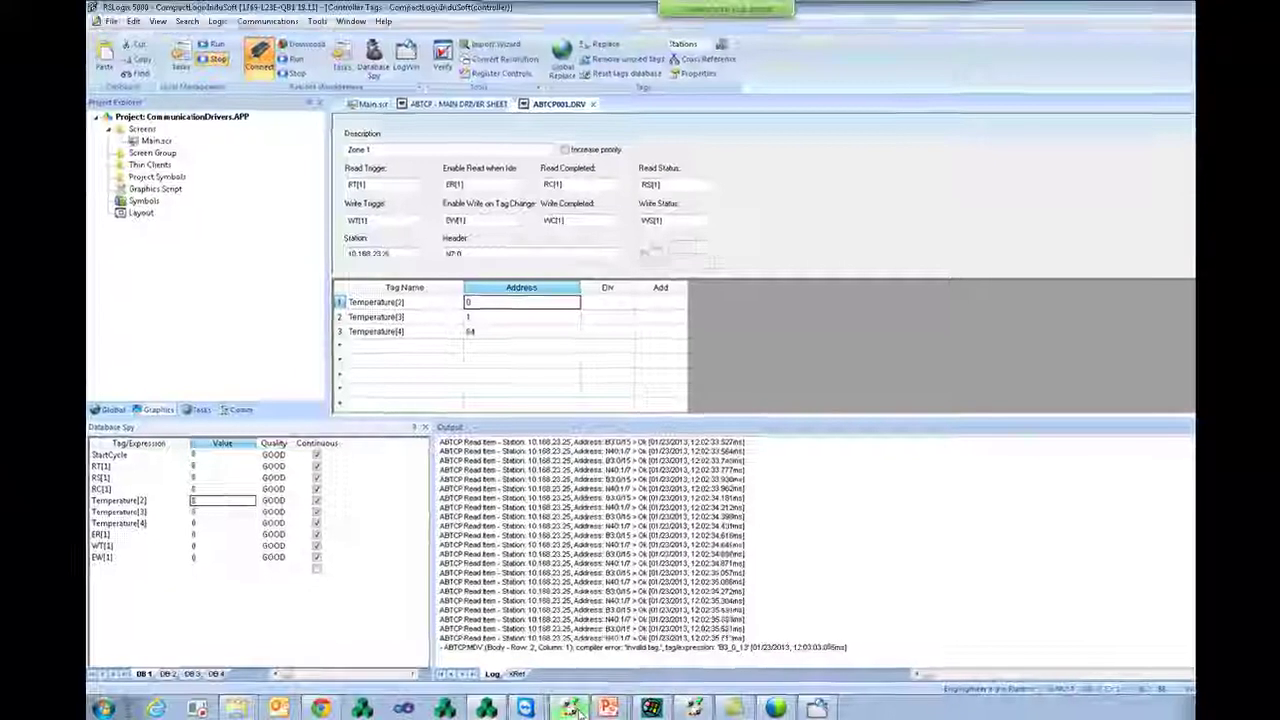
{"action": "left_click", "coordinate": [726, 701]}
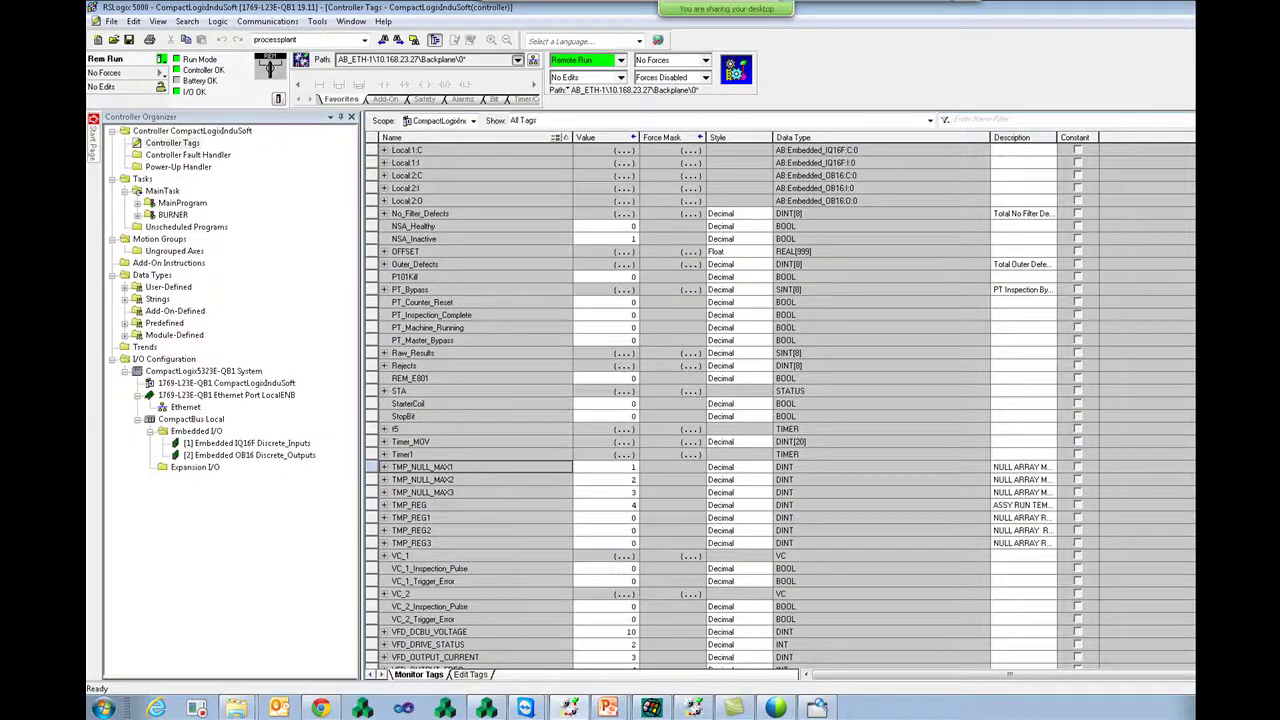
{"action": "key", "text": "alt+Tab"}
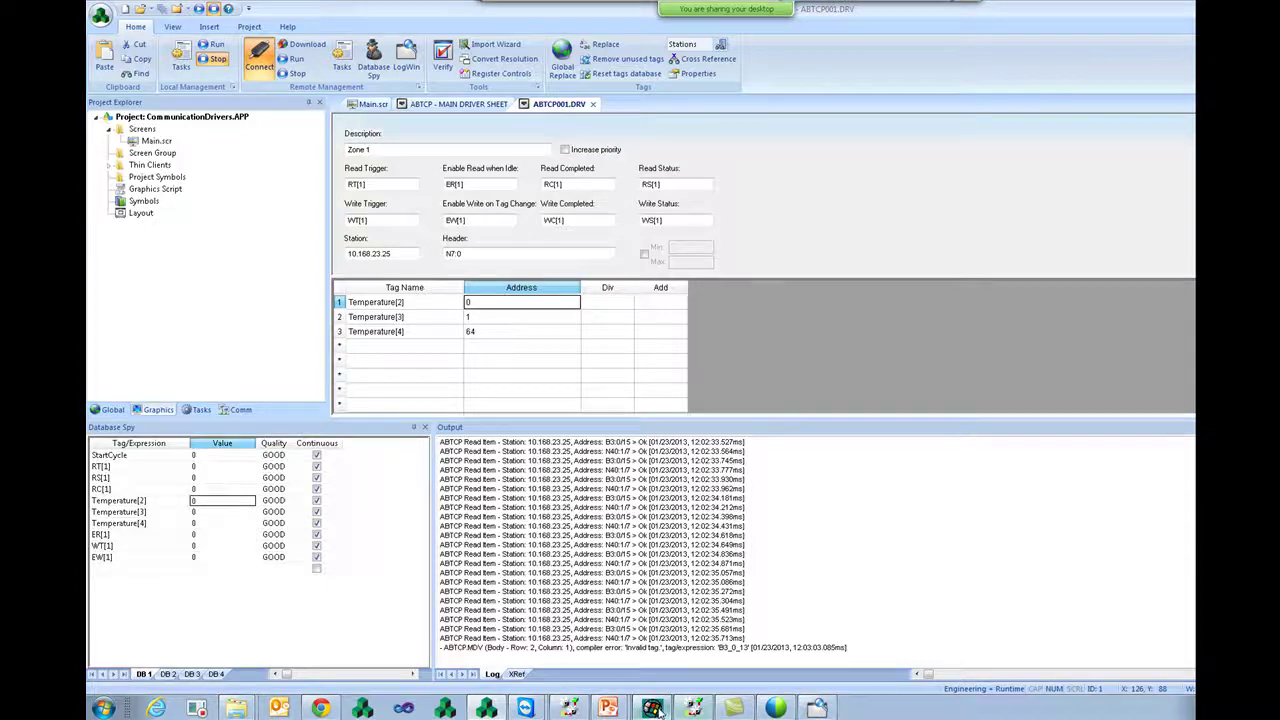
{"action": "left_click", "coordinate": [694, 708]}
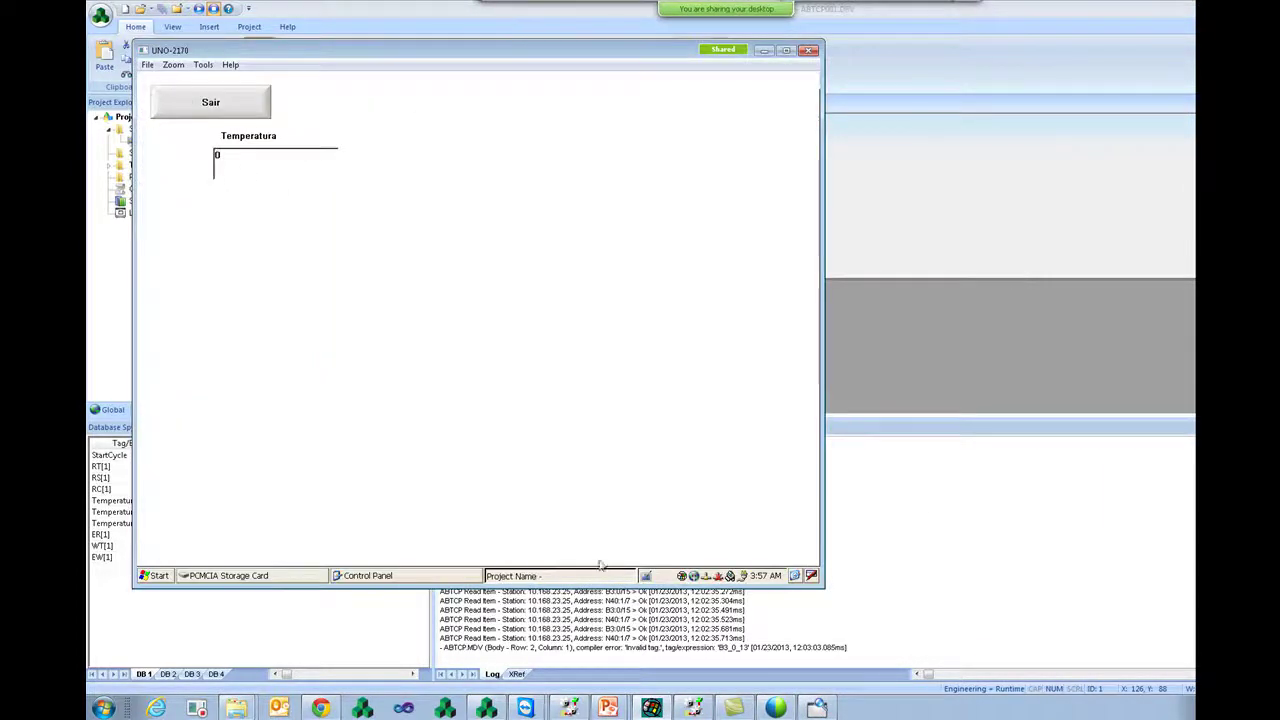
Switch to RSLogix 5 in the TeamViewer session, close the N40 data file and open the N7 data file
{"action": "left_click", "coordinate": [526, 708]}
{"action": "left_click", "coordinate": [530, 674]}
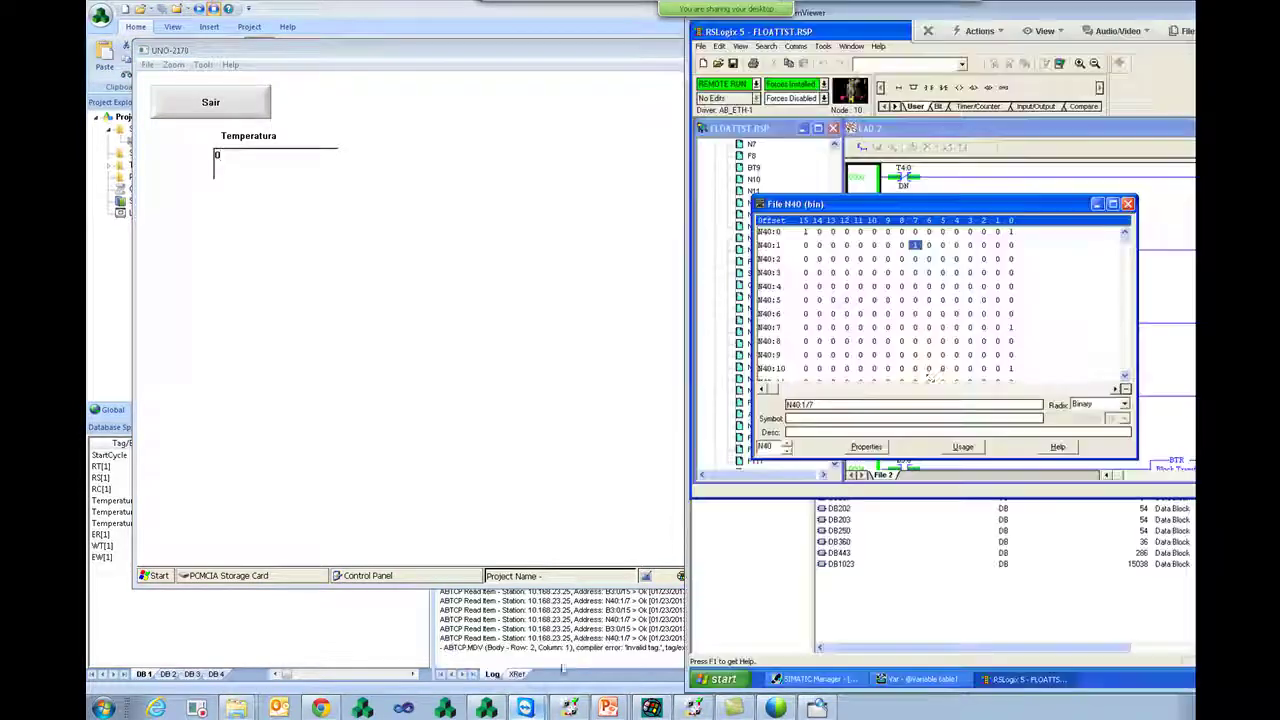
{"action": "left_click", "coordinate": [1127, 204]}
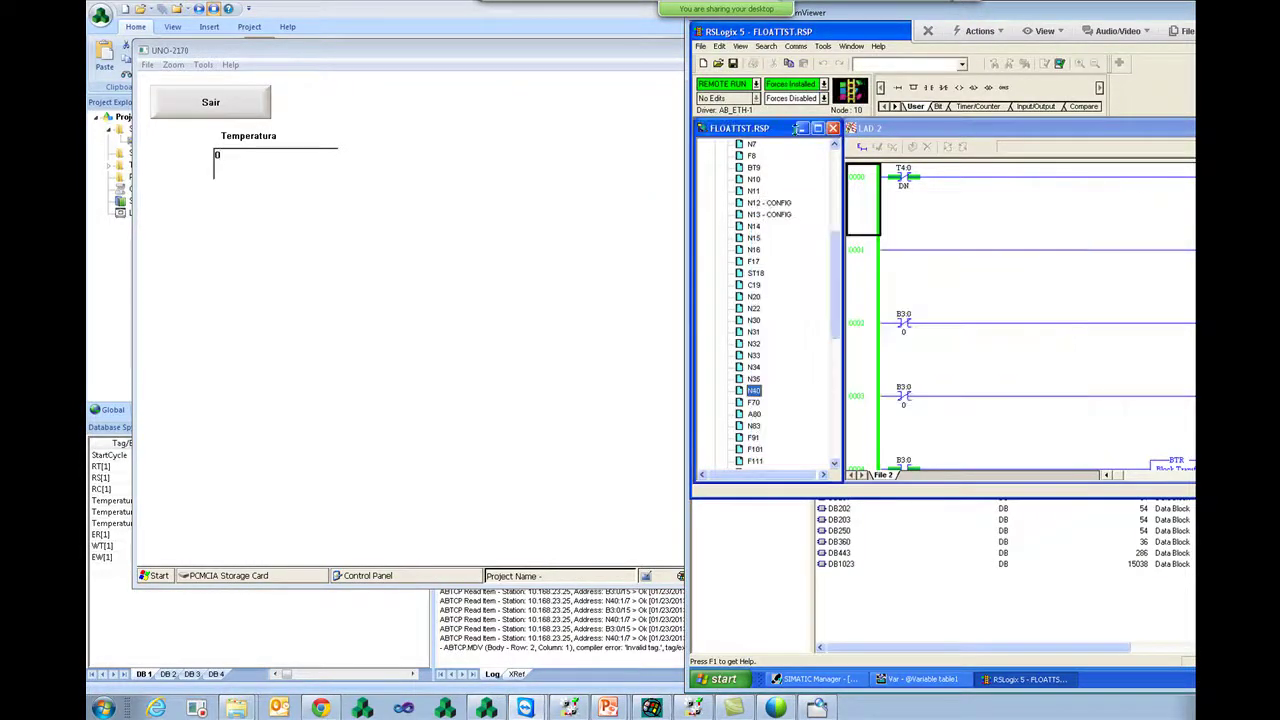
{"action": "double_click", "coordinate": [751, 147]}
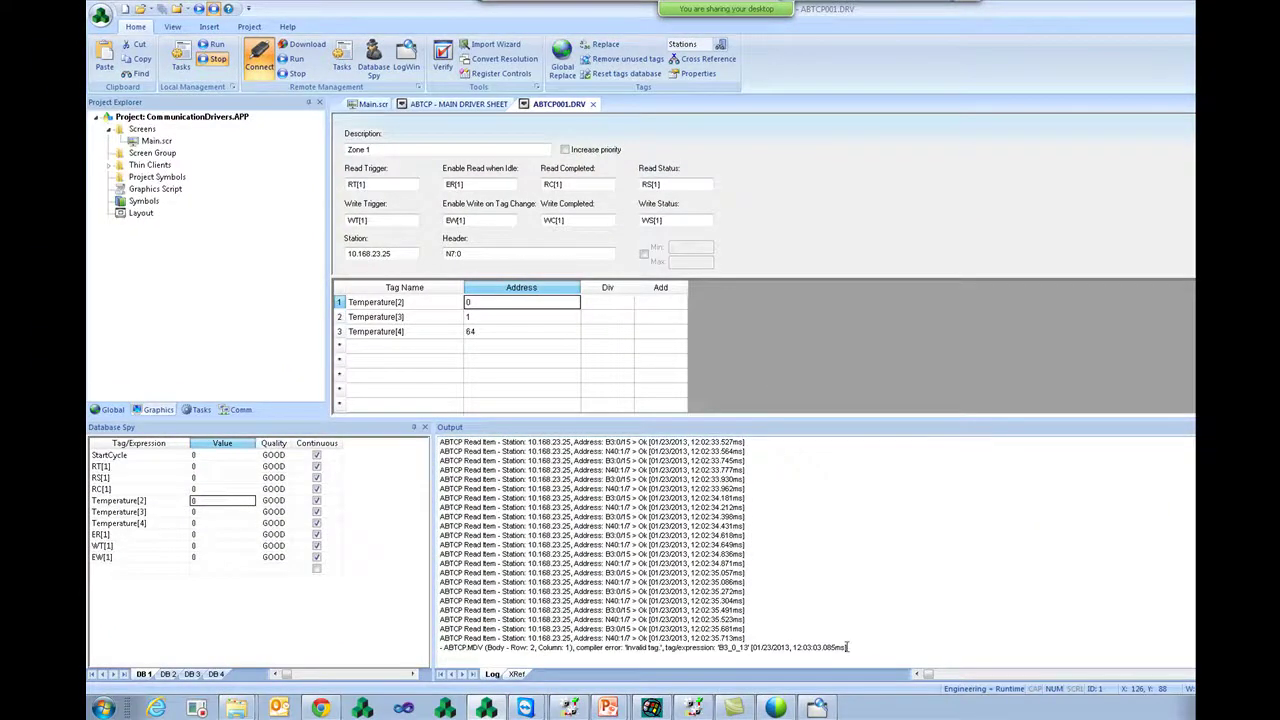
Show the project's communication drivers and examine the ABTCP messages and log options in the remote LogWin
{"action": "left_click", "coordinate": [240, 409]}
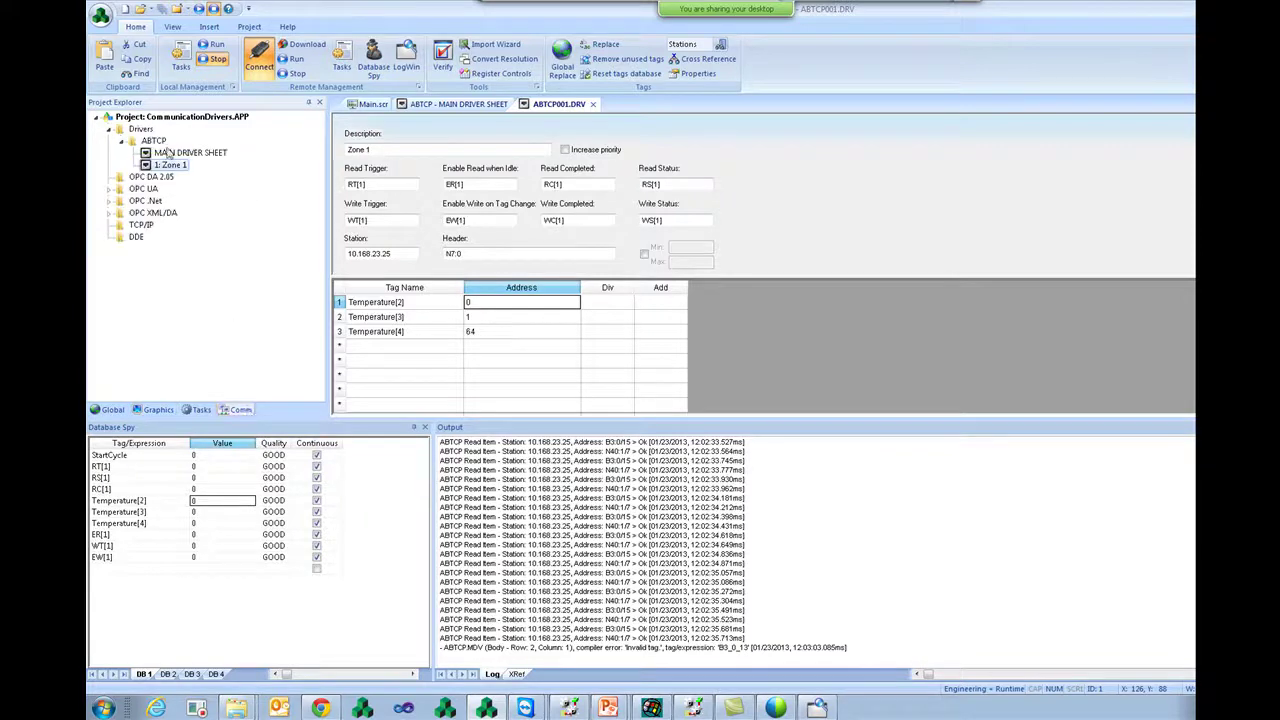
{"action": "left_click", "coordinate": [818, 708]}
{"action": "left_click_drag", "start_coordinate": [658, 365], "coordinate": [830, 377]}
{"action": "left_click", "coordinate": [707, 64]}
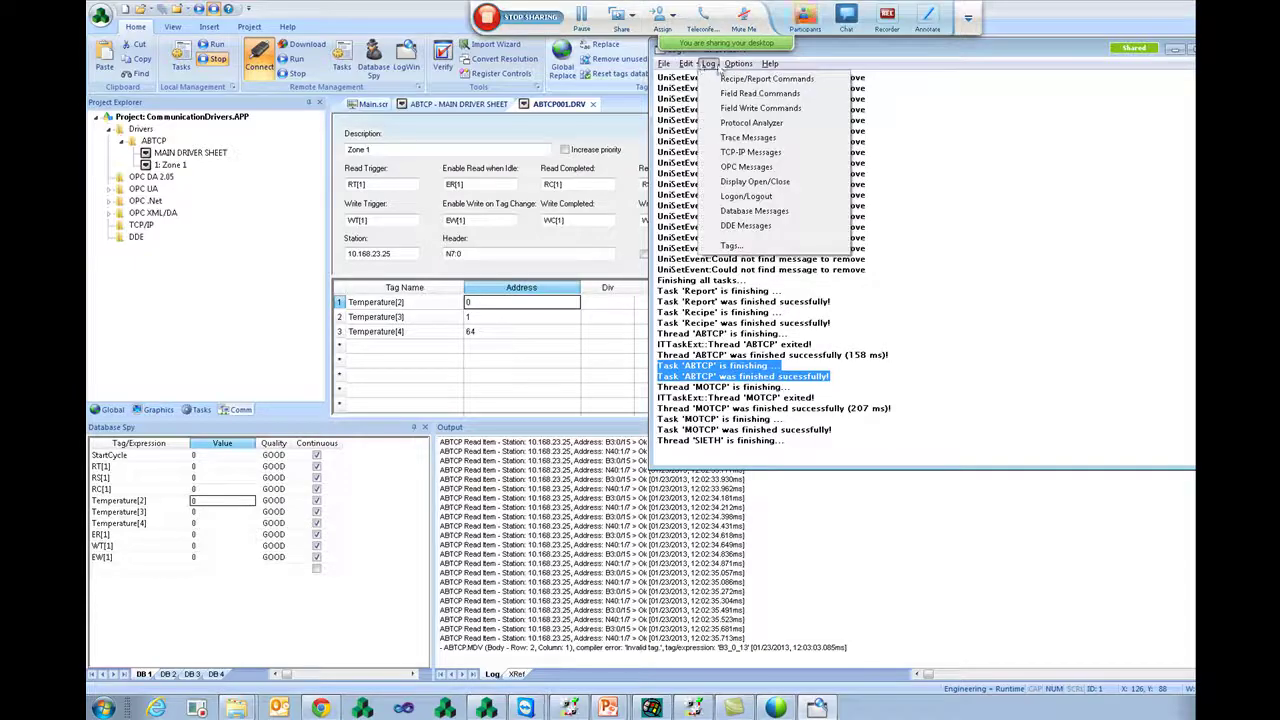
{"action": "left_click", "coordinate": [836, 311]}
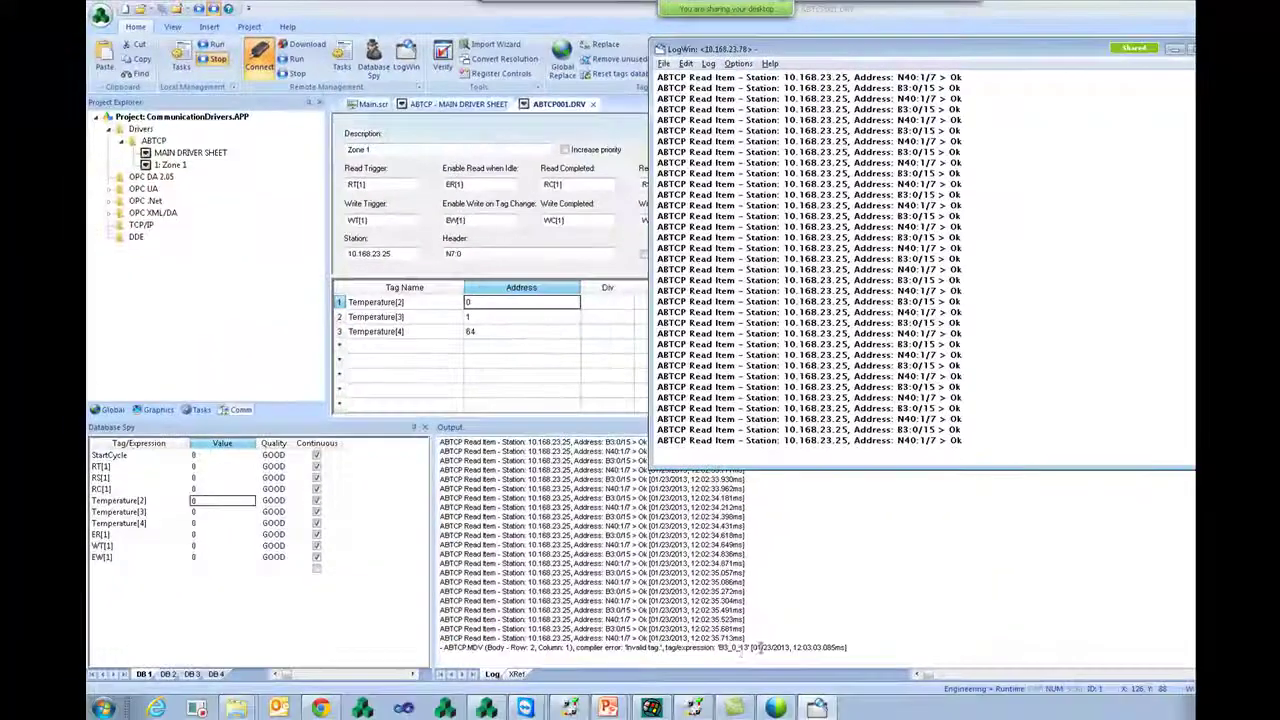
Open a remote Database Spy for 10.168.23.78 and place its window over the local Database Spy
{"action": "left_click", "coordinate": [828, 708]}
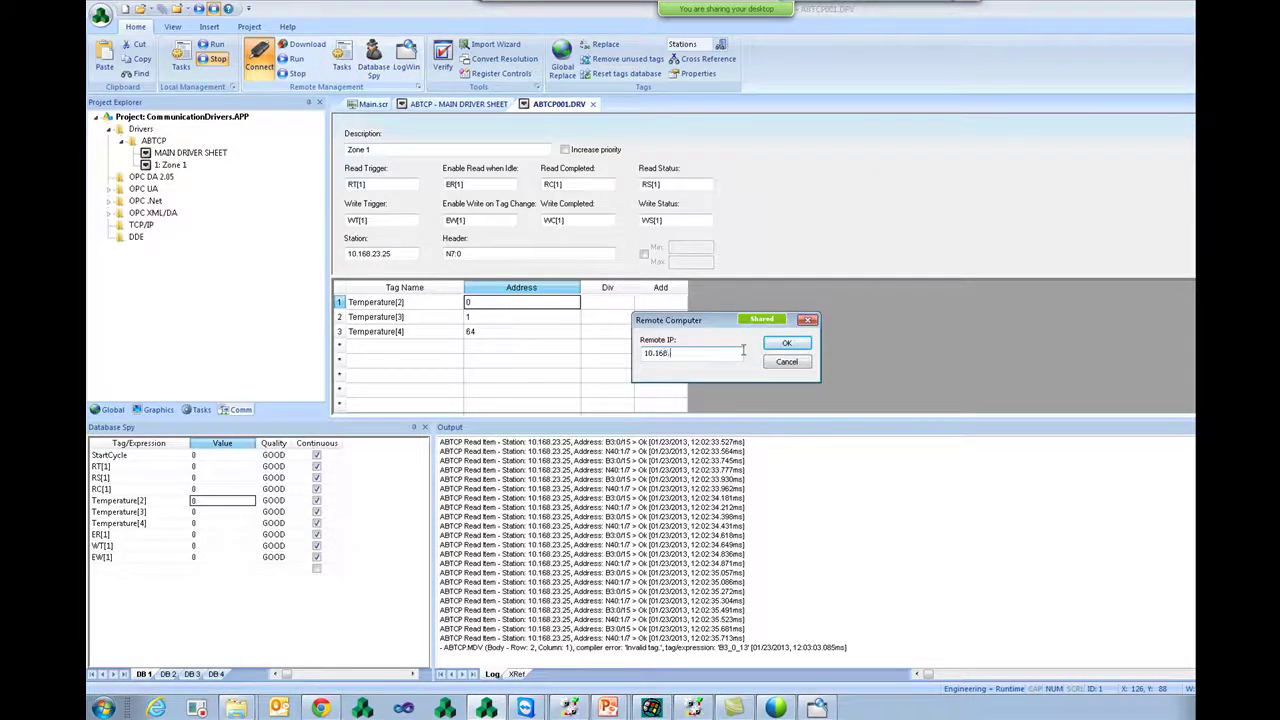
{"action": "key", "text": "Return"}
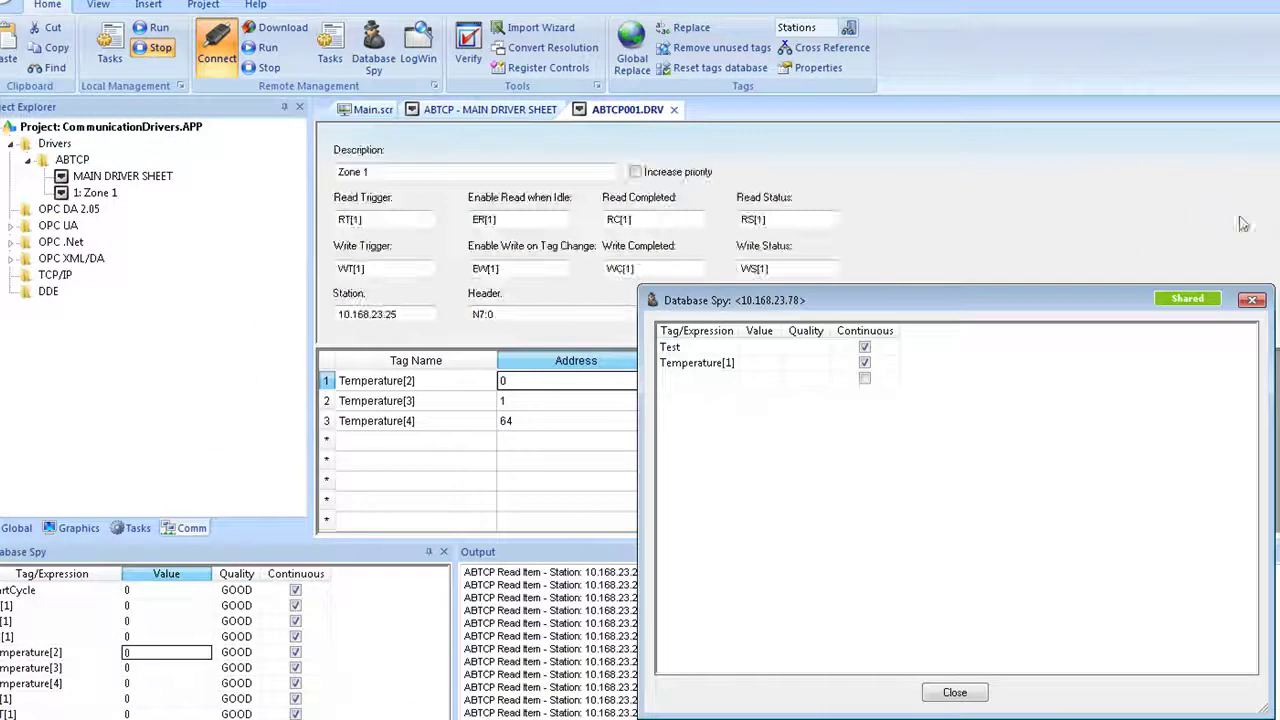
{"action": "left_click_drag", "start_coordinate": [903, 296], "coordinate": [905, 498]}
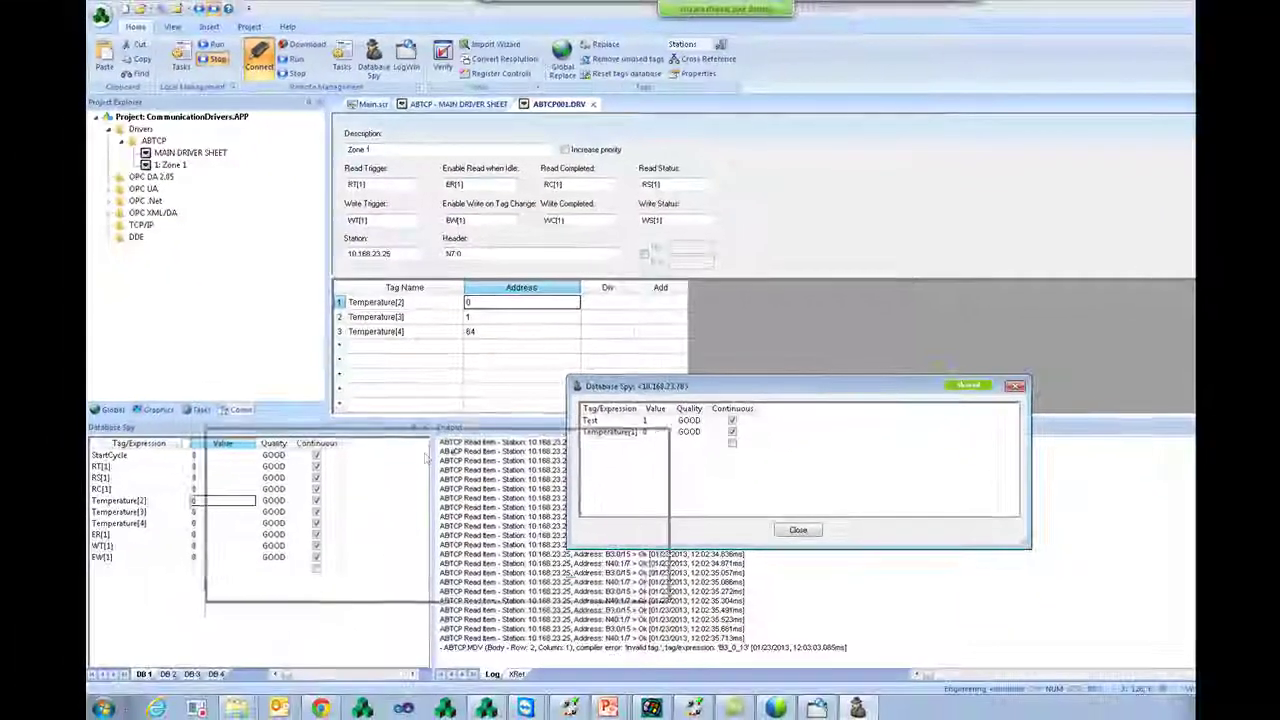
{"action": "left_click_drag", "start_coordinate": [865, 431], "coordinate": [370, 469]}
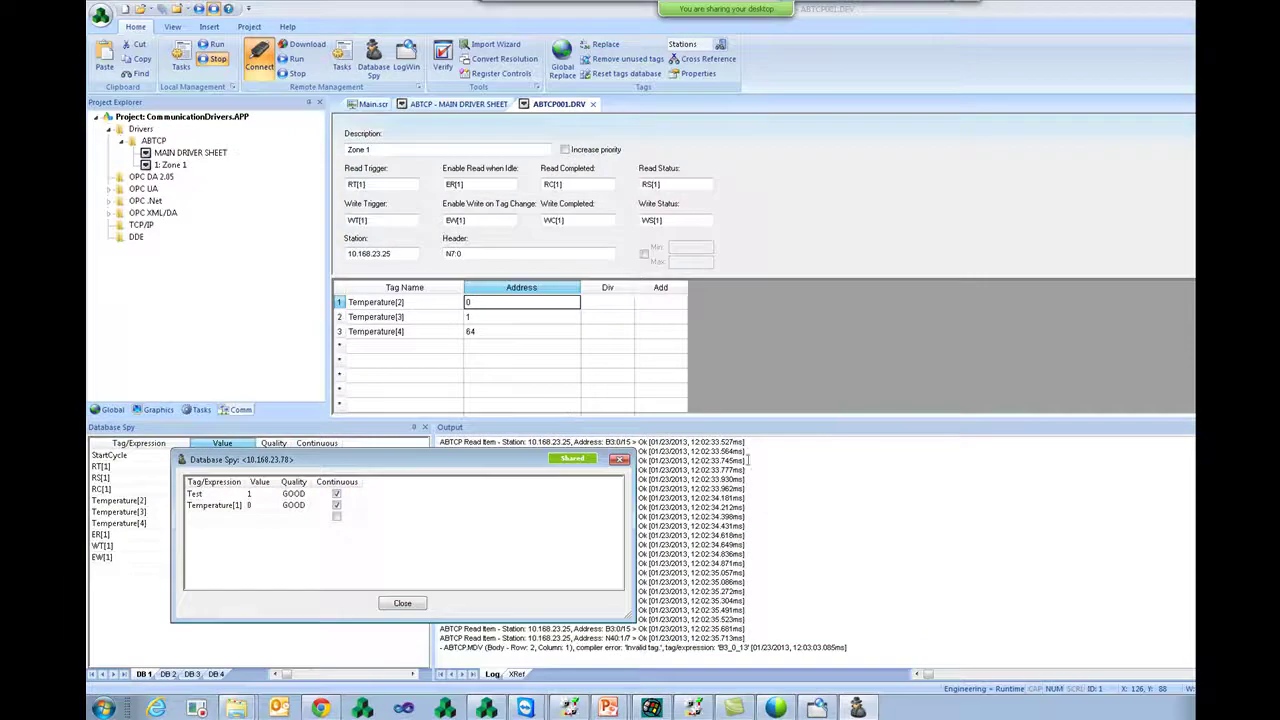
Arrange the UNO-2170 display, the remote Database Spy and the remote LogWin so all three are visible together
{"action": "left_click", "coordinate": [651, 708]}
{"action": "mouse_move", "coordinate": [500, 8]}
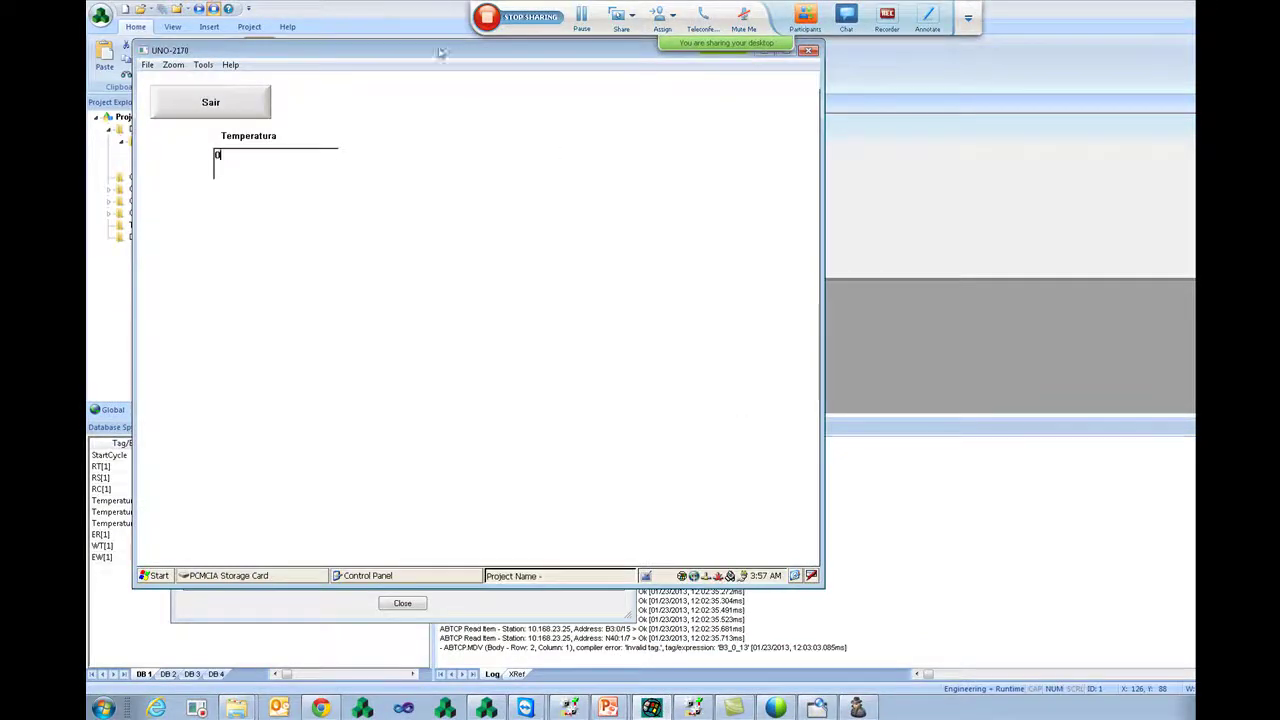
{"action": "left_click_drag", "start_coordinate": [441, 53], "coordinate": [423, 19]}
{"action": "left_click", "coordinate": [325, 595]}
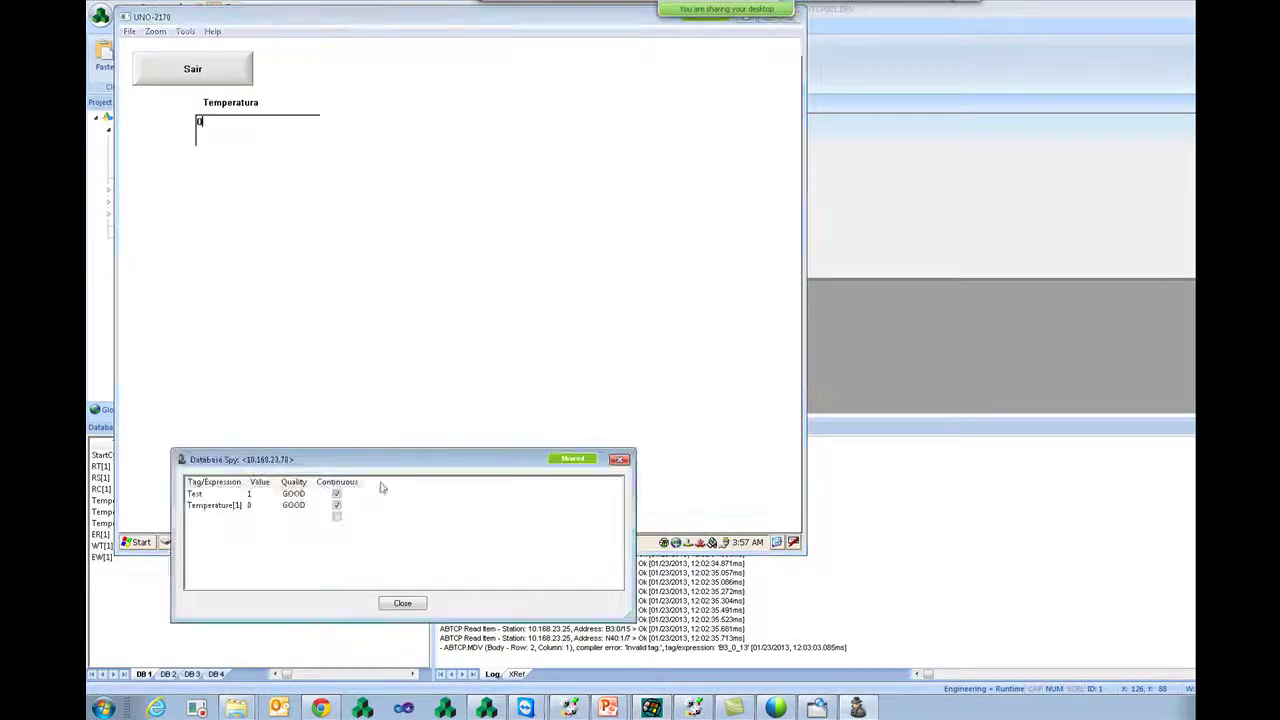
{"action": "left_click", "coordinate": [817, 708]}
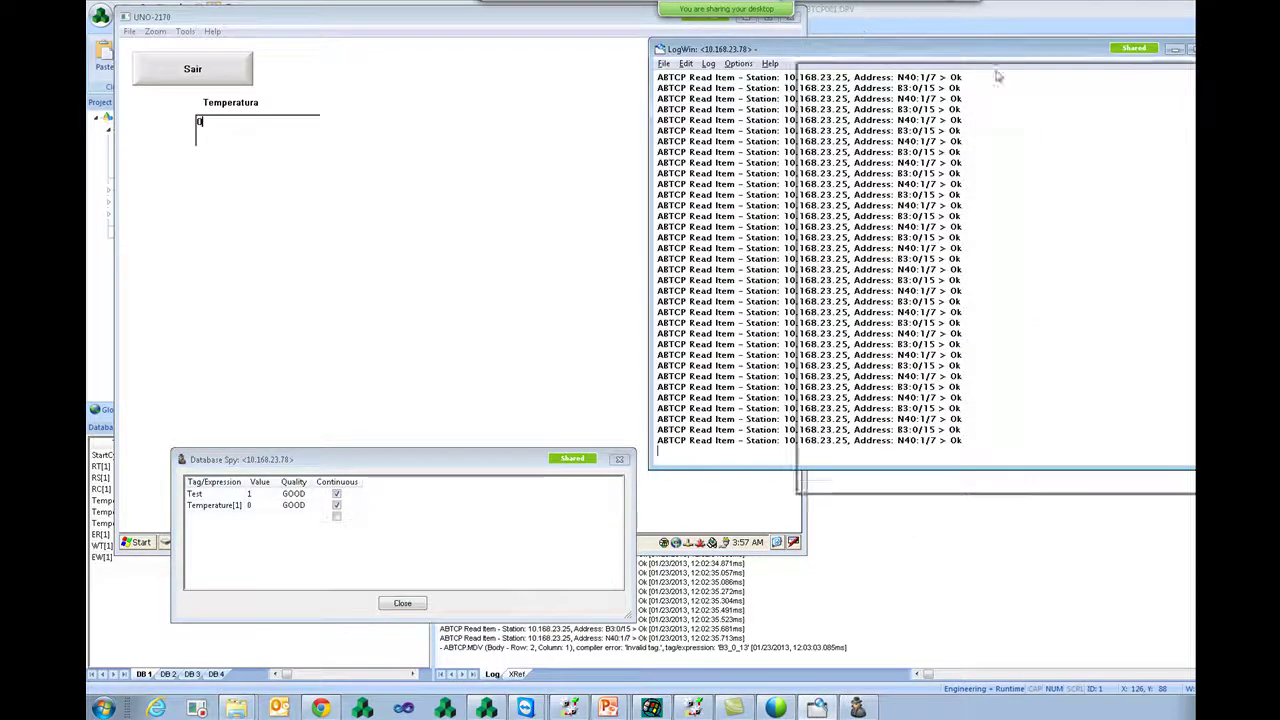
{"action": "left_click_drag", "start_coordinate": [997, 75], "coordinate": [1003, 148]}
Add the read trigger tag RT[1] to the remote Database Spy and set its value to 1
{"action": "left_click", "coordinate": [224, 487]}
{"action": "left_click", "coordinate": [230, 517]}
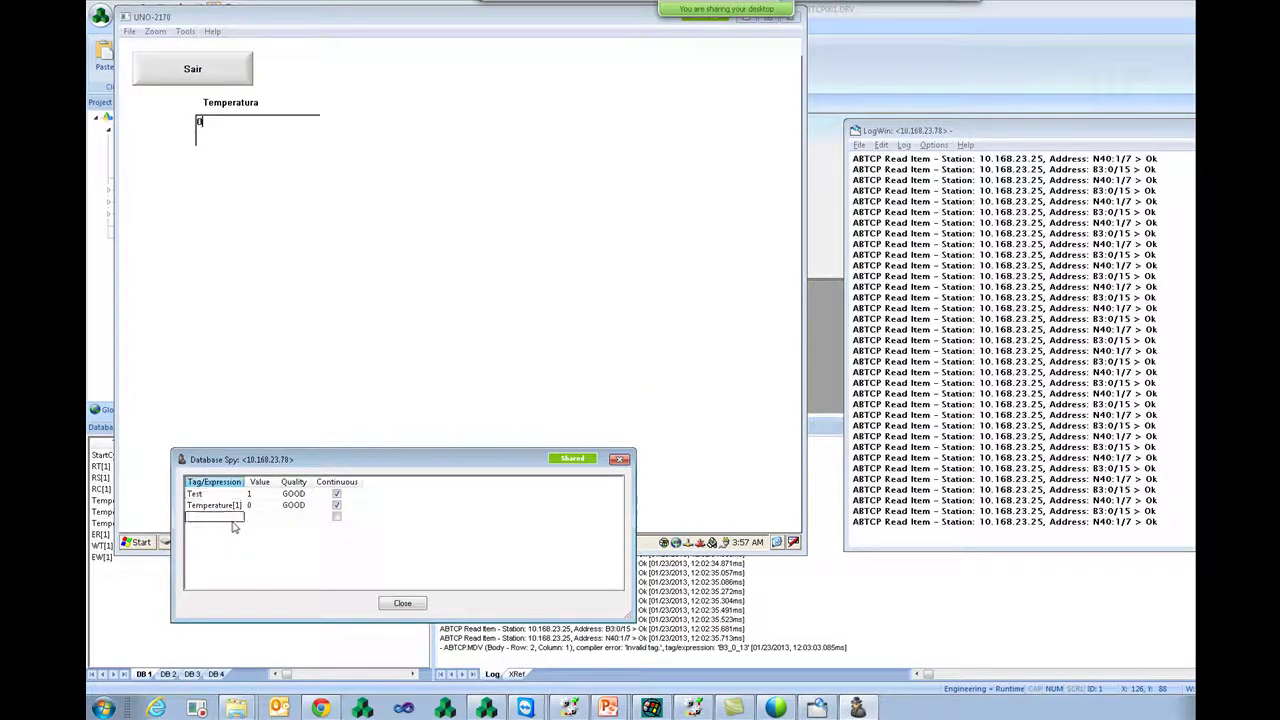
{"action": "type", "text": "RT[1]"}
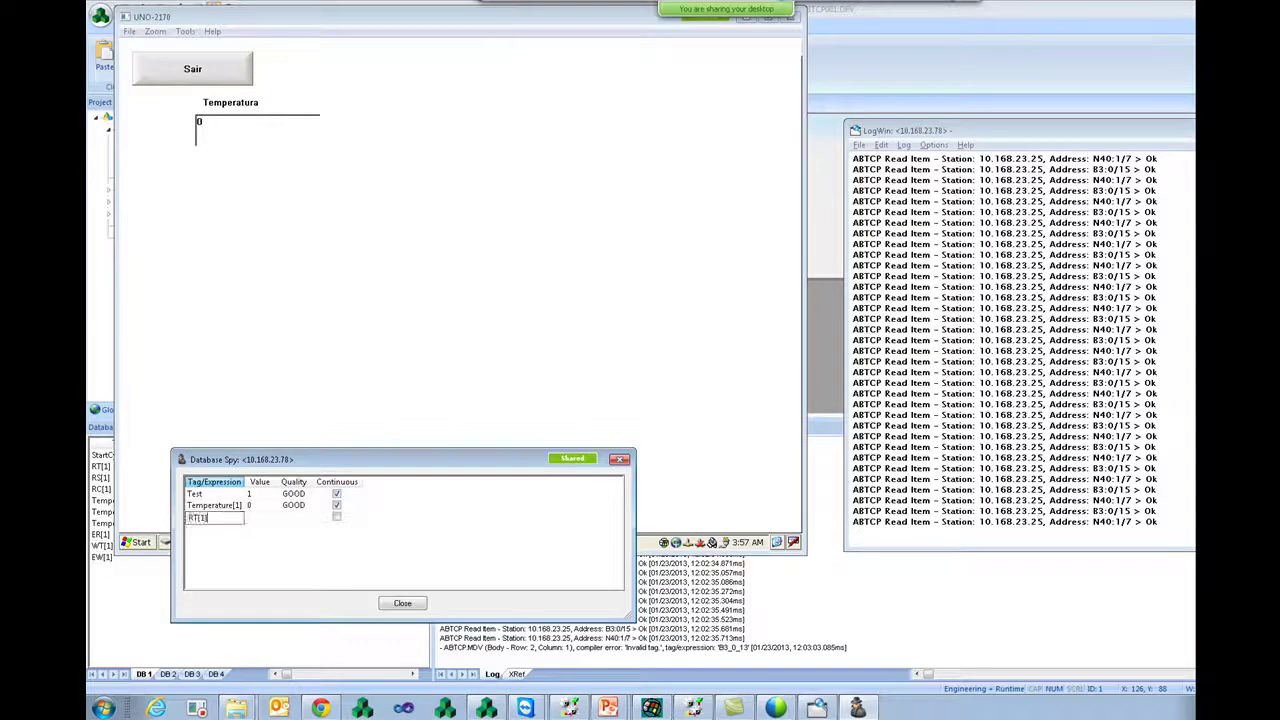
{"action": "key", "text": "Return"}
{"action": "type", "text": "1"}
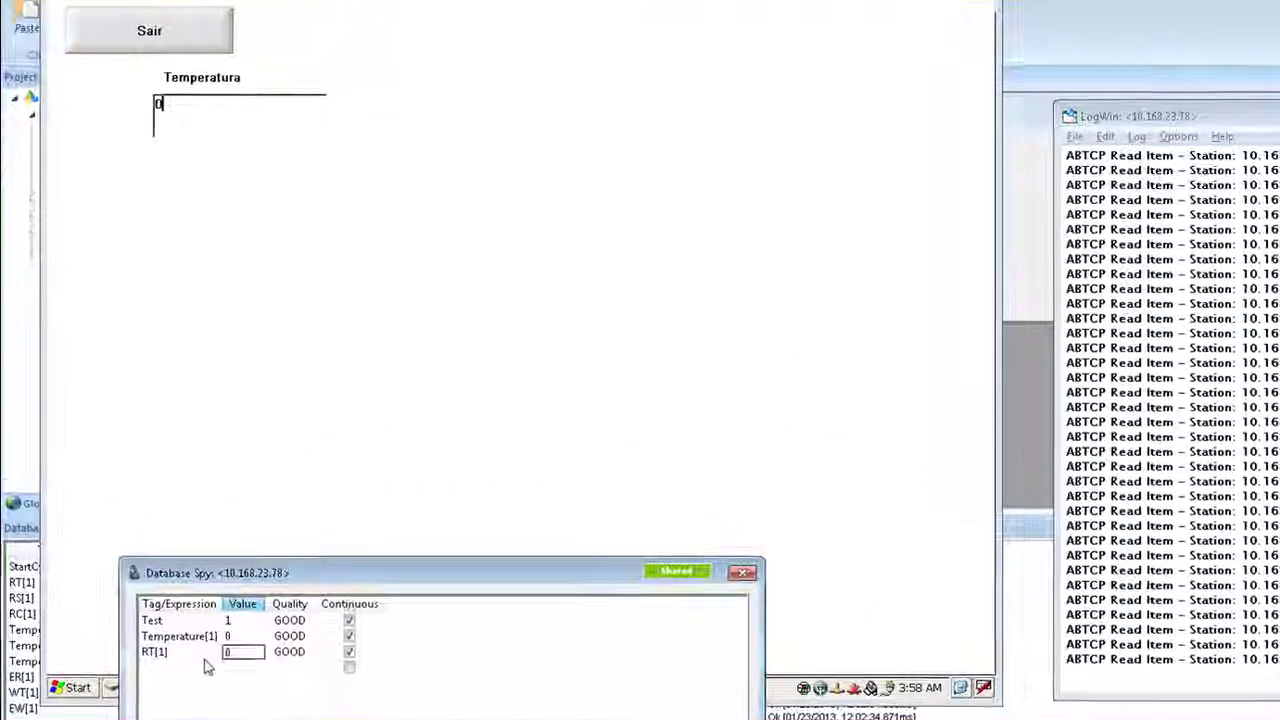
{"action": "key", "text": "Return"}
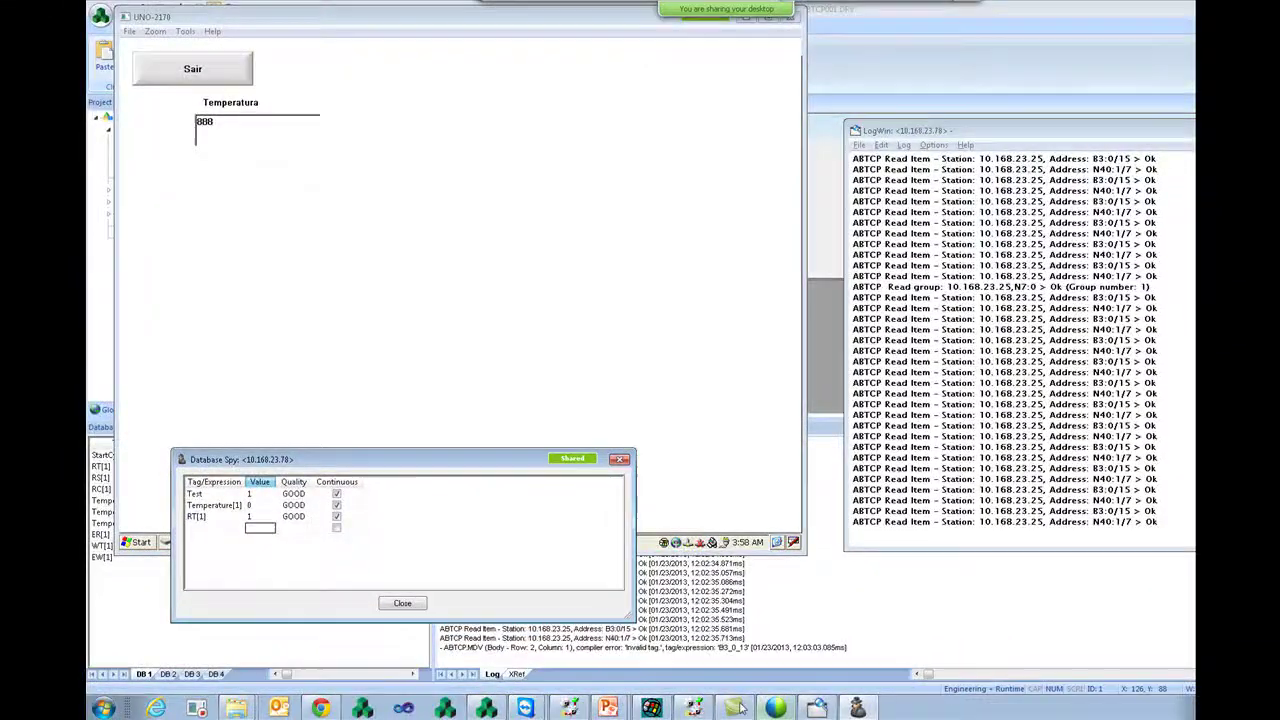
Add the enable-read tag ER[1] to the remote Database Spy and set its value to 1
{"action": "left_click", "coordinate": [214, 530]}
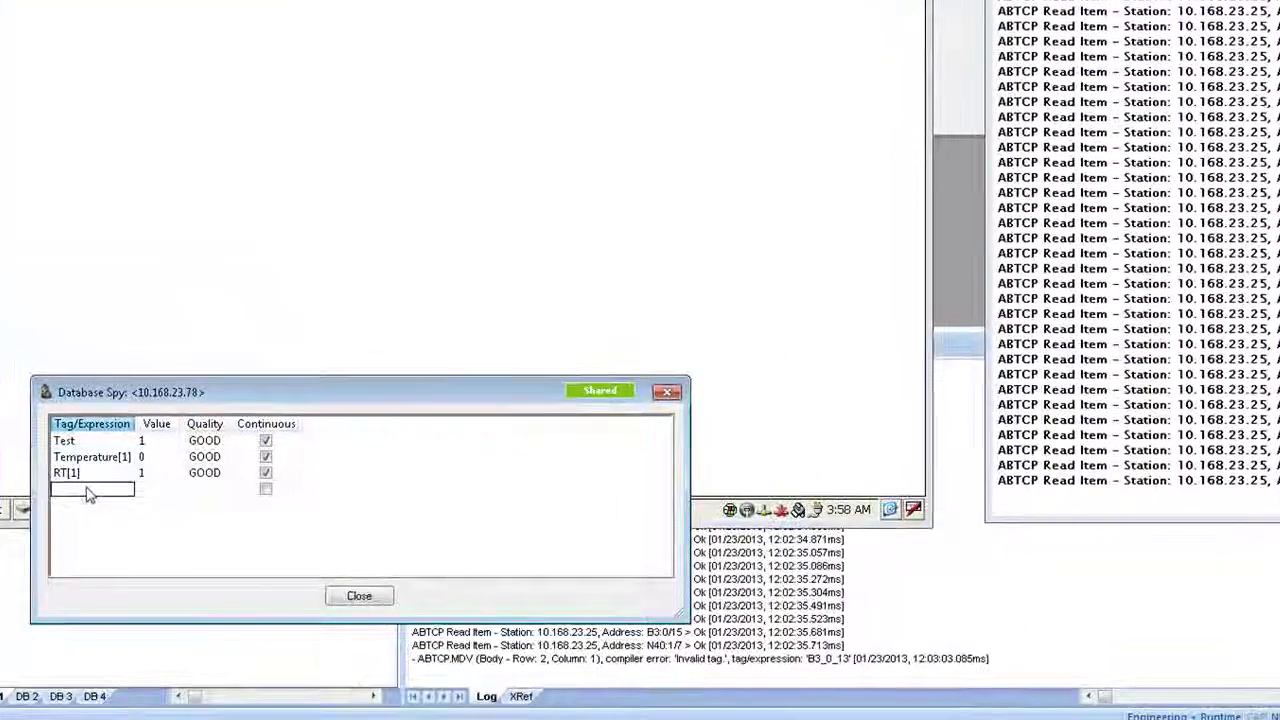
{"action": "type", "text": "ER[1]"}
{"action": "key", "text": "Return"}
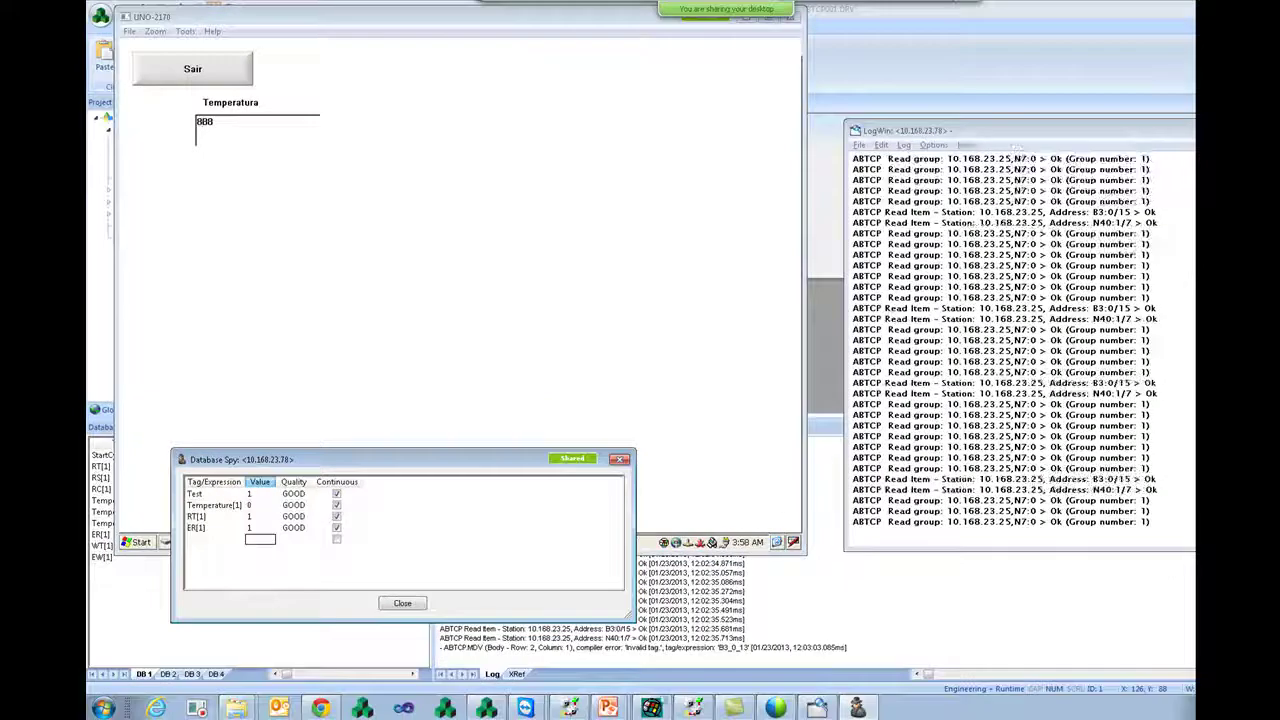
Set N7:0 to 777 in the RSLogix 5 data file and check it against the Temperatura field on the UNO-2170
{"action": "mouse_move", "coordinate": [568, 707]}
{"action": "left_click", "coordinate": [535, 668]}
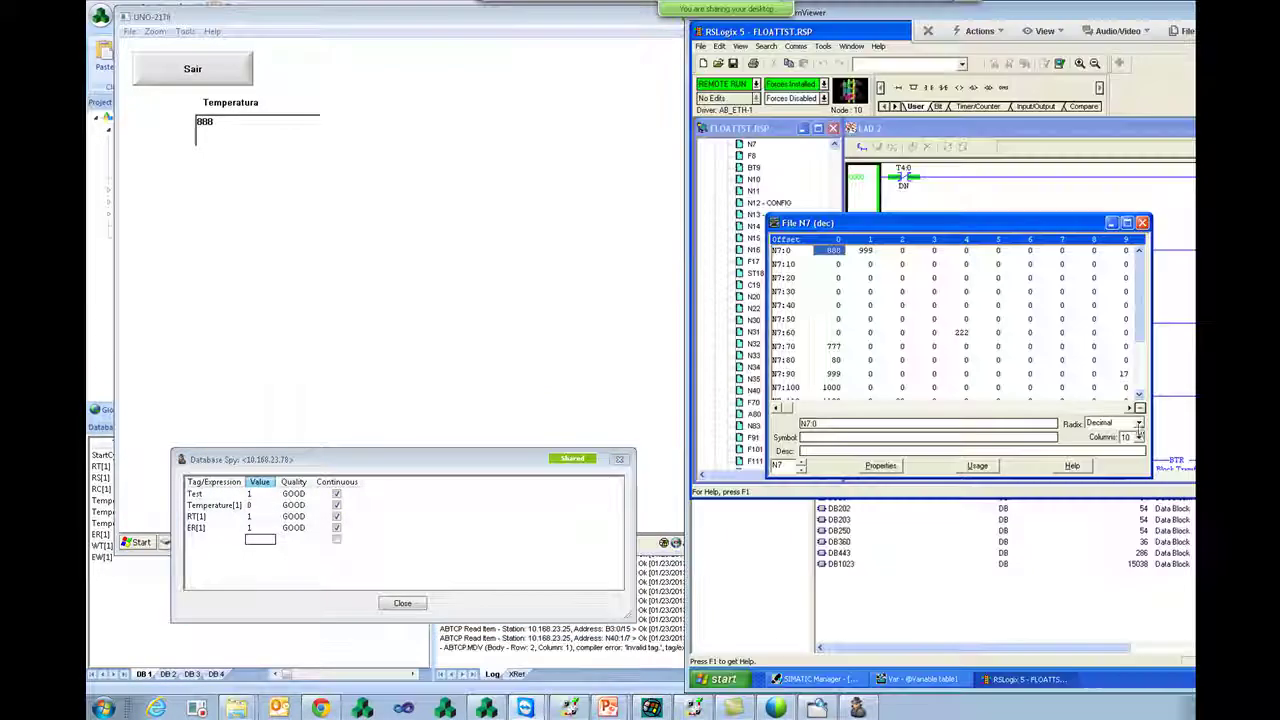
{"action": "left_click", "coordinate": [837, 251]}
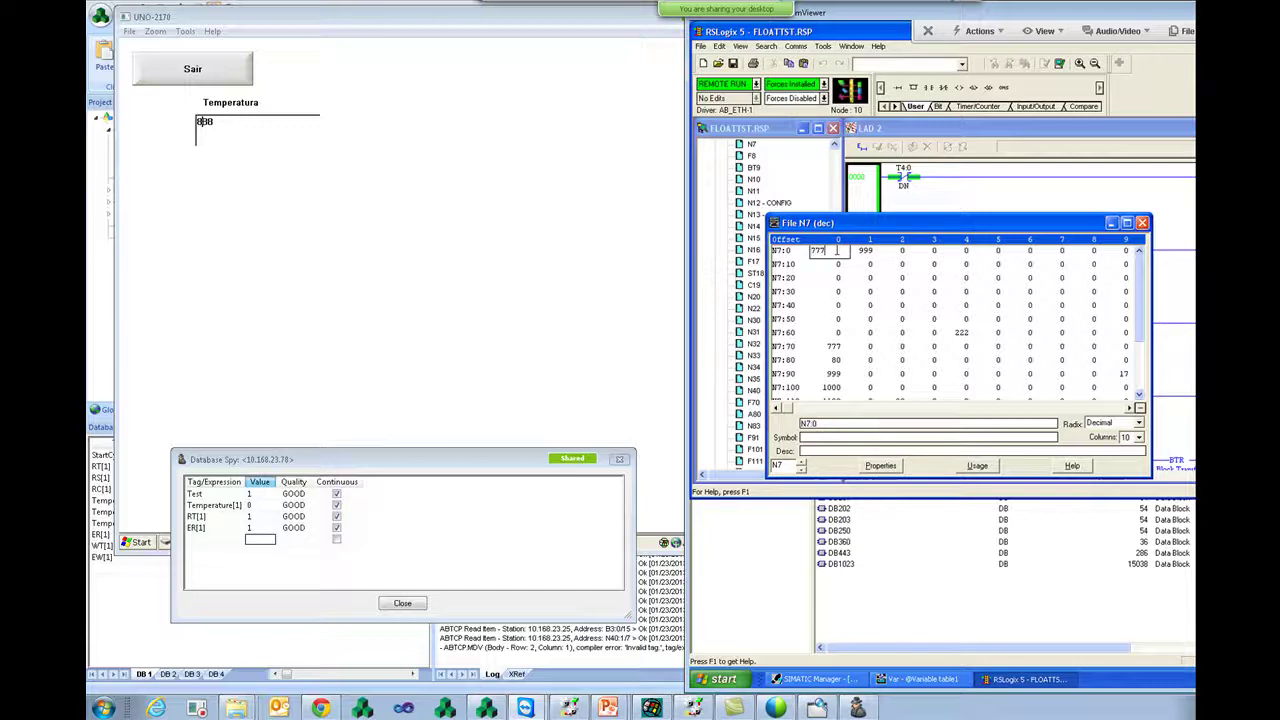
{"action": "key", "text": "Return"}
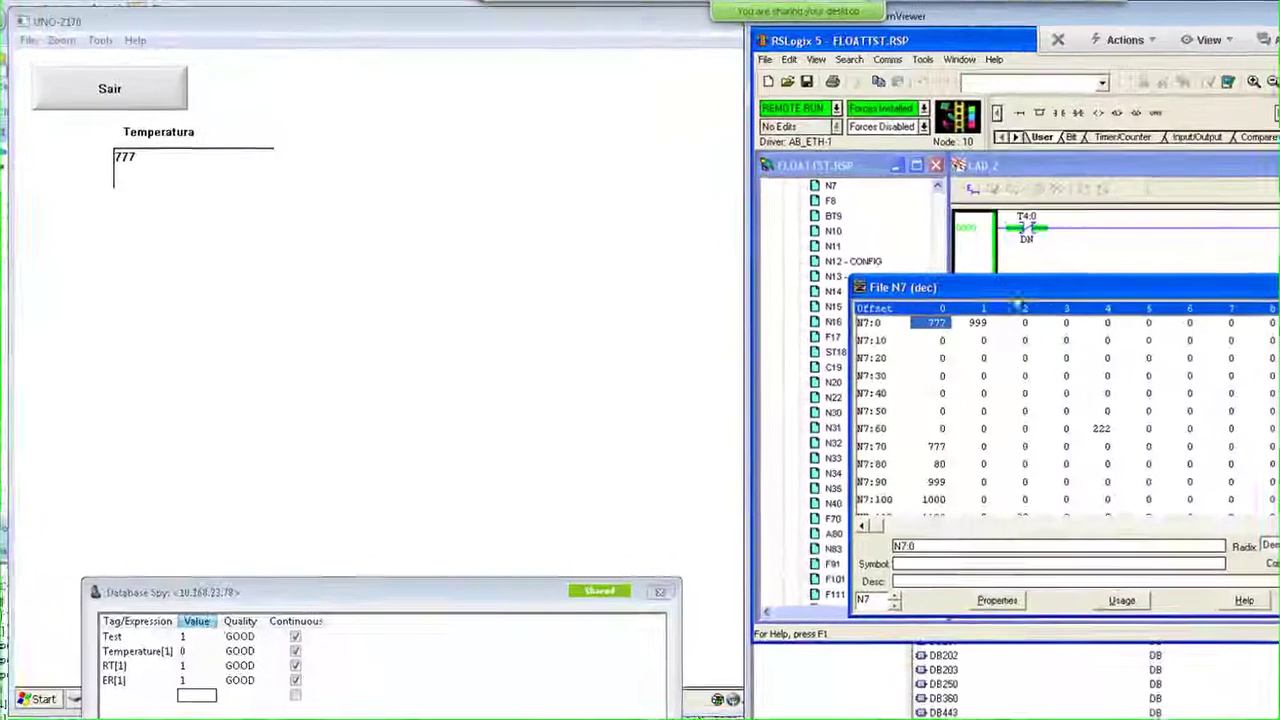
{"action": "double_click", "coordinate": [127, 163]}
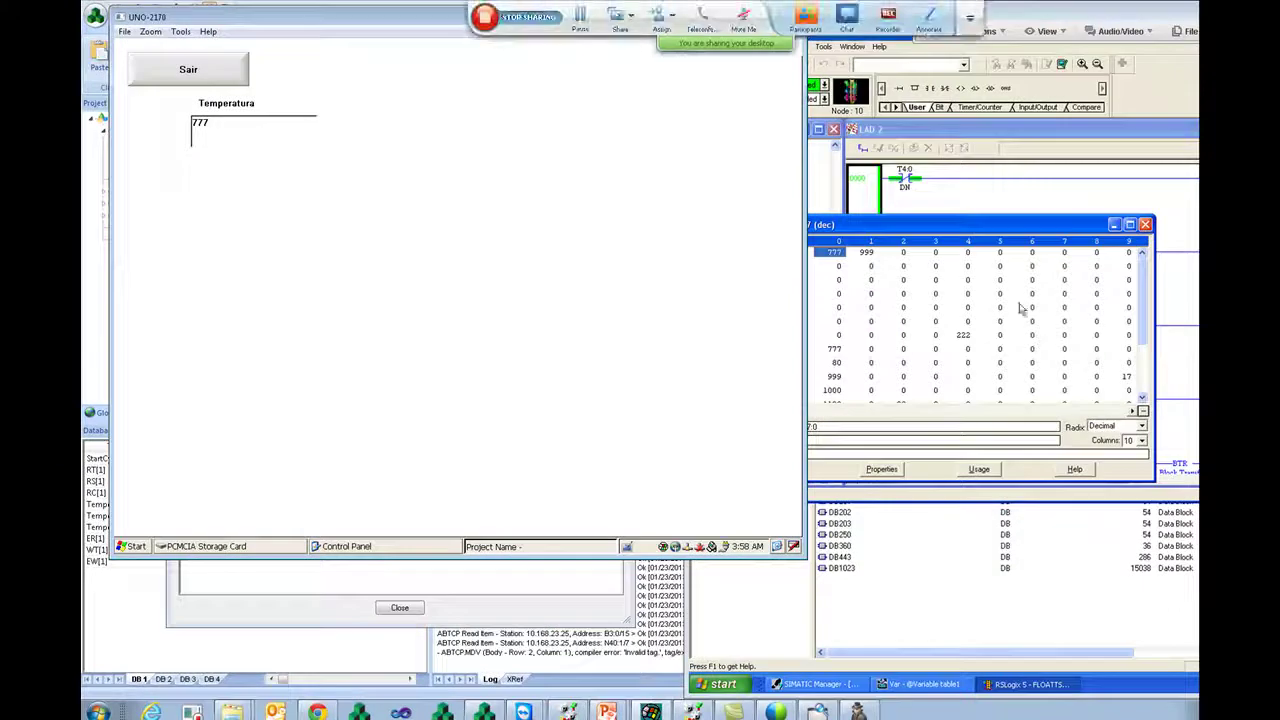
{"action": "left_click_drag", "start_coordinate": [860, 226], "coordinate": [891, 225]}
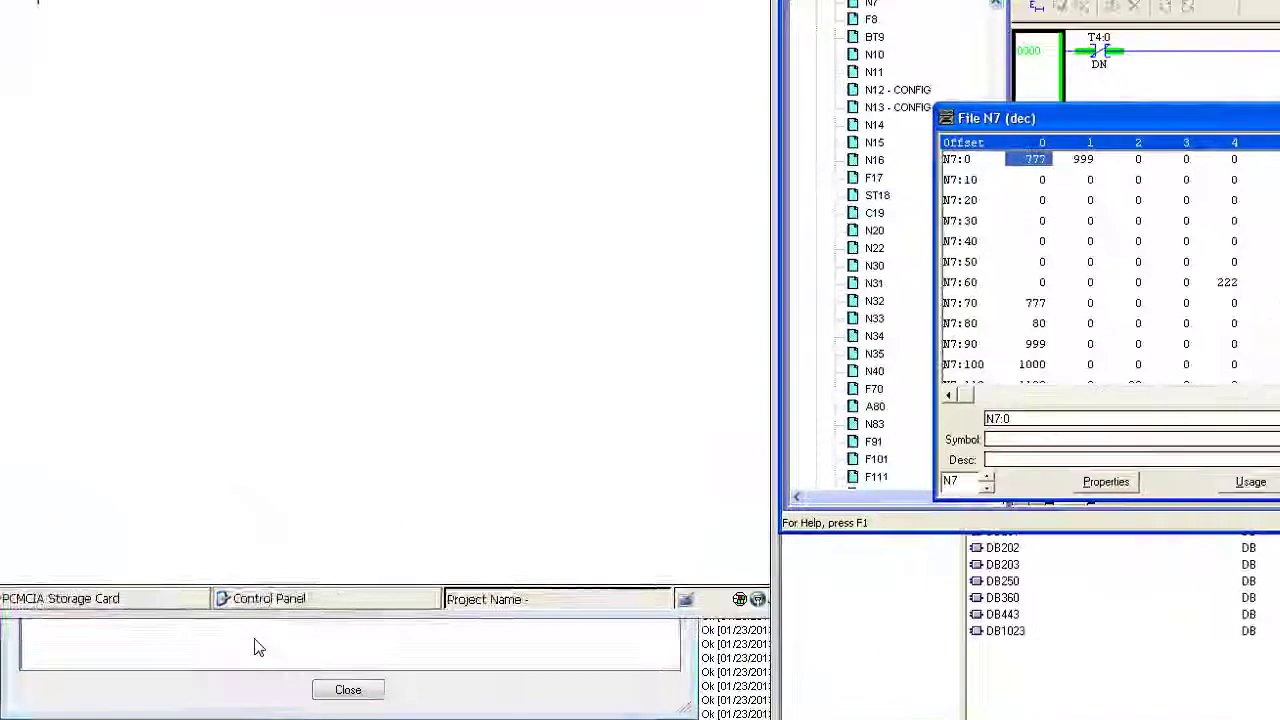
Add the write-on-tag-change tag EW[1] to the remote Database Spy and enter its value
{"action": "left_click", "coordinate": [225, 544]}
{"action": "left_click", "coordinate": [88, 596]}
{"action": "type", "text": "EW[1]"}
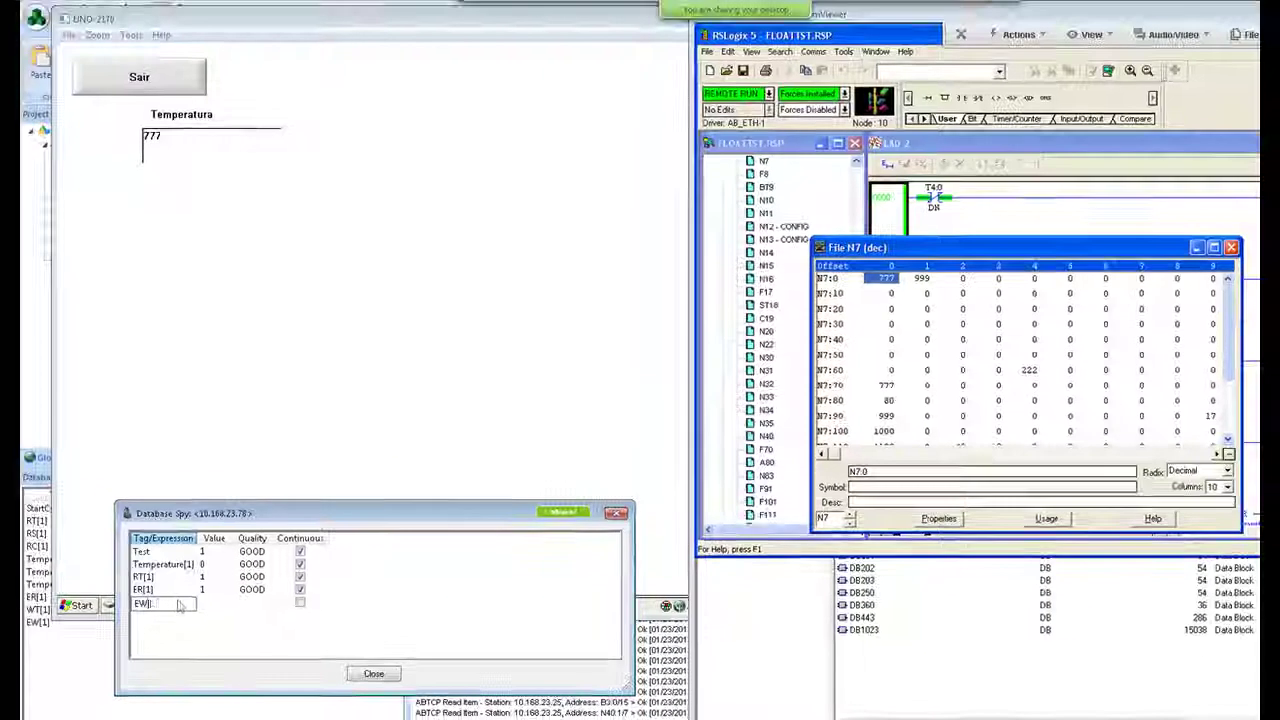
{"action": "key", "text": "Return"}
{"action": "key", "text": "Return"}
Set the Temperatura field on the UNO-2170 to 456 and return to the N7 data file in RSLogix 5
{"action": "left_click_drag", "start_coordinate": [165, 142], "coordinate": [130, 138]}
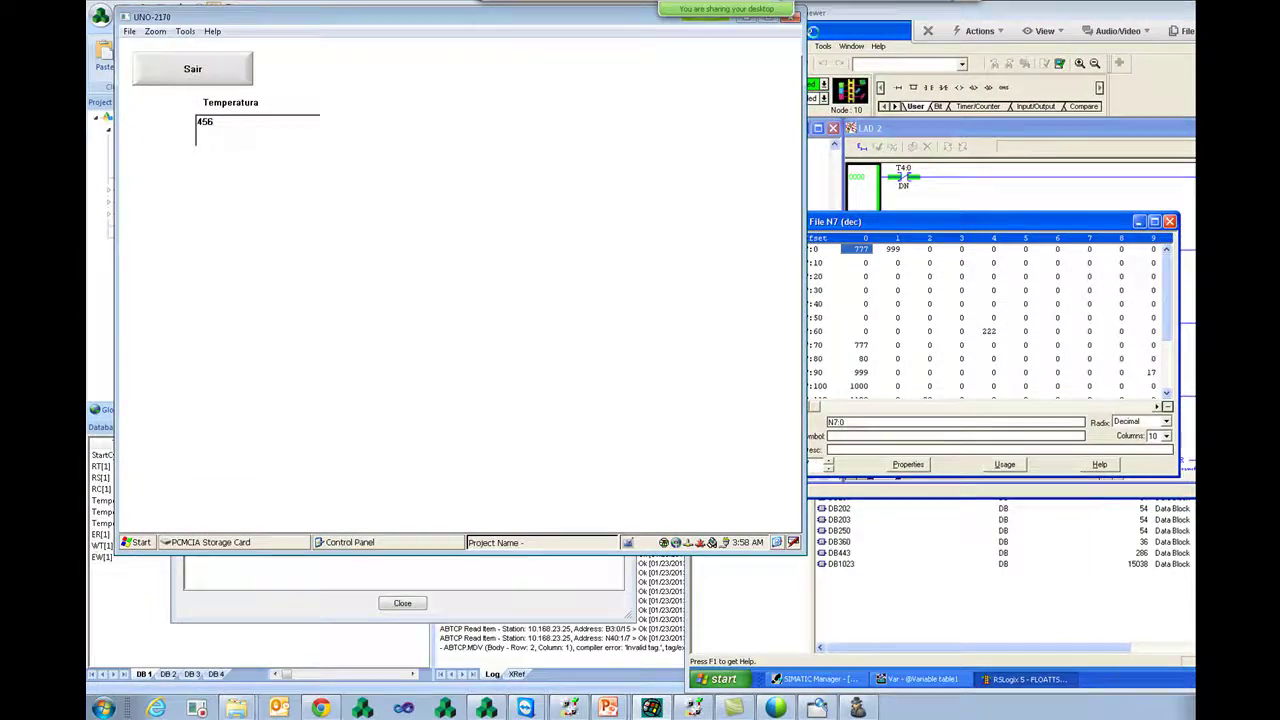
{"action": "mouse_move", "coordinate": [480, 15]}
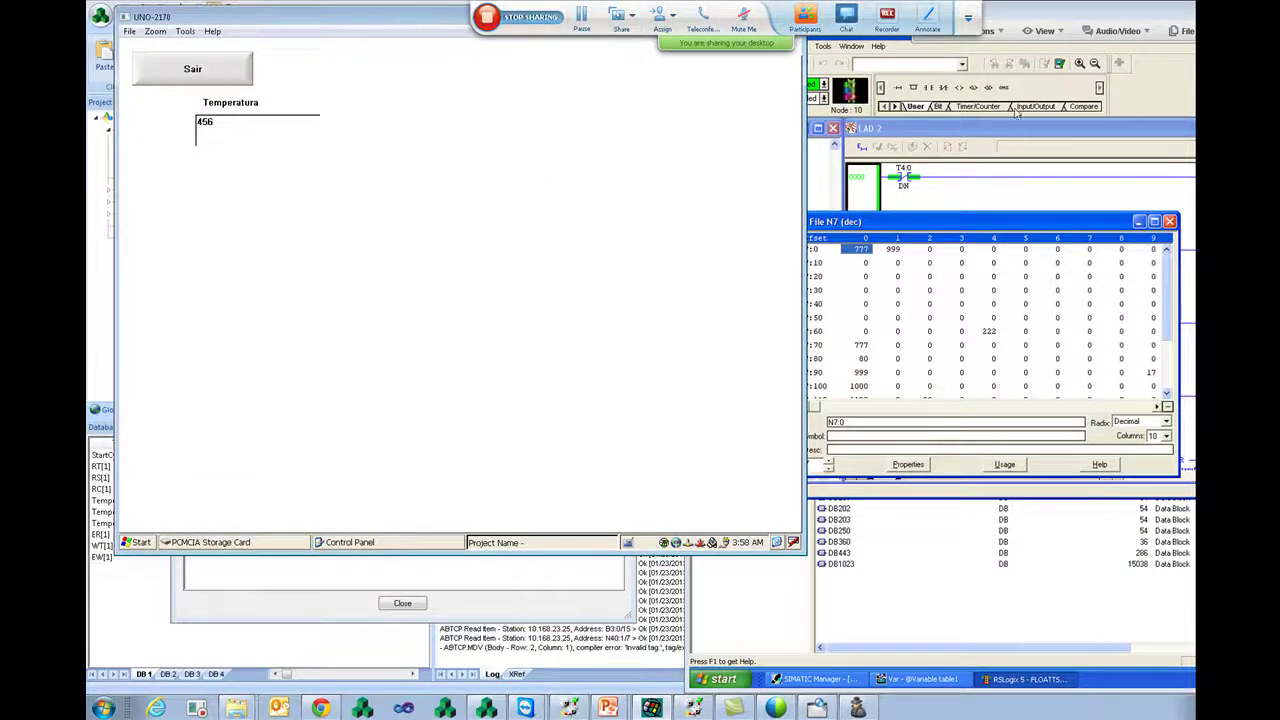
{"action": "left_click", "coordinate": [526, 708]}
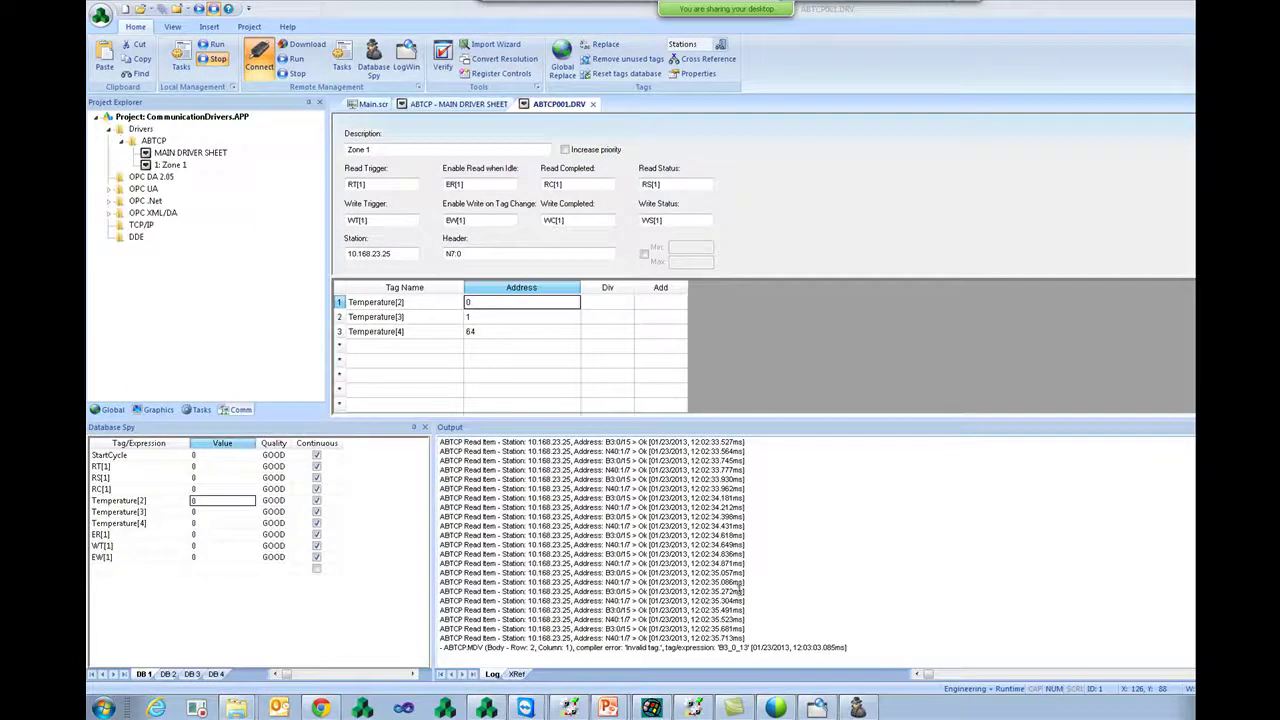
Switch to Chrome and open the indusoft.com website
{"action": "left_click", "coordinate": [318, 708]}
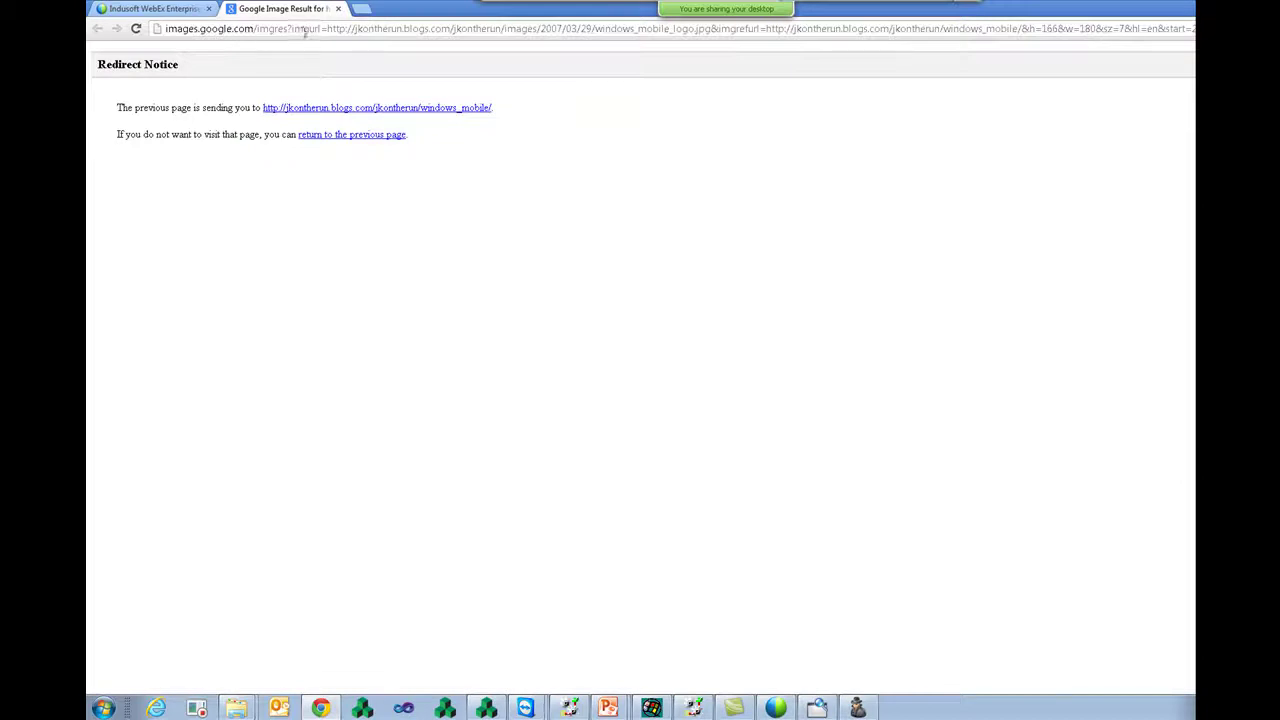
{"action": "left_click", "coordinate": [305, 33]}
{"action": "type", "text": "indusoft.com"}
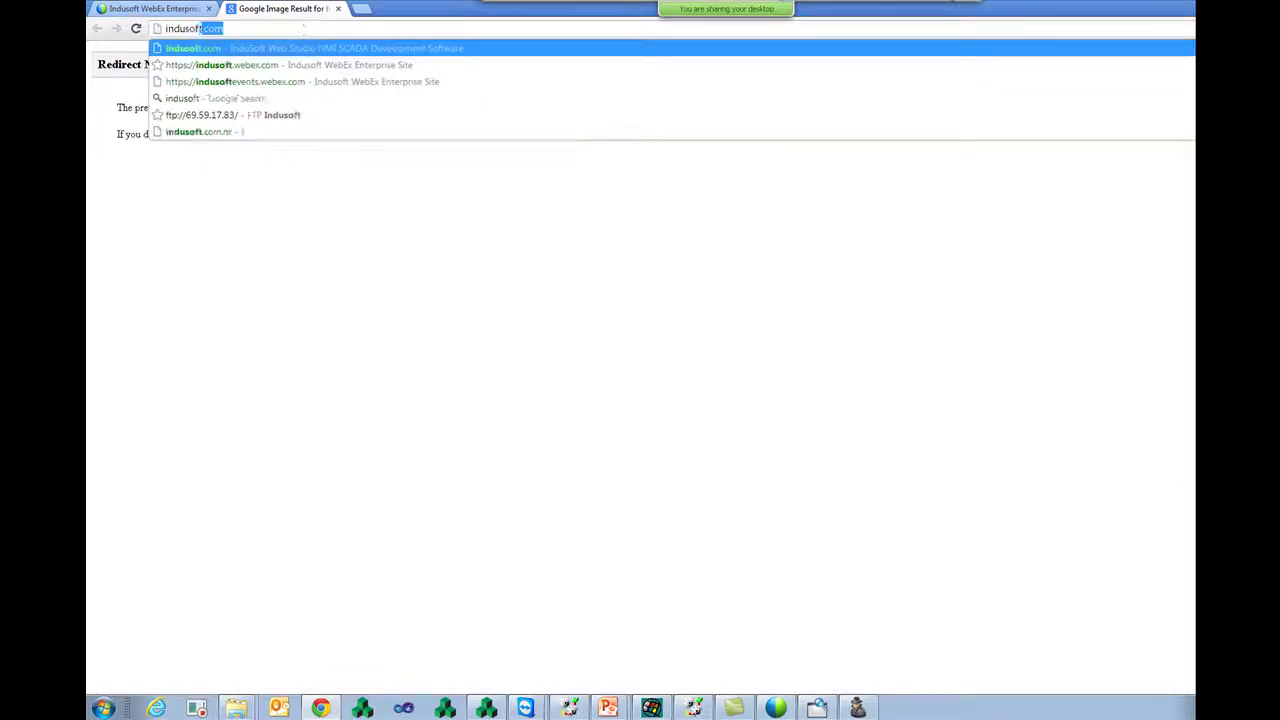
{"action": "key", "text": "Return"}
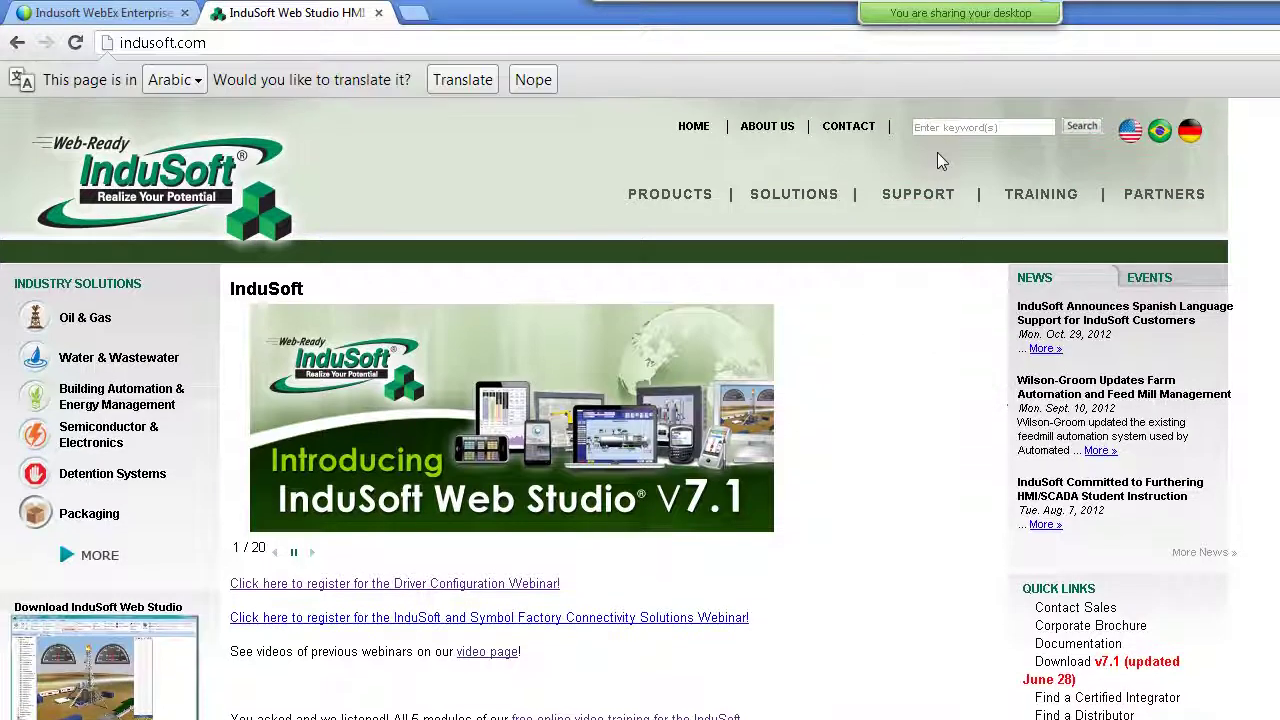
Open the Videos and Webinars page from the support section and find the Driver Configuration Webinar in the list
{"action": "mouse_move", "coordinate": [936, 210]}
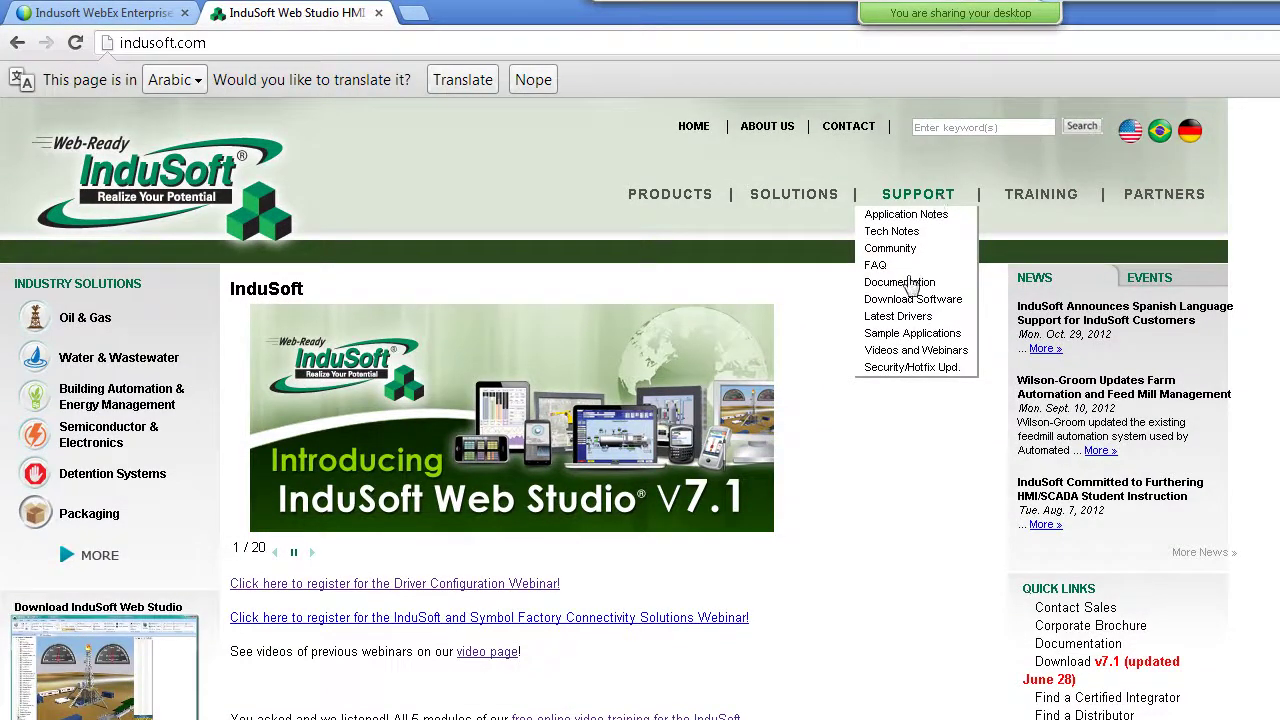
{"action": "left_click", "coordinate": [916, 350]}
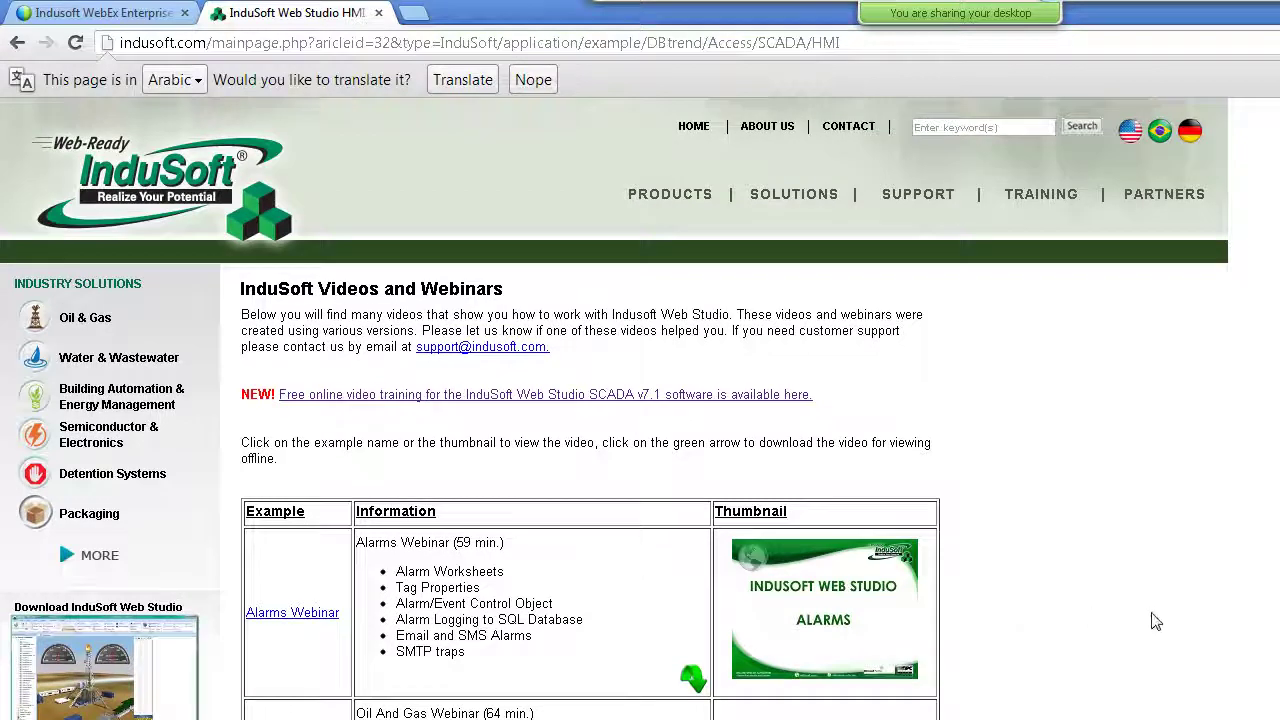
{"action": "scroll", "coordinate": [1156, 622], "scroll_direction": "down", "scroll_amount": 15}
{"action": "scroll", "coordinate": [1175, 617], "scroll_direction": "down", "scroll_amount": 15}
{"action": "scroll", "coordinate": [1180, 615], "scroll_direction": "down", "scroll_amount": 10}
{"action": "scroll", "coordinate": [1180, 614], "scroll_direction": "up", "scroll_amount": 5}
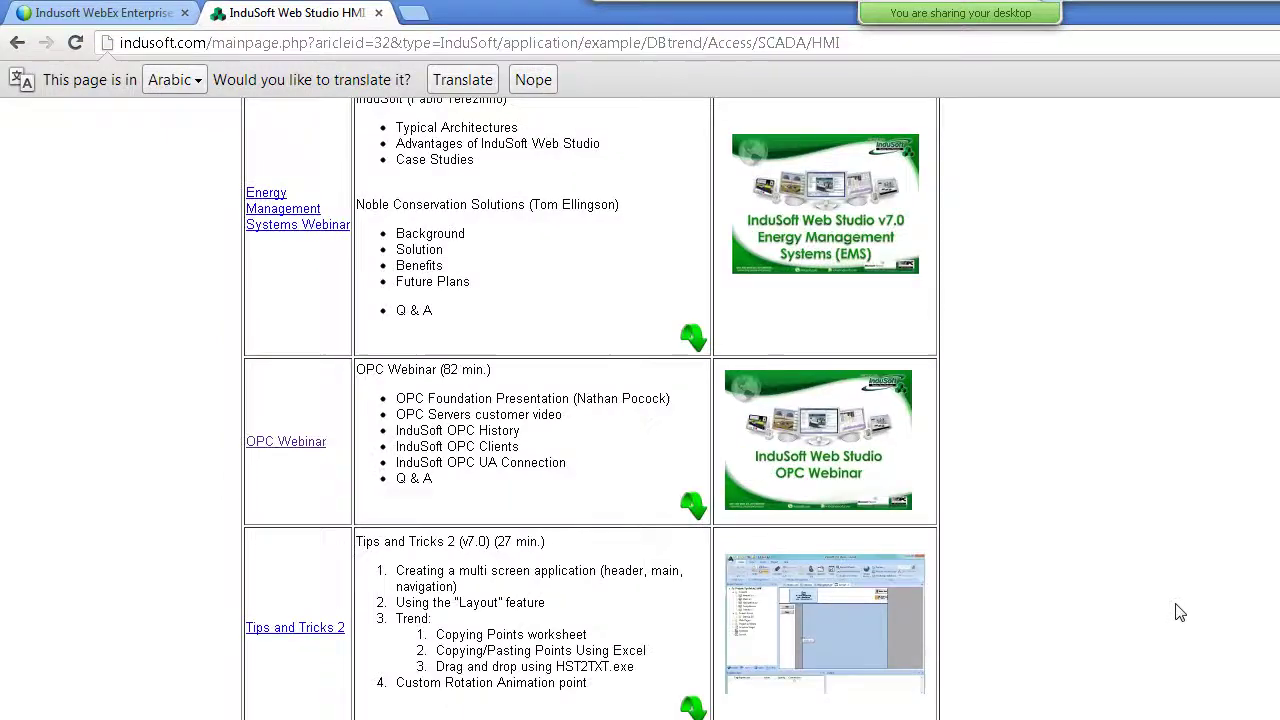
{"action": "scroll", "coordinate": [1180, 613], "scroll_direction": "down", "scroll_amount": 12}
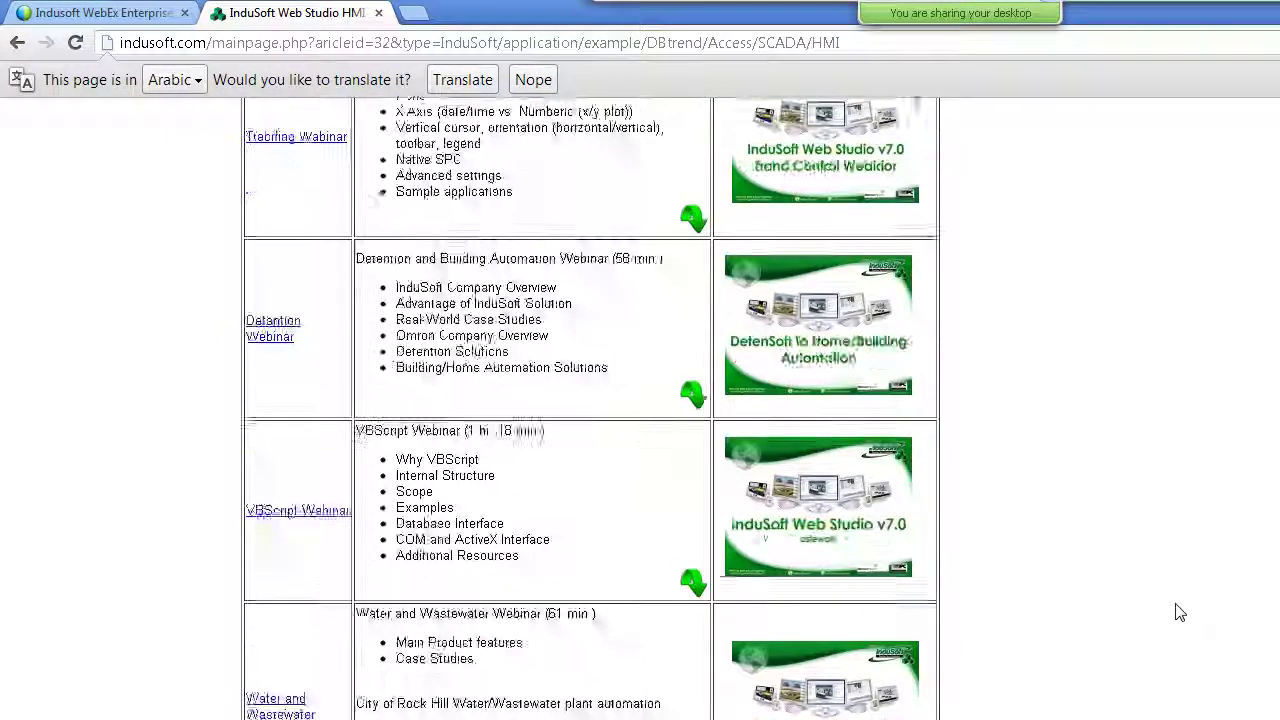
{"action": "scroll", "coordinate": [1180, 610], "scroll_direction": "down", "scroll_amount": 15}
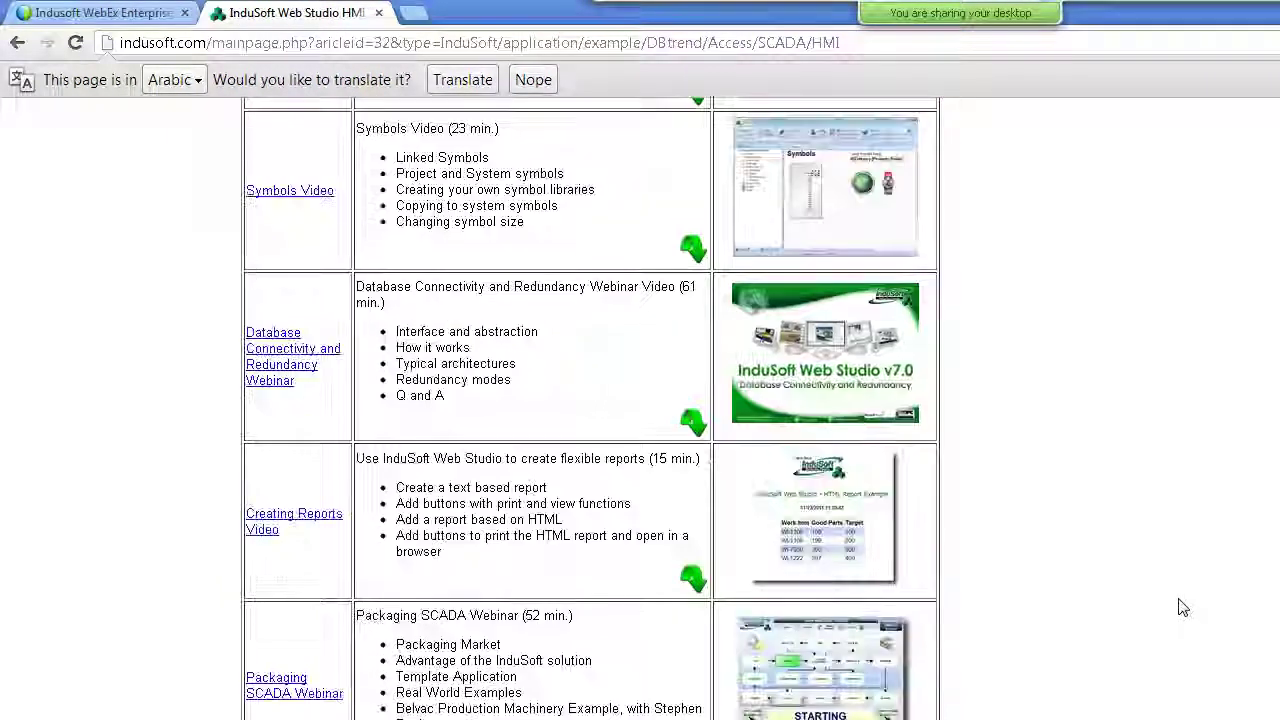
{"action": "scroll", "coordinate": [750, 400], "scroll_direction": "down", "scroll_amount": 3}
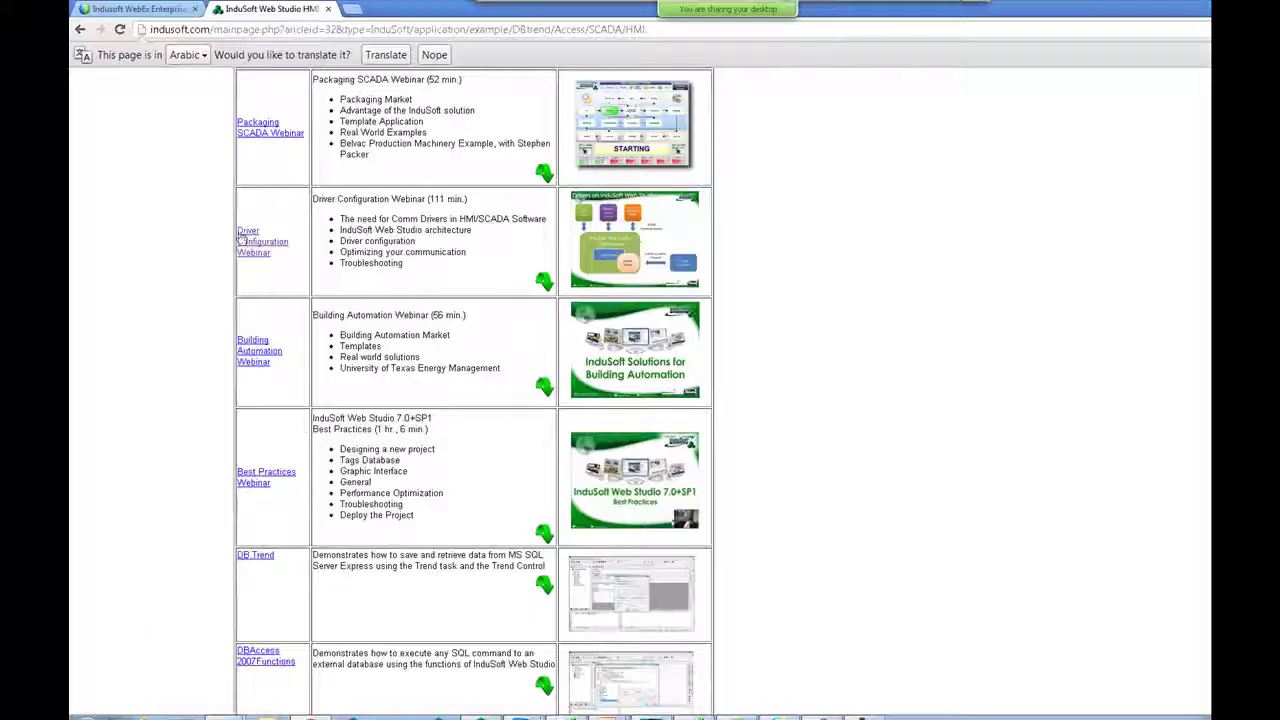
Look through the remaining videos to the end of the list and return to the page's start
{"action": "scroll", "coordinate": [910, 443], "scroll_direction": "down", "scroll_amount": 10}
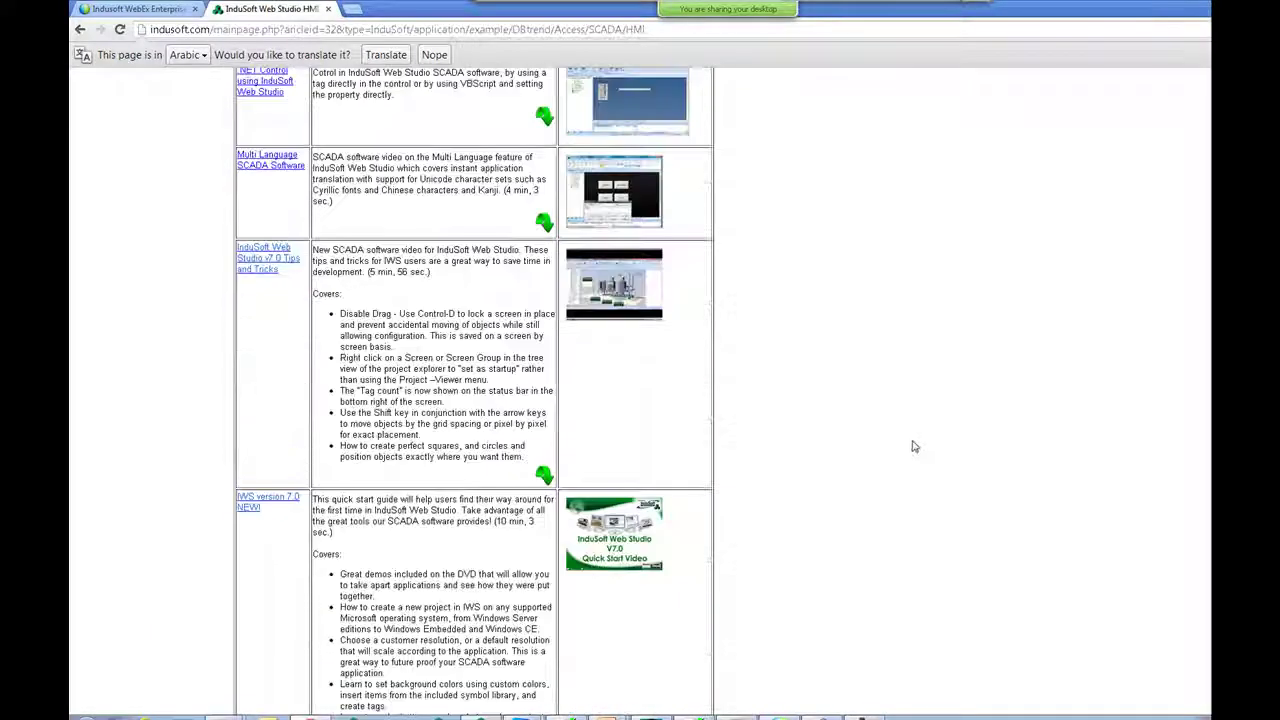
{"action": "scroll", "coordinate": [912, 446], "scroll_direction": "down", "scroll_amount": 4}
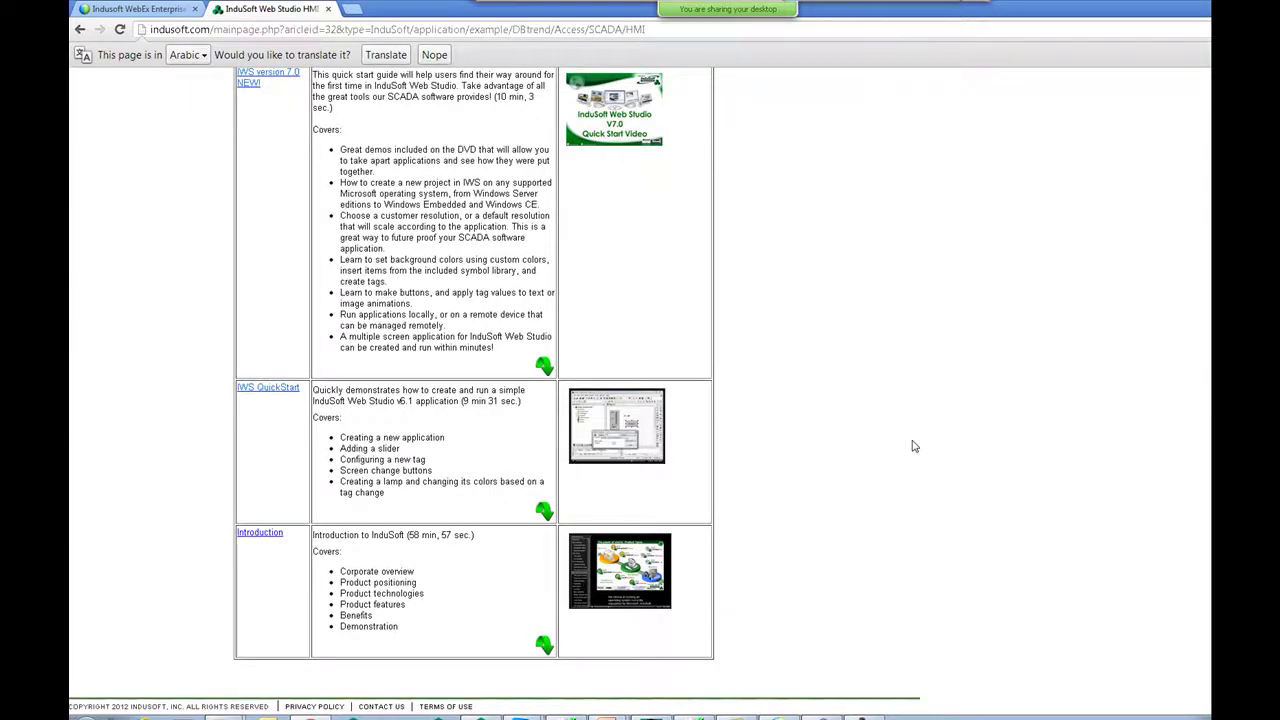
{"action": "scroll", "coordinate": [913, 446], "scroll_direction": "up", "scroll_amount": 4}
{"action": "scroll", "coordinate": [912, 446], "scroll_direction": "up", "scroll_amount": 20}
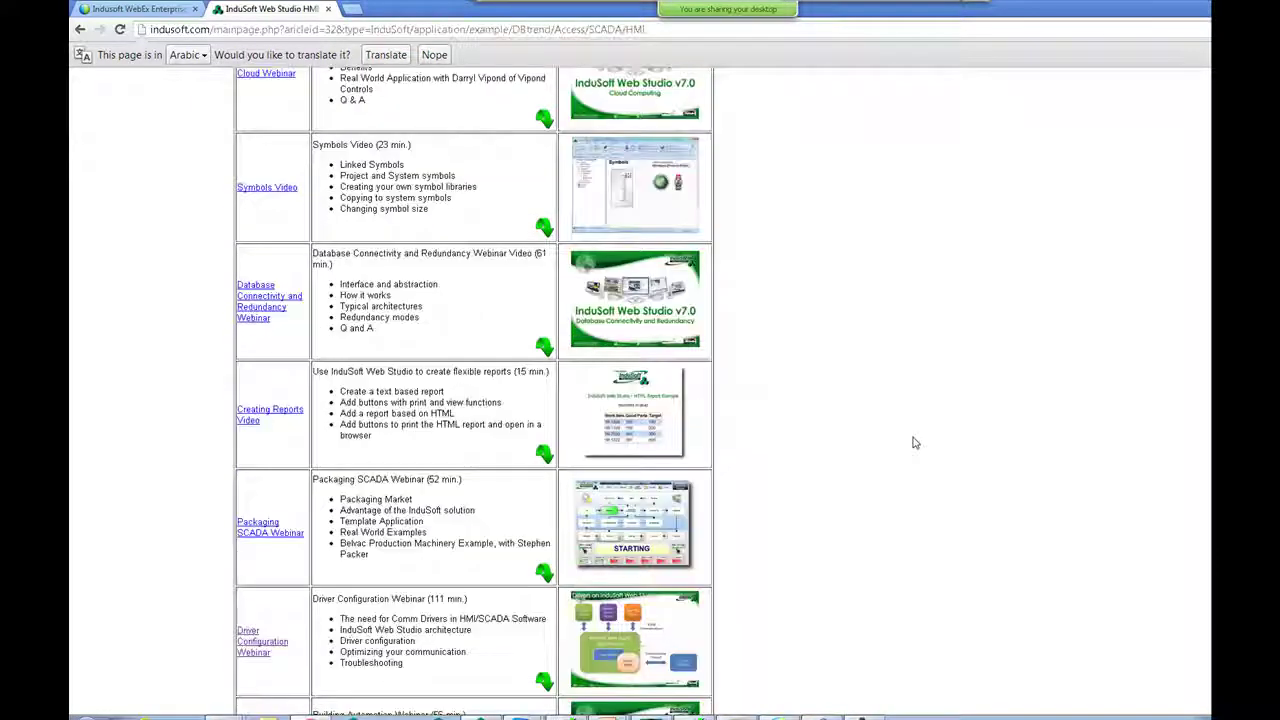
{"action": "scroll", "coordinate": [912, 443], "scroll_direction": "up", "scroll_amount": 20}
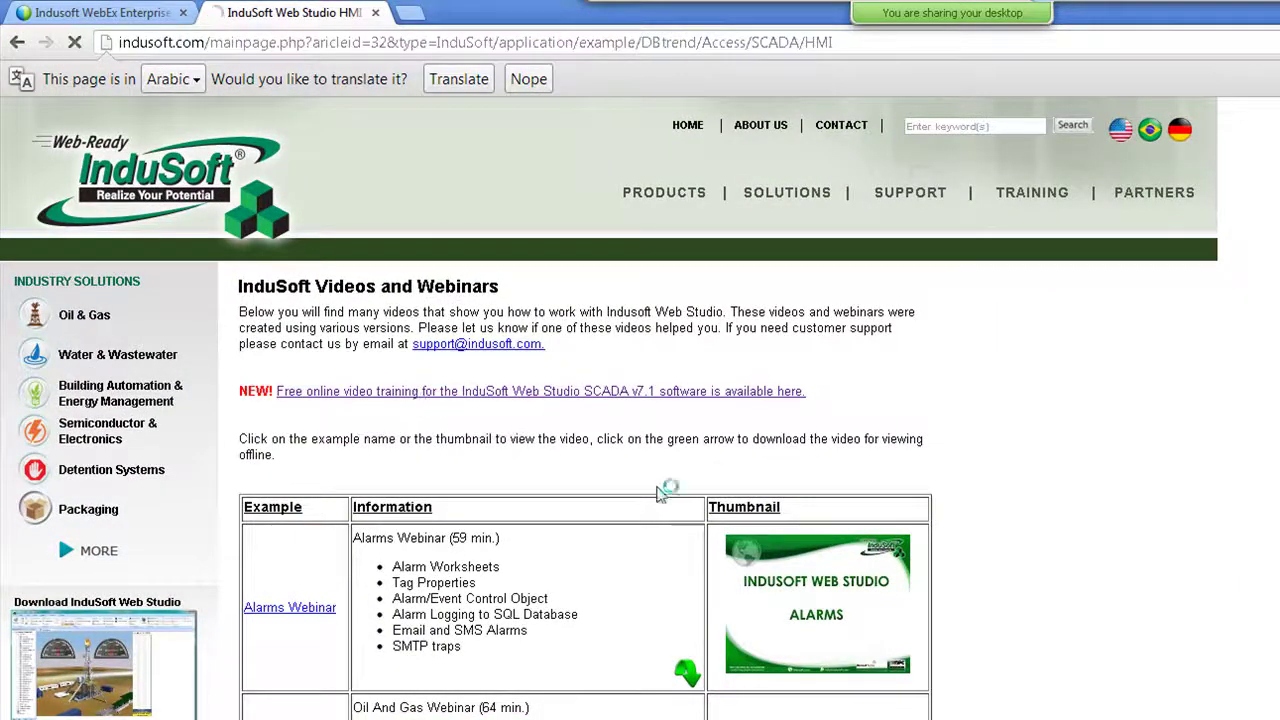
Open the free InduSoft Web Studio v7.1 online video training page and look through its training modules
{"action": "scroll", "coordinate": [1071, 493], "scroll_direction": "down", "scroll_amount": 8}
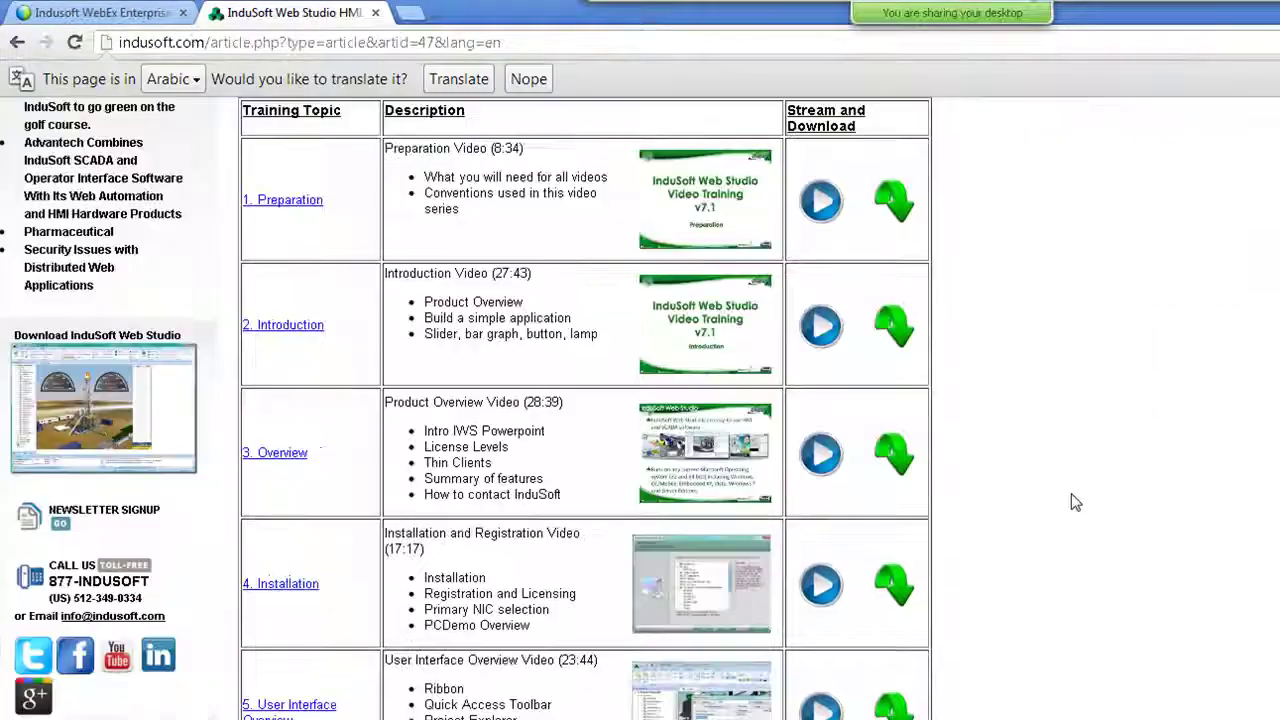
{"action": "scroll", "coordinate": [1071, 493], "scroll_direction": "down", "scroll_amount": 15}
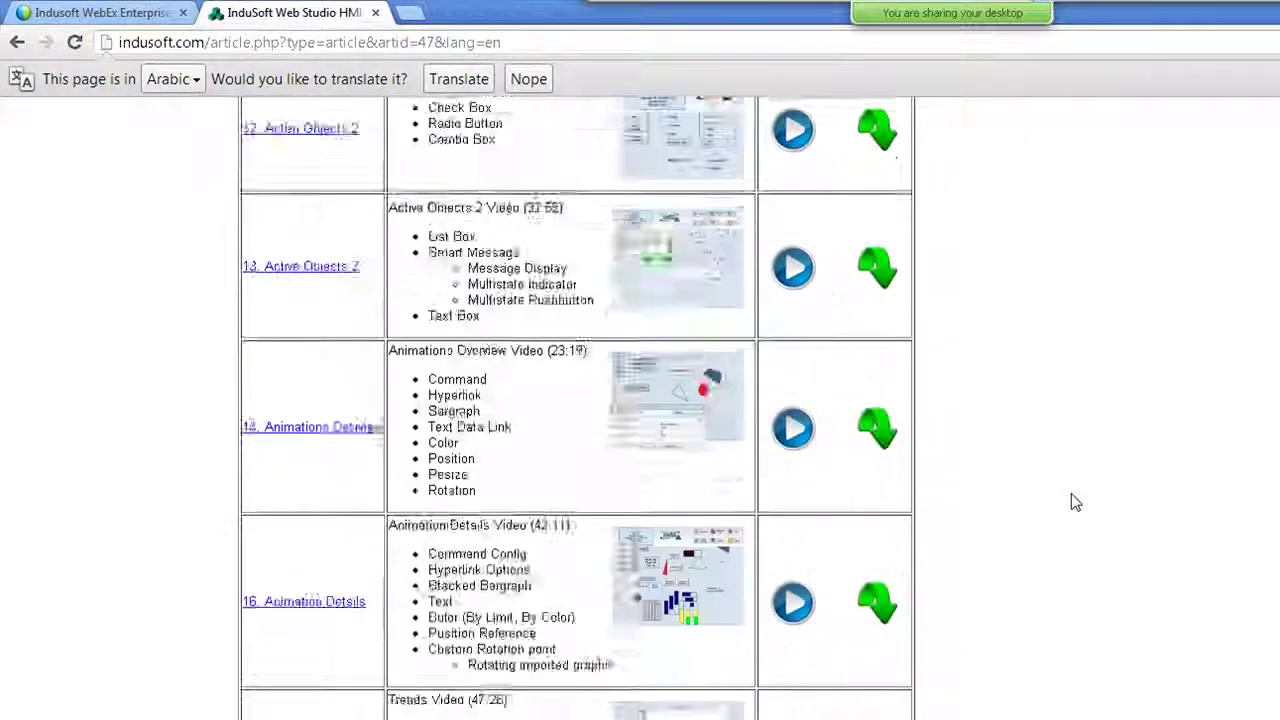
{"action": "scroll", "coordinate": [1076, 502], "scroll_direction": "down", "scroll_amount": 12}
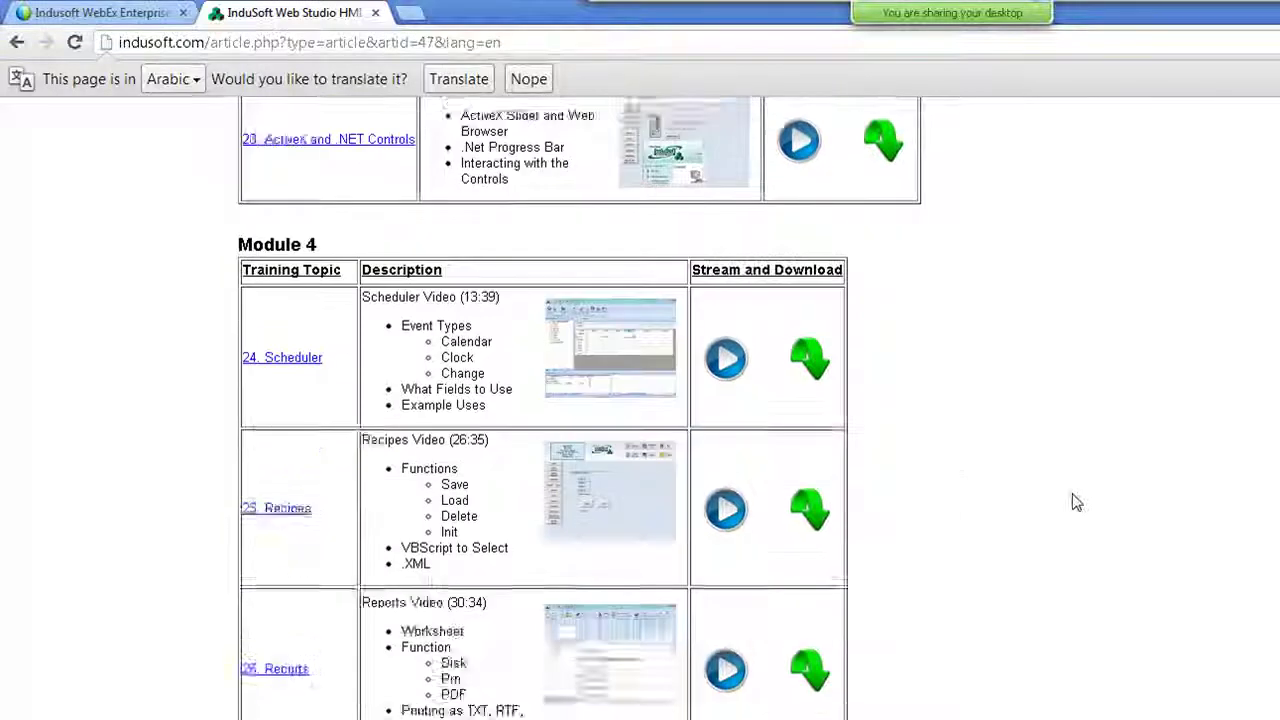
{"action": "scroll", "coordinate": [1080, 507], "scroll_direction": "down", "scroll_amount": 4}
{"action": "scroll", "coordinate": [1080, 507], "scroll_direction": "up", "scroll_amount": 20}
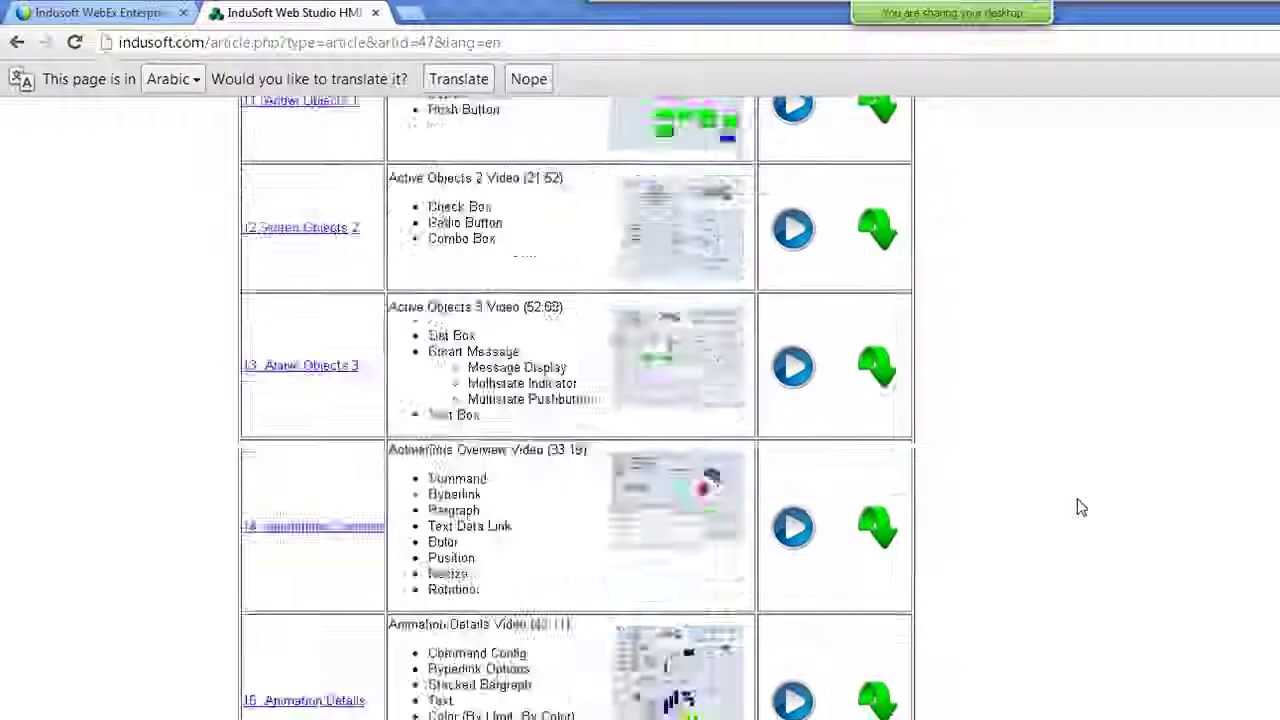
{"action": "scroll", "coordinate": [1080, 507], "scroll_direction": "up", "scroll_amount": 15}
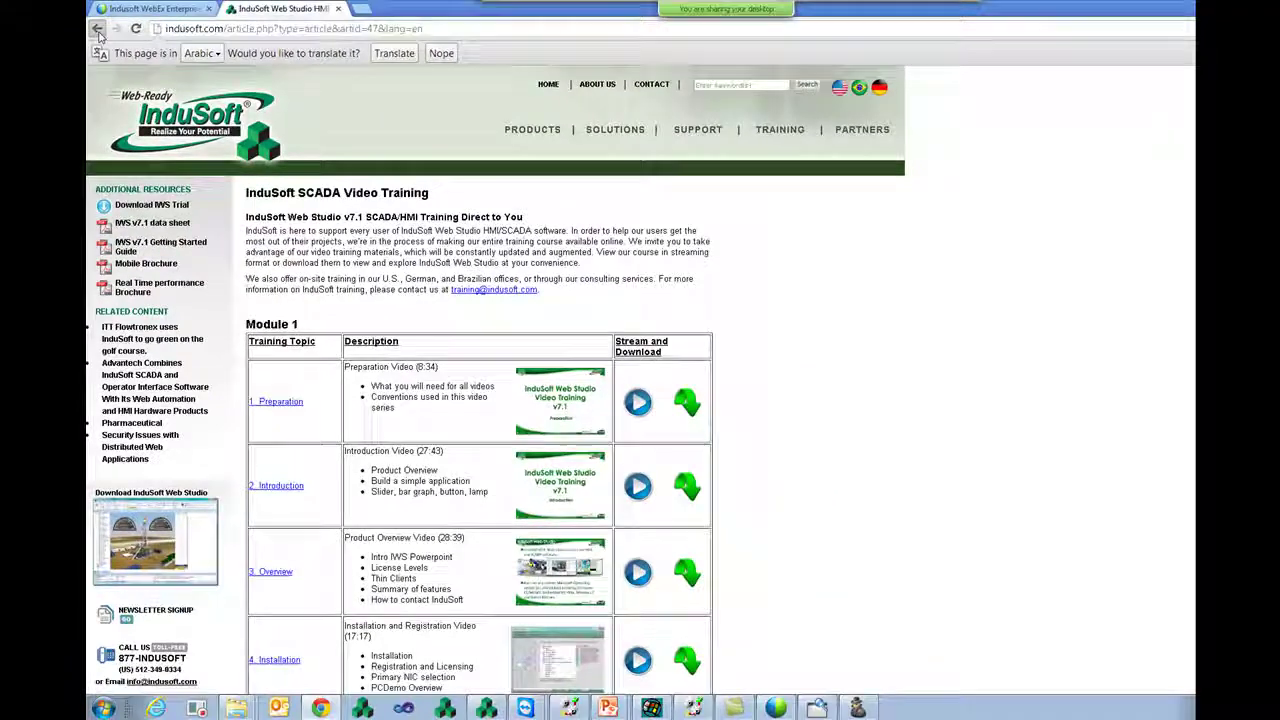
Return to the Videos and Webinars page and examine the webinars in the upper part of the list
{"action": "scroll", "coordinate": [903, 325], "scroll_direction": "down", "scroll_amount": 15}
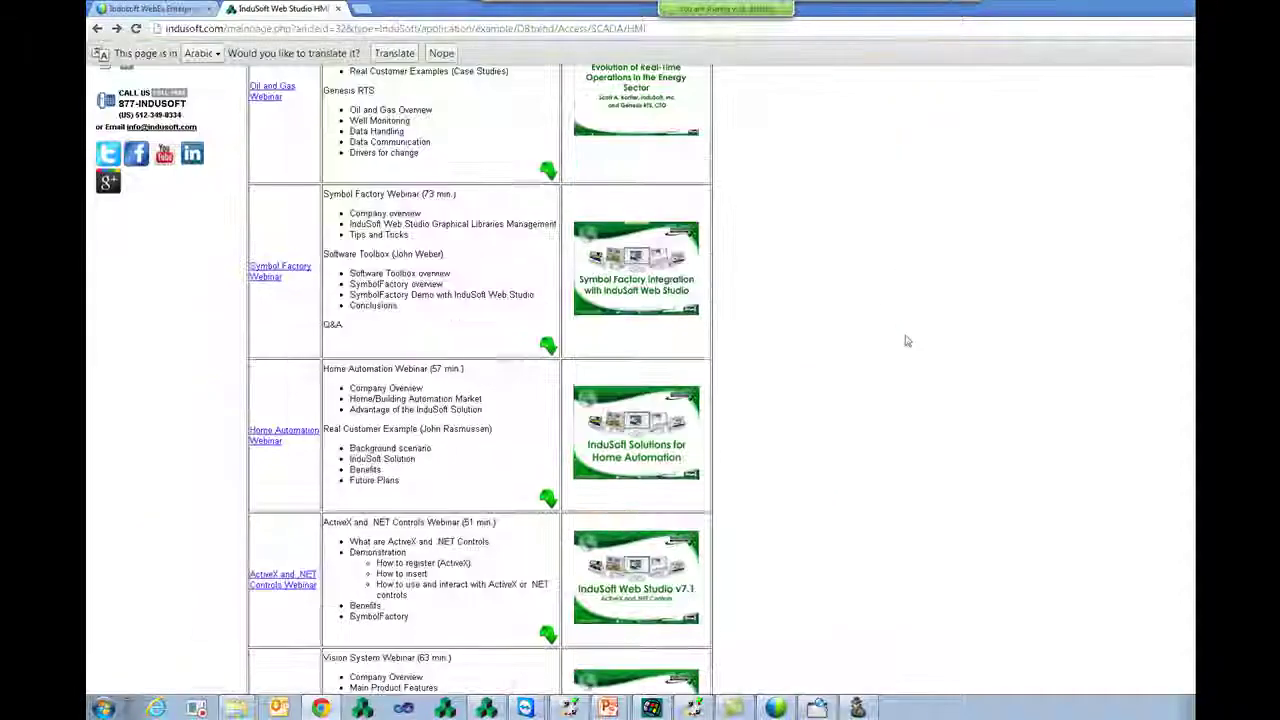
{"action": "scroll", "coordinate": [907, 341], "scroll_direction": "down", "scroll_amount": 4}
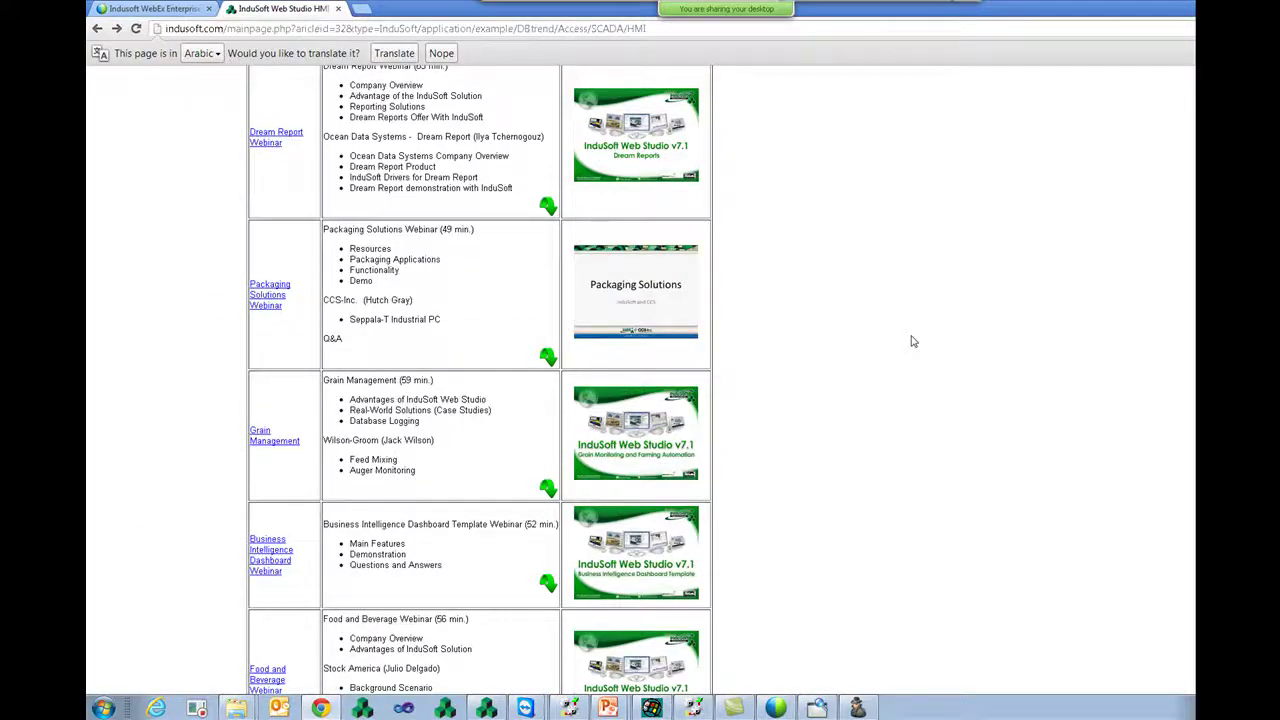
{"action": "scroll", "coordinate": [912, 341], "scroll_direction": "down", "scroll_amount": 3}
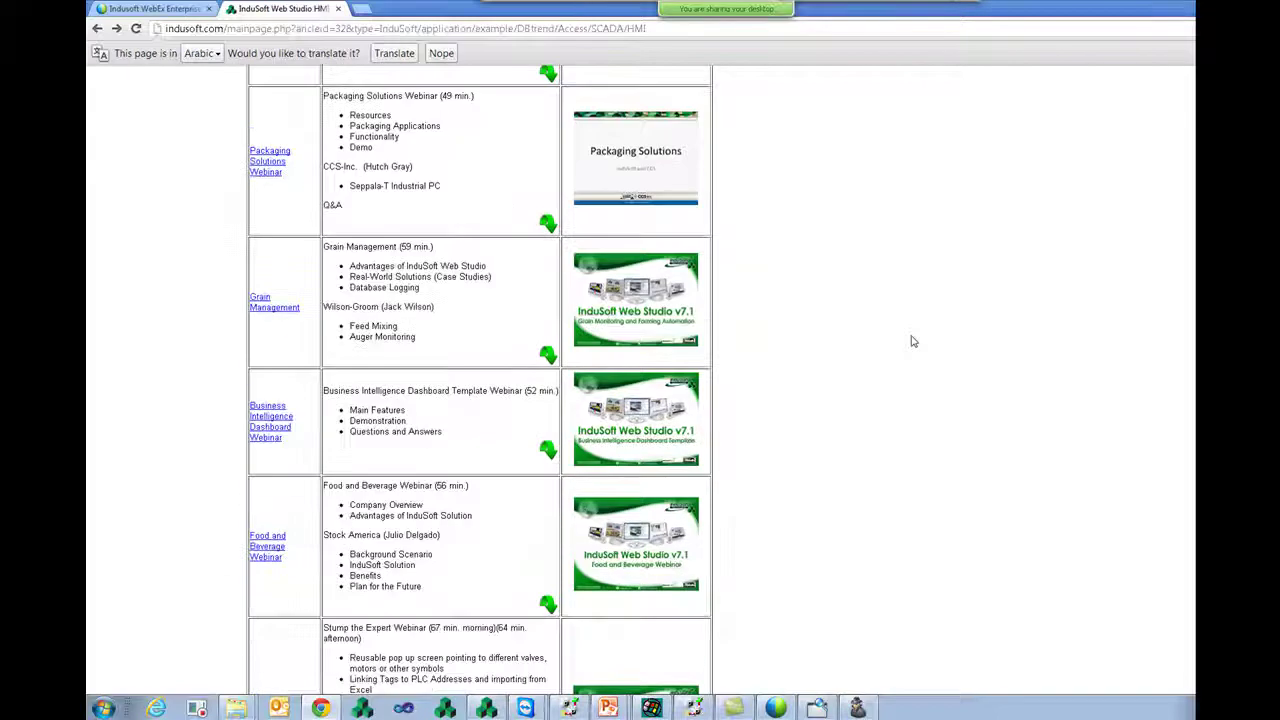
Open the Brazilian site indusoft.com.br and show the options under Suporte
{"action": "left_click", "coordinate": [208, 28]}
{"action": "type", "text": "indusoft.com.br"}
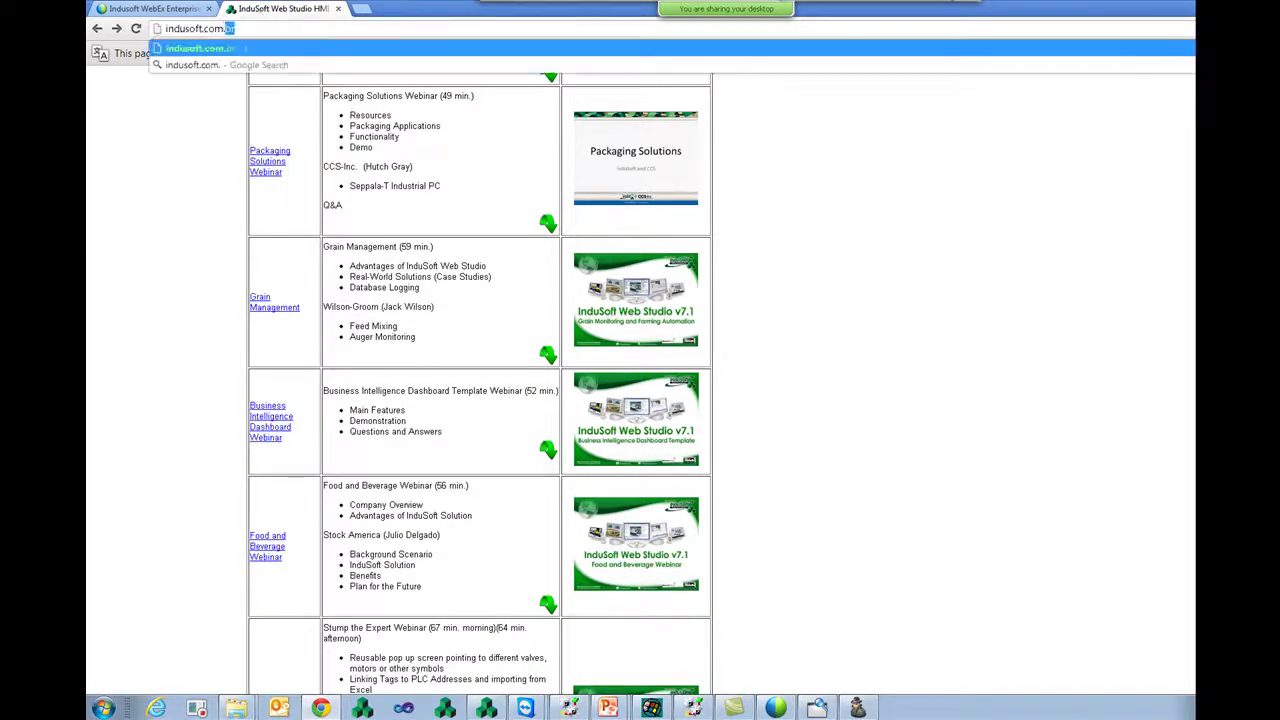
{"action": "key", "text": "Return"}
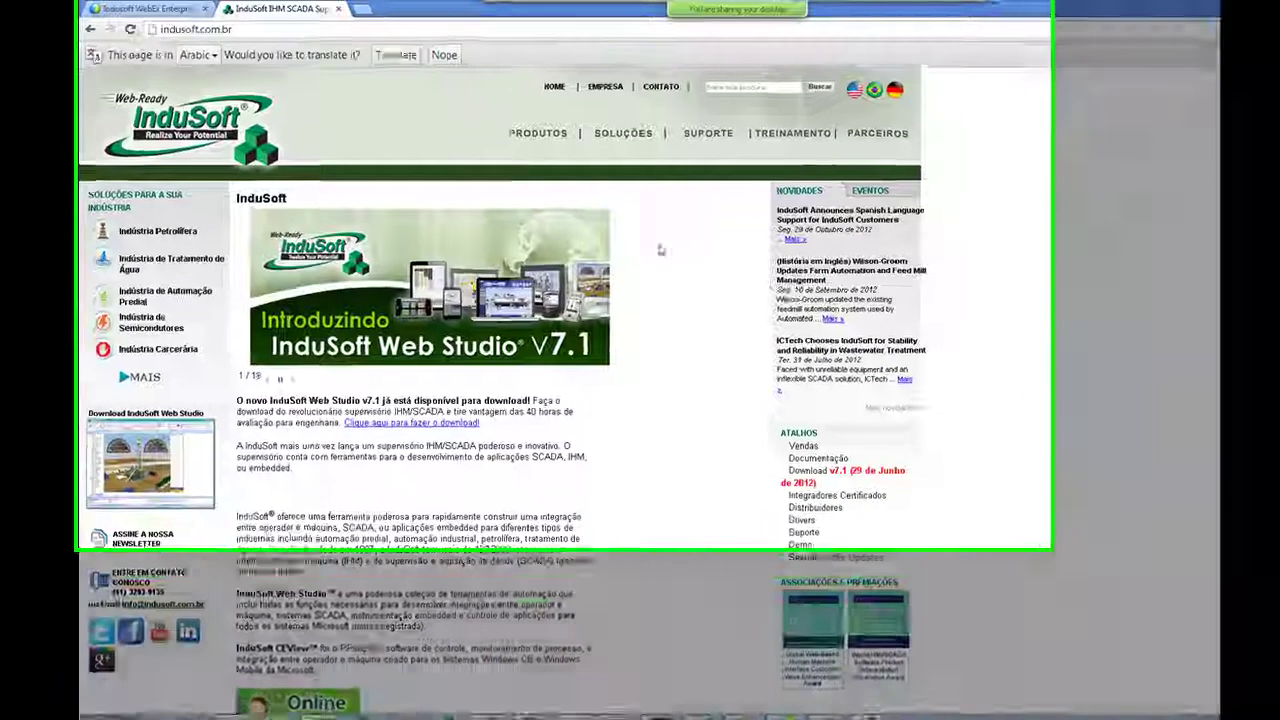
{"action": "mouse_move", "coordinate": [708, 135]}
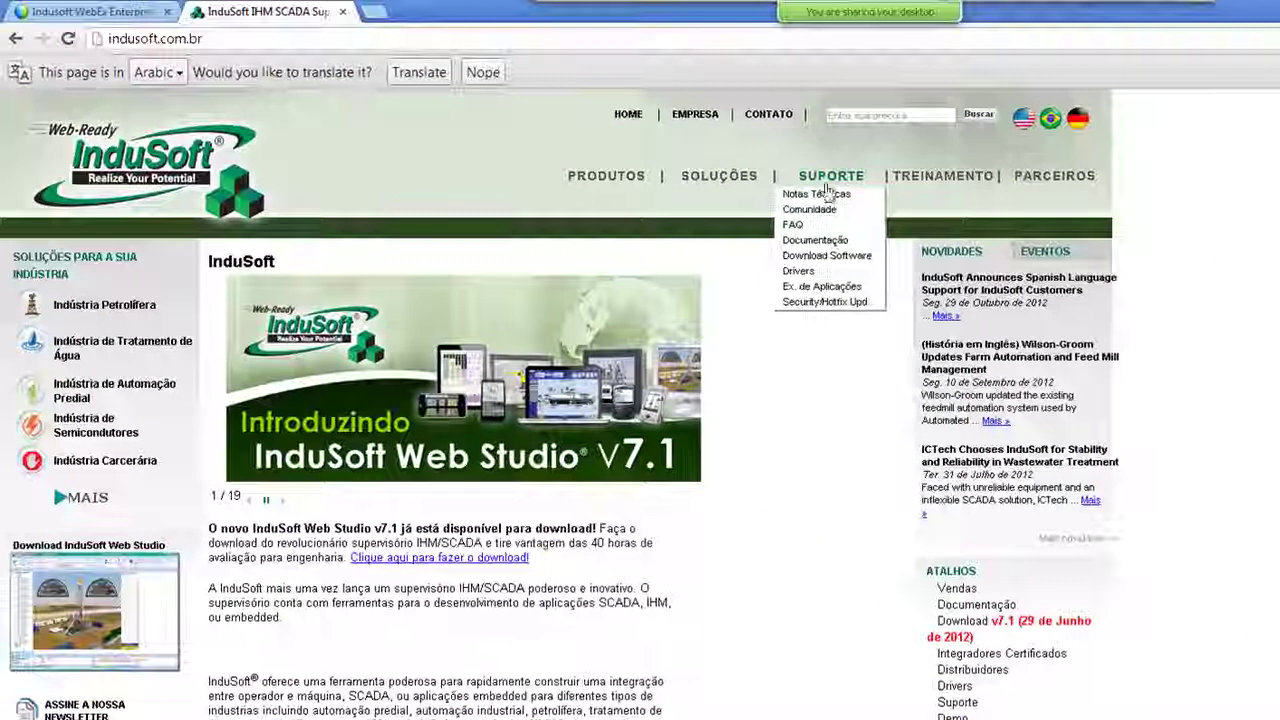